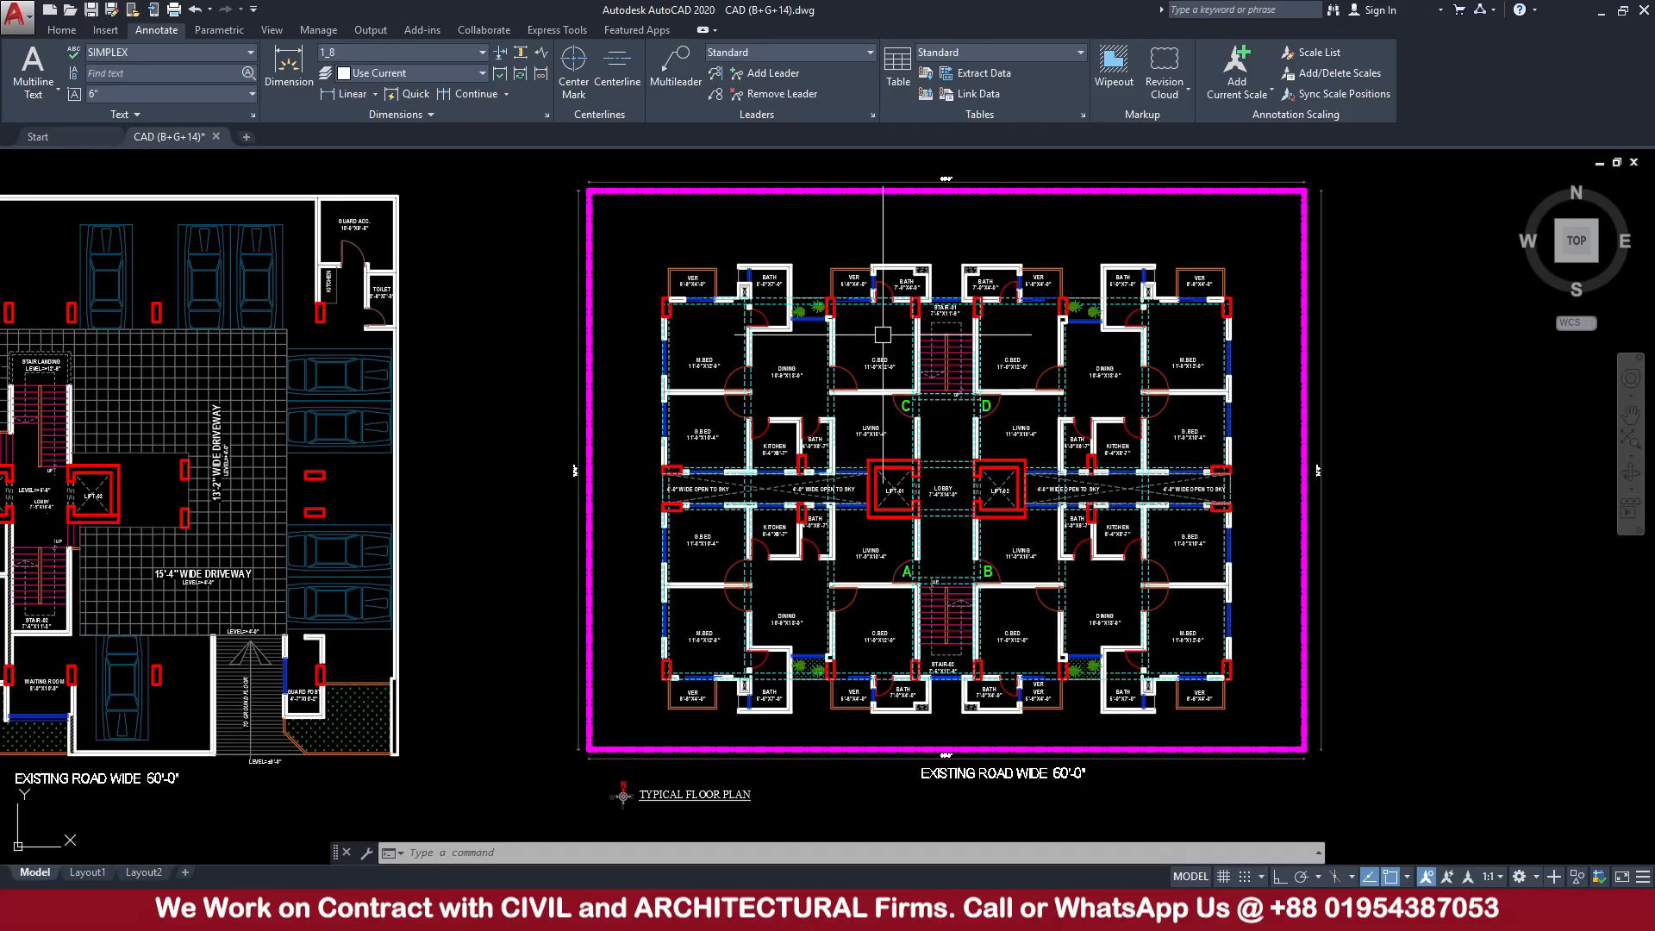
Look over the floor plans, then switch to ETABS STEPS-01.jpg in the photo viewer and read the list of ETABS steps
{"action": "scroll", "coordinate": [882, 334], "scroll_direction": "down", "scroll_amount": 5}
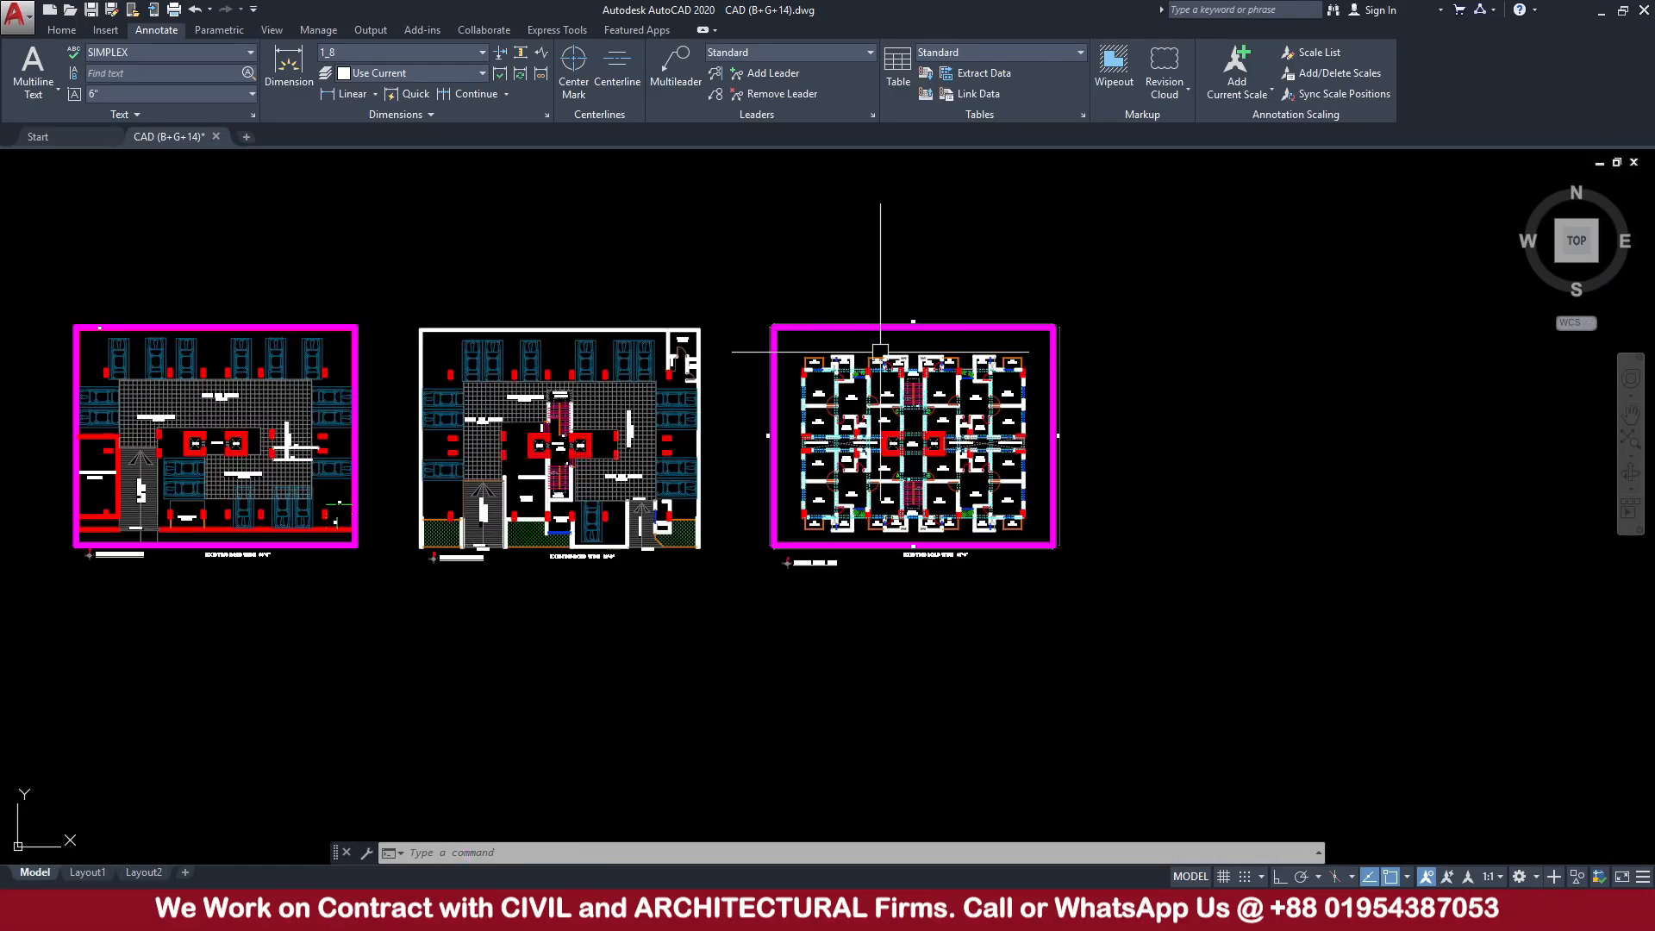
{"action": "scroll", "coordinate": [879, 351], "scroll_direction": "up", "scroll_amount": 5}
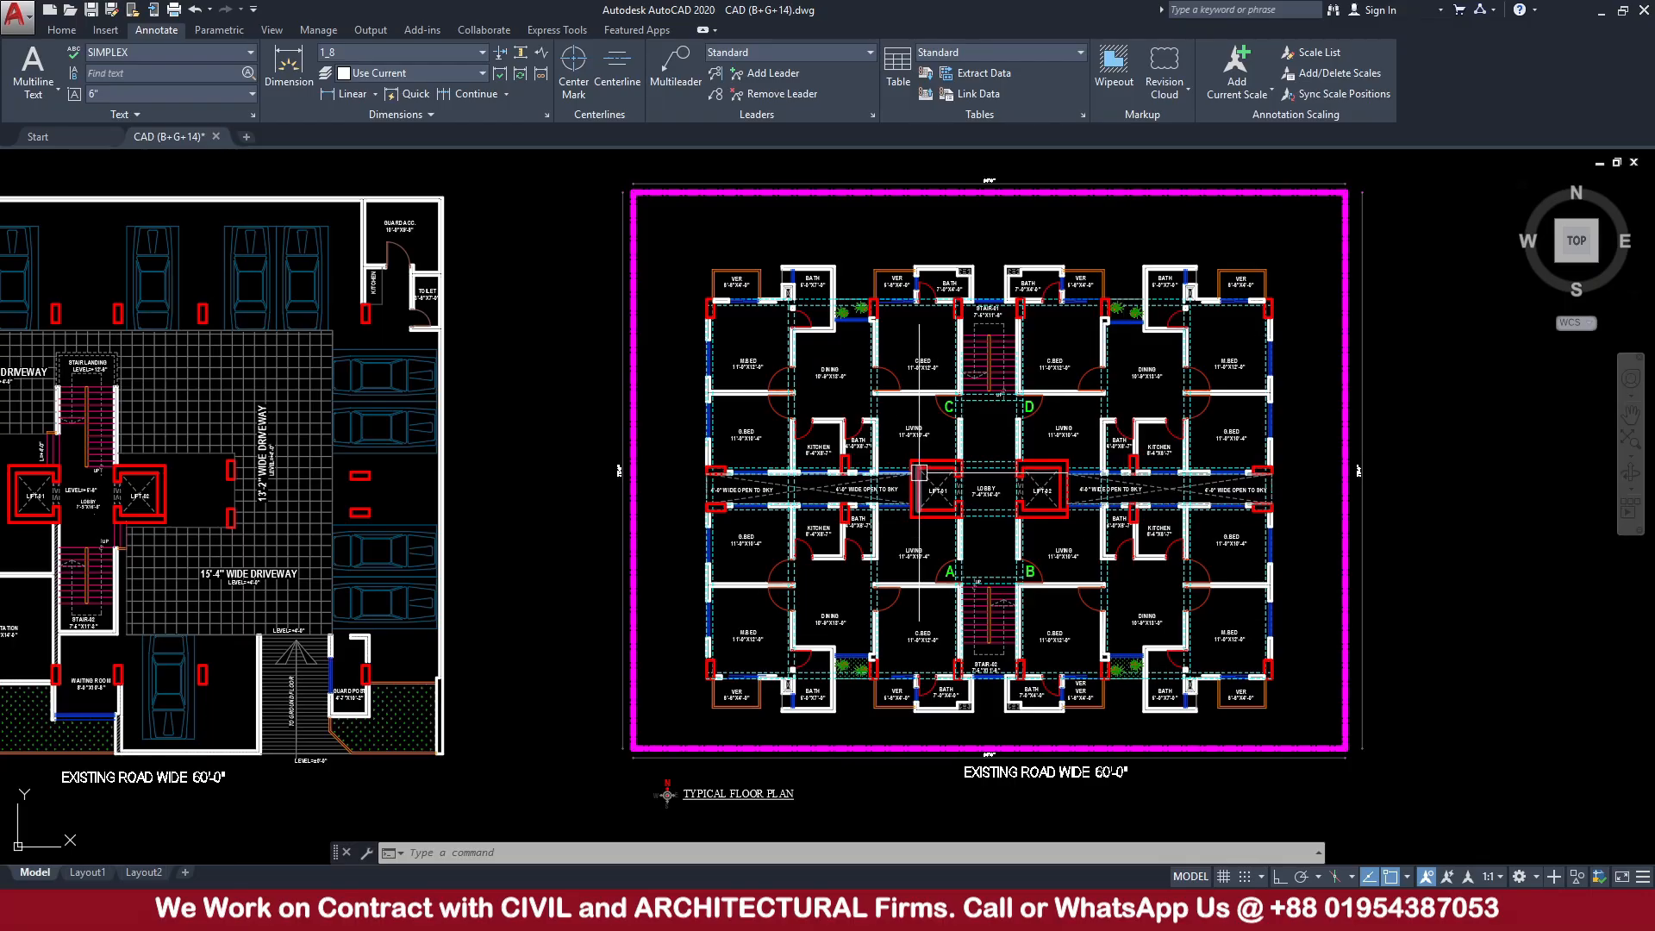
{"action": "mouse_move", "coordinate": [918, 471]}
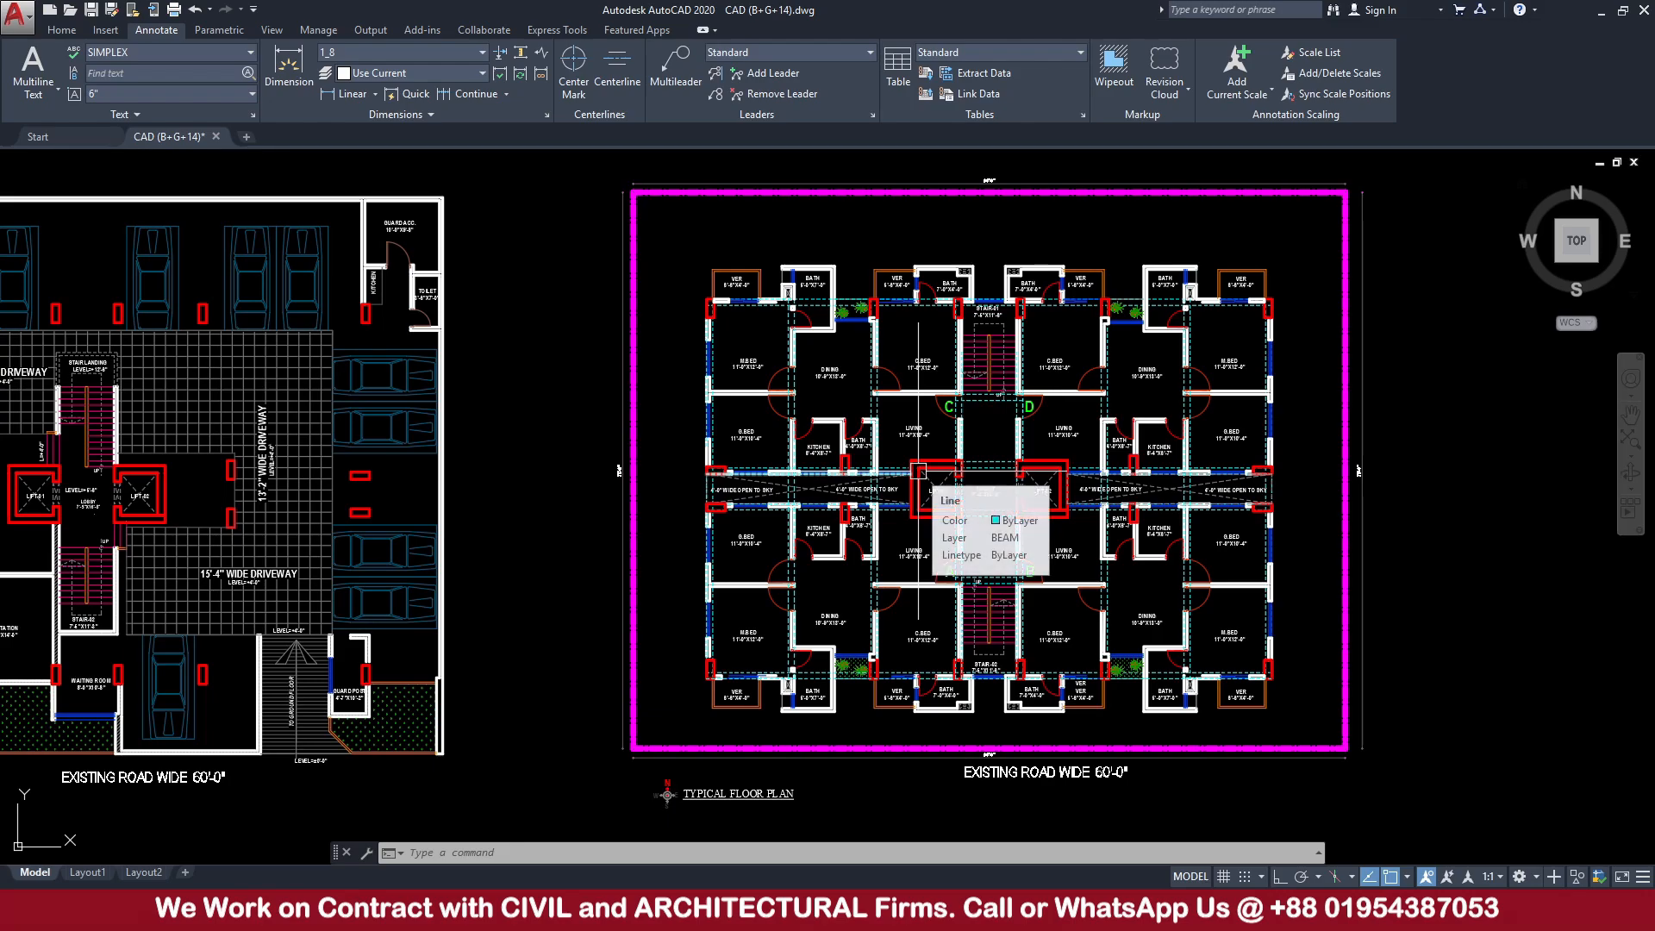
{"action": "scroll", "coordinate": [918, 470], "scroll_direction": "down", "scroll_amount": 2}
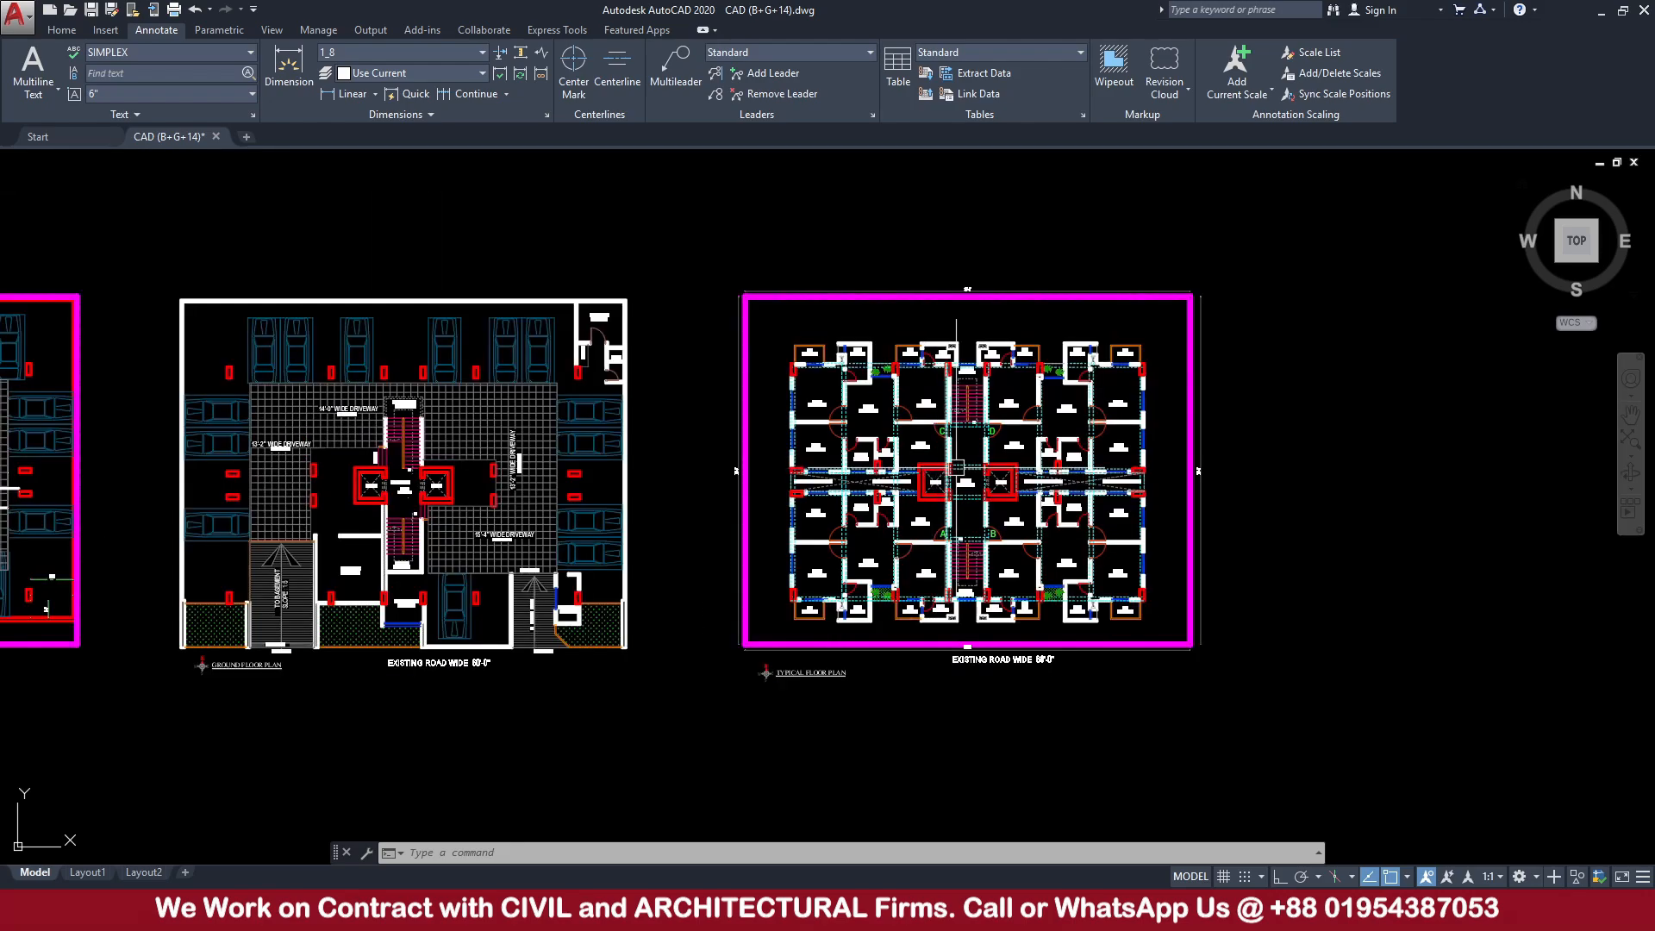
{"action": "mouse_move", "coordinate": [1170, 915]}
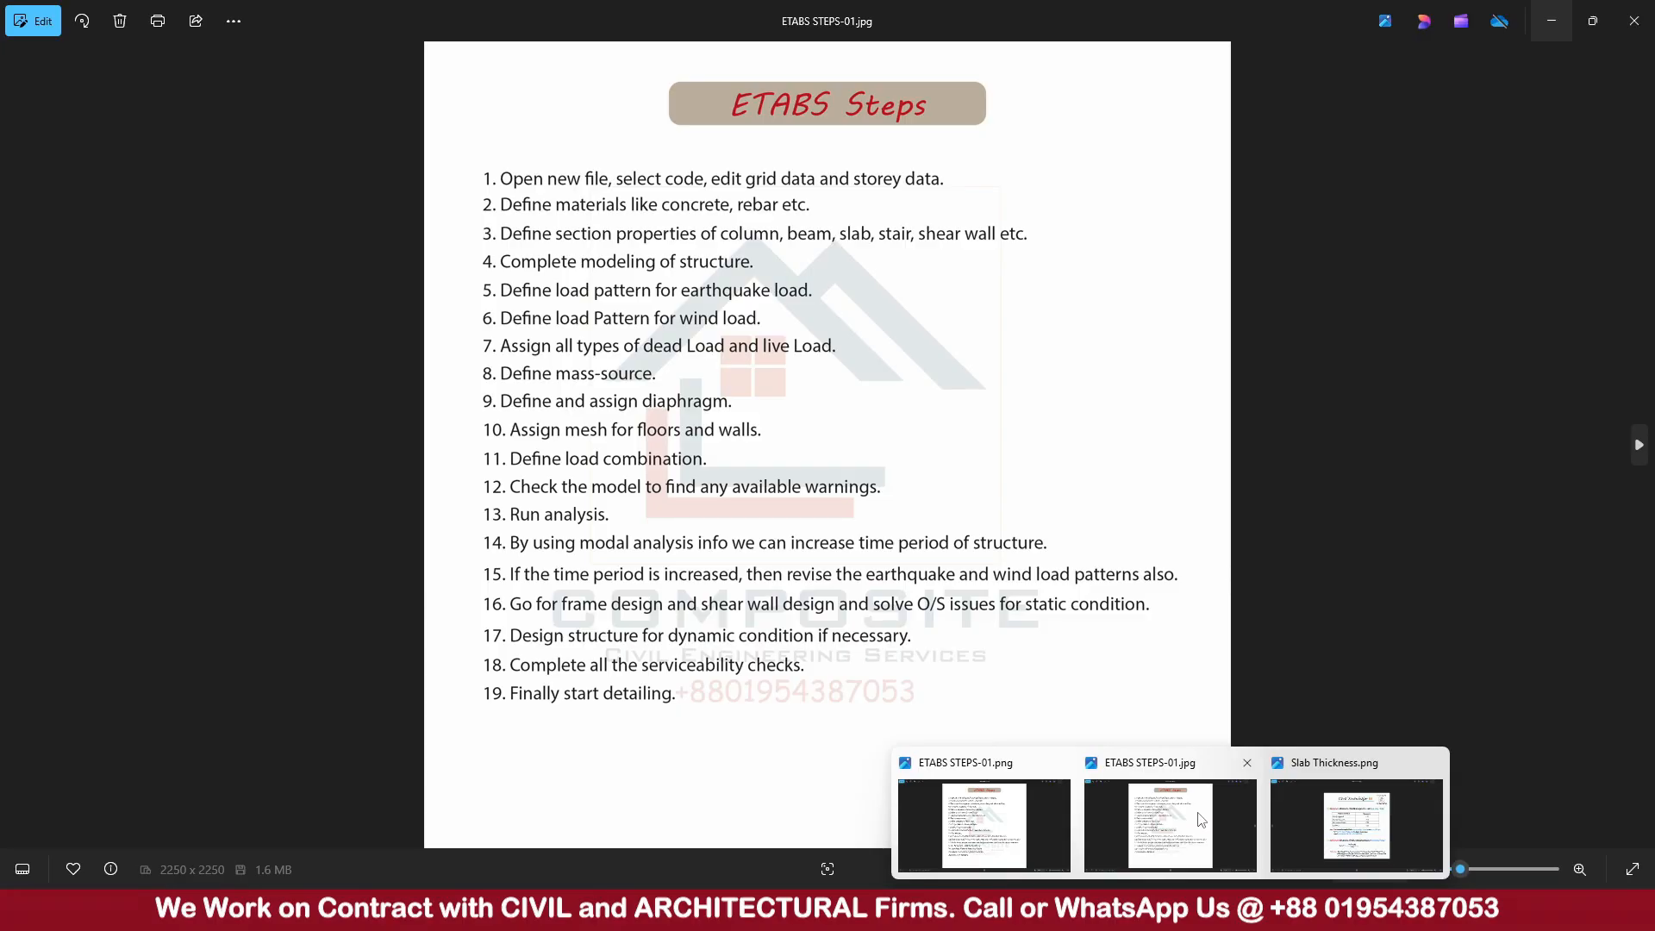
{"action": "left_click", "coordinate": [1200, 818]}
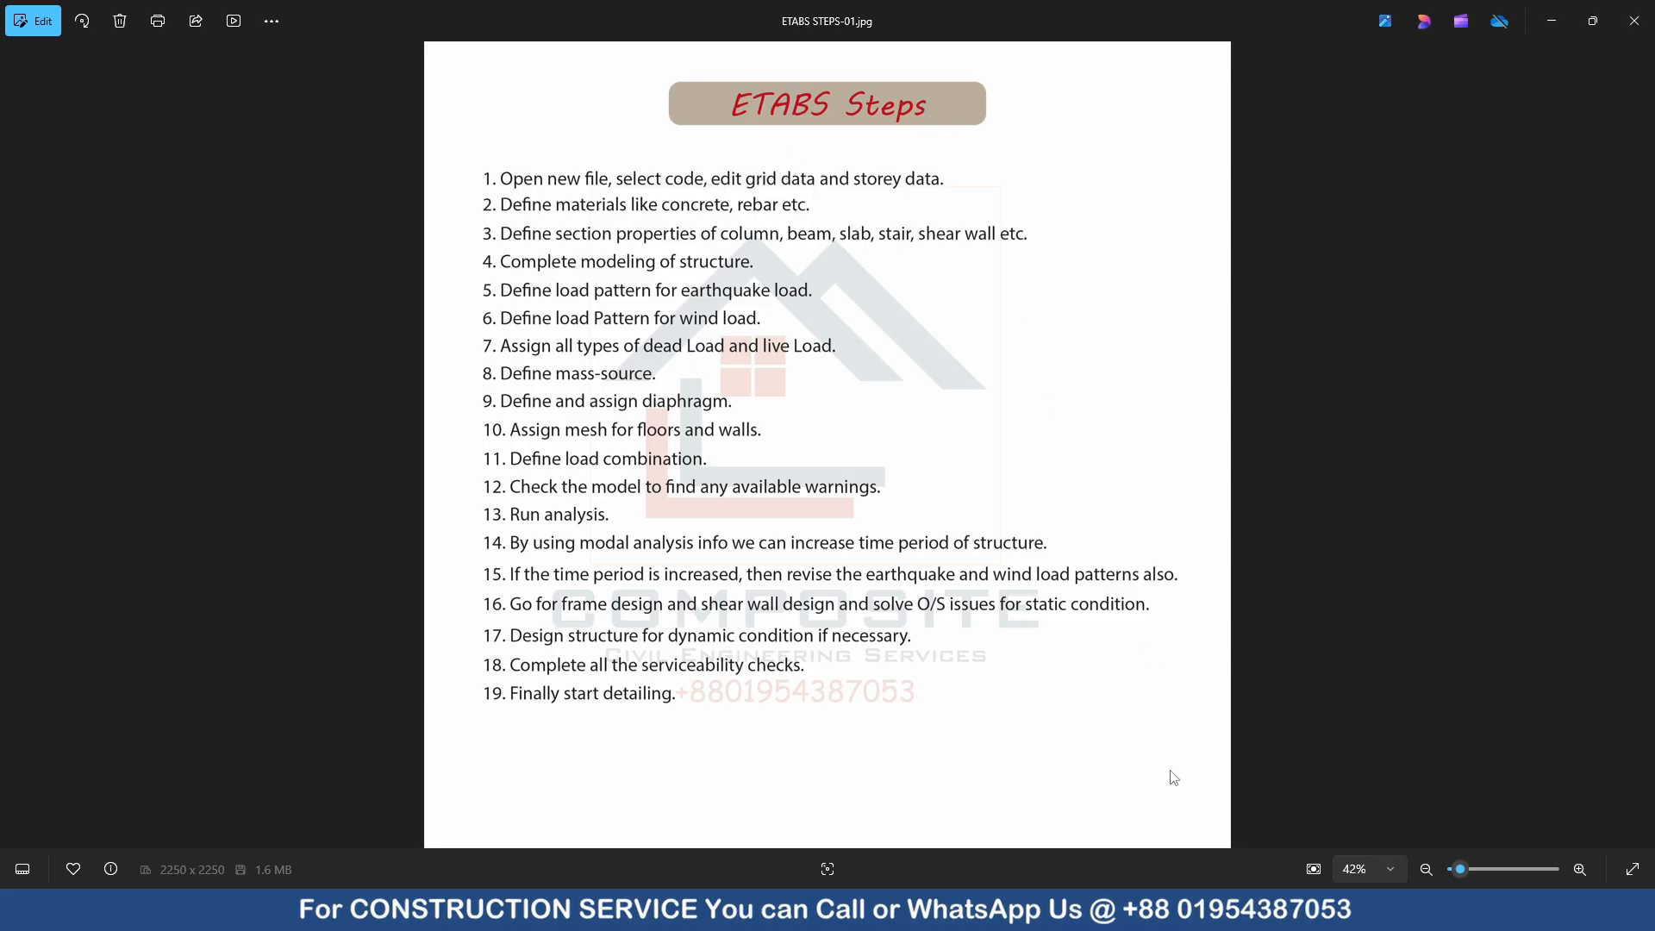
Switch back to AutoCAD and copy the whole typical floor plan into the empty space to the right of the original
{"action": "mouse_move", "coordinate": [1129, 911]}
{"action": "left_click", "coordinate": [1129, 853]}
{"action": "middle_click_drag", "start_coordinate": [1174, 628], "coordinate": [1128, 625]}
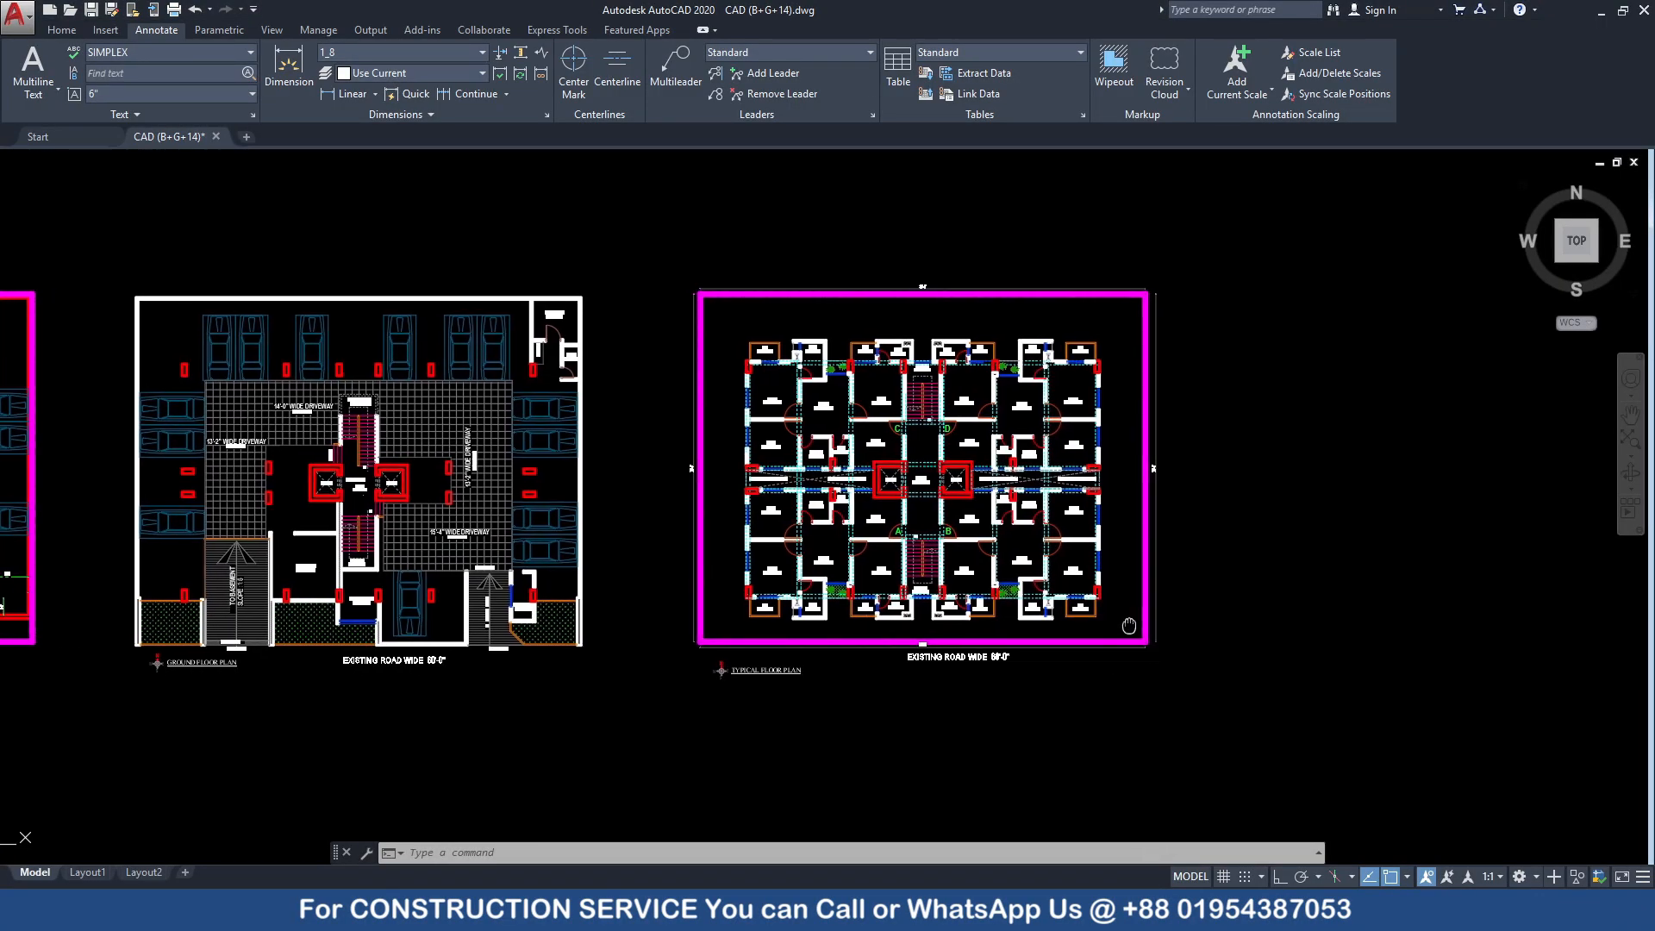
{"action": "left_click", "coordinate": [1227, 678]}
{"action": "left_click", "coordinate": [651, 220]}
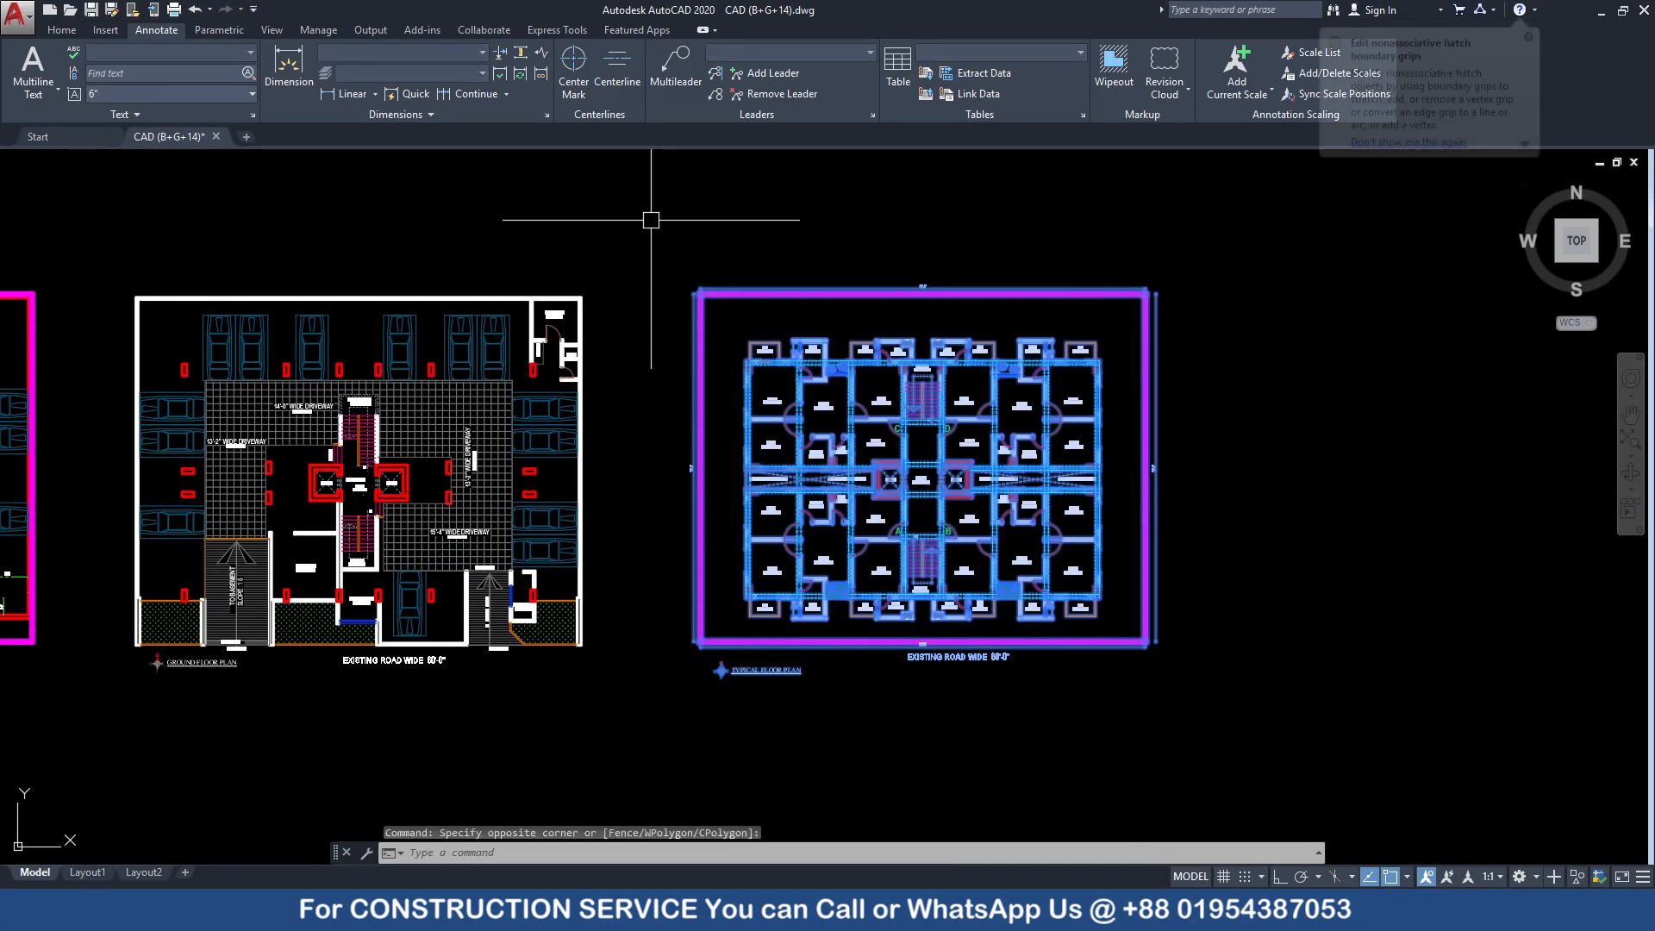
{"action": "type", "text": "CO"}
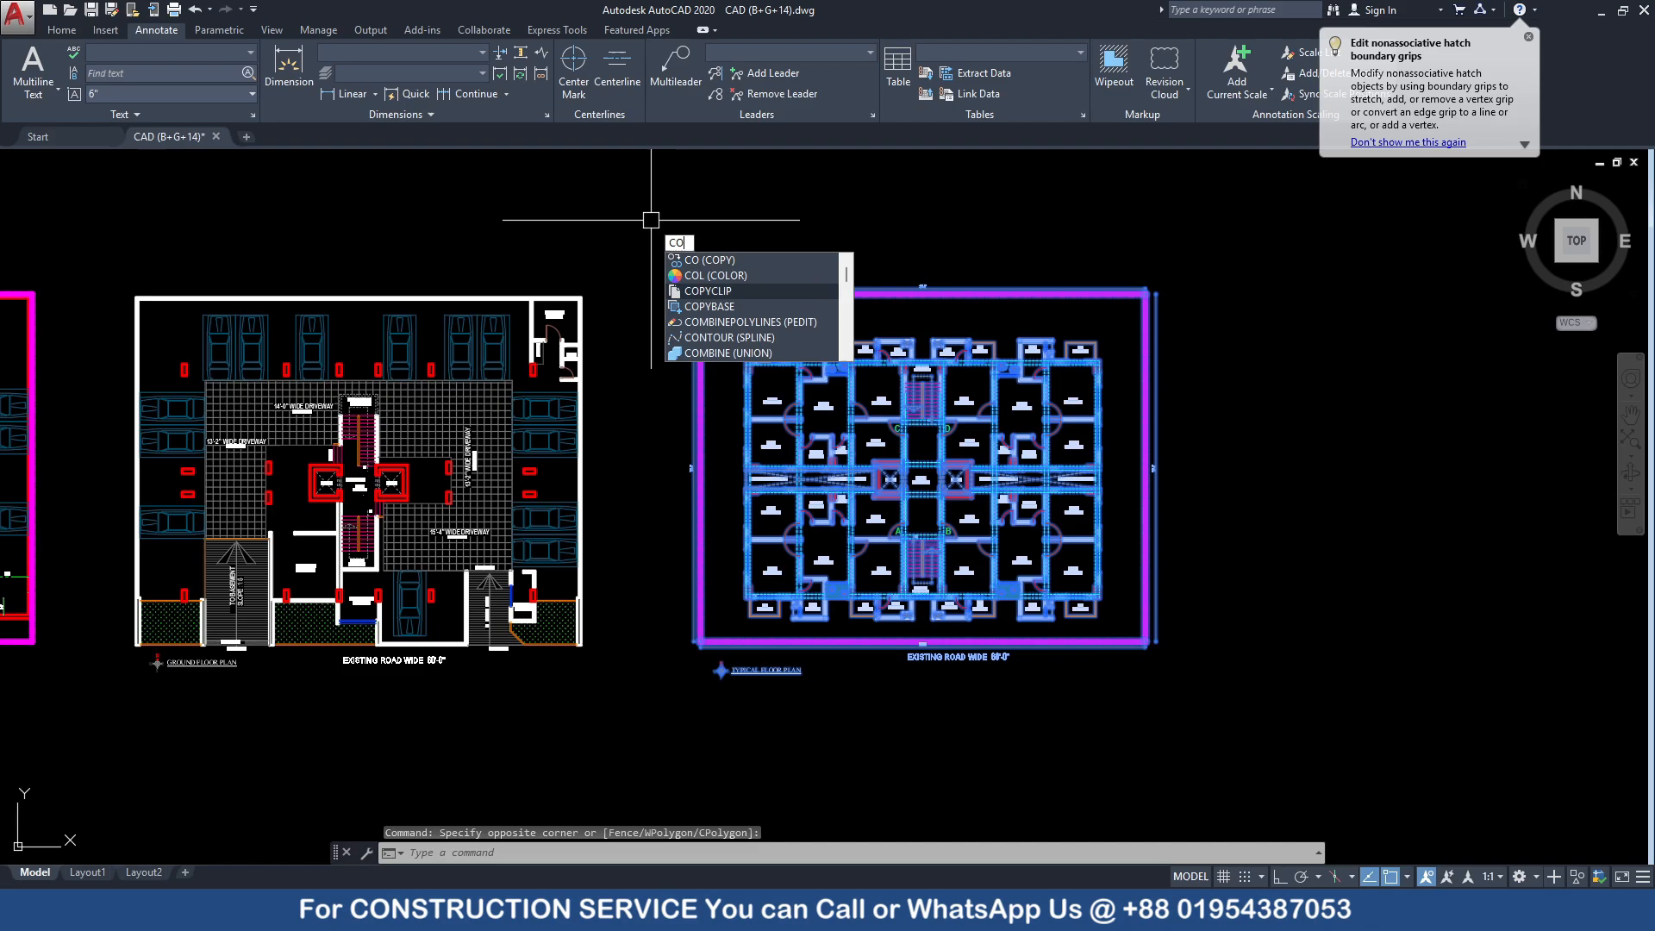
{"action": "key", "text": "Return"}
{"action": "left_click", "coordinate": [810, 340]}
{"action": "scroll", "coordinate": [1163, 285], "scroll_direction": "down", "scroll_amount": 5}
{"action": "middle_click_drag", "start_coordinate": [1206, 284], "coordinate": [716, 344]}
{"action": "scroll", "coordinate": [702, 352], "scroll_direction": "up", "scroll_amount": 4}
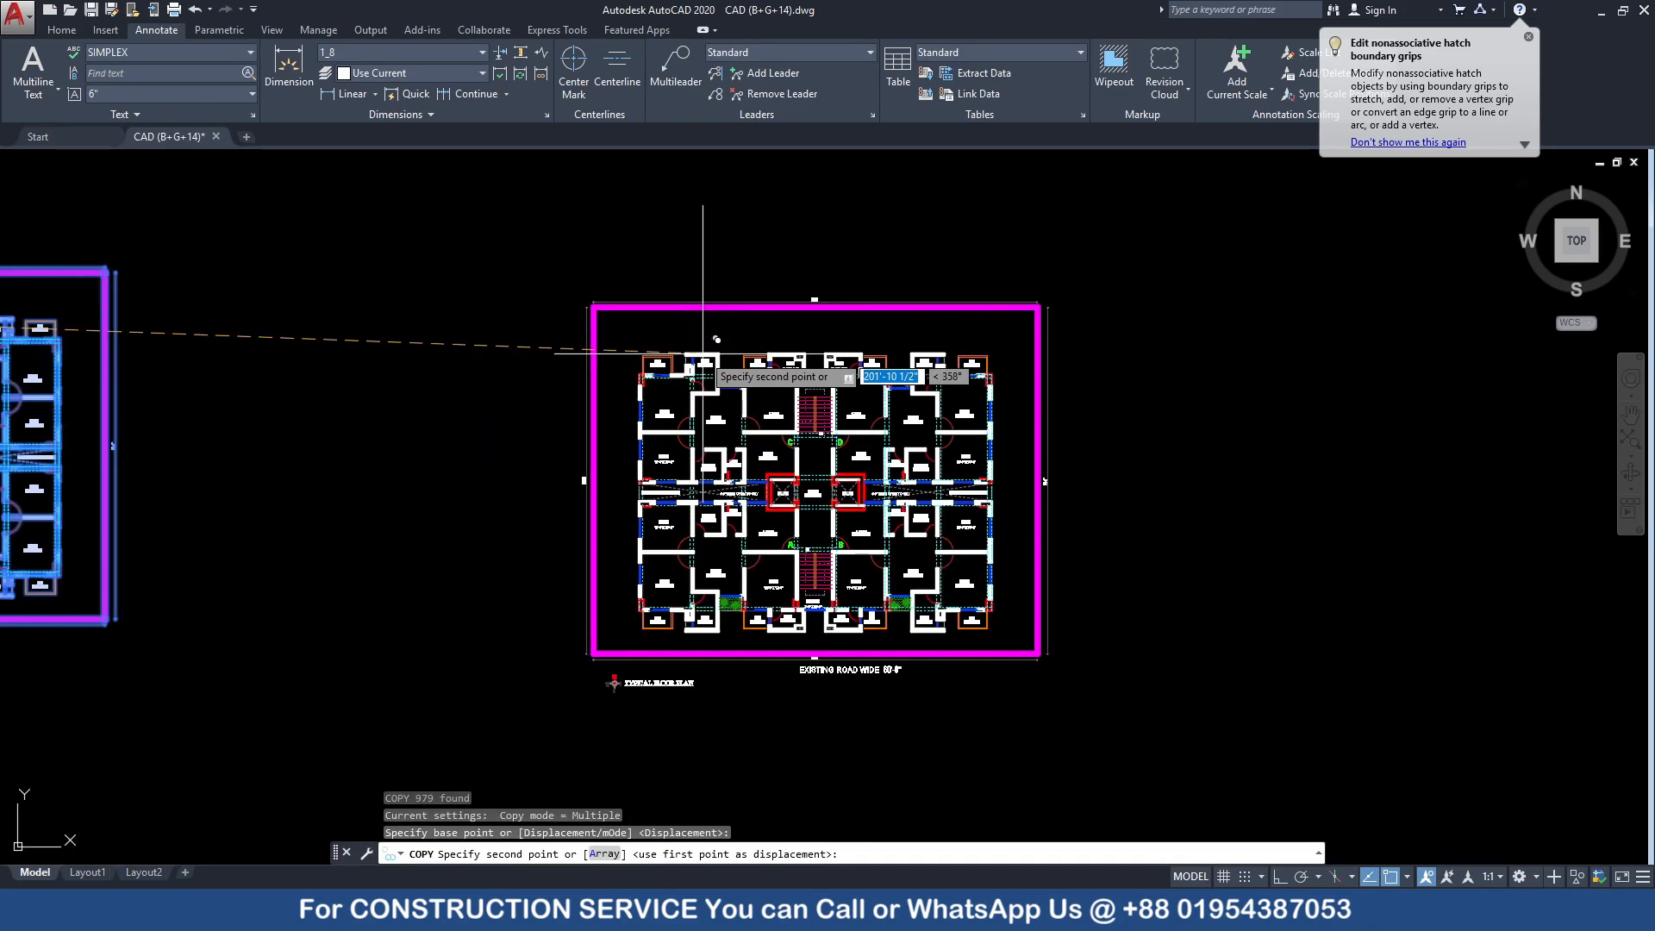
{"action": "left_click", "coordinate": [702, 352]}
{"action": "key", "text": "Escape"}
Delete the magenta site boundary and the dimensions around the copied floor plan
{"action": "left_click", "coordinate": [819, 337]}
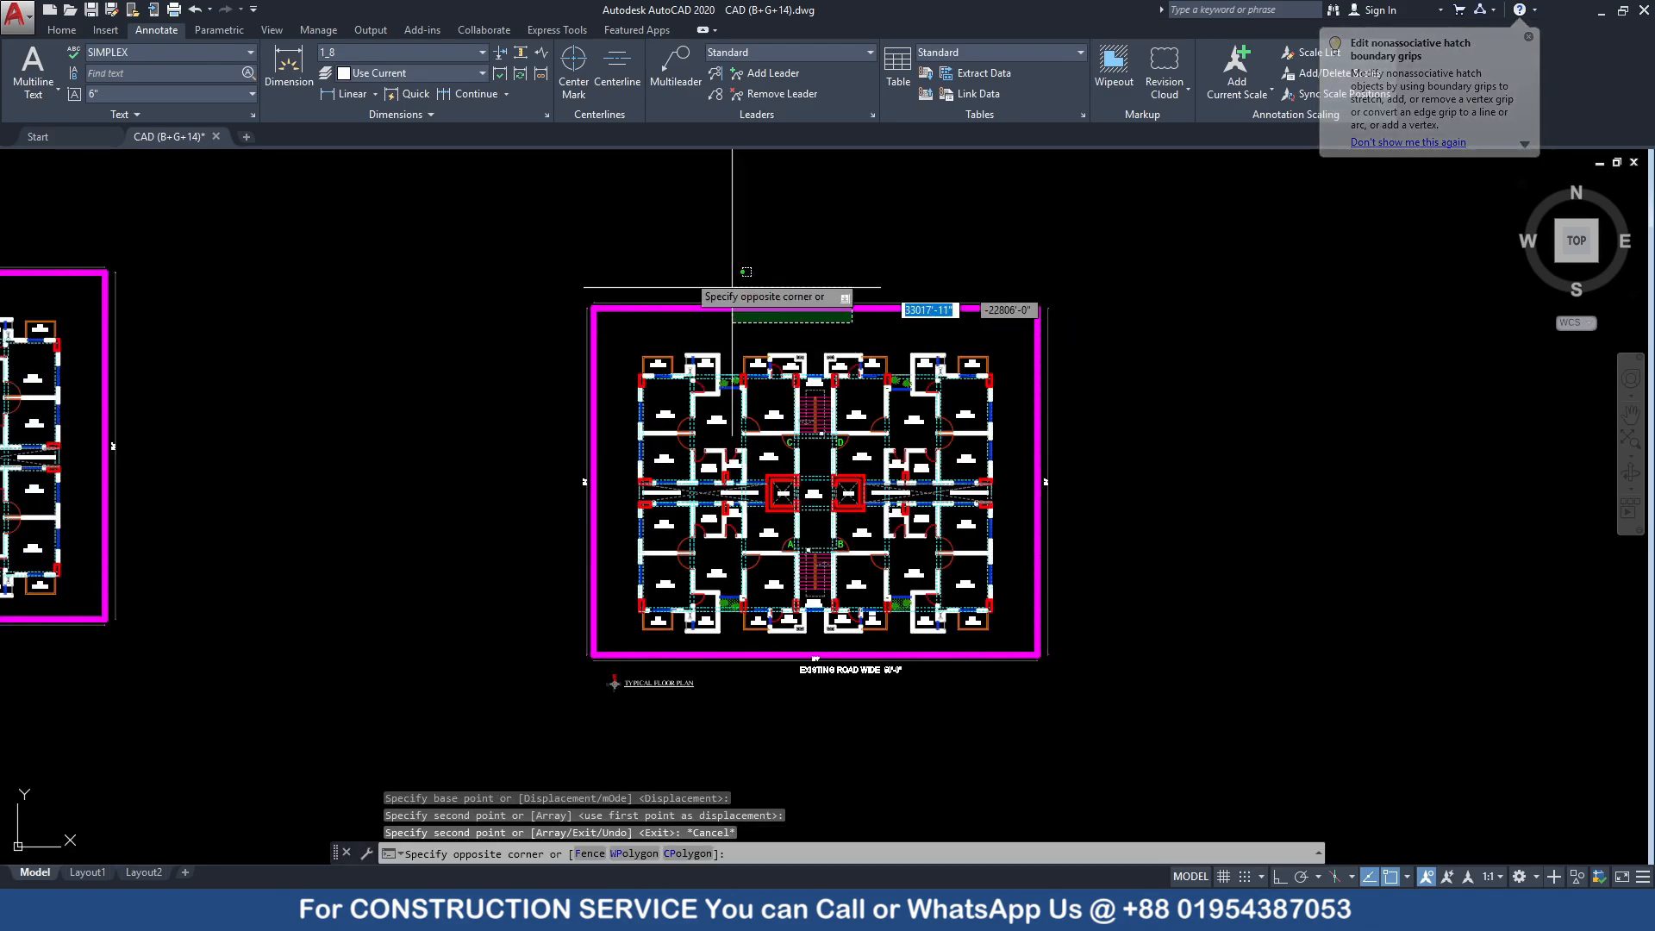
{"action": "left_click", "coordinate": [504, 221]}
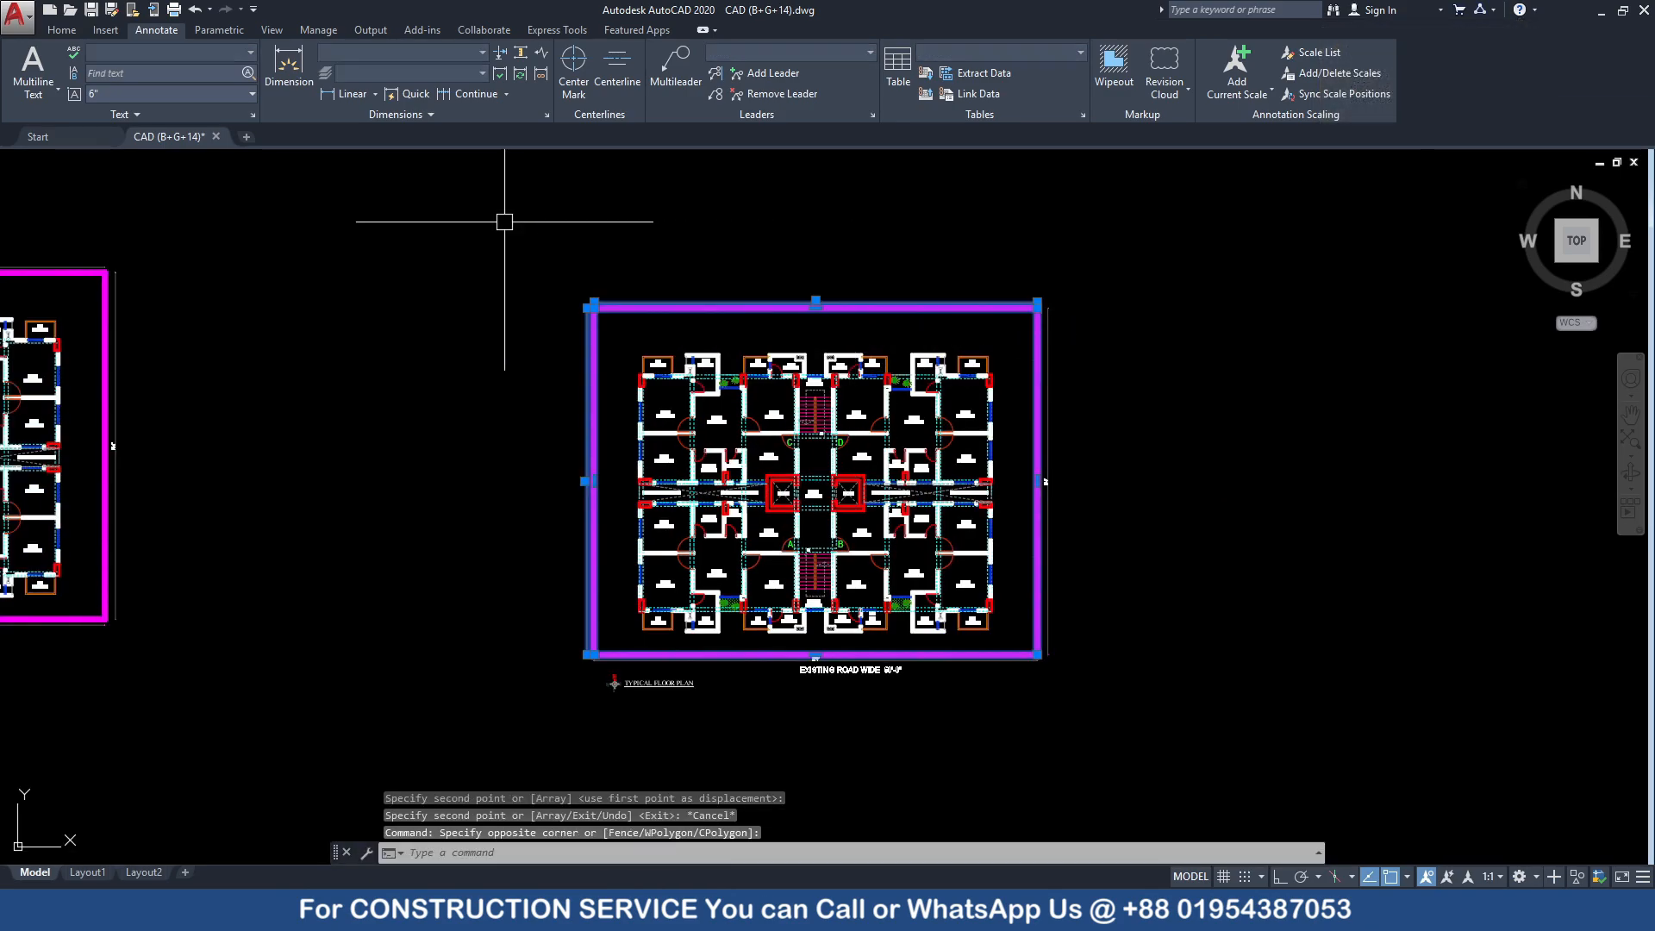
{"action": "left_click", "coordinate": [1125, 675]}
{"action": "left_click", "coordinate": [1050, 302]}
{"action": "key", "text": "Delete"}
Delete the plan title and the existing road label beneath the copied floor plan
{"action": "left_click", "coordinate": [961, 695]}
{"action": "left_click", "coordinate": [557, 649]}
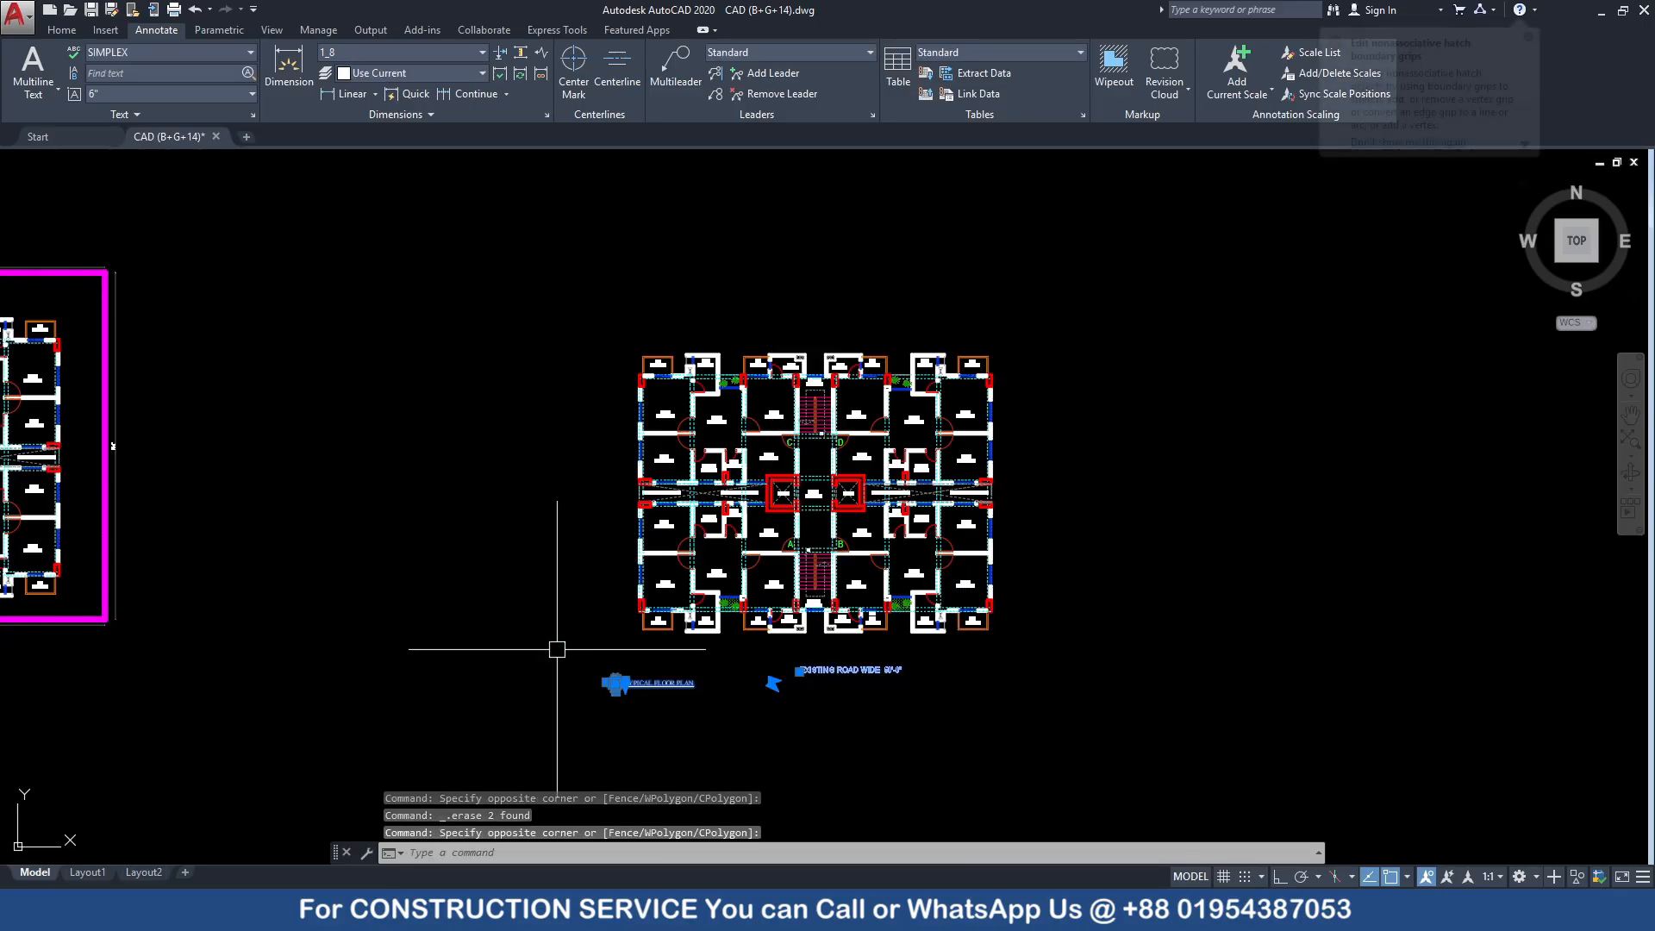
{"action": "key", "text": "Delete"}
Draw a vertical construction line with colour ByLayer and Ortho on, through the centre of the copied plan's lower-left corner column
{"action": "scroll", "coordinate": [802, 613], "scroll_direction": "up", "scroll_amount": 2}
{"action": "type", "text": "xl"}
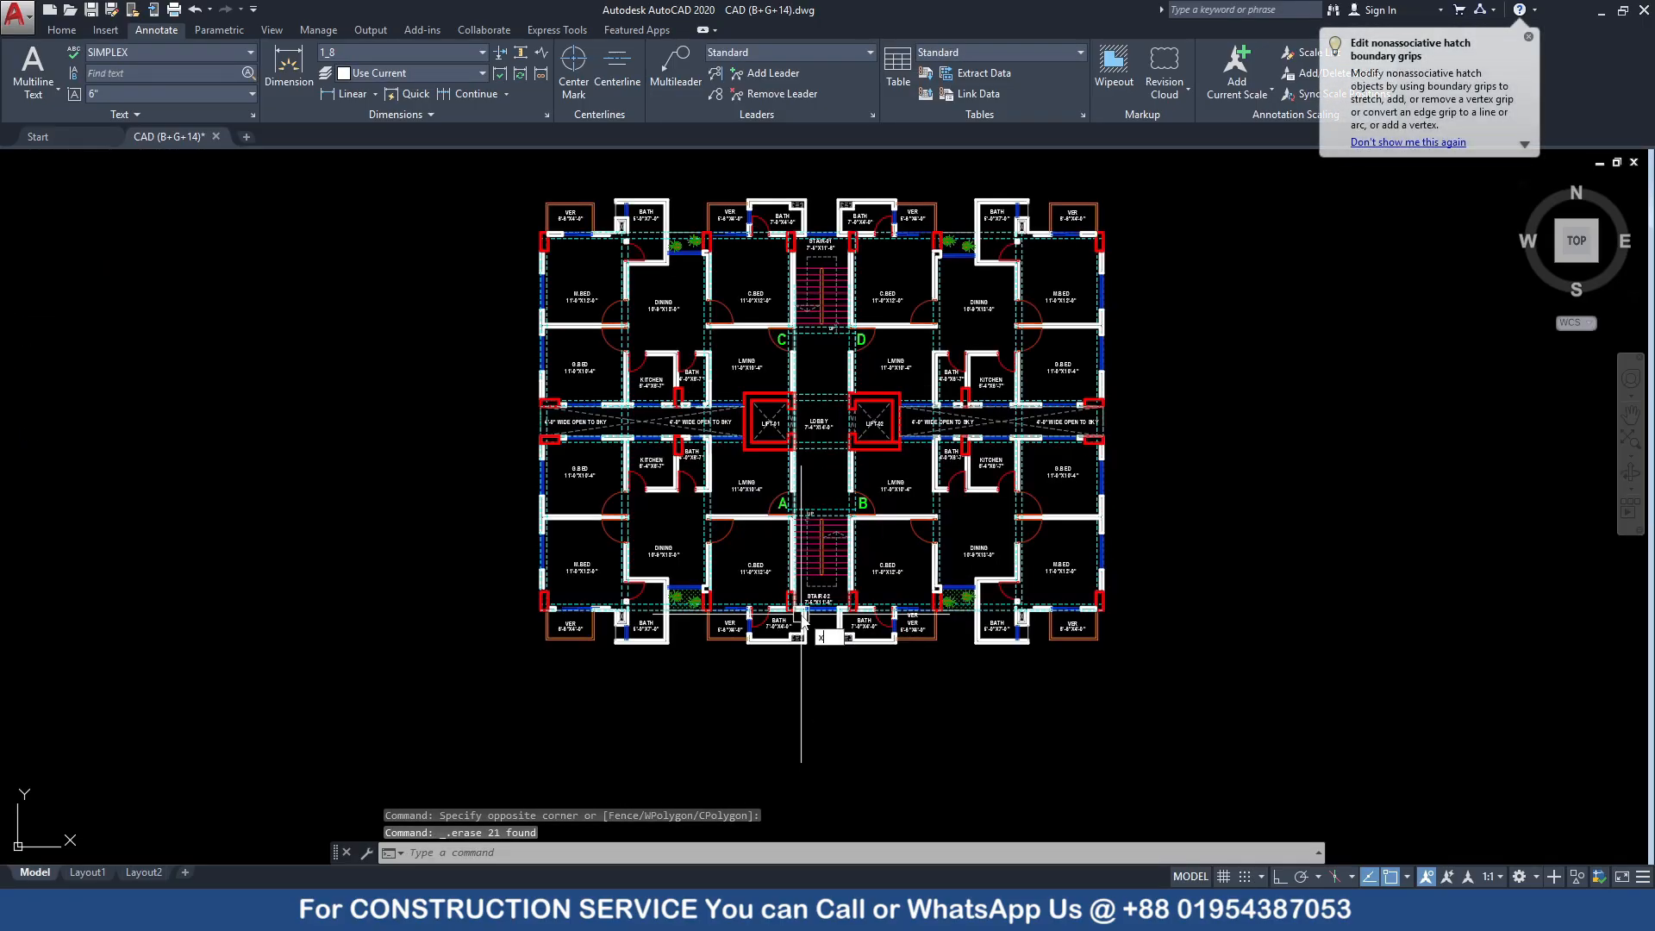
{"action": "key", "text": "Return"}
{"action": "scroll", "coordinate": [553, 633], "scroll_direction": "up", "scroll_amount": 6}
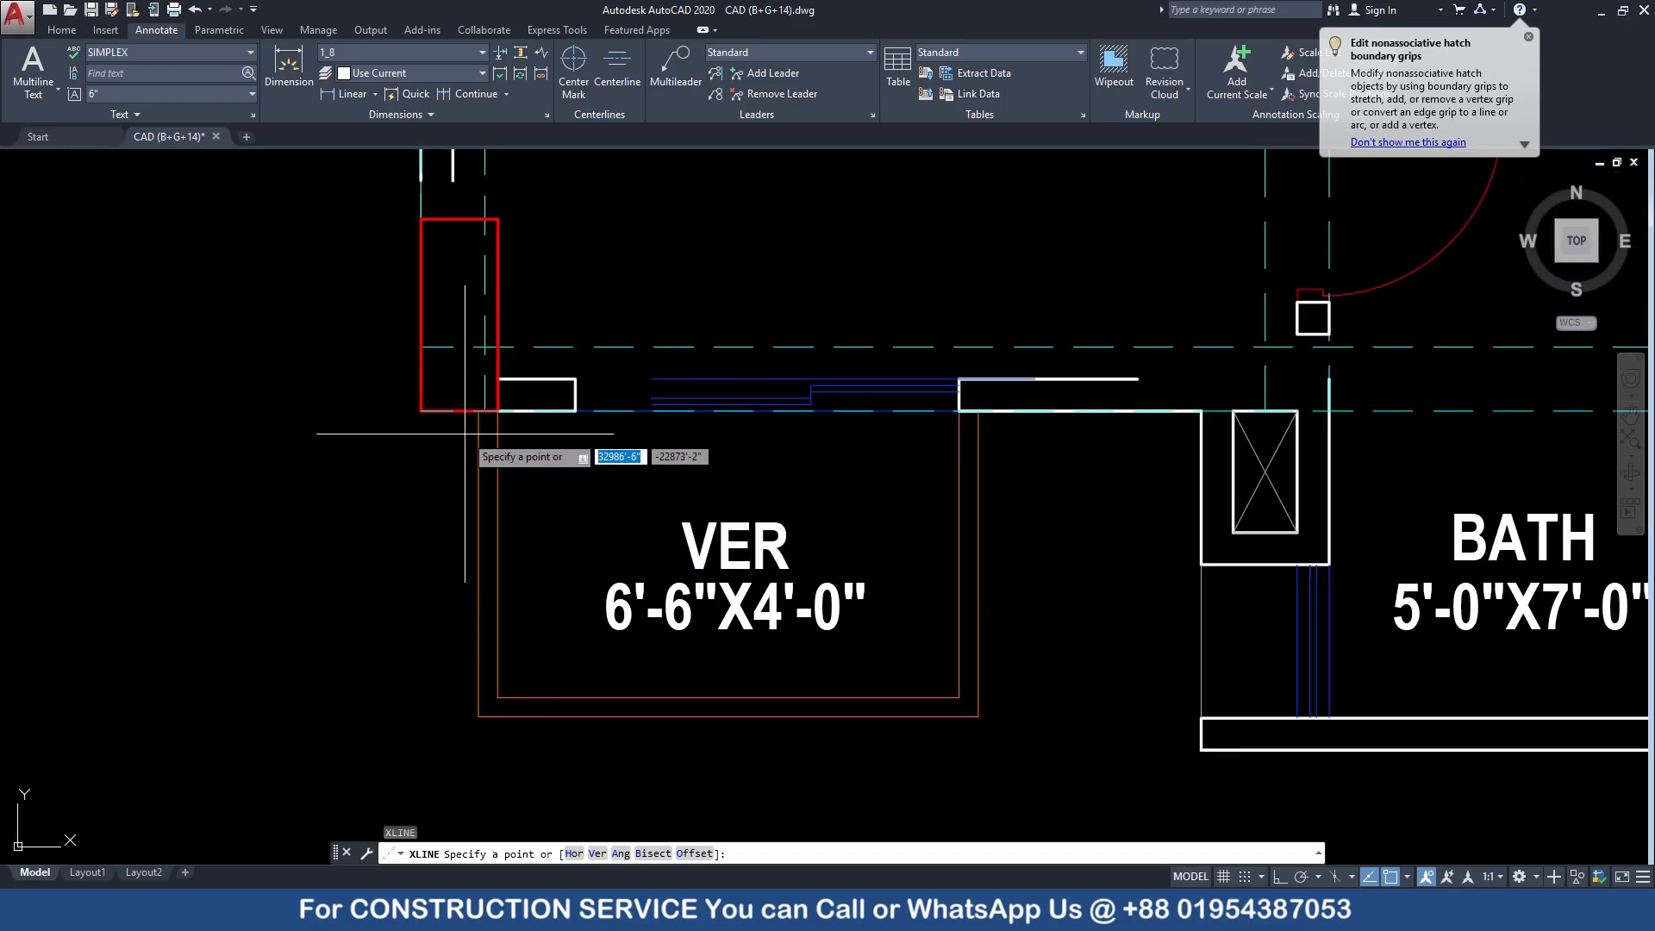
{"action": "left_click", "coordinate": [61, 31]}
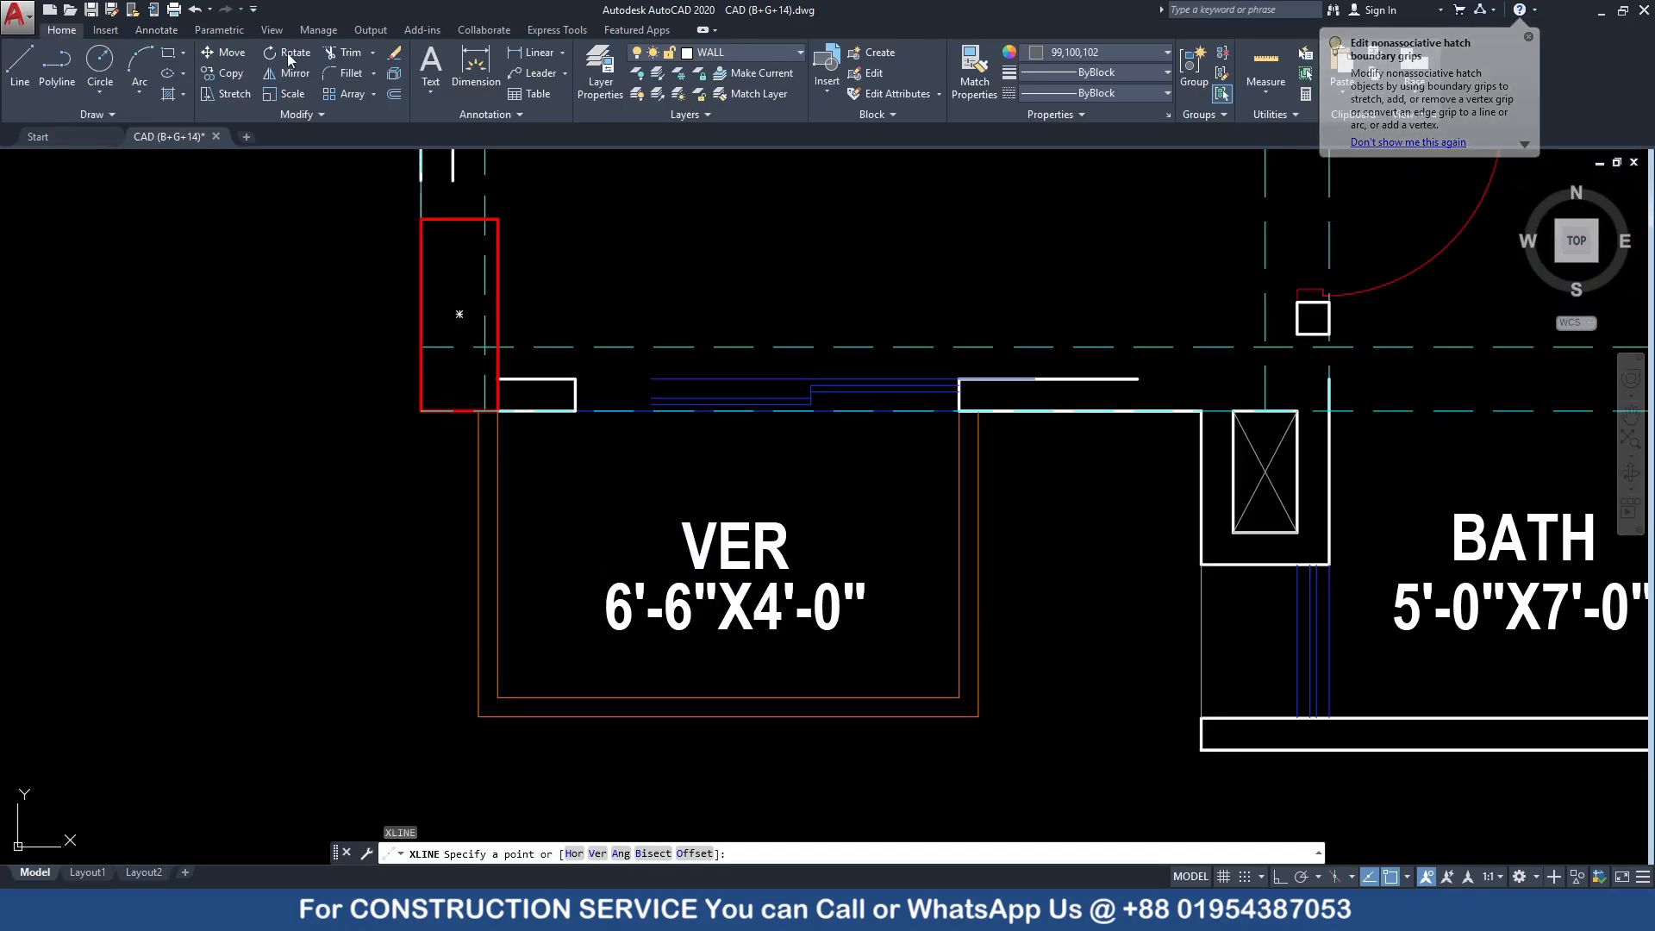
{"action": "left_click", "coordinate": [1045, 55]}
{"action": "left_click", "coordinate": [1048, 74]}
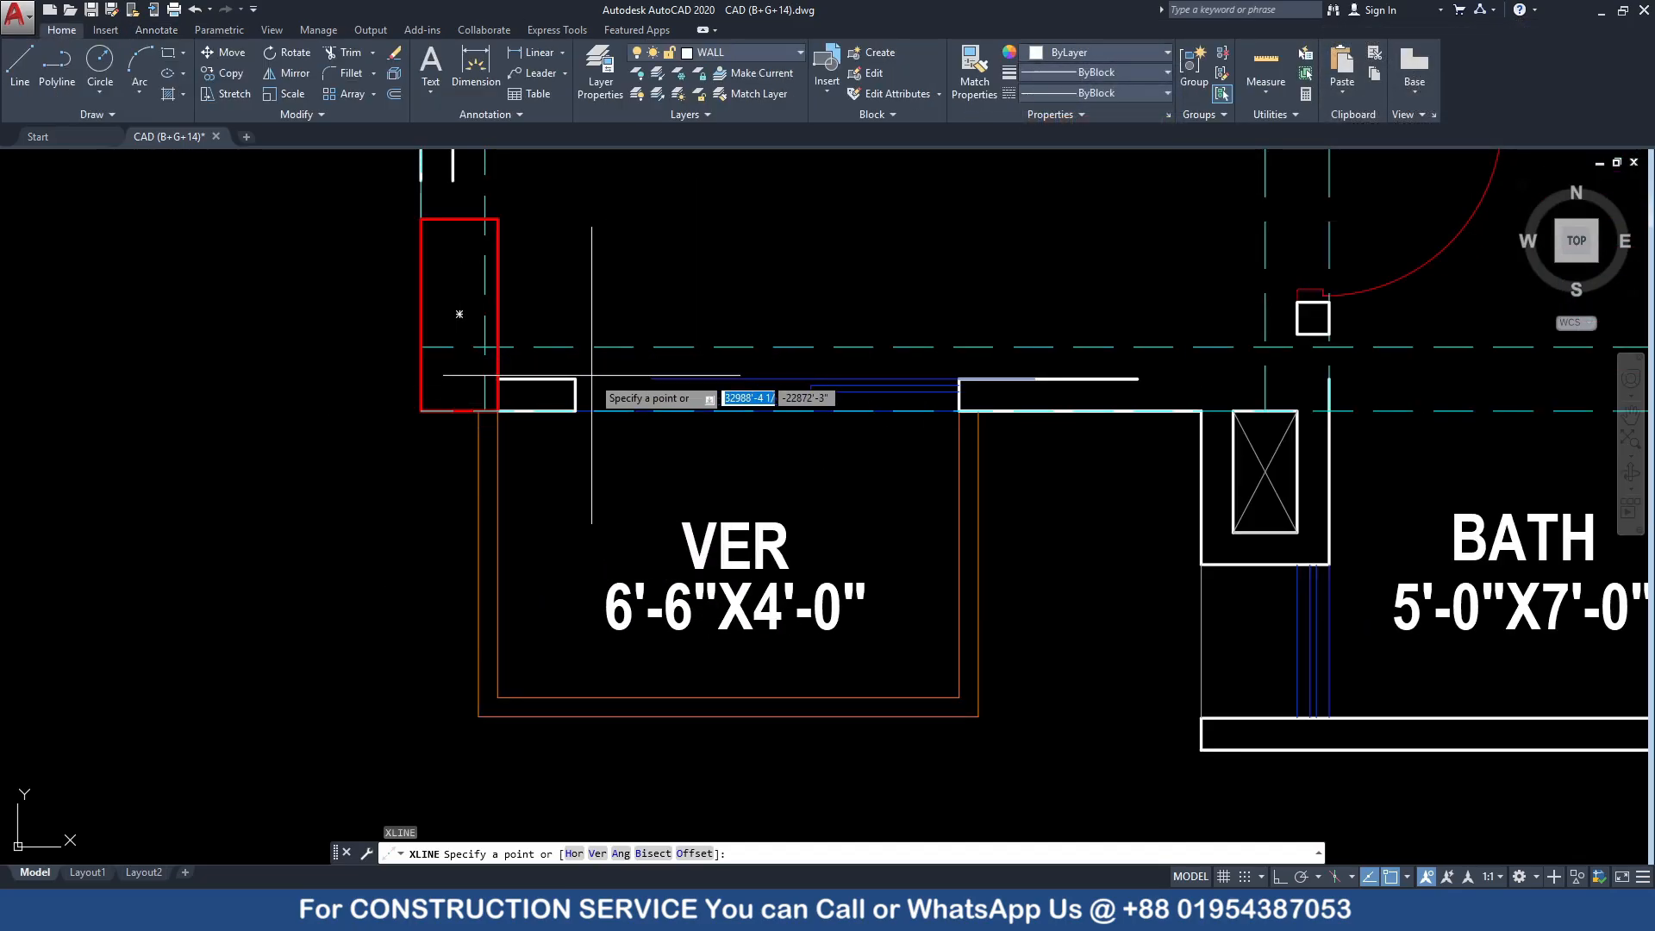
{"action": "left_click", "coordinate": [453, 321]}
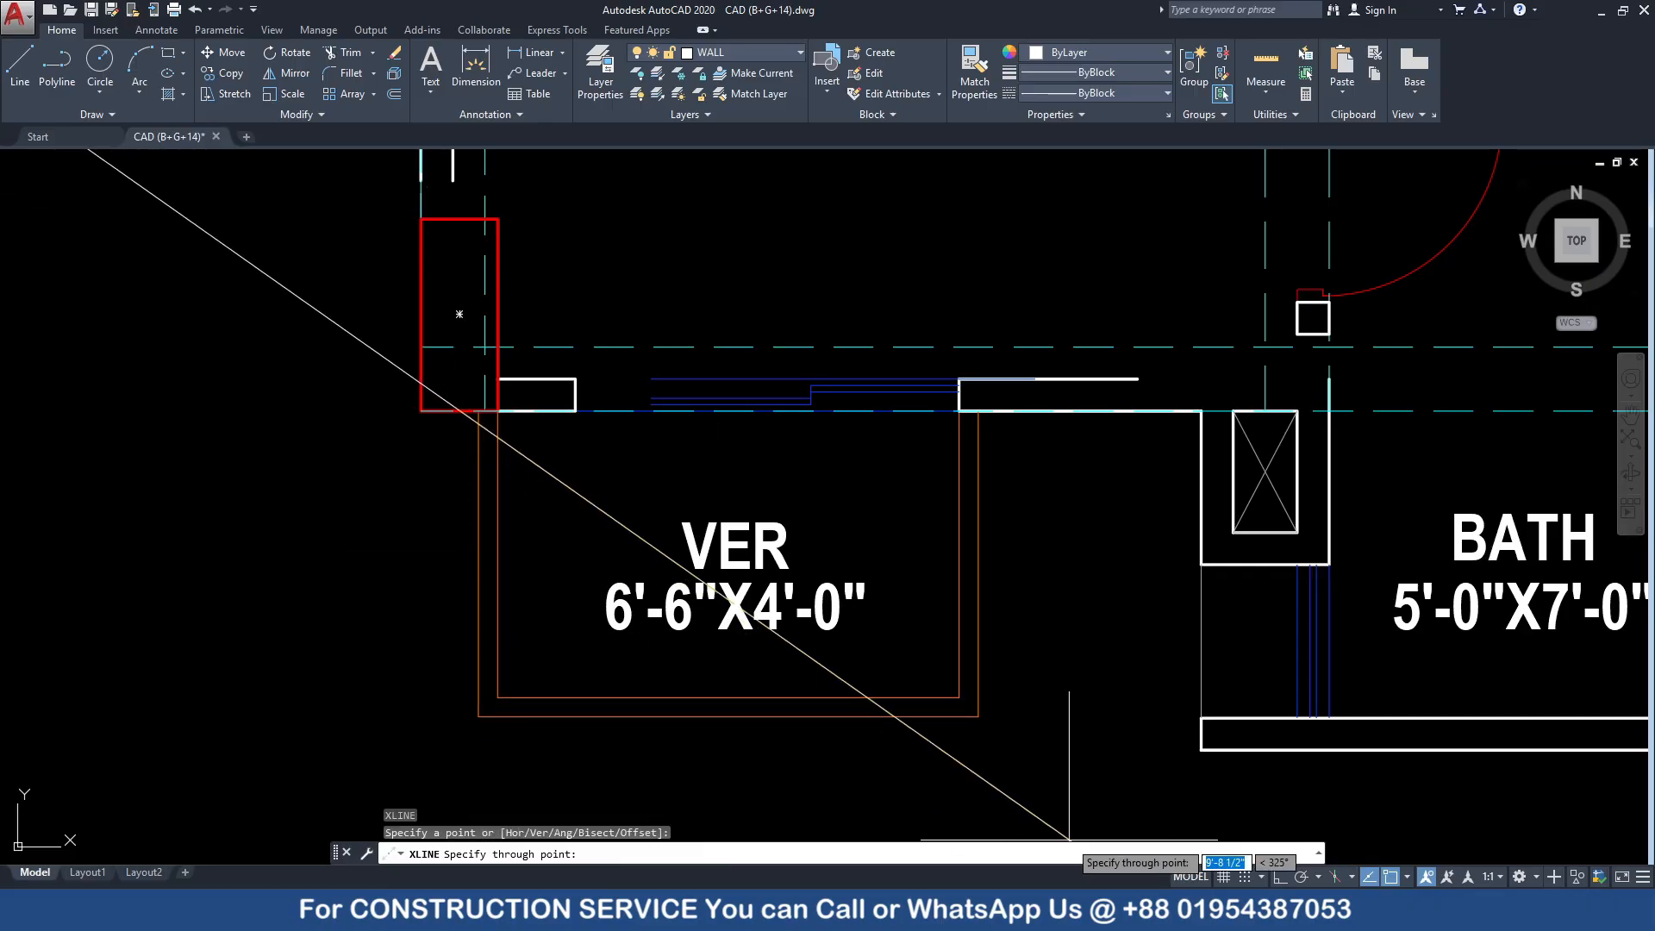
{"action": "left_click", "coordinate": [1280, 876]}
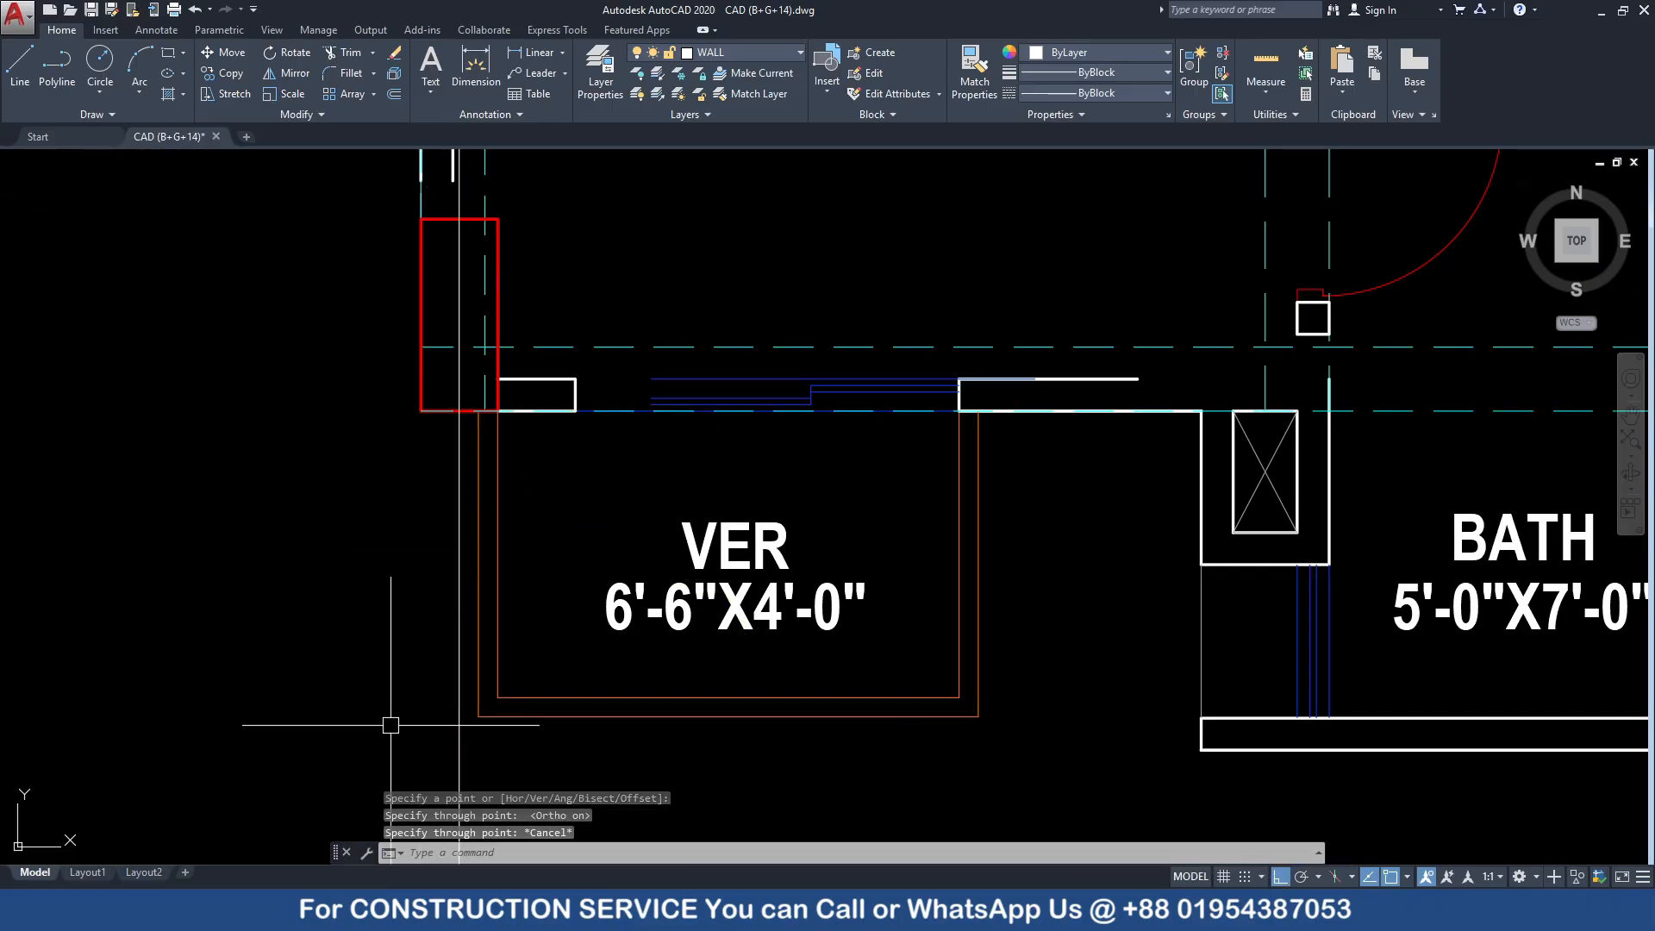
{"action": "left_click", "coordinate": [448, 658]}
{"action": "key", "text": "Escape"}
Copy the vertical construction line from the corner column's bottom midpoint to the column between unit A's kitchen and bath
{"action": "scroll", "coordinate": [754, 655], "scroll_direction": "down", "scroll_amount": 5}
{"action": "middle_click_drag", "start_coordinate": [778, 544], "coordinate": [748, 734]}
{"action": "scroll", "coordinate": [739, 560], "scroll_direction": "down", "scroll_amount": 2}
{"action": "middle_click_drag", "start_coordinate": [739, 624], "coordinate": [723, 729]}
{"action": "scroll", "coordinate": [723, 729], "scroll_direction": "down", "scroll_amount": 2}
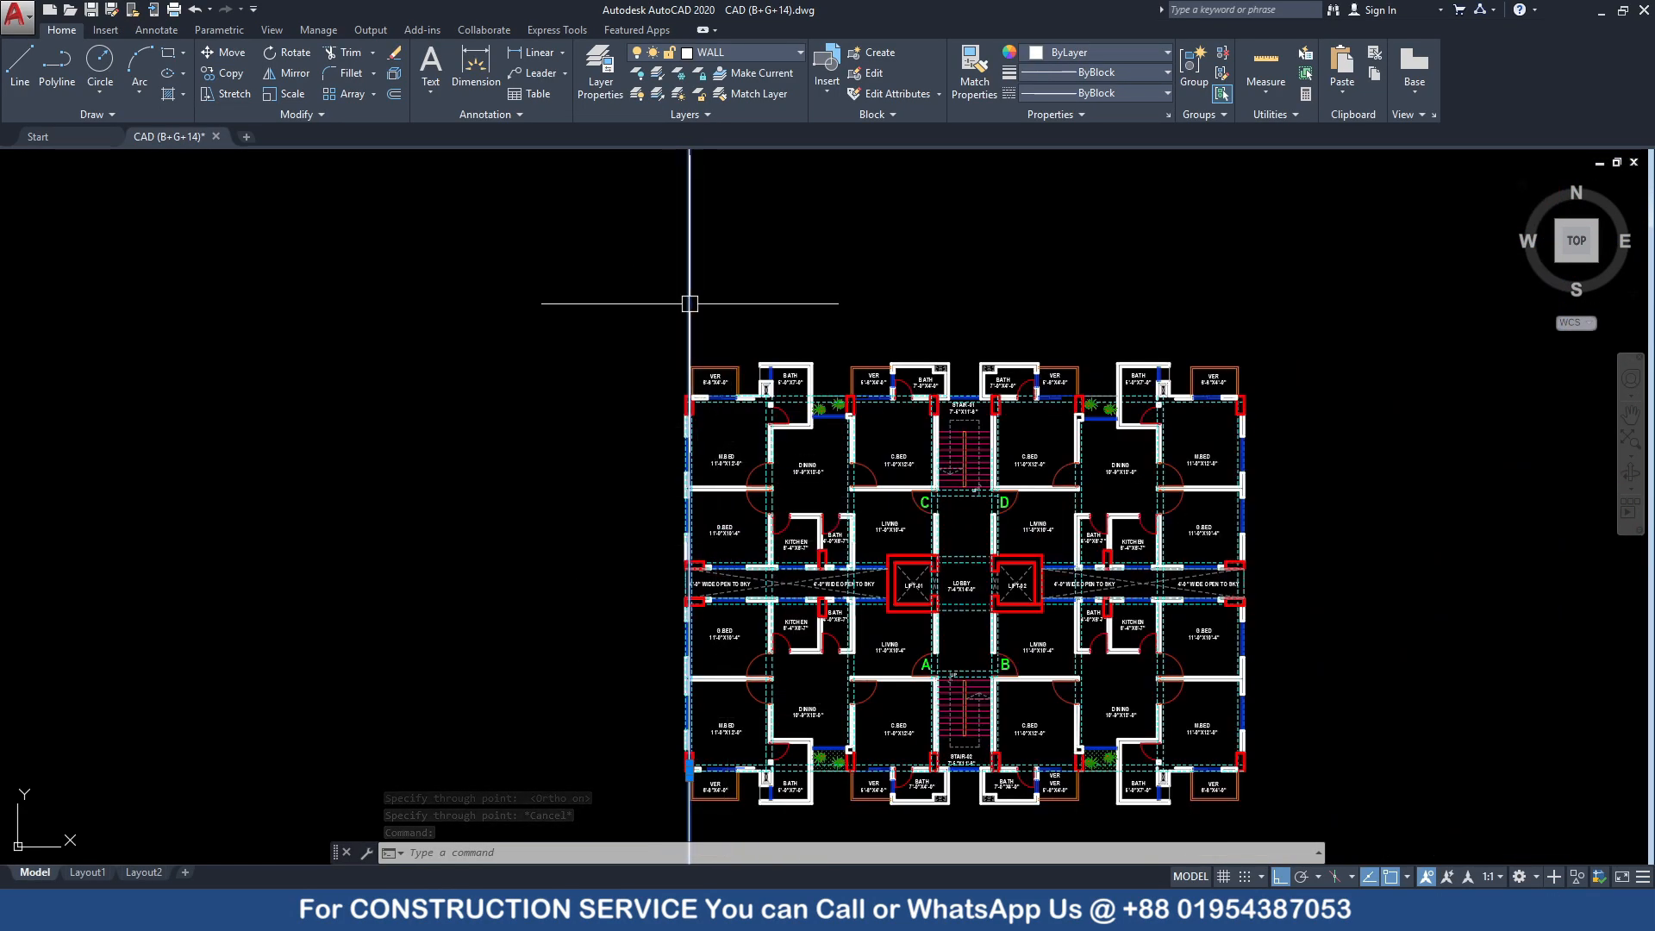
{"action": "key", "text": "Escape"}
{"action": "type", "text": "co"}
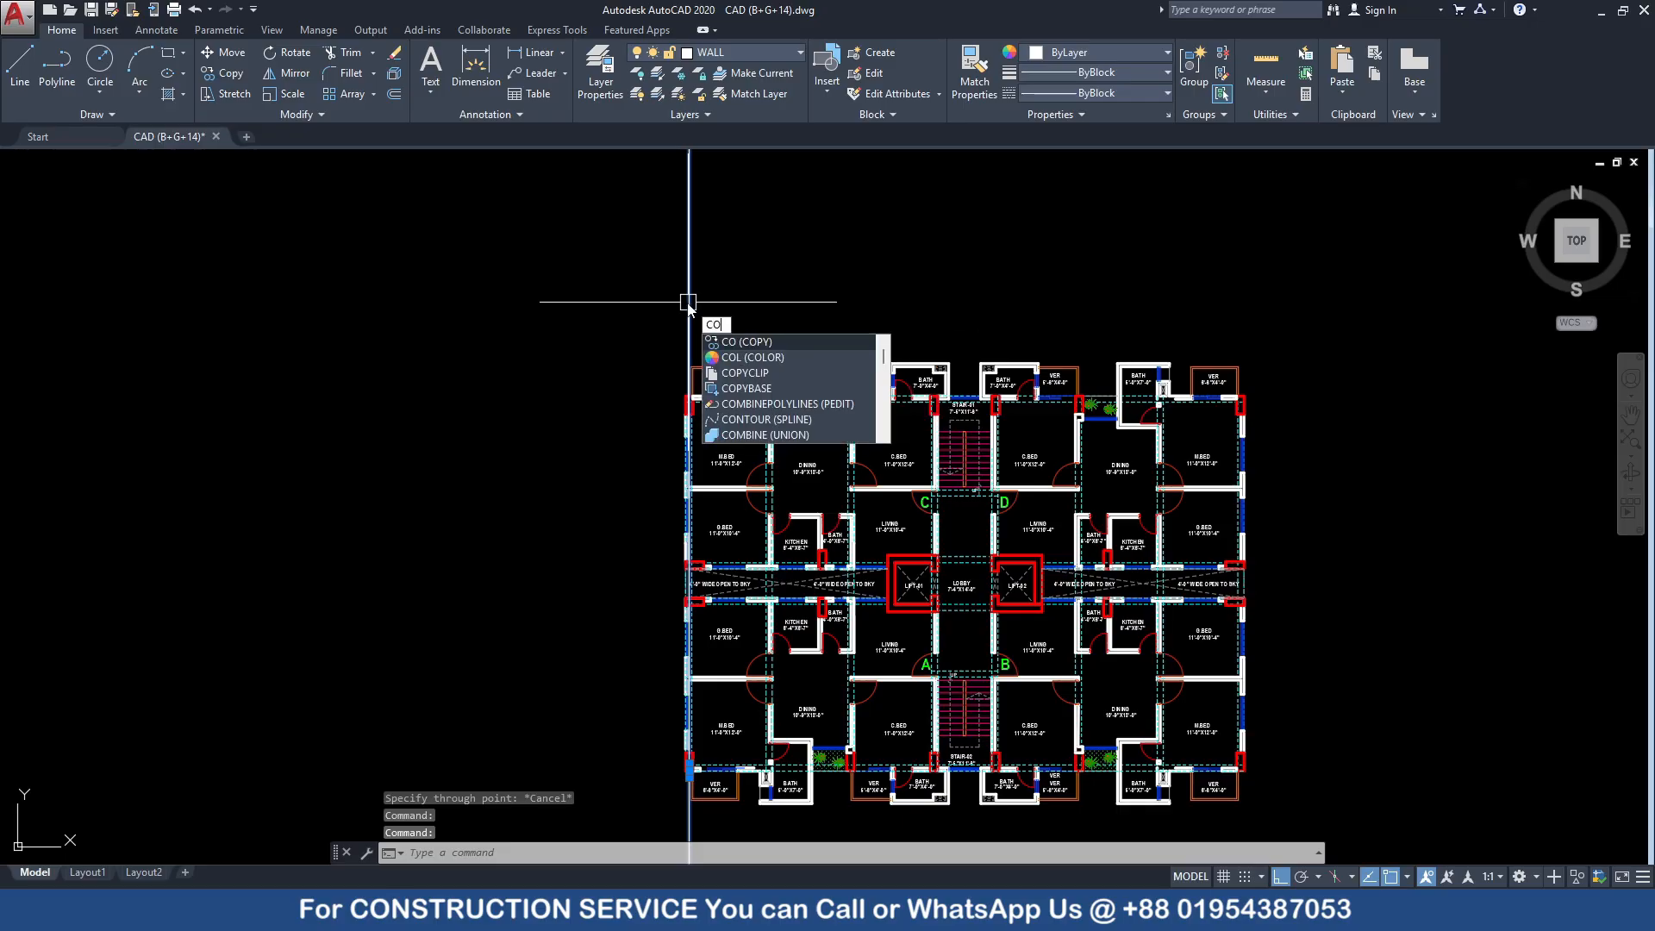
{"action": "key", "text": "Return"}
{"action": "scroll", "coordinate": [687, 657], "scroll_direction": "up", "scroll_amount": 5}
{"action": "left_click", "coordinate": [601, 797]}
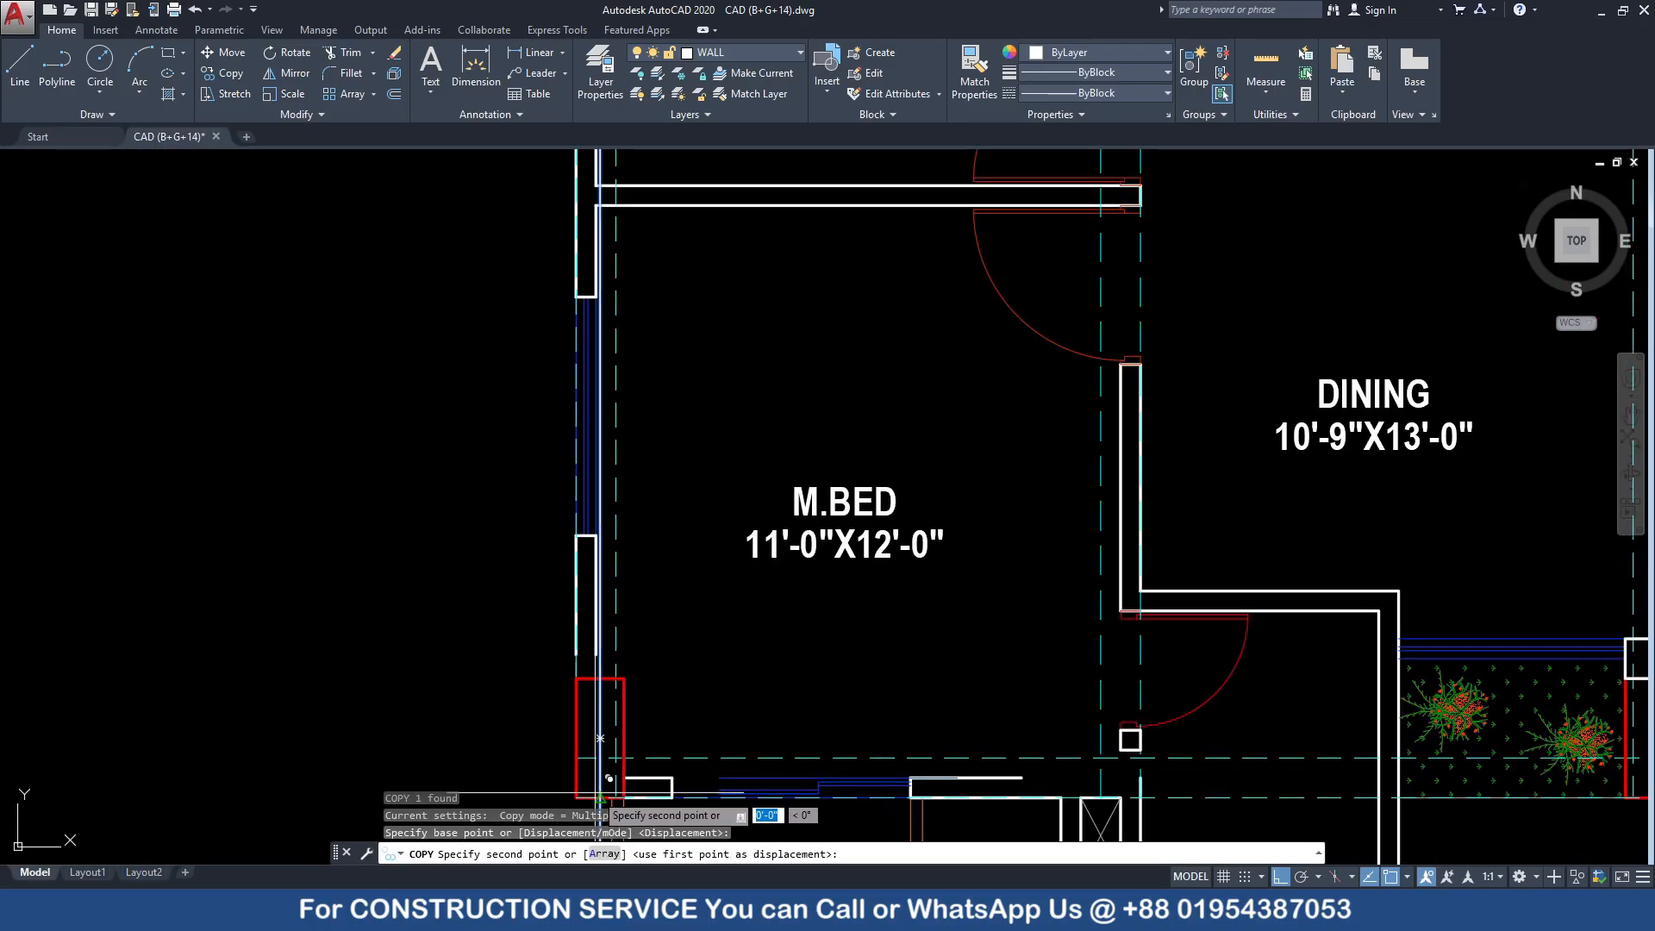
{"action": "scroll", "coordinate": [601, 775], "scroll_direction": "down", "scroll_amount": 3}
{"action": "scroll", "coordinate": [859, 376], "scroll_direction": "up", "scroll_amount": 5}
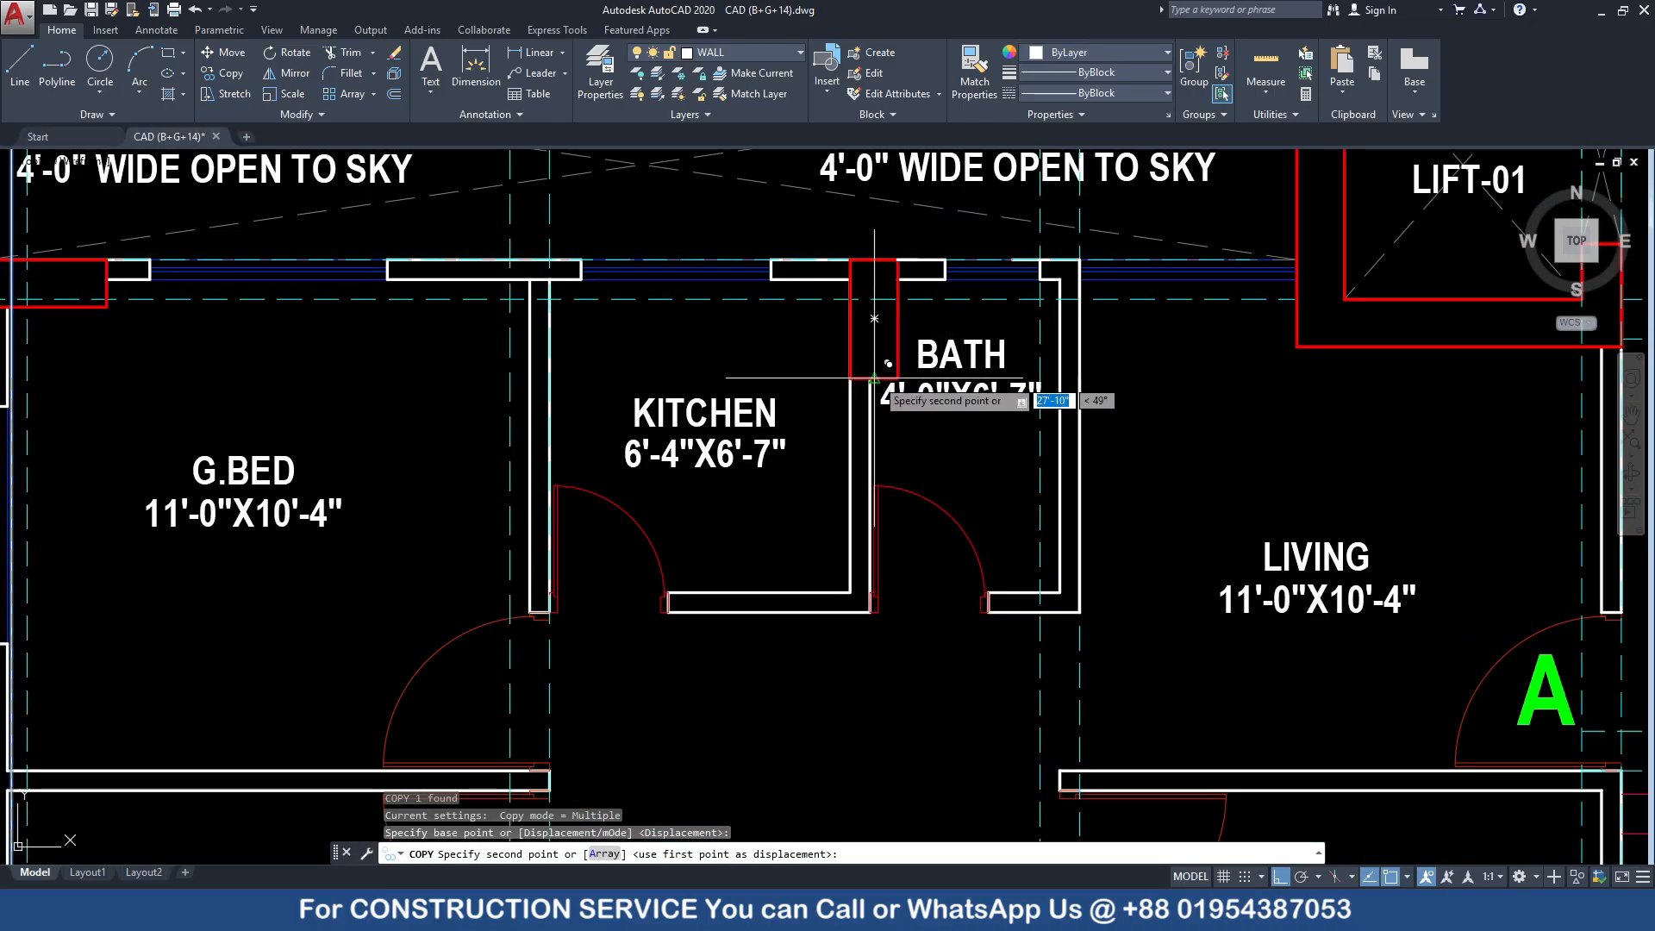
{"action": "left_click", "coordinate": [874, 377]}
Place another copy of the vertical construction line at the centre of the column beside unit A's planter
{"action": "scroll", "coordinate": [997, 506], "scroll_direction": "down", "scroll_amount": 3}
{"action": "scroll", "coordinate": [997, 505], "scroll_direction": "down", "scroll_amount": 2}
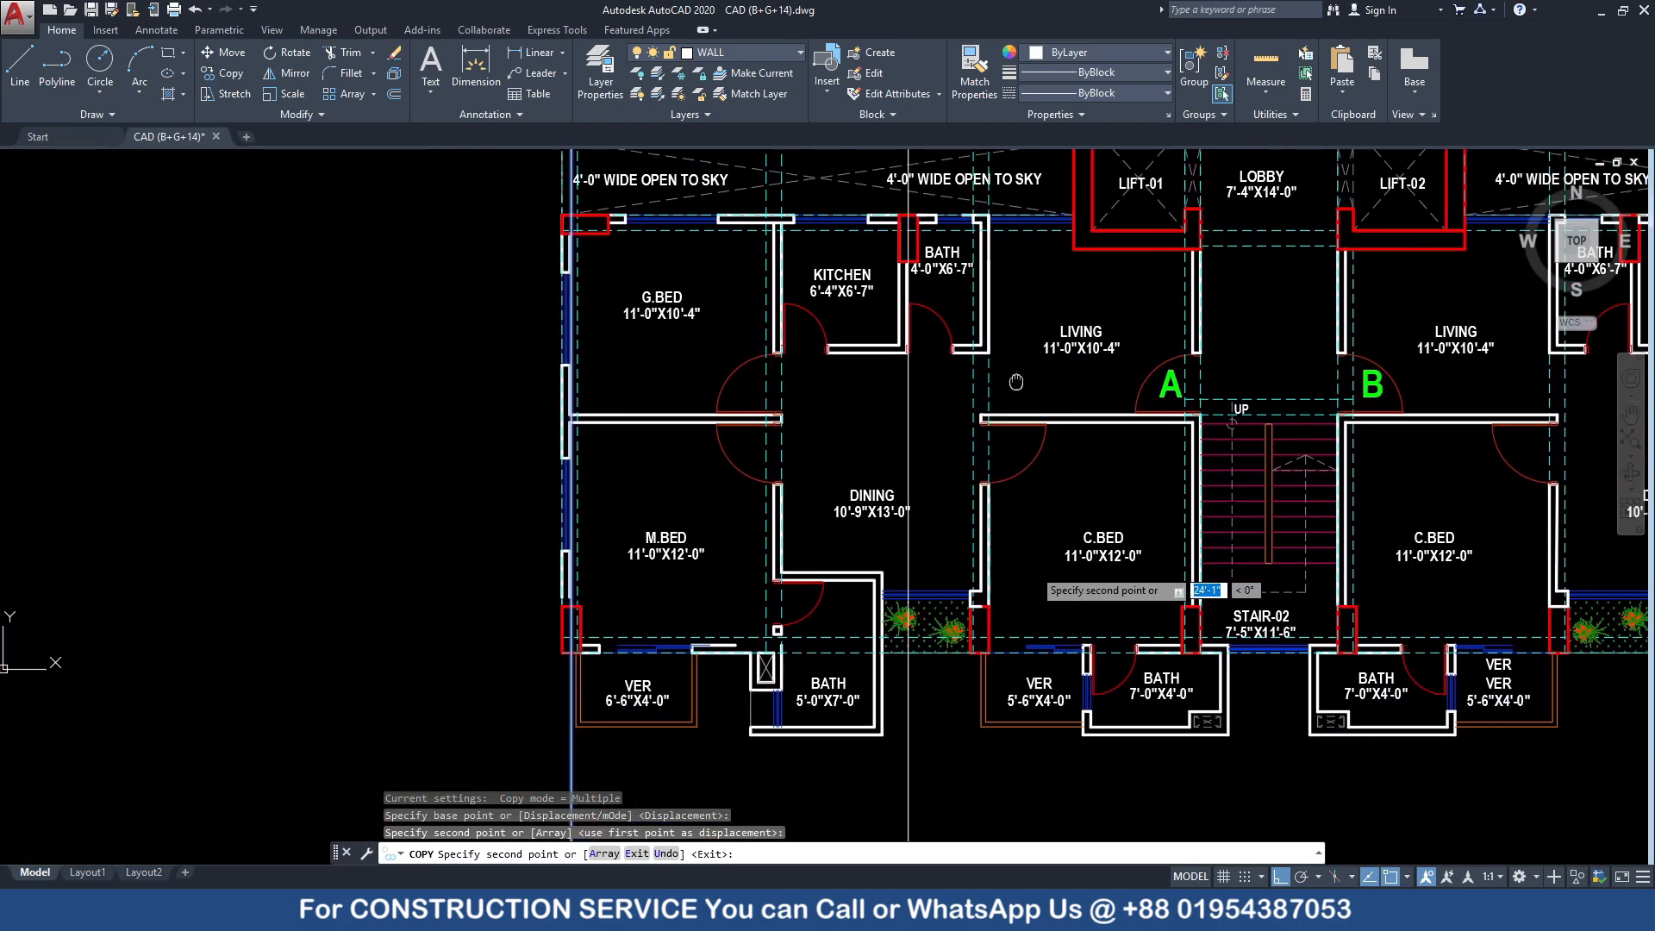
{"action": "scroll", "coordinate": [982, 500], "scroll_direction": "up", "scroll_amount": 5}
{"action": "scroll", "coordinate": [975, 446], "scroll_direction": "down", "scroll_amount": 5}
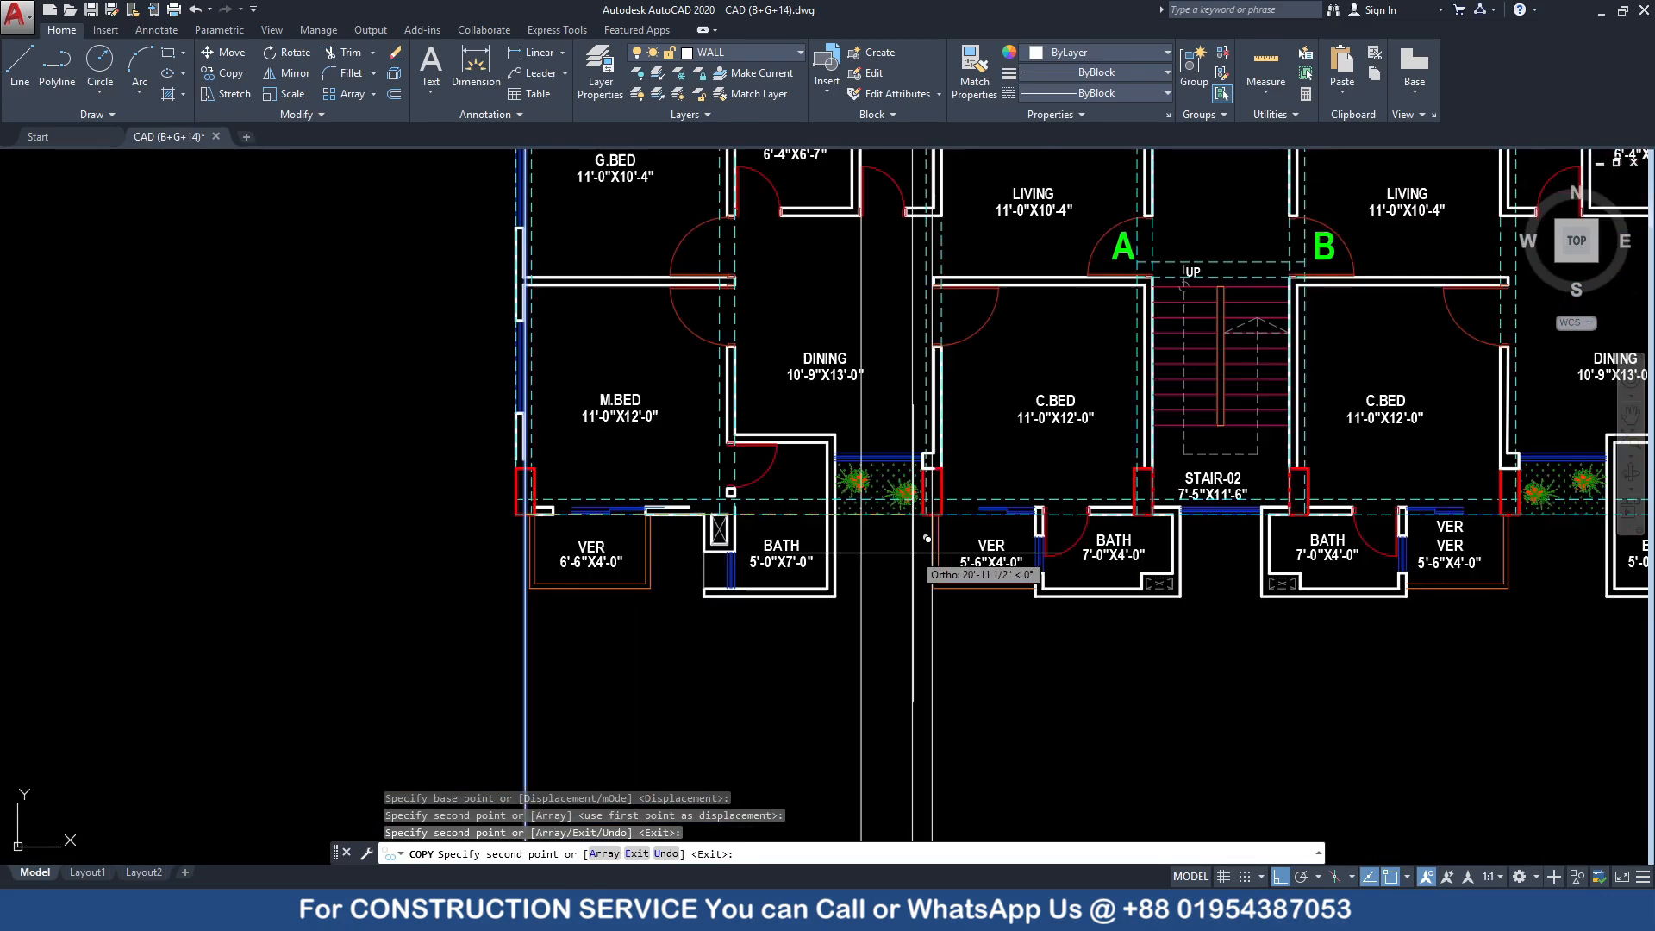
Place copies of the vertical construction line at the centres of the two columns flanking STAIR-02
{"action": "scroll", "coordinate": [944, 560], "scroll_direction": "down", "scroll_amount": 2}
{"action": "scroll", "coordinate": [918, 431], "scroll_direction": "up", "scroll_amount": 5}
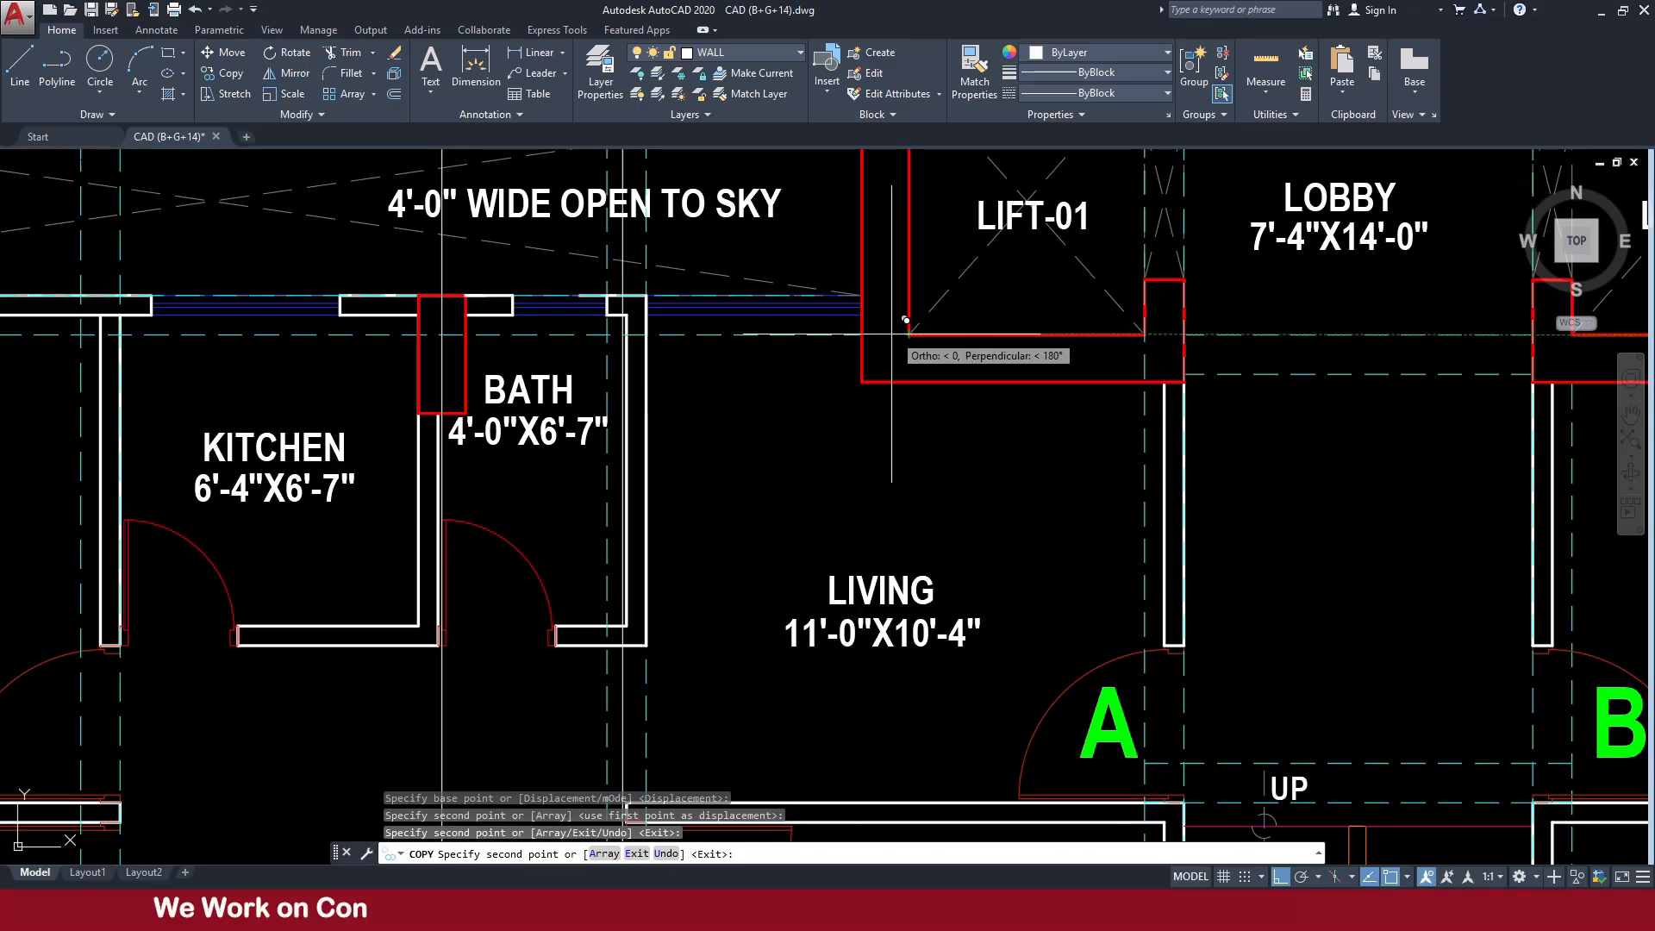
{"action": "scroll", "coordinate": [905, 320], "scroll_direction": "down", "scroll_amount": 5}
{"action": "scroll", "coordinate": [974, 634], "scroll_direction": "up", "scroll_amount": 5}
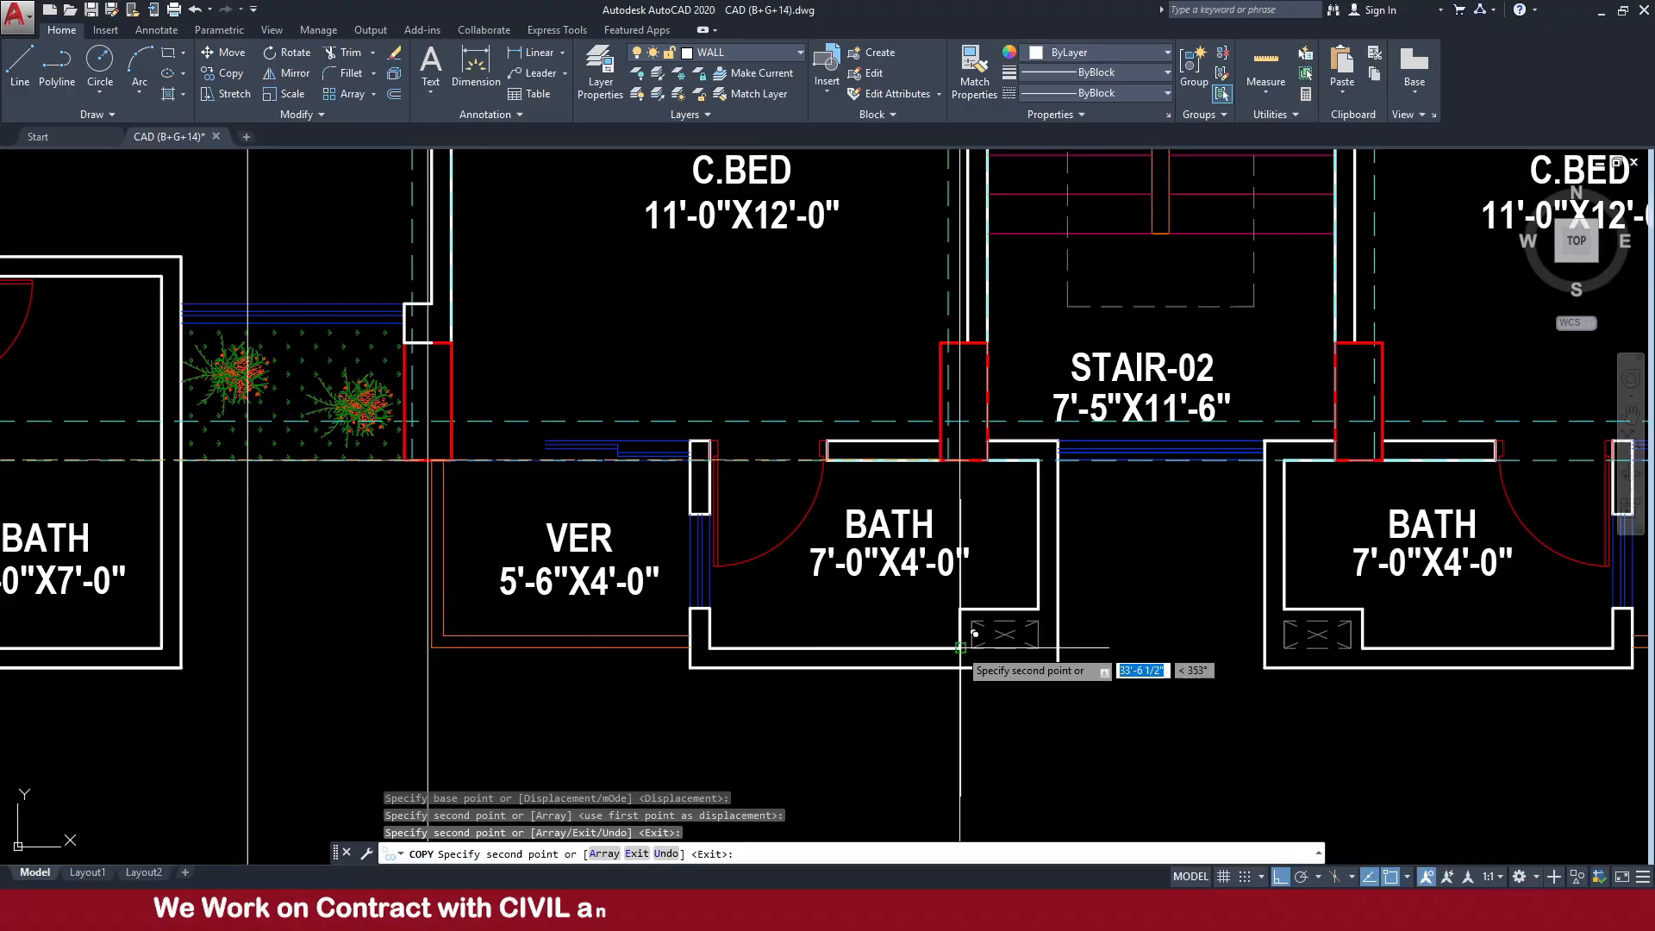
{"action": "scroll", "coordinate": [911, 666], "scroll_direction": "down", "scroll_amount": 6}
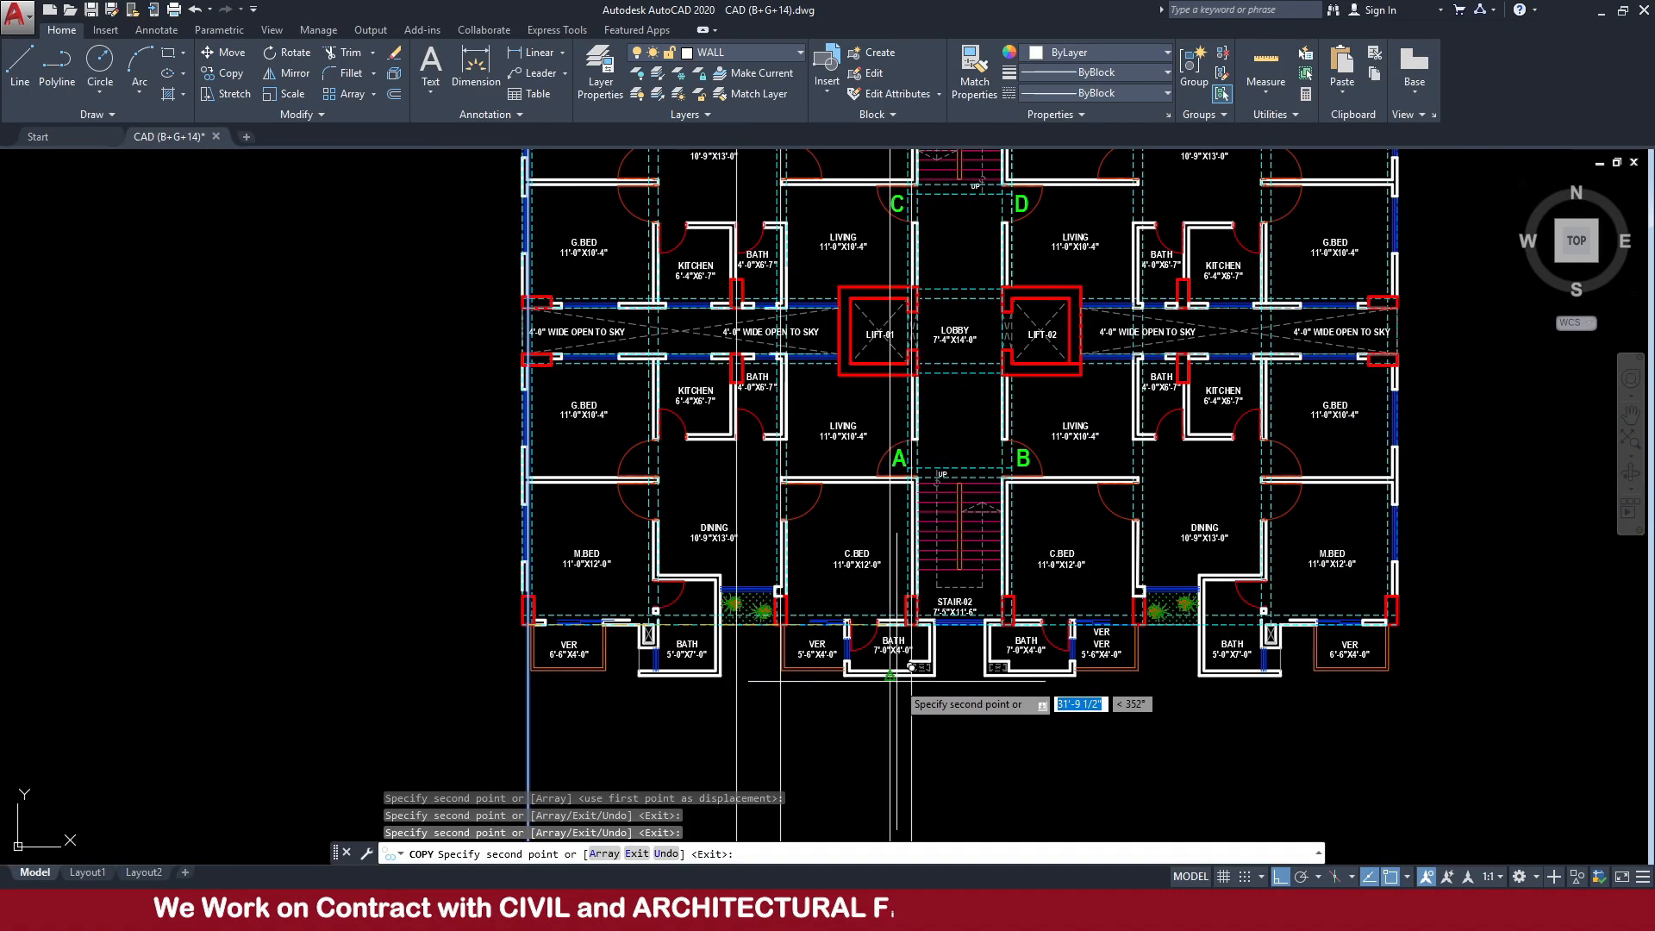
{"action": "scroll", "coordinate": [948, 655], "scroll_direction": "down", "scroll_amount": 2}
{"action": "scroll", "coordinate": [985, 619], "scroll_direction": "up", "scroll_amount": 6}
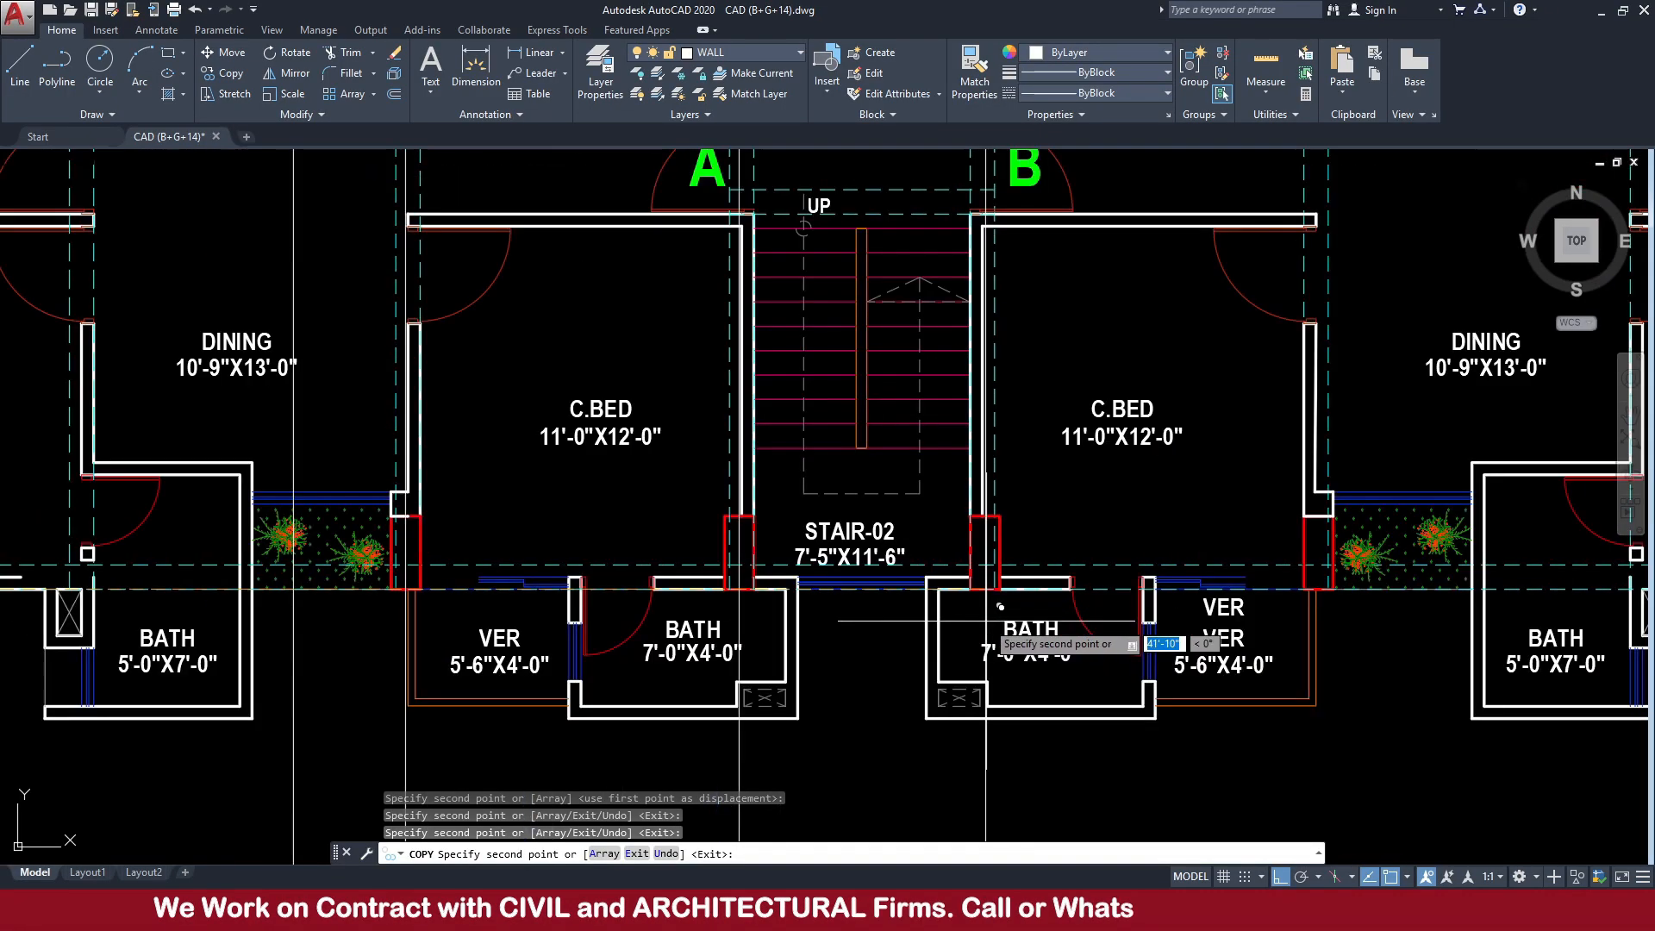
{"action": "scroll", "coordinate": [984, 595], "scroll_direction": "up", "scroll_amount": 2}
{"action": "scroll", "coordinate": [998, 556], "scroll_direction": "down", "scroll_amount": 7}
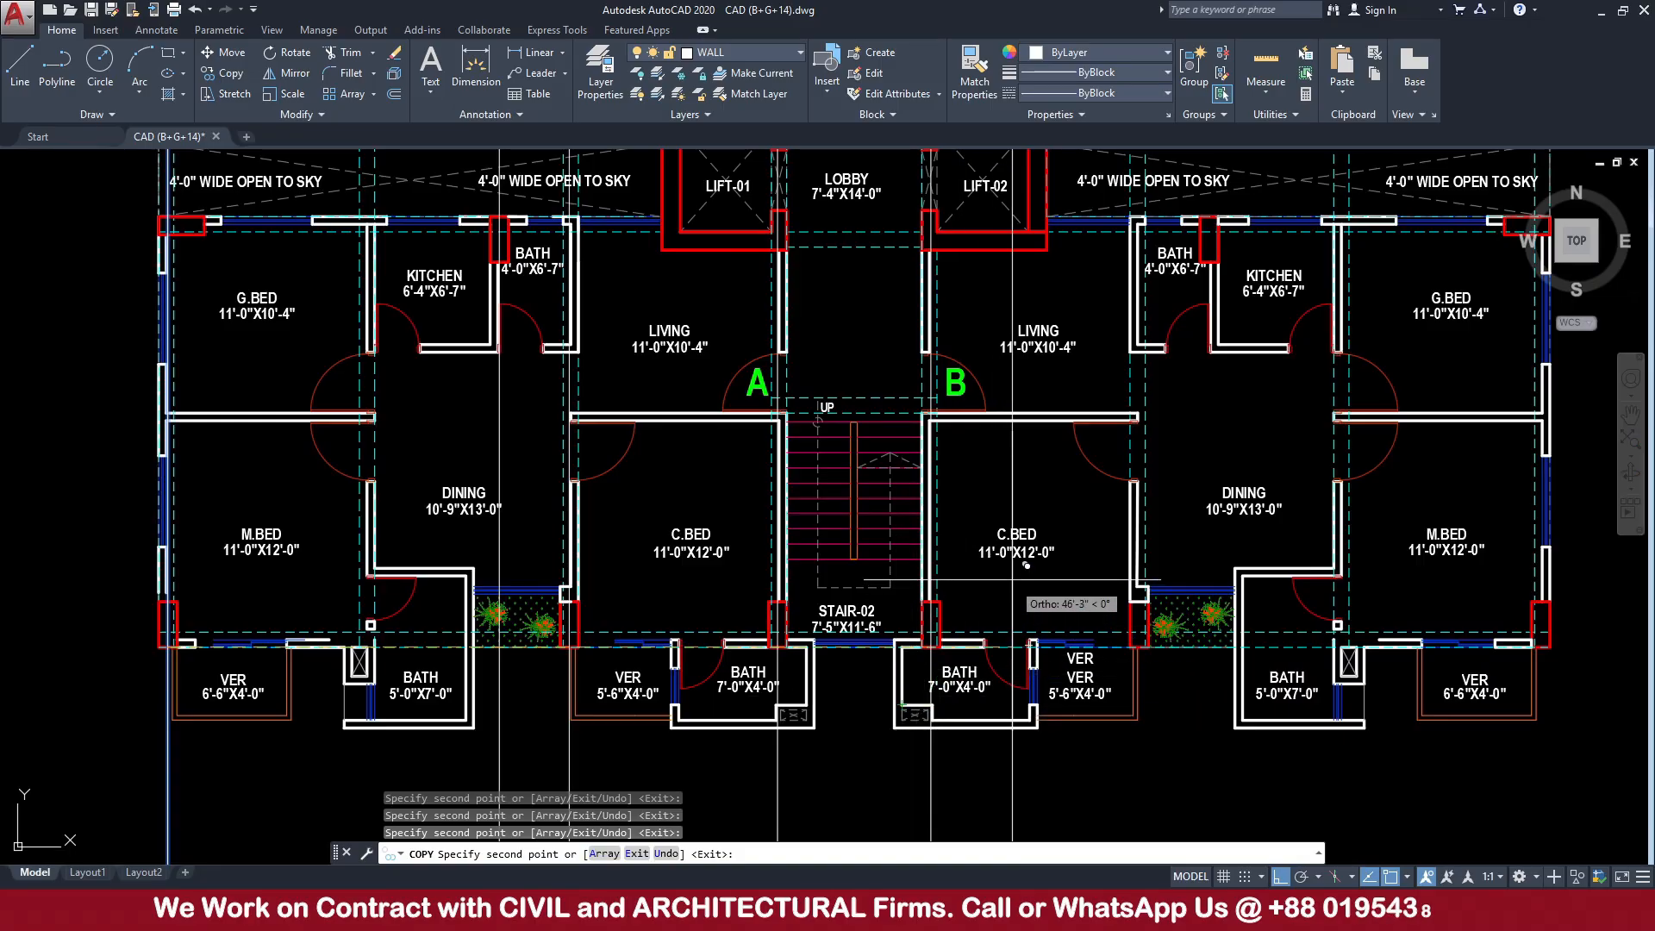
Place copies of the vertical construction line at unit B's planter column and at the column between its bath and kitchen
{"action": "scroll", "coordinate": [920, 617], "scroll_direction": "up", "scroll_amount": 3}
{"action": "scroll", "coordinate": [928, 273], "scroll_direction": "up", "scroll_amount": 4}
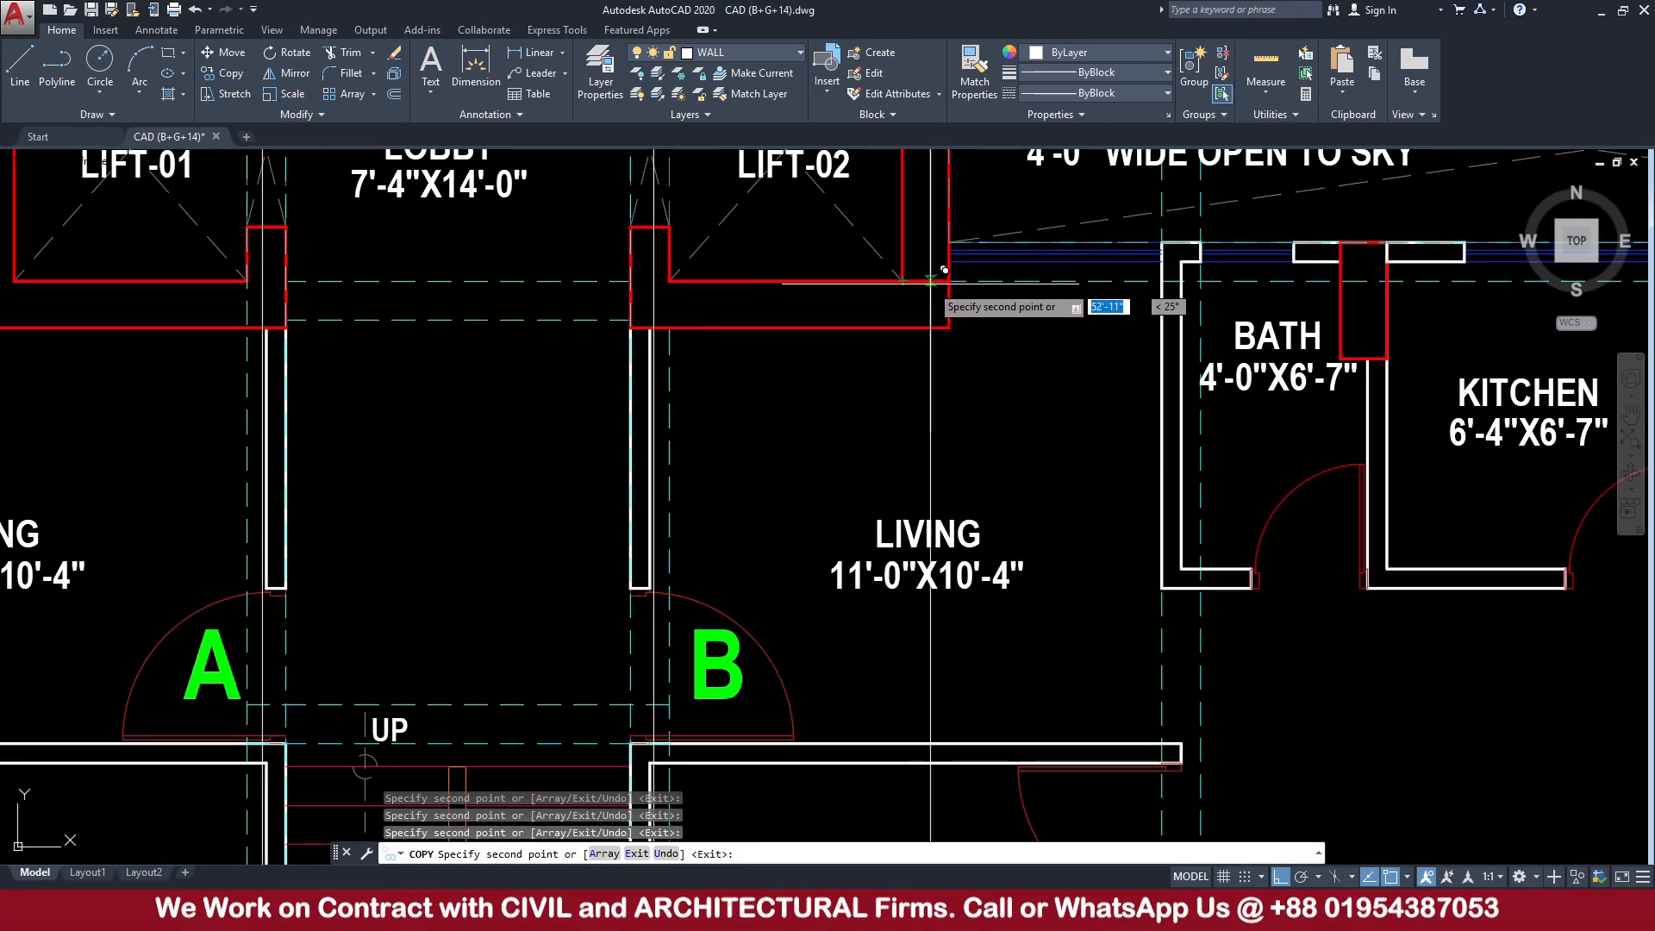
{"action": "scroll", "coordinate": [942, 311], "scroll_direction": "down", "scroll_amount": 6}
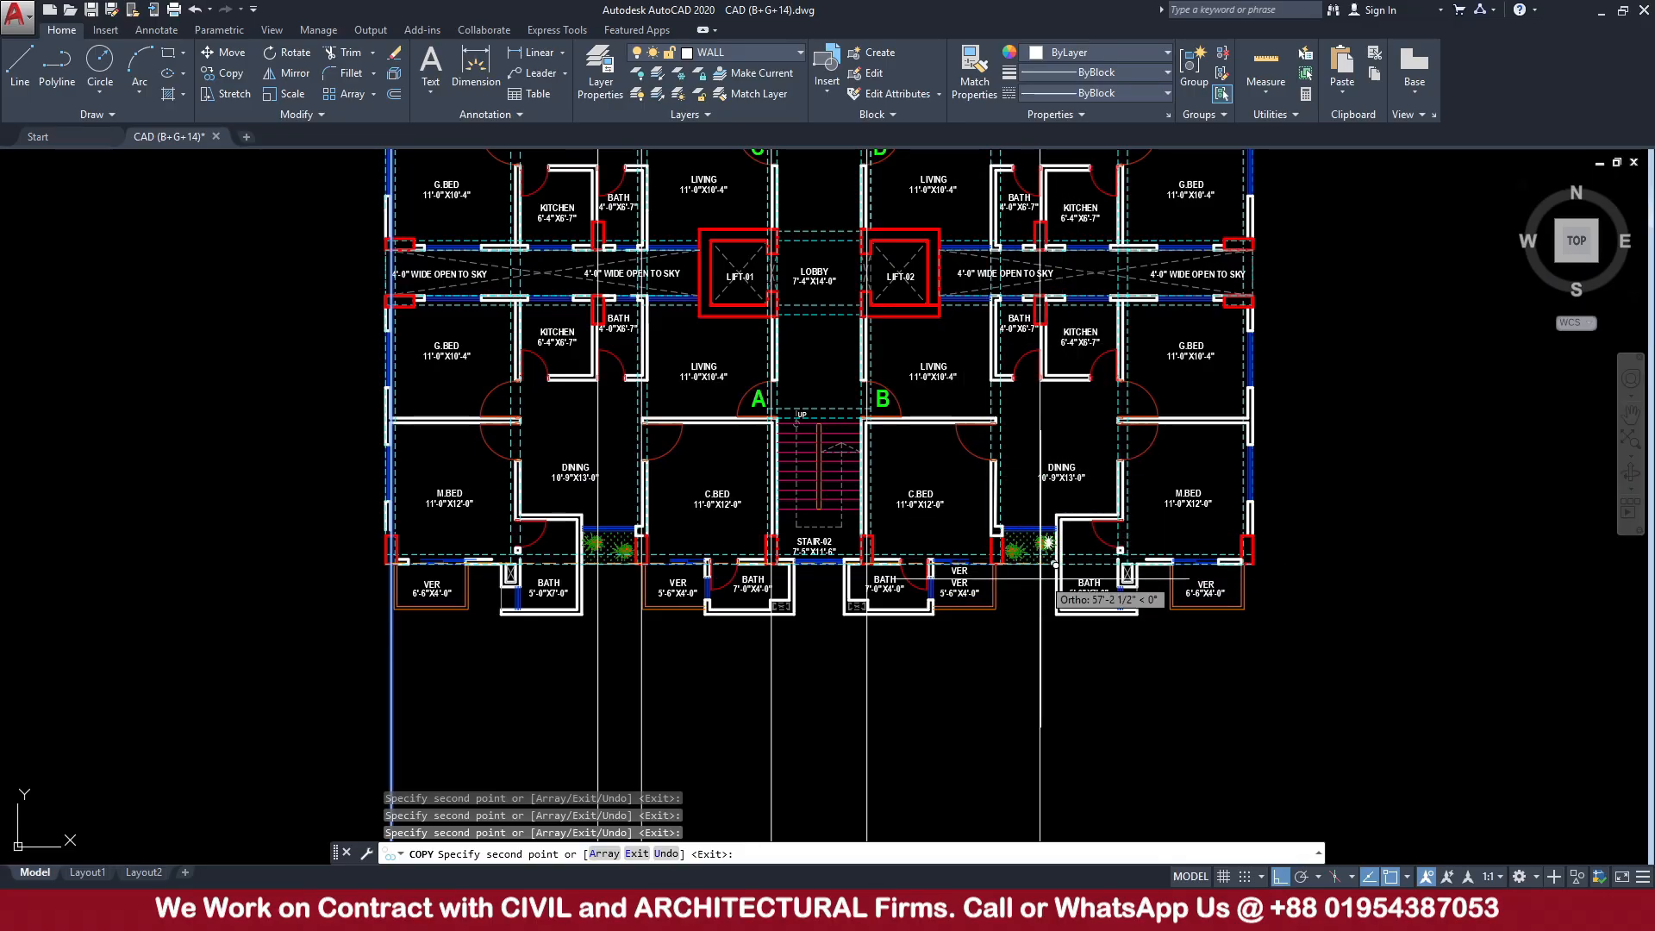
{"action": "scroll", "coordinate": [991, 552], "scroll_direction": "up", "scroll_amount": 6}
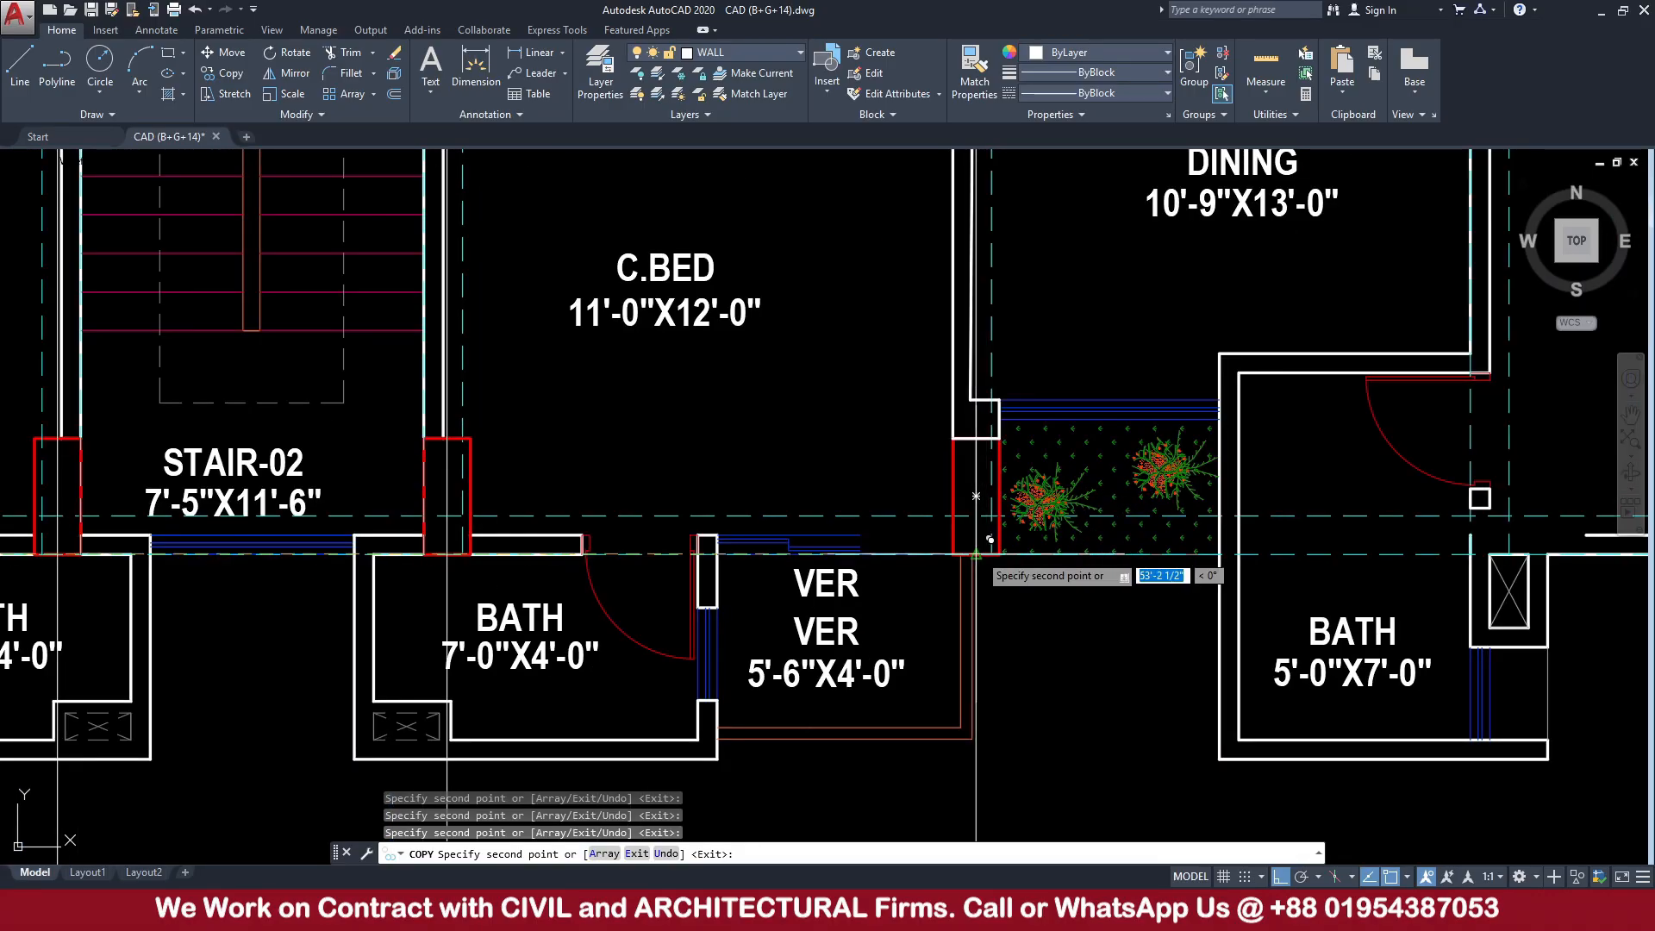
{"action": "scroll", "coordinate": [976, 496], "scroll_direction": "down", "scroll_amount": 6}
{"action": "scroll", "coordinate": [1014, 364], "scroll_direction": "up", "scroll_amount": 8}
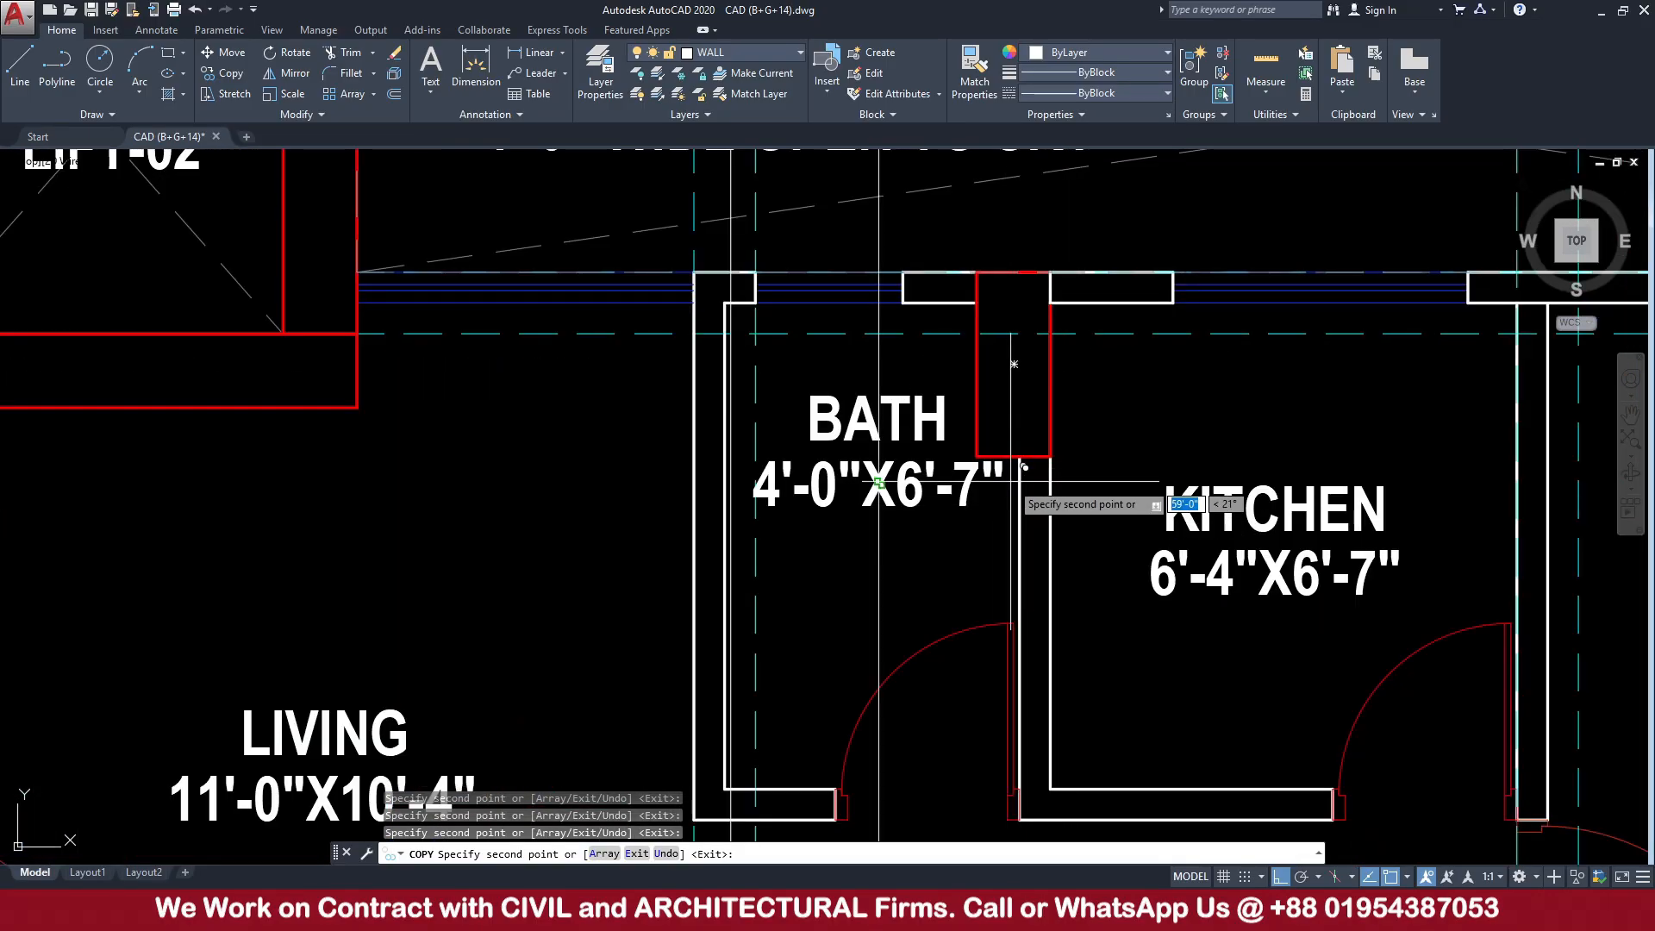
{"action": "scroll", "coordinate": [1016, 455], "scroll_direction": "down", "scroll_amount": 5}
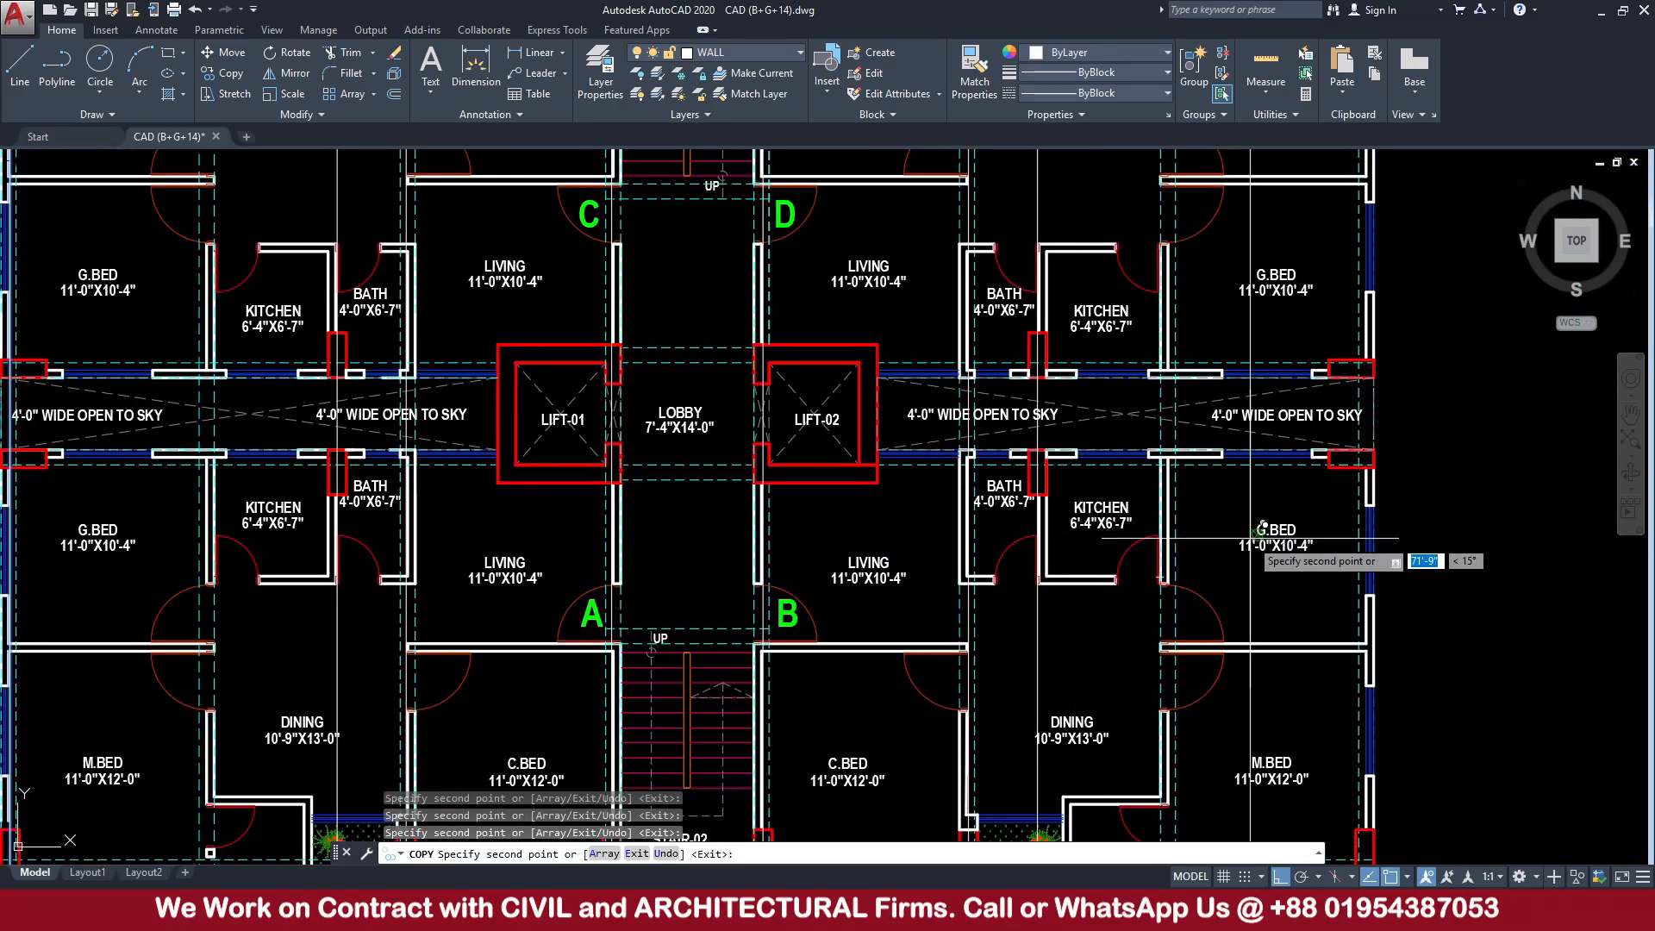
Place the last copy of the vertical construction line at the centre of unit B's outer corner column beside the veranda
{"action": "middle_click_drag", "start_coordinate": [1370, 604], "coordinate": [1142, 475]}
{"action": "scroll", "coordinate": [1142, 475], "scroll_direction": "up", "scroll_amount": 4}
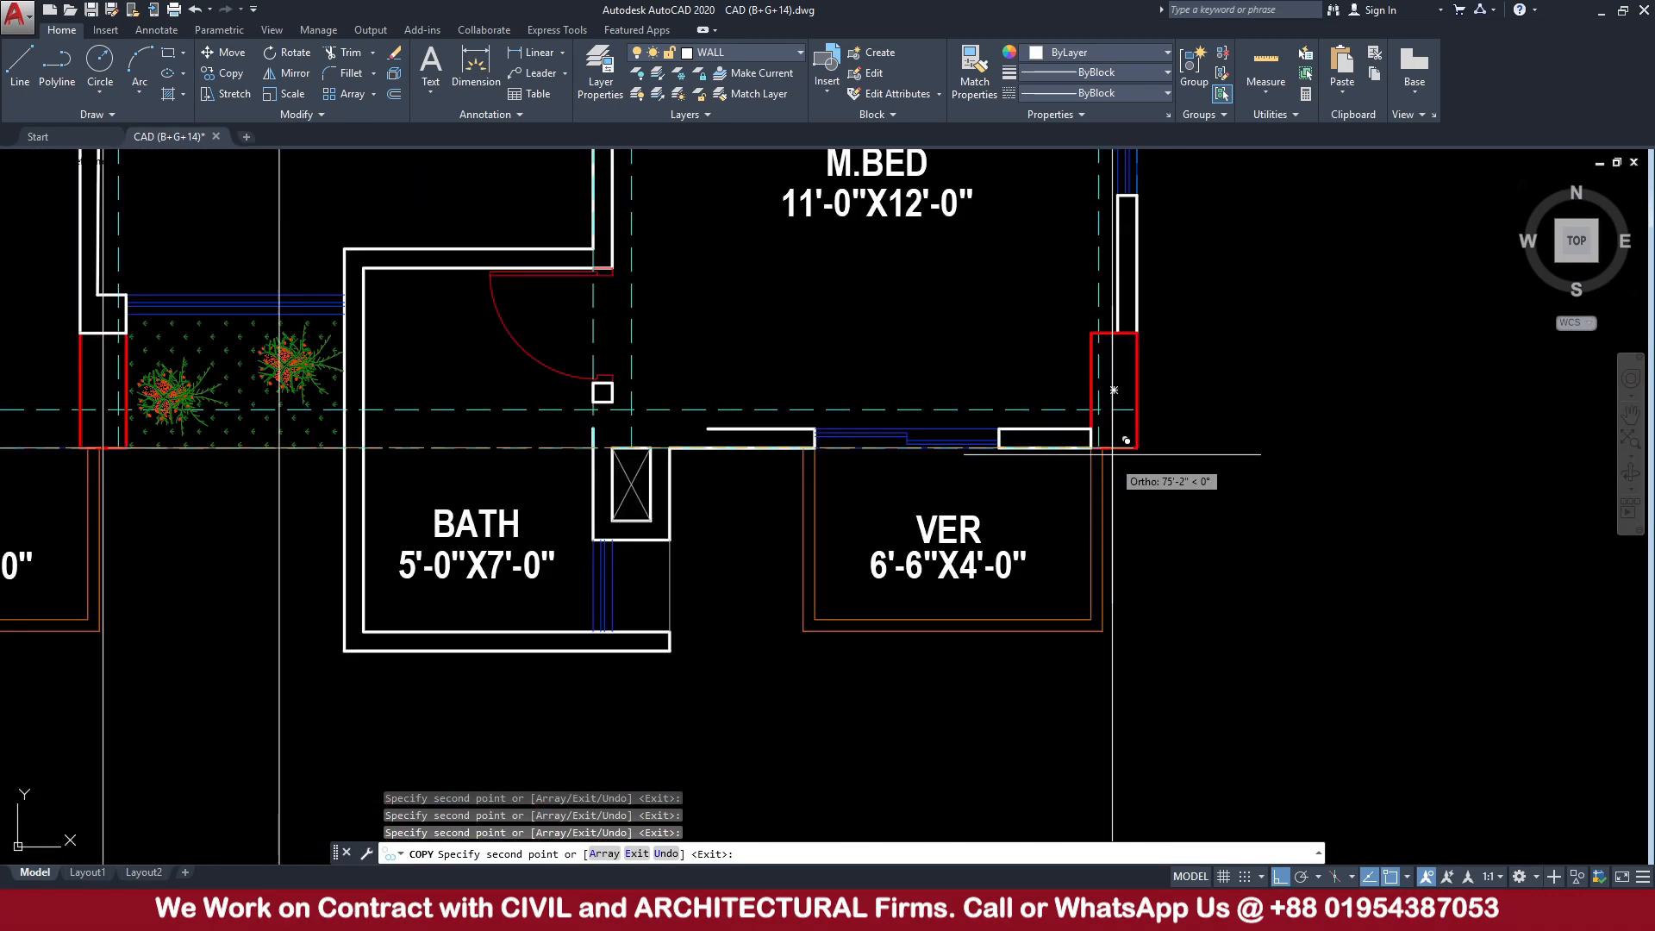
{"action": "scroll", "coordinate": [1175, 488], "scroll_direction": "down", "scroll_amount": 4}
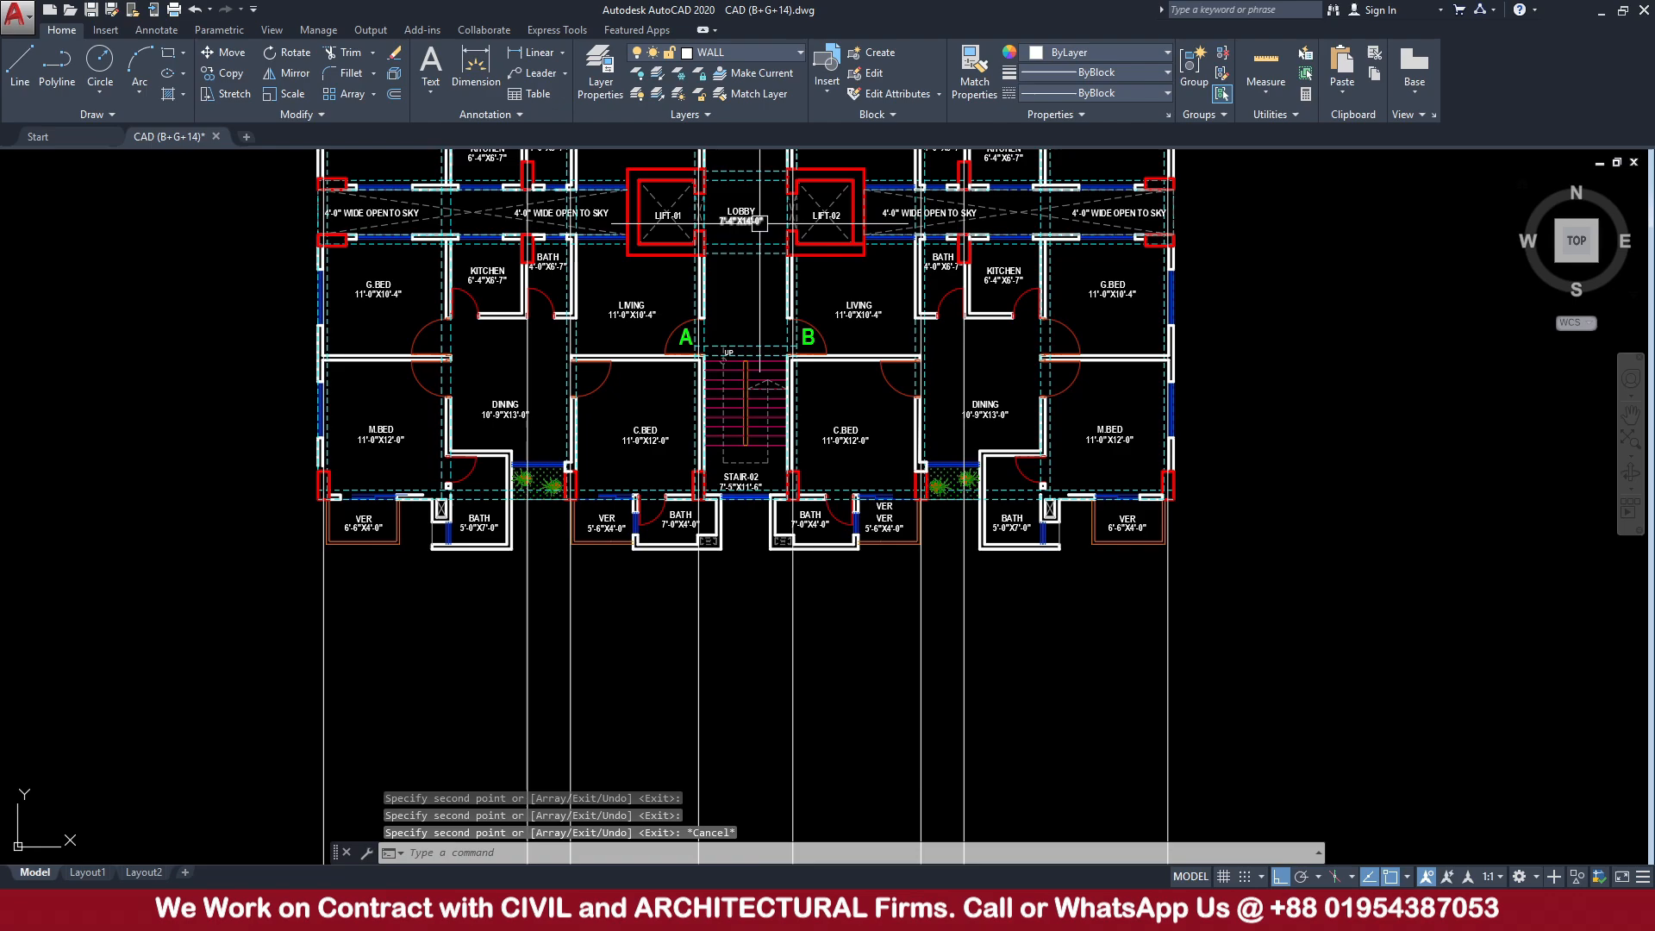
{"action": "key", "text": "Escape"}
{"action": "scroll", "coordinate": [867, 438], "scroll_direction": "up", "scroll_amount": 5}
{"action": "scroll", "coordinate": [789, 440], "scroll_direction": "down", "scroll_amount": 2}
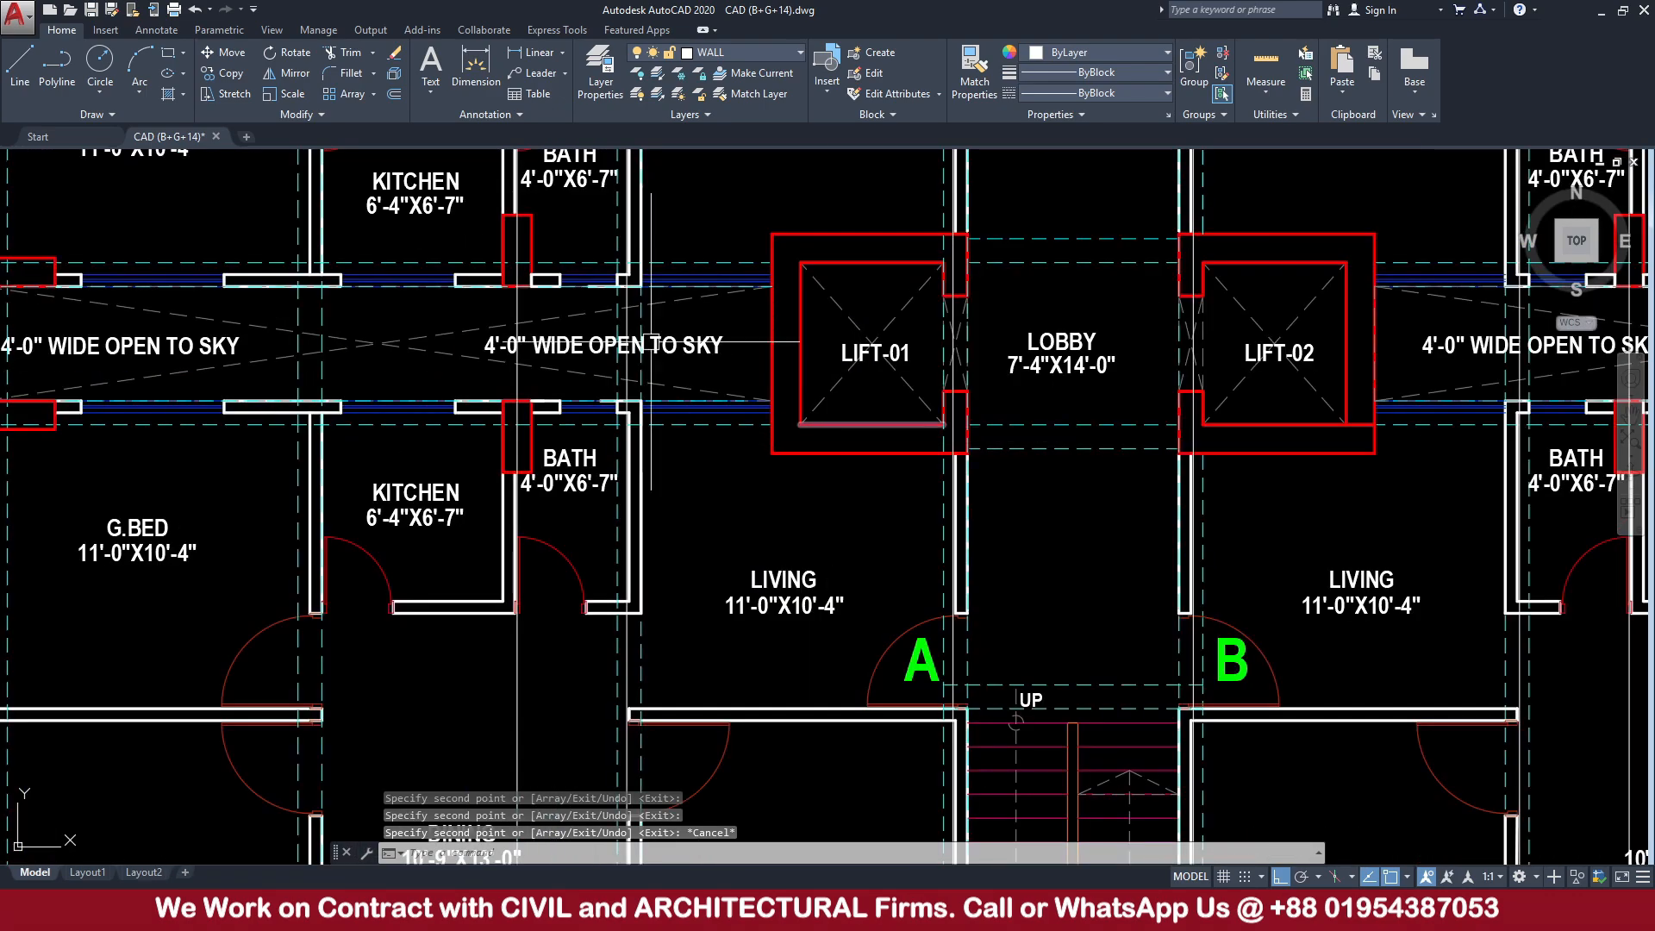
{"action": "left_click", "coordinate": [20, 64]}
{"action": "scroll", "coordinate": [823, 409], "scroll_direction": "up", "scroll_amount": 4}
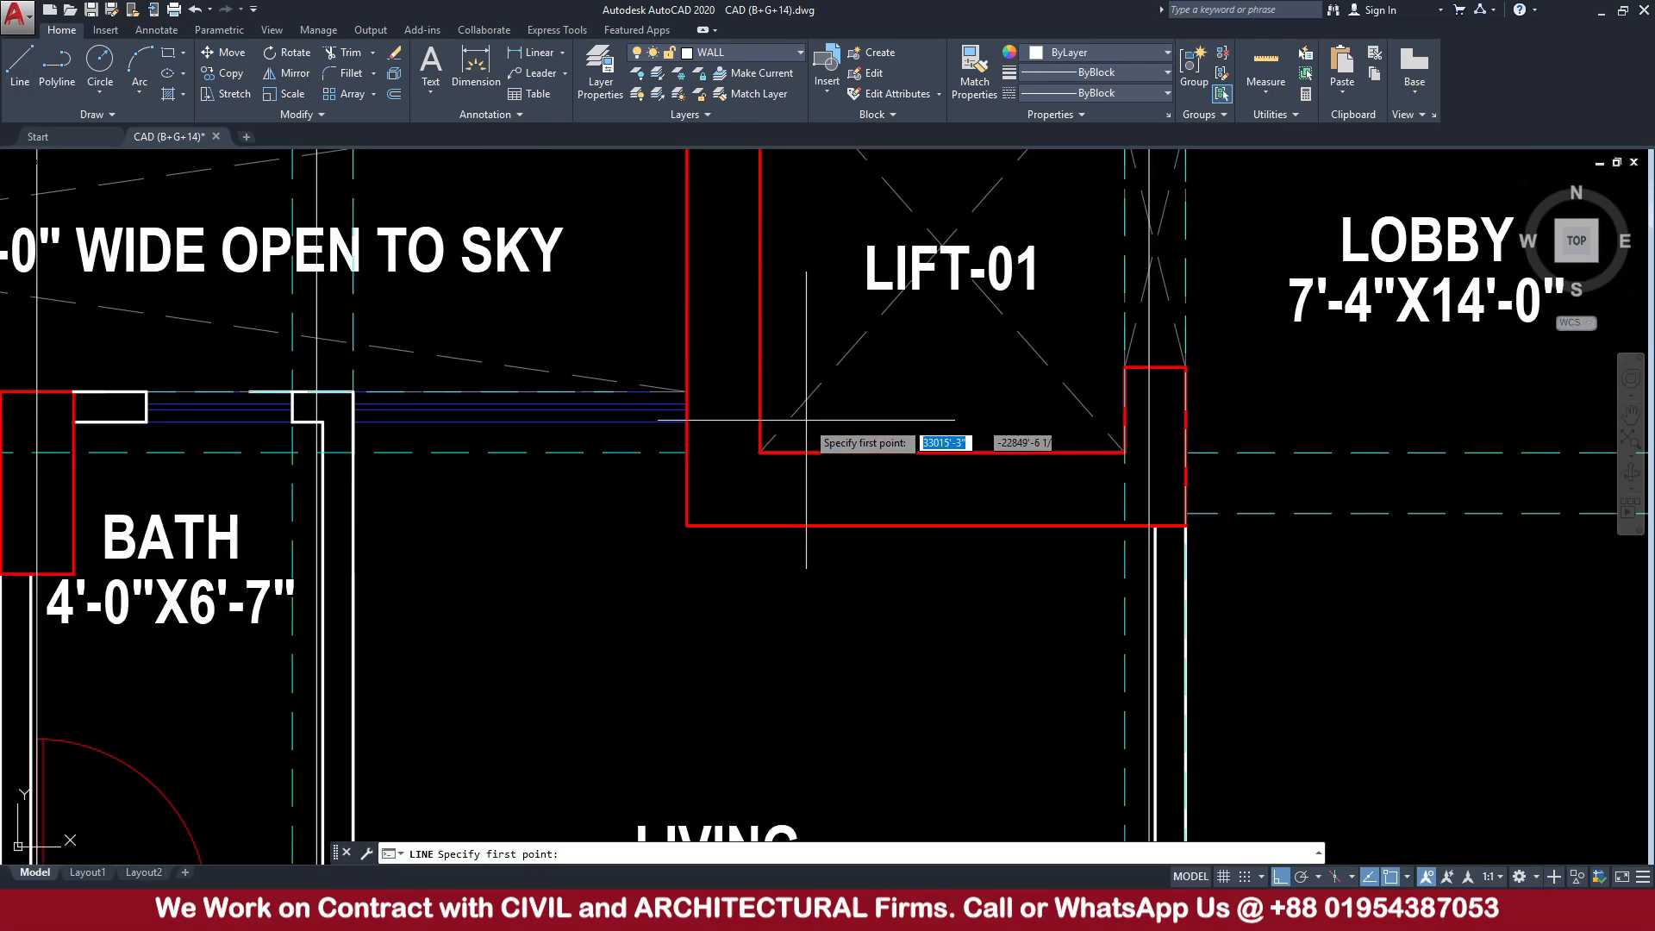
{"action": "left_click", "coordinate": [760, 451]}
{"action": "left_click", "coordinate": [692, 449]}
{"action": "key", "text": "Escape"}
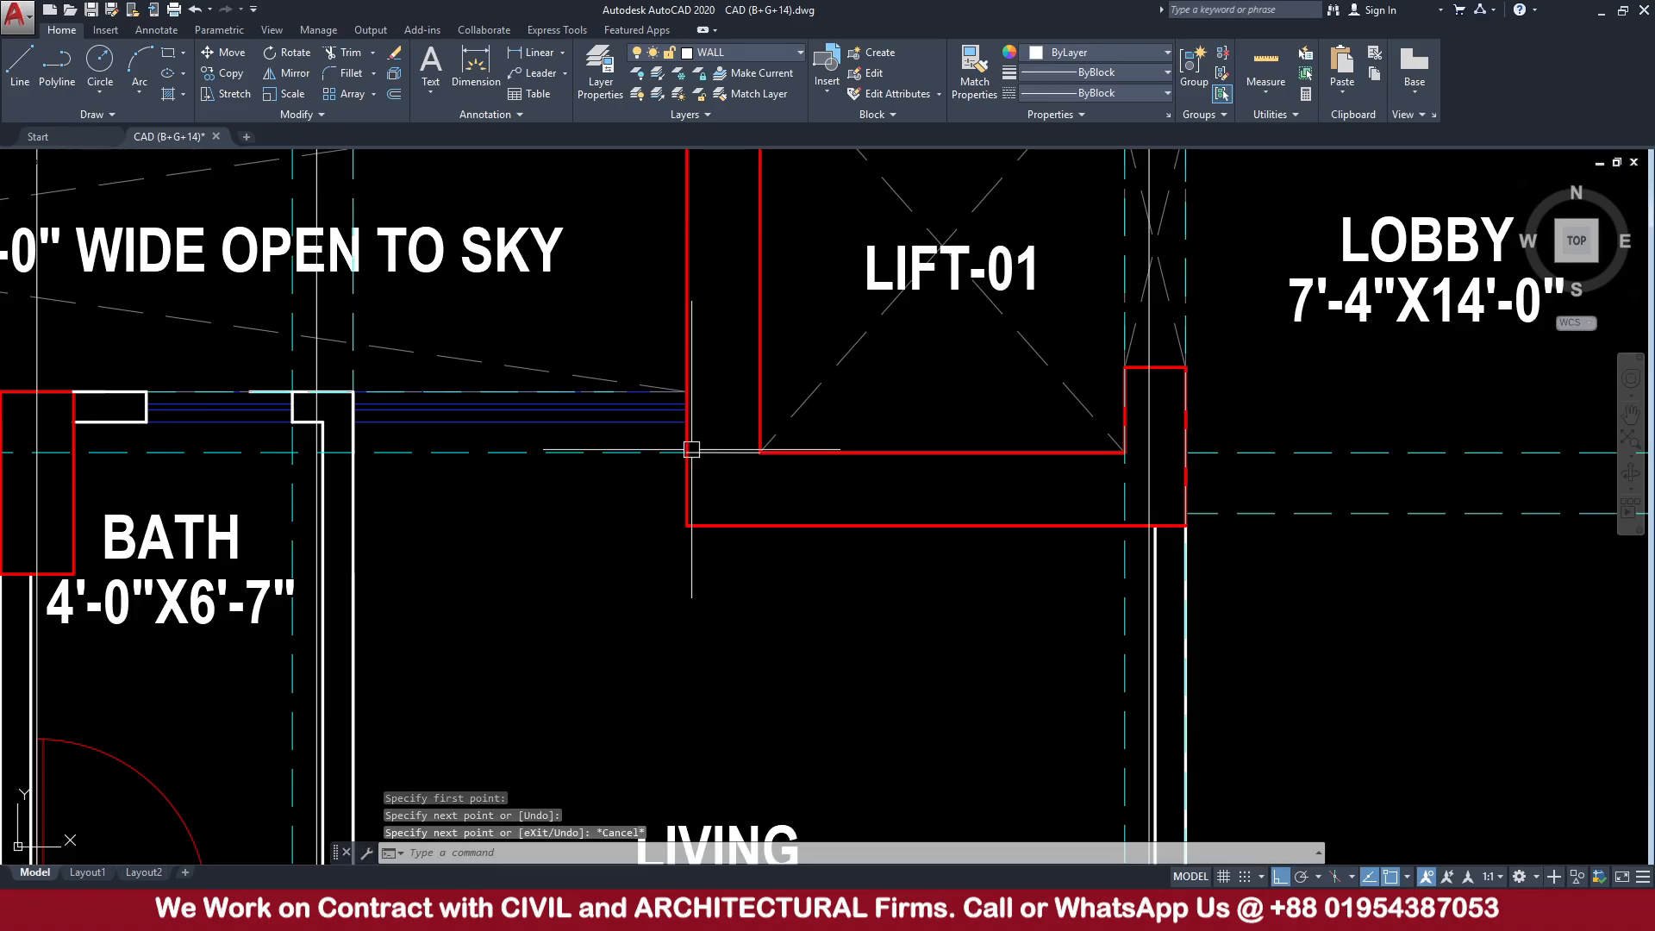
{"action": "left_click", "coordinate": [730, 451]}
{"action": "key", "text": "Delete"}
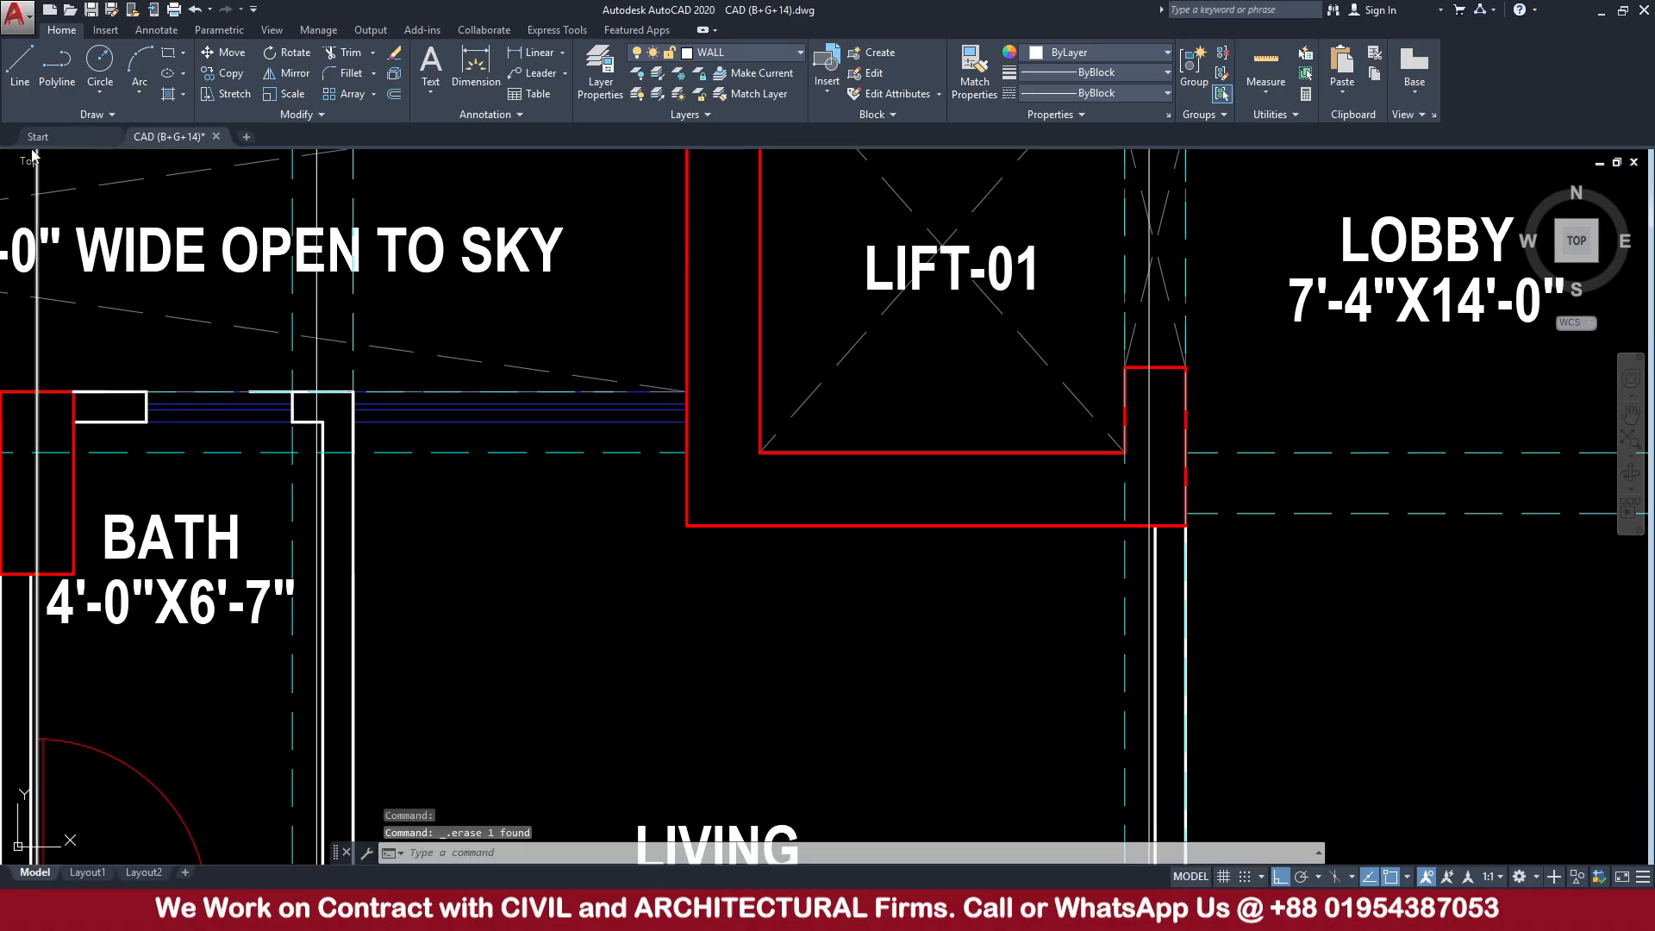
Draw a short horizontal line across LIFT-01's outer side wall, from the shaft's lower inner corner to the wall's outer face
{"action": "left_click", "coordinate": [19, 65]}
{"action": "left_click", "coordinate": [759, 452]}
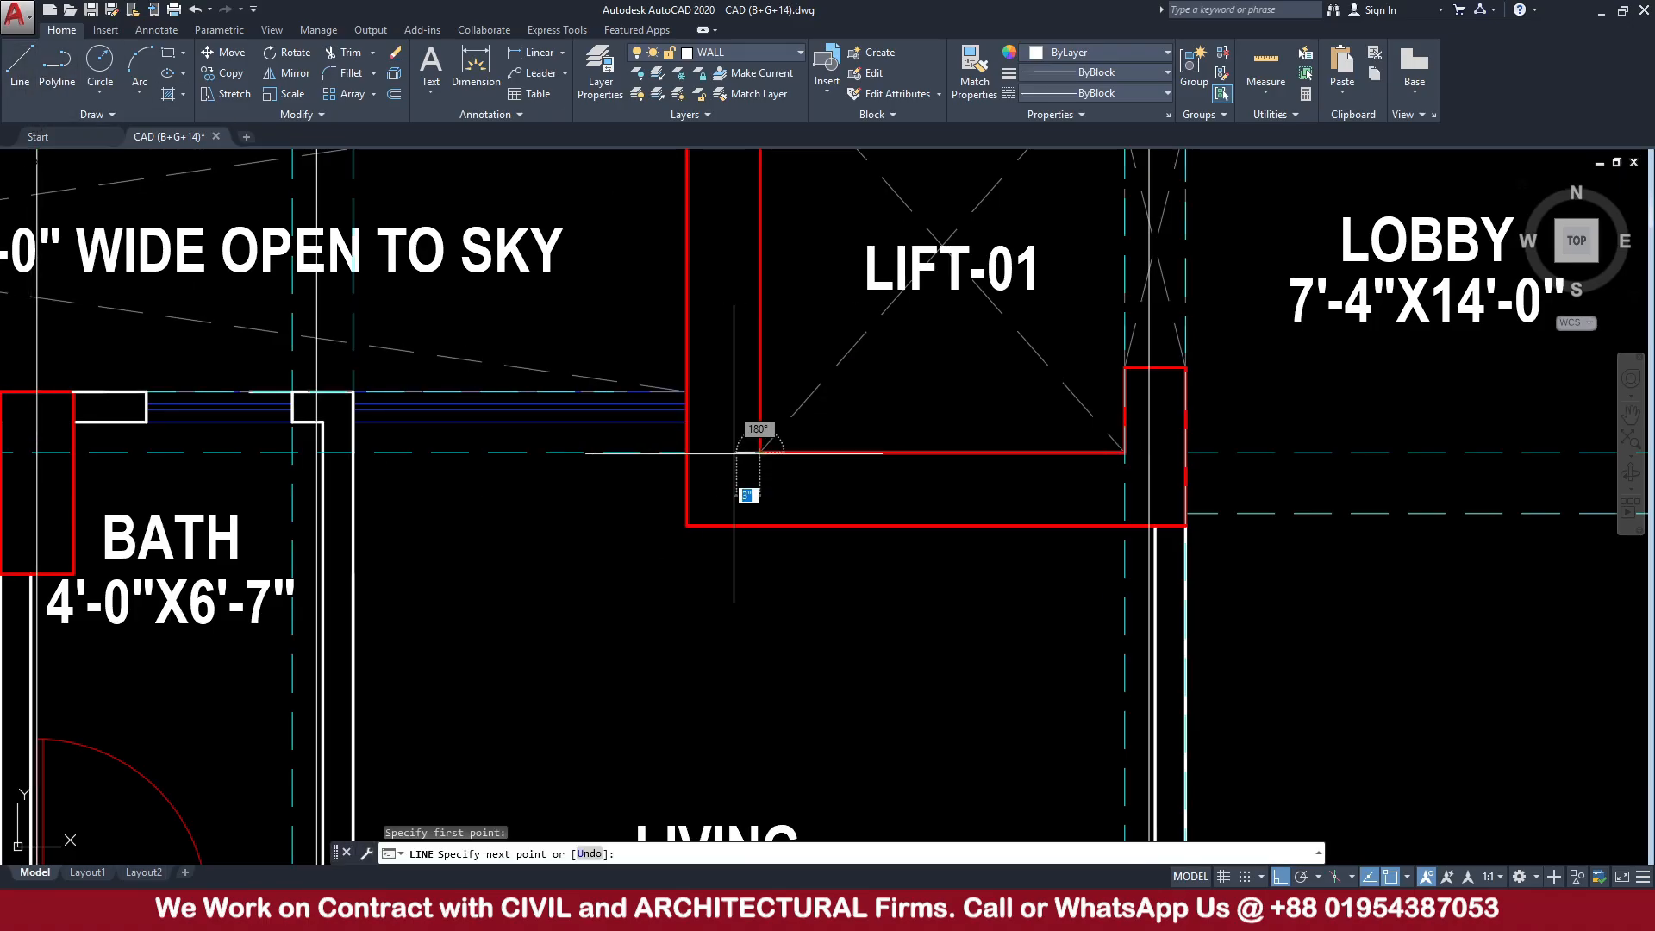
{"action": "left_click", "coordinate": [686, 453]}
{"action": "key", "text": "Escape"}
Draw a matching short horizontal line across LIFT-02's outer side wall from the shaft's lower inner corner to the outer face
{"action": "scroll", "coordinate": [972, 574], "scroll_direction": "down", "scroll_amount": 4}
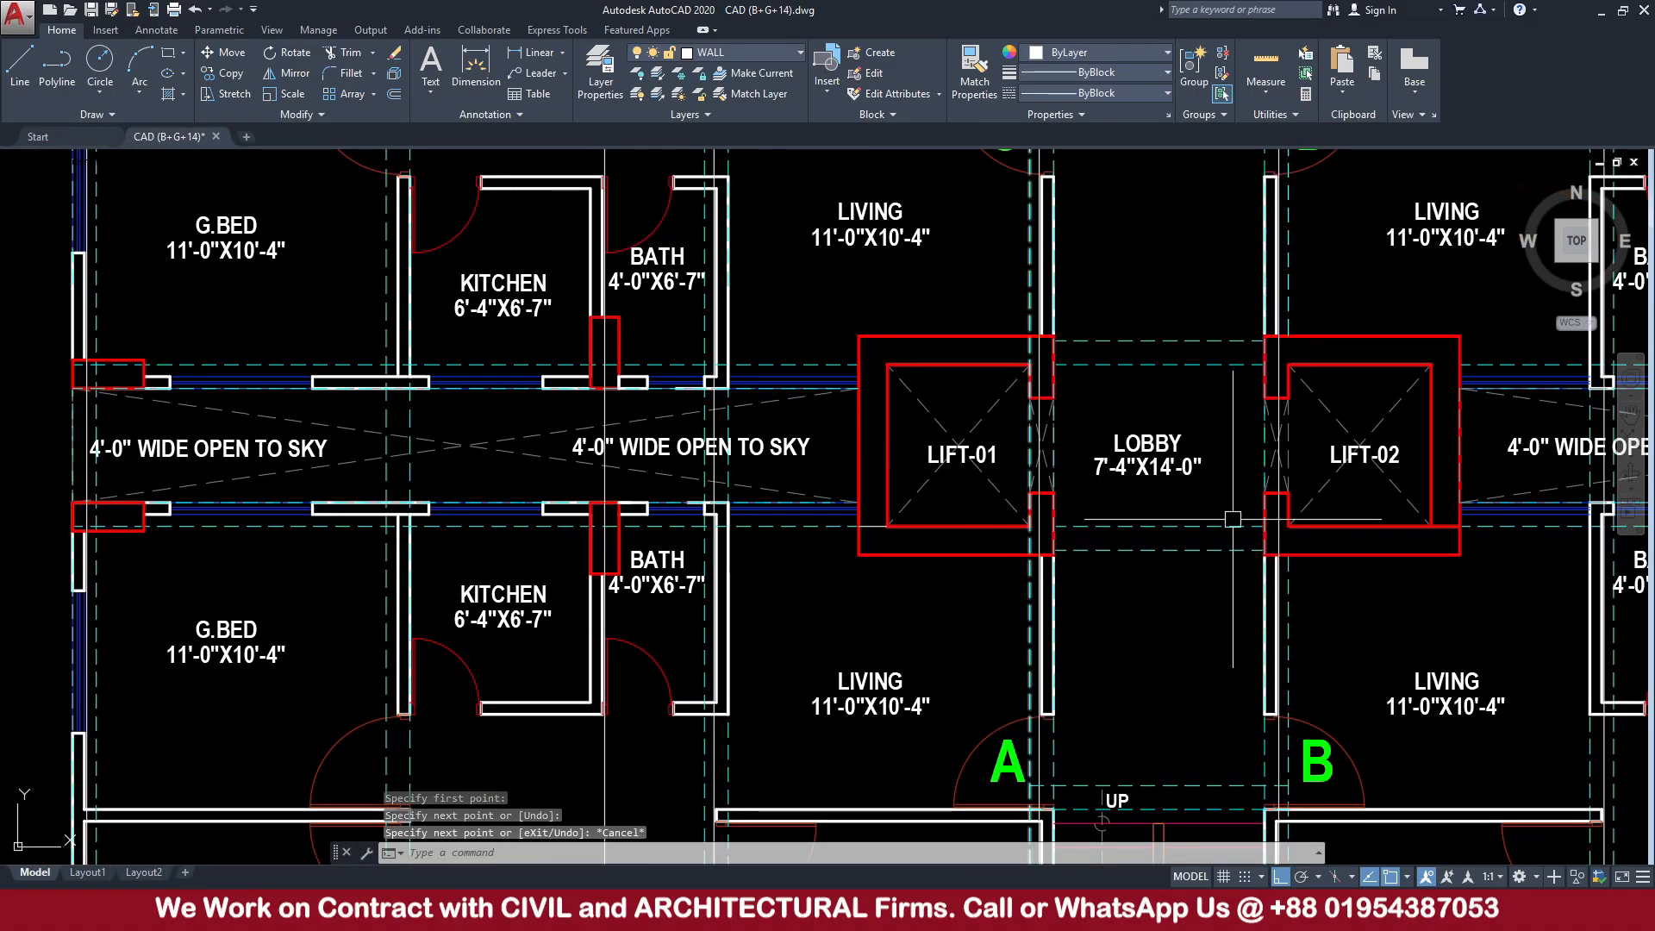
{"action": "middle_click_drag", "start_coordinate": [1407, 483], "coordinate": [975, 480]}
{"action": "scroll", "coordinate": [1028, 510], "scroll_direction": "up", "scroll_amount": 6}
{"action": "key", "text": "space"}
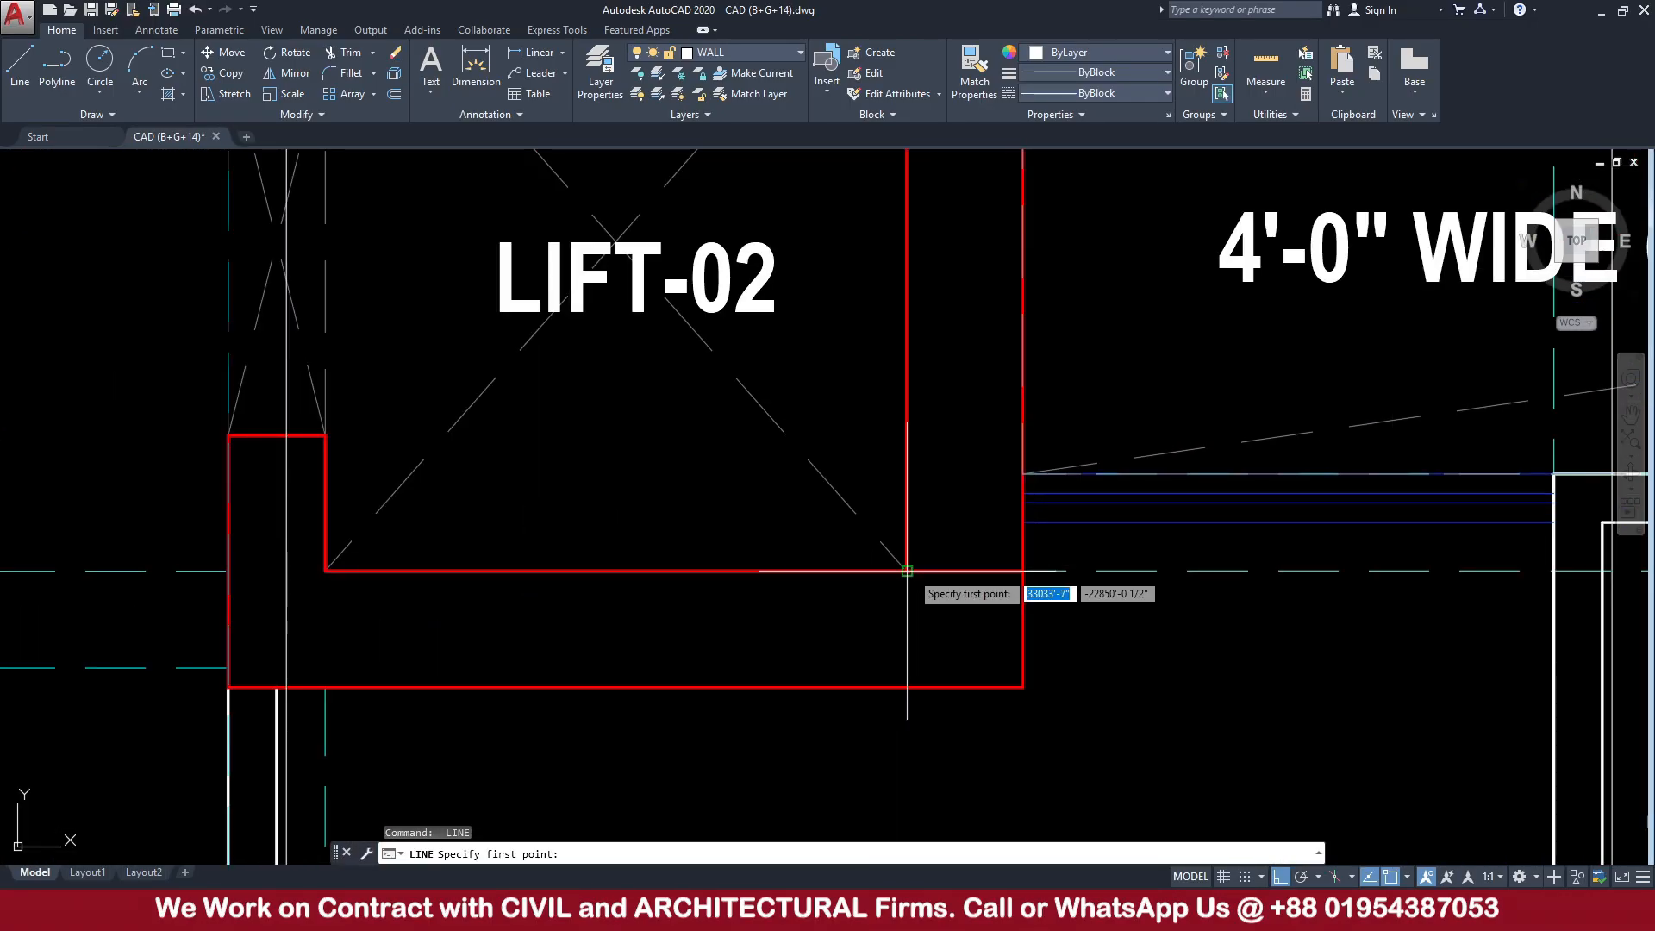
{"action": "left_click", "coordinate": [907, 570]}
{"action": "key", "text": "Escape"}
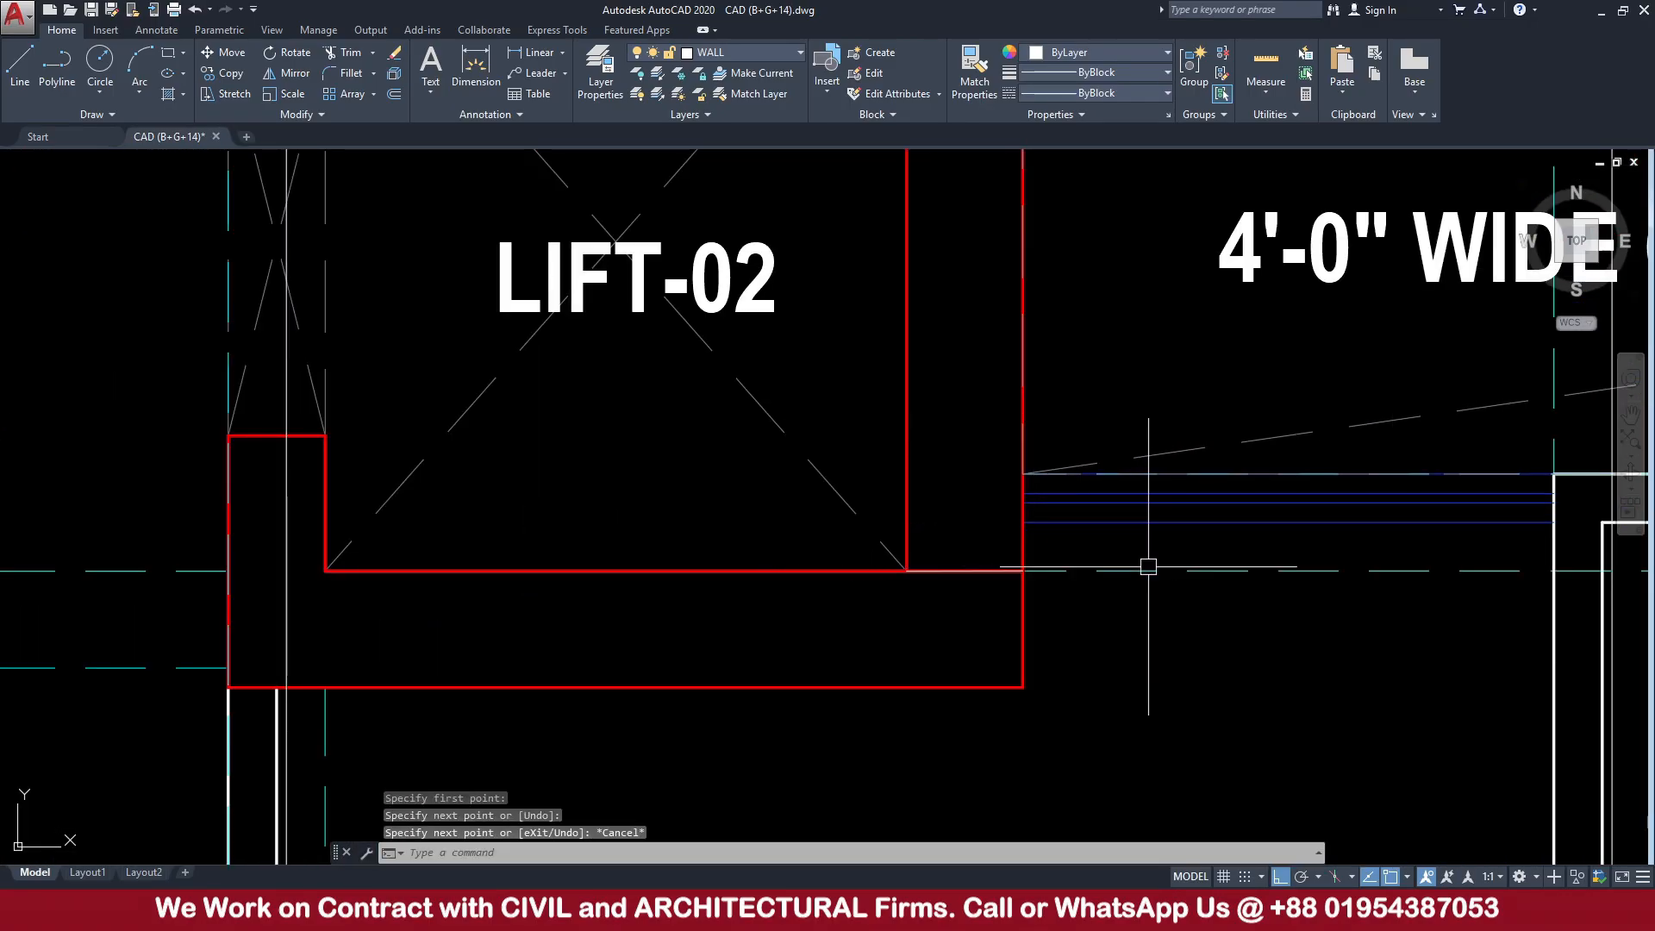
Copy the vertical construction line at unit A's planter column to the midpoints of the short lines across both lift walls
{"action": "scroll", "coordinate": [1146, 567], "scroll_direction": "down", "scroll_amount": 6}
{"action": "middle_click_drag", "start_coordinate": [652, 687], "coordinate": [797, 539]}
{"action": "scroll", "coordinate": [829, 582], "scroll_direction": "up", "scroll_amount": 1}
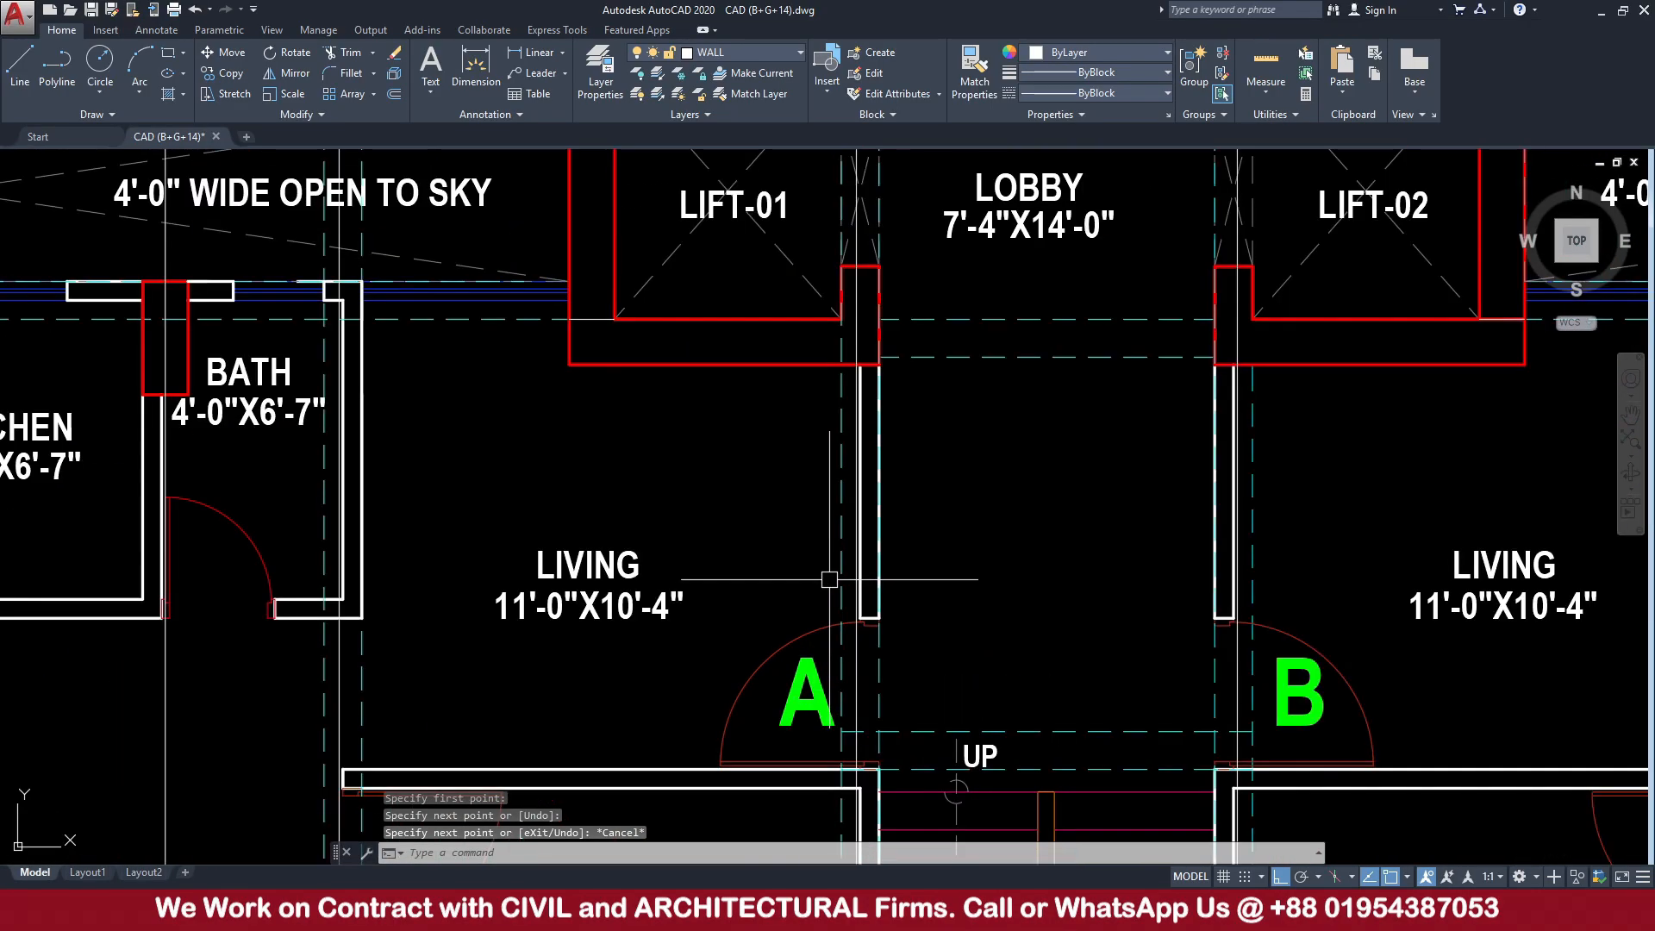
{"action": "scroll", "coordinate": [913, 560], "scroll_direction": "down", "scroll_amount": 3}
{"action": "middle_click_drag", "start_coordinate": [905, 586], "coordinate": [890, 369]}
{"action": "left_click", "coordinate": [756, 699]}
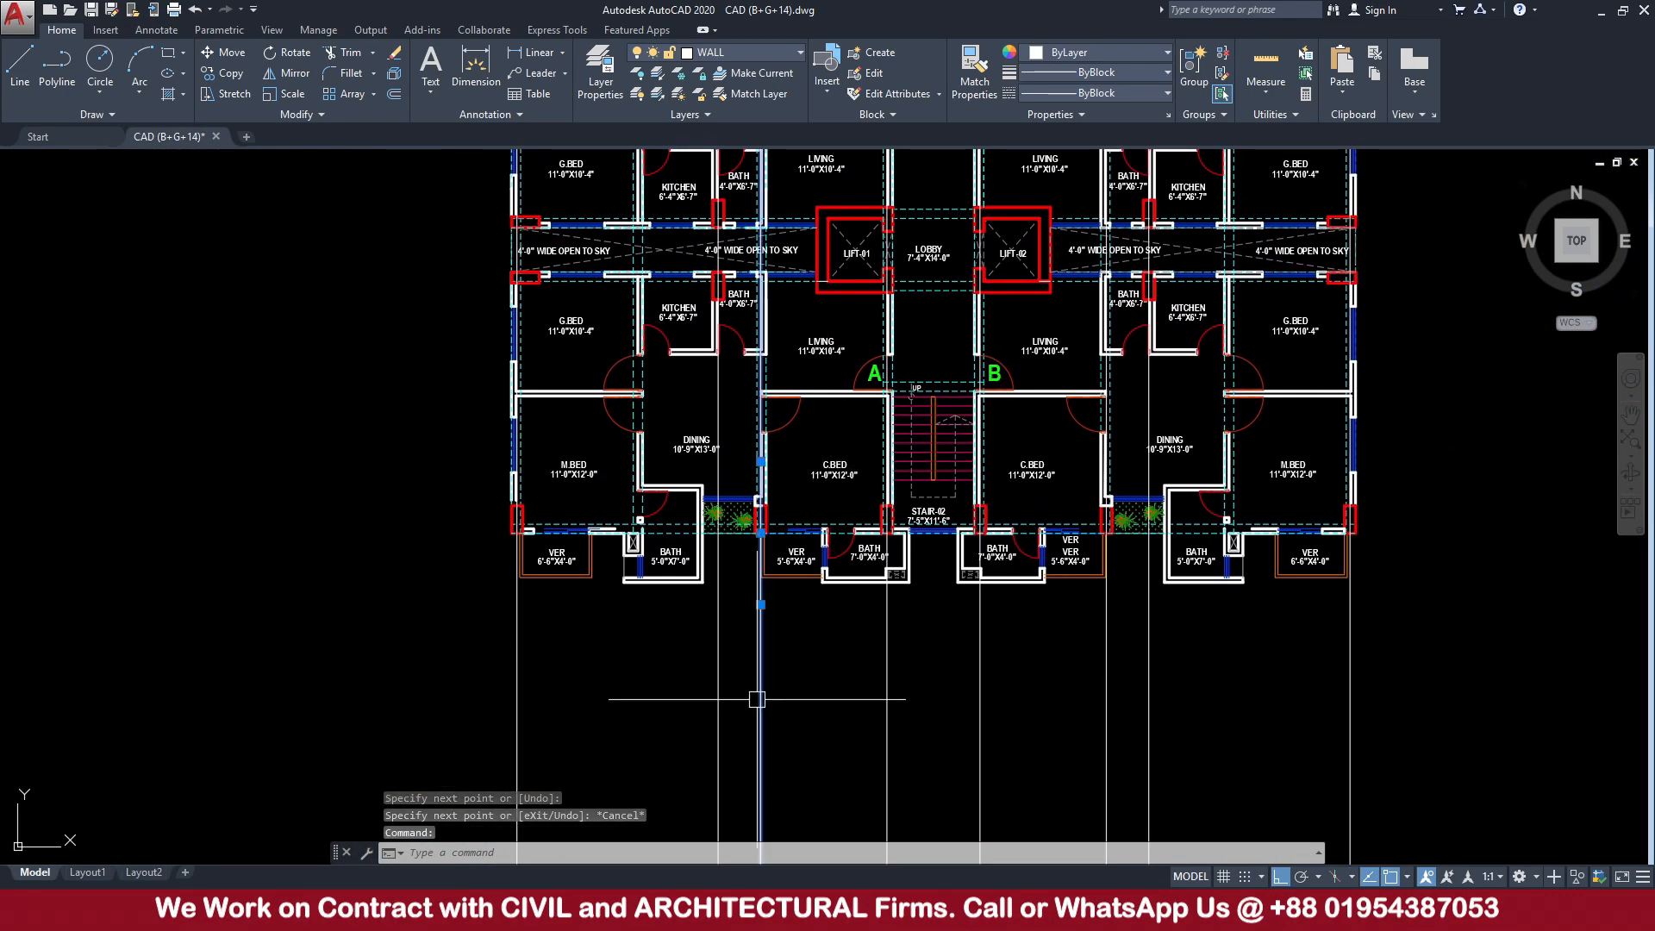
{"action": "type", "text": "co"}
{"action": "key", "text": "Return"}
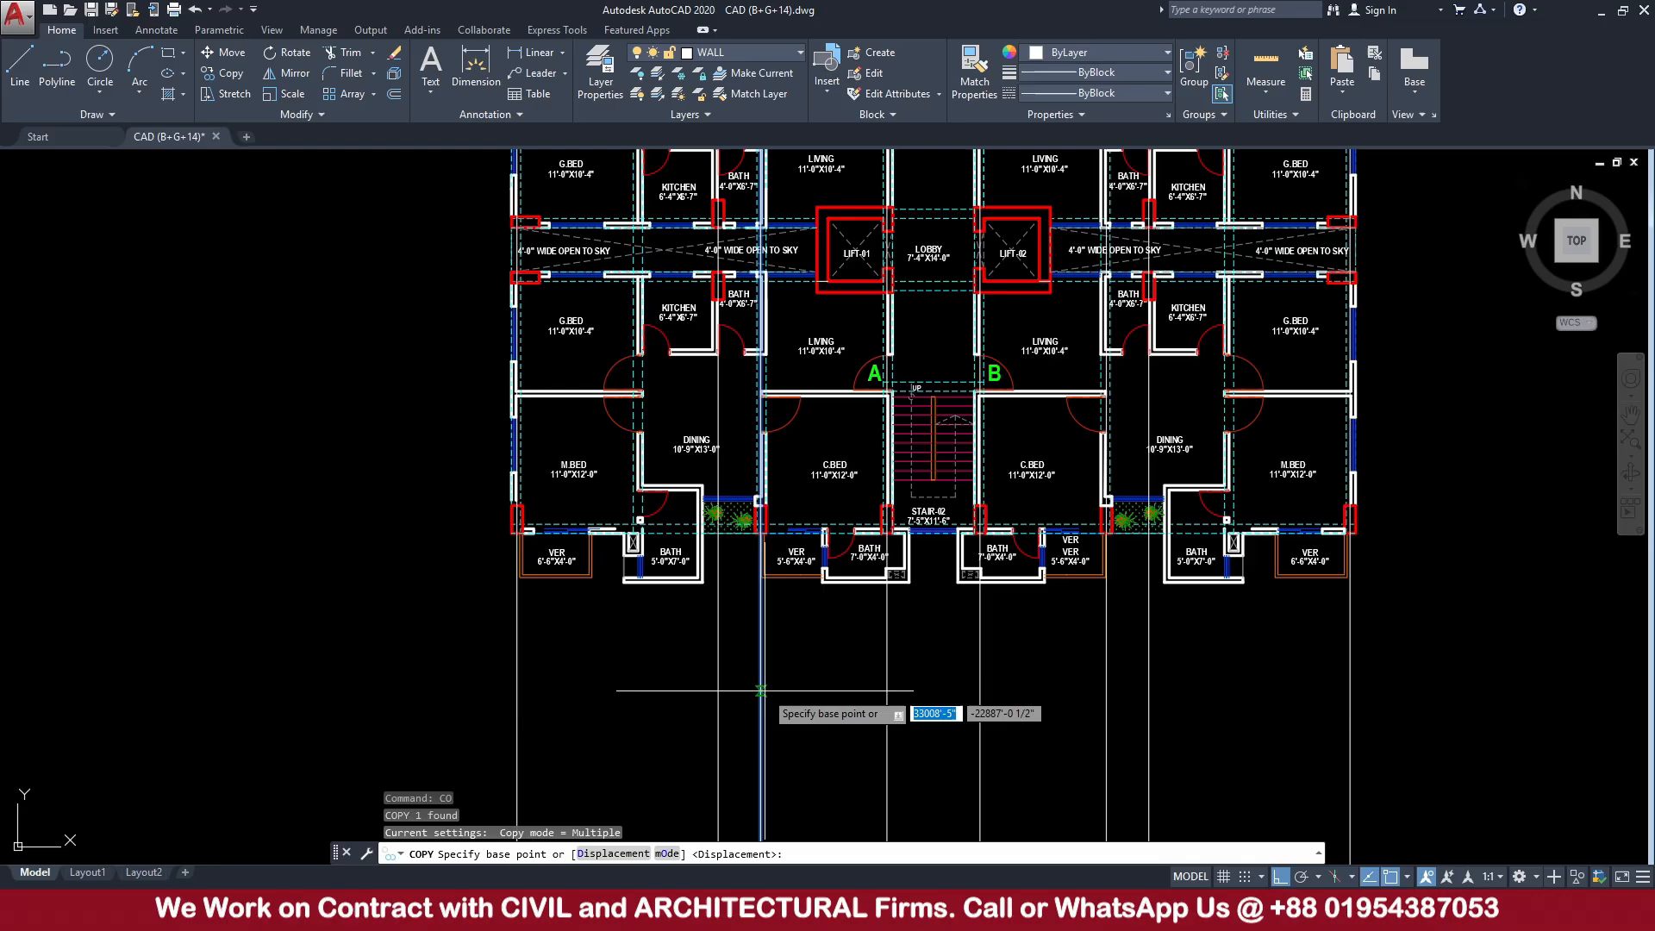
{"action": "left_click", "coordinate": [757, 699]}
{"action": "scroll", "coordinate": [826, 250], "scroll_direction": "up", "scroll_amount": 3}
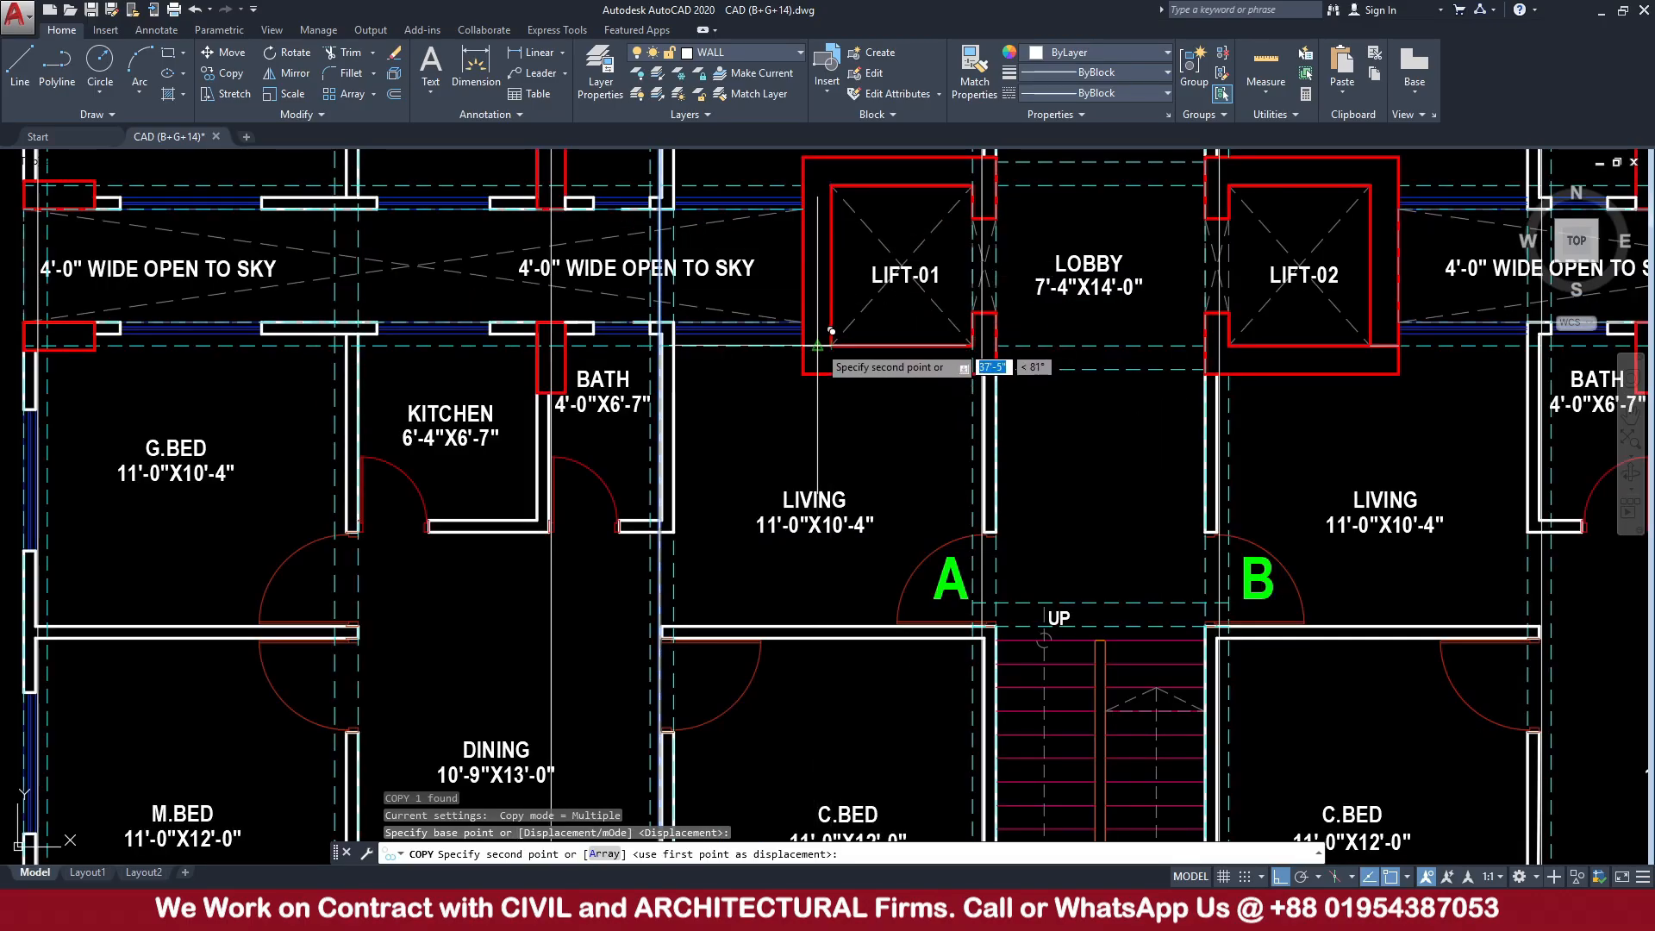
{"action": "left_click", "coordinate": [816, 349]}
{"action": "middle_click_drag", "start_coordinate": [1299, 367], "coordinate": [1071, 382]}
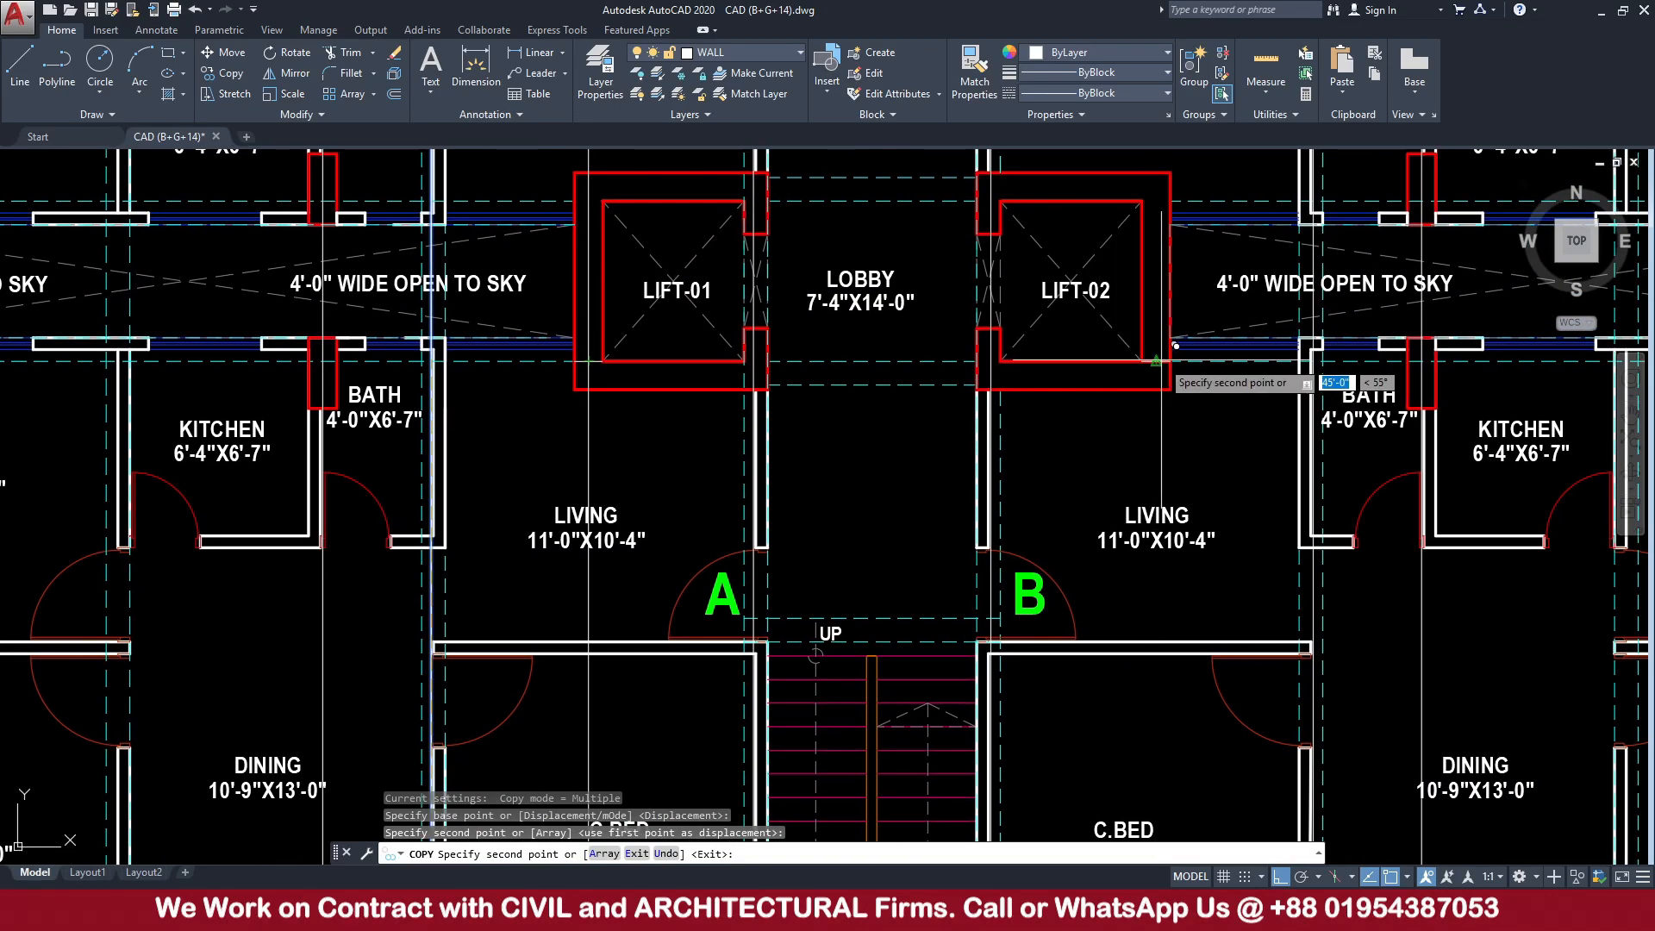
{"action": "key", "text": "Escape"}
Examine the vertical construction lines of units A and C one by one against the columns and lift wall they pass through
{"action": "scroll", "coordinate": [1220, 451], "scroll_direction": "down", "scroll_amount": 5}
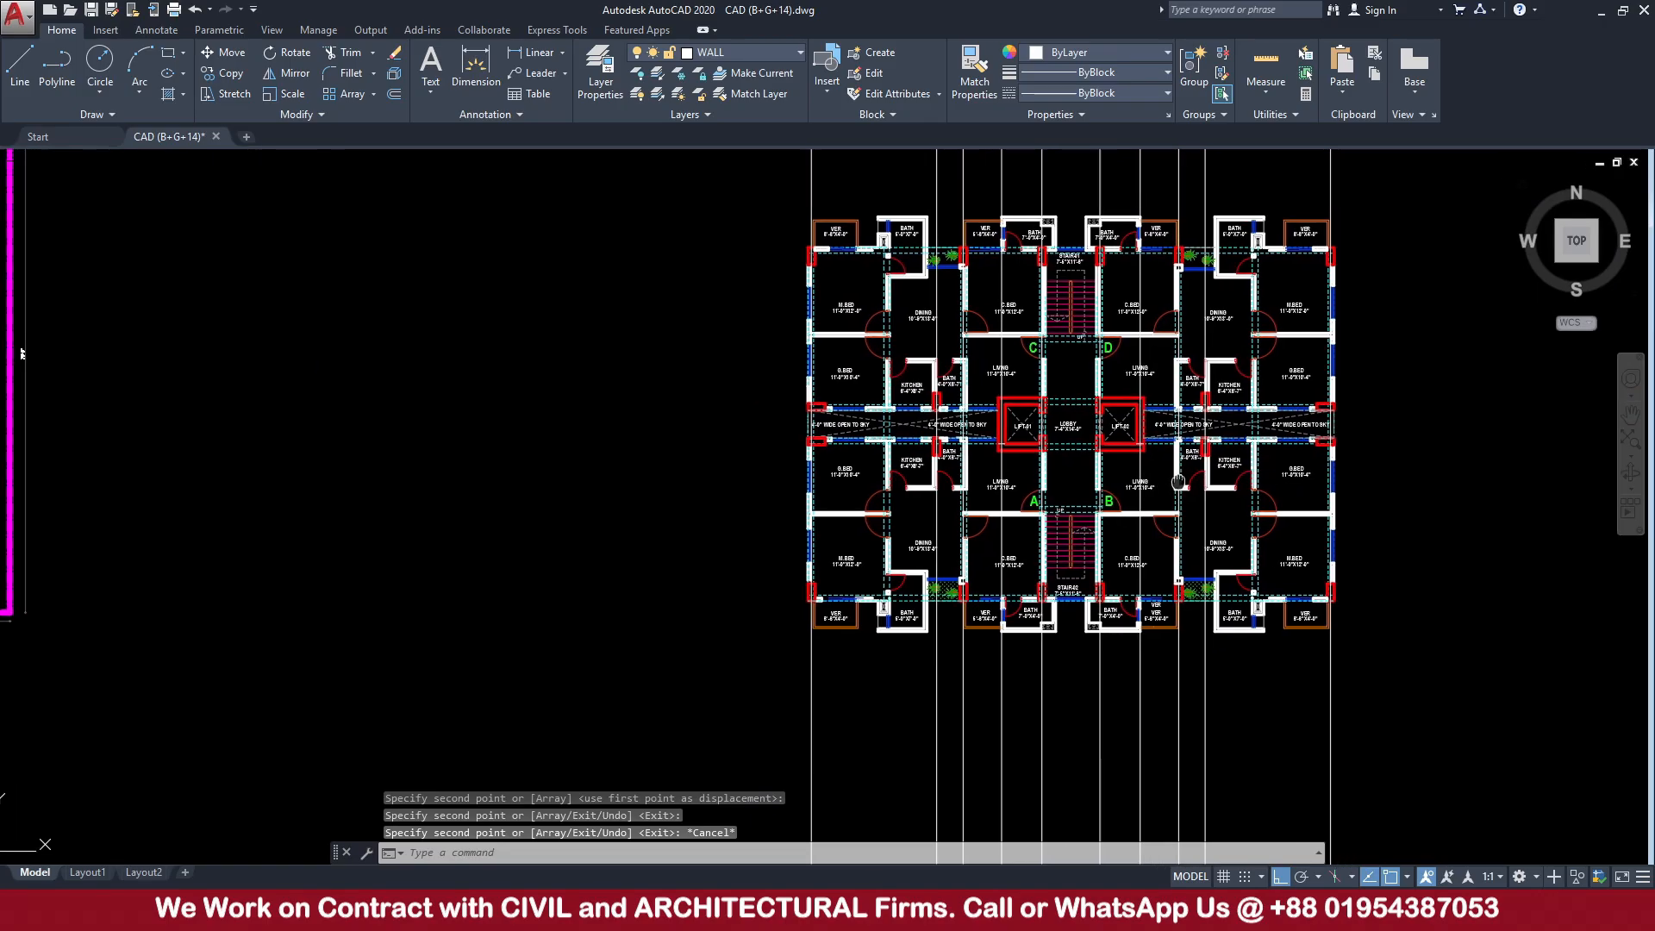
{"action": "left_click", "coordinate": [786, 689]}
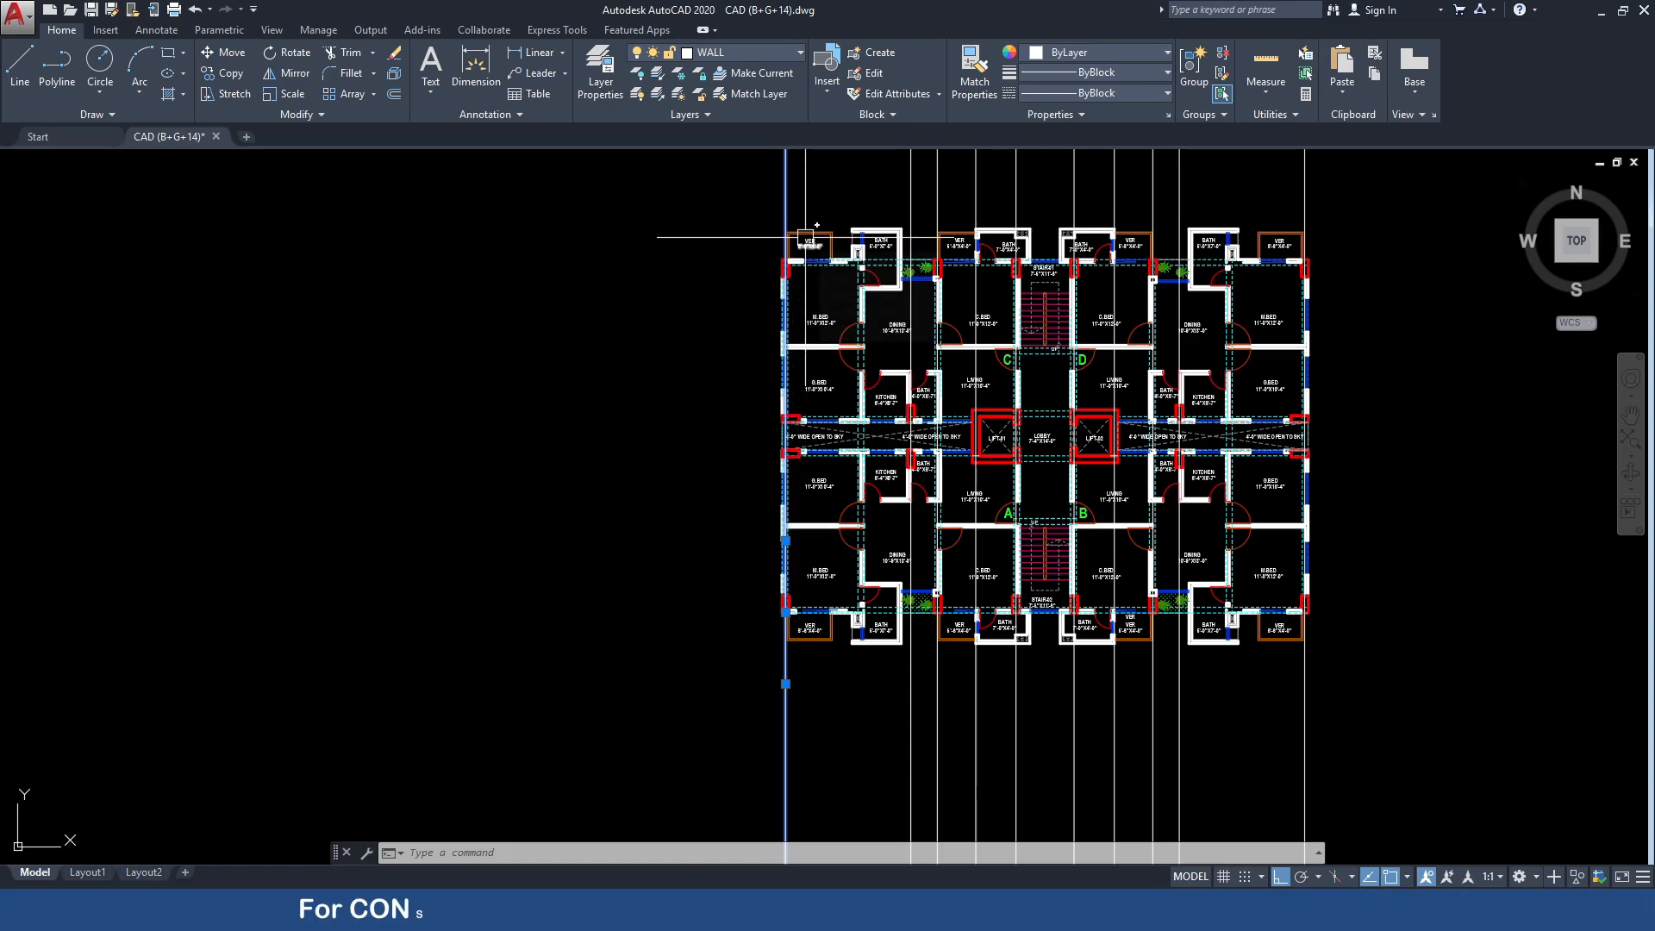
{"action": "left_click", "coordinate": [910, 685]}
{"action": "key", "text": "Escape"}
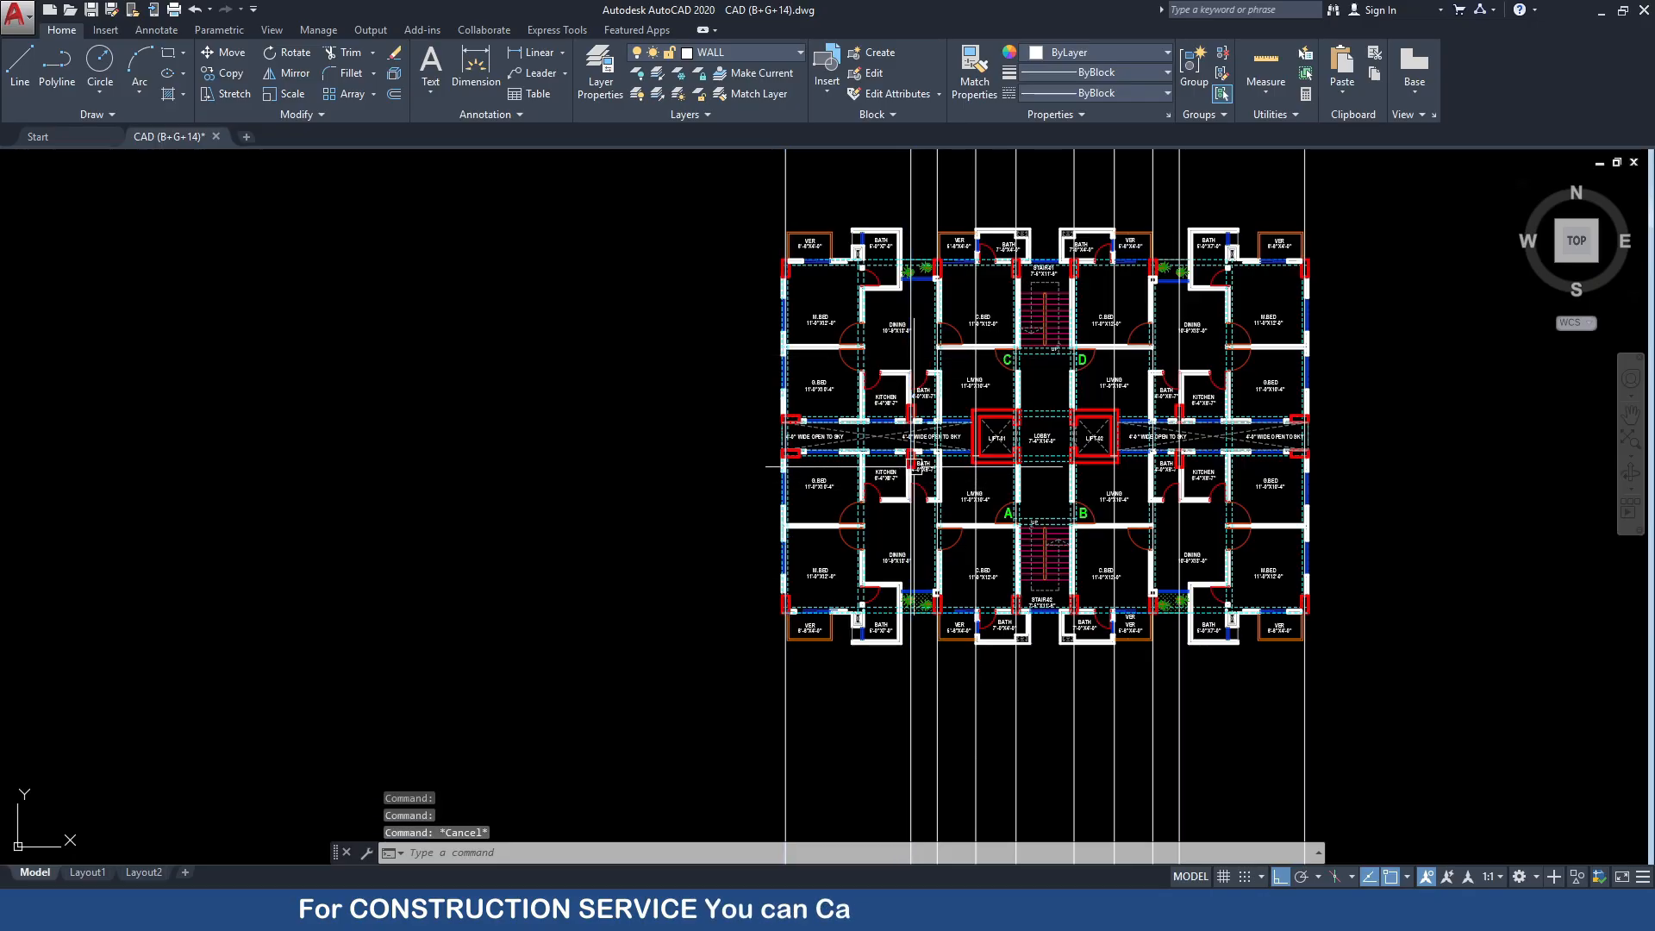
{"action": "scroll", "coordinate": [912, 465], "scroll_direction": "up", "scroll_amount": 2}
{"action": "scroll", "coordinate": [888, 483], "scroll_direction": "down", "scroll_amount": 2}
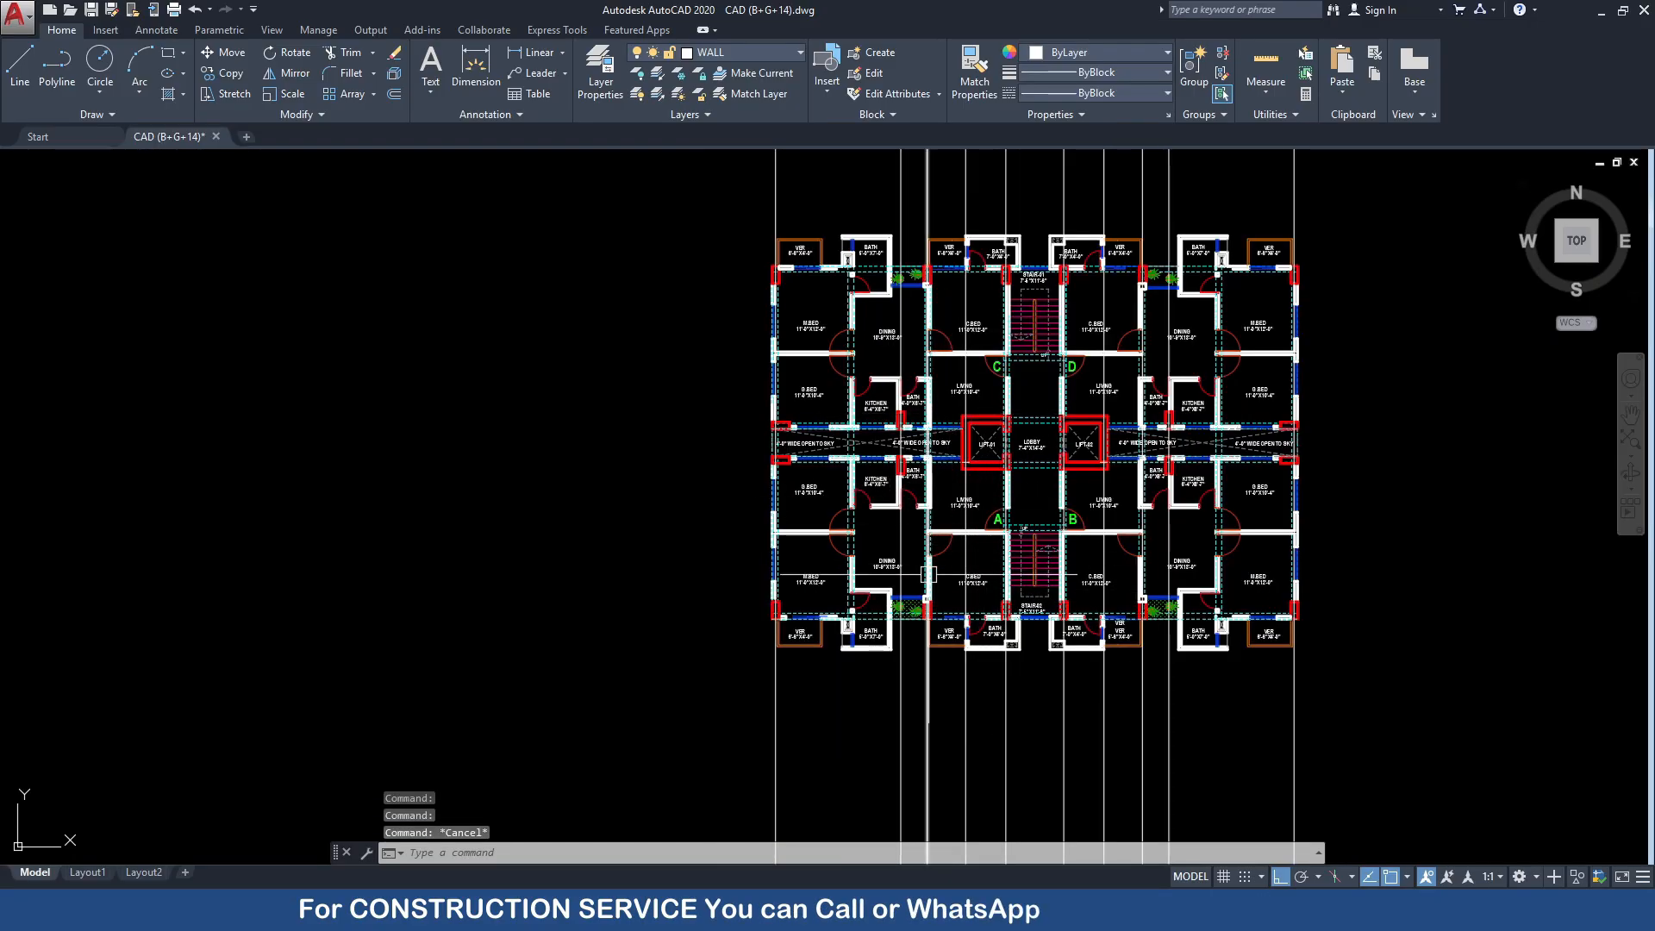
{"action": "left_click", "coordinate": [927, 665]}
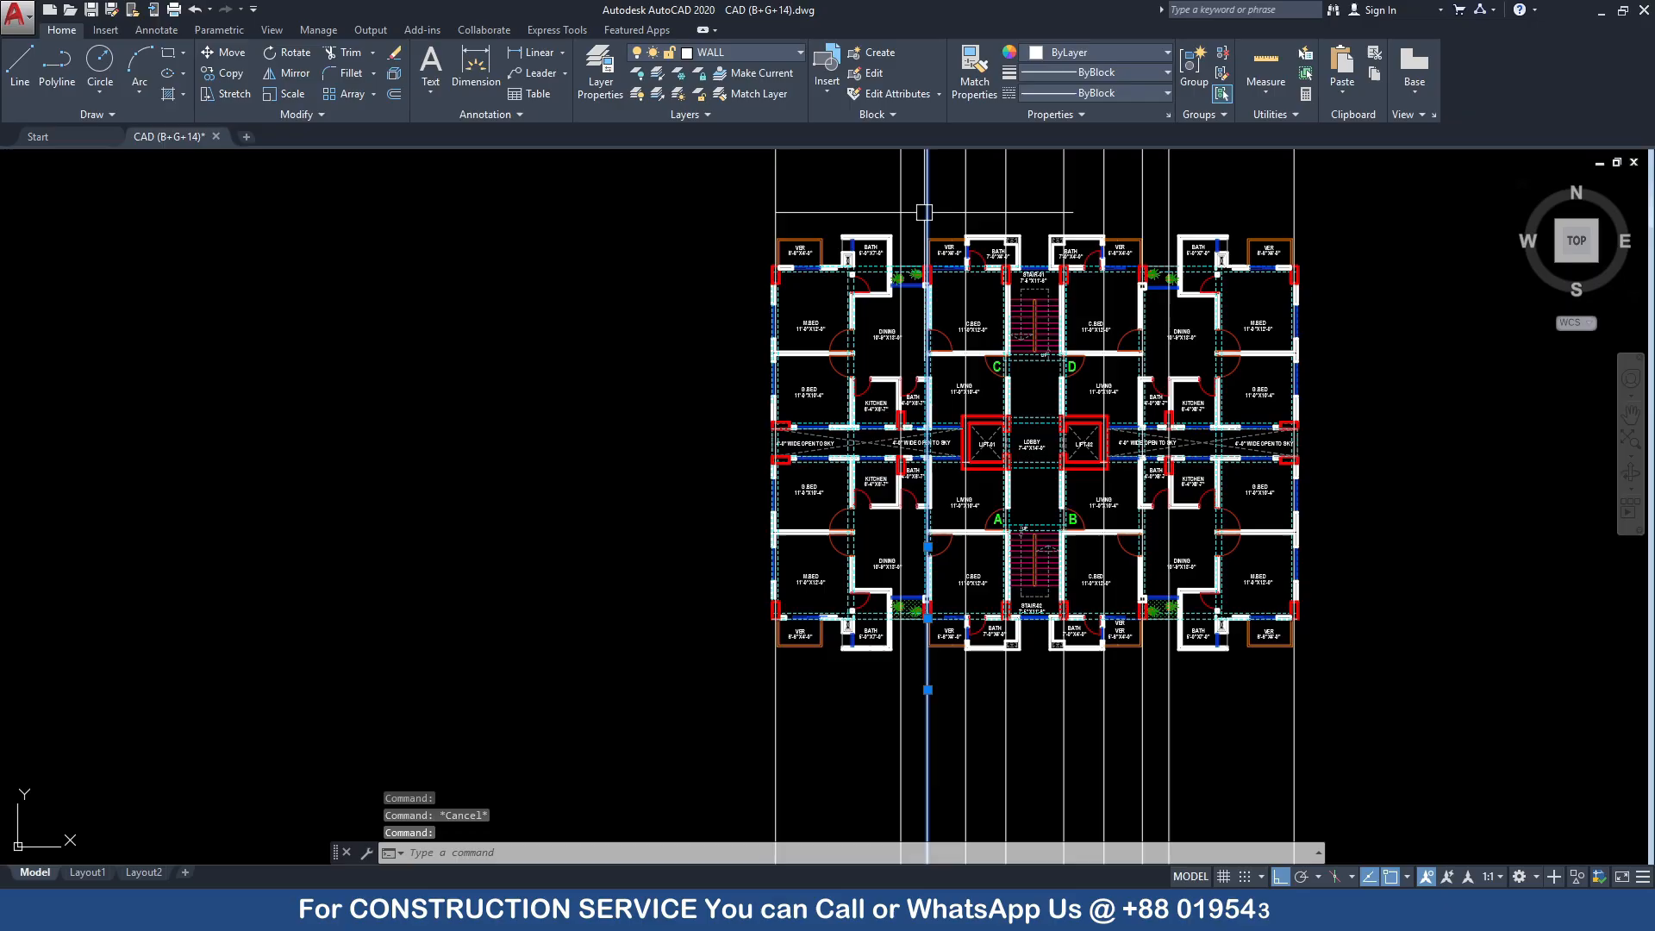
{"action": "key", "text": "Escape"}
{"action": "left_click", "coordinate": [966, 673]}
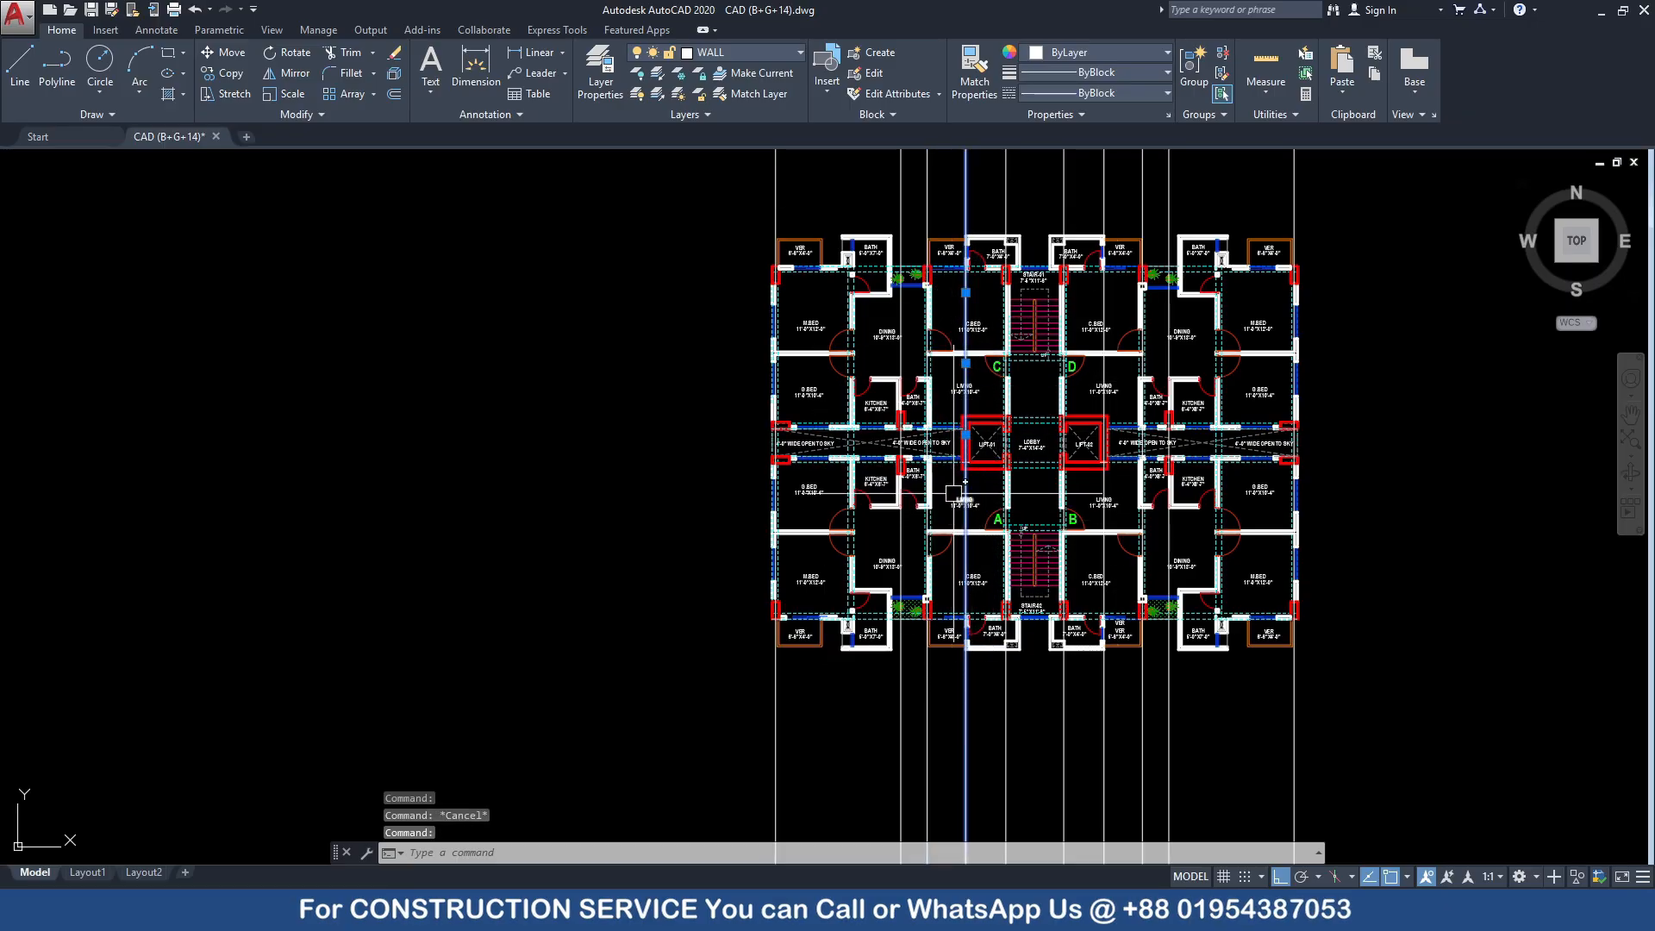
{"action": "left_click", "coordinate": [1006, 678]}
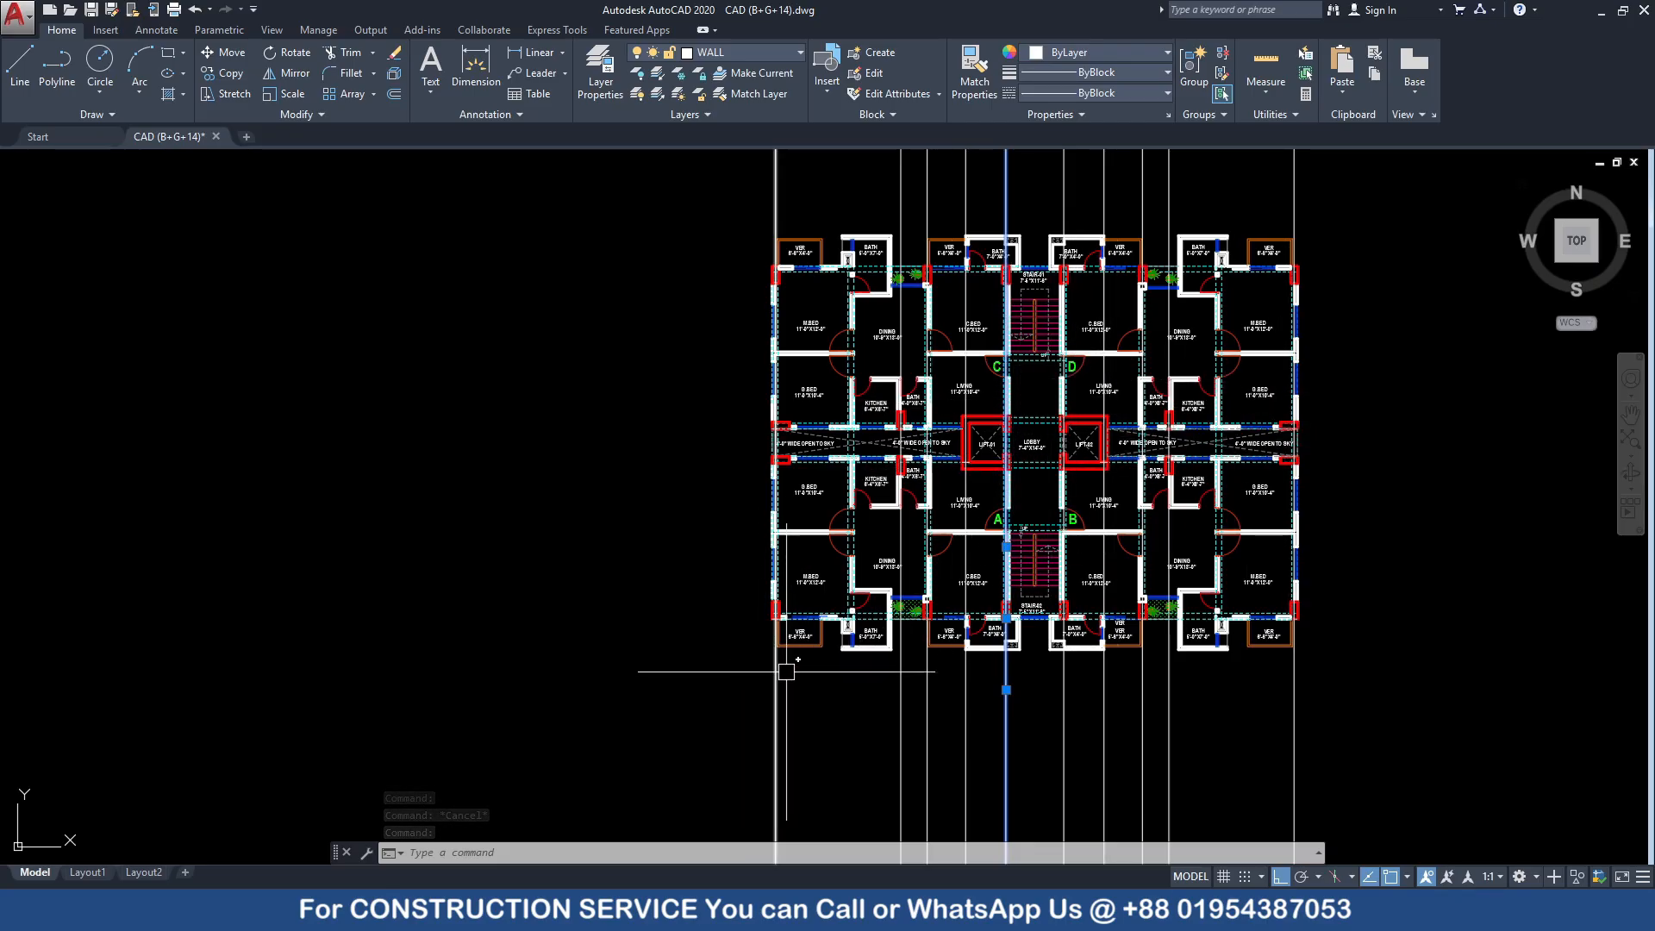
{"action": "key", "text": "Escape"}
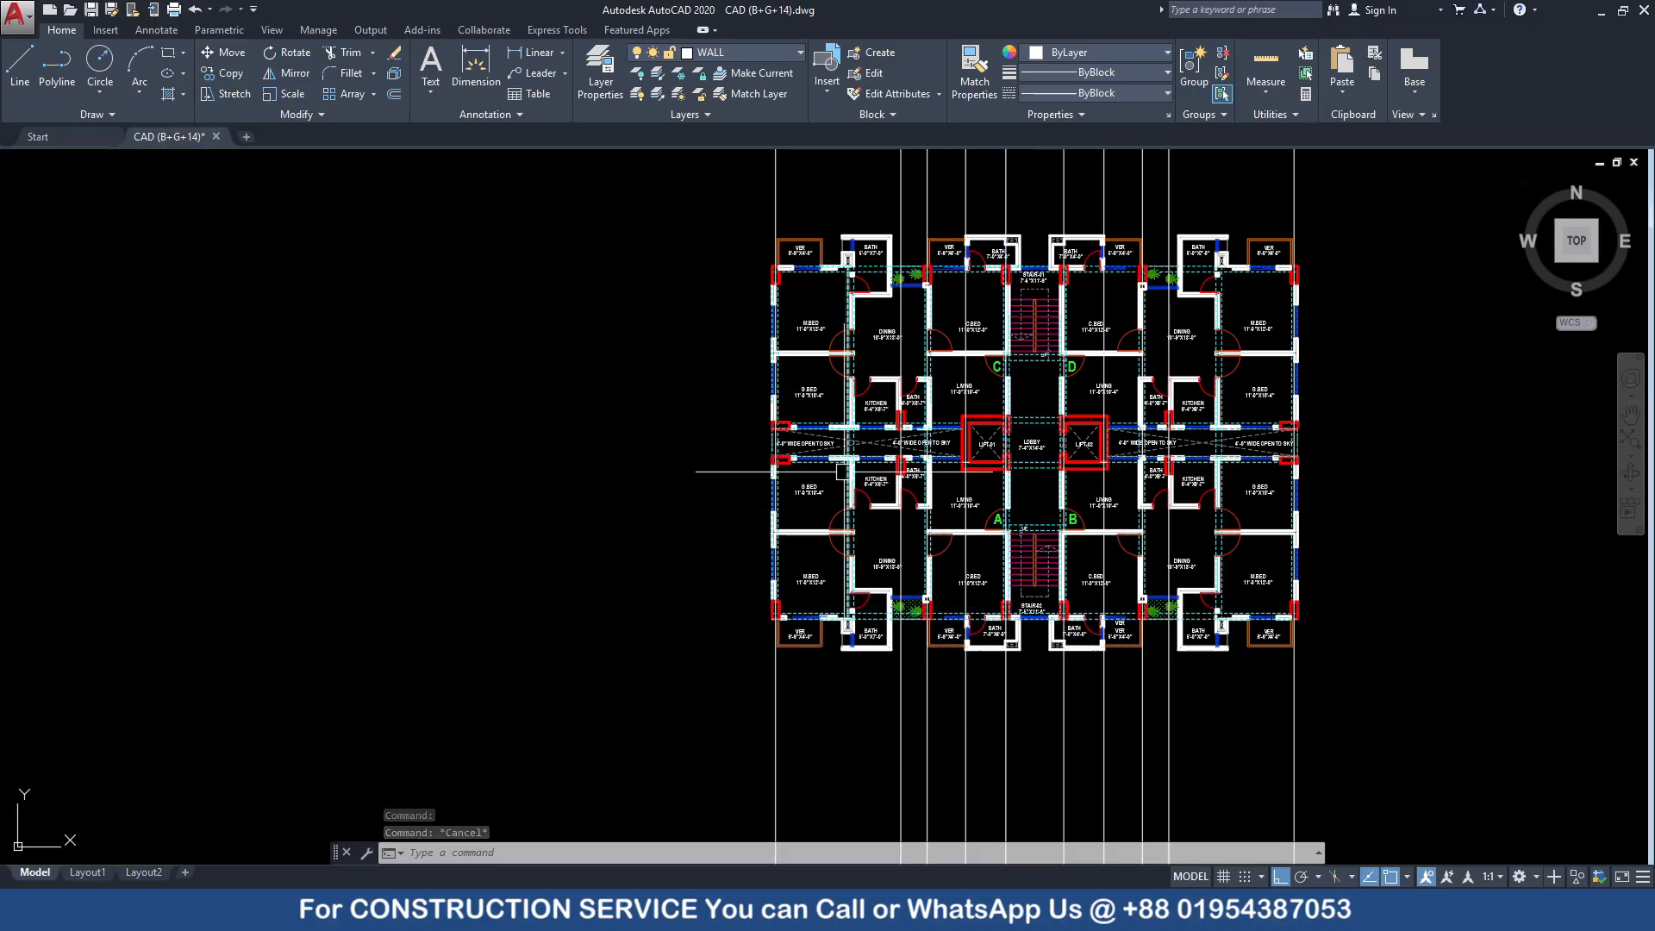
Check the construction line along the outer edge of units A and C against the corner and G.BED columns
{"action": "left_click", "coordinate": [773, 706]}
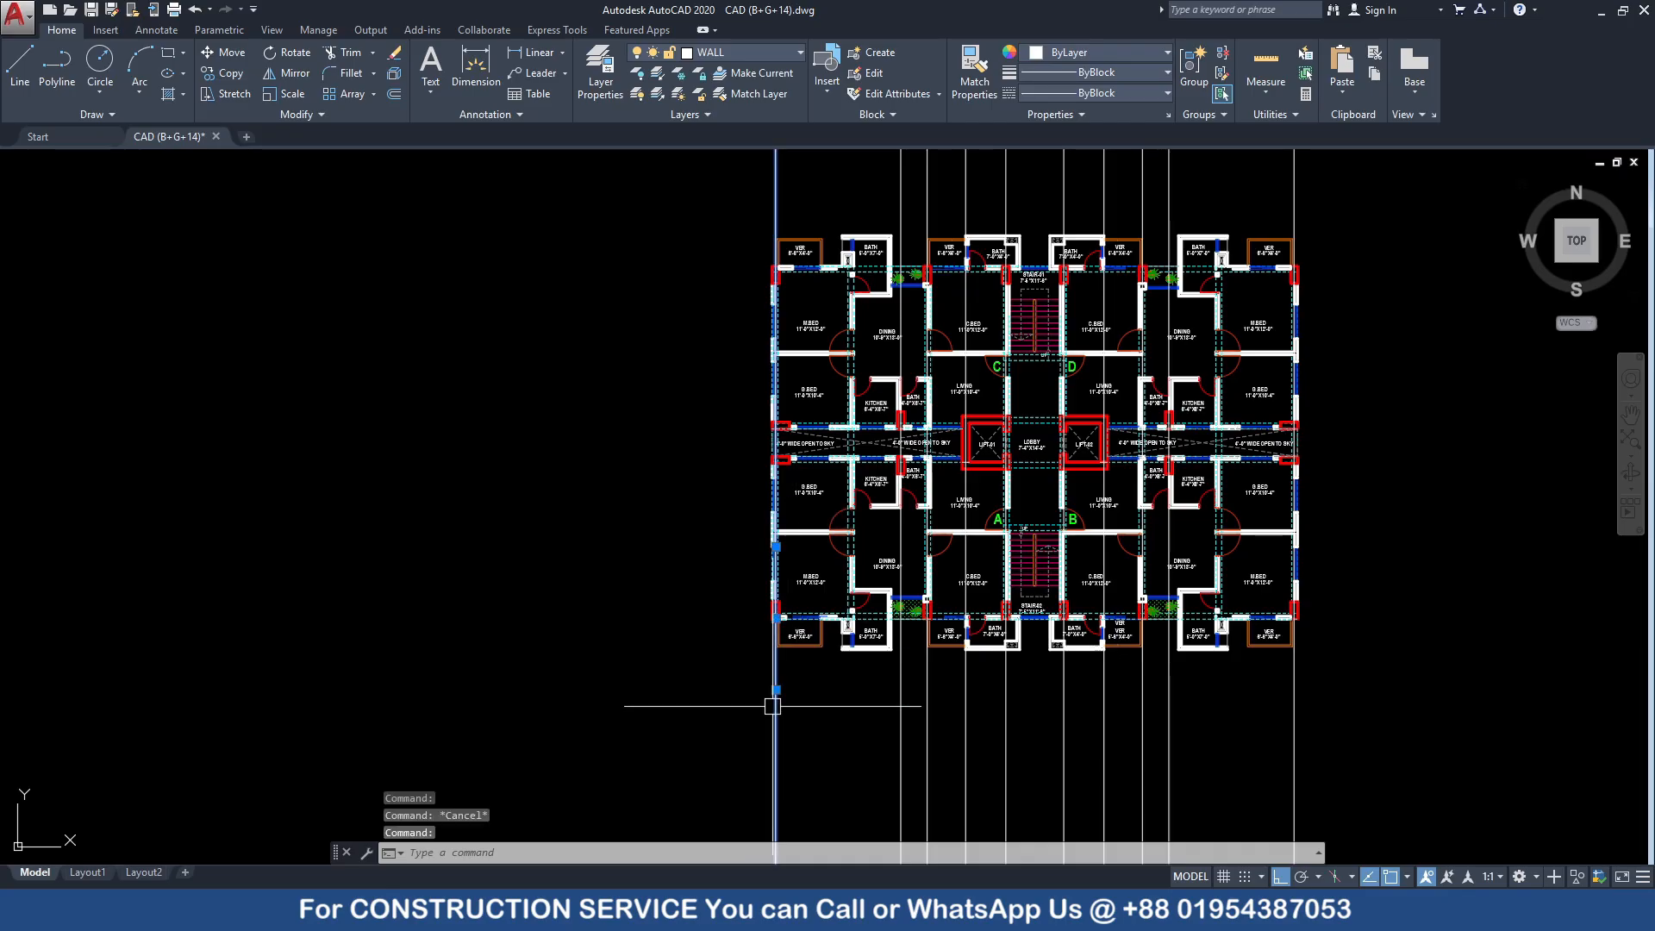
{"action": "scroll", "coordinate": [772, 706], "scroll_direction": "up", "scroll_amount": 2}
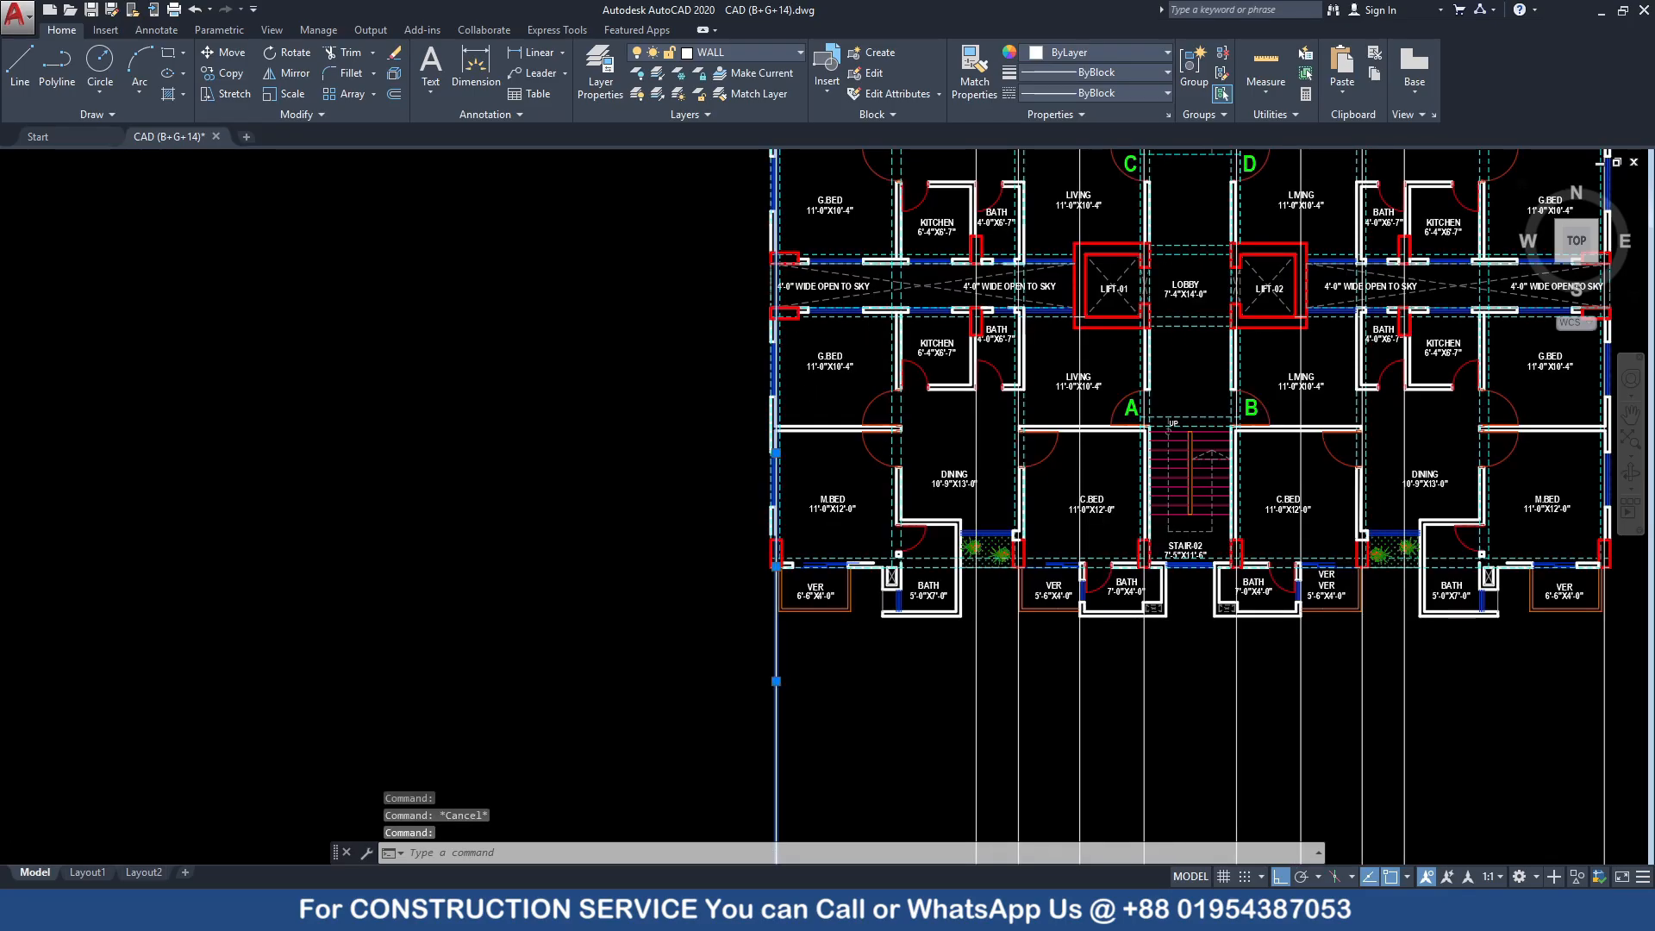
{"action": "scroll", "coordinate": [777, 682], "scroll_direction": "up", "scroll_amount": 2}
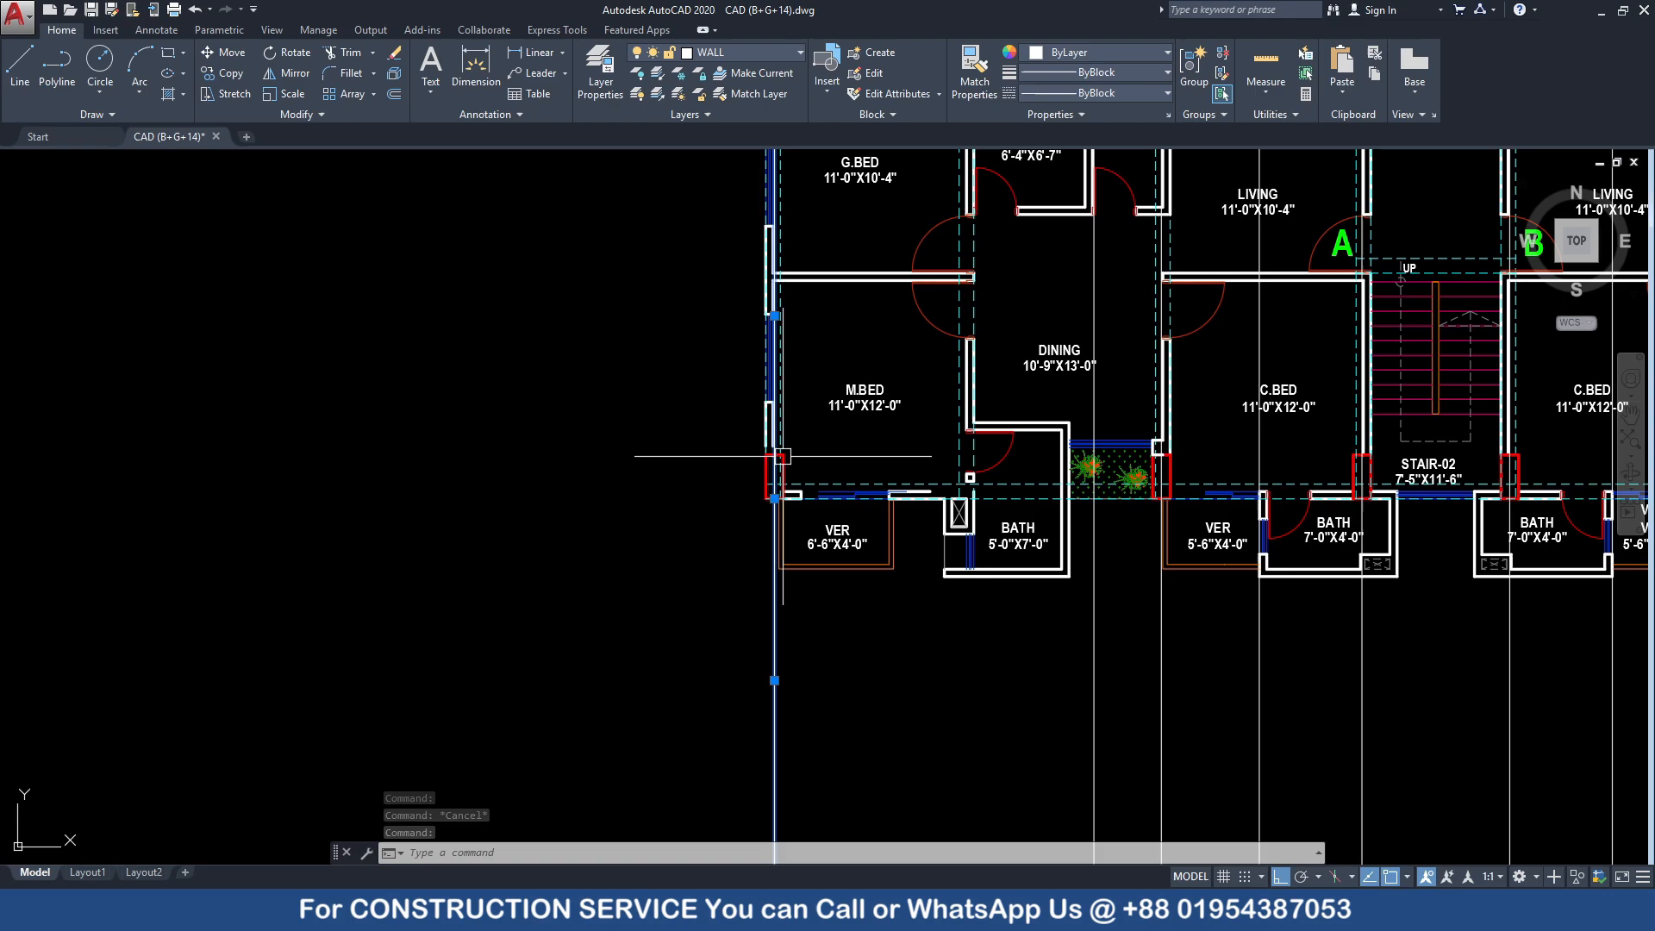
{"action": "scroll", "coordinate": [778, 435], "scroll_direction": "down", "scroll_amount": 2}
{"action": "middle_click_drag", "start_coordinate": [778, 431], "coordinate": [775, 739]}
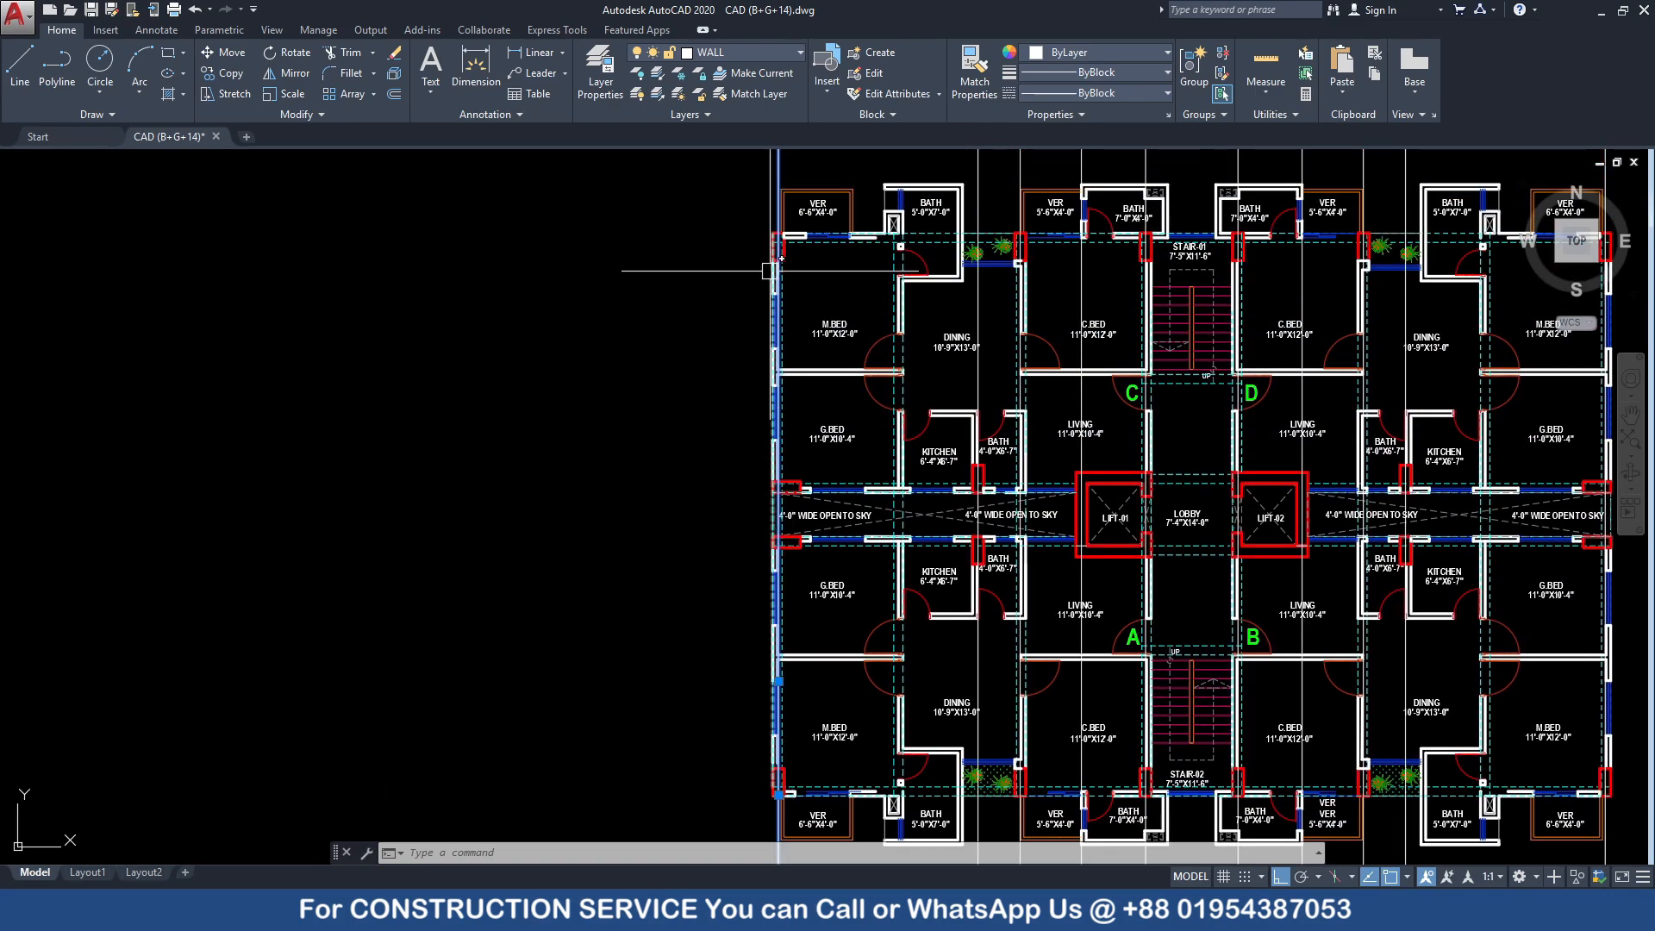
{"action": "key", "text": "Escape"}
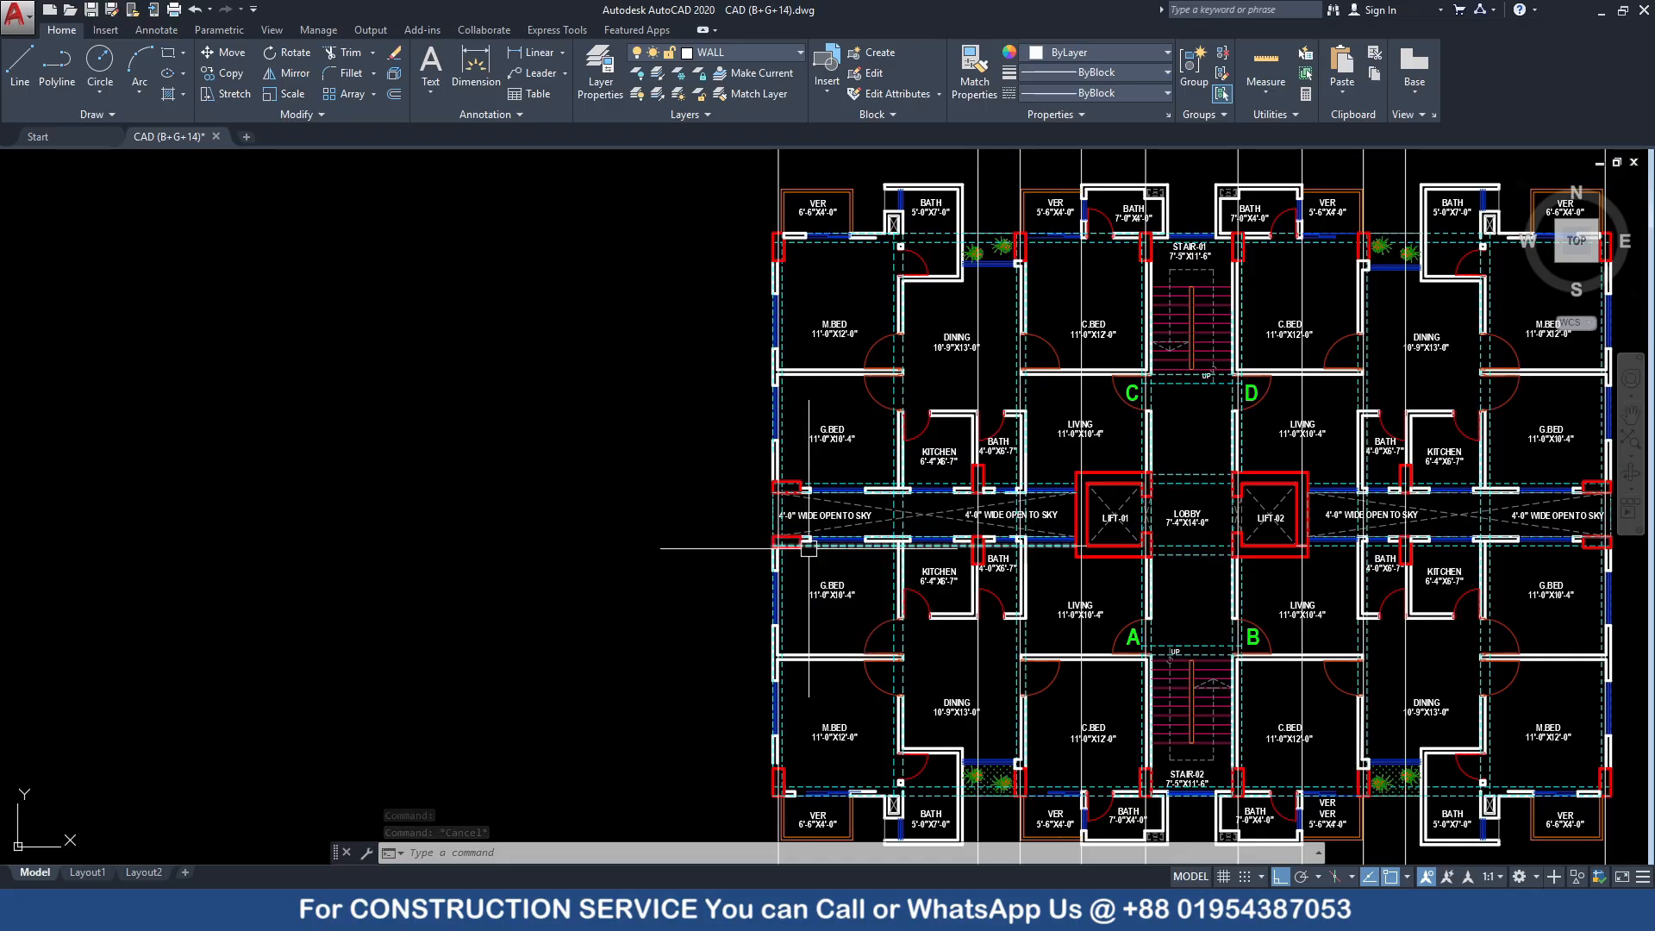
Move unit C's outer G.BED column outward by its centre onto the vertical construction line
{"action": "scroll", "coordinate": [807, 547], "scroll_direction": "up", "scroll_amount": 4}
{"action": "left_click", "coordinate": [792, 479]}
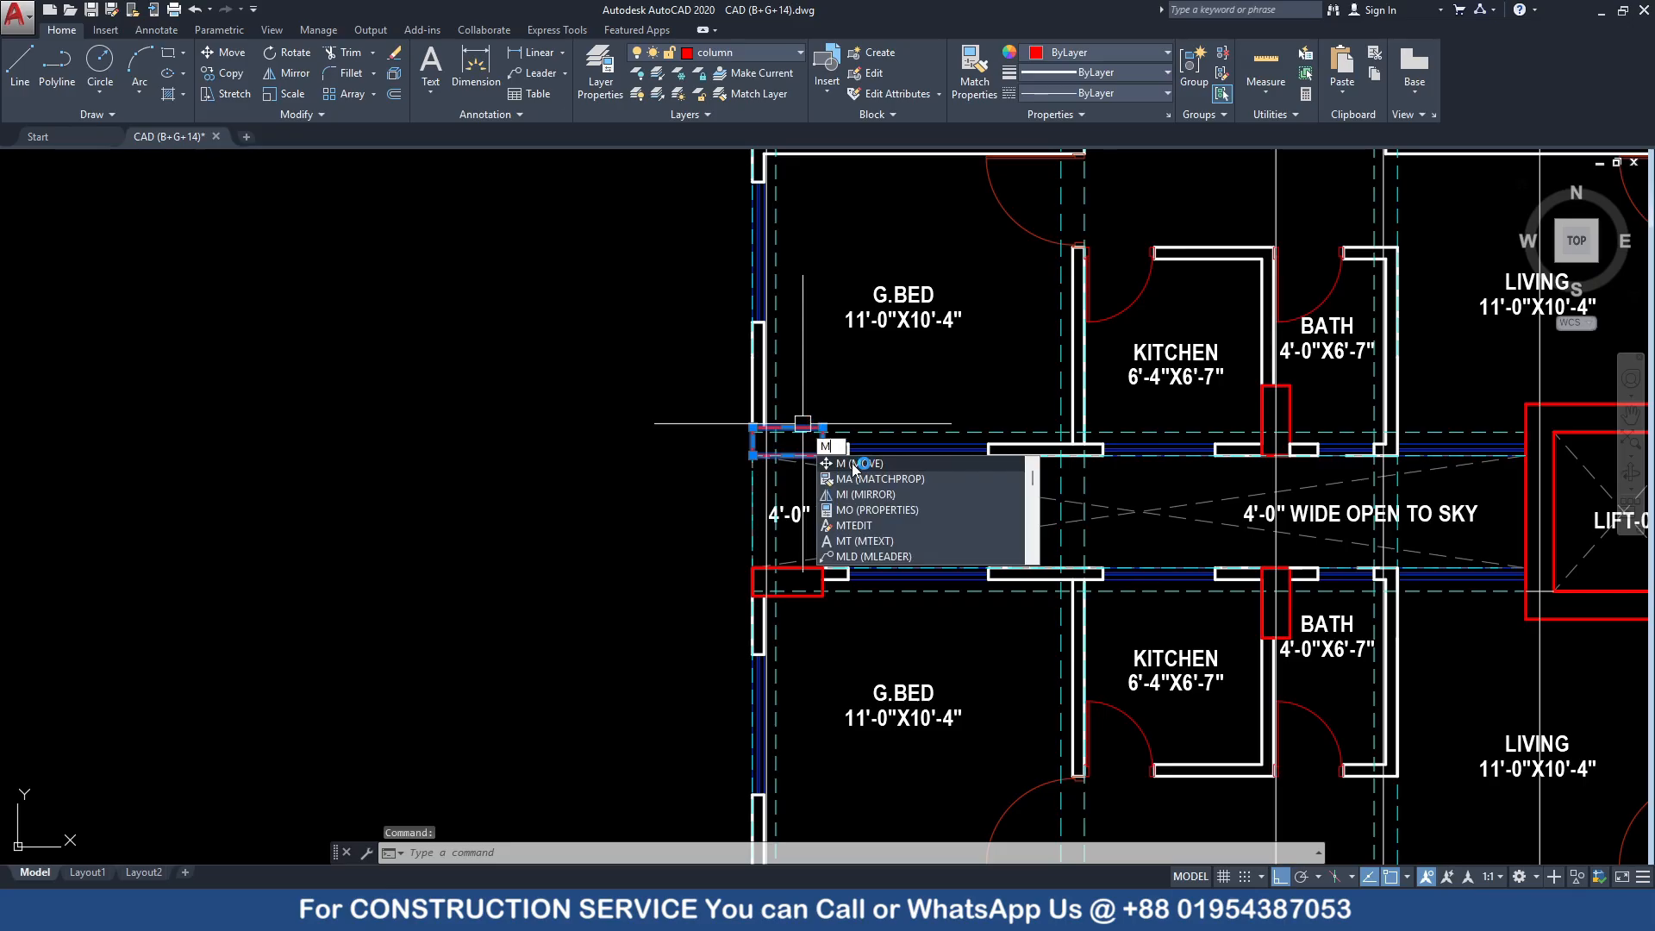
{"action": "key", "text": "Return"}
{"action": "left_click", "coordinate": [787, 439]}
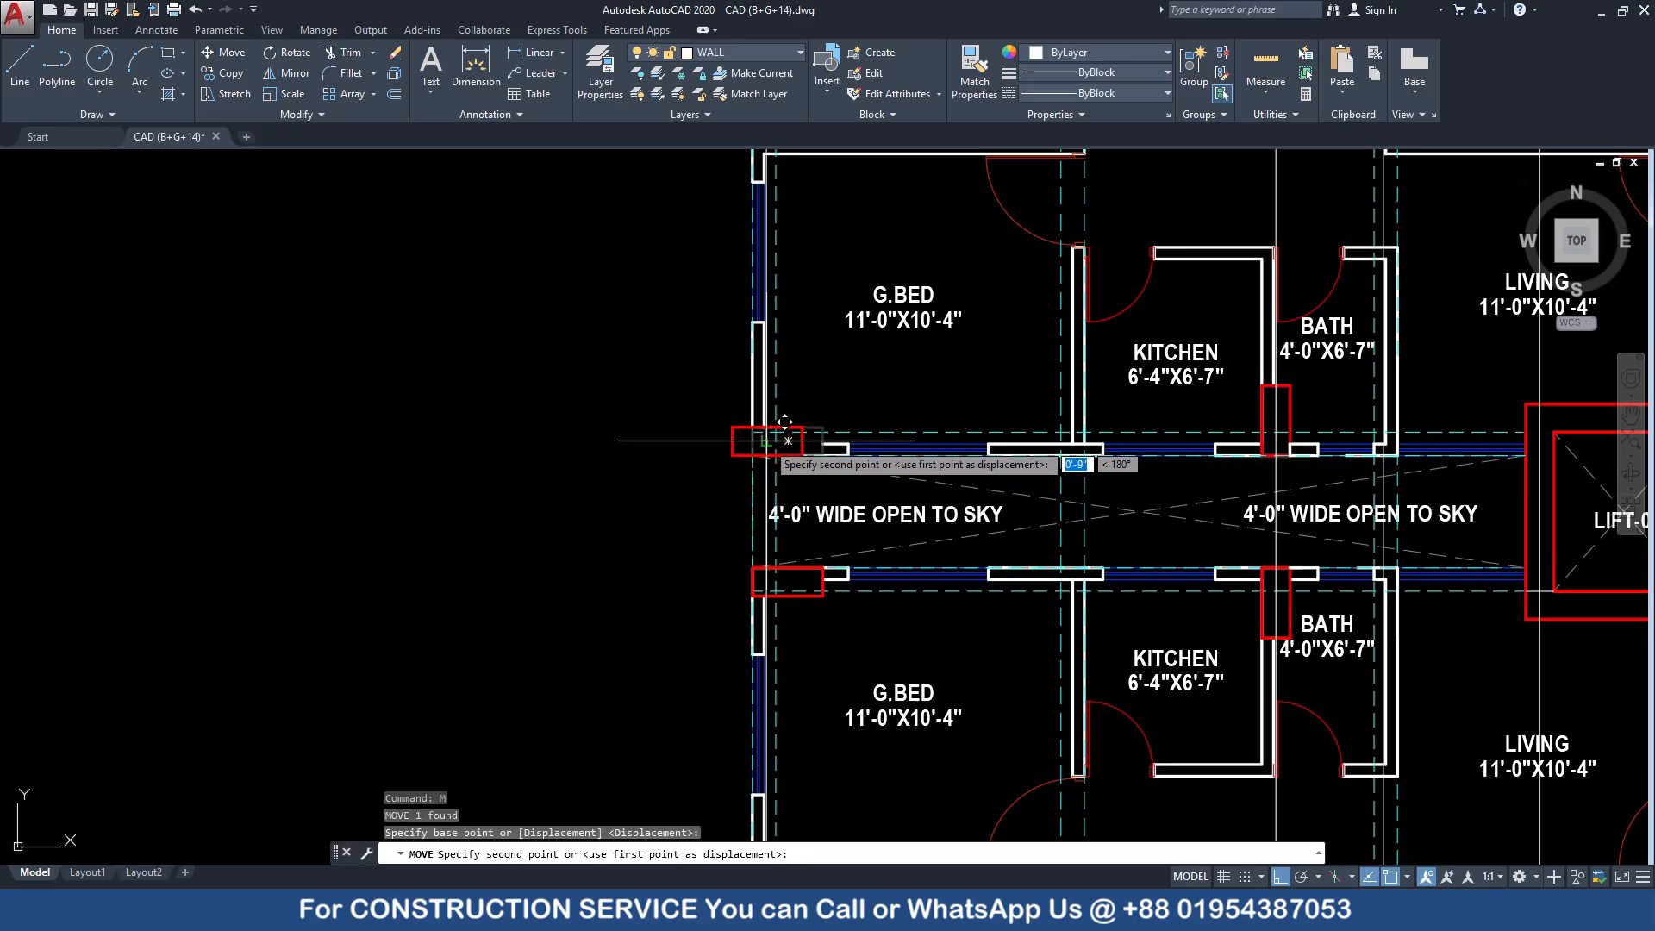
{"action": "left_click", "coordinate": [788, 439]}
Move unit A's outer G.BED column outward so that its centre lies on the vertical construction line
{"action": "scroll", "coordinate": [819, 581], "scroll_direction": "up", "scroll_amount": 3}
{"action": "left_click", "coordinate": [805, 581]}
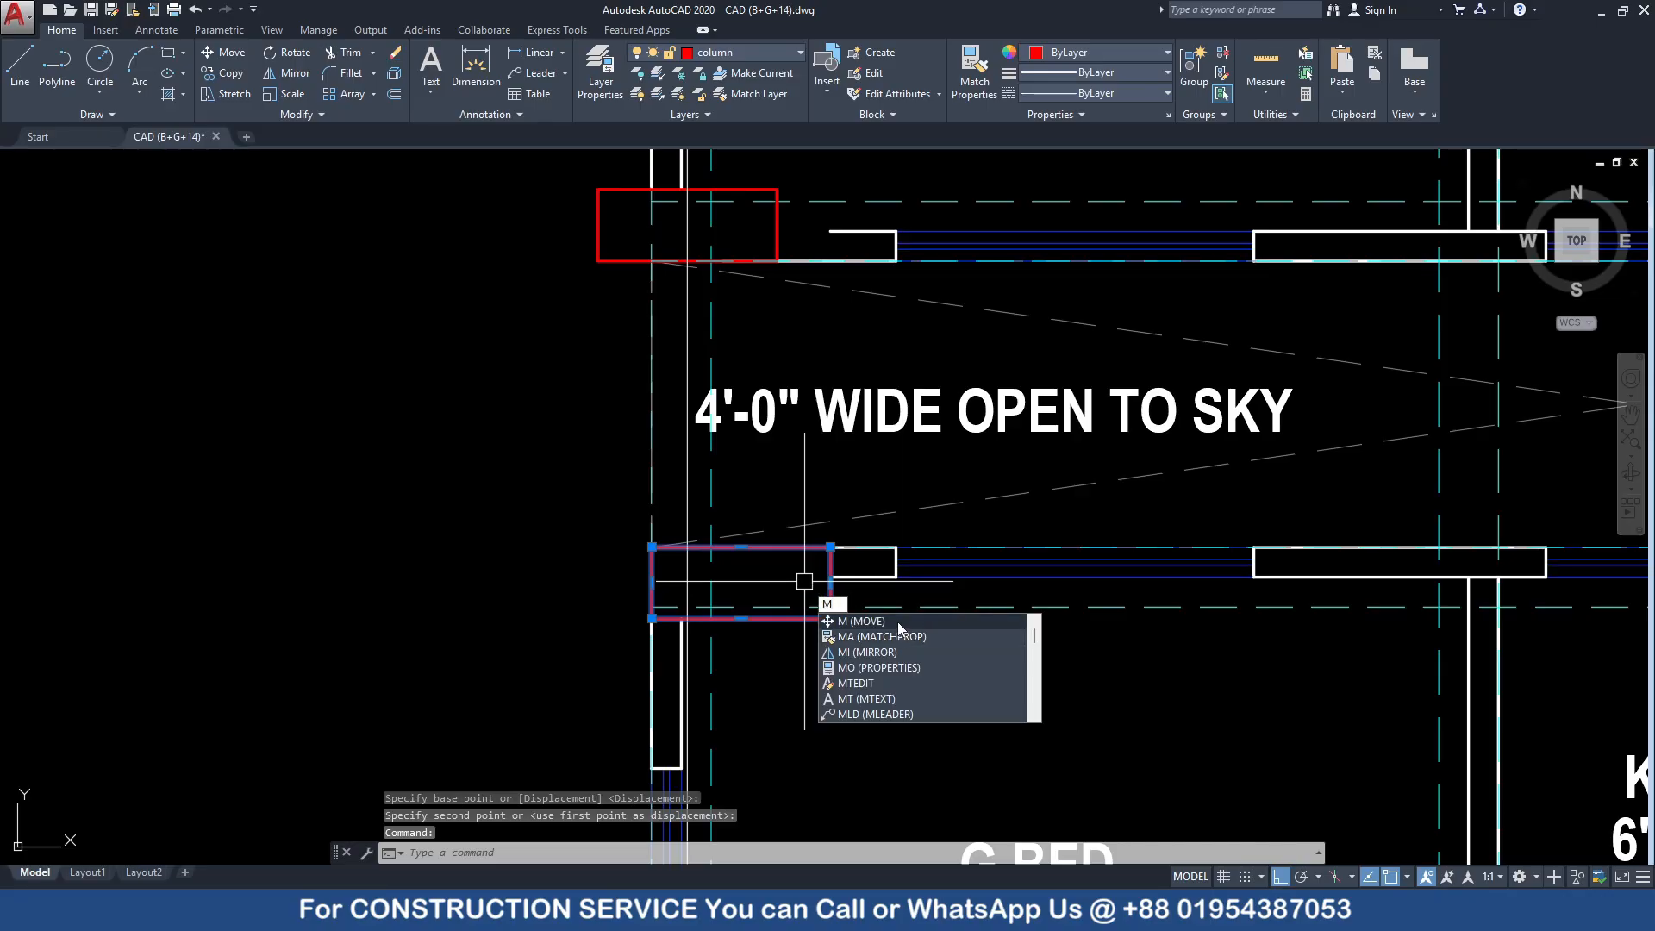
{"action": "key", "text": "Return"}
{"action": "left_click", "coordinate": [741, 583]}
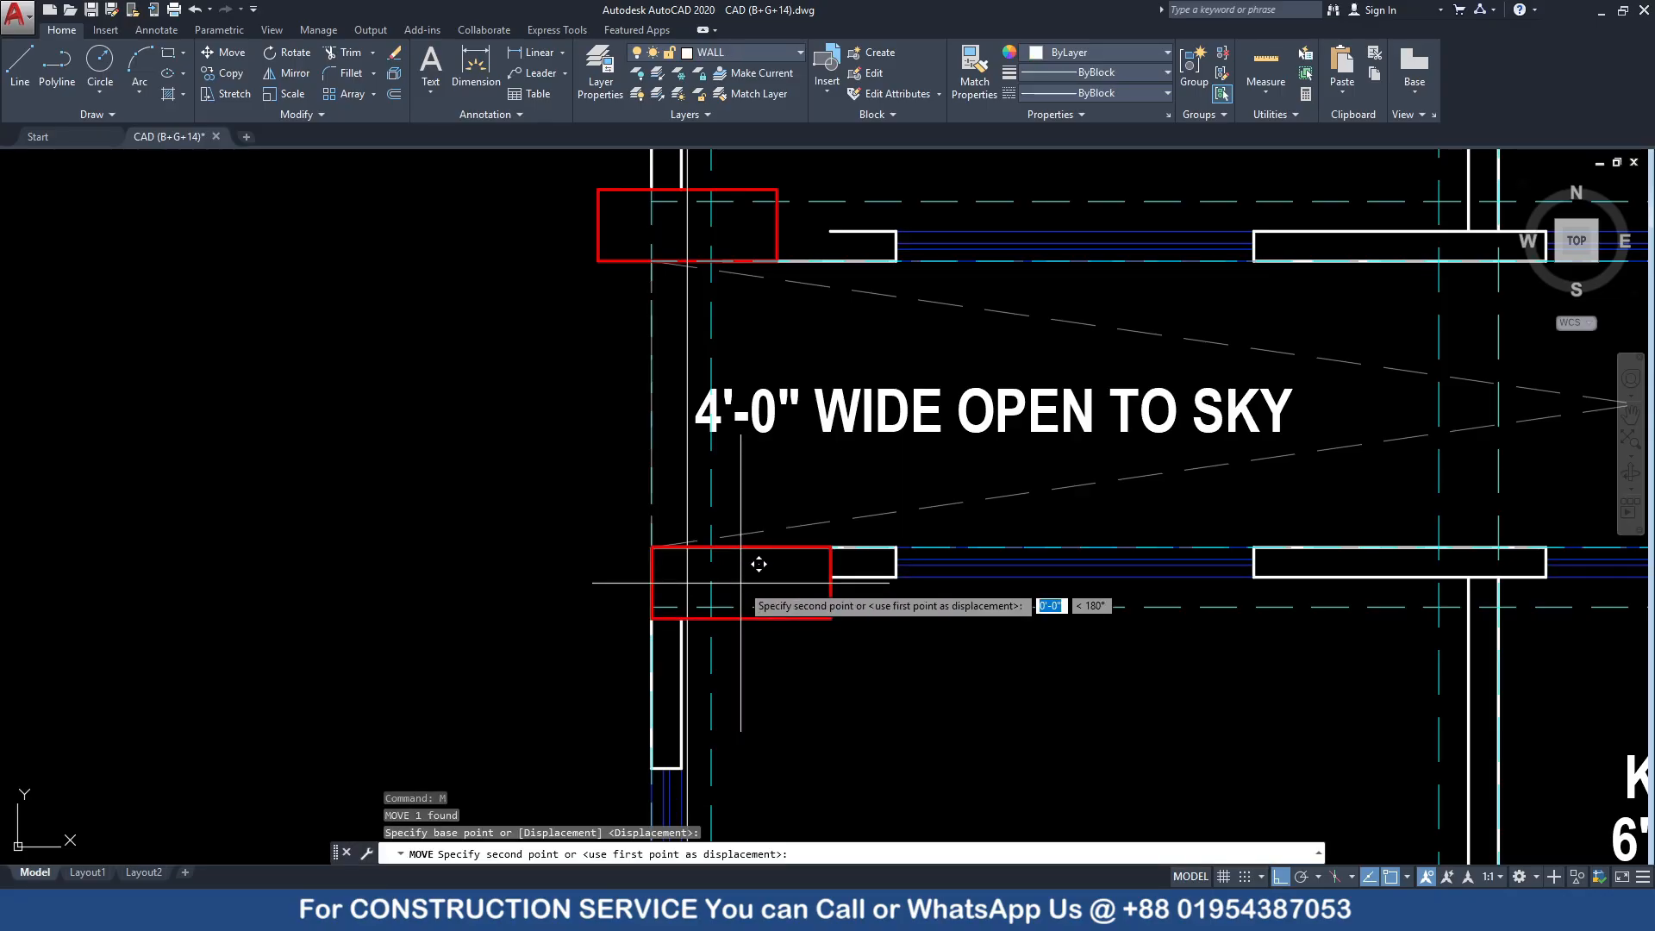
{"action": "left_click", "coordinate": [688, 583]}
{"action": "key", "text": "Escape"}
Undo the move of unit A's outer G.BED column
{"action": "scroll", "coordinate": [909, 682], "scroll_direction": "down", "scroll_amount": 8}
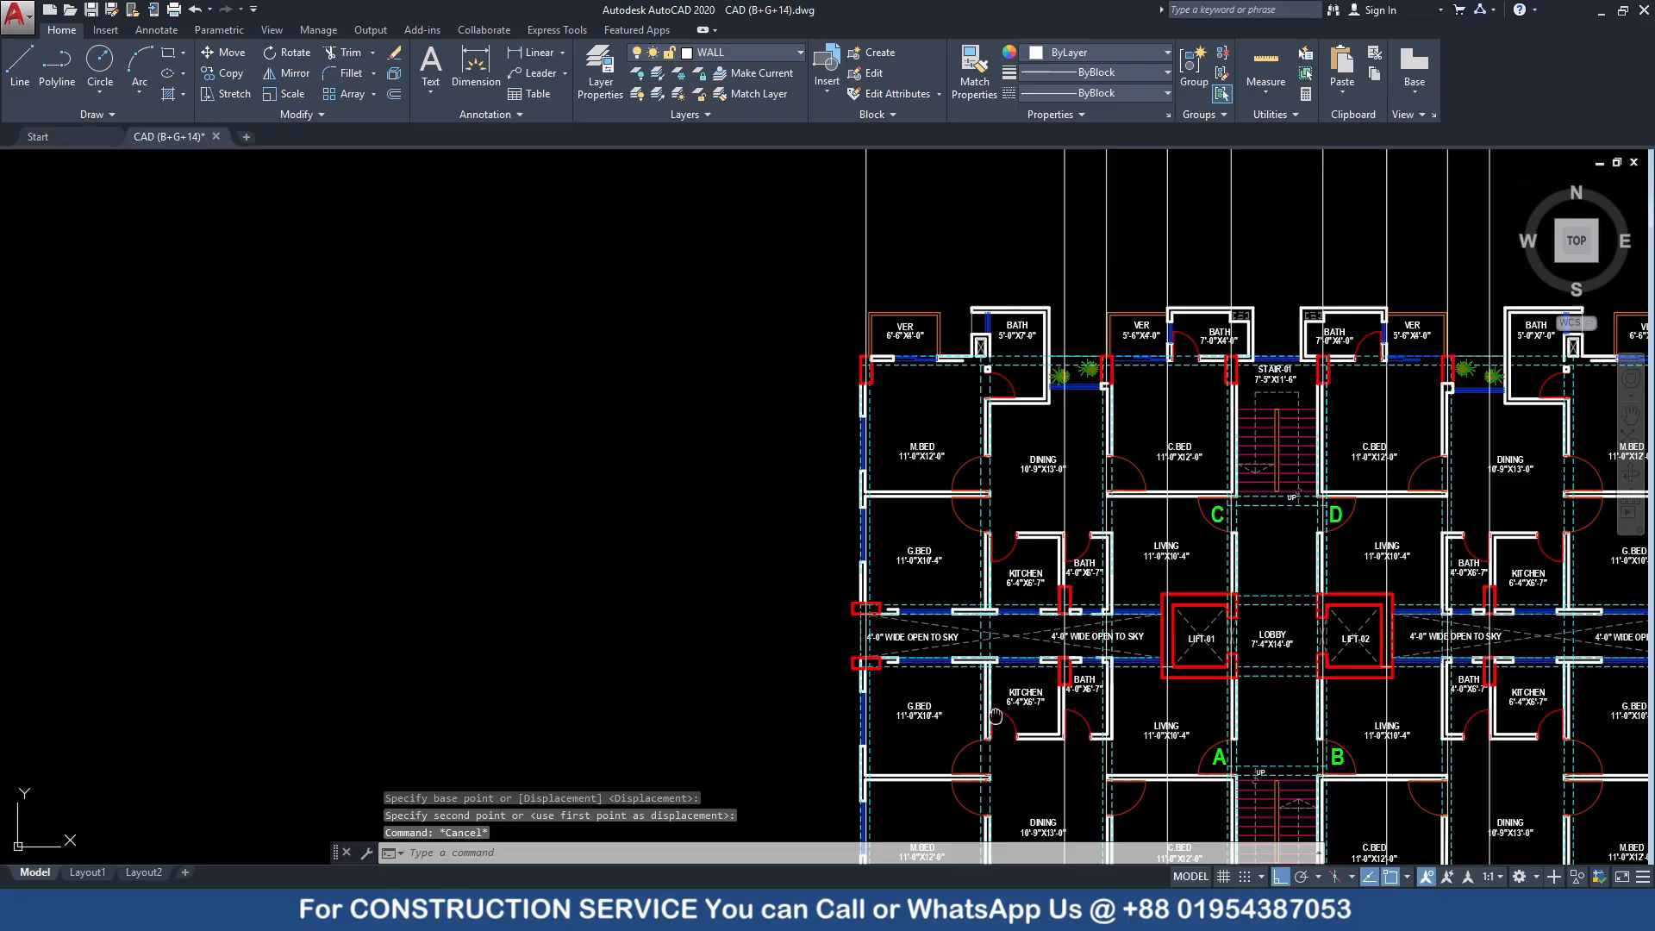
{"action": "middle_click_drag", "start_coordinate": [996, 716], "coordinate": [906, 567]}
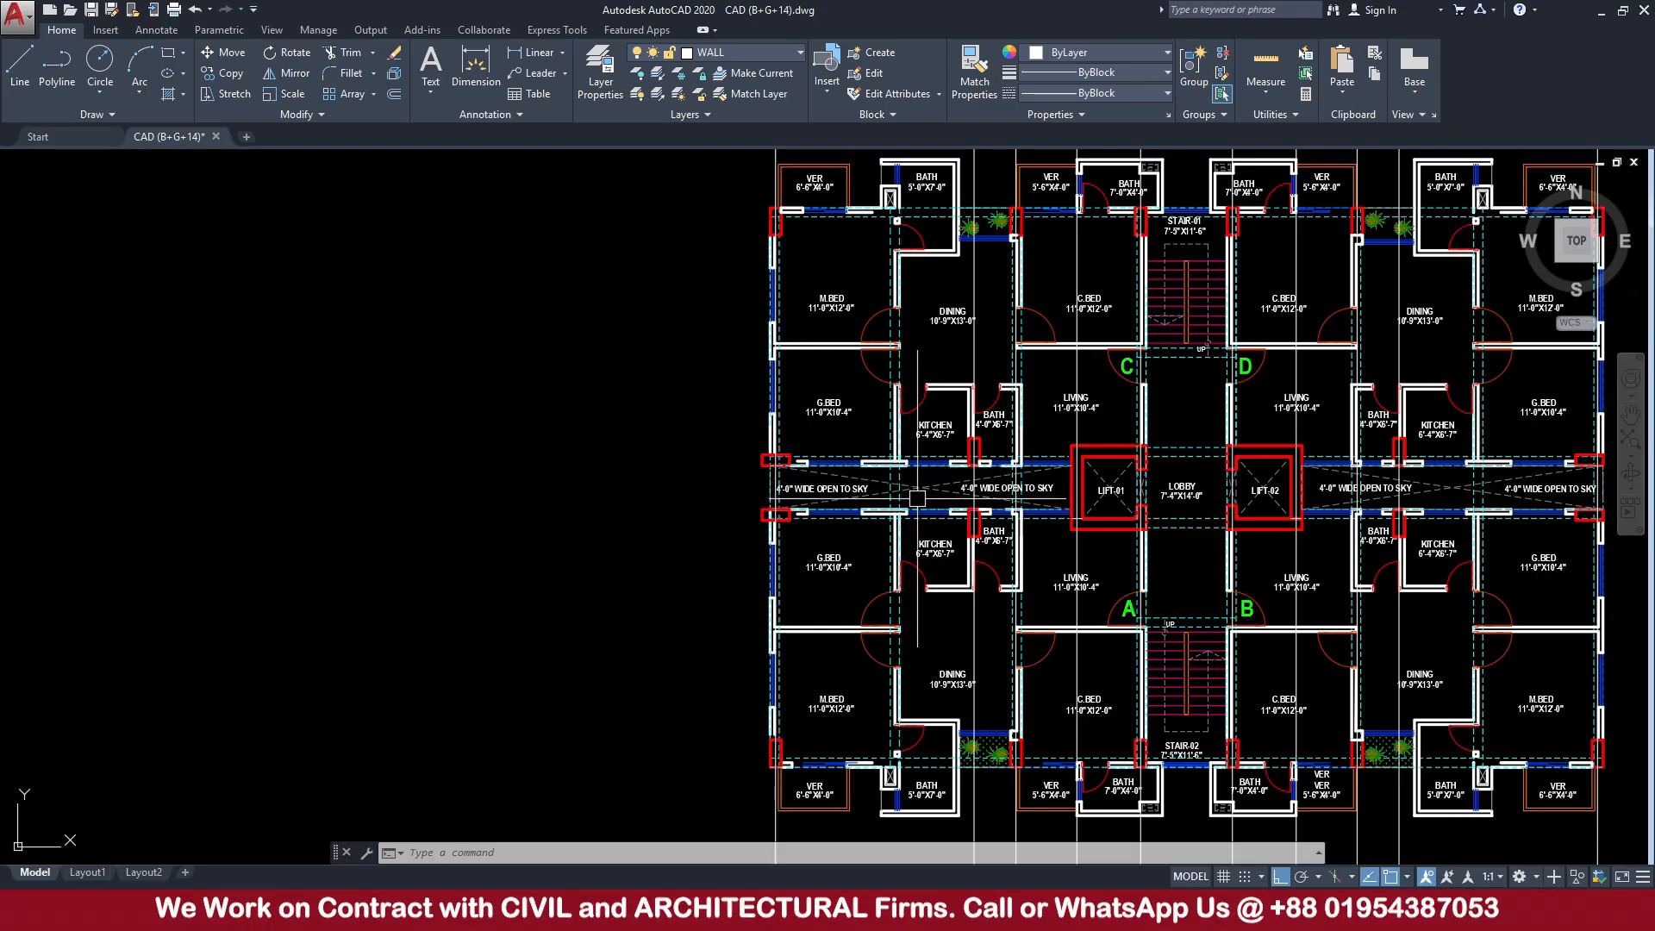
{"action": "scroll", "coordinate": [917, 498], "scroll_direction": "up", "scroll_amount": 8}
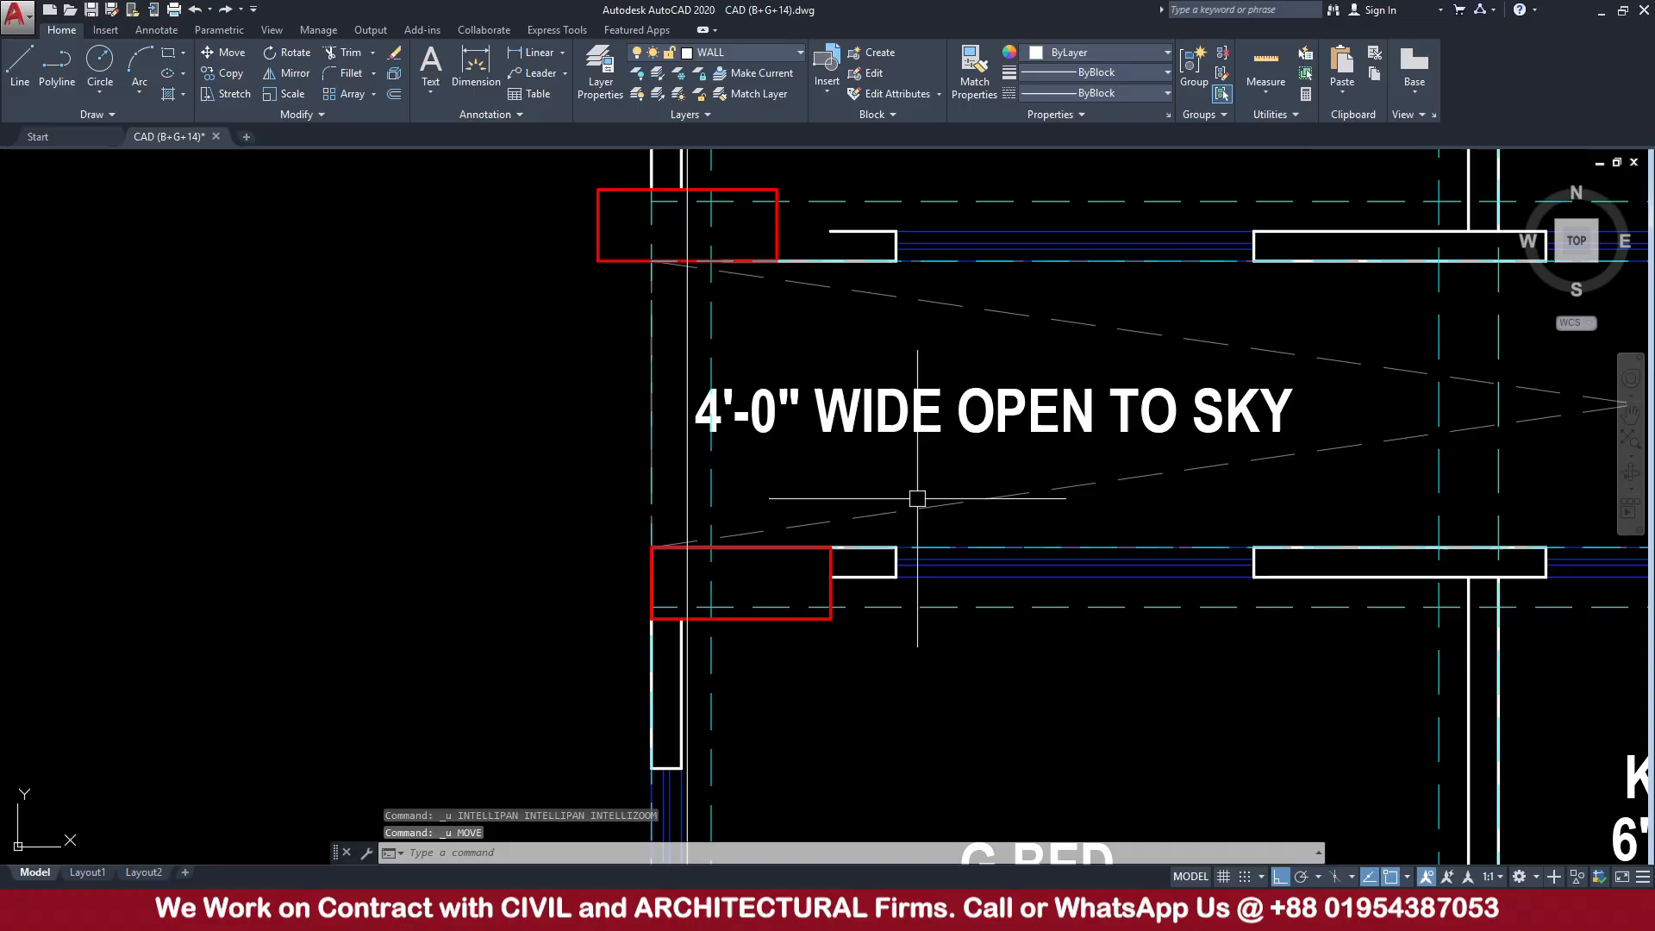
Examine the outer G.BED columns of units A and C against the vertical construction line and the edge beam beside the open-to-sky strip
{"action": "scroll", "coordinate": [917, 498], "scroll_direction": "down", "scroll_amount": 4}
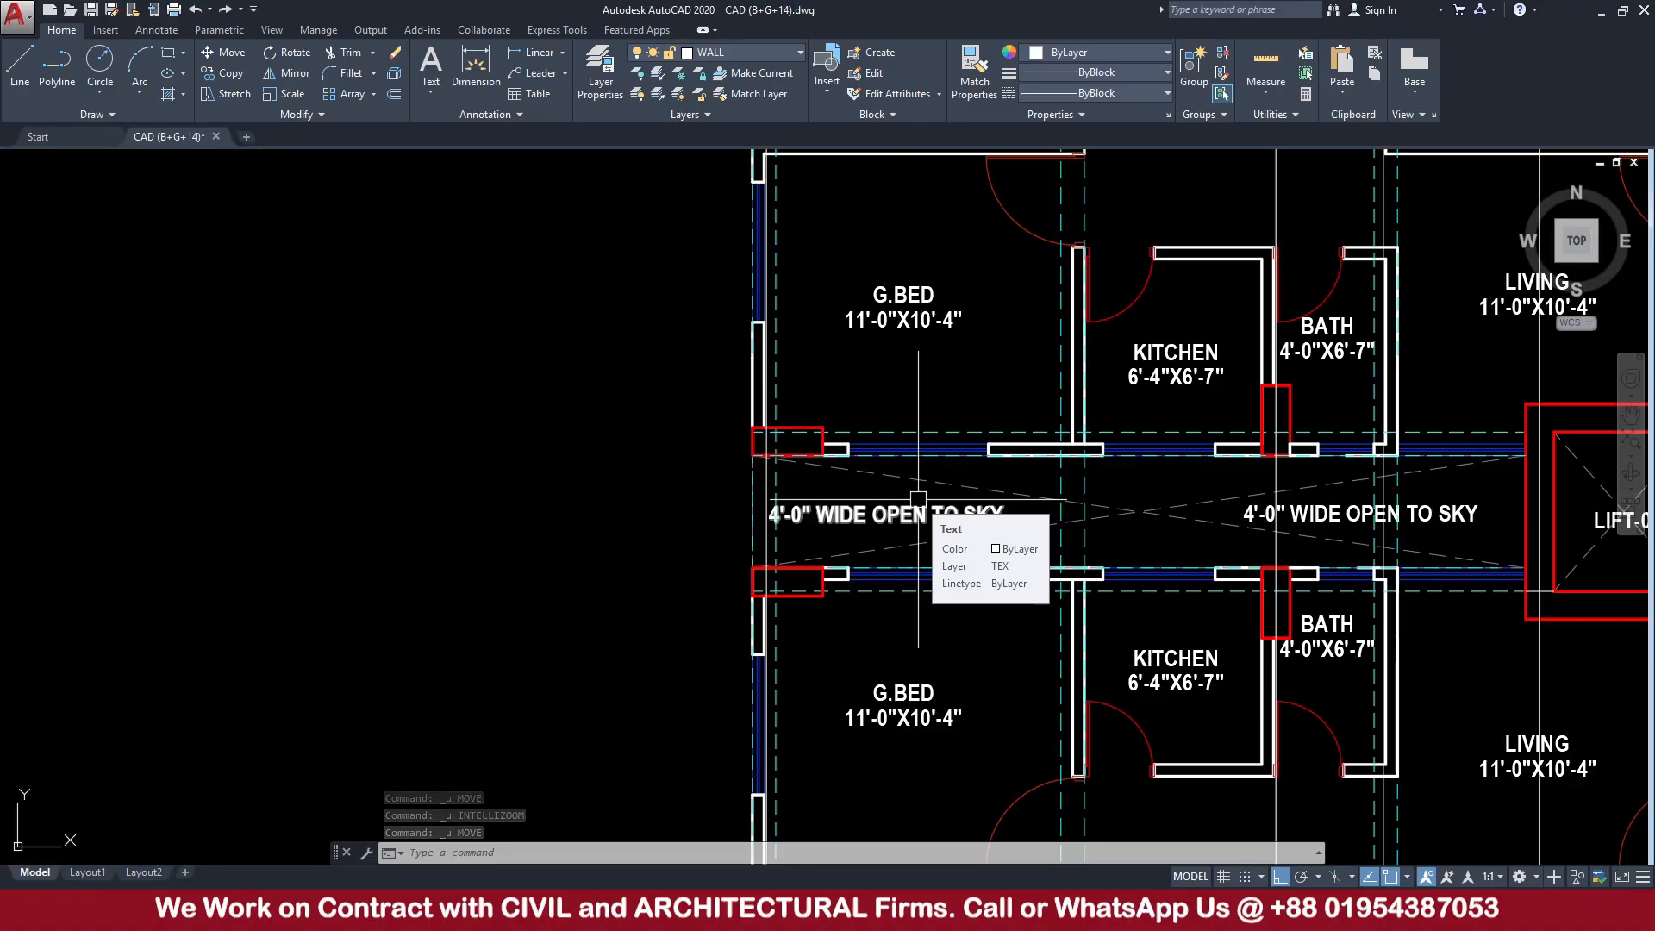
{"action": "scroll", "coordinate": [787, 451], "scroll_direction": "up", "scroll_amount": 2}
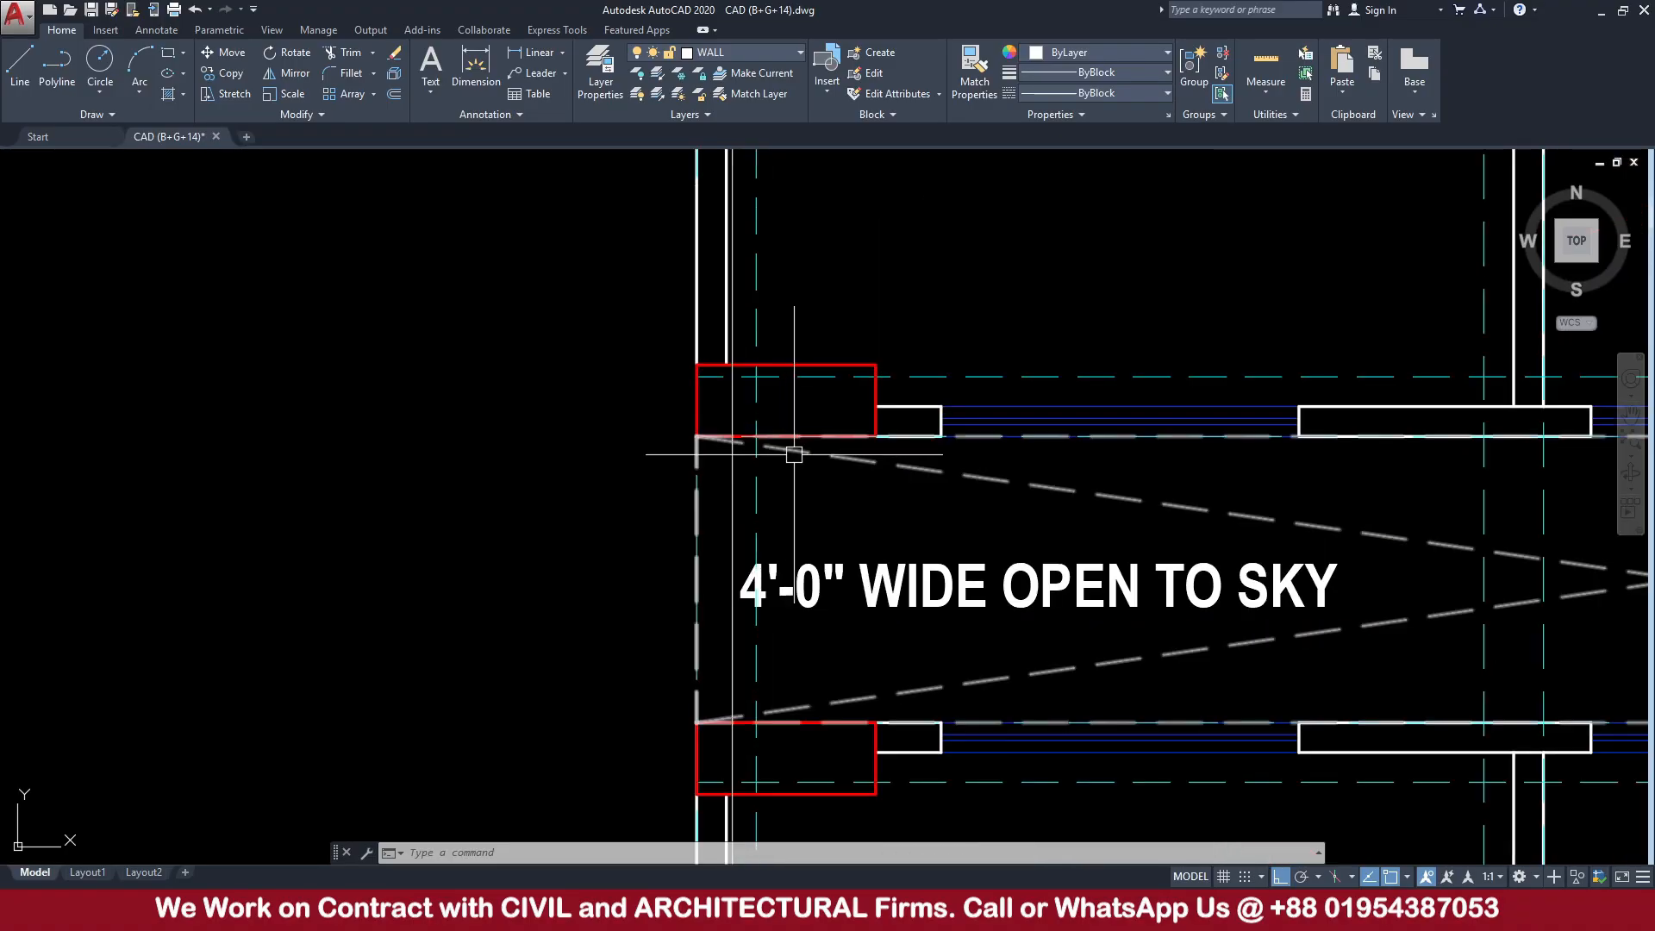
{"action": "scroll", "coordinate": [879, 401], "scroll_direction": "down", "scroll_amount": 1}
{"action": "scroll", "coordinate": [898, 428], "scroll_direction": "down", "scroll_amount": 3}
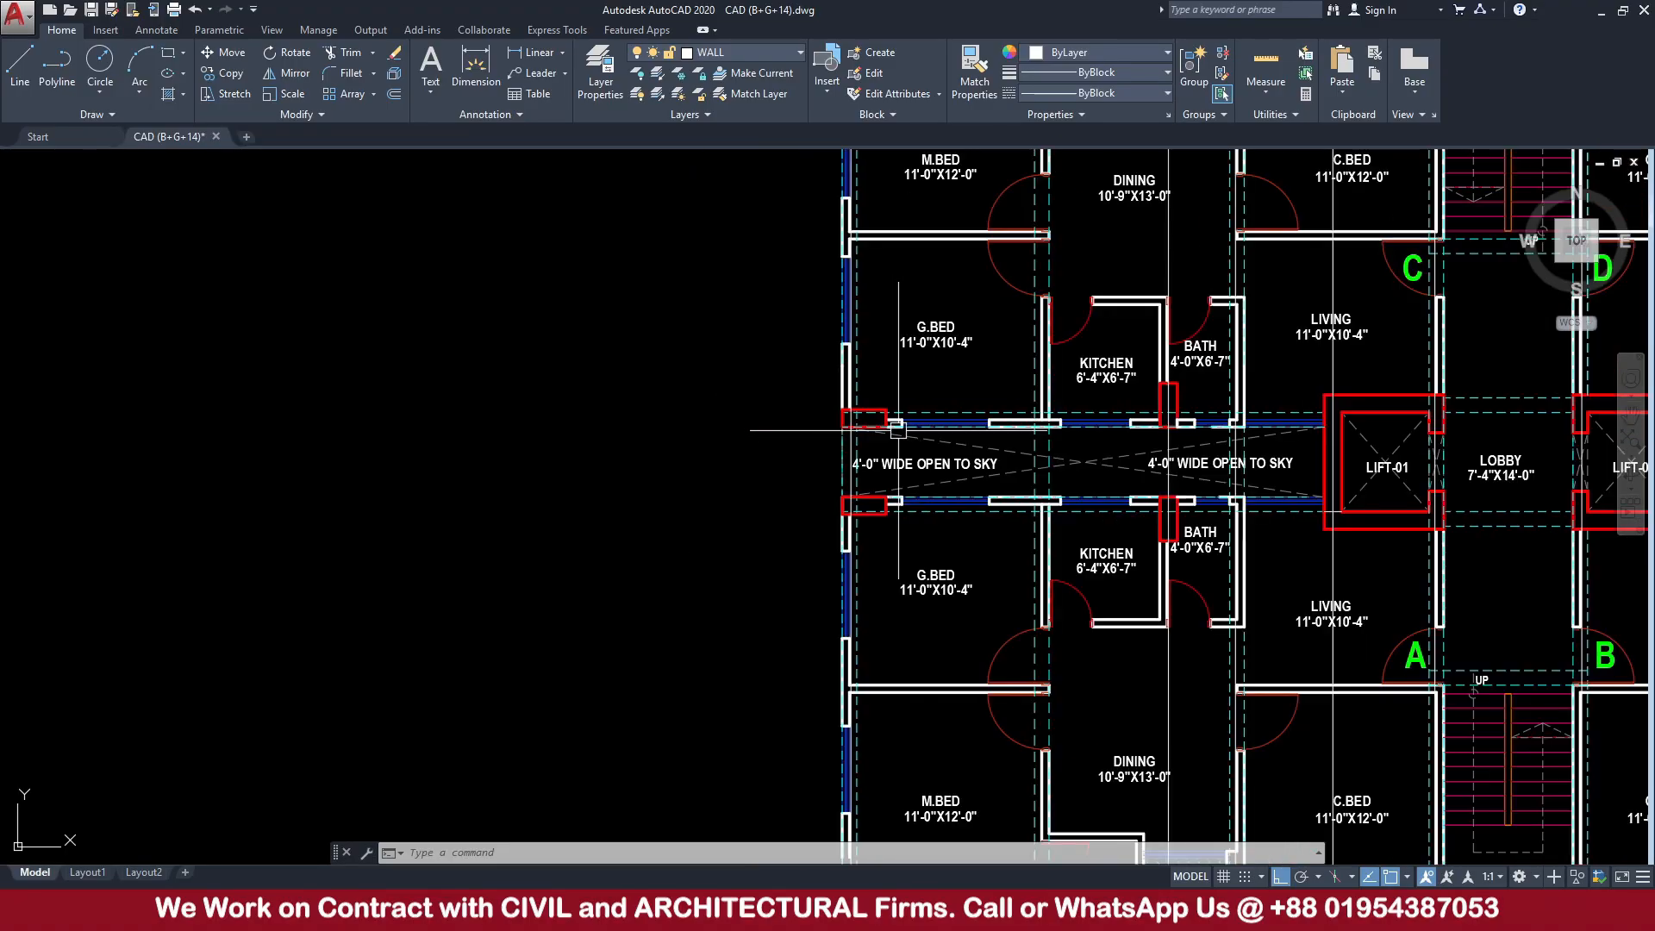
{"action": "scroll", "coordinate": [898, 428], "scroll_direction": "up", "scroll_amount": 5}
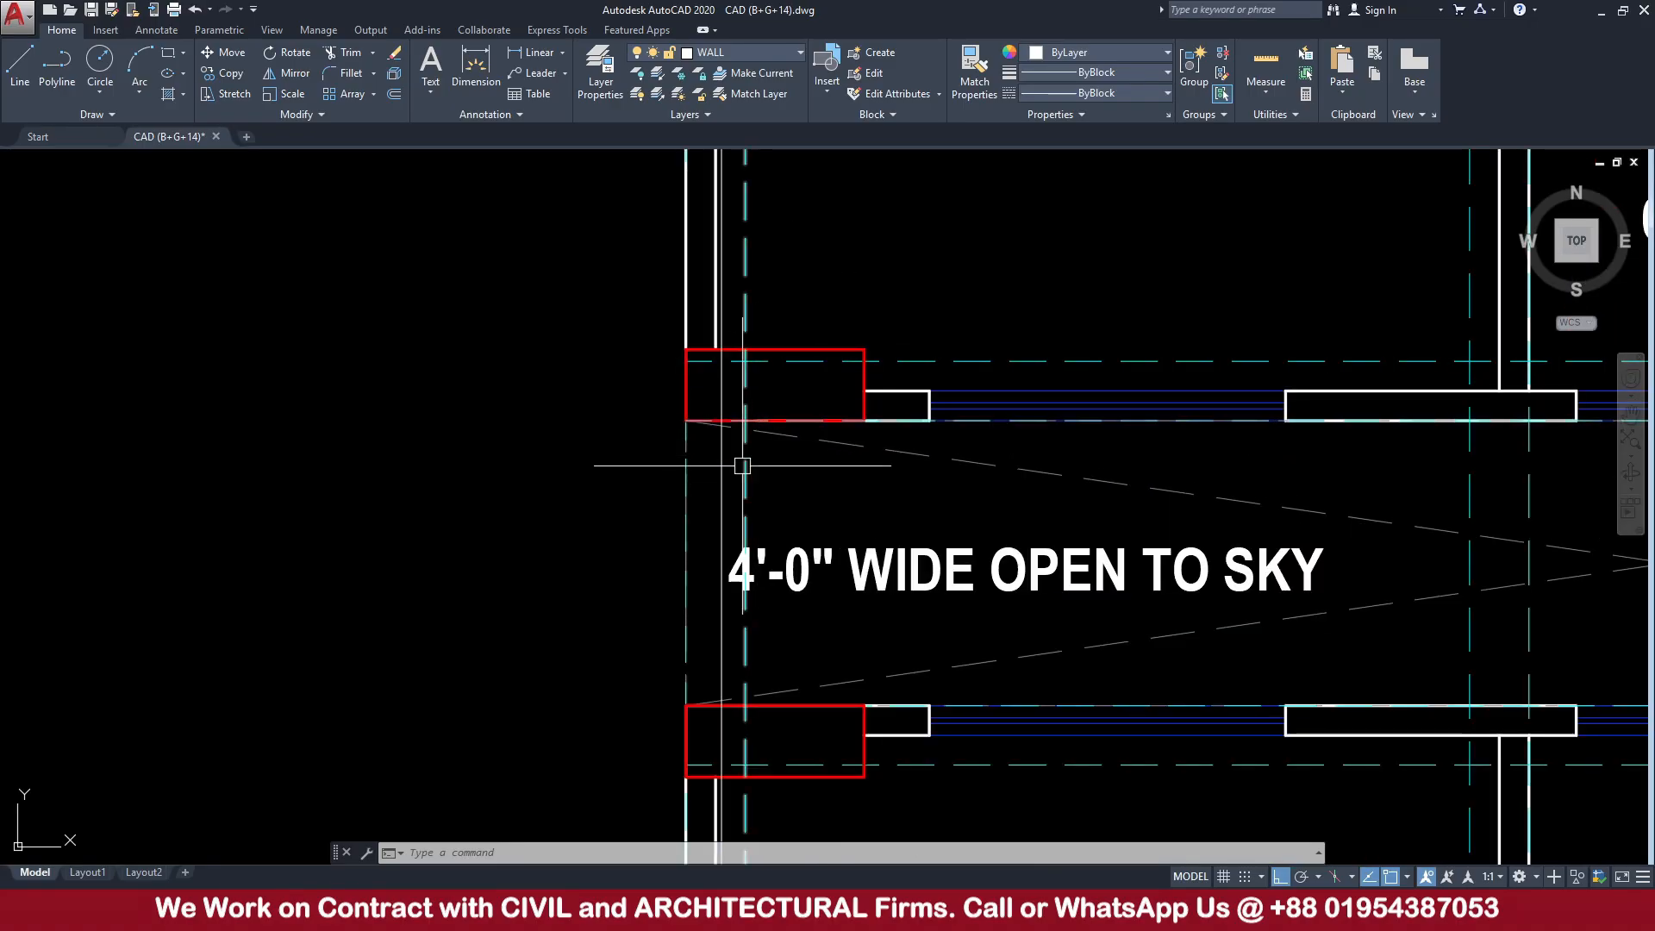
{"action": "left_click", "coordinate": [746, 491]}
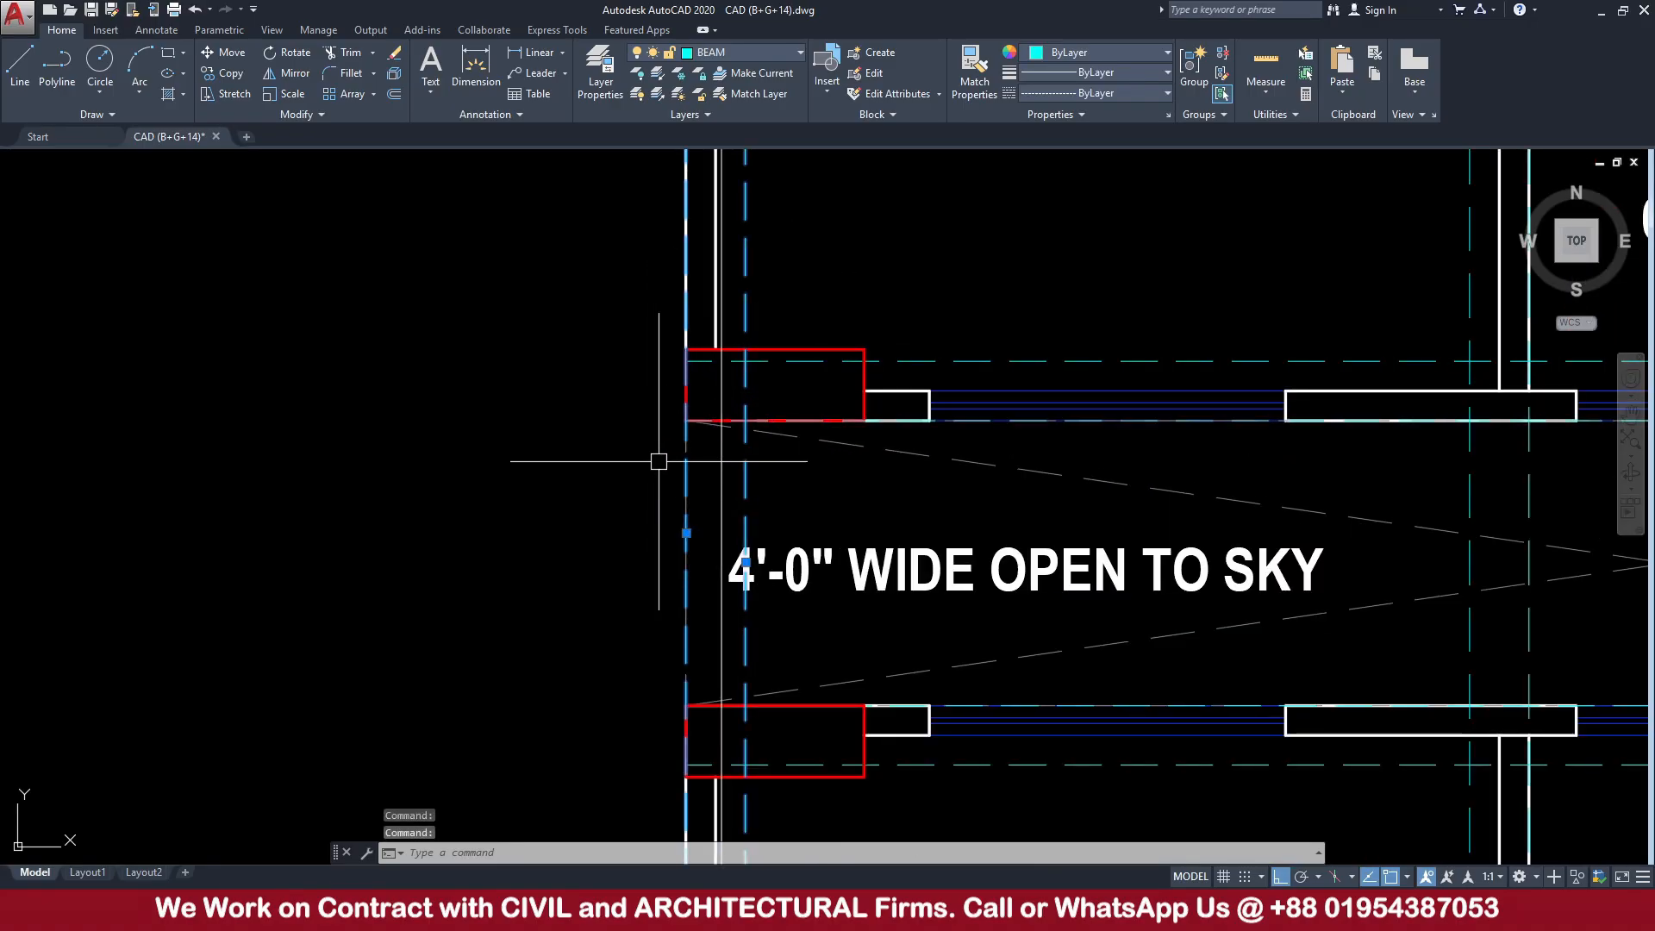
{"action": "scroll", "coordinate": [815, 465], "scroll_direction": "down", "scroll_amount": 3}
{"action": "key", "text": "Escape"}
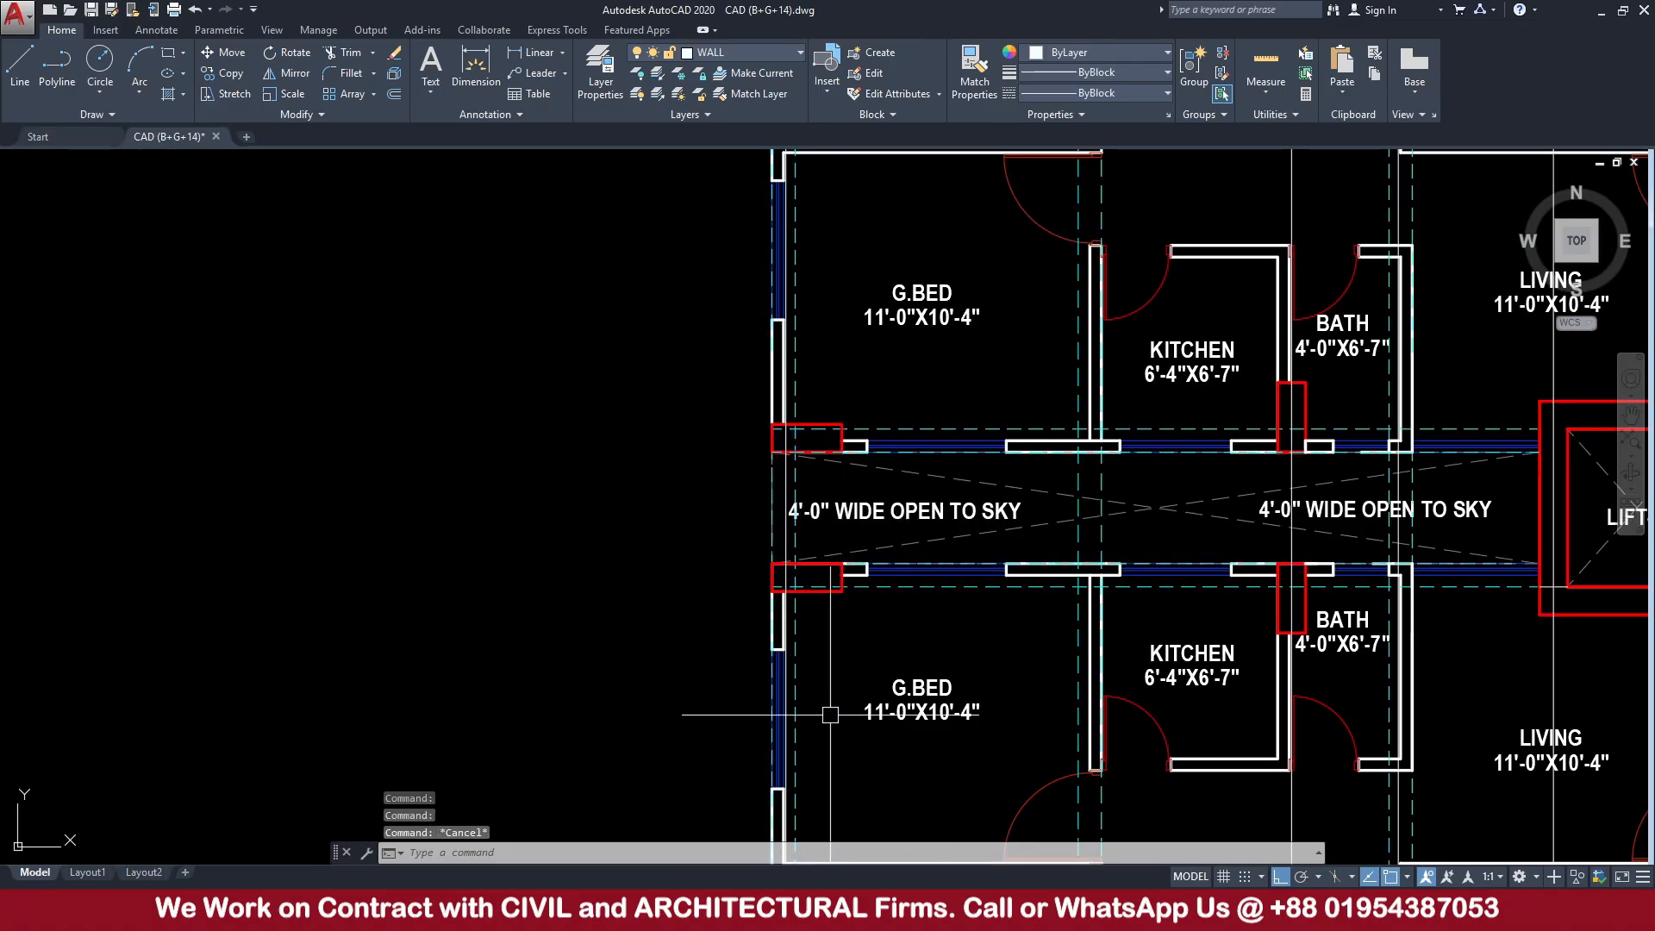
{"action": "scroll", "coordinate": [683, 721], "scroll_direction": "up", "scroll_amount": 1}
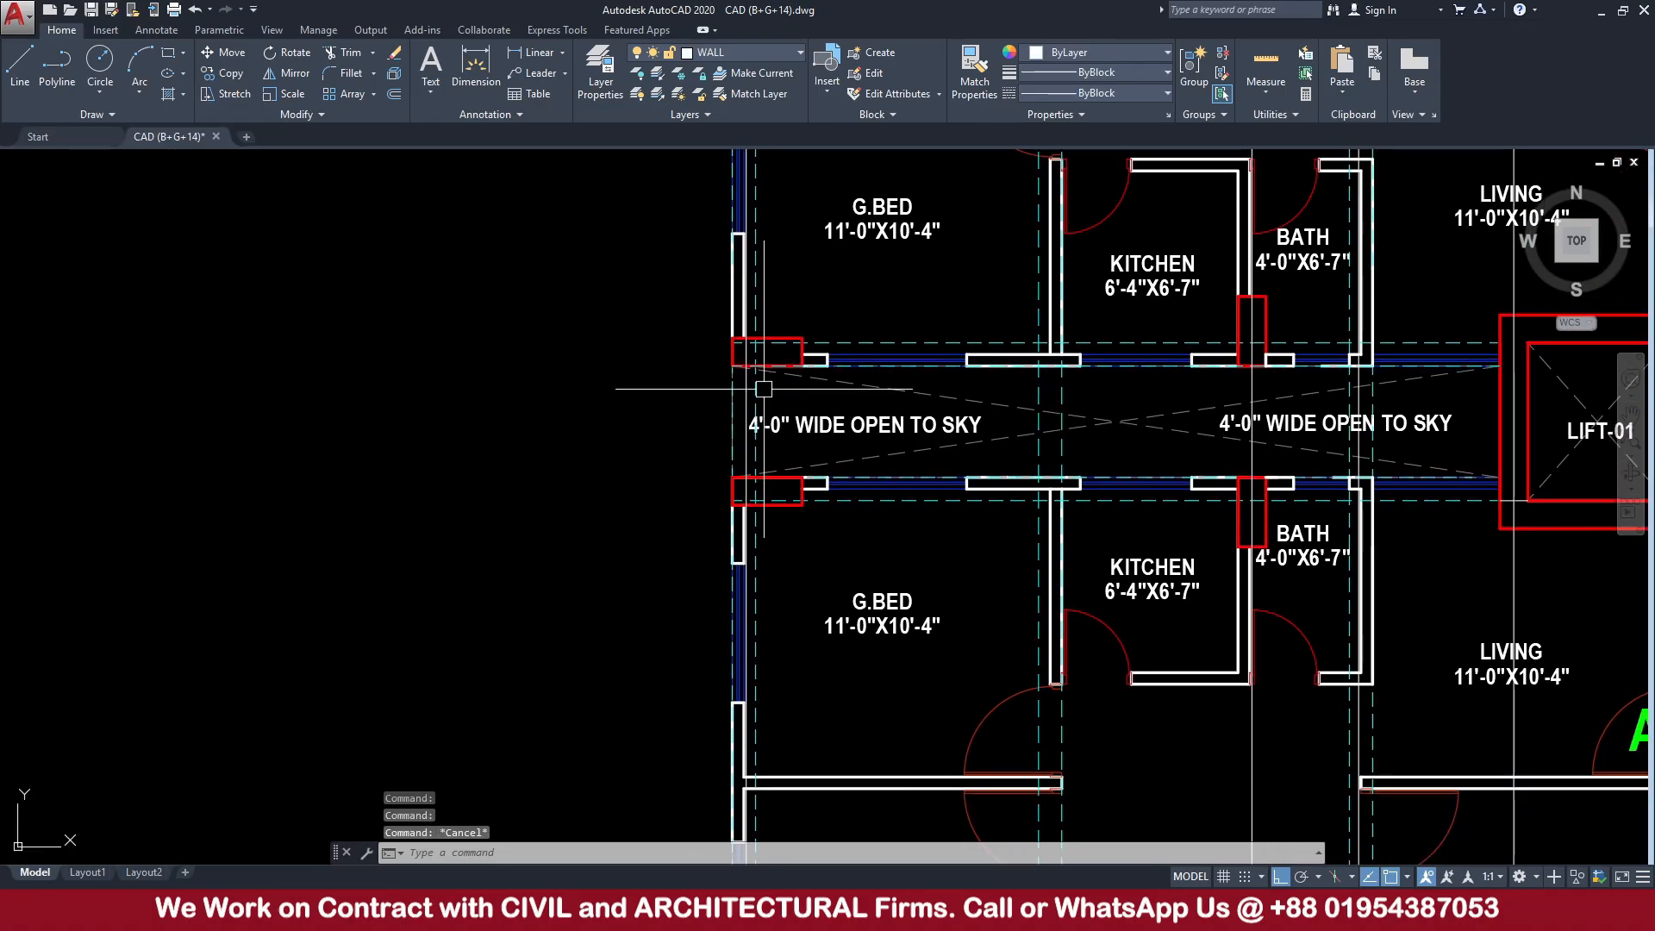
{"action": "scroll", "coordinate": [763, 389], "scroll_direction": "down", "scroll_amount": 3}
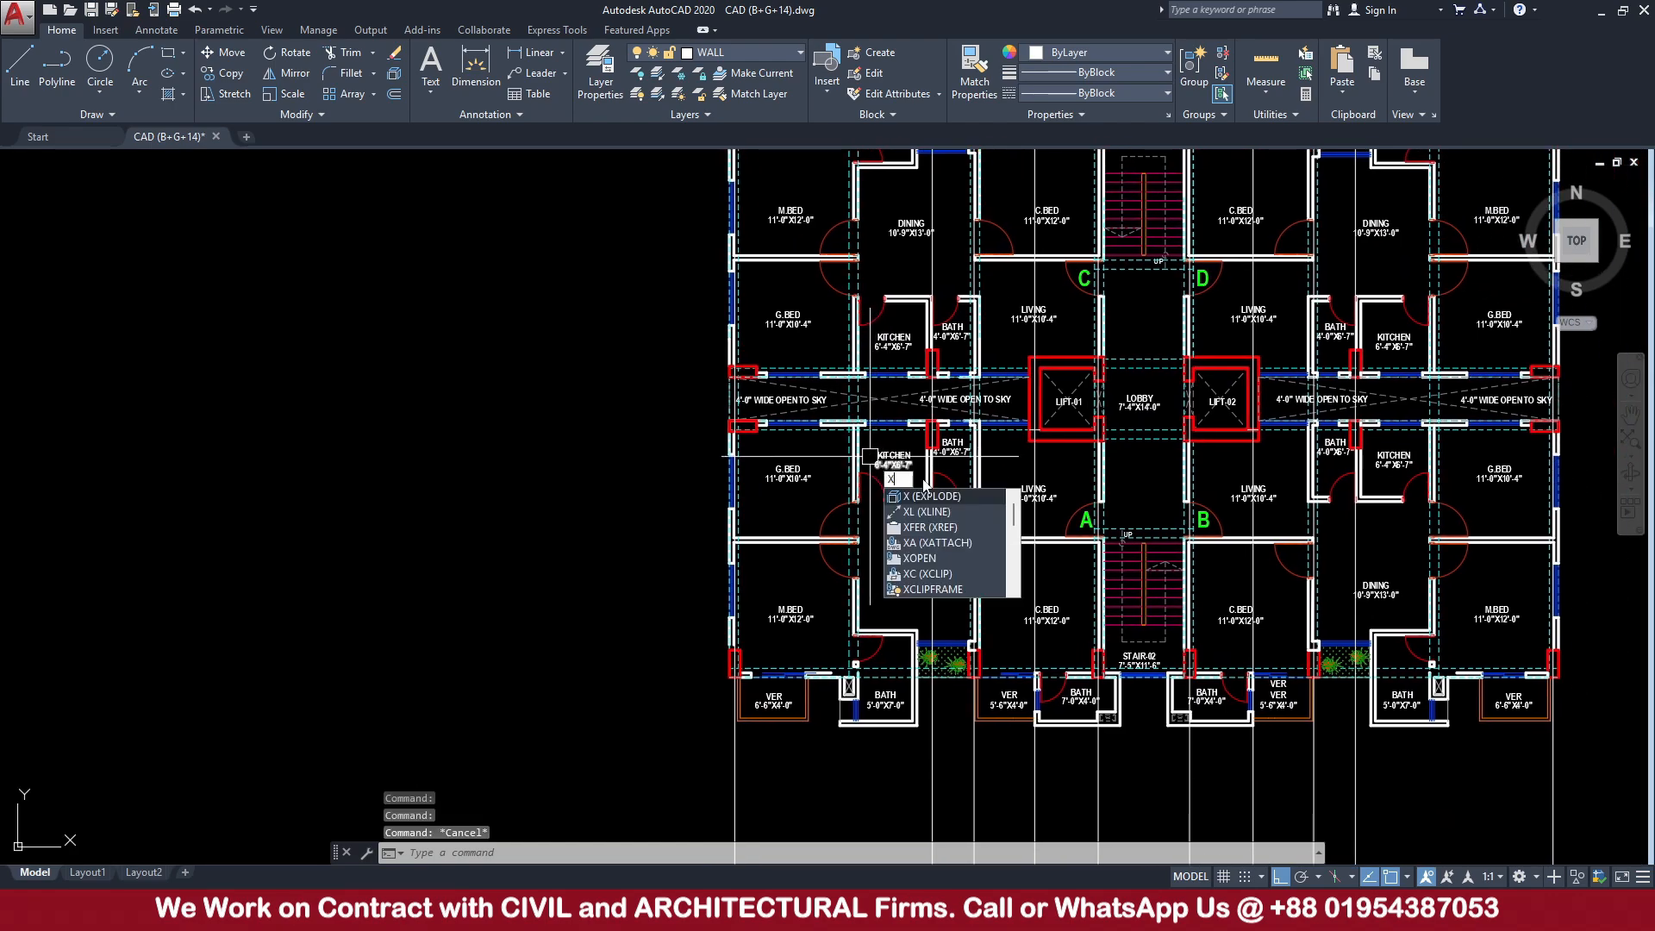
Draw a horizontal construction line through the centre of unit A's outer corner column at the M.BED
{"action": "left_click", "coordinate": [939, 511]}
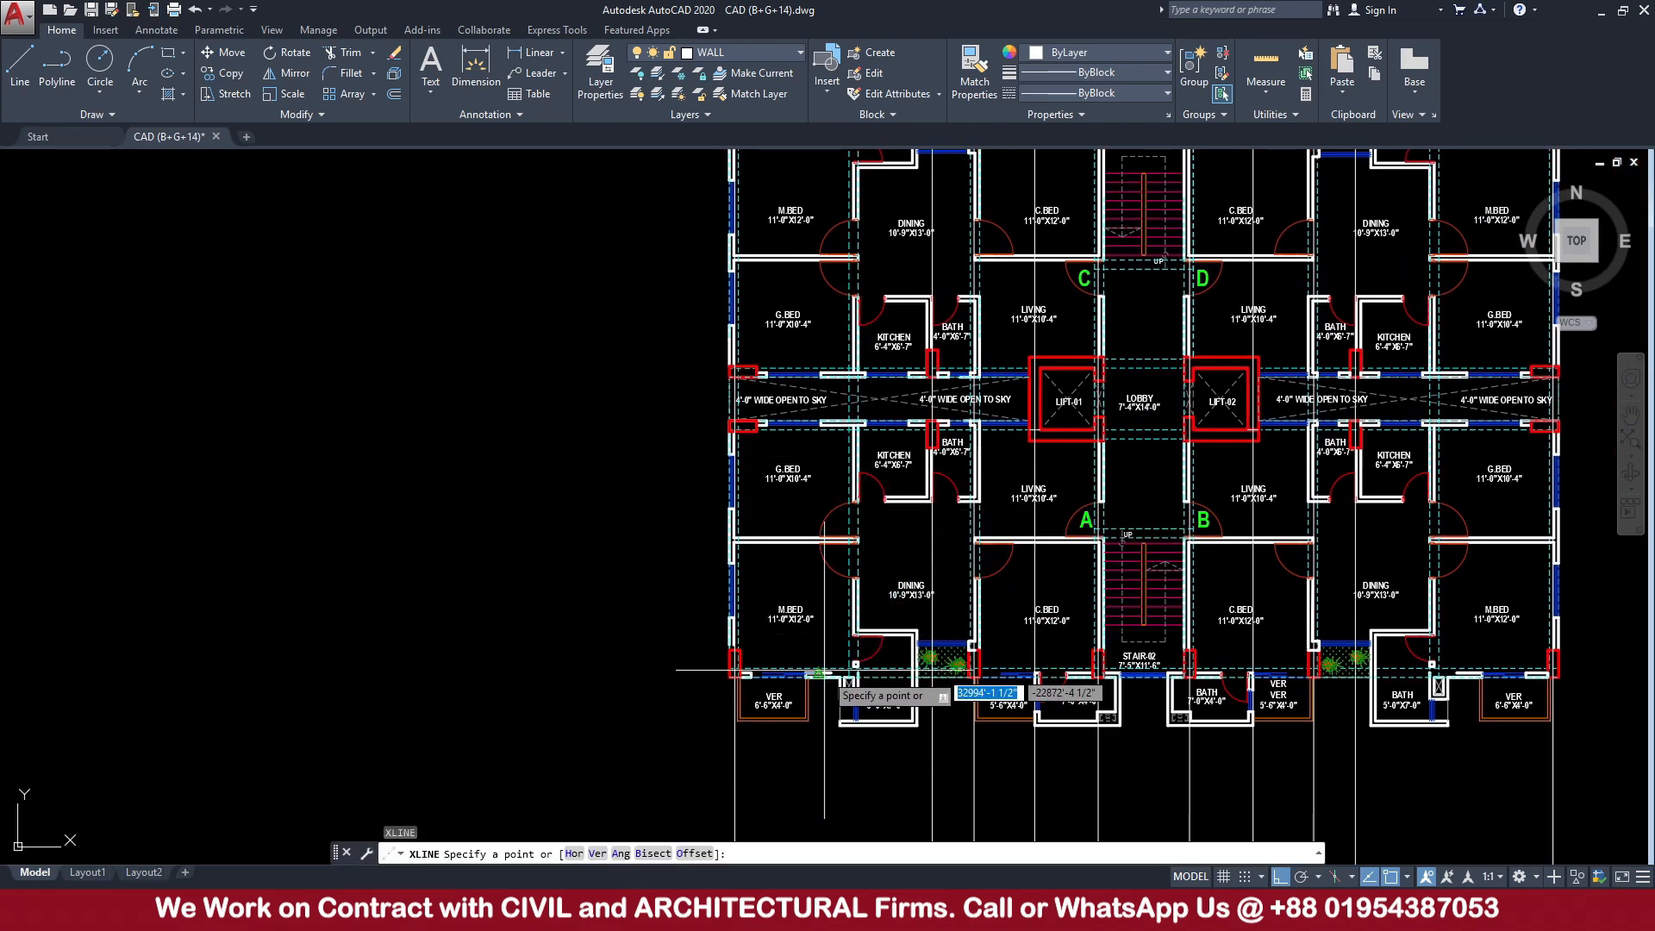
{"action": "scroll", "coordinate": [757, 761], "scroll_direction": "up", "scroll_amount": 4}
{"action": "scroll", "coordinate": [758, 760], "scroll_direction": "up", "scroll_amount": 2}
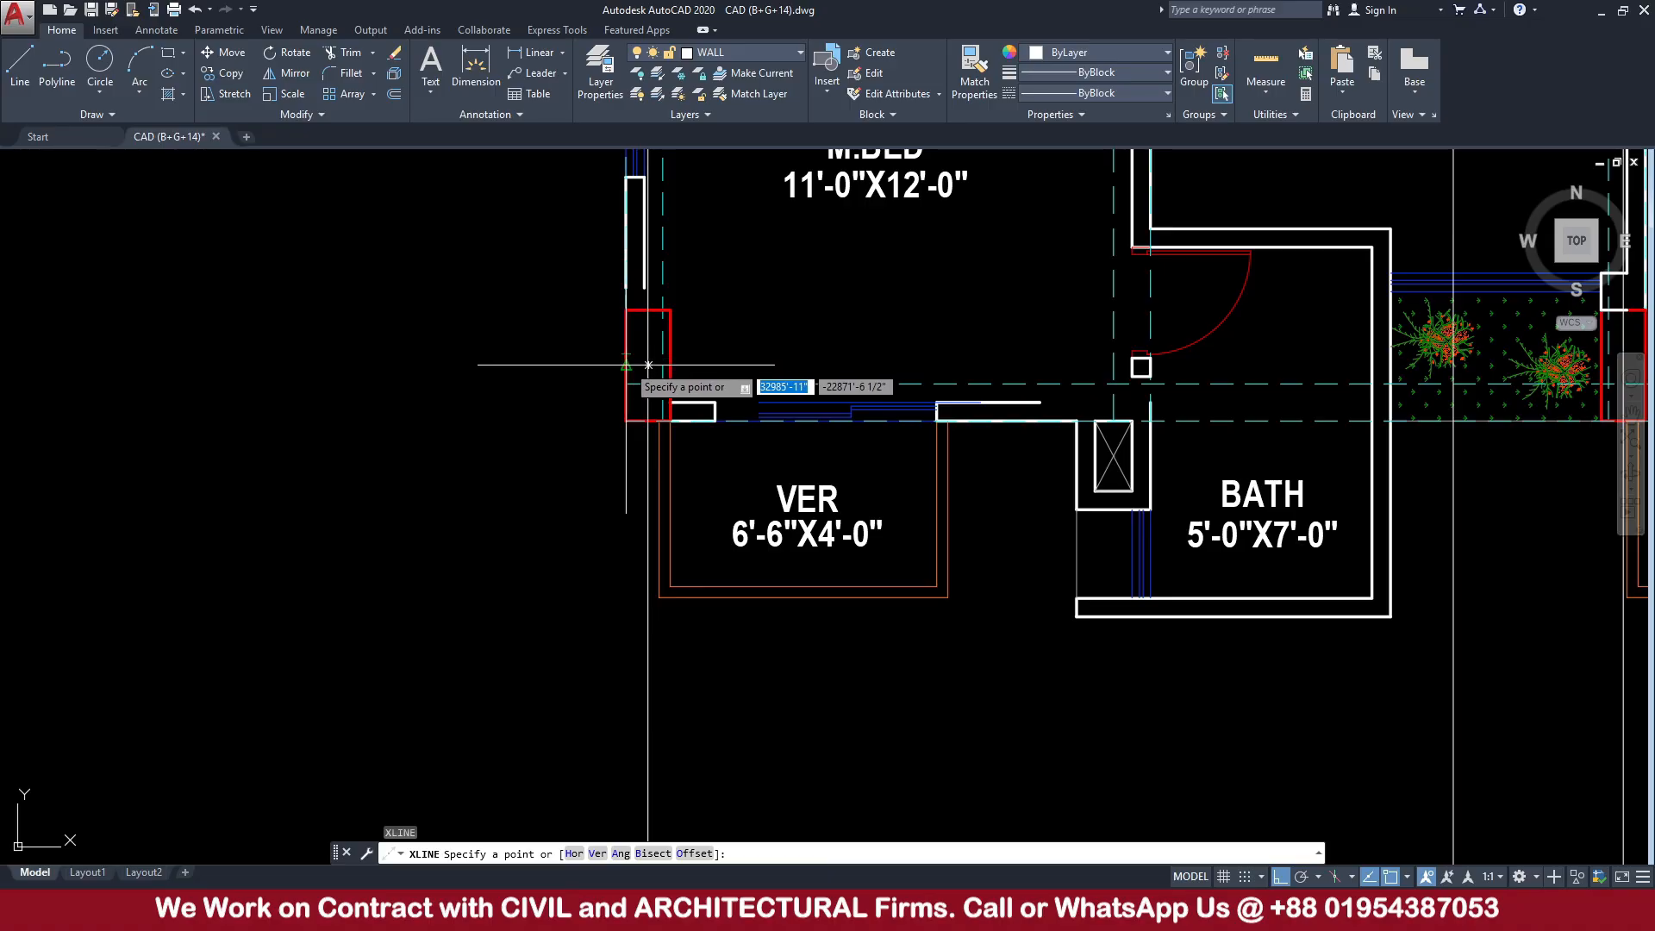
{"action": "left_click", "coordinate": [648, 365]}
{"action": "left_click", "coordinate": [499, 365]}
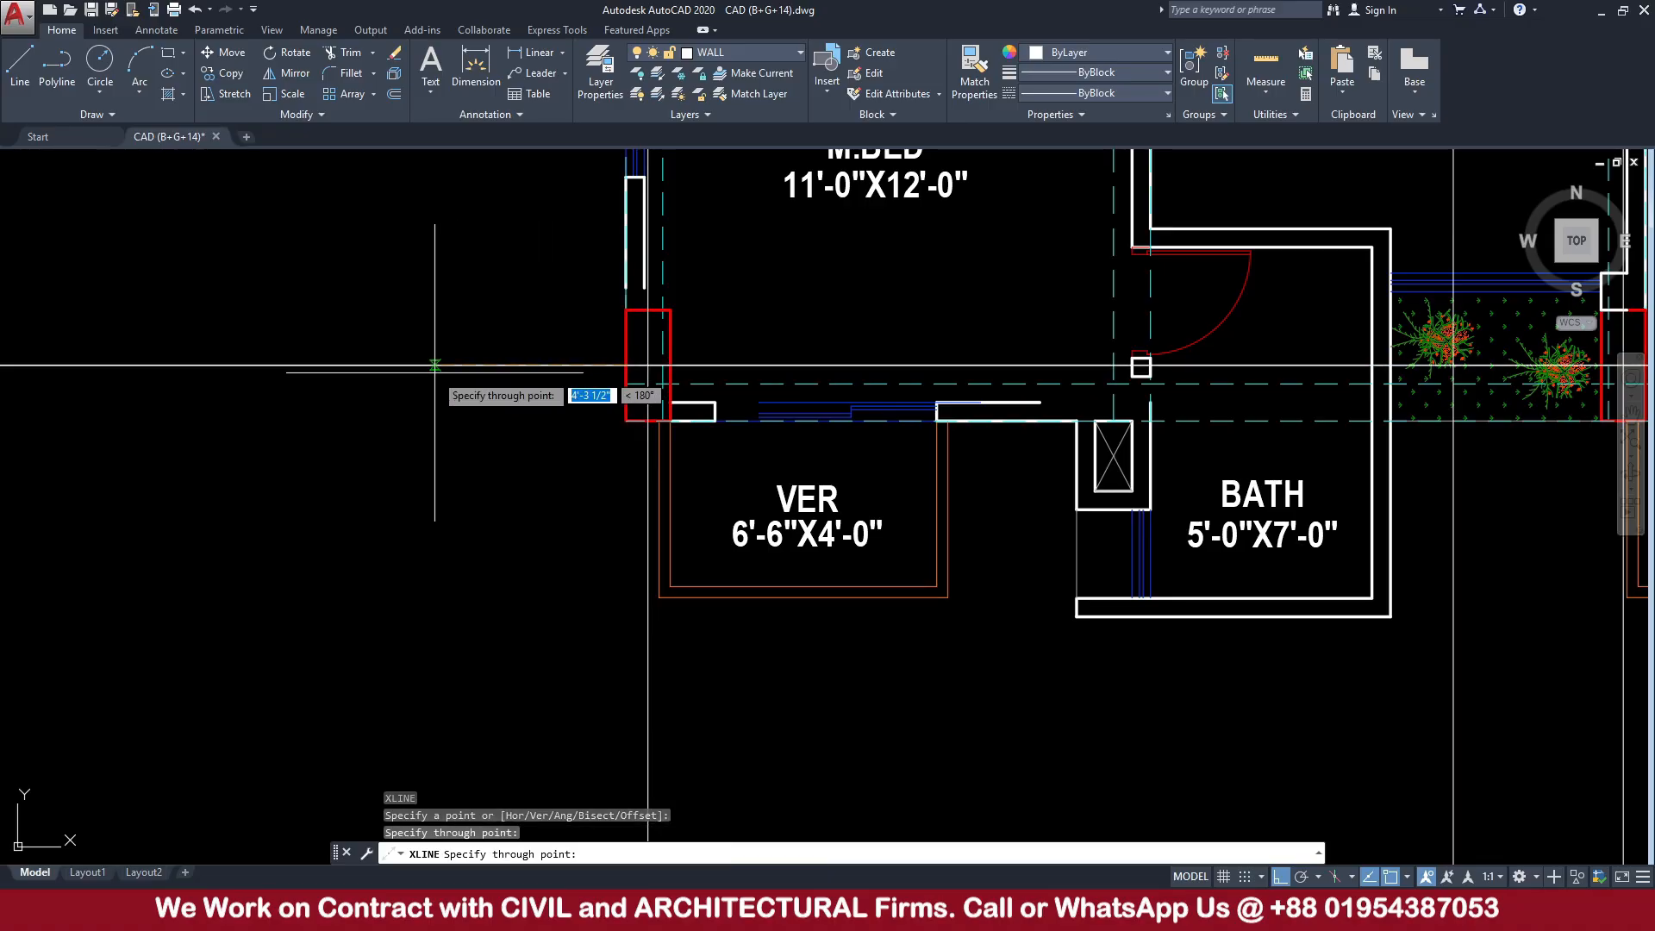
{"action": "key", "text": "Escape"}
Copy the horizontal construction line to the centres of both outer G.BED columns and unit C's outer corner column
{"action": "left_click", "coordinate": [500, 413]}
{"action": "left_click", "coordinate": [475, 350]}
{"action": "type", "text": "co"}
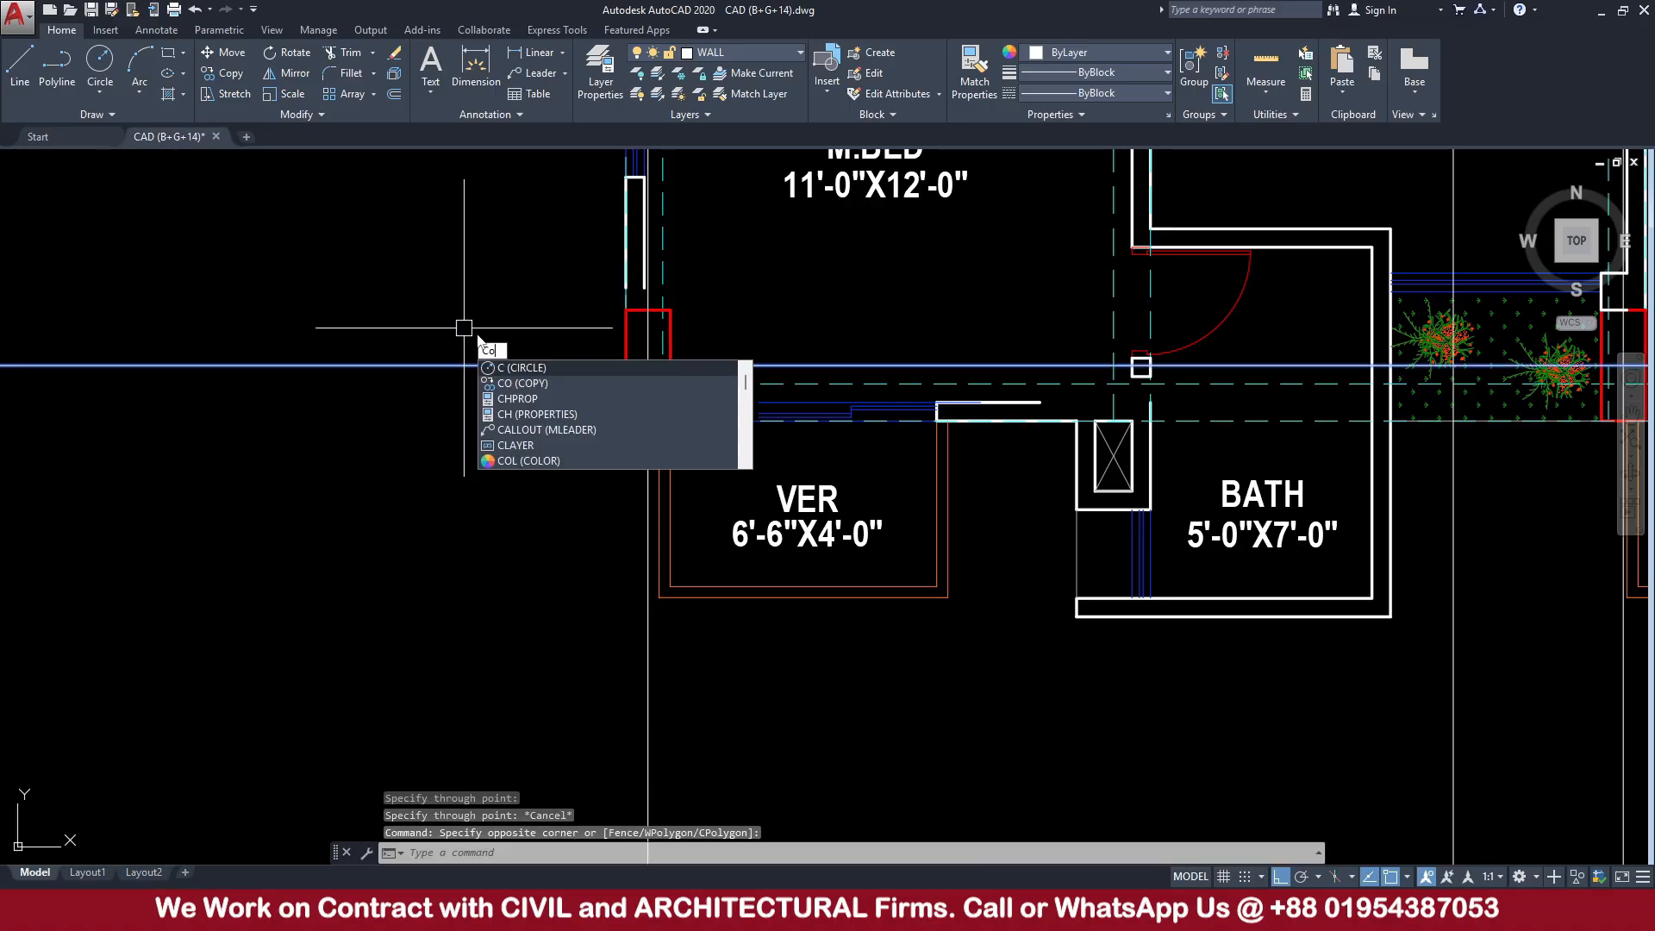
{"action": "key", "text": "Return"}
{"action": "left_click", "coordinate": [648, 365]}
{"action": "left_click", "coordinate": [648, 607]}
{"action": "scroll", "coordinate": [648, 607], "scroll_direction": "down", "scroll_amount": 5}
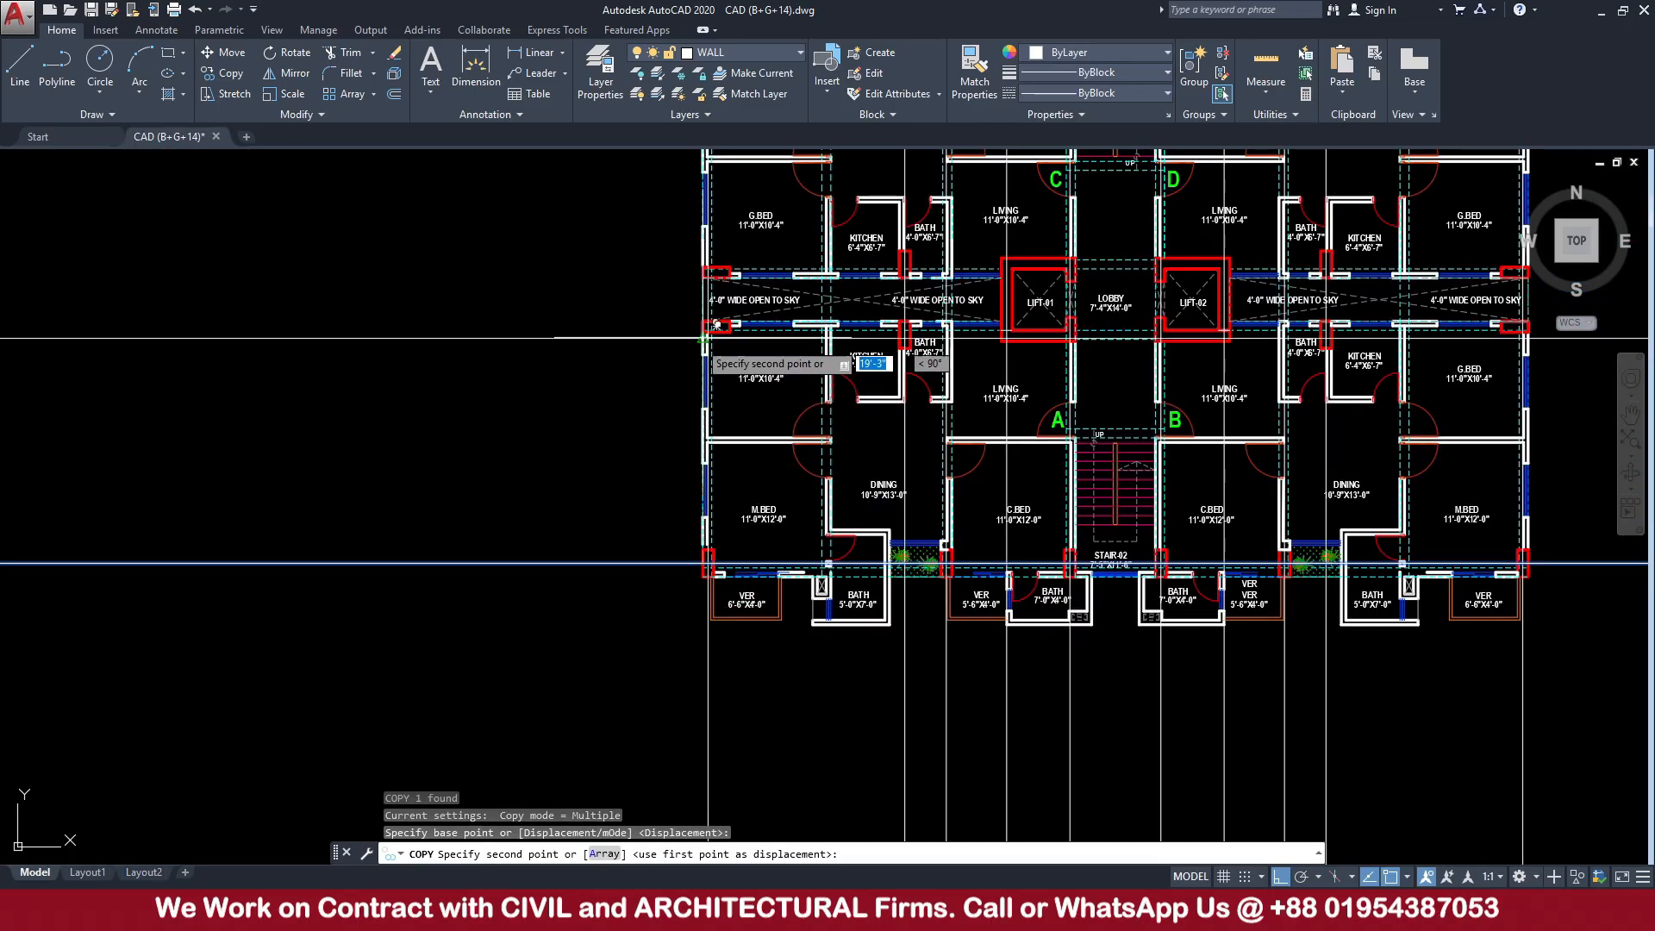
{"action": "scroll", "coordinate": [741, 344], "scroll_direction": "up", "scroll_amount": 5}
{"action": "scroll", "coordinate": [752, 254], "scroll_direction": "up", "scroll_amount": 4}
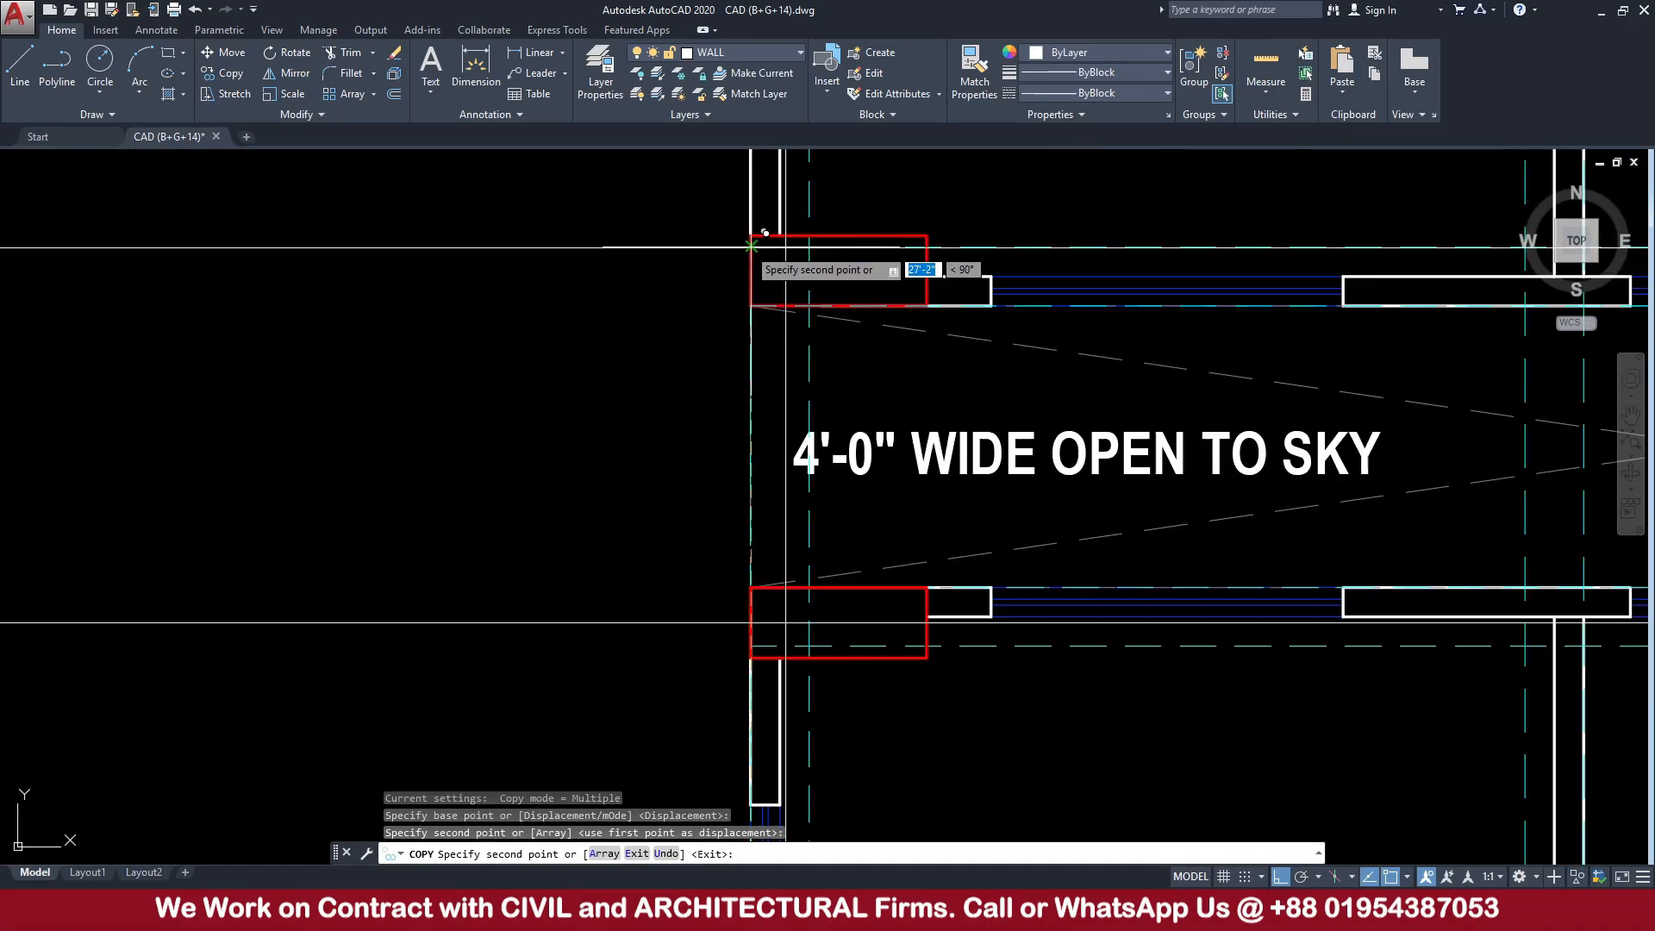
{"action": "scroll", "coordinate": [816, 307], "scroll_direction": "down", "scroll_amount": 6}
{"action": "middle_click_drag", "start_coordinate": [816, 308], "coordinate": [773, 520]}
{"action": "key", "text": "Escape"}
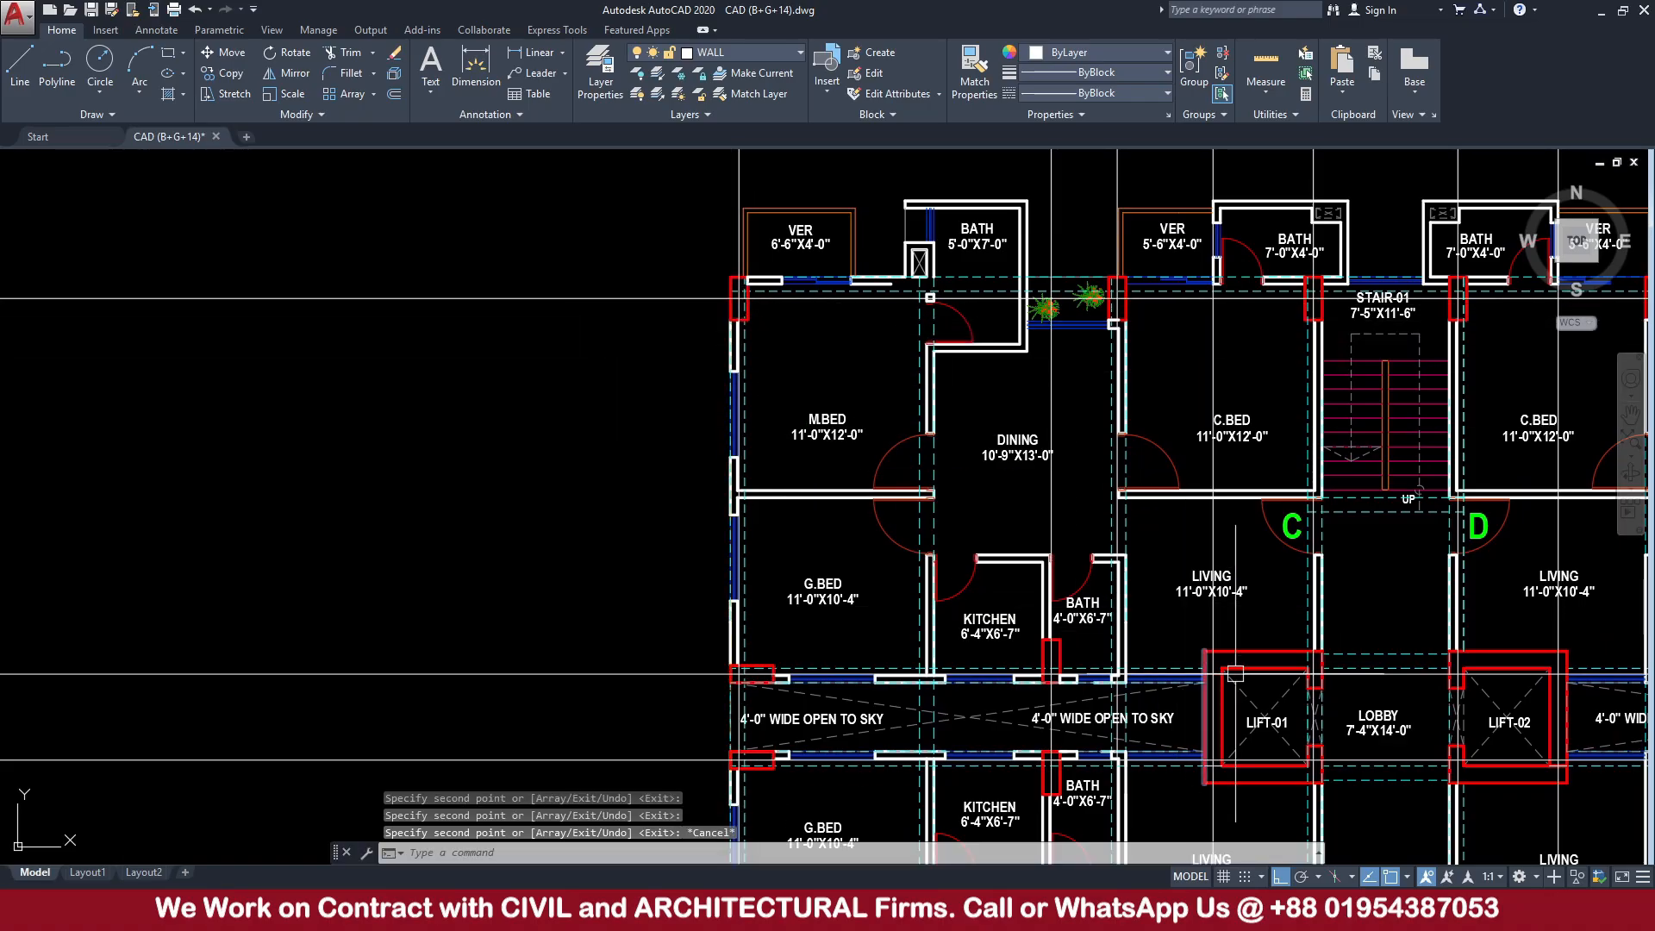
Compare the horizontal construction lines through the G.BED columns with the kitchen-bath columns and the LIFT-01 walls
{"action": "middle_click_drag", "start_coordinate": [1266, 722], "coordinate": [1097, 457]}
{"action": "scroll", "coordinate": [1103, 483], "scroll_direction": "up", "scroll_amount": 4}
{"action": "scroll", "coordinate": [1103, 488], "scroll_direction": "down", "scroll_amount": 2}
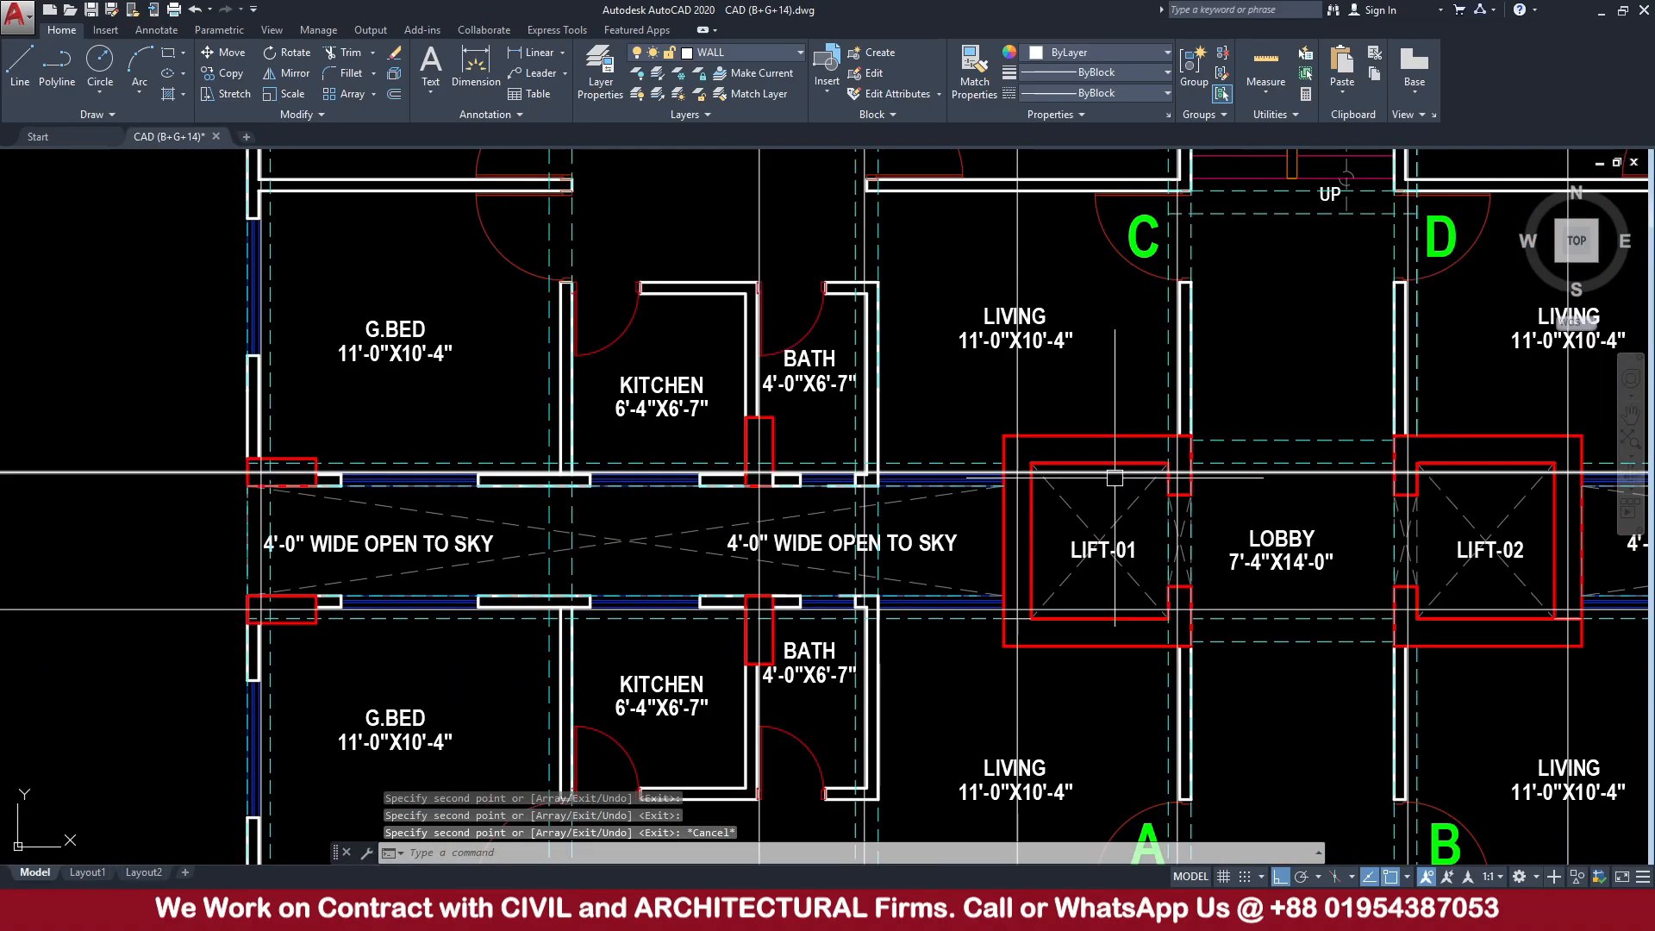
{"action": "left_click", "coordinate": [1115, 471]}
{"action": "left_click", "coordinate": [1092, 610]}
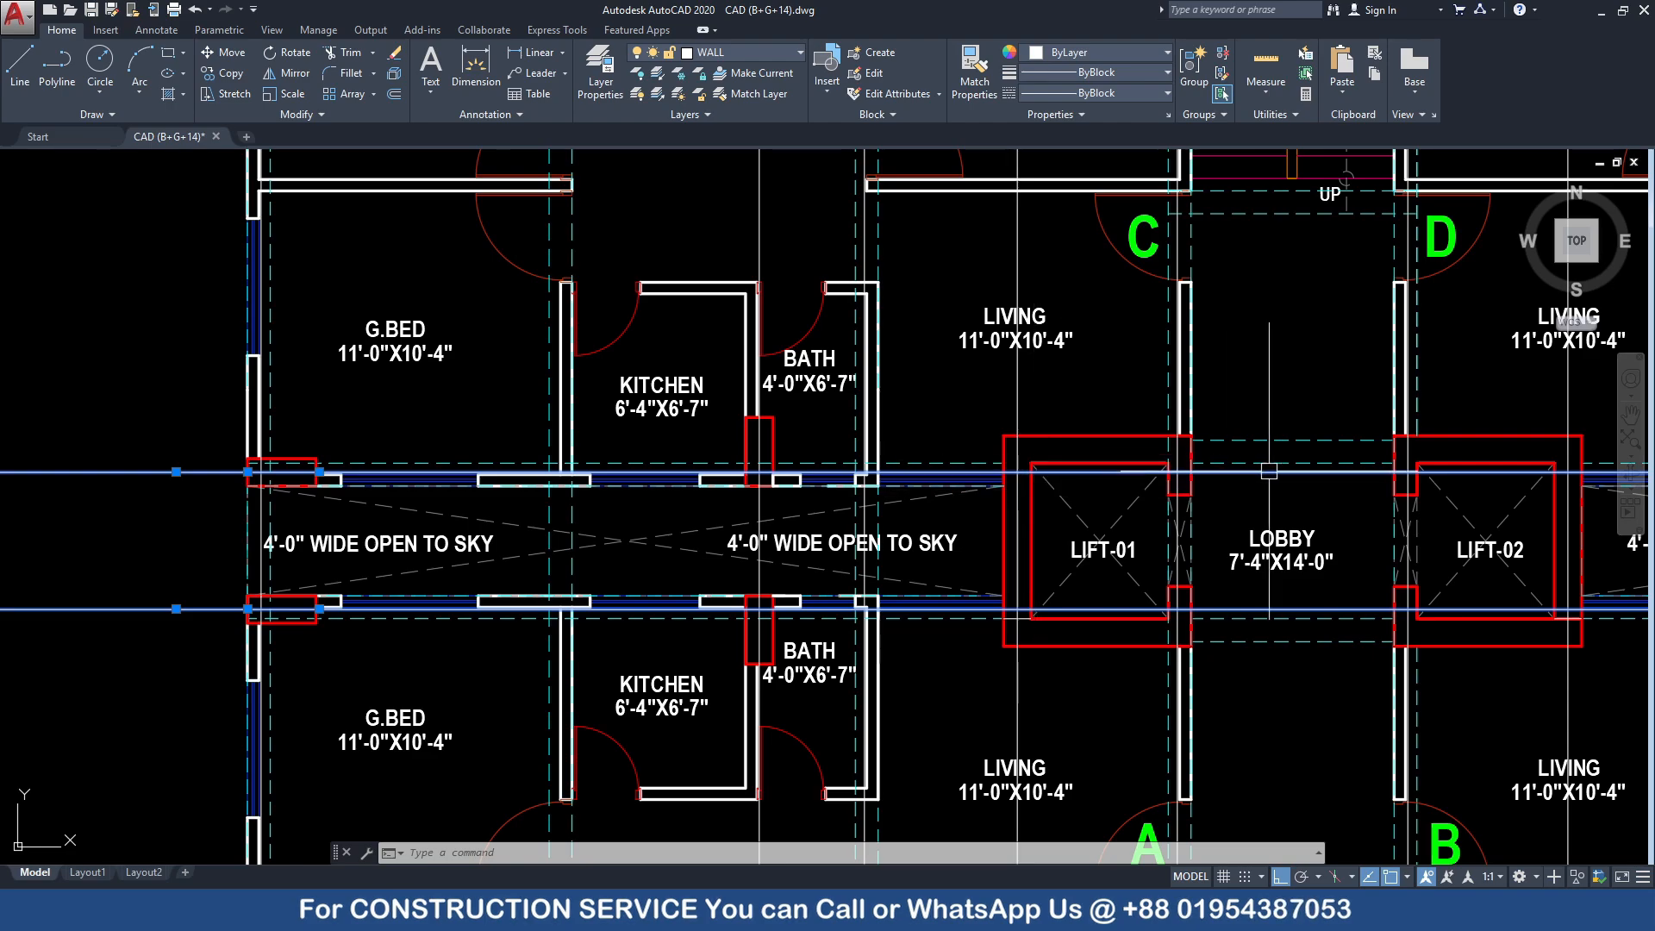
{"action": "middle_click_drag", "start_coordinate": [1256, 471], "coordinate": [1126, 453]}
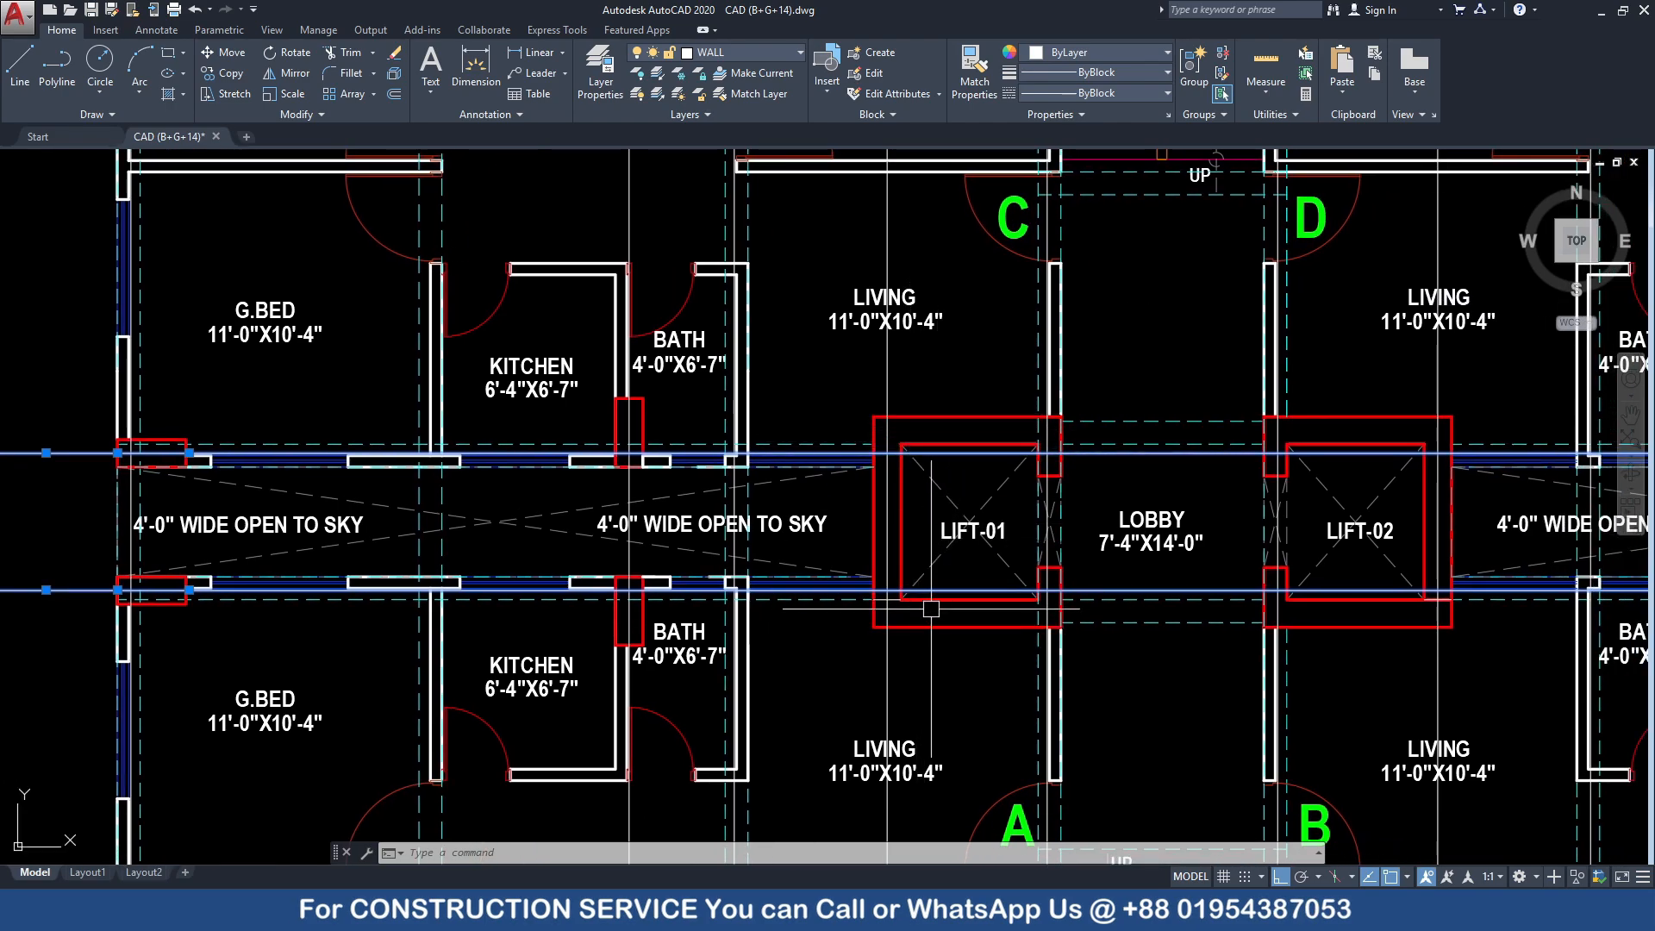
{"action": "middle_click_drag", "start_coordinate": [229, 427], "coordinate": [343, 427]}
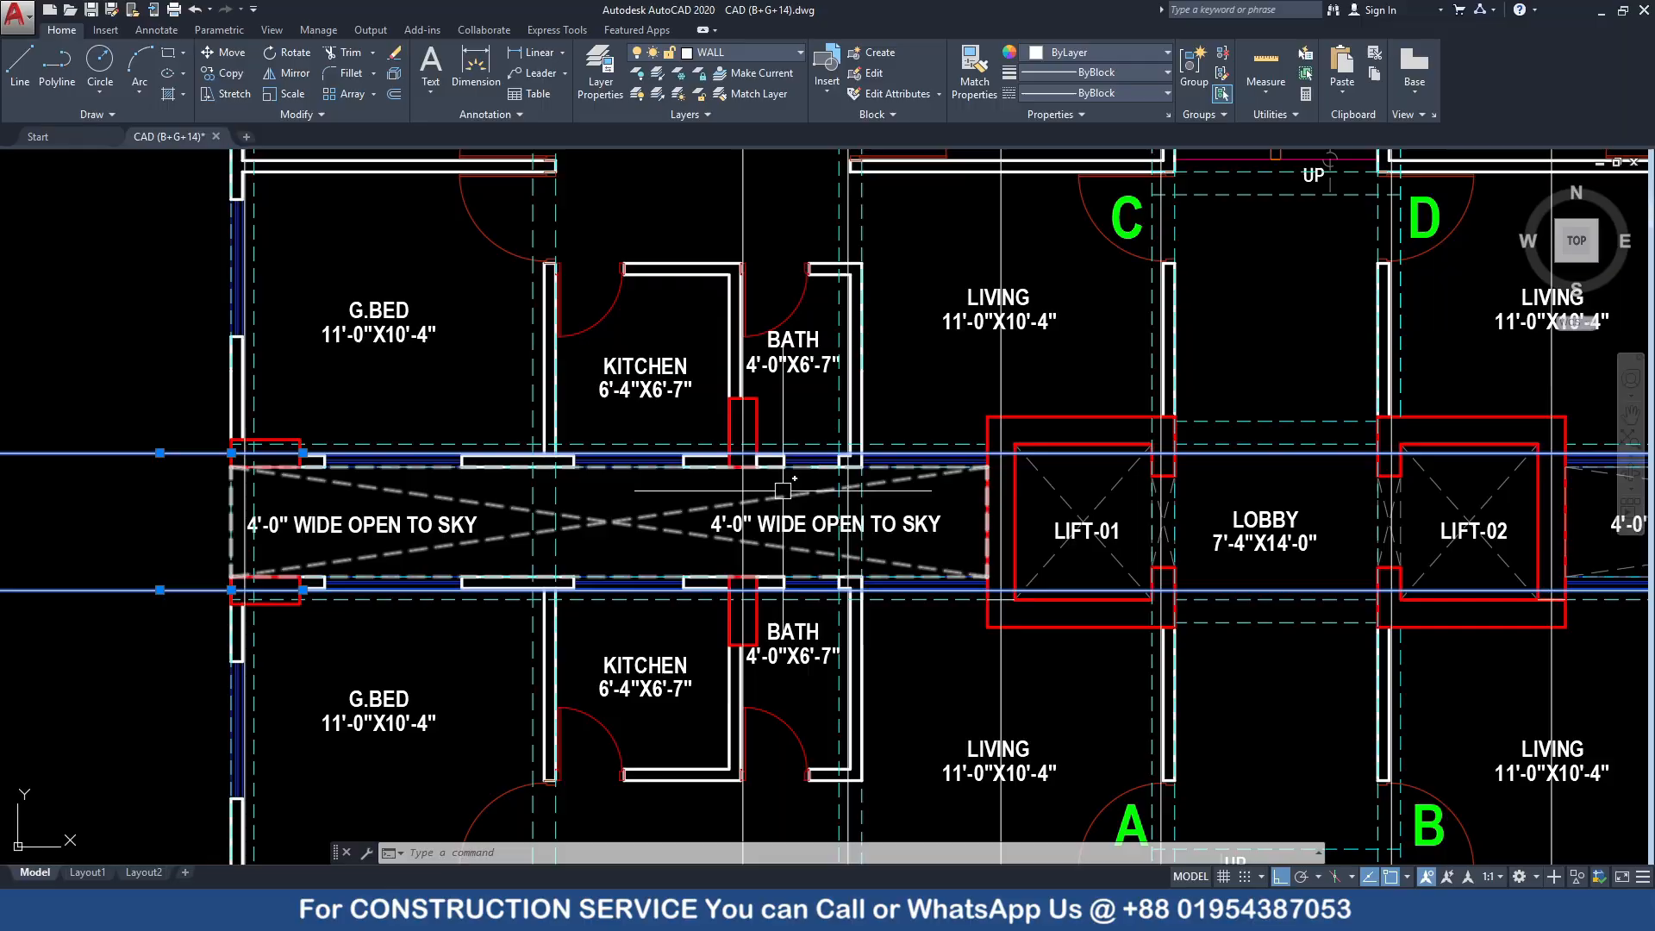
{"action": "scroll", "coordinate": [743, 430], "scroll_direction": "up", "scroll_amount": 2}
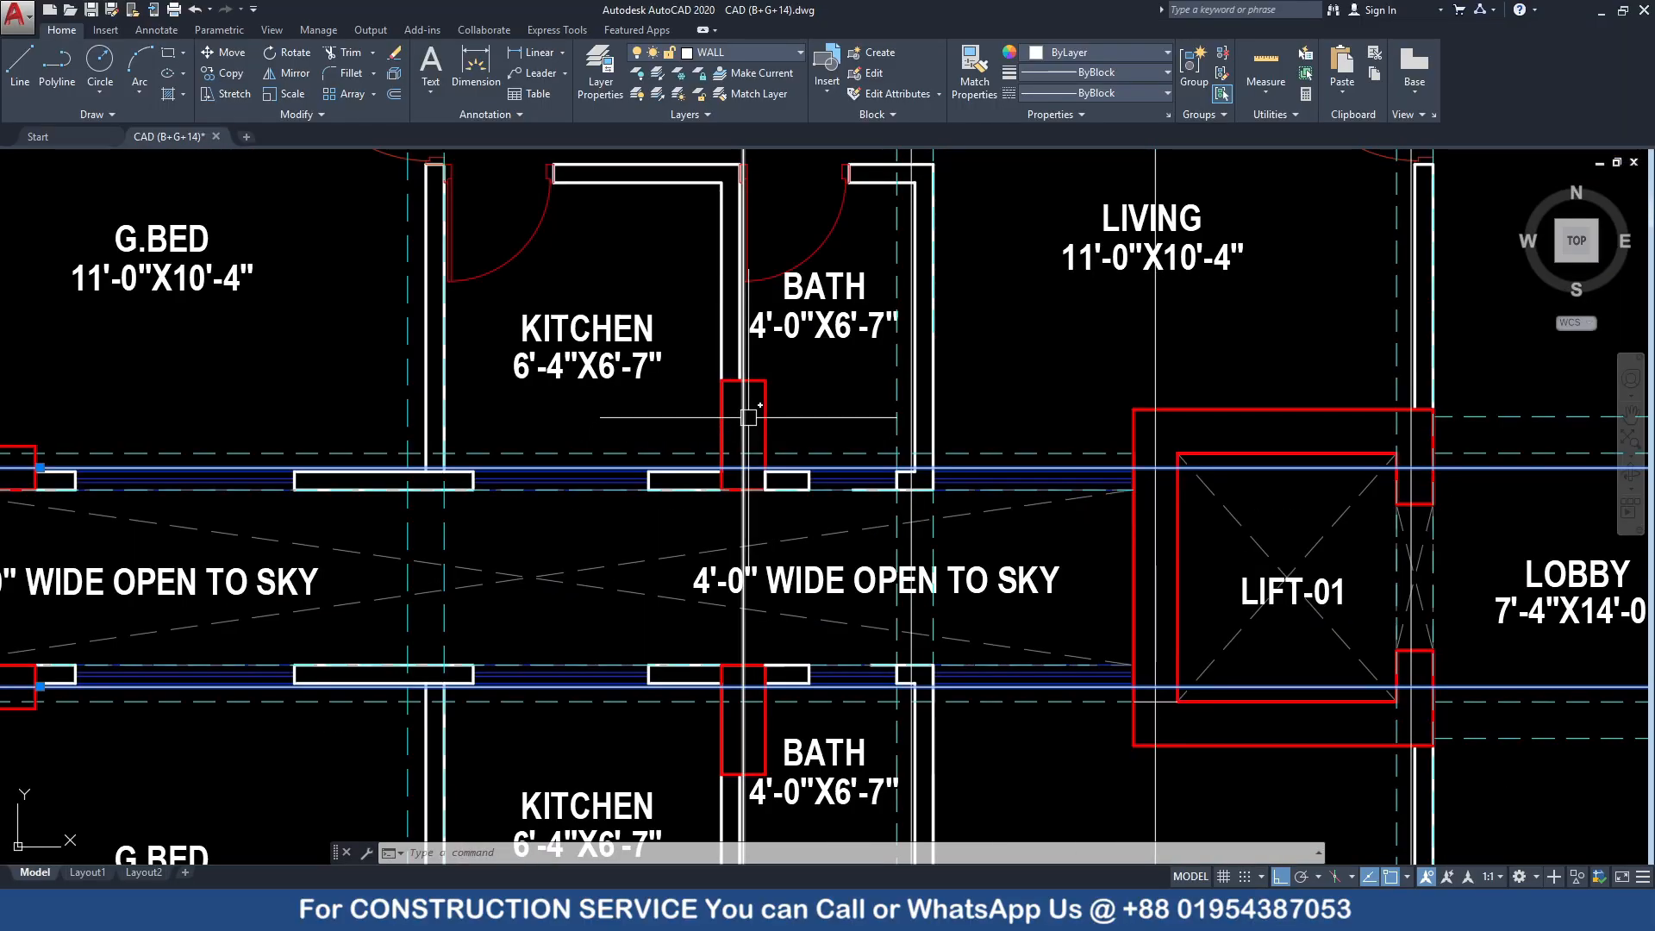
{"action": "mouse_move", "coordinate": [757, 385]}
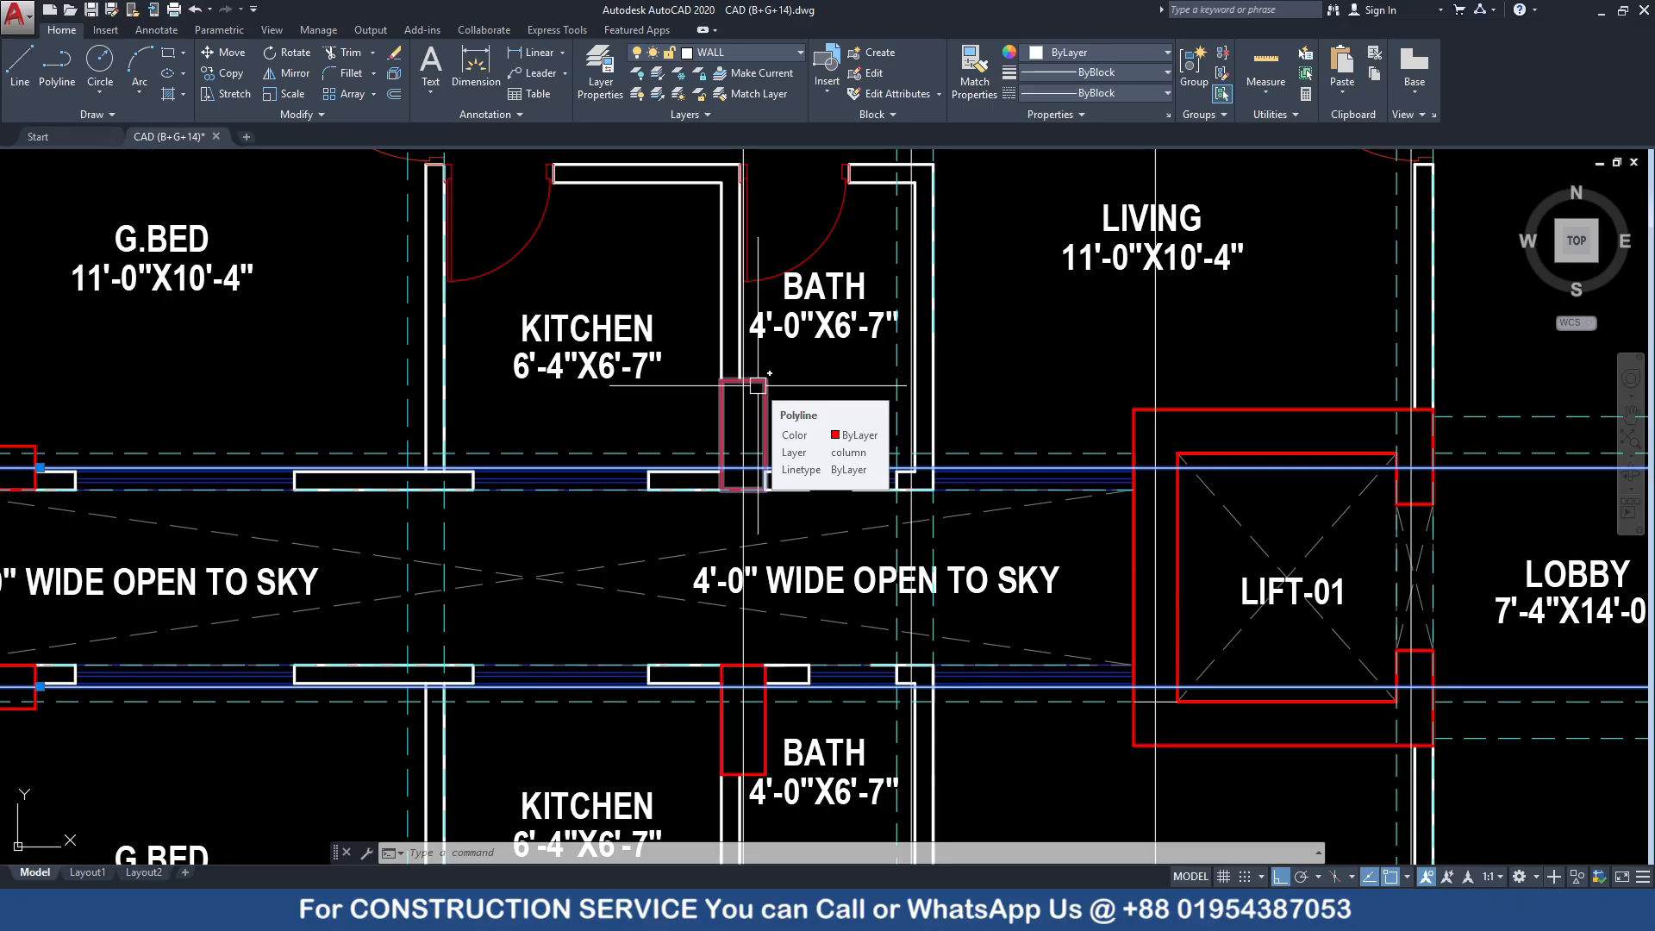
{"action": "scroll", "coordinate": [912, 451], "scroll_direction": "down", "scroll_amount": 2}
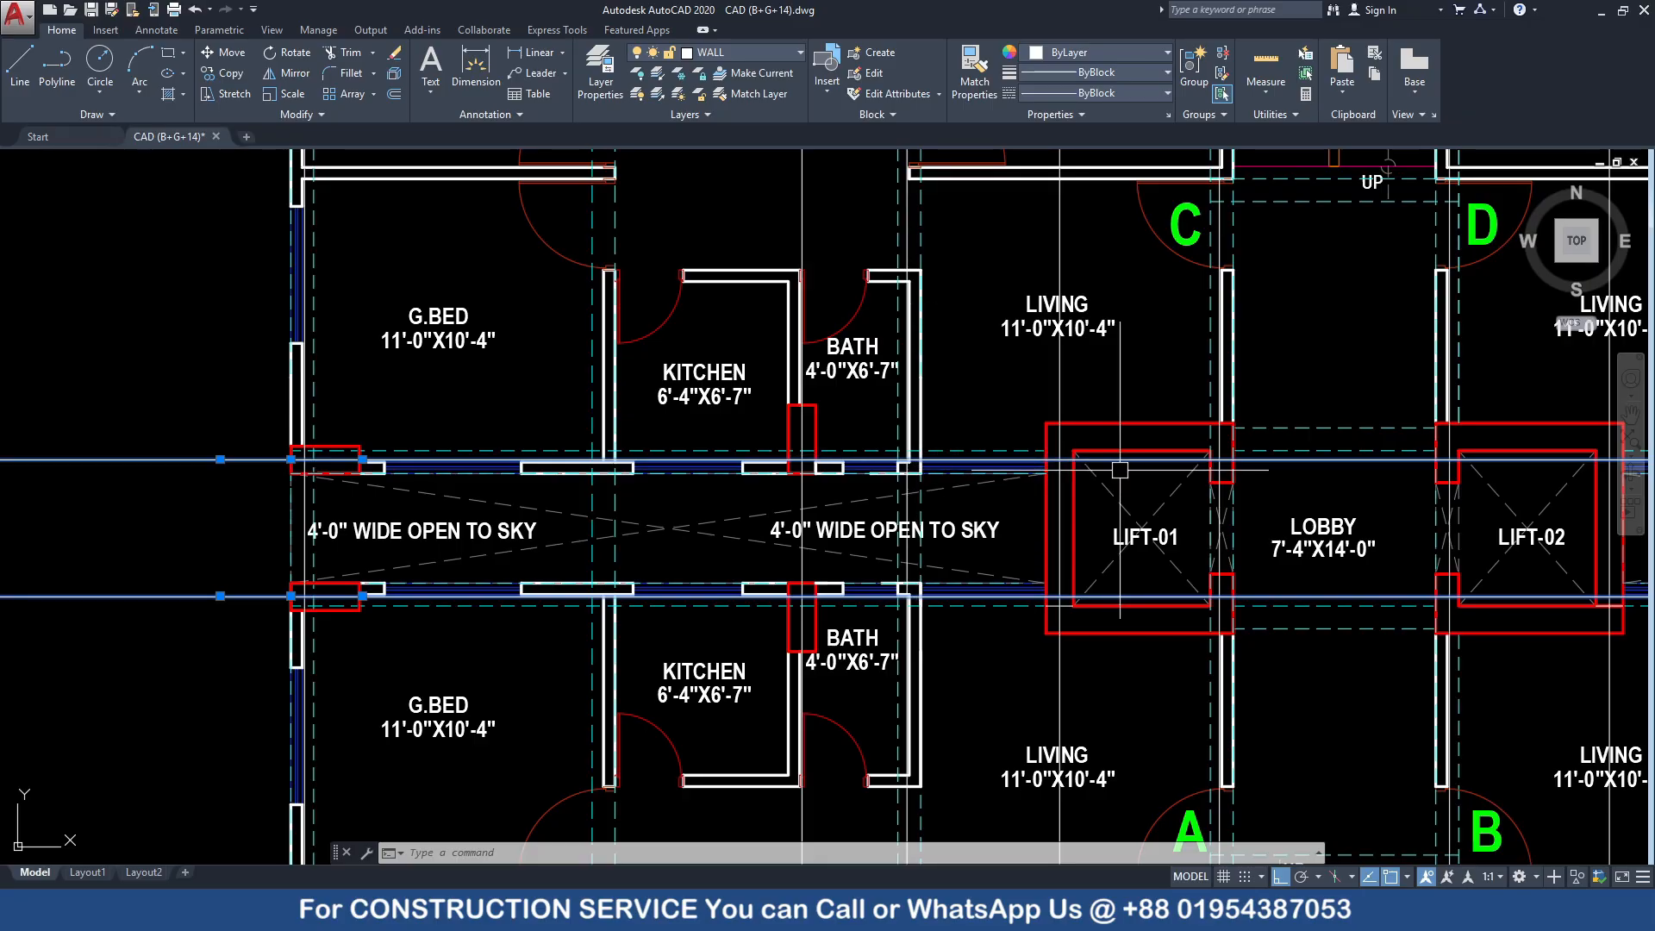
{"action": "scroll", "coordinate": [1120, 470], "scroll_direction": "up", "scroll_amount": 2}
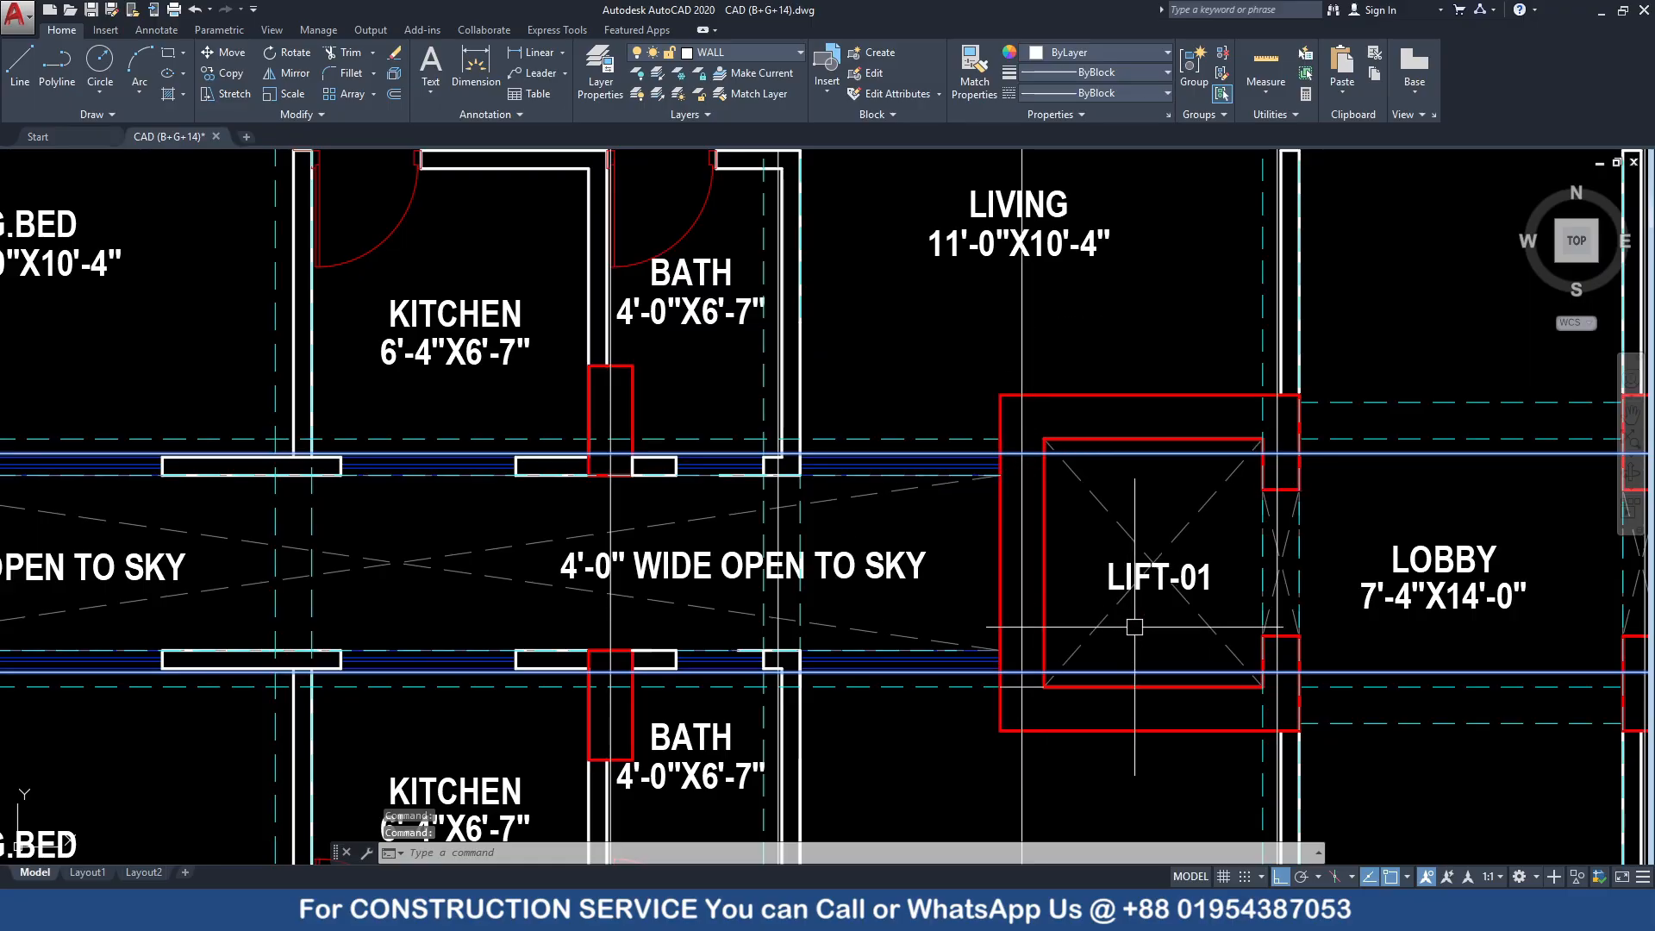
{"action": "key", "text": "Escape"}
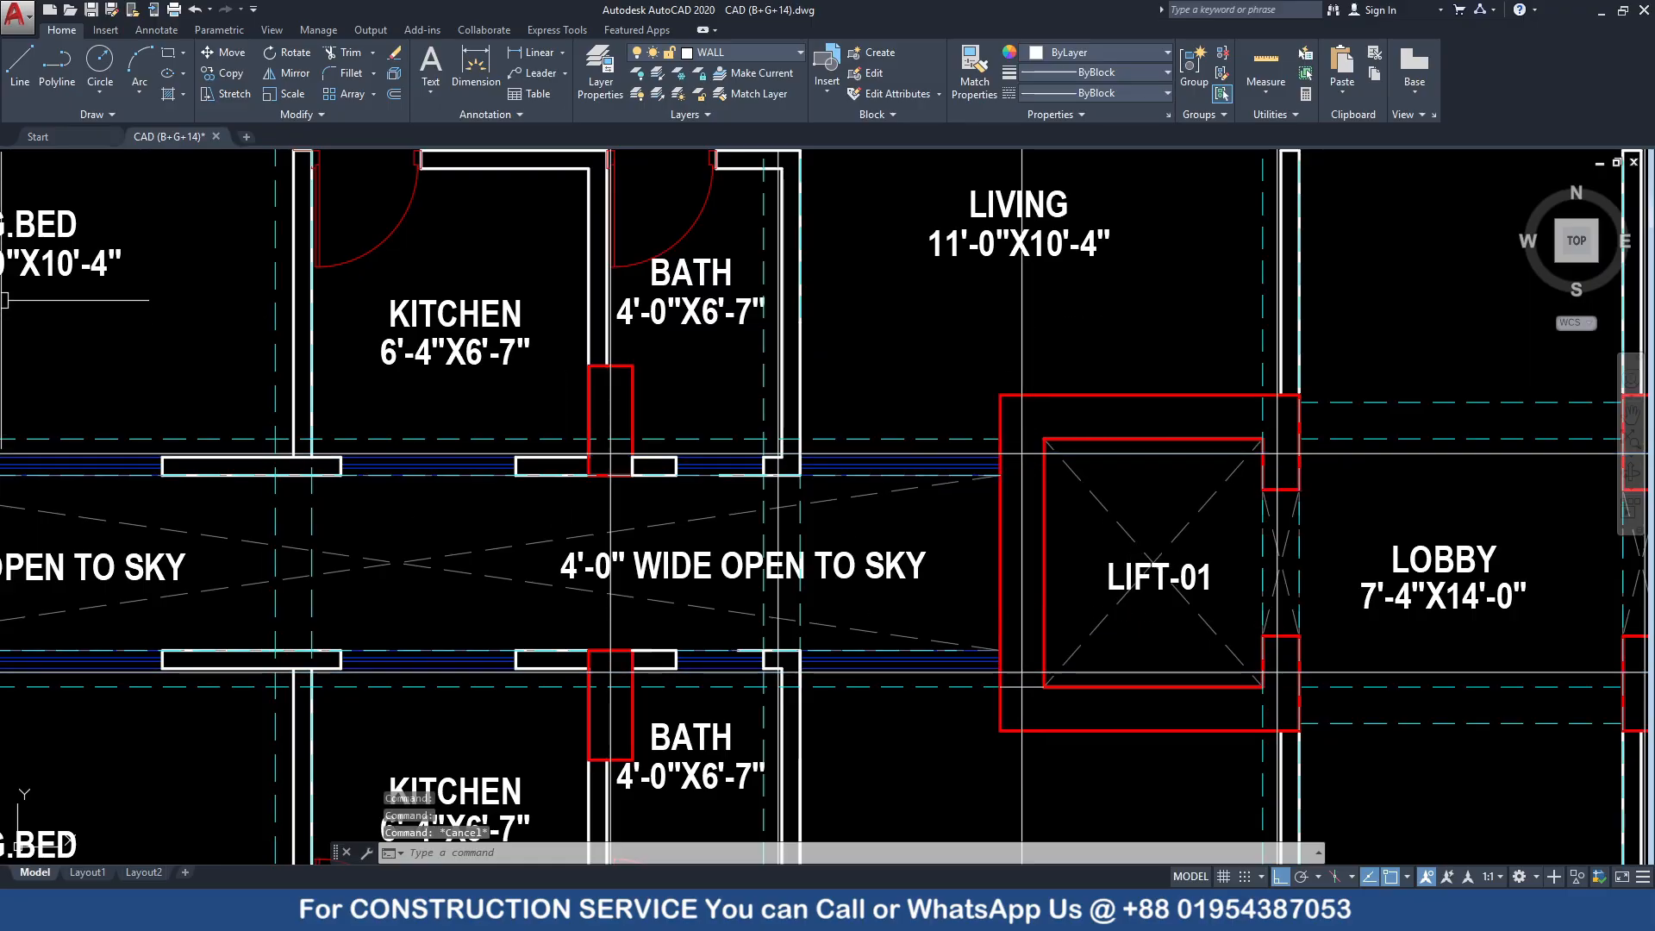
Draw short vertical lines across the upper and lower LIFT-01 walls, from the inner corners to the outer wall faces
{"action": "left_click", "coordinate": [19, 63]}
{"action": "left_click", "coordinate": [1000, 439]}
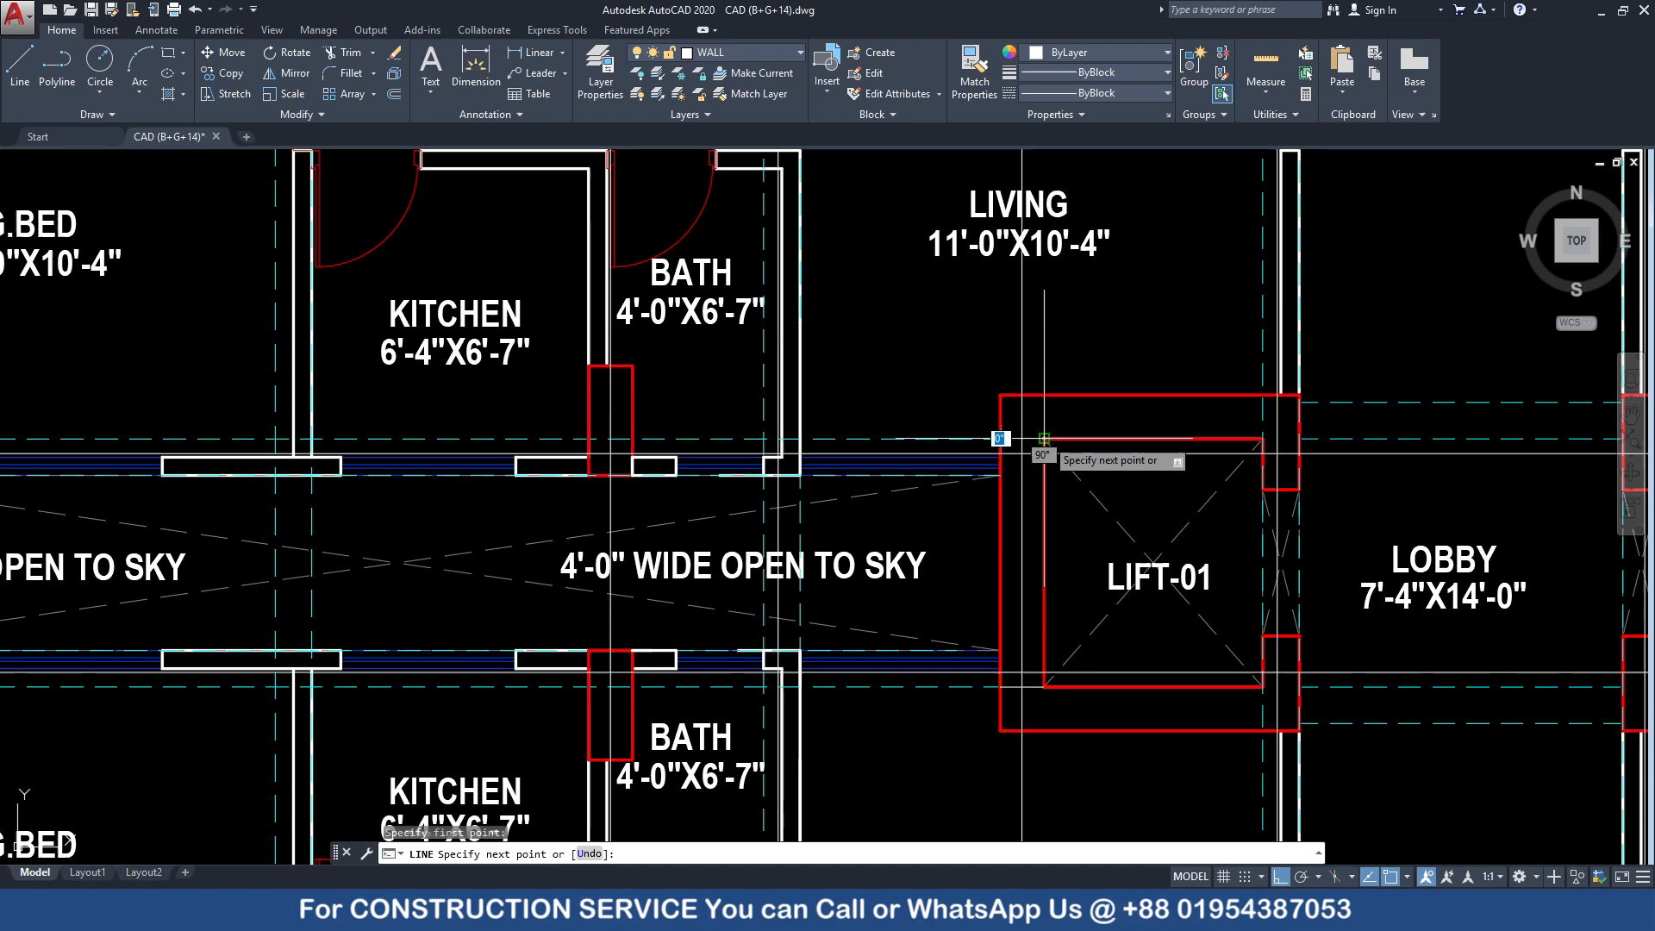
{"action": "left_click", "coordinate": [1044, 395]}
{"action": "key", "text": "Escape"}
{"action": "scroll", "coordinate": [1183, 481], "scroll_direction": "down", "scroll_amount": 2}
{"action": "scroll", "coordinate": [1106, 632], "scroll_direction": "up", "scroll_amount": 4}
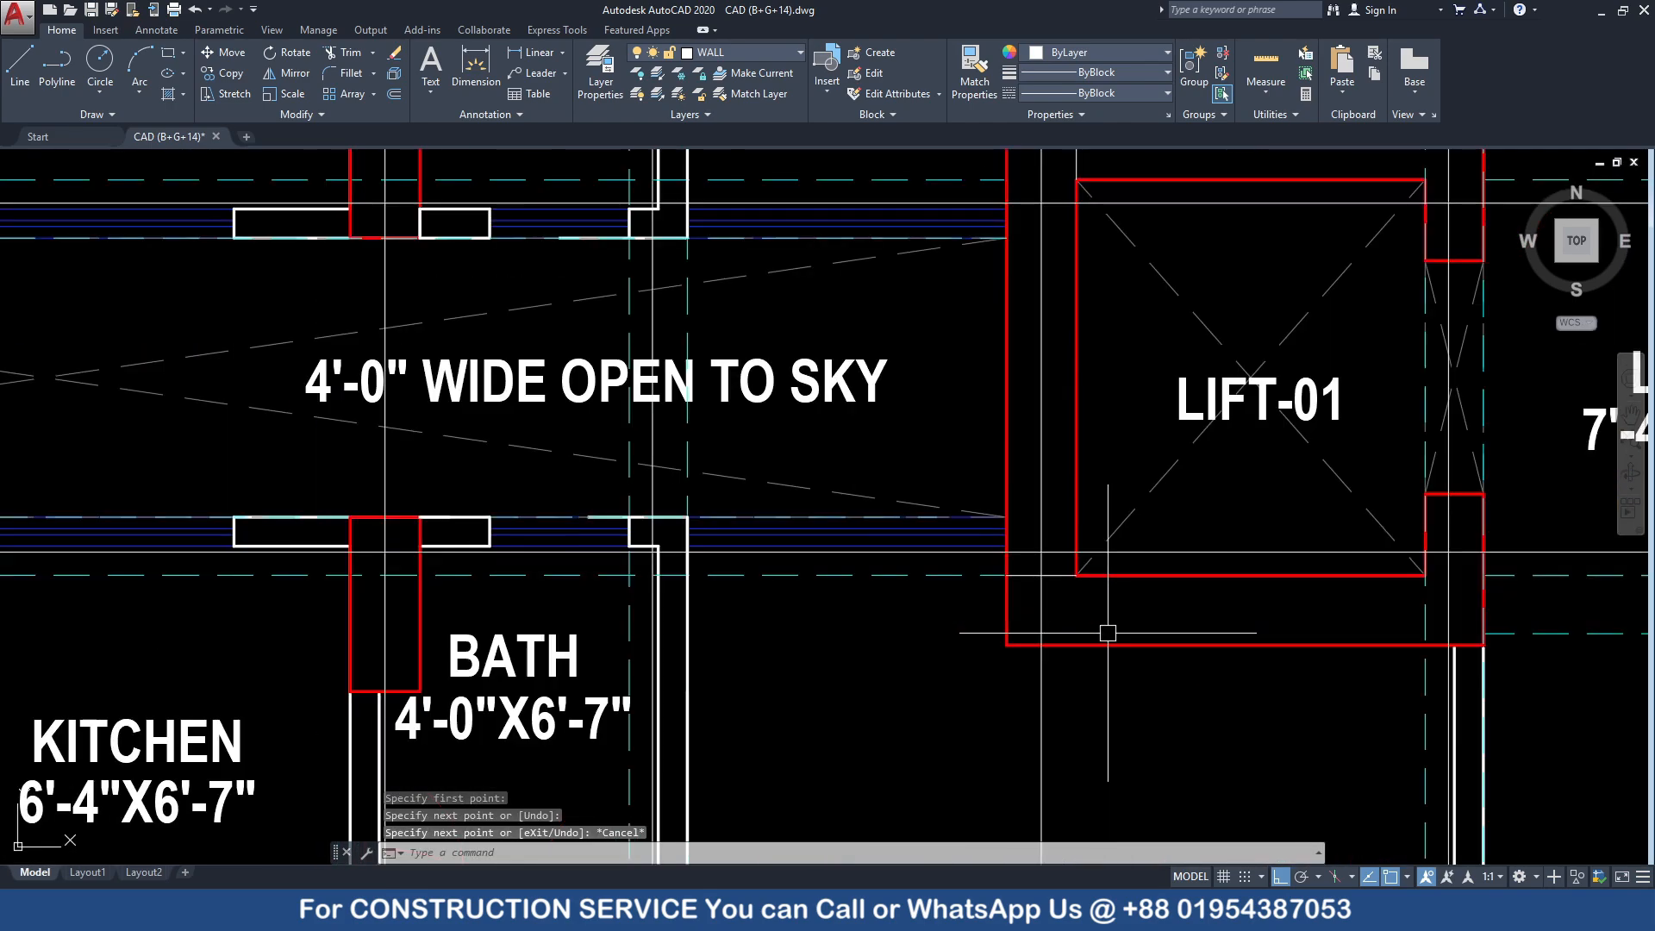
{"action": "key", "text": "space"}
{"action": "left_click", "coordinate": [1076, 574]}
{"action": "left_click", "coordinate": [1076, 645]}
{"action": "key", "text": "Escape"}
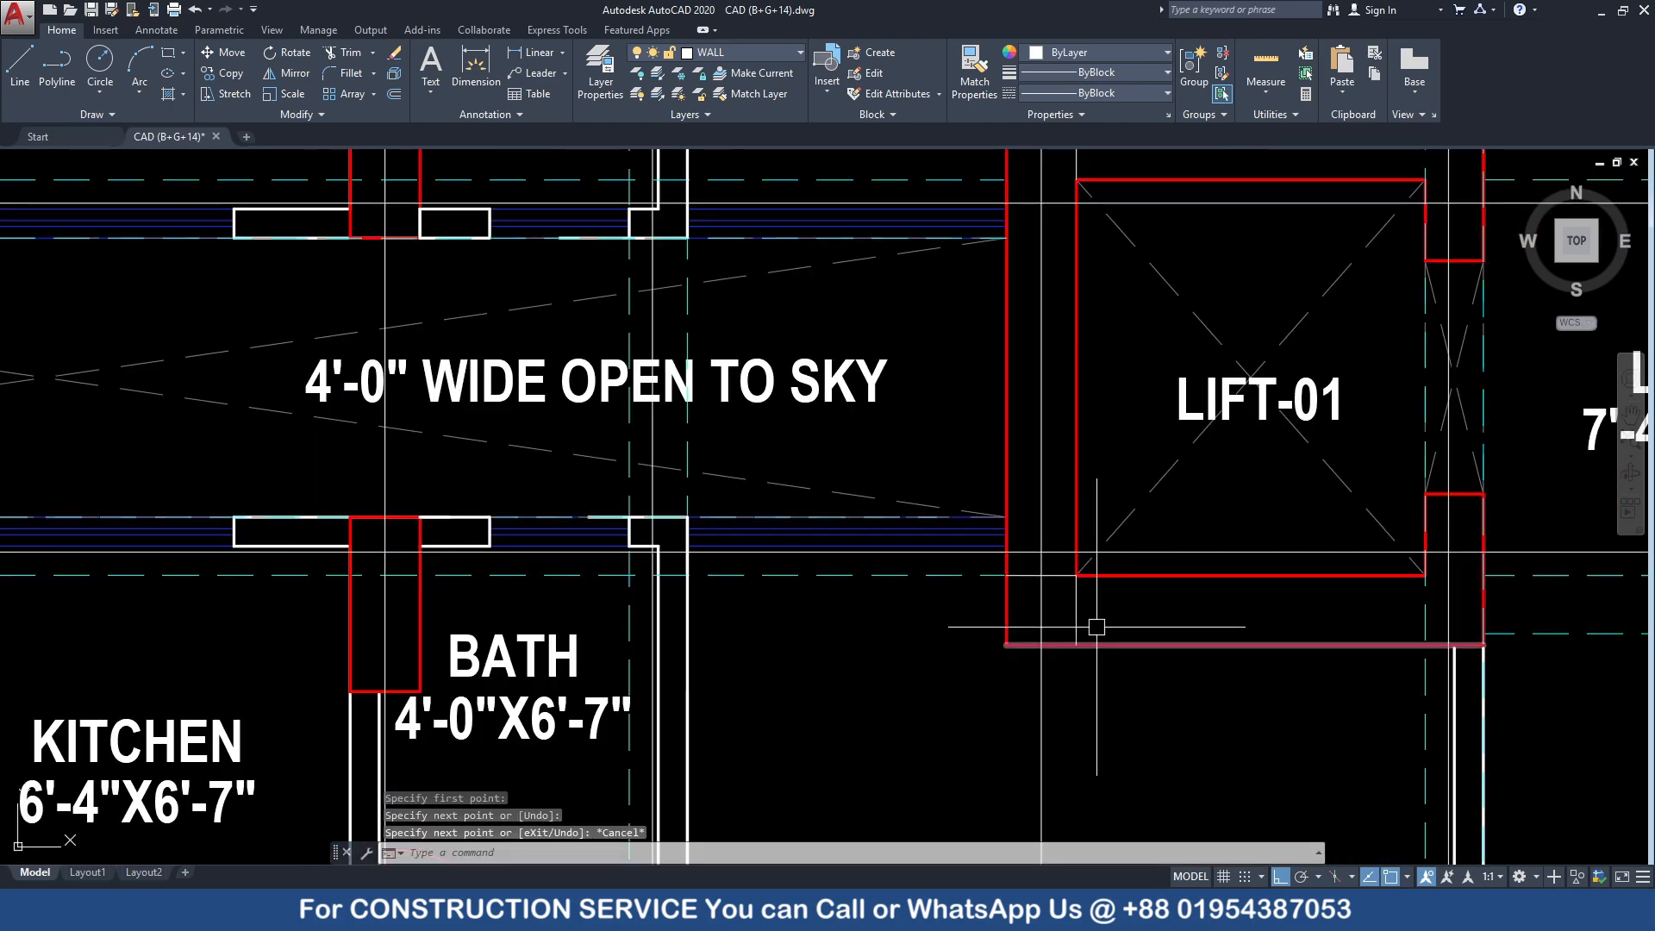
Copy unit C's horizontal G.BED construction line to the centres of the upper and lower LIFT-01 walls
{"action": "middle_click_drag", "start_coordinate": [869, 271], "coordinate": [990, 558]}
{"action": "scroll", "coordinate": [1243, 509], "scroll_direction": "down", "scroll_amount": 6}
{"action": "left_click", "coordinate": [655, 506]}
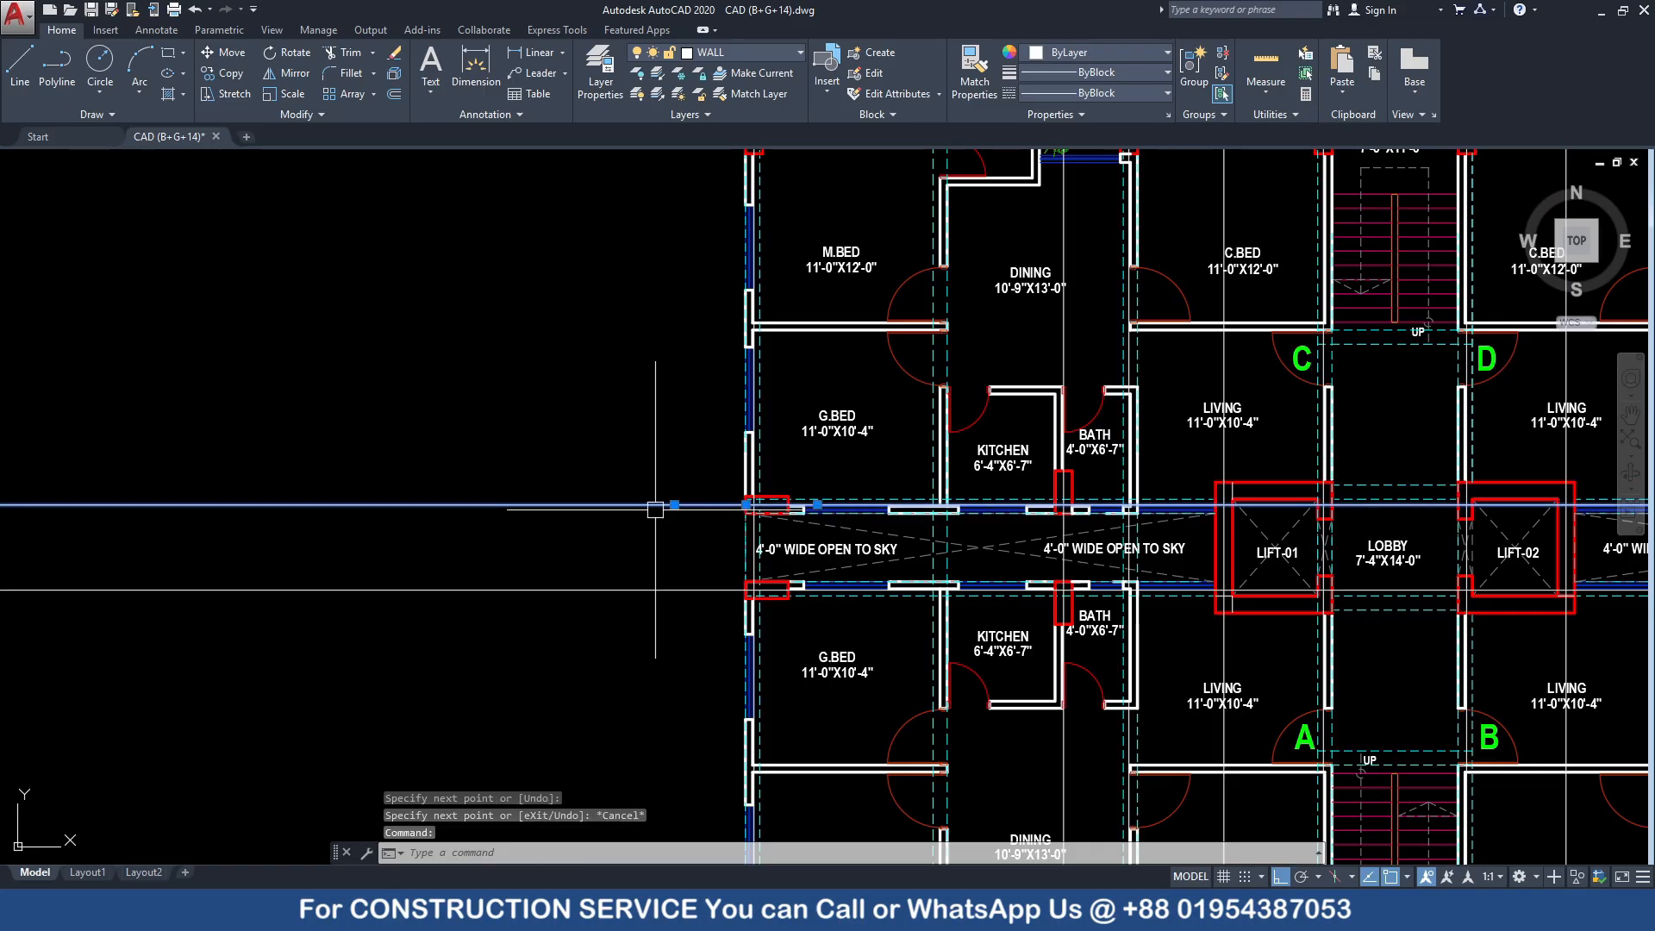
{"action": "type", "text": "co"}
{"action": "key", "text": "Return"}
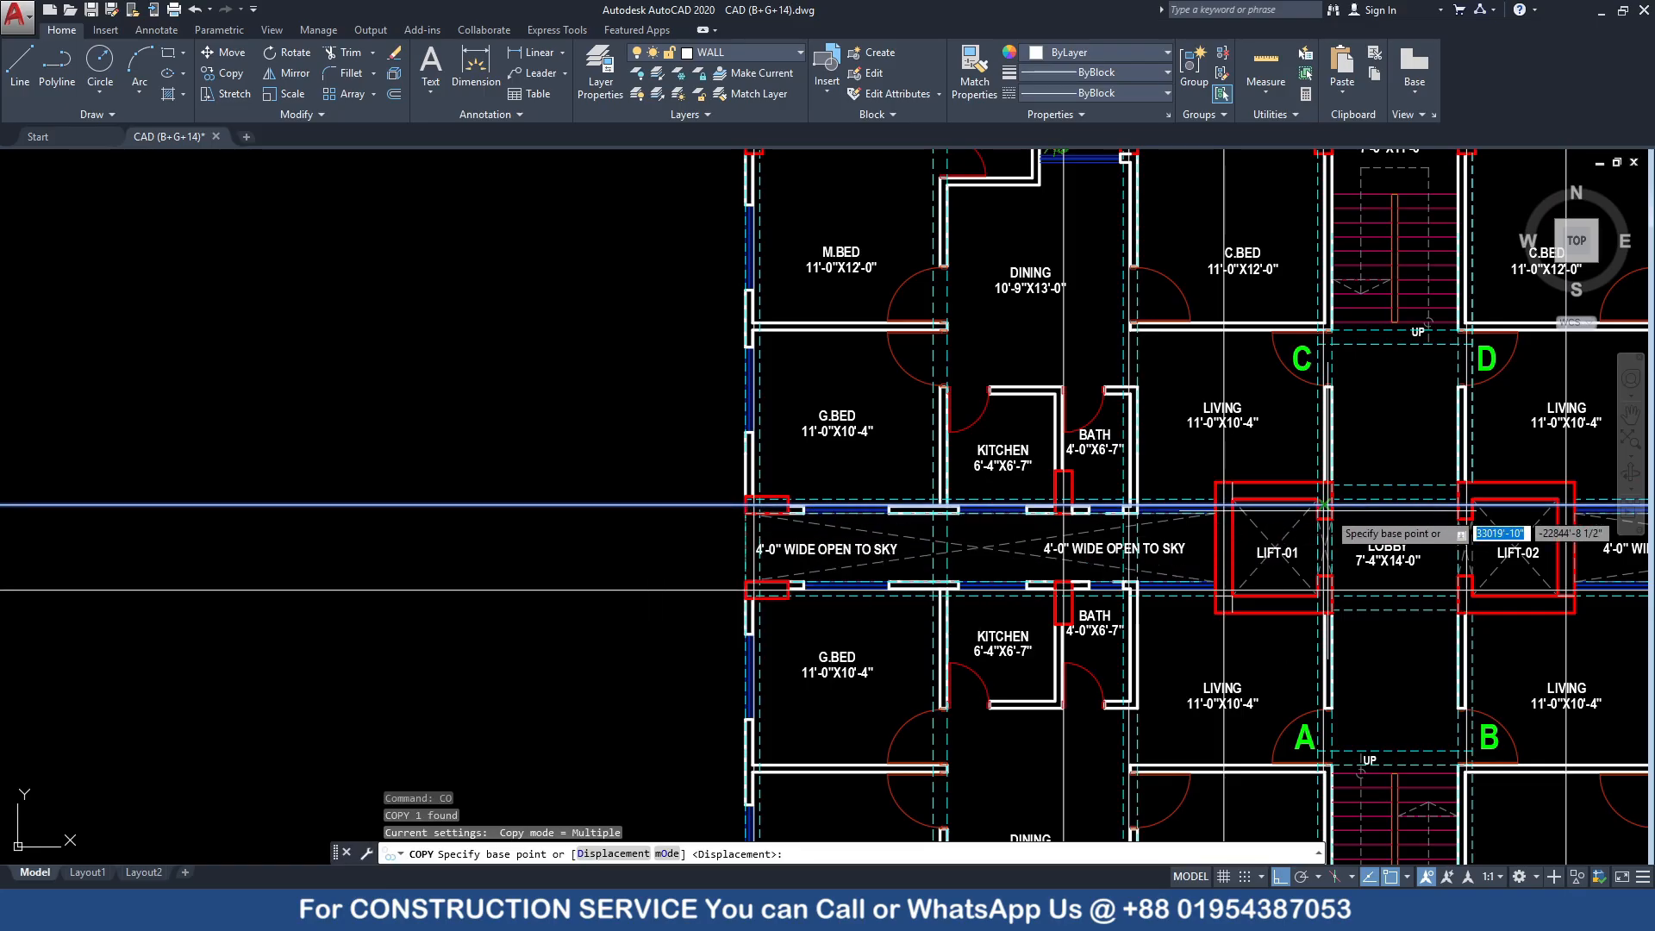
{"action": "scroll", "coordinate": [1326, 511], "scroll_direction": "up", "scroll_amount": 4}
{"action": "left_click", "coordinate": [942, 466]}
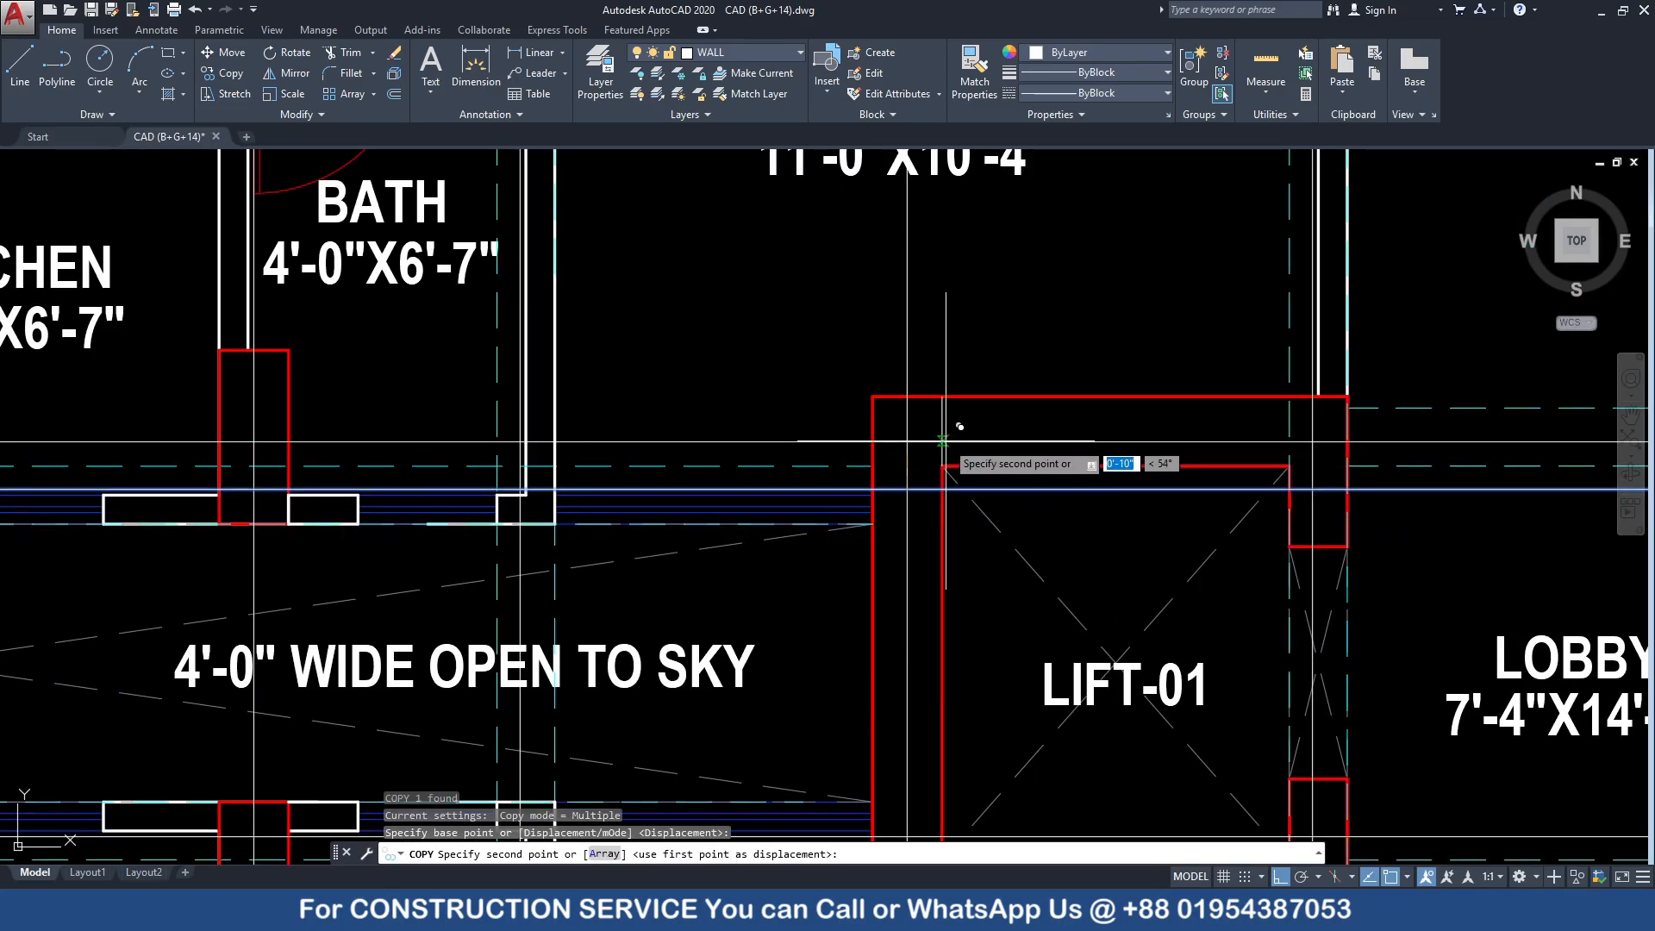
{"action": "left_click", "coordinate": [942, 430]}
{"action": "scroll", "coordinate": [942, 430], "scroll_direction": "down", "scroll_amount": 4}
{"action": "scroll", "coordinate": [981, 622], "scroll_direction": "up", "scroll_amount": 4}
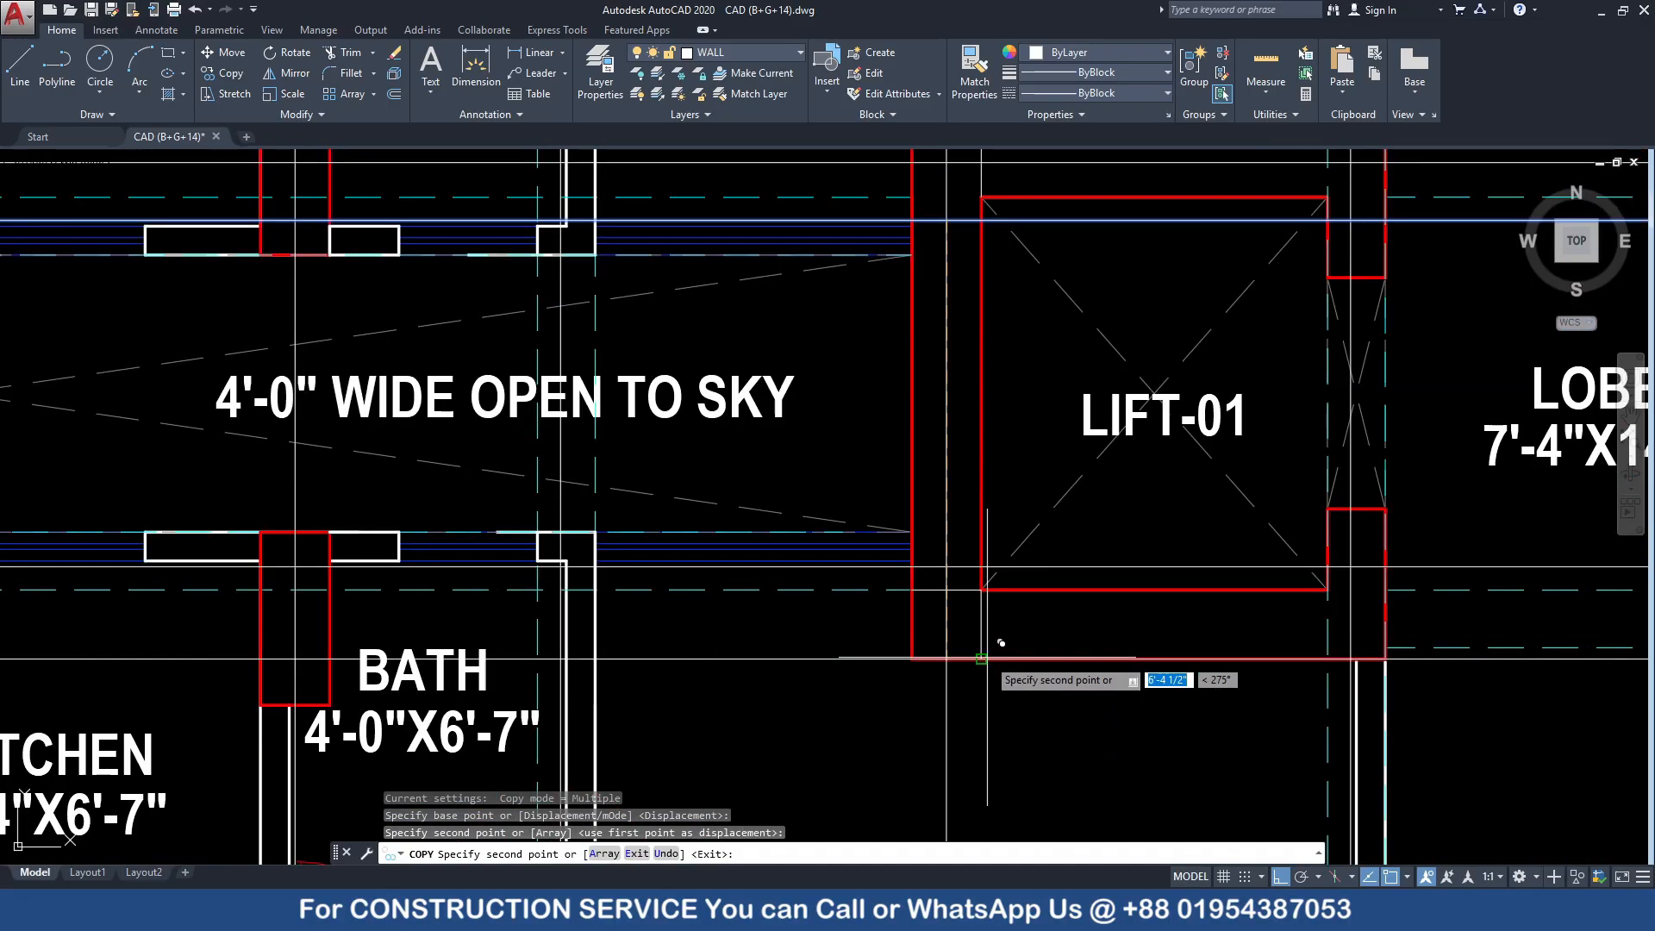
{"action": "key", "text": "Escape"}
Compare the horizontal construction lines through the G.BED columns with those through the LIFT-01 and LIFT-02 walls across the plan
{"action": "scroll", "coordinate": [1046, 687], "scroll_direction": "down", "scroll_amount": 5}
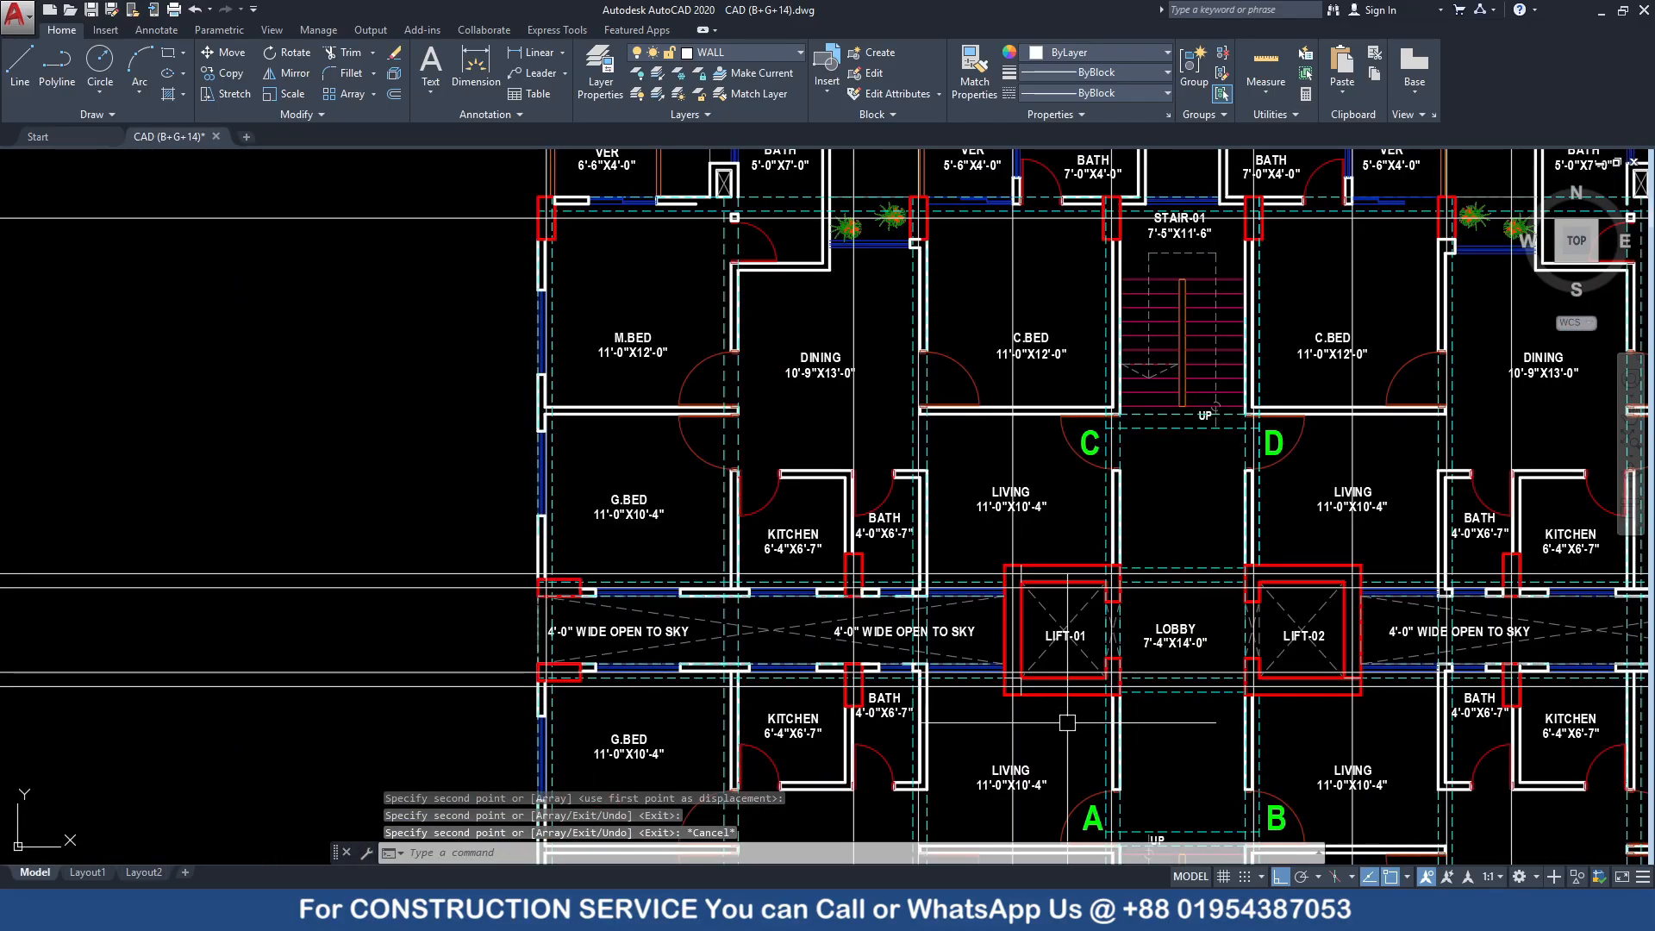
{"action": "middle_click_drag", "start_coordinate": [1049, 703], "coordinate": [1066, 616]}
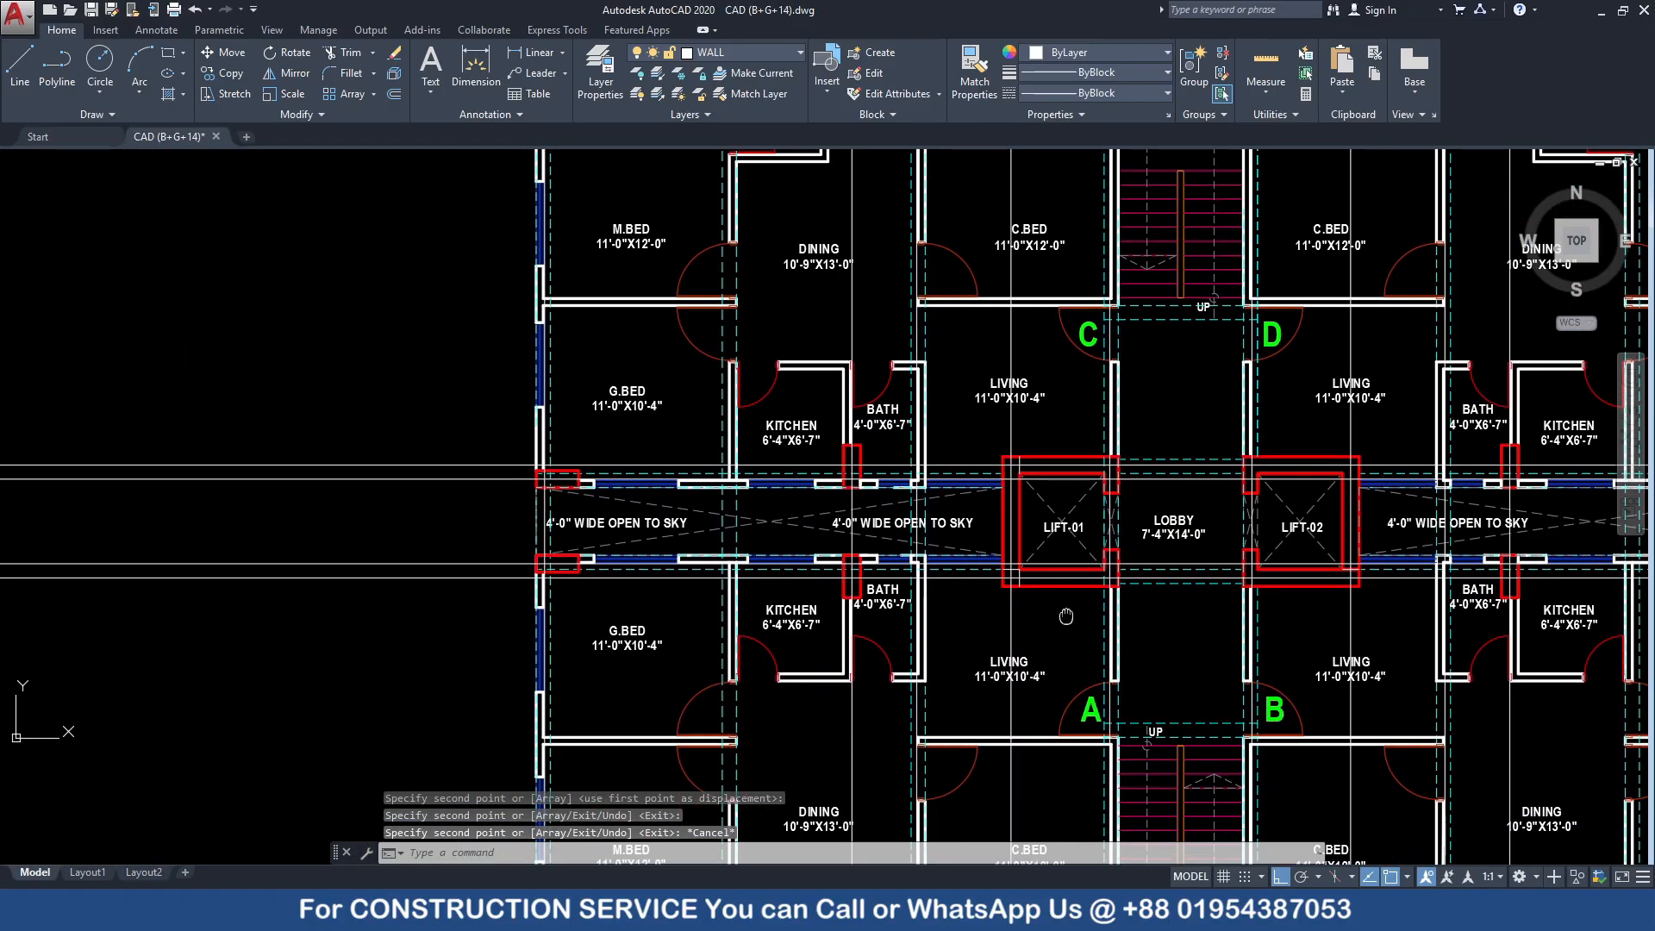
{"action": "left_click", "coordinate": [422, 479]}
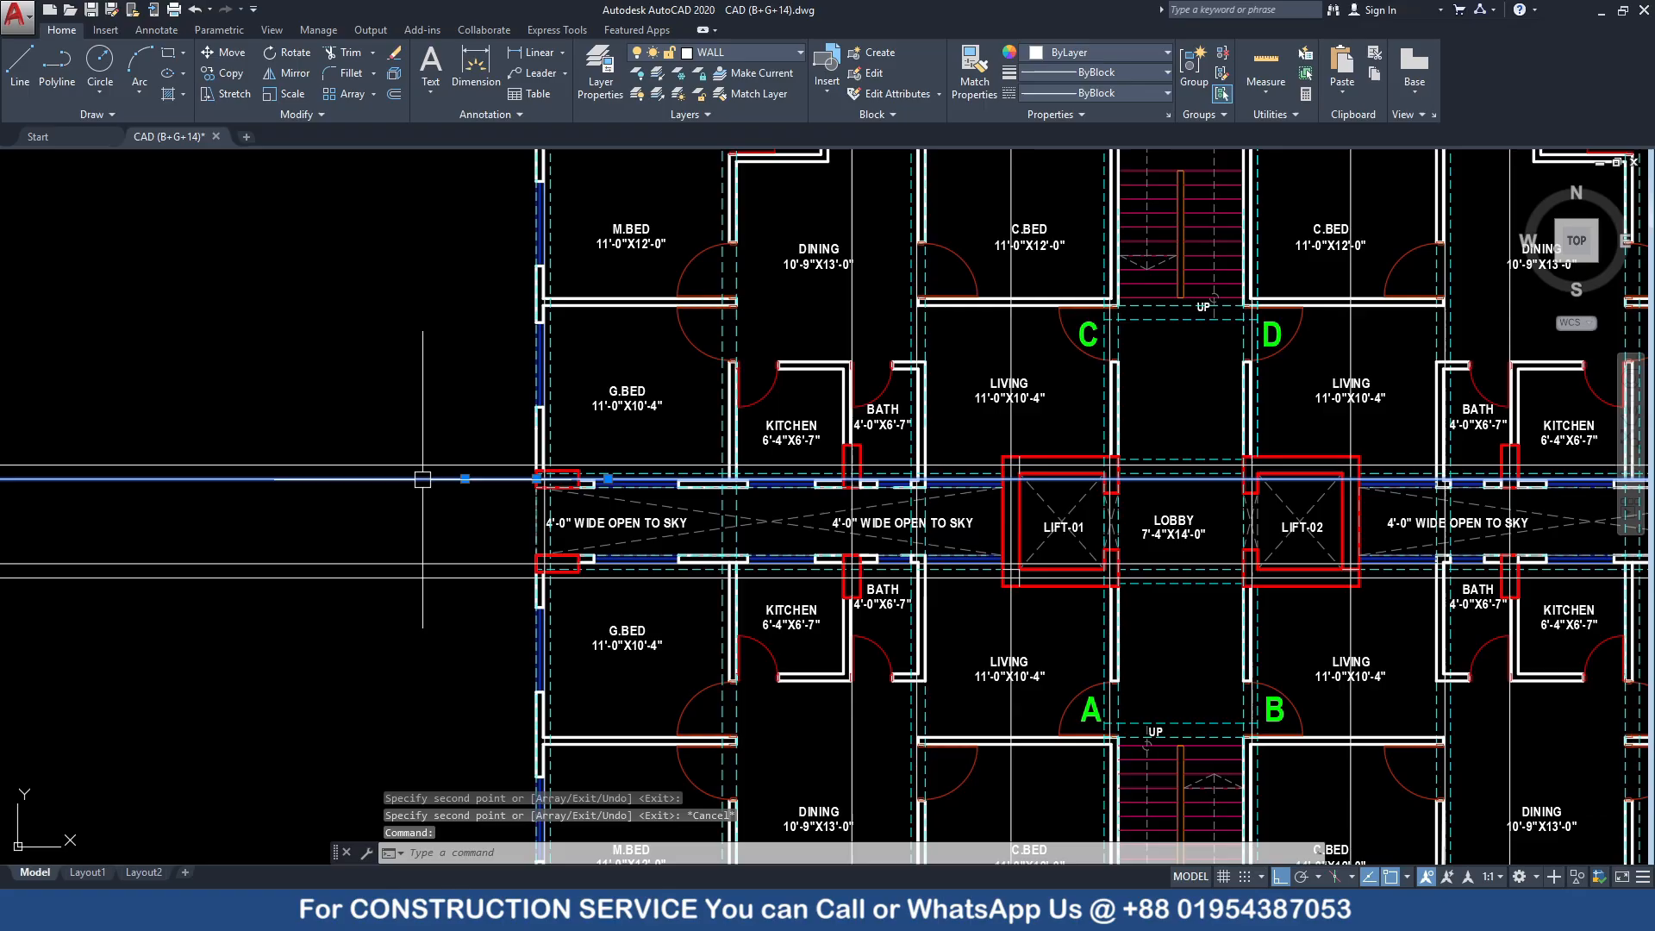
{"action": "left_click", "coordinate": [445, 561]}
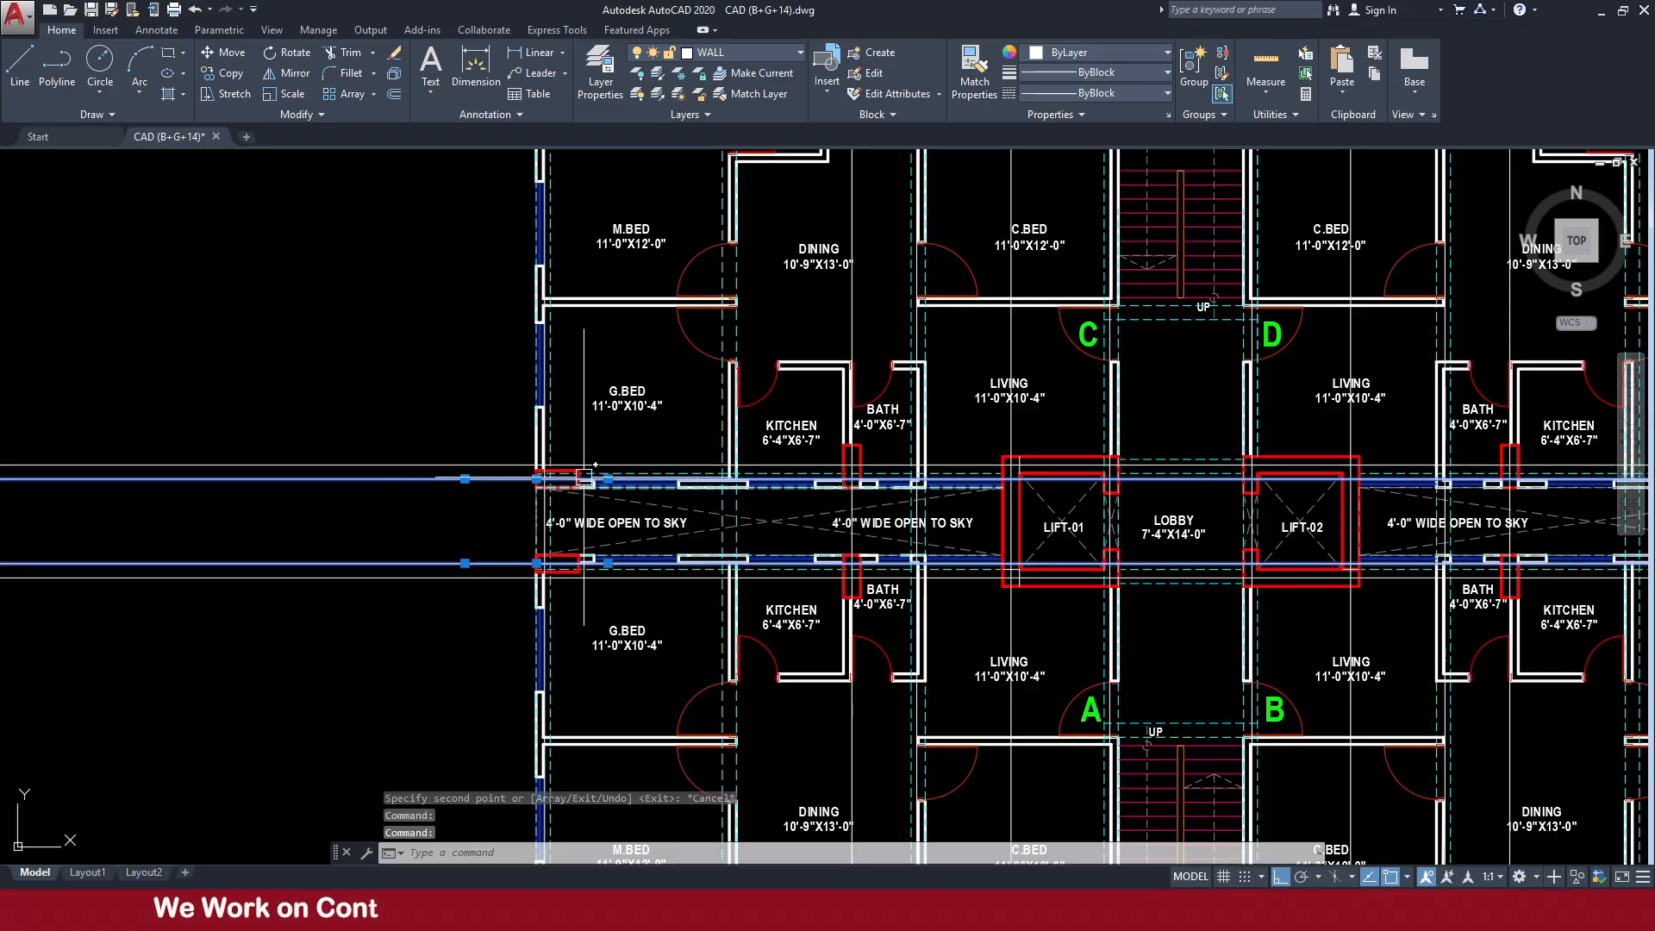
{"action": "middle_click_drag", "start_coordinate": [1532, 491], "coordinate": [1203, 492]}
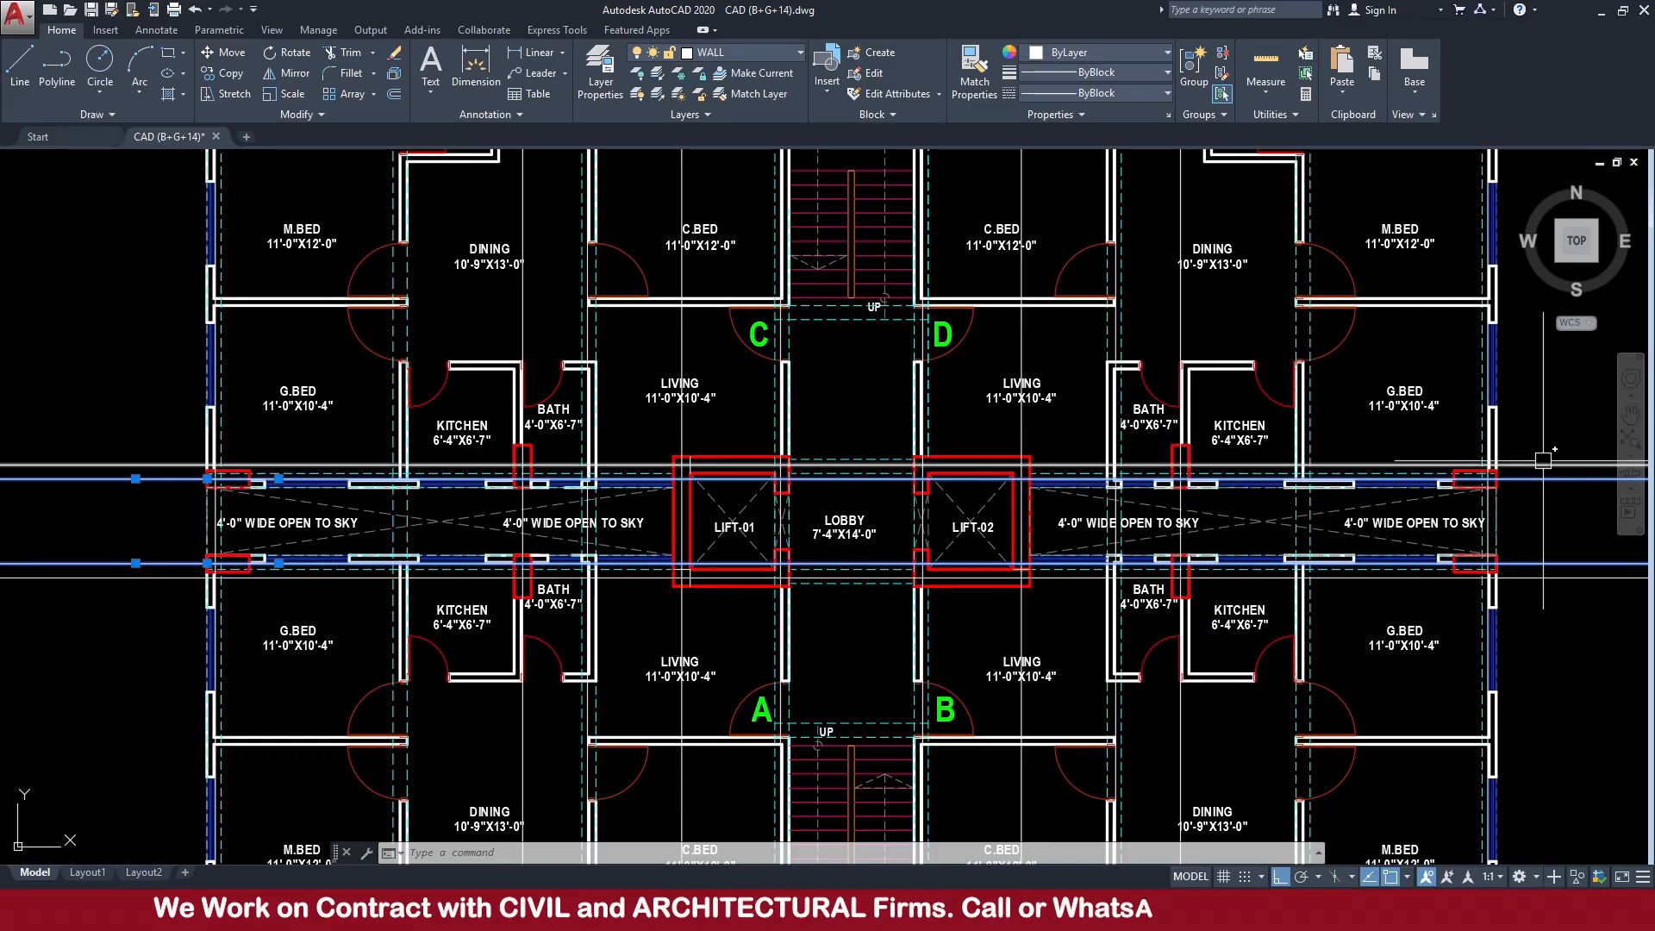
{"action": "scroll", "coordinate": [687, 488], "scroll_direction": "up", "scroll_amount": 4}
{"action": "key", "text": "Escape"}
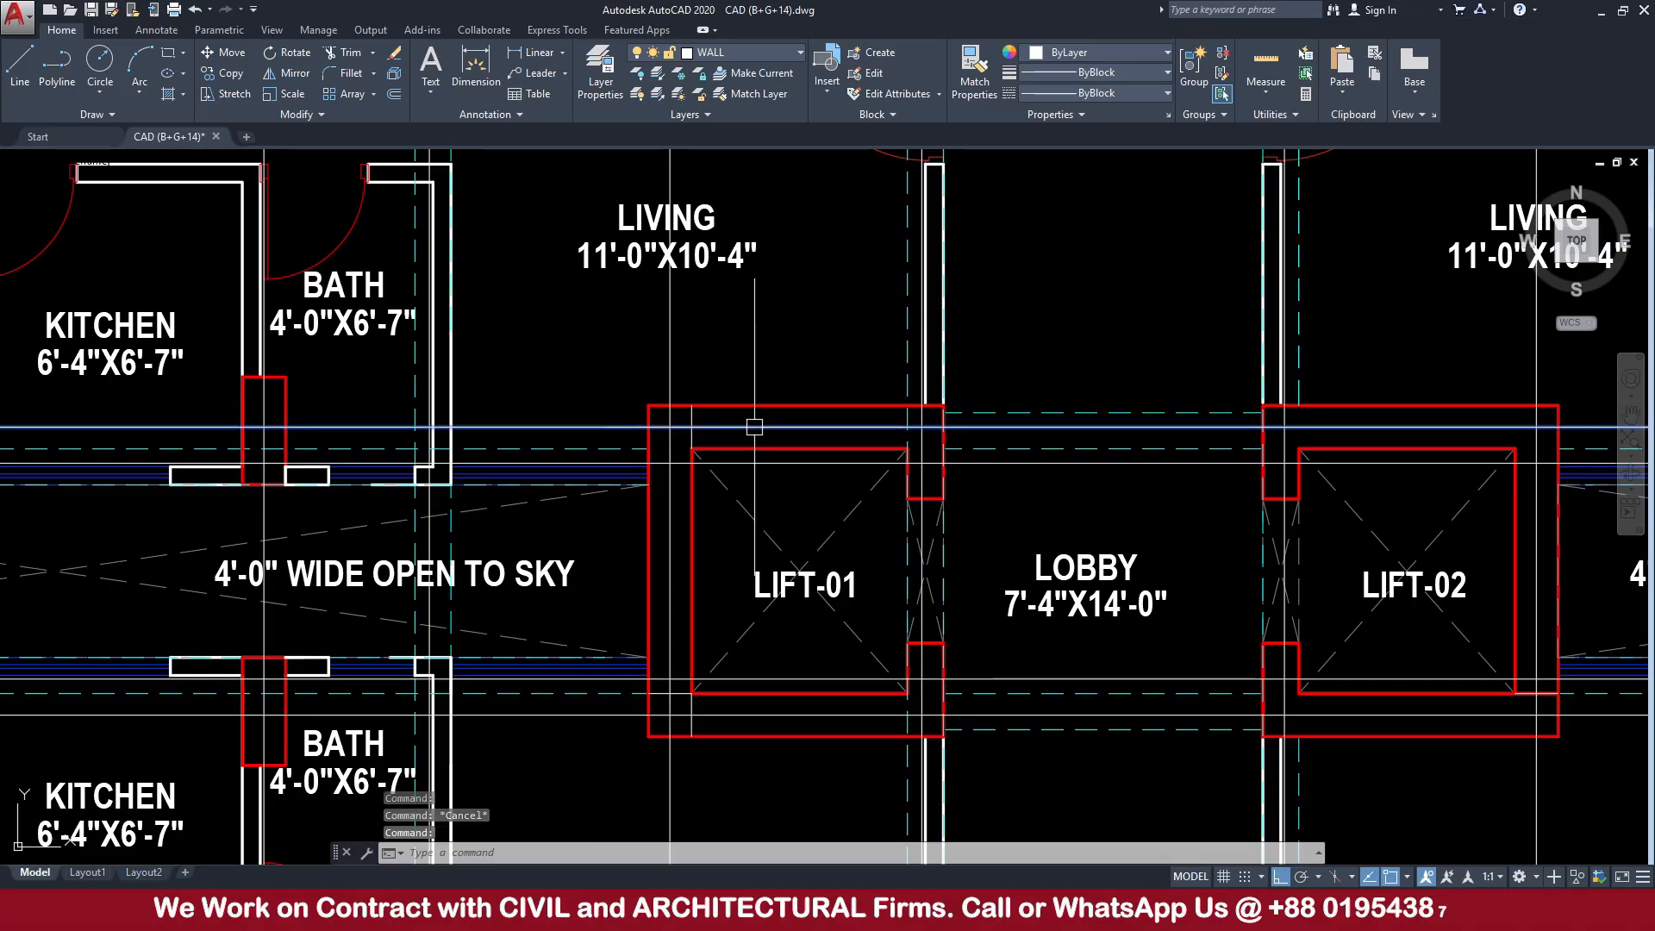
{"action": "left_click", "coordinate": [755, 712]}
{"action": "scroll", "coordinate": [767, 697], "scroll_direction": "down", "scroll_amount": 2}
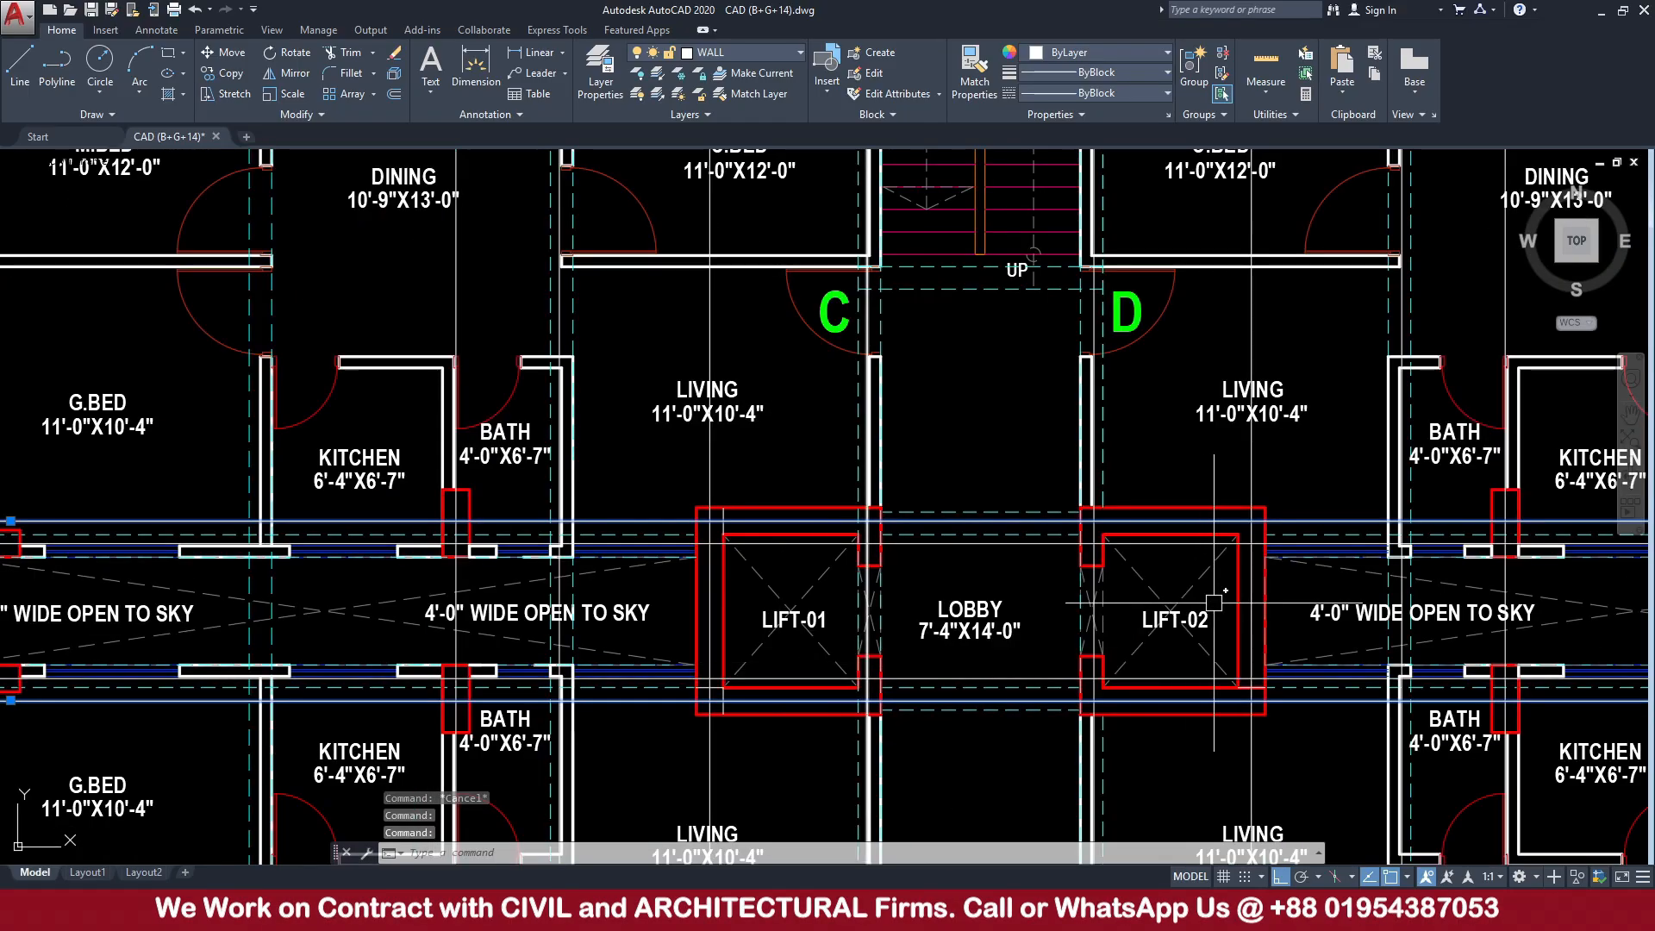
{"action": "scroll", "coordinate": [977, 651], "scroll_direction": "down", "scroll_amount": 3}
{"action": "key", "text": "Escape"}
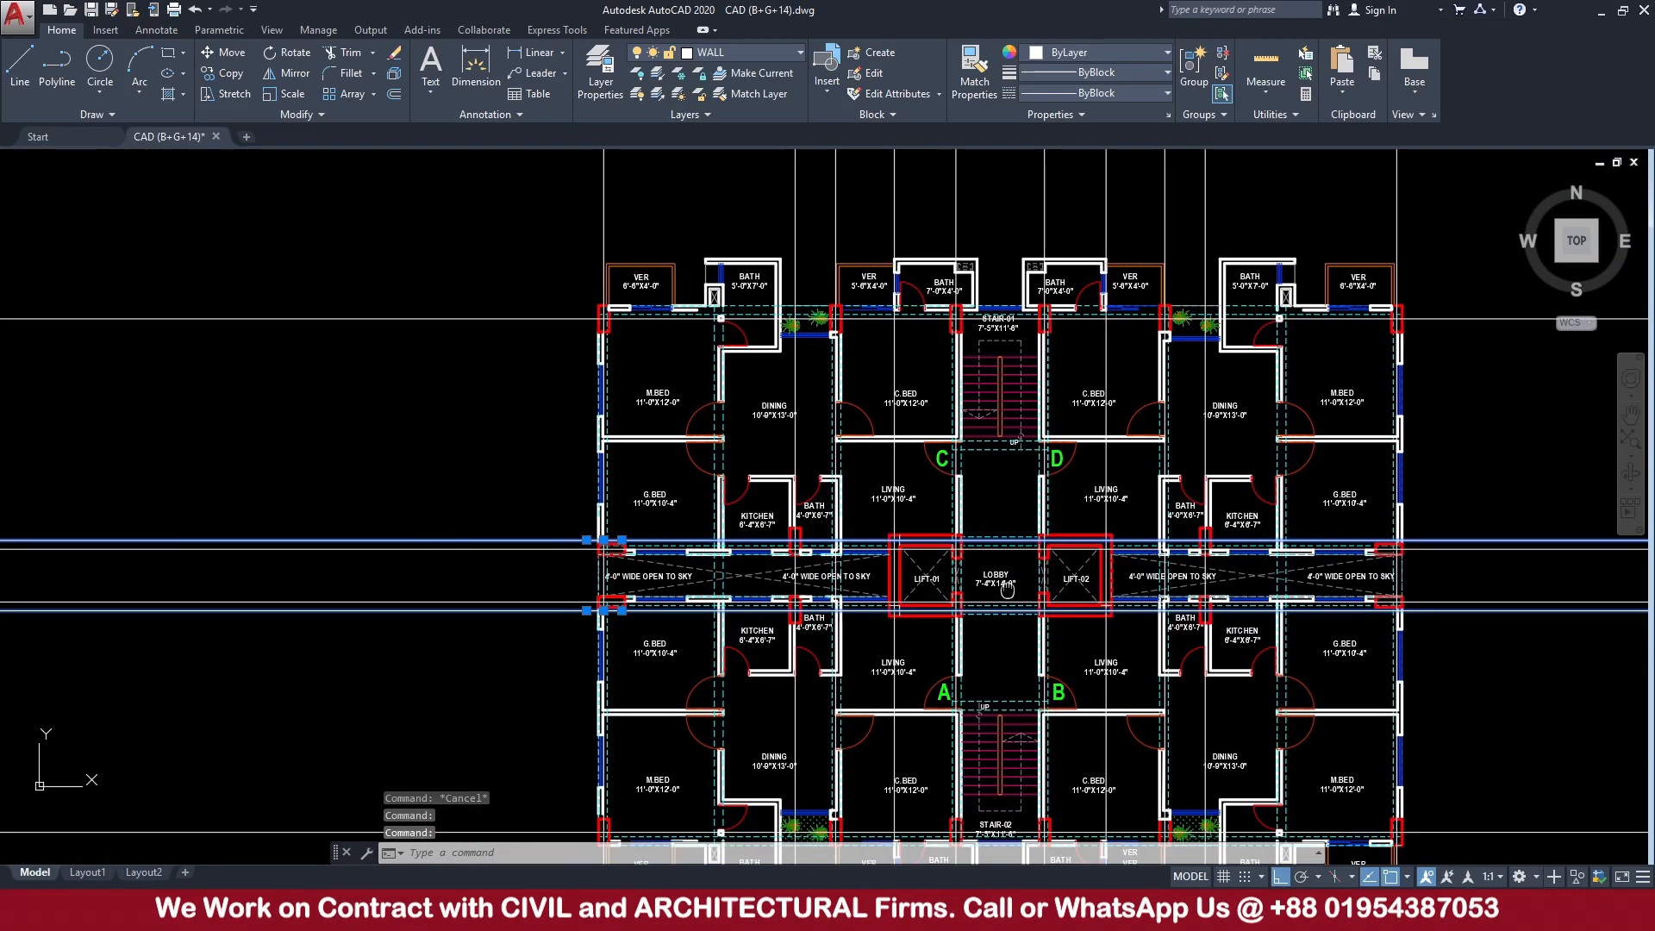
{"action": "scroll", "coordinate": [1002, 575], "scroll_direction": "down", "scroll_amount": 4}
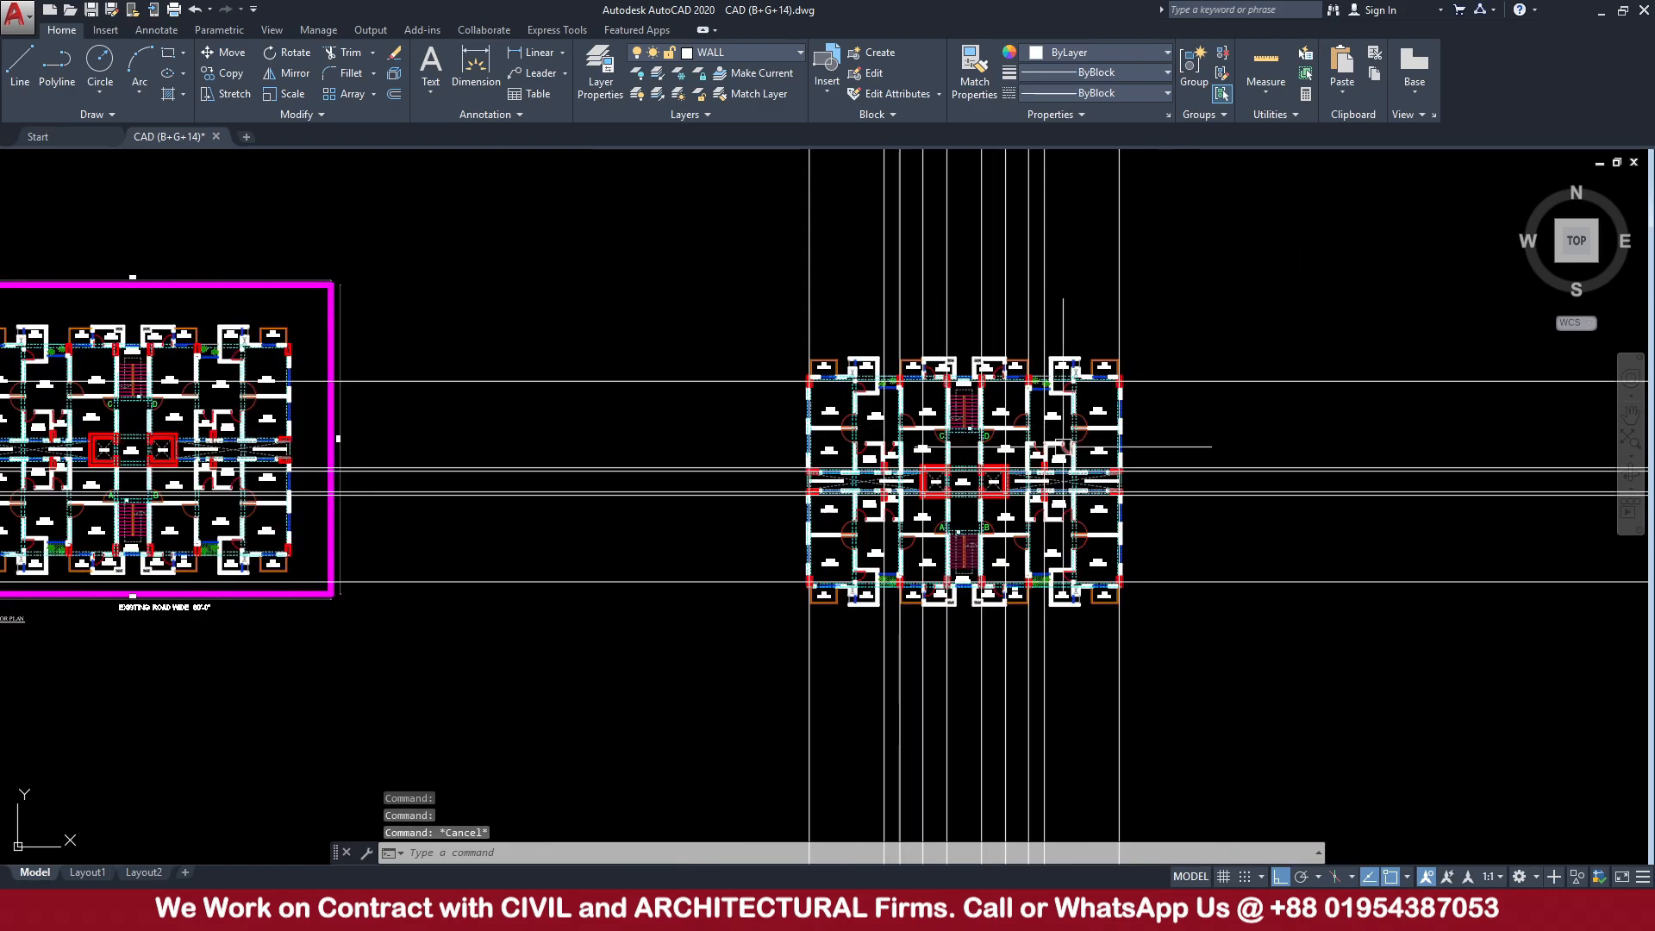
{"action": "scroll", "coordinate": [962, 349], "scroll_direction": "up", "scroll_amount": 2}
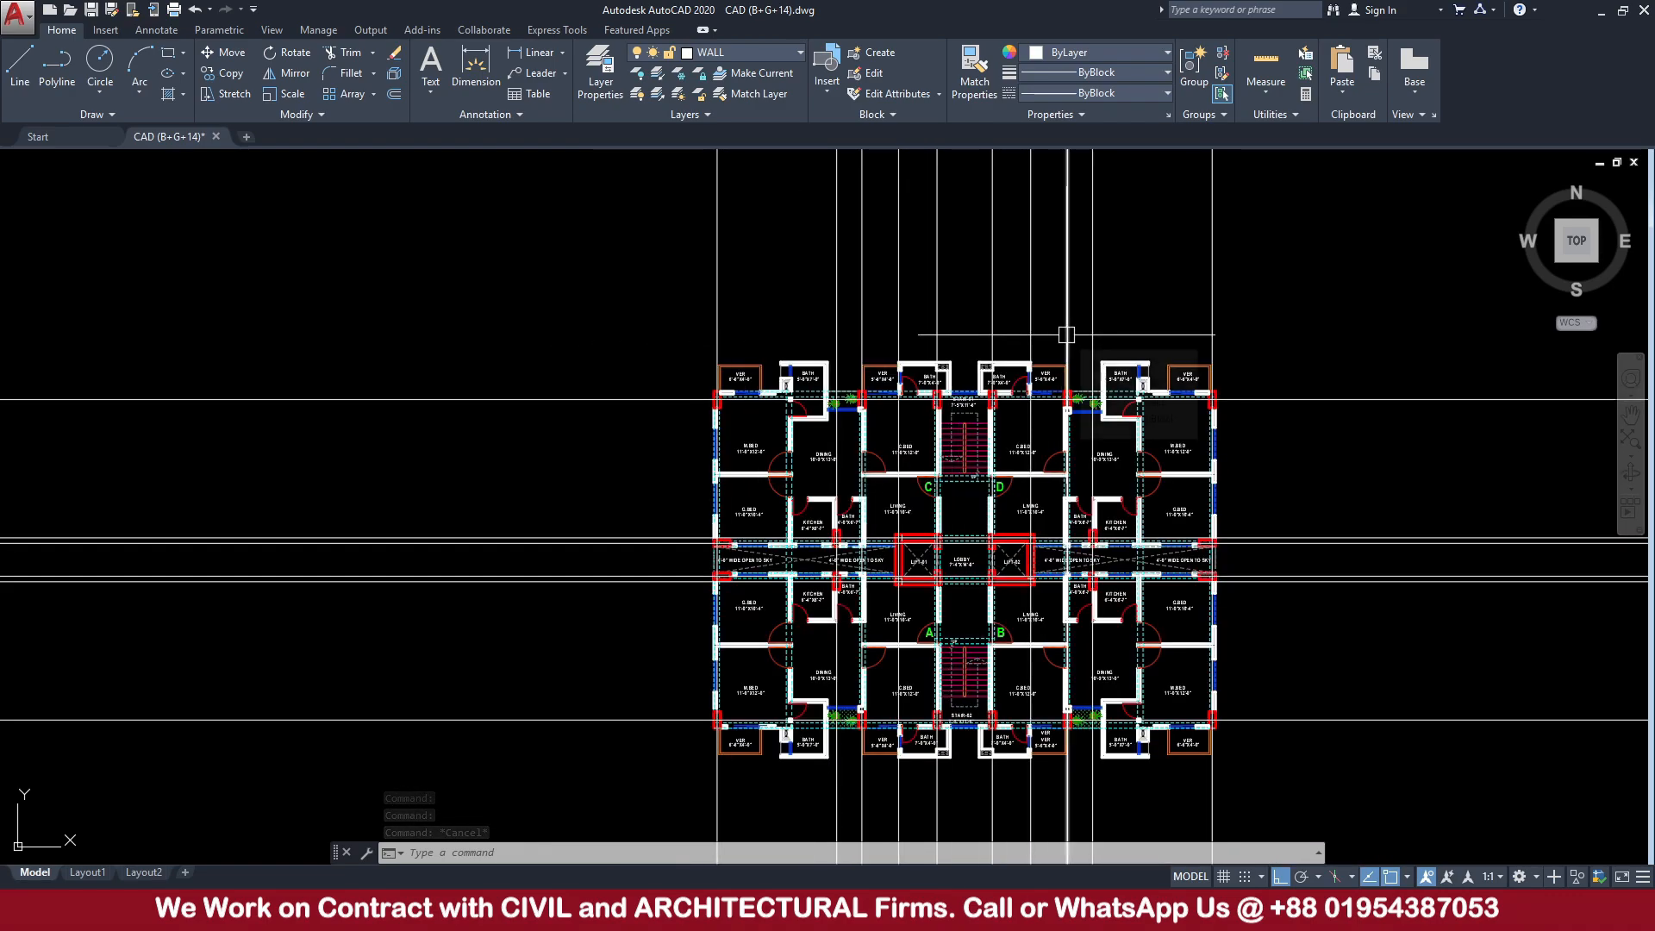
Draw a vertical boundary line along the plan's west side and a horizontal boundary line above the plan, both crossing the construction lines
{"action": "left_click", "coordinate": [18, 62]}
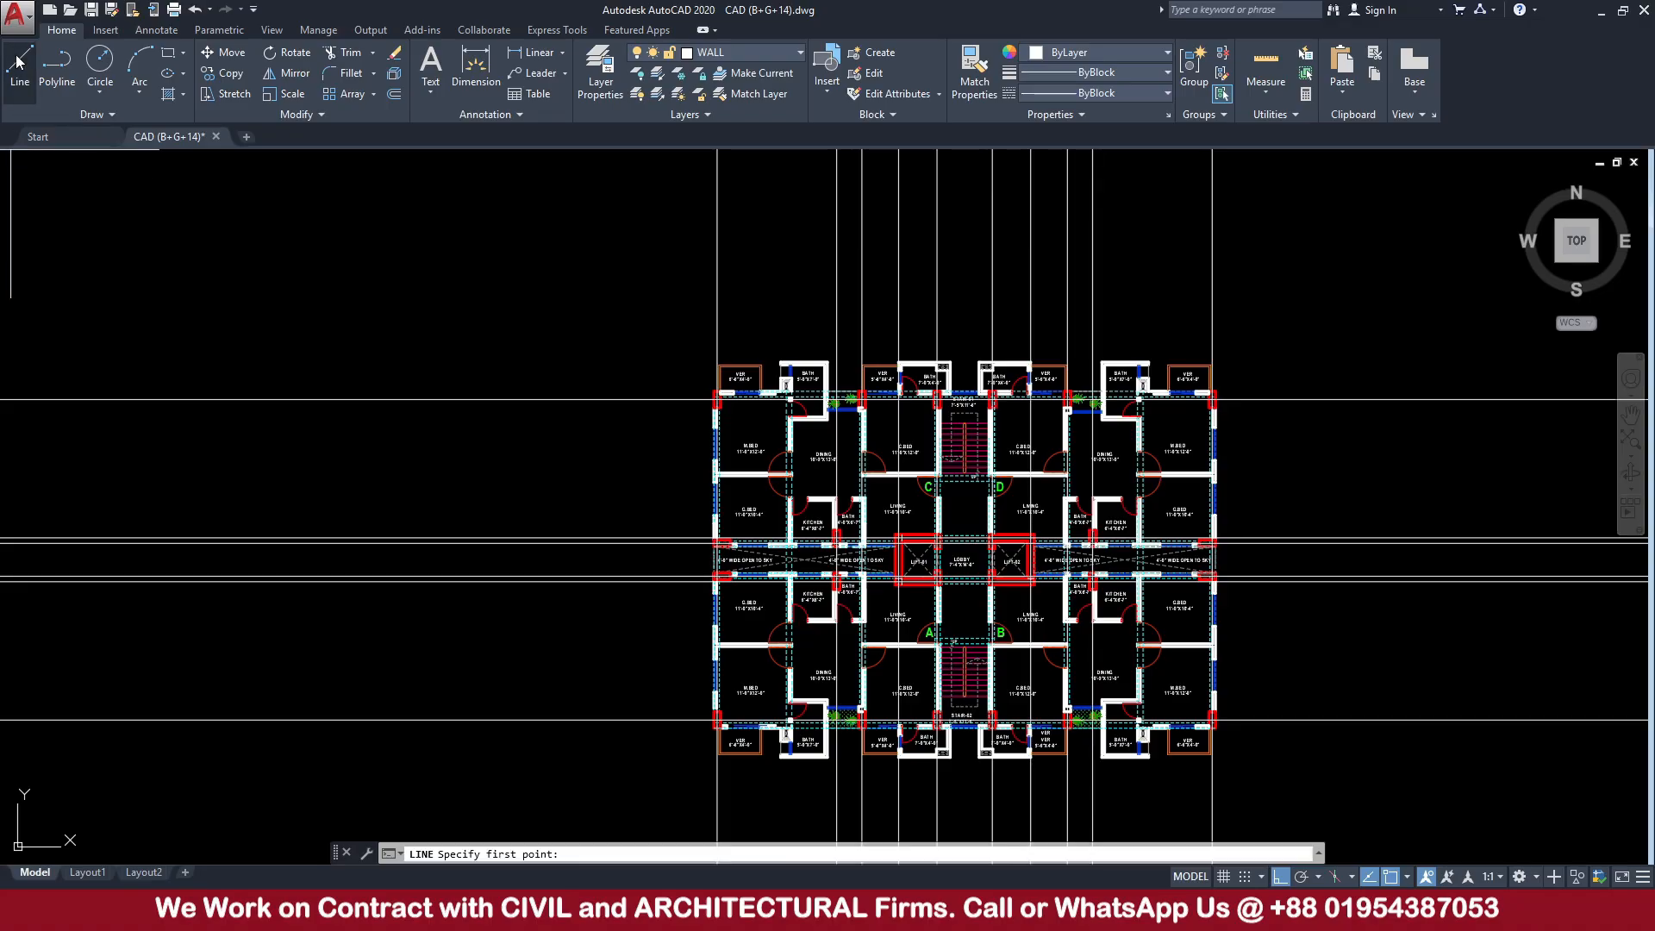
{"action": "left_click", "coordinate": [628, 349]}
{"action": "left_click", "coordinate": [628, 792]}
{"action": "key", "text": "Return"}
{"action": "key", "text": "Return"}
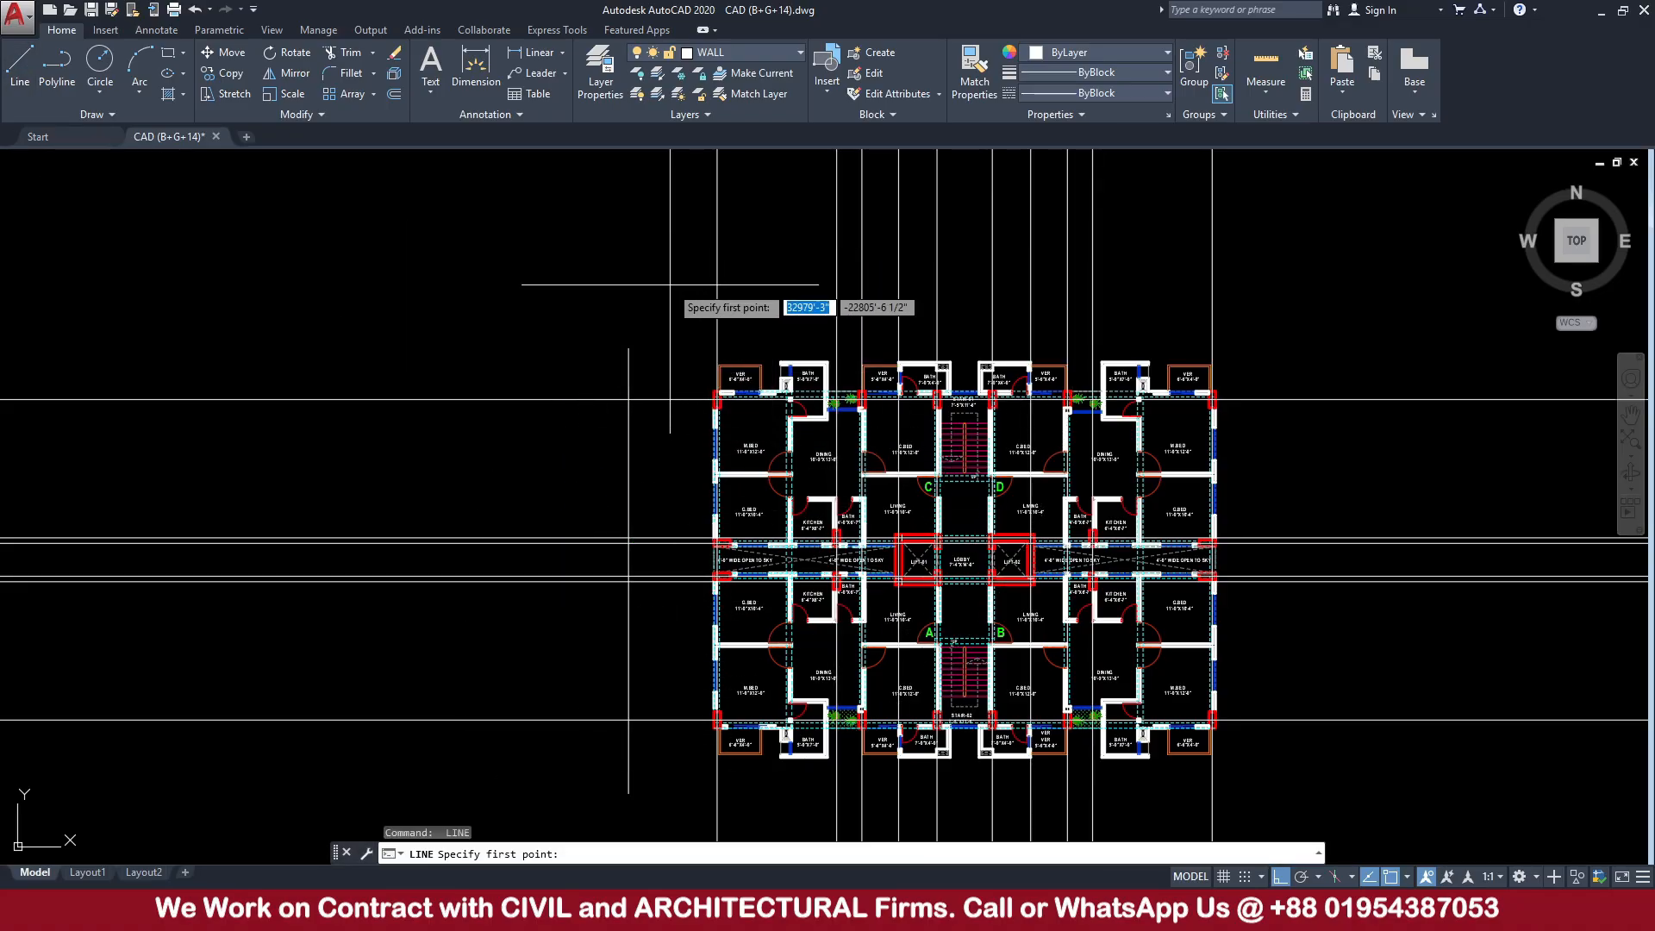
{"action": "left_click", "coordinate": [670, 292]}
{"action": "left_click", "coordinate": [1446, 281]}
{"action": "key", "text": "Escape"}
Draw a vertical boundary line along the plan's east side and a horizontal one about 90' long below the plan
{"action": "middle_click_drag", "start_coordinate": [1315, 624], "coordinate": [1194, 409]}
{"action": "key", "text": "Return"}
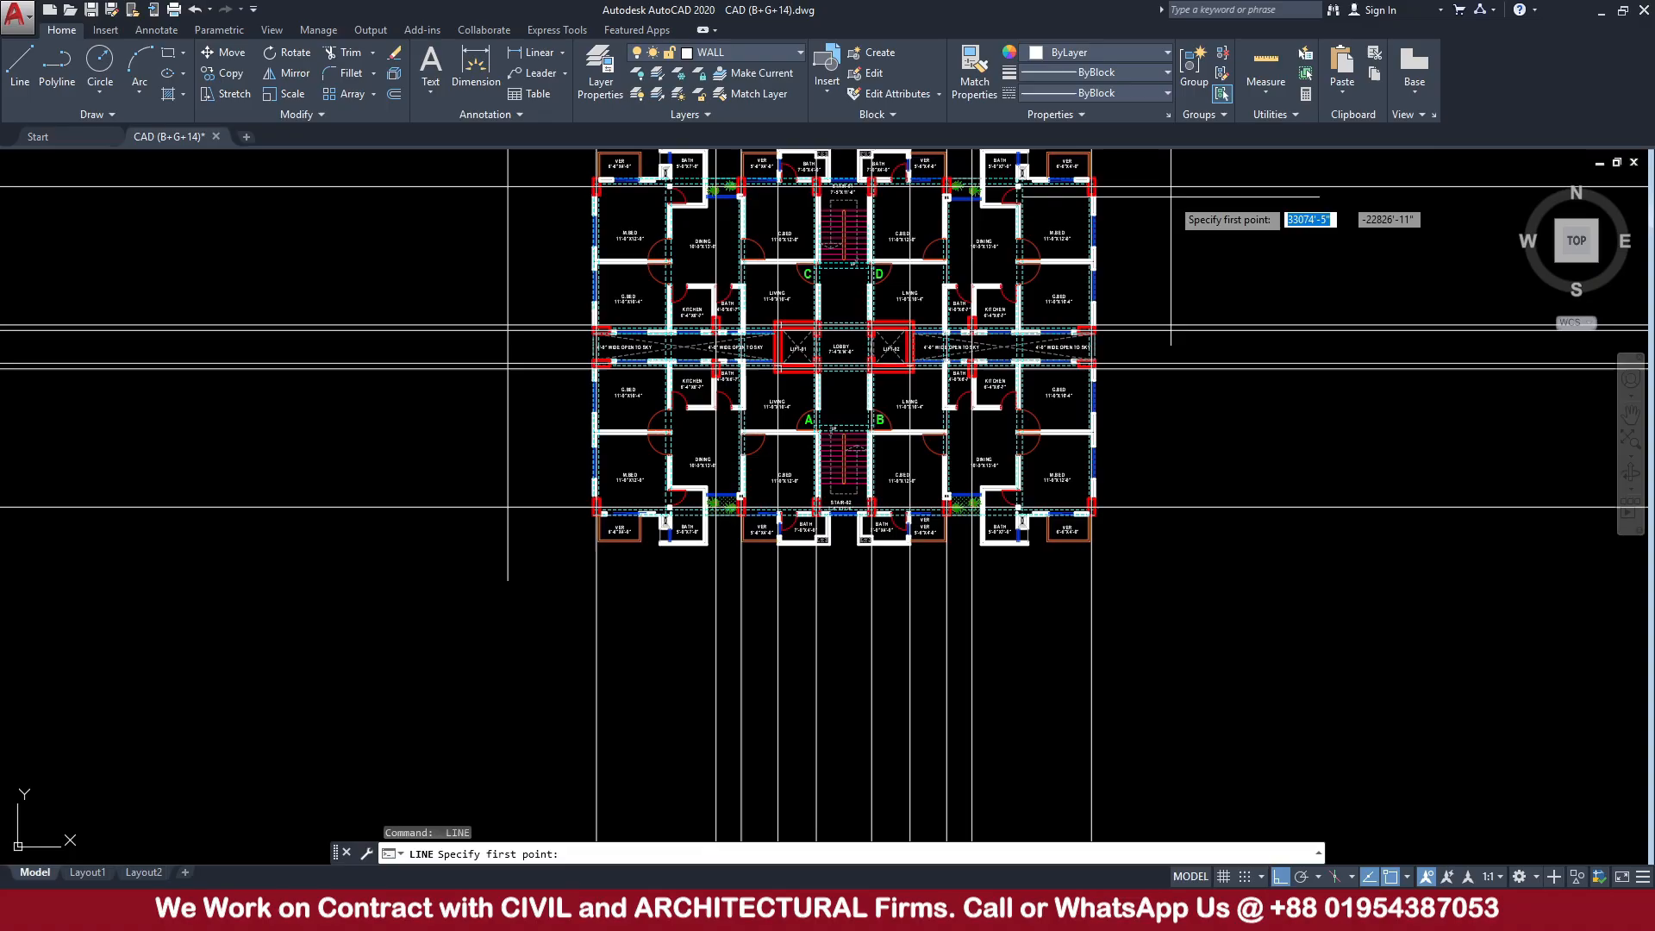
{"action": "middle_click_drag", "start_coordinate": [1147, 296], "coordinate": [1126, 443]}
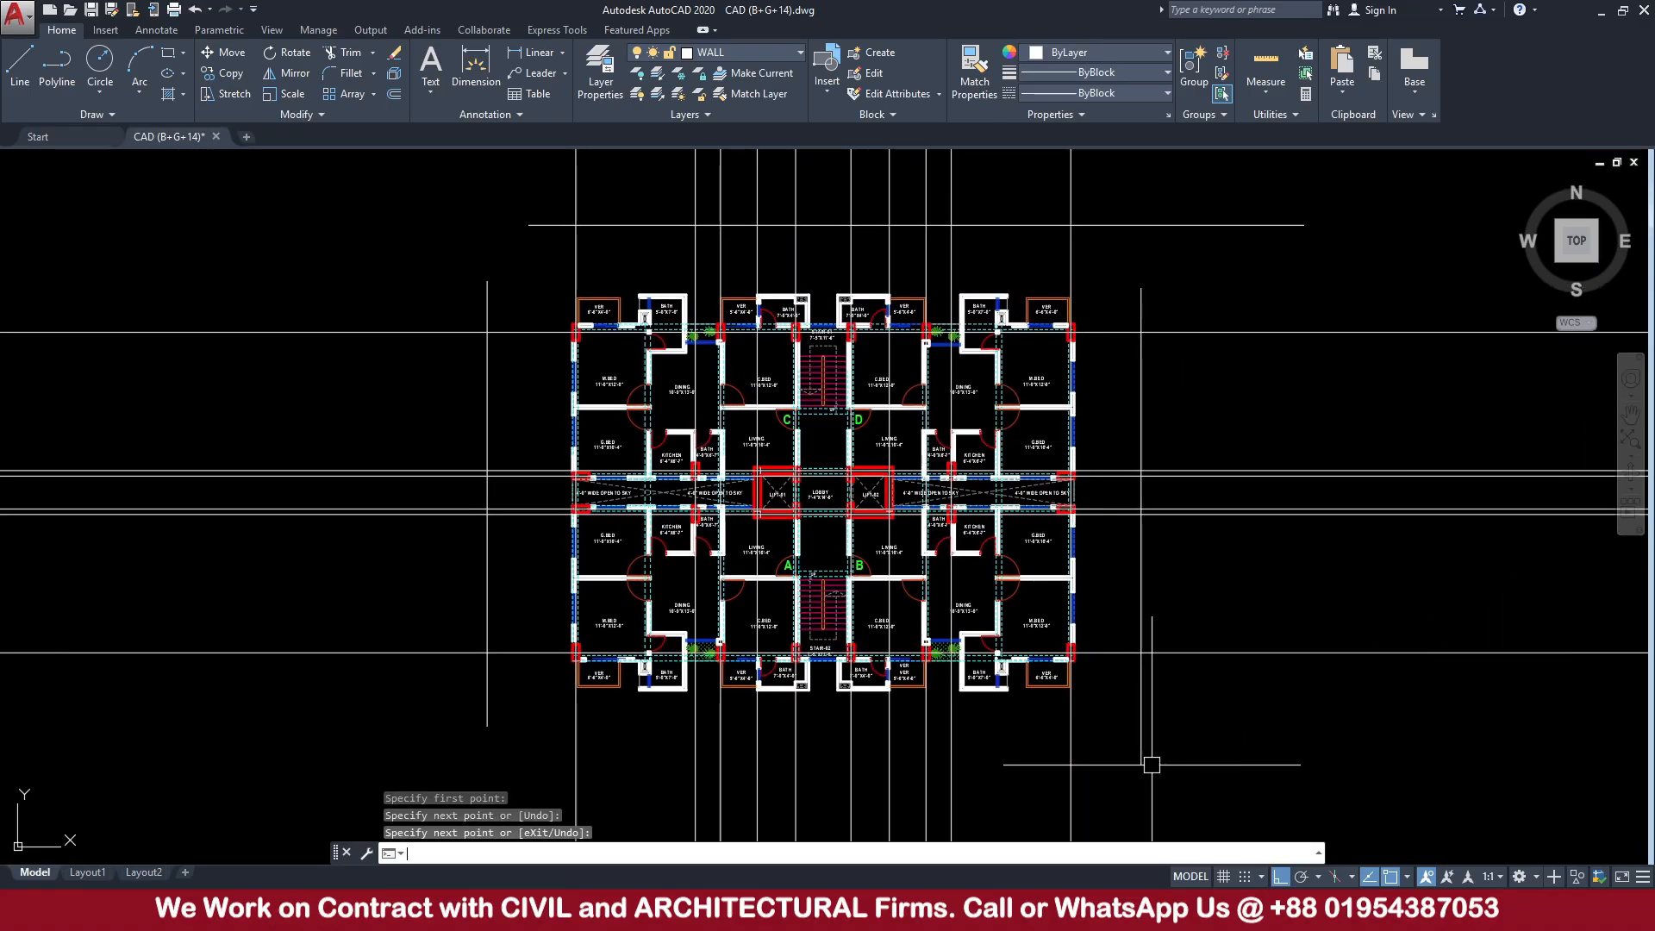
{"action": "middle_click_drag", "start_coordinate": [1152, 764], "coordinate": [1181, 517]}
{"action": "left_click", "coordinate": [552, 517]}
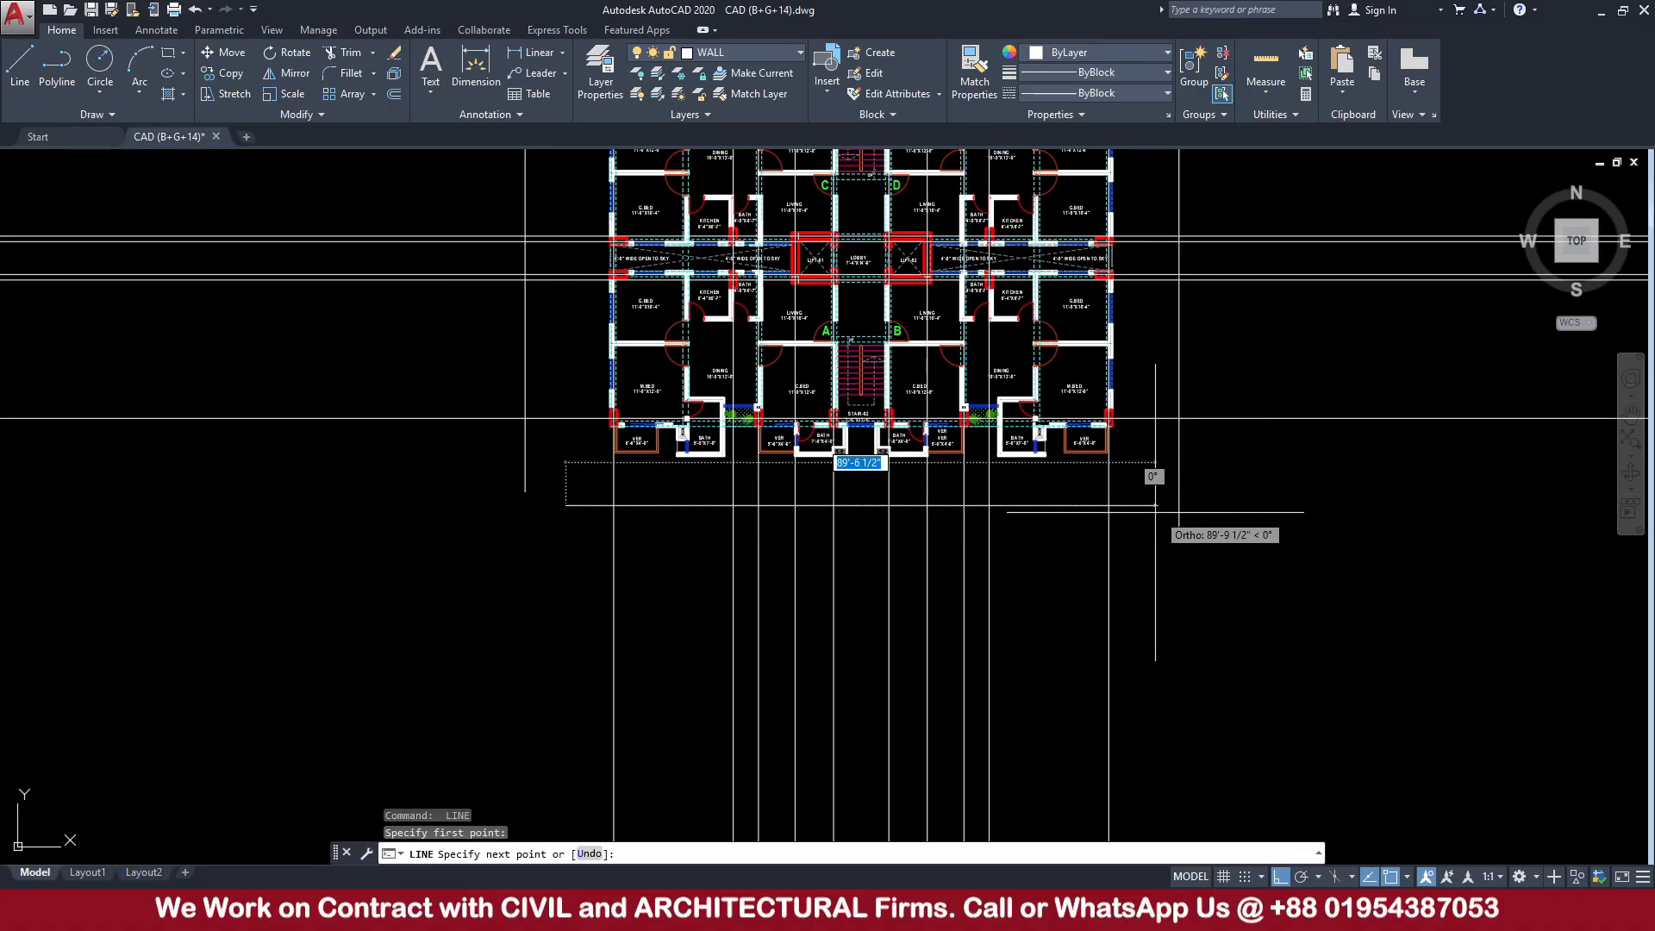
{"action": "left_click", "coordinate": [1155, 509]}
{"action": "key", "text": "Escape"}
Trim the vertical construction lines below the lower boundary line and the horizontal ones just beyond the west boundary line
{"action": "key", "text": "Return"}
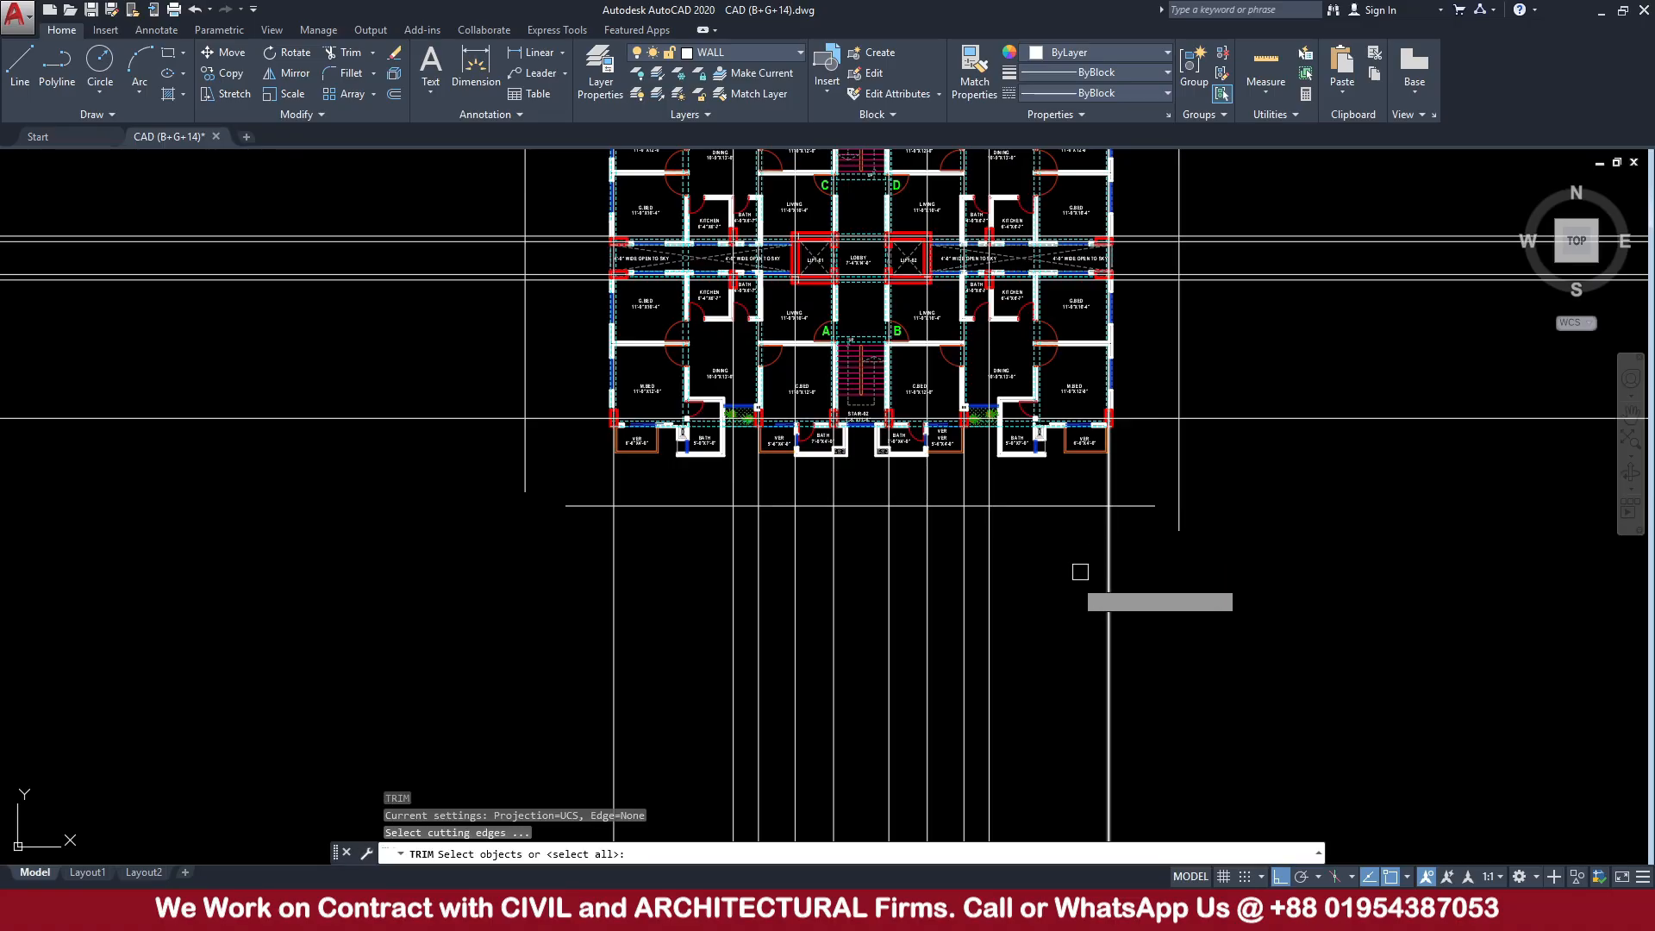
{"action": "key", "text": "Return"}
{"action": "left_click", "coordinate": [1135, 634]}
{"action": "left_click", "coordinate": [493, 561]}
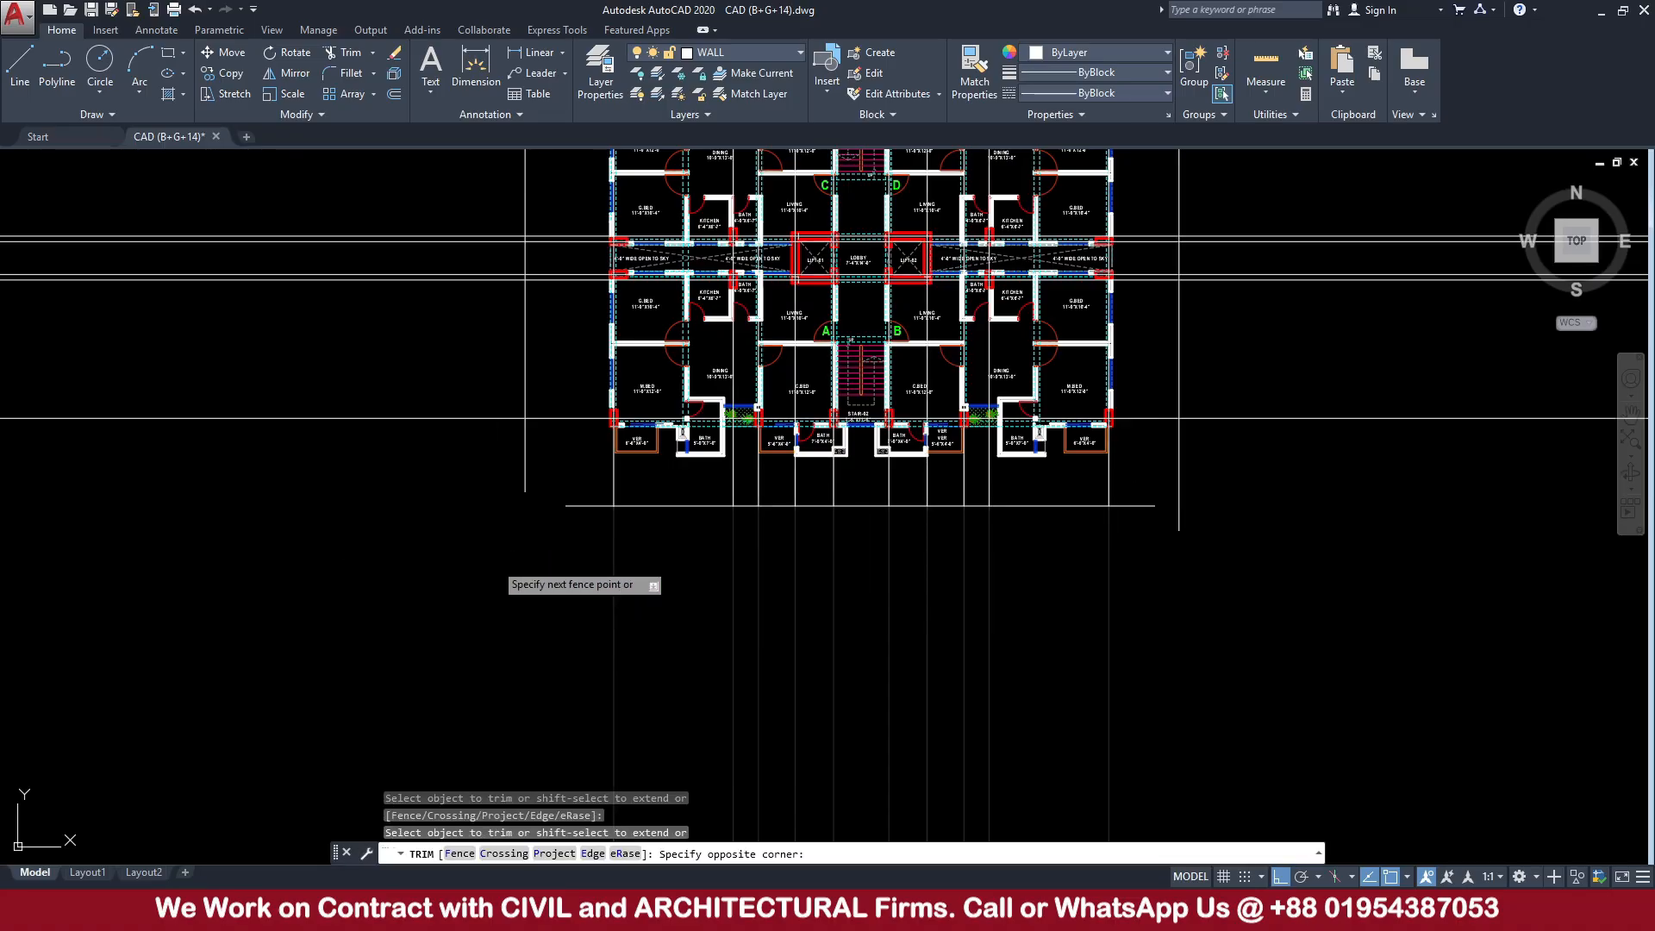
{"action": "middle_click_drag", "start_coordinate": [423, 522], "coordinate": [749, 679]}
{"action": "left_click", "coordinate": [745, 677]}
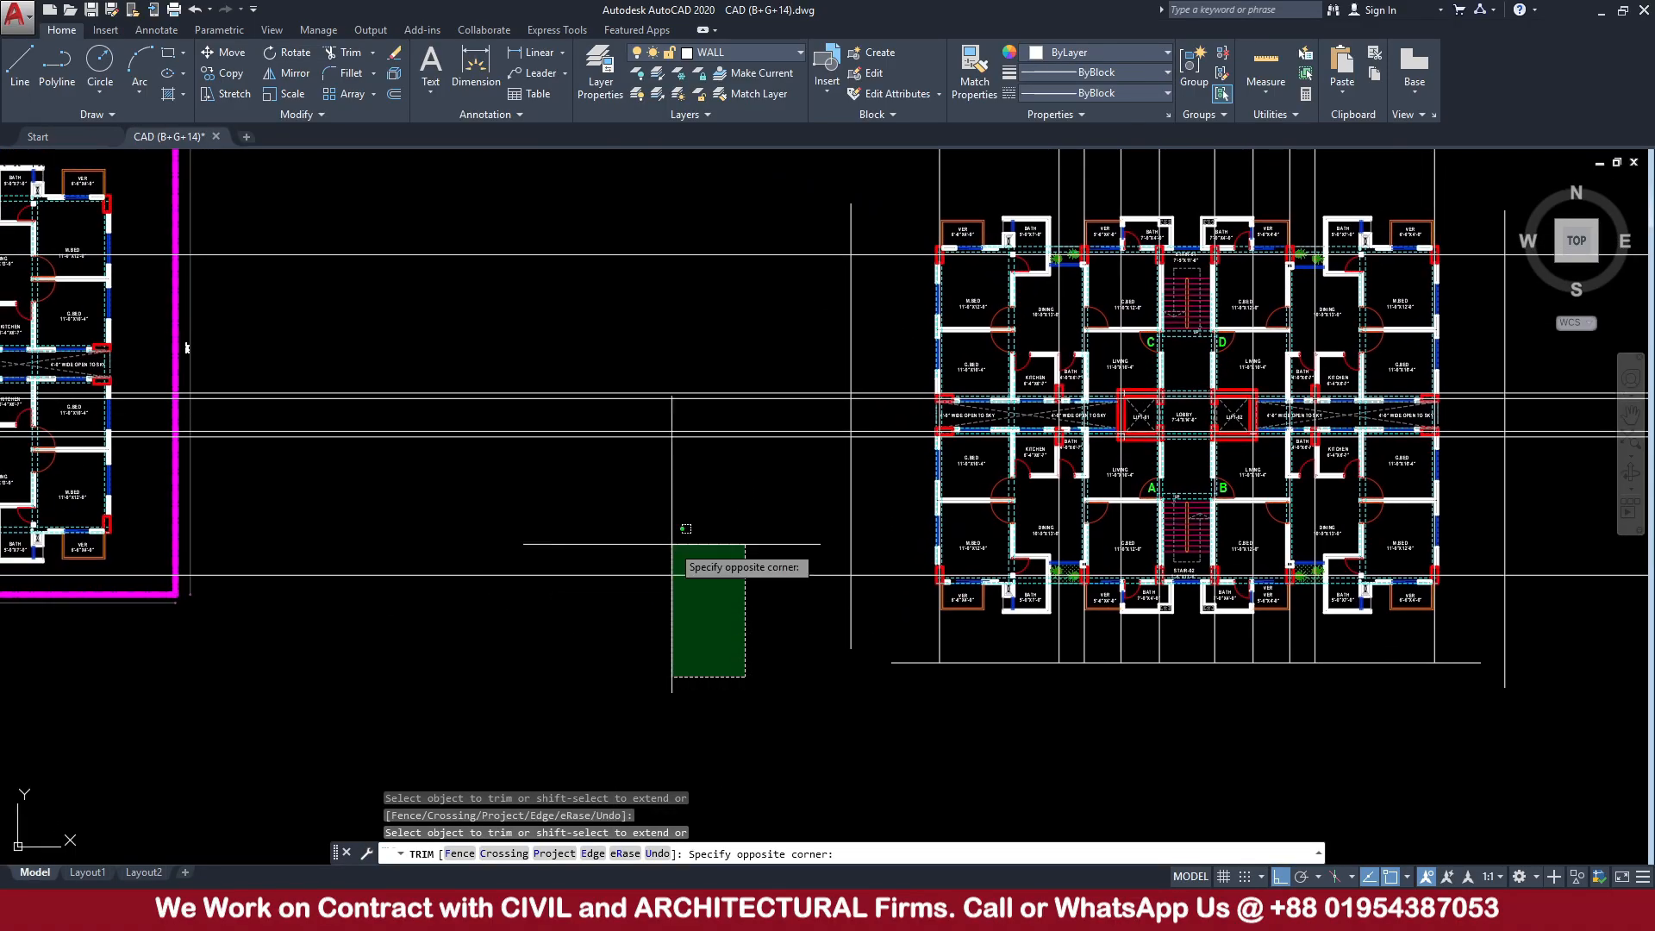
{"action": "left_click", "coordinate": [585, 207]}
Trim the horizontal construction lines beyond the east boundary line and the vertical ones above the upper boundary line
{"action": "middle_click_drag", "start_coordinate": [1583, 651], "coordinate": [1146, 703]}
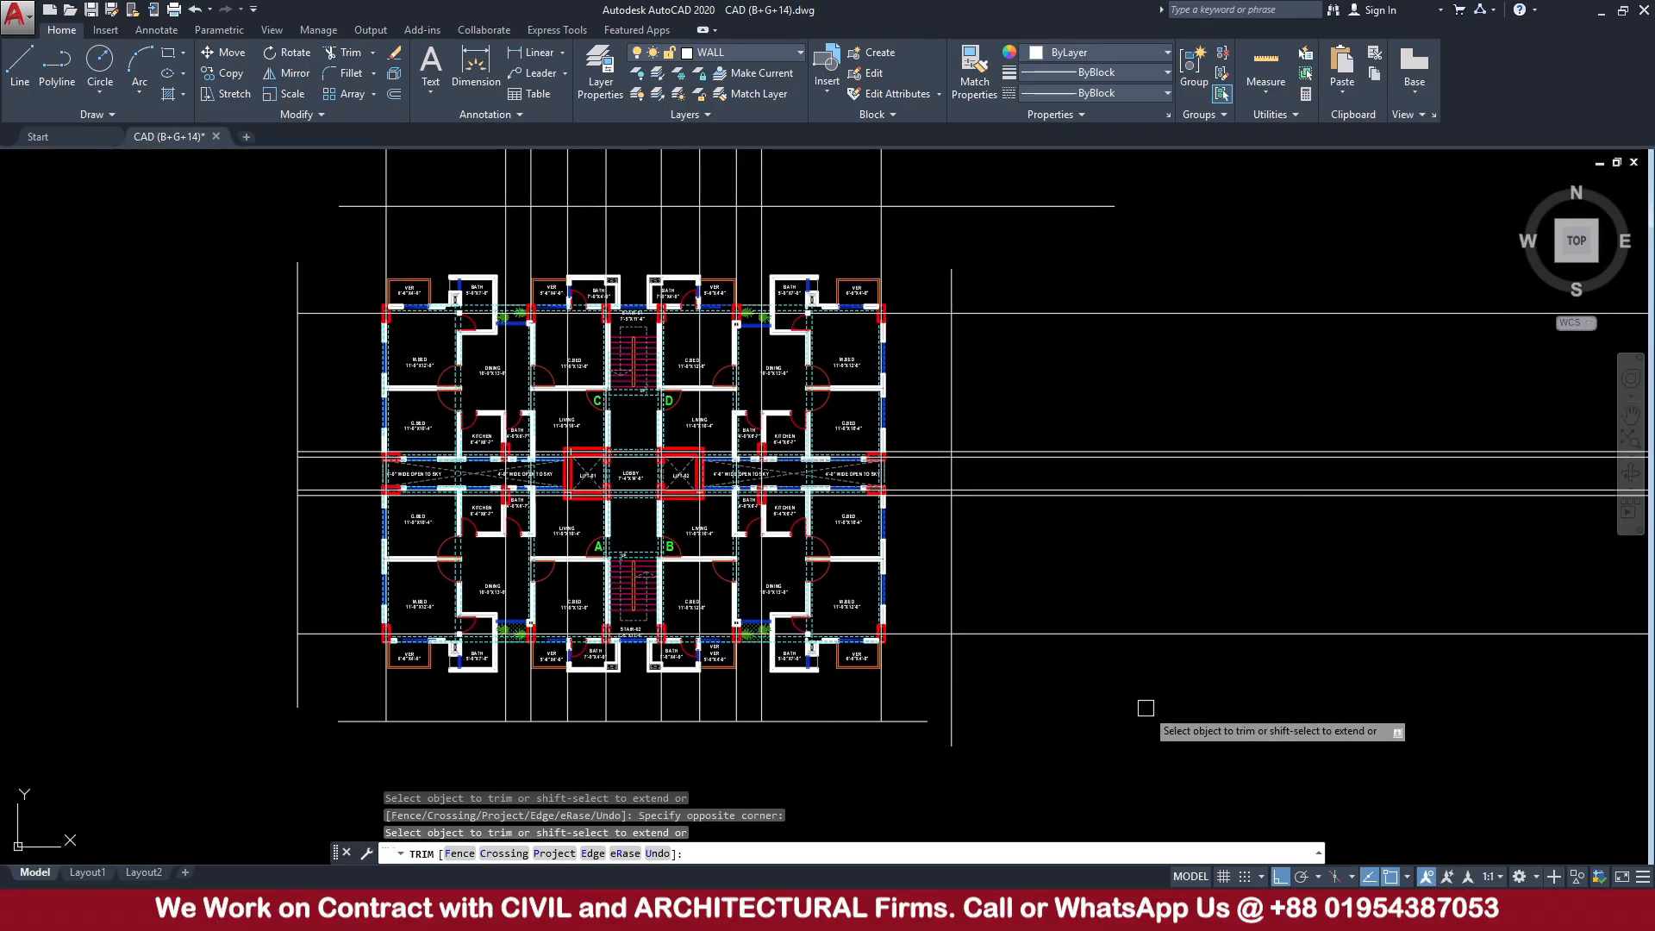
{"action": "left_click", "coordinate": [1145, 708]}
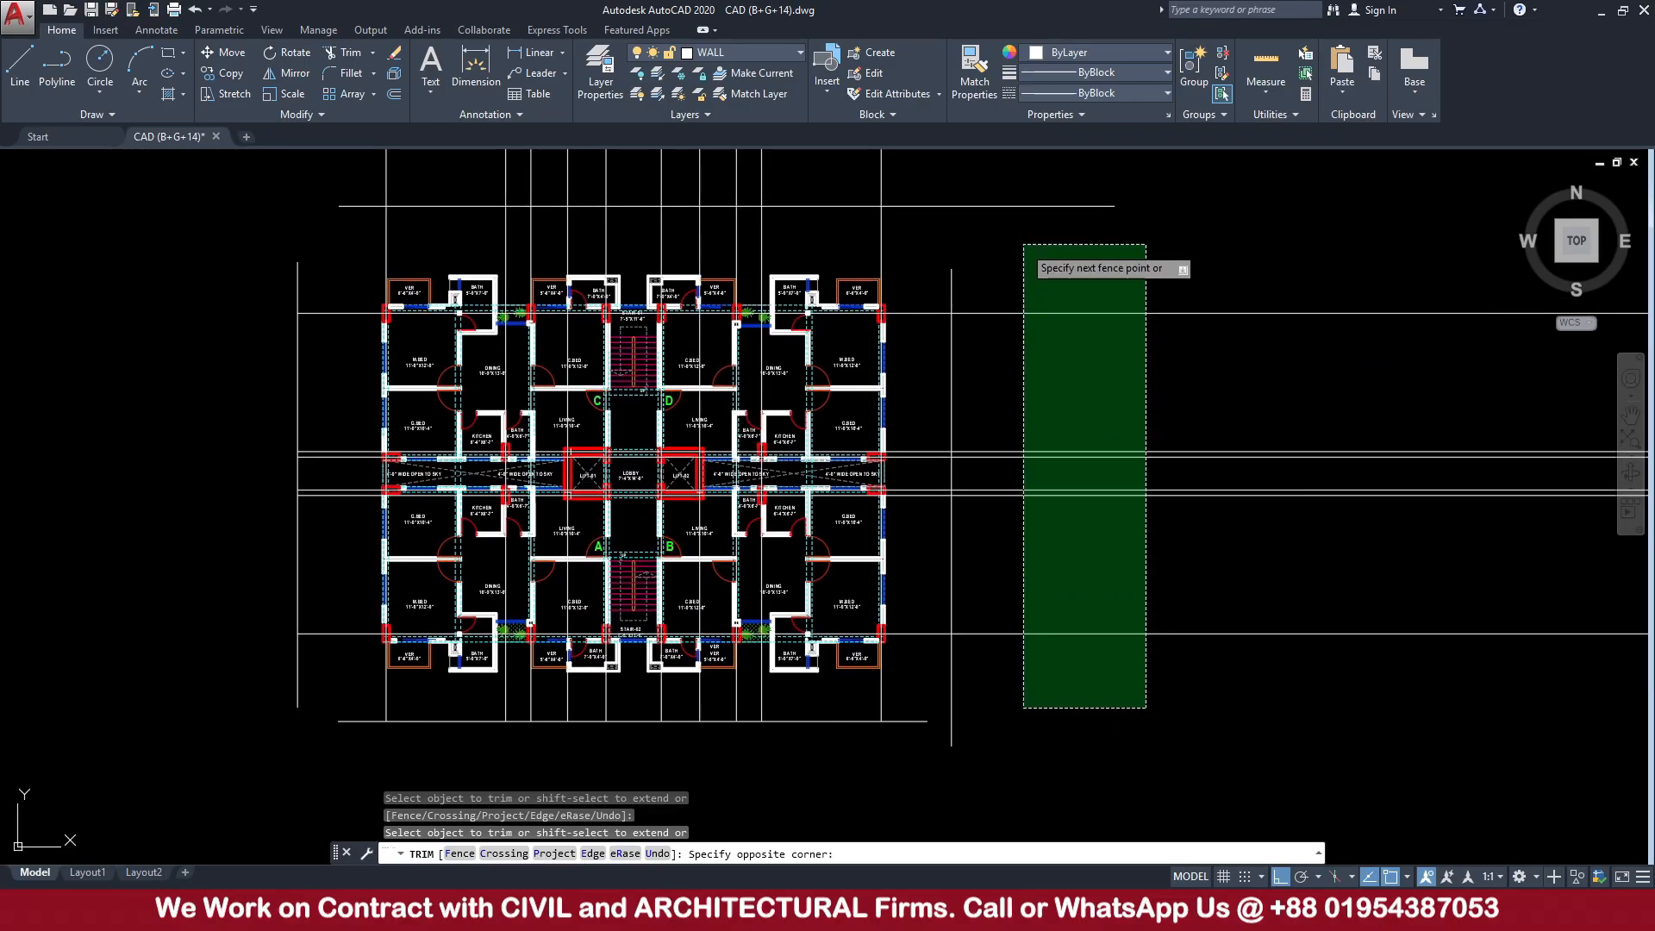
{"action": "left_click", "coordinate": [1023, 244]}
{"action": "middle_click_drag", "start_coordinate": [1023, 244], "coordinate": [1134, 457]}
{"action": "left_click", "coordinate": [1074, 354]}
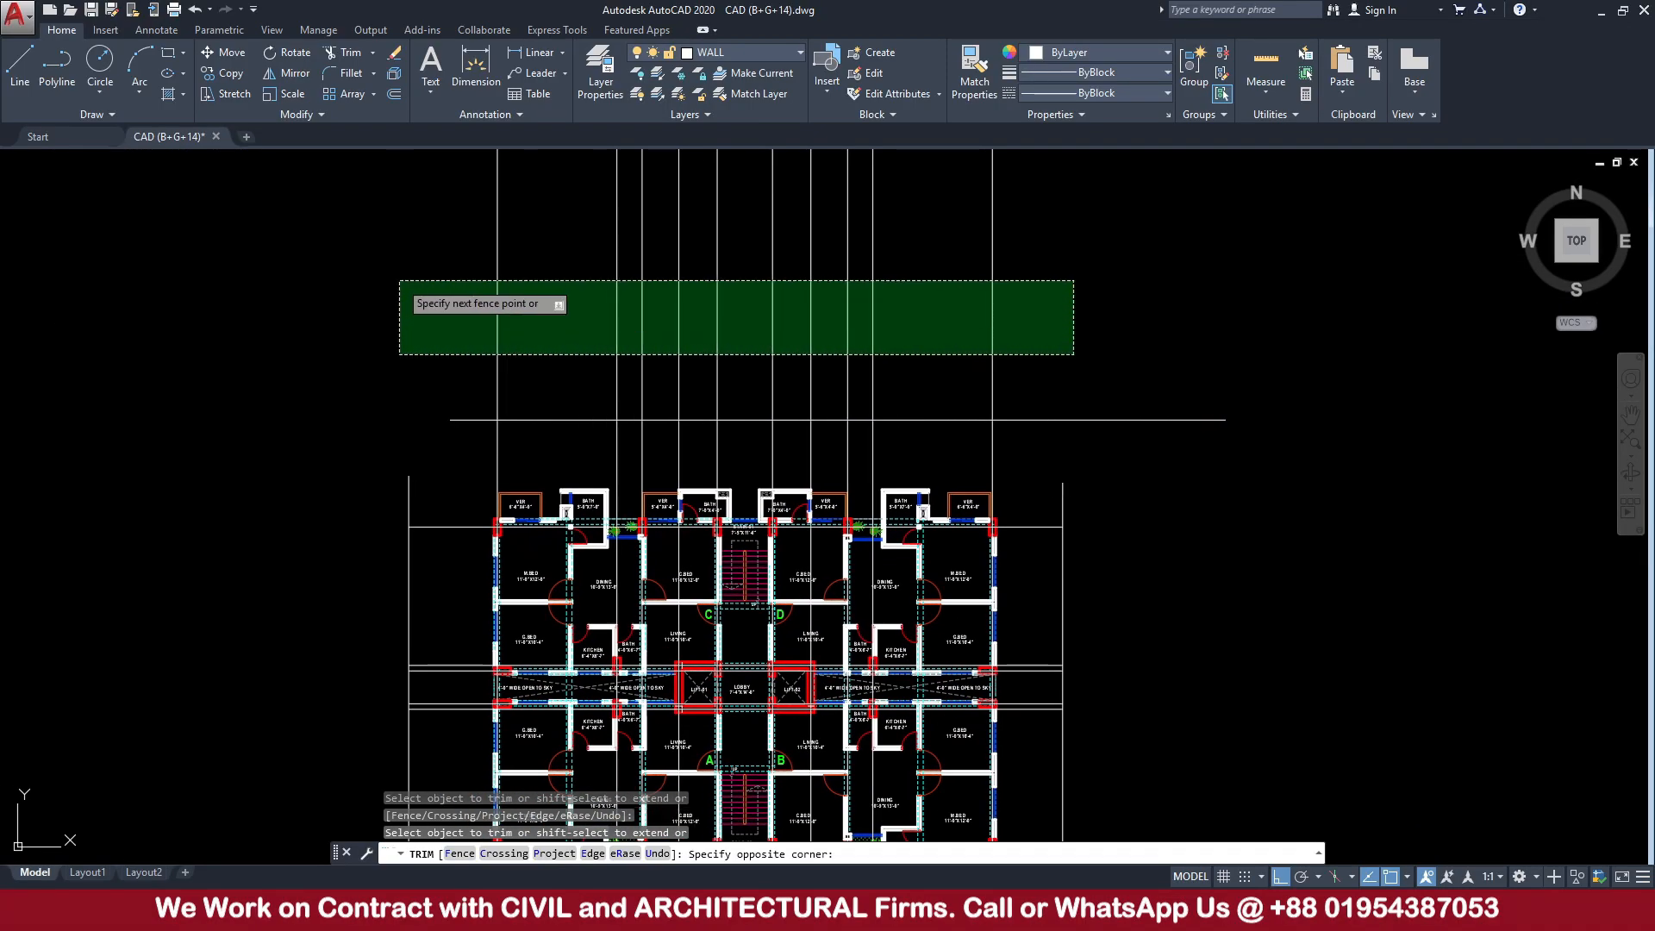
{"action": "left_click", "coordinate": [399, 281]}
{"action": "key", "text": "Escape"}
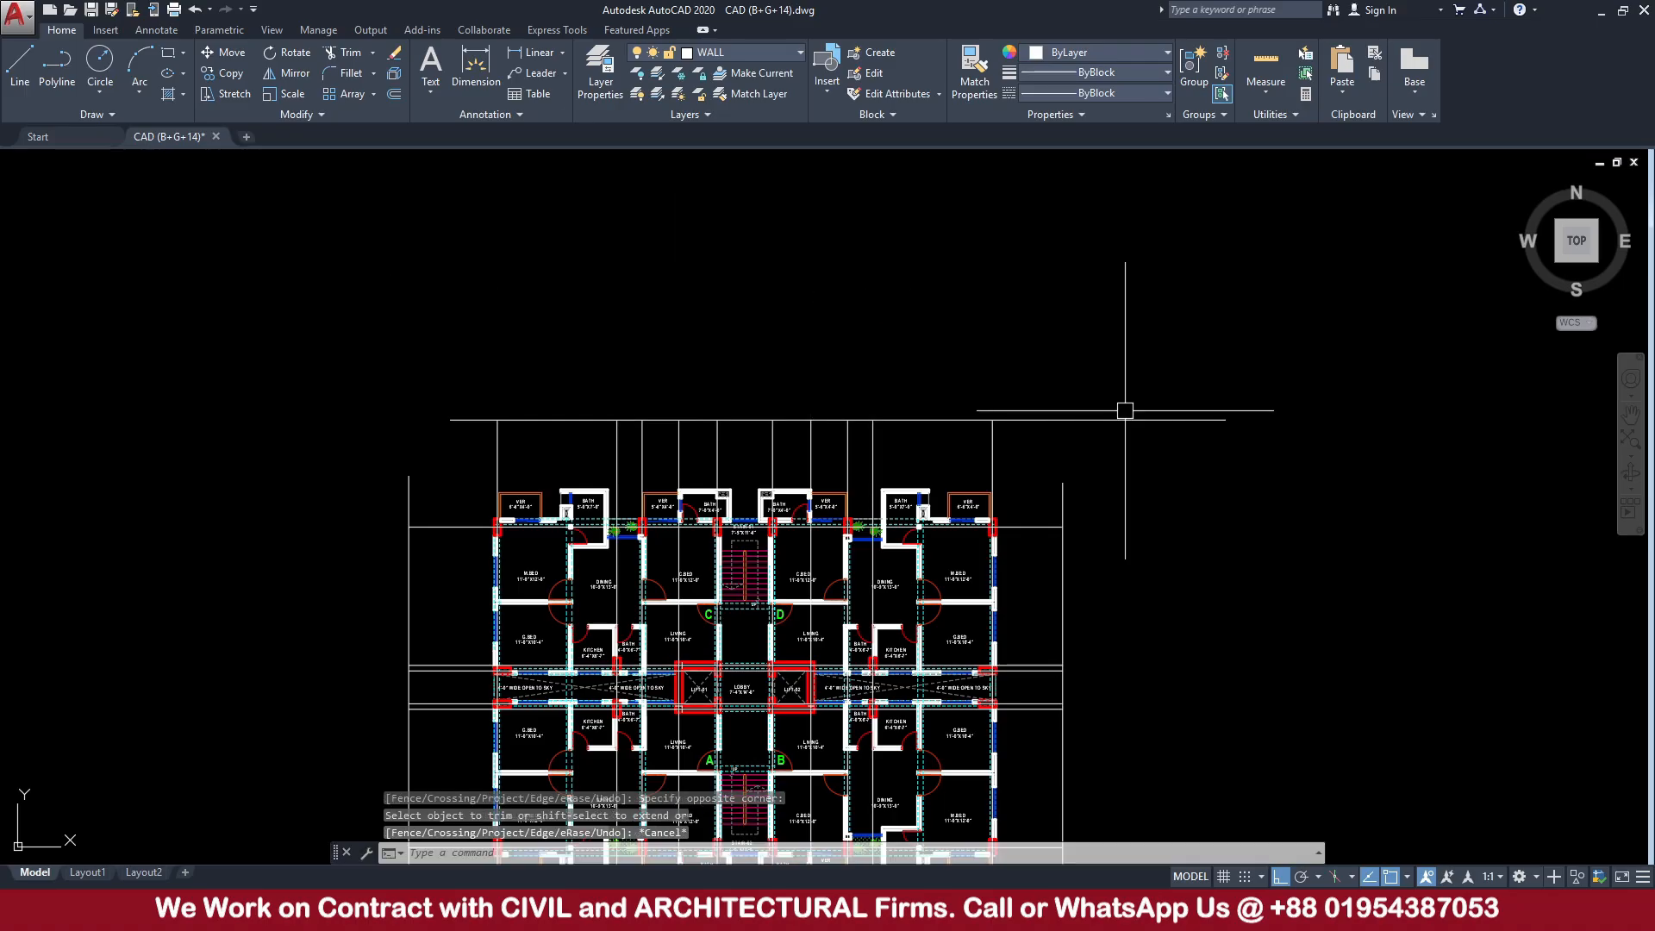
Delete the four temporary boundary lines around the plan
{"action": "left_click", "coordinate": [1120, 421]}
{"action": "left_click", "coordinate": [409, 483]}
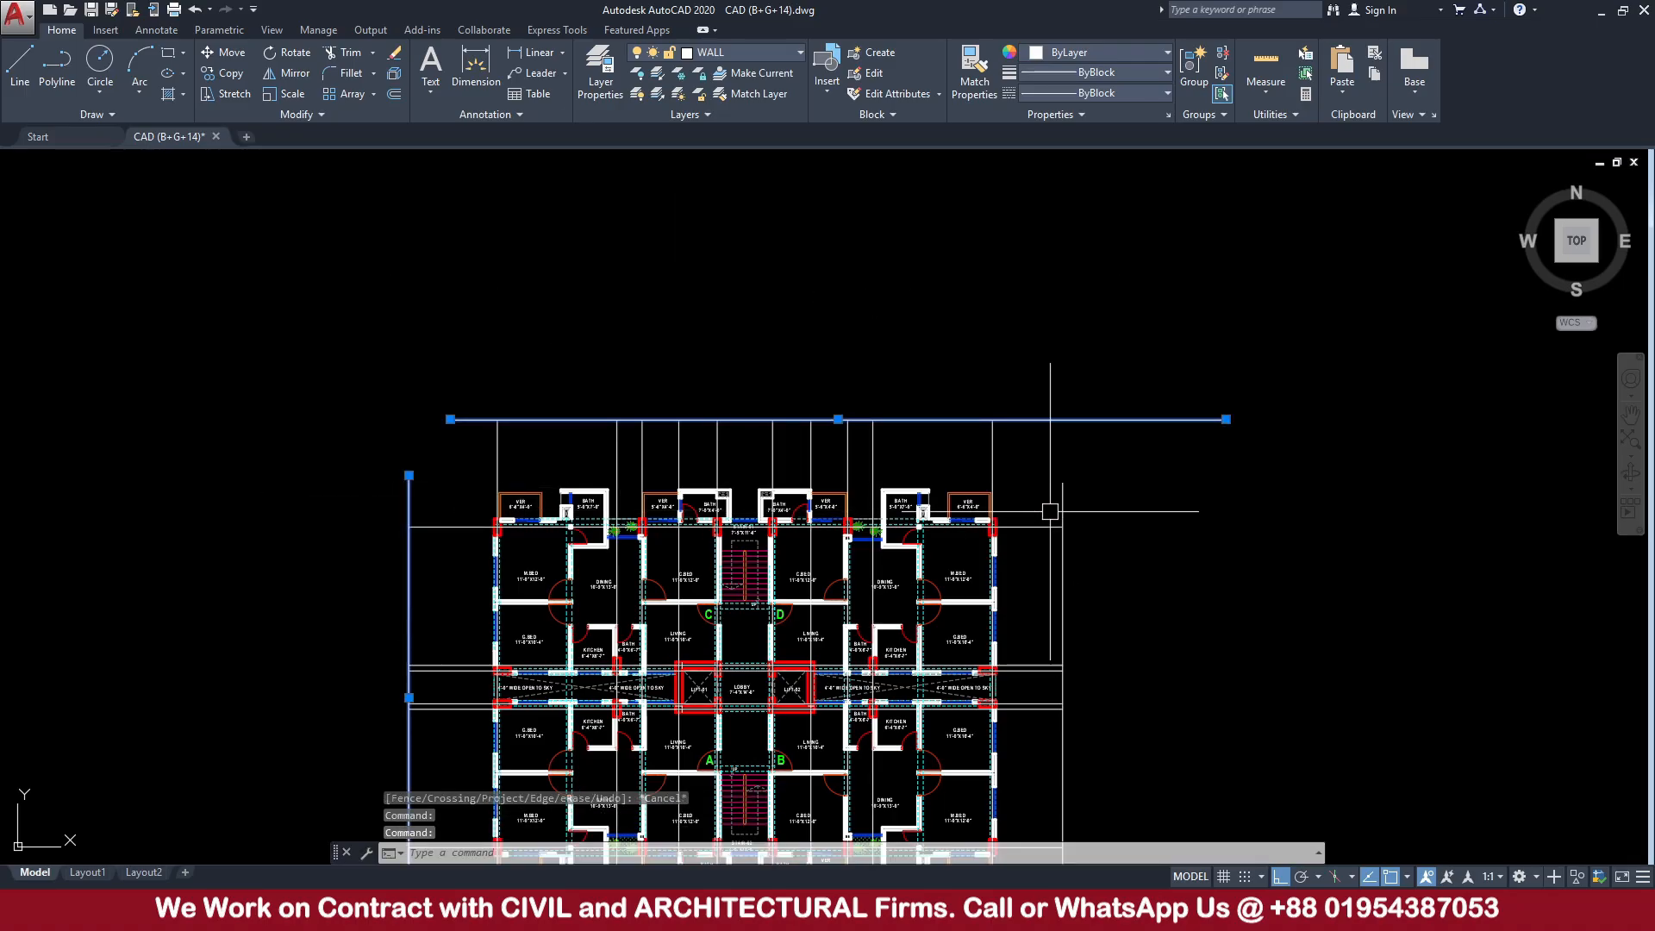
{"action": "left_click", "coordinate": [1070, 470]}
{"action": "left_click", "coordinate": [1056, 486]}
{"action": "left_click", "coordinate": [1061, 488]}
{"action": "middle_click_drag", "start_coordinate": [1093, 616], "coordinate": [1138, 300]}
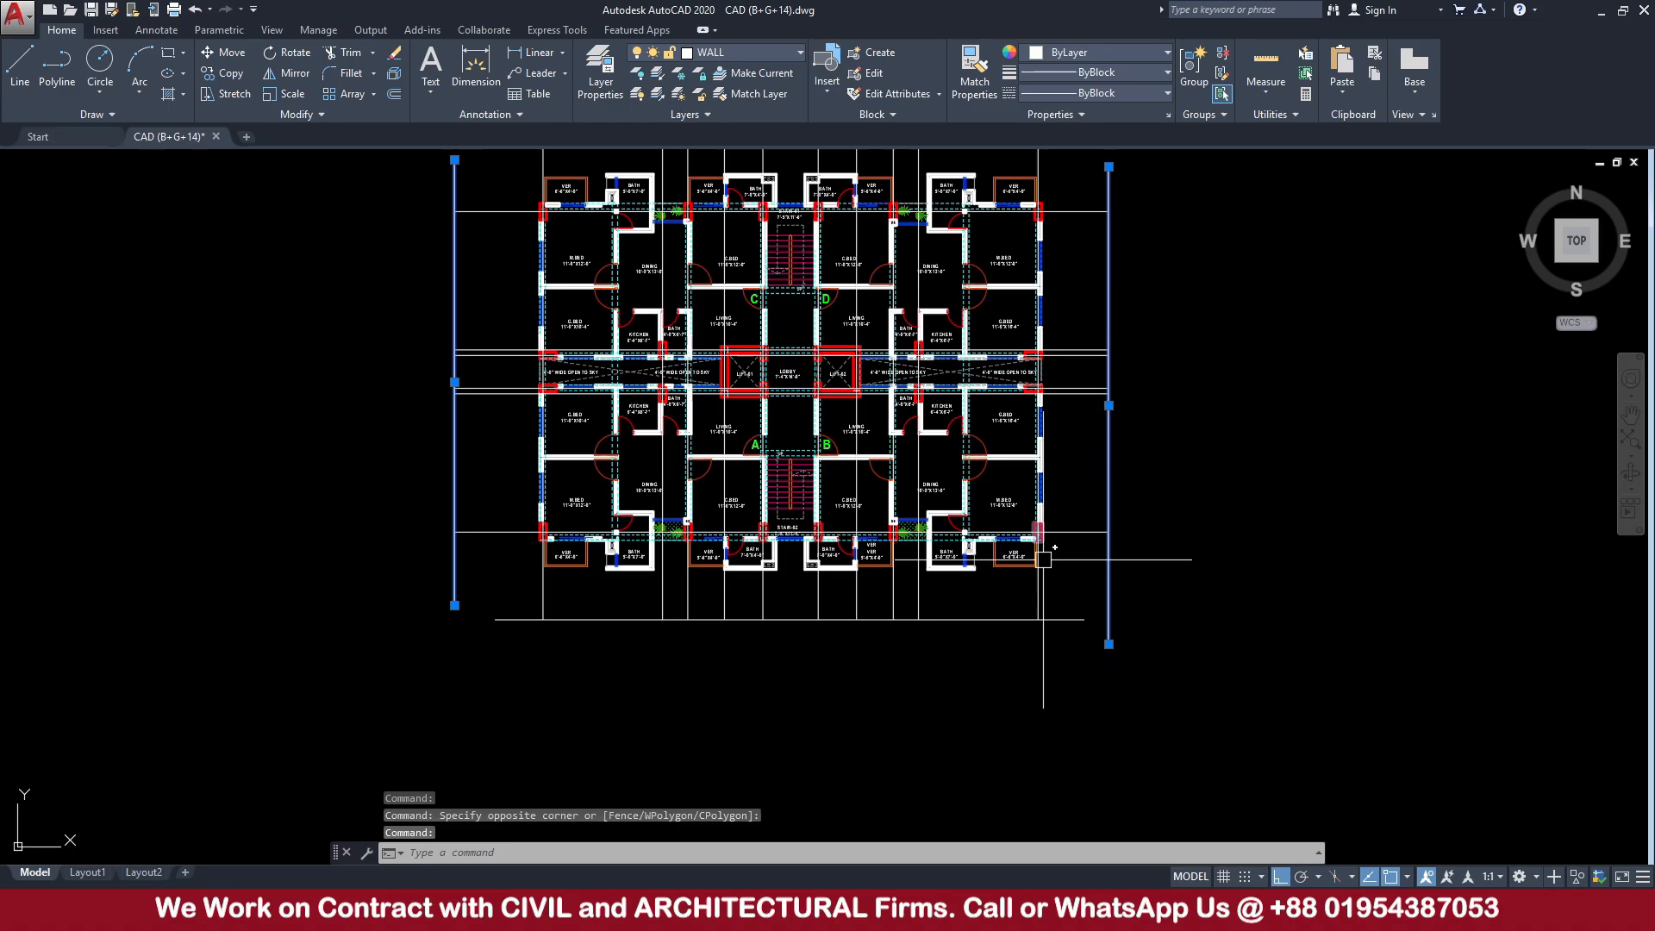
{"action": "left_click", "coordinate": [1024, 618]}
{"action": "key", "text": "Delete"}
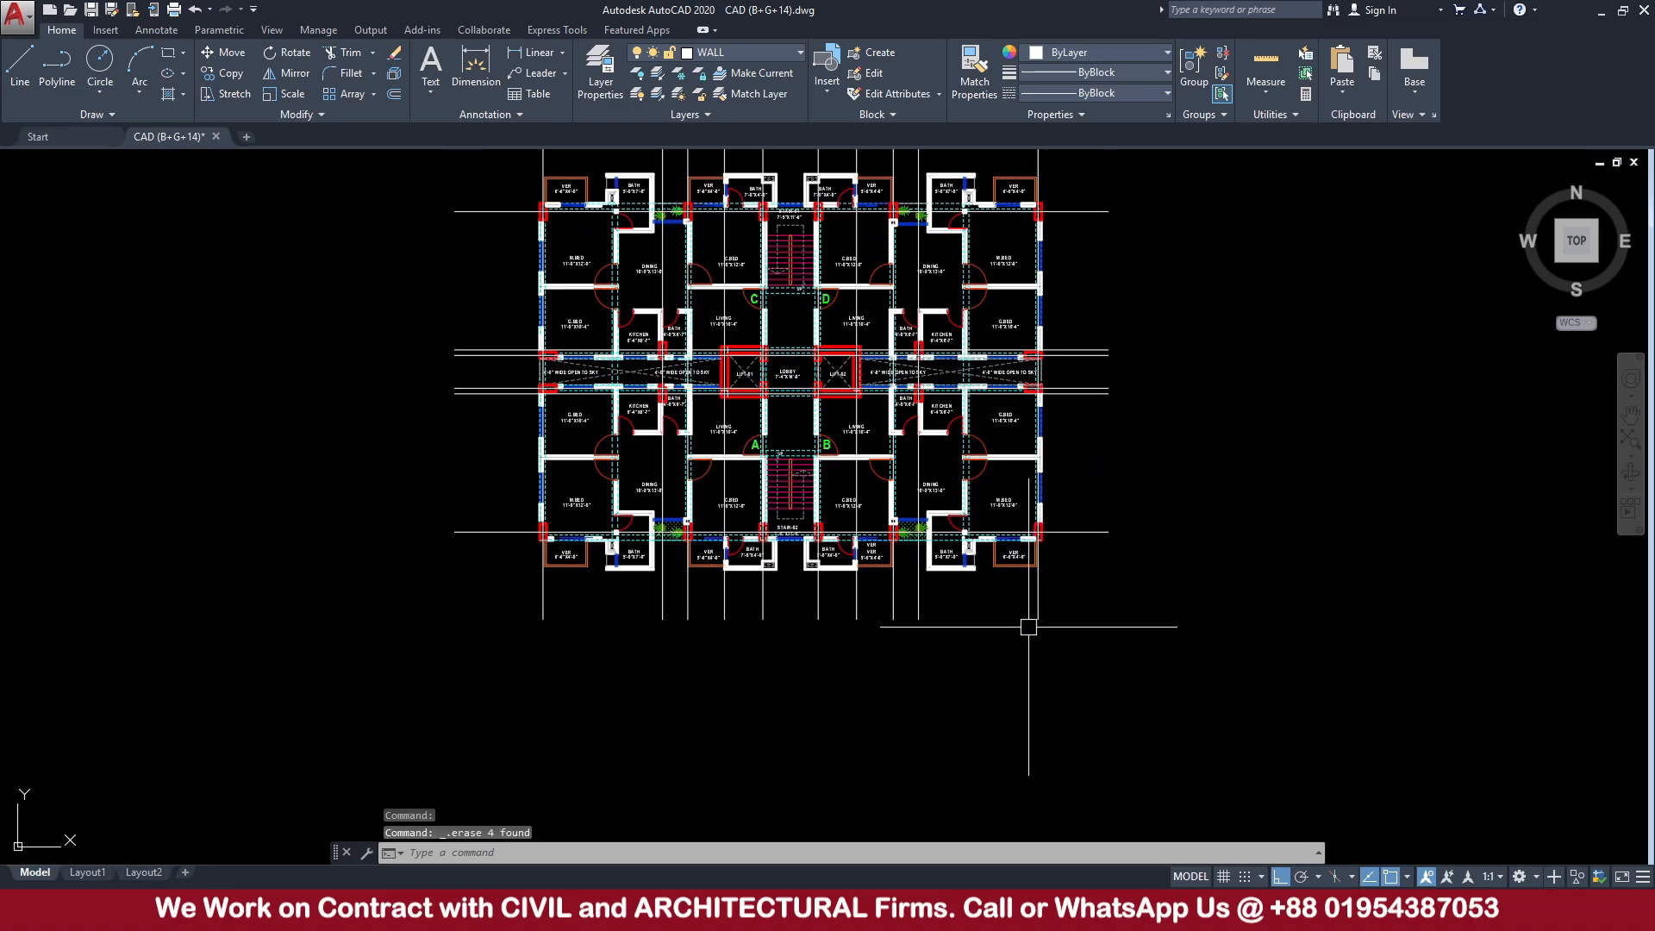
Delete the leftover horizontal construction line pieces running across the original floor plans
{"action": "scroll", "coordinate": [1028, 627], "scroll_direction": "down", "scroll_amount": 5}
{"action": "scroll", "coordinate": [1033, 454], "scroll_direction": "up", "scroll_amount": 10}
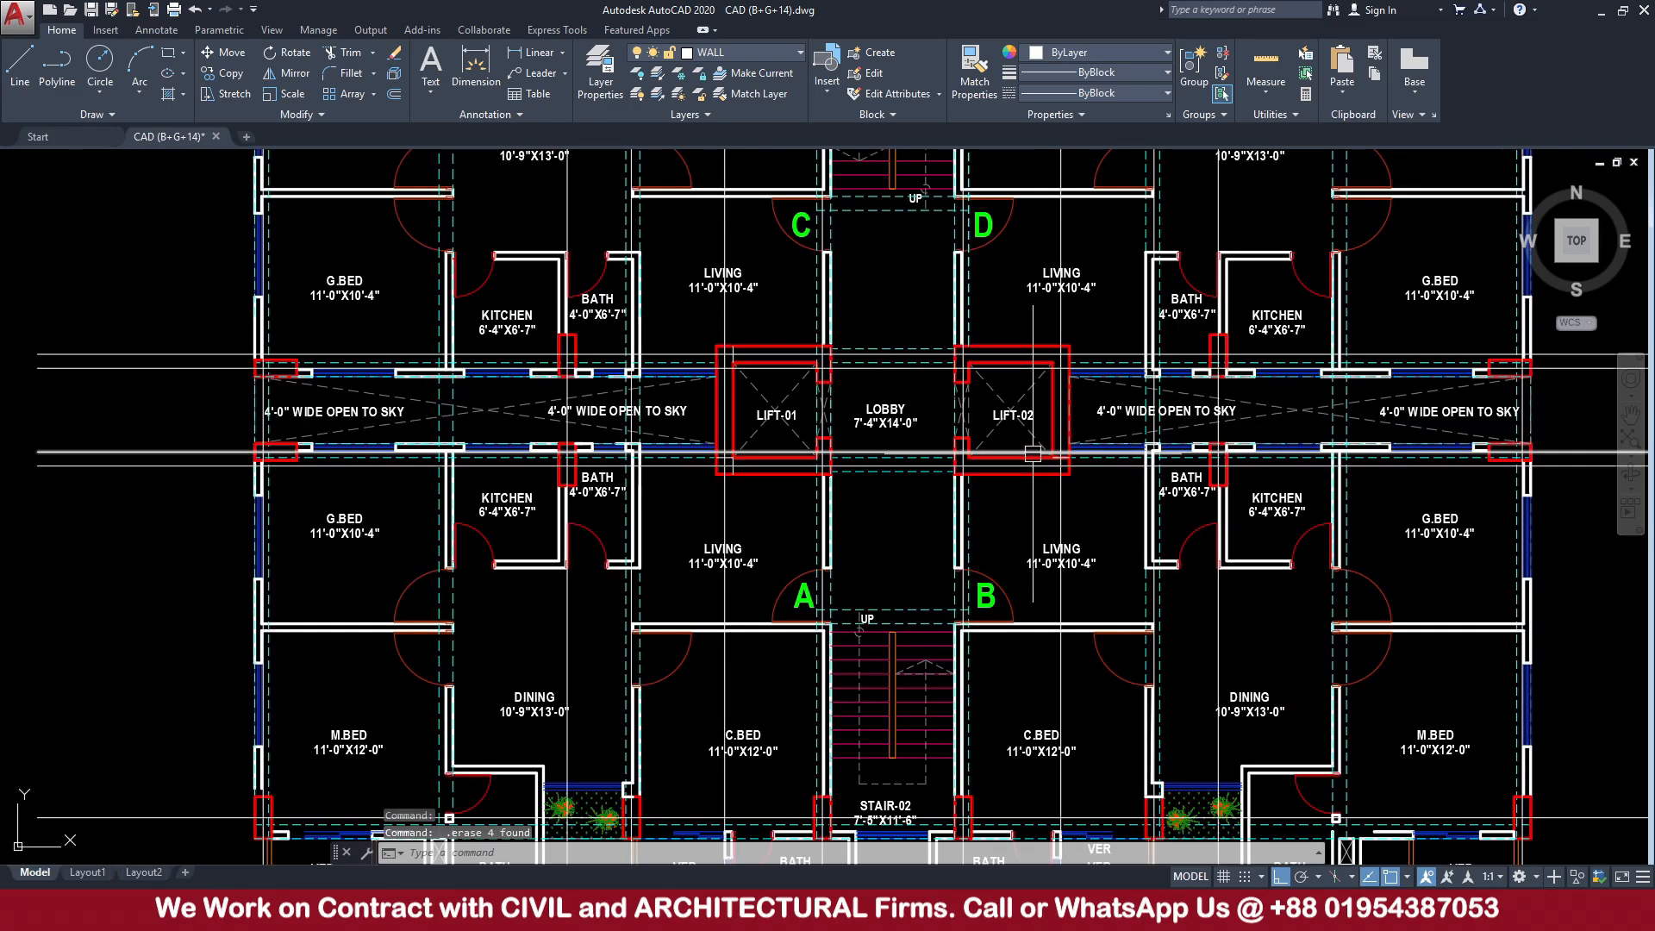
{"action": "scroll", "coordinate": [1034, 460], "scroll_direction": "down", "scroll_amount": 4}
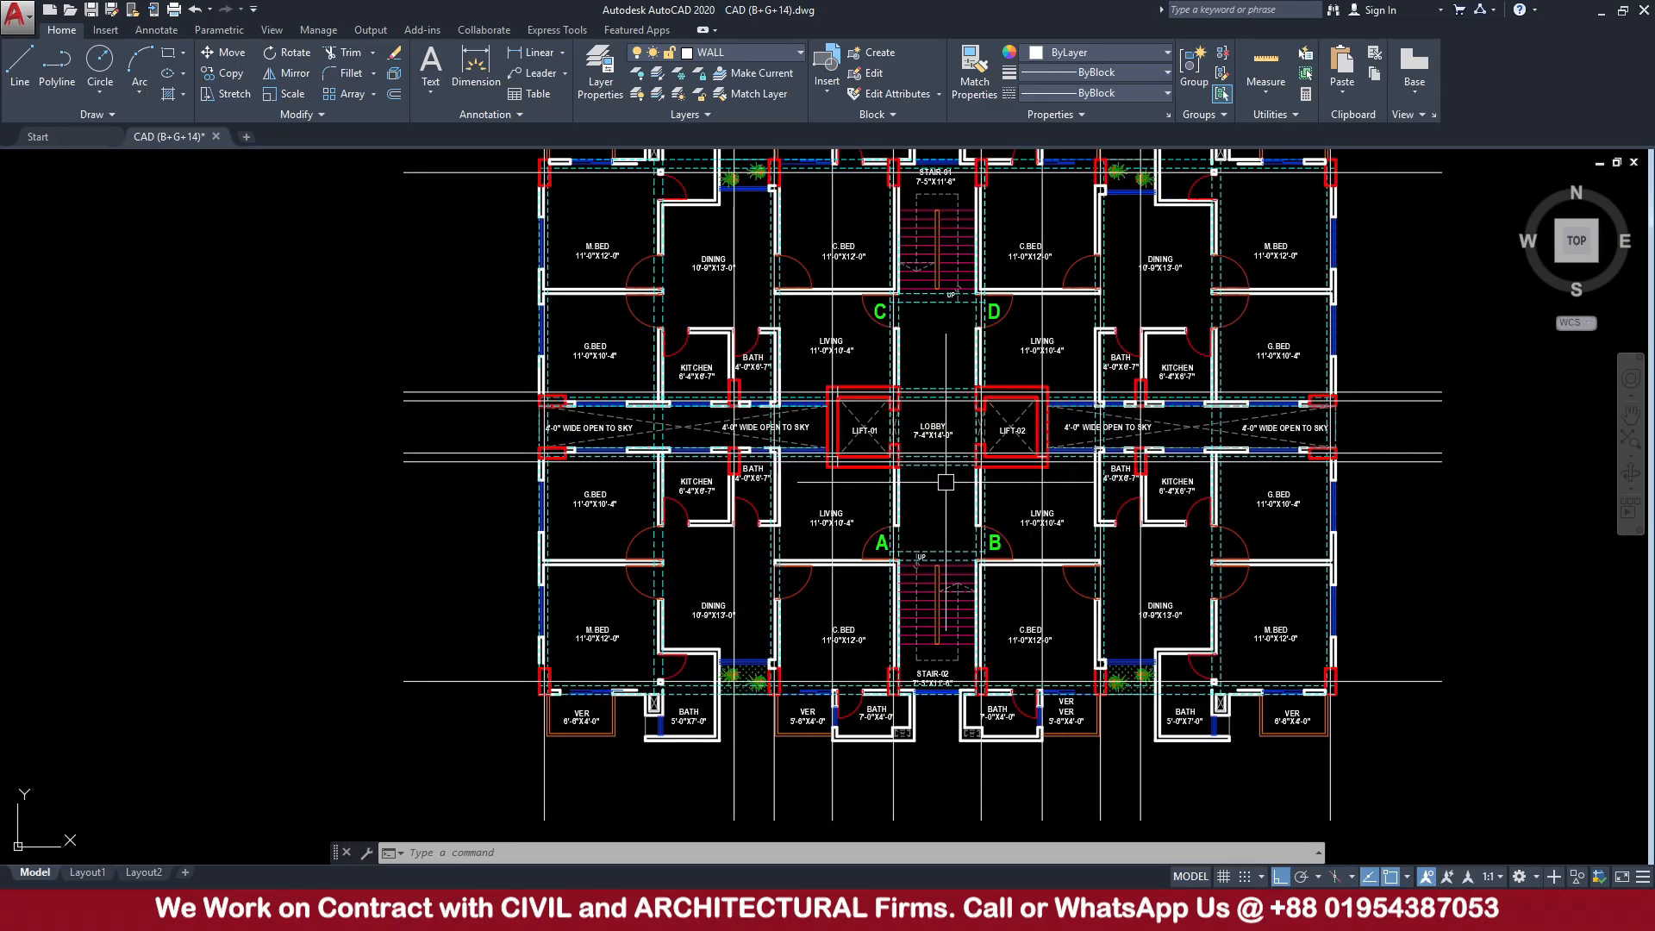
{"action": "middle_click_drag", "start_coordinate": [740, 366], "coordinate": [842, 457]}
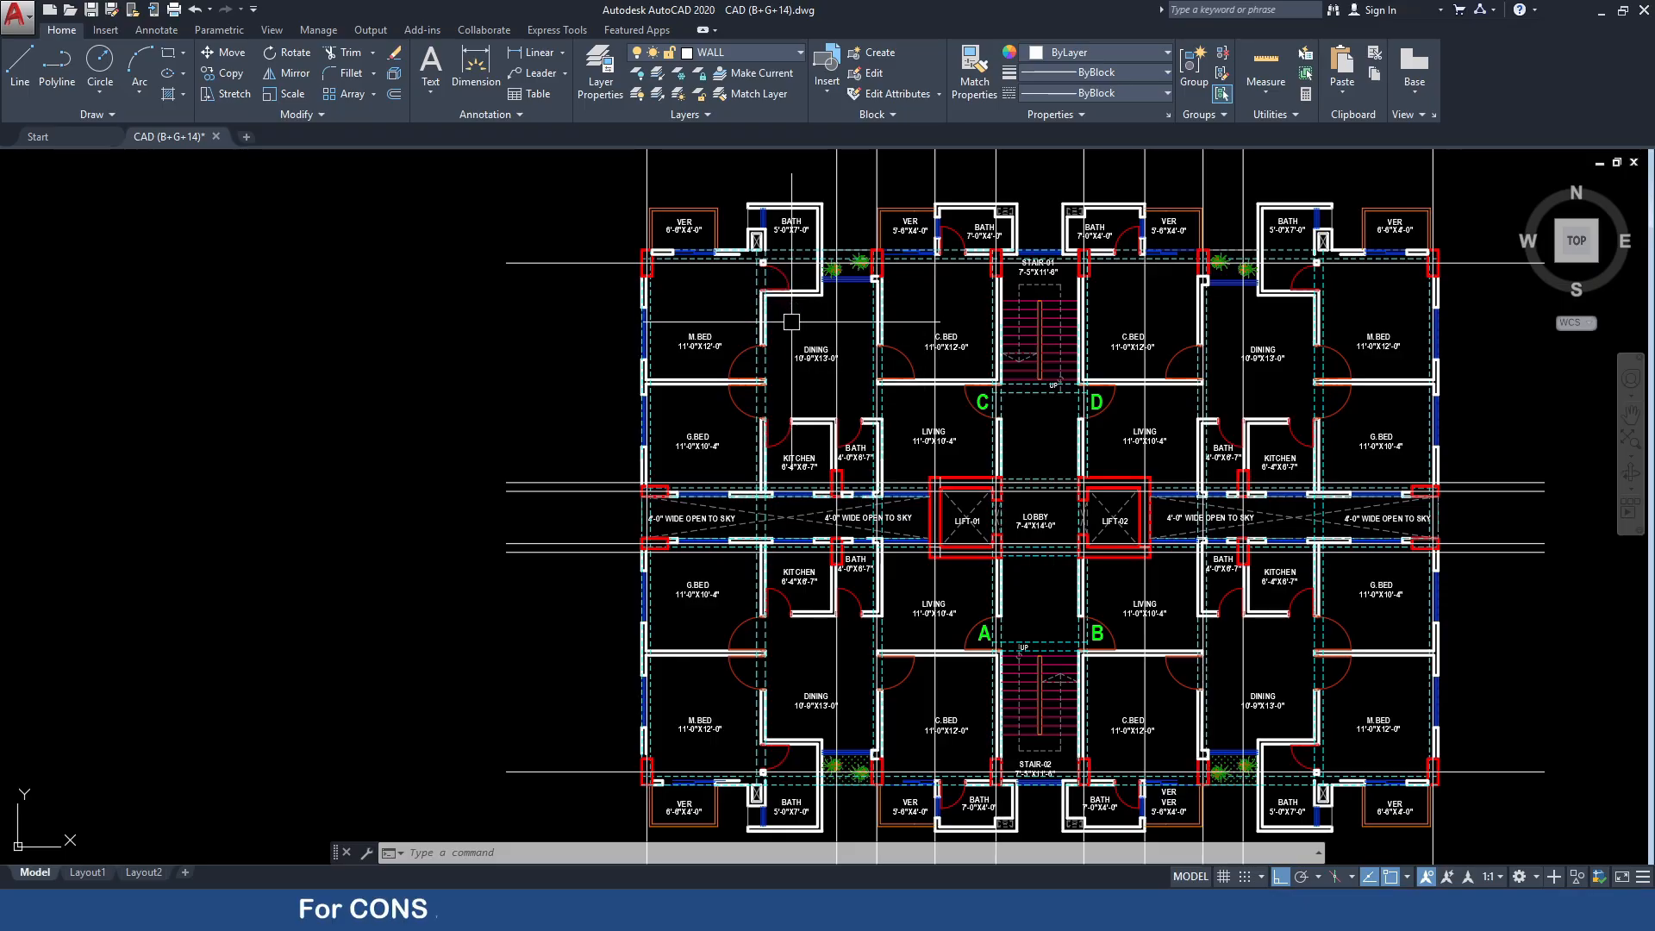
{"action": "scroll", "coordinate": [877, 372], "scroll_direction": "down", "scroll_amount": 2}
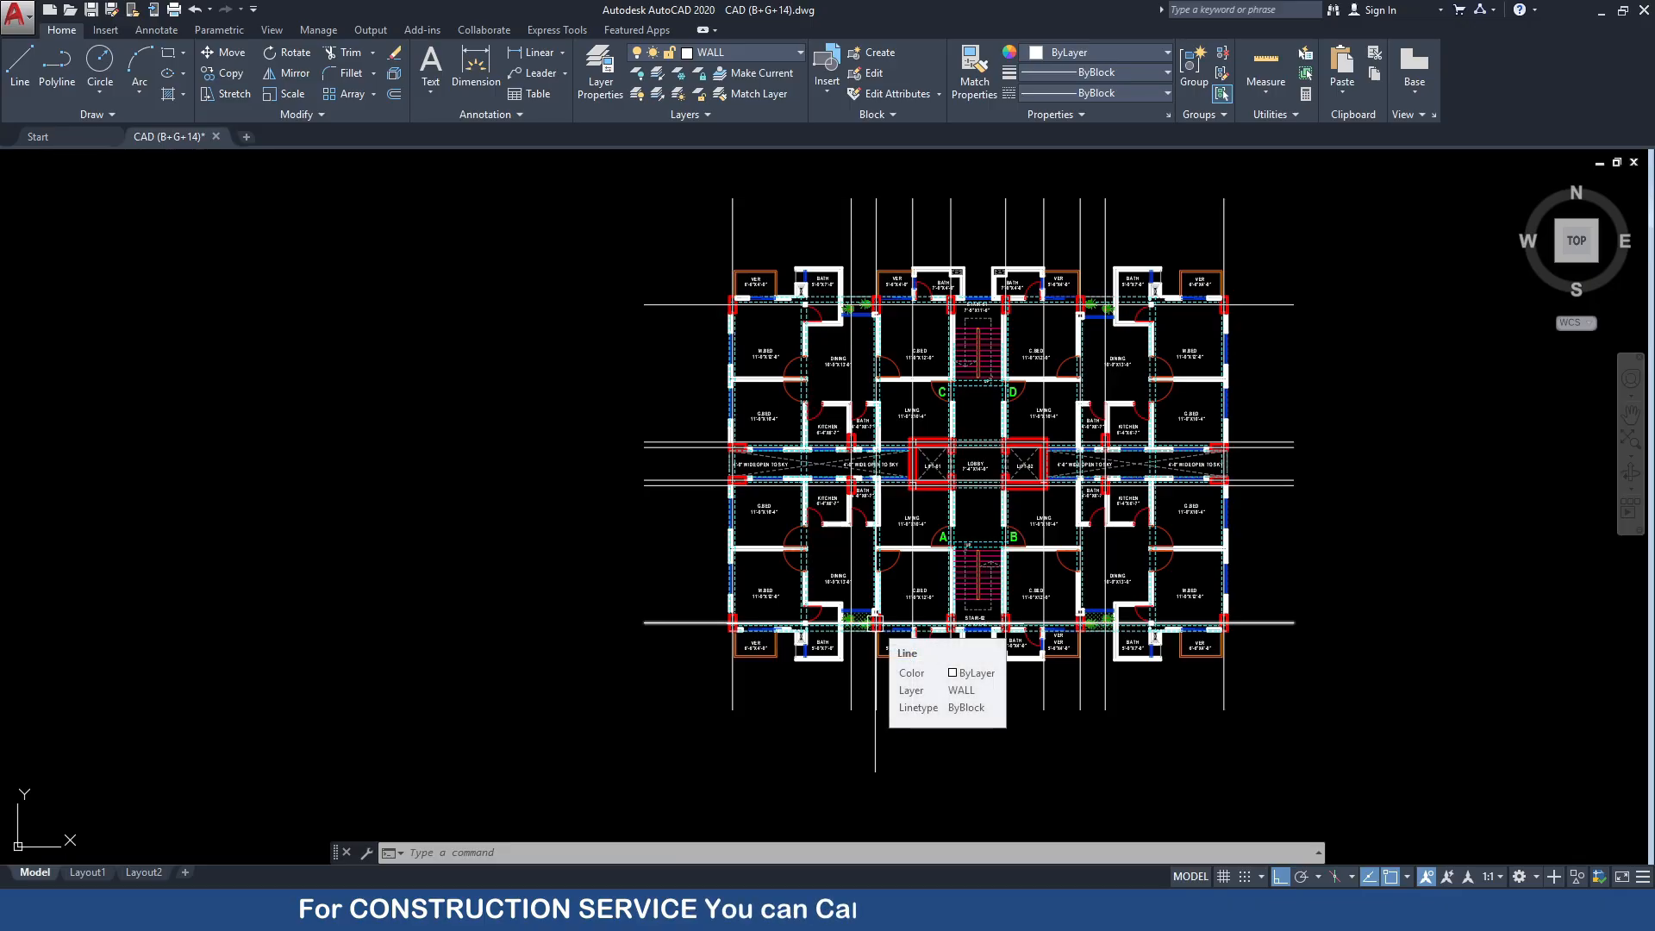
{"action": "scroll", "coordinate": [1017, 560], "scroll_direction": "down", "scroll_amount": 5}
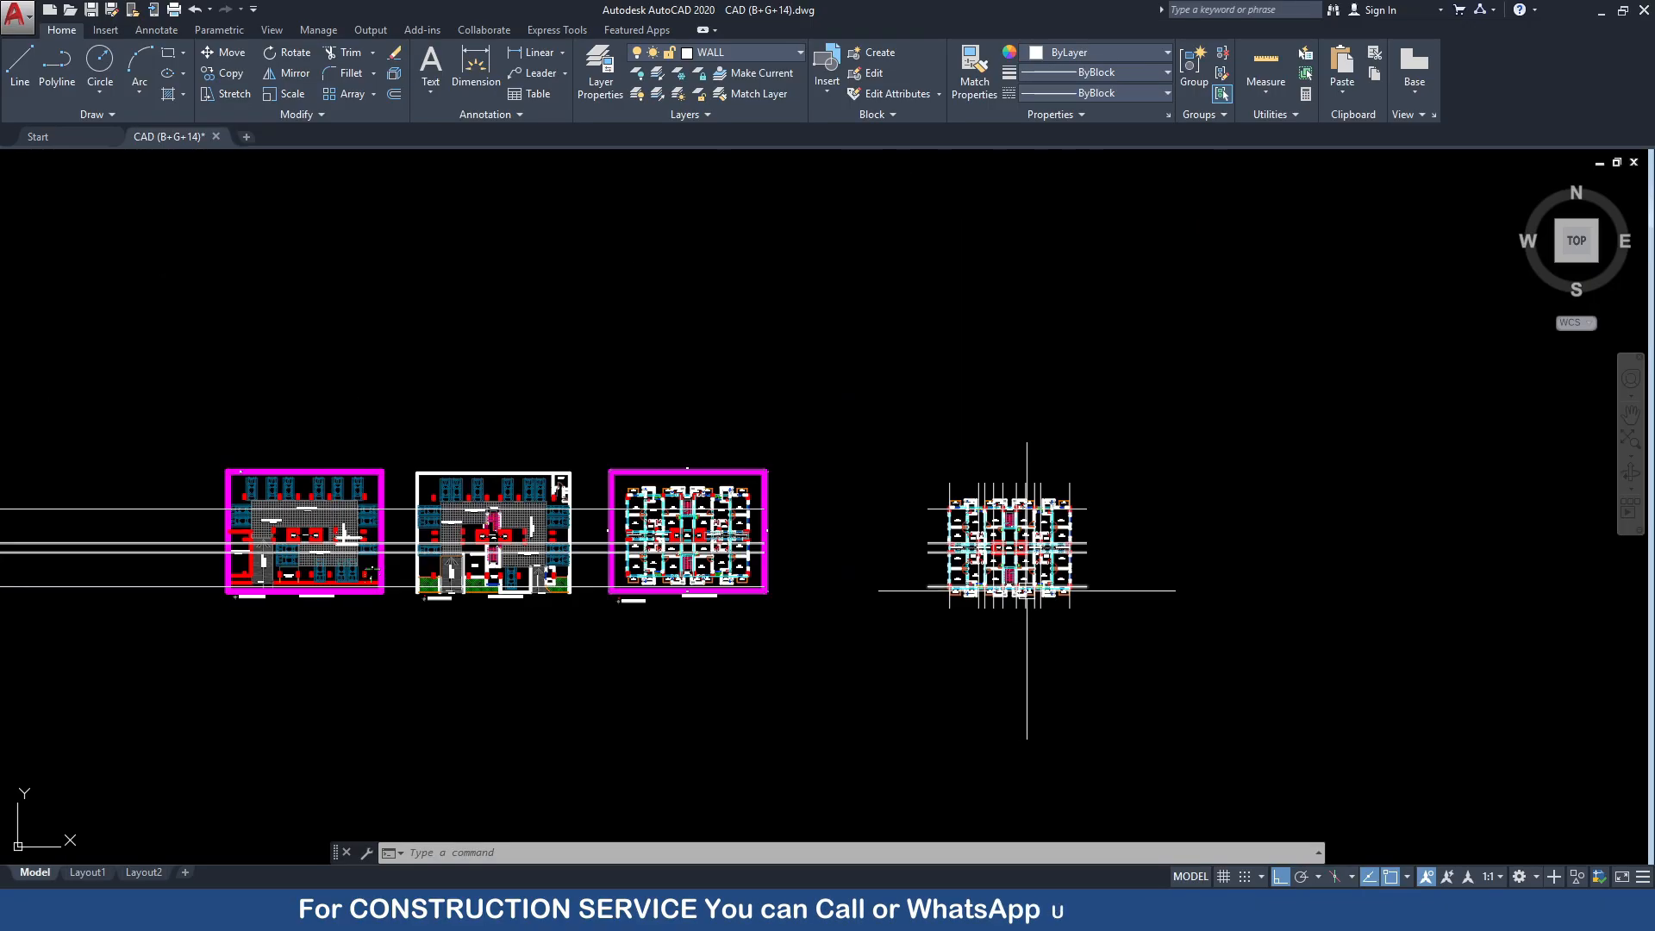
{"action": "scroll", "coordinate": [627, 577], "scroll_direction": "up", "scroll_amount": 6}
{"action": "left_click", "coordinate": [504, 711]}
{"action": "left_click", "coordinate": [487, 312]}
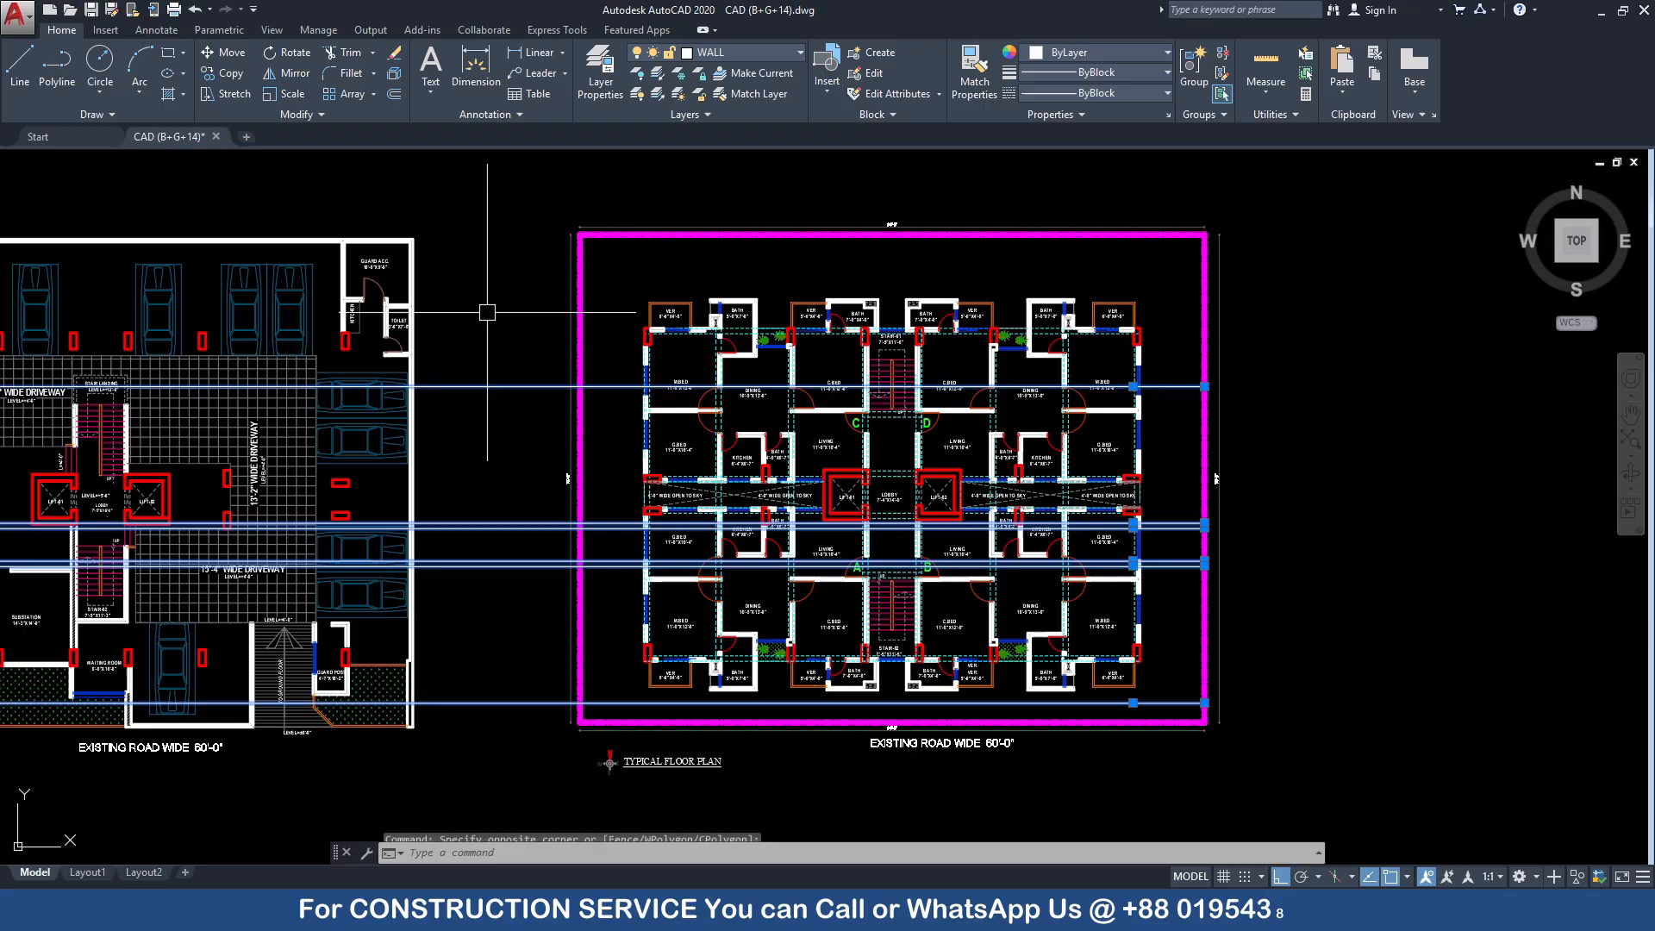
{"action": "key", "text": "Delete"}
Copy the M.BED text from the original typical floor plan to below the westernmost vertical construction line of the cleaned plan
{"action": "scroll", "coordinate": [487, 312], "scroll_direction": "down", "scroll_amount": 4}
{"action": "scroll", "coordinate": [609, 554], "scroll_direction": "up", "scroll_amount": 10}
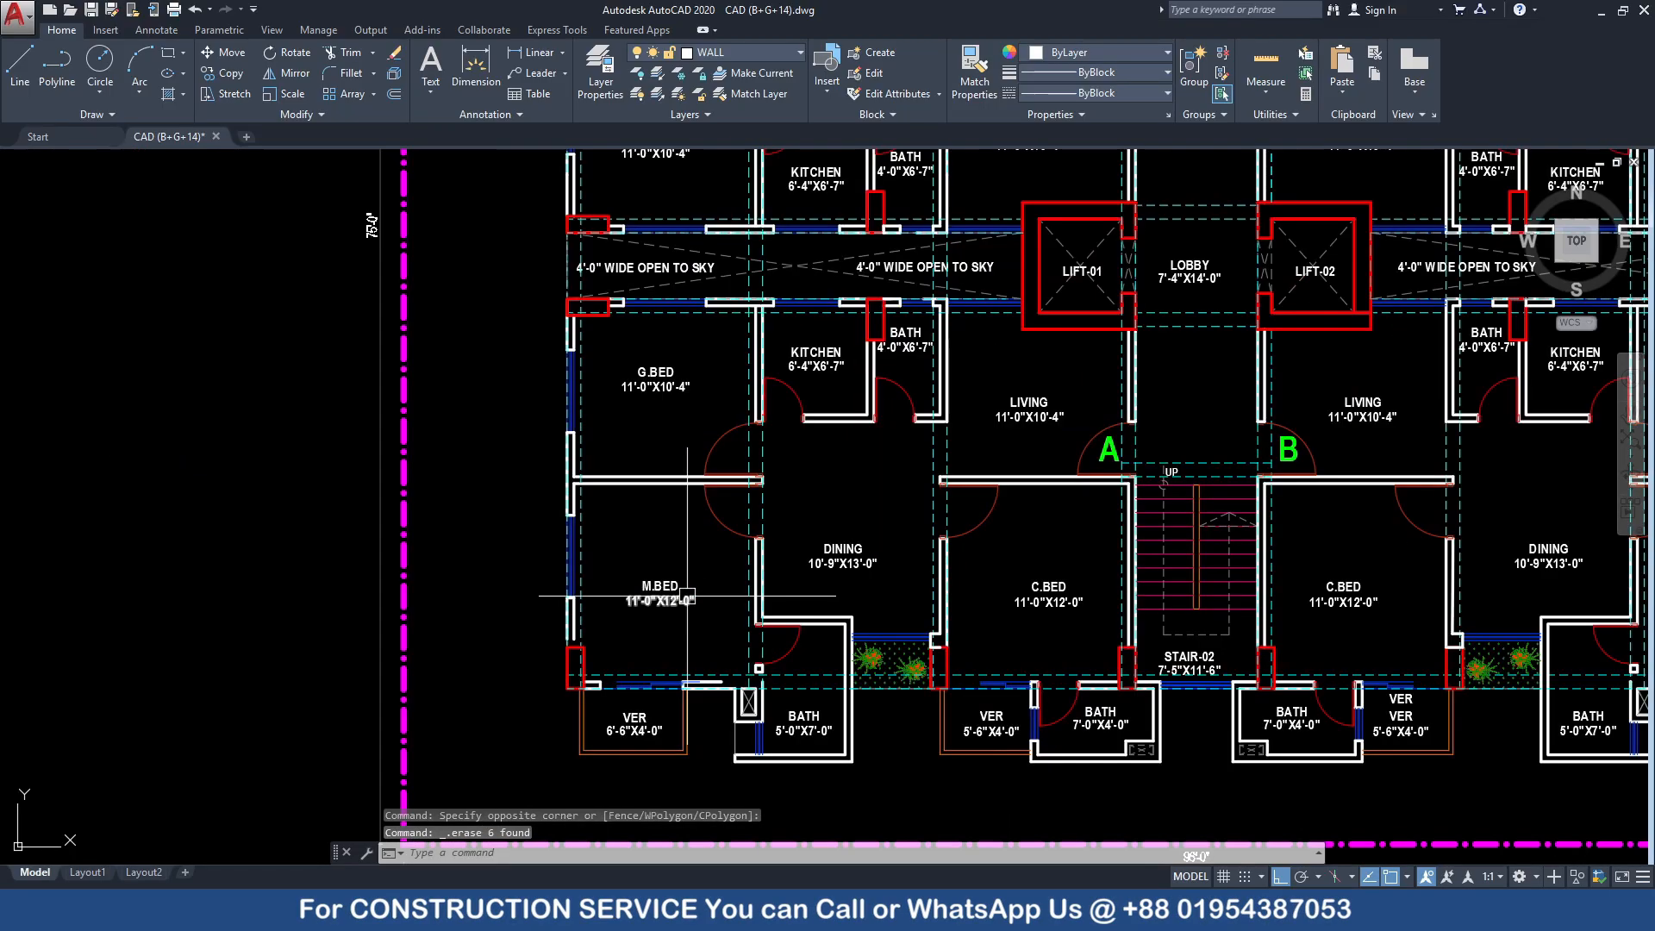
{"action": "left_click", "coordinate": [609, 554]}
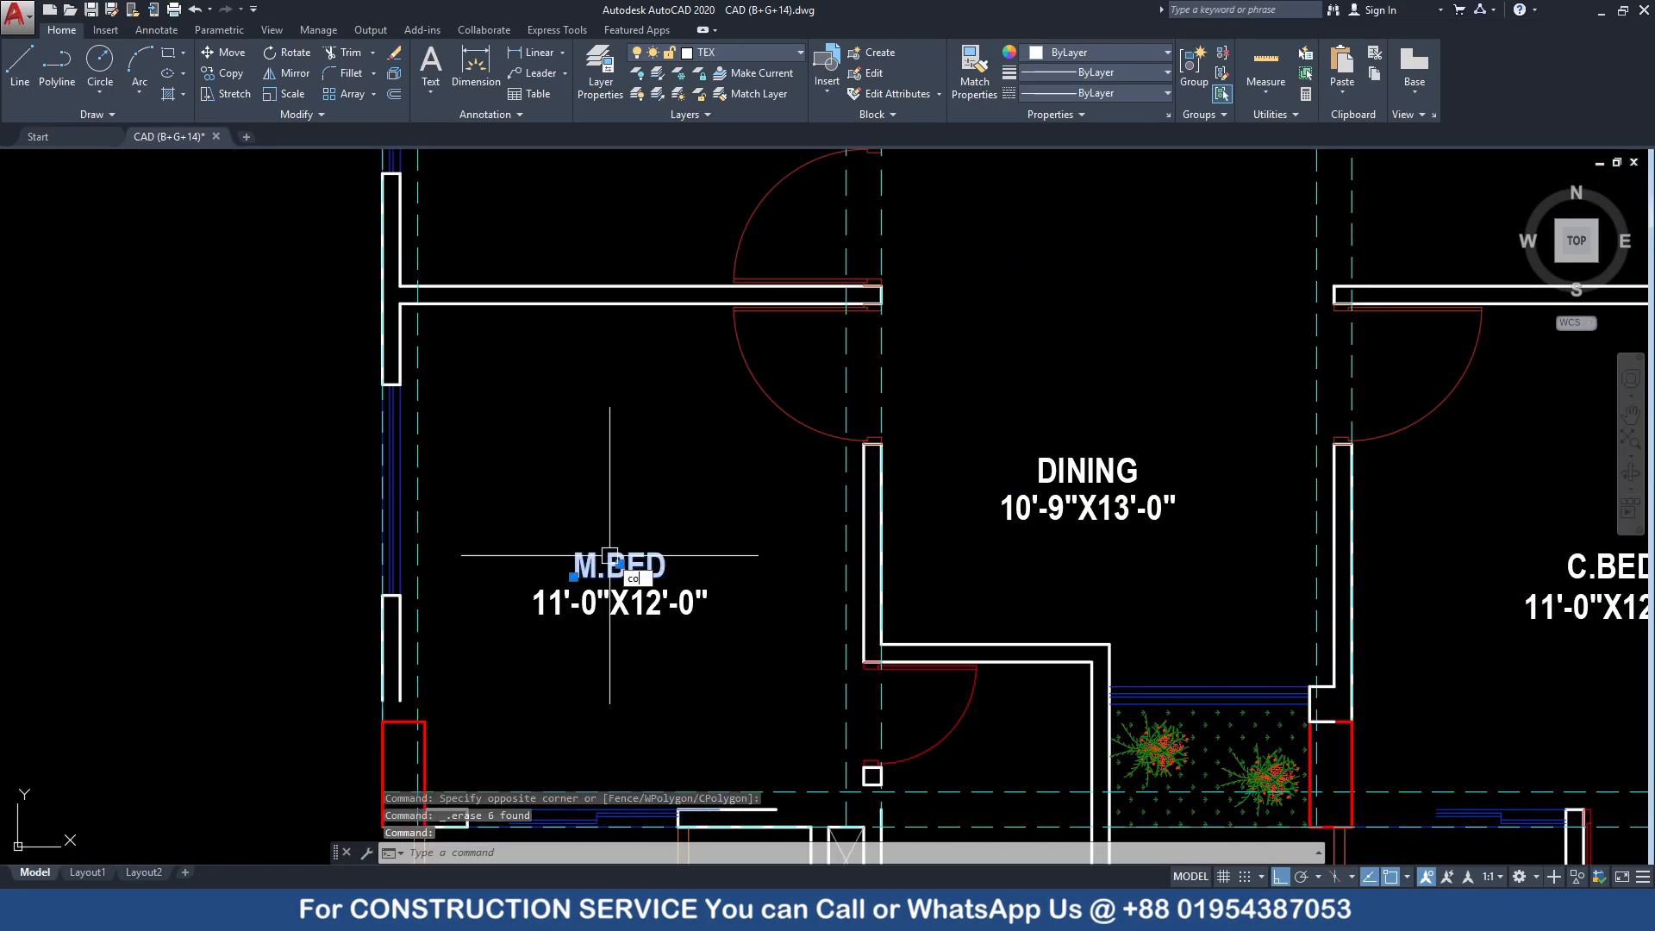
{"action": "type", "text": "co"}
{"action": "key", "text": "Return"}
{"action": "left_click", "coordinate": [633, 556]}
{"action": "scroll", "coordinate": [634, 555], "scroll_direction": "down", "scroll_amount": 8}
{"action": "scroll", "coordinate": [1120, 517], "scroll_direction": "up", "scroll_amount": 3}
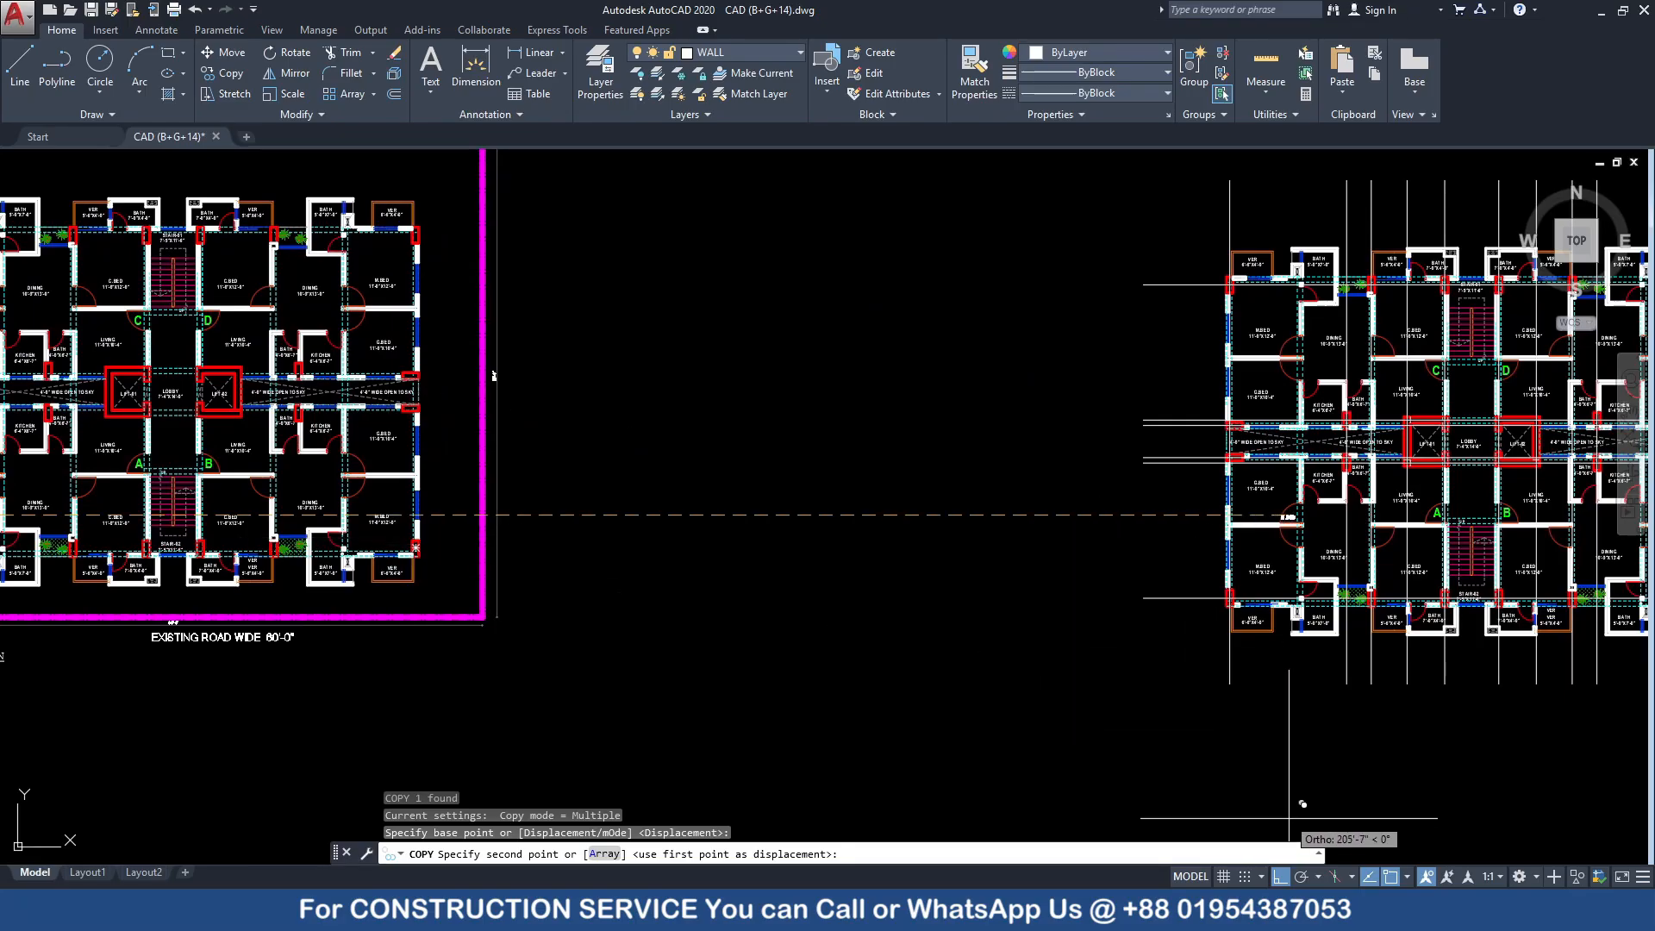
{"action": "key", "text": "F8"}
{"action": "scroll", "coordinate": [1276, 655], "scroll_direction": "up", "scroll_amount": 5}
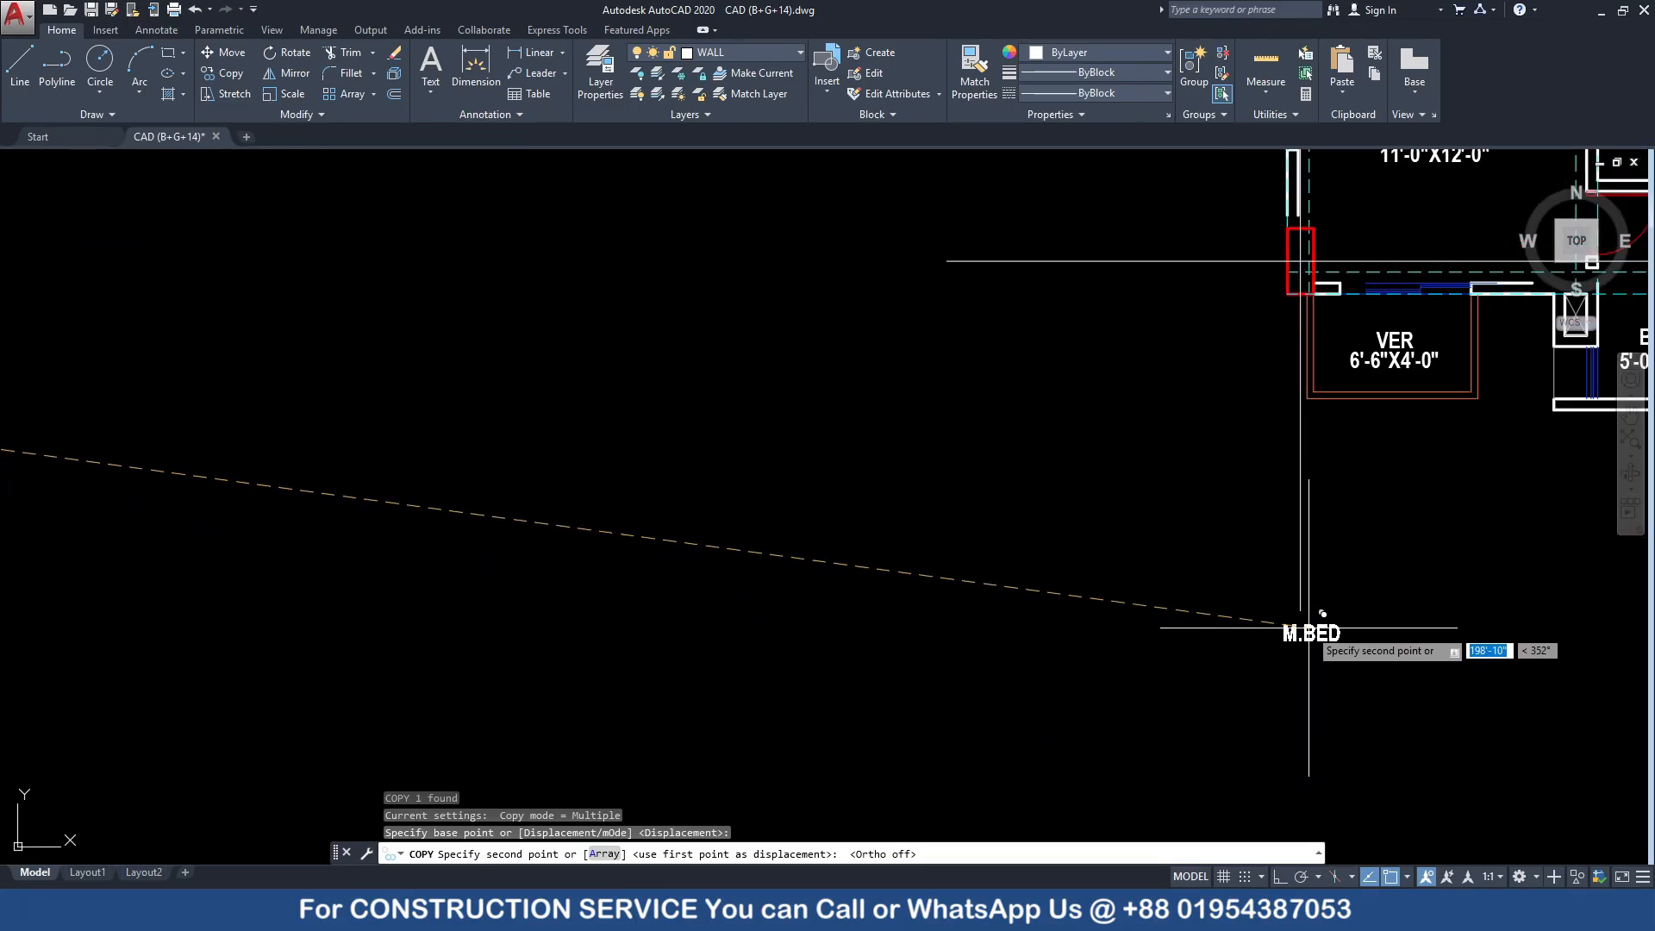
{"action": "left_click", "coordinate": [1308, 627]}
{"action": "key", "text": "Escape"}
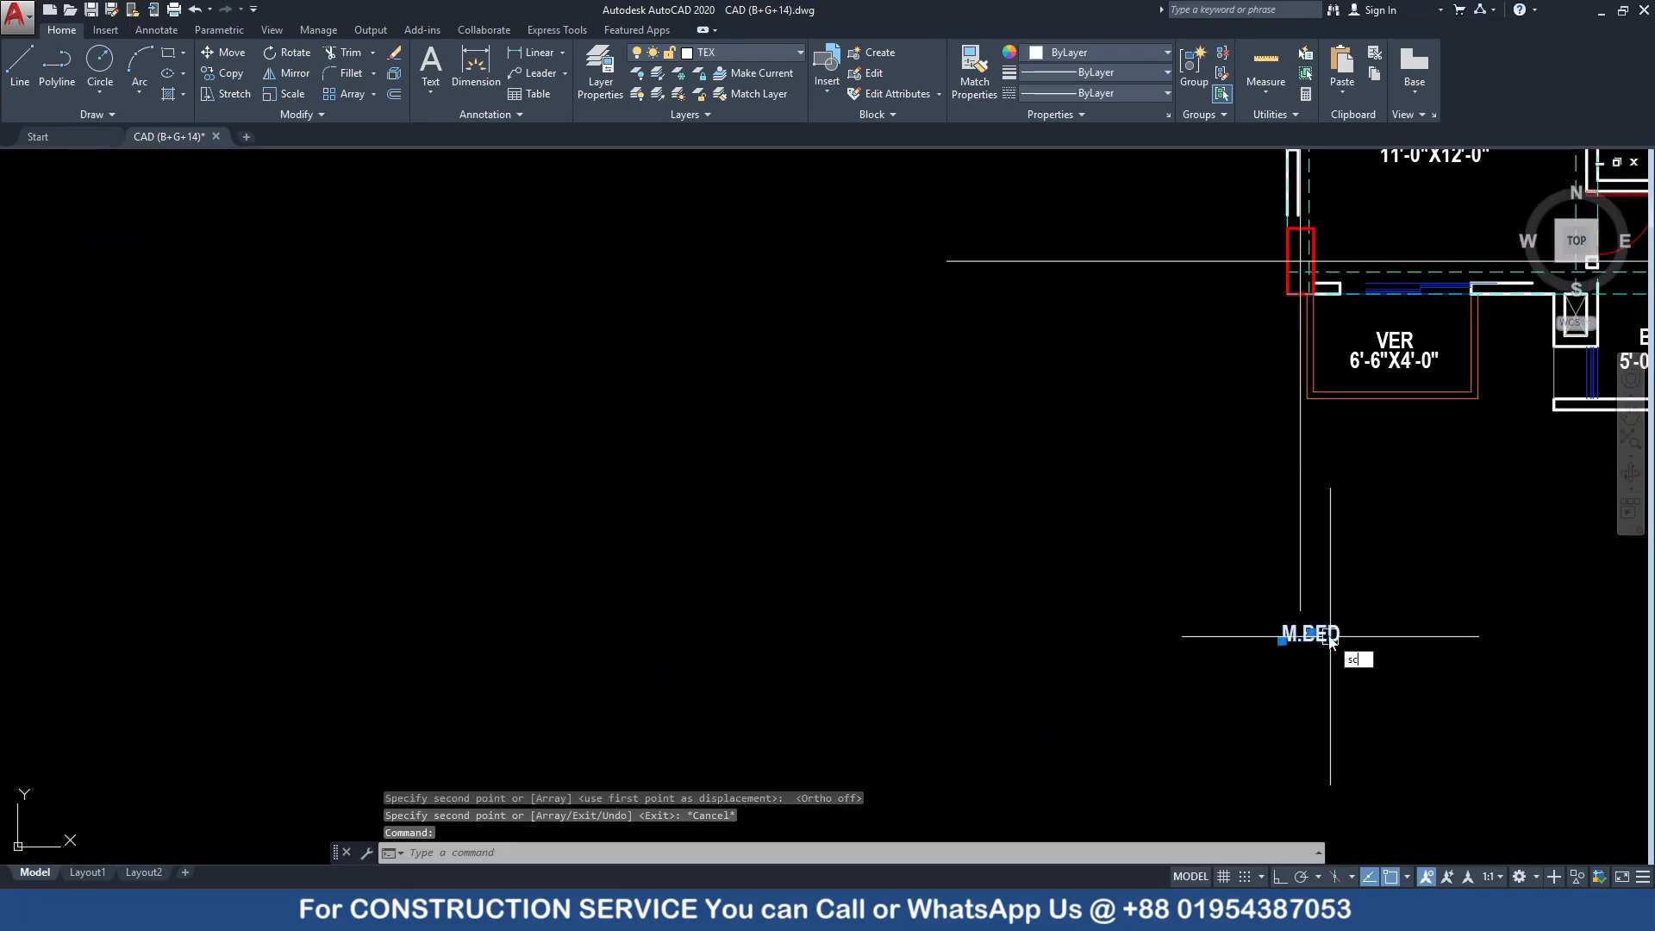
Scale up the copied M.BED text and change its content to A
{"action": "type", "text": "sc"}
{"action": "key", "text": "Return"}
{"action": "left_click", "coordinate": [1329, 640]}
{"action": "left_click", "coordinate": [1362, 681]}
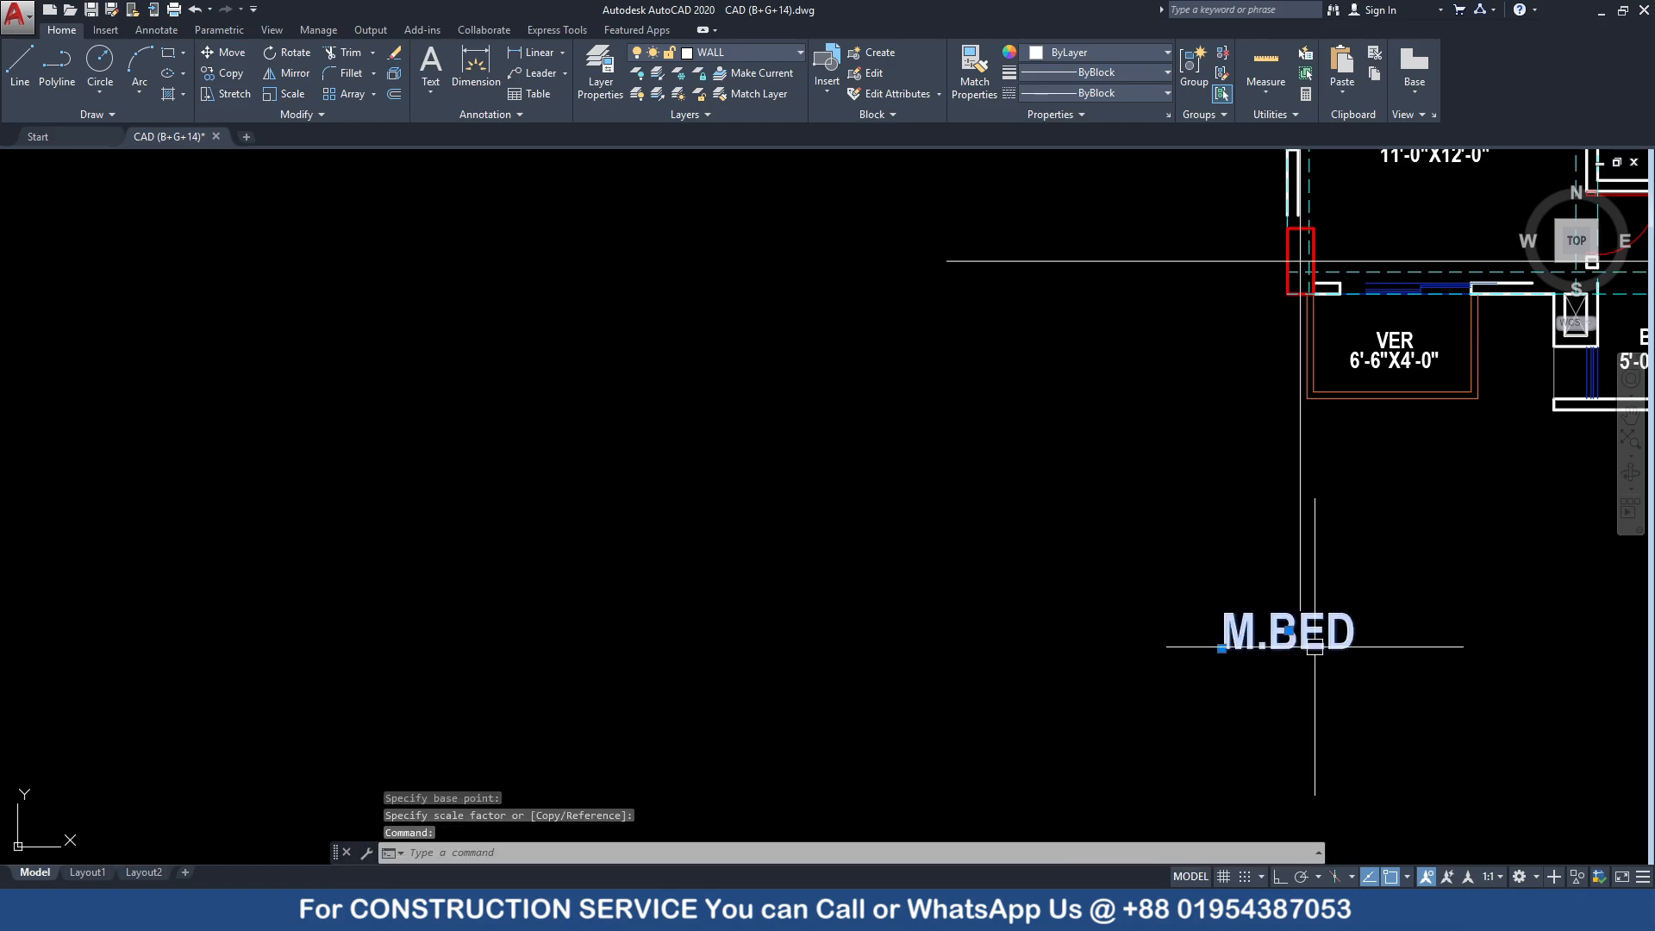
{"action": "double_click", "coordinate": [1314, 646]}
{"action": "type", "text": "A"}
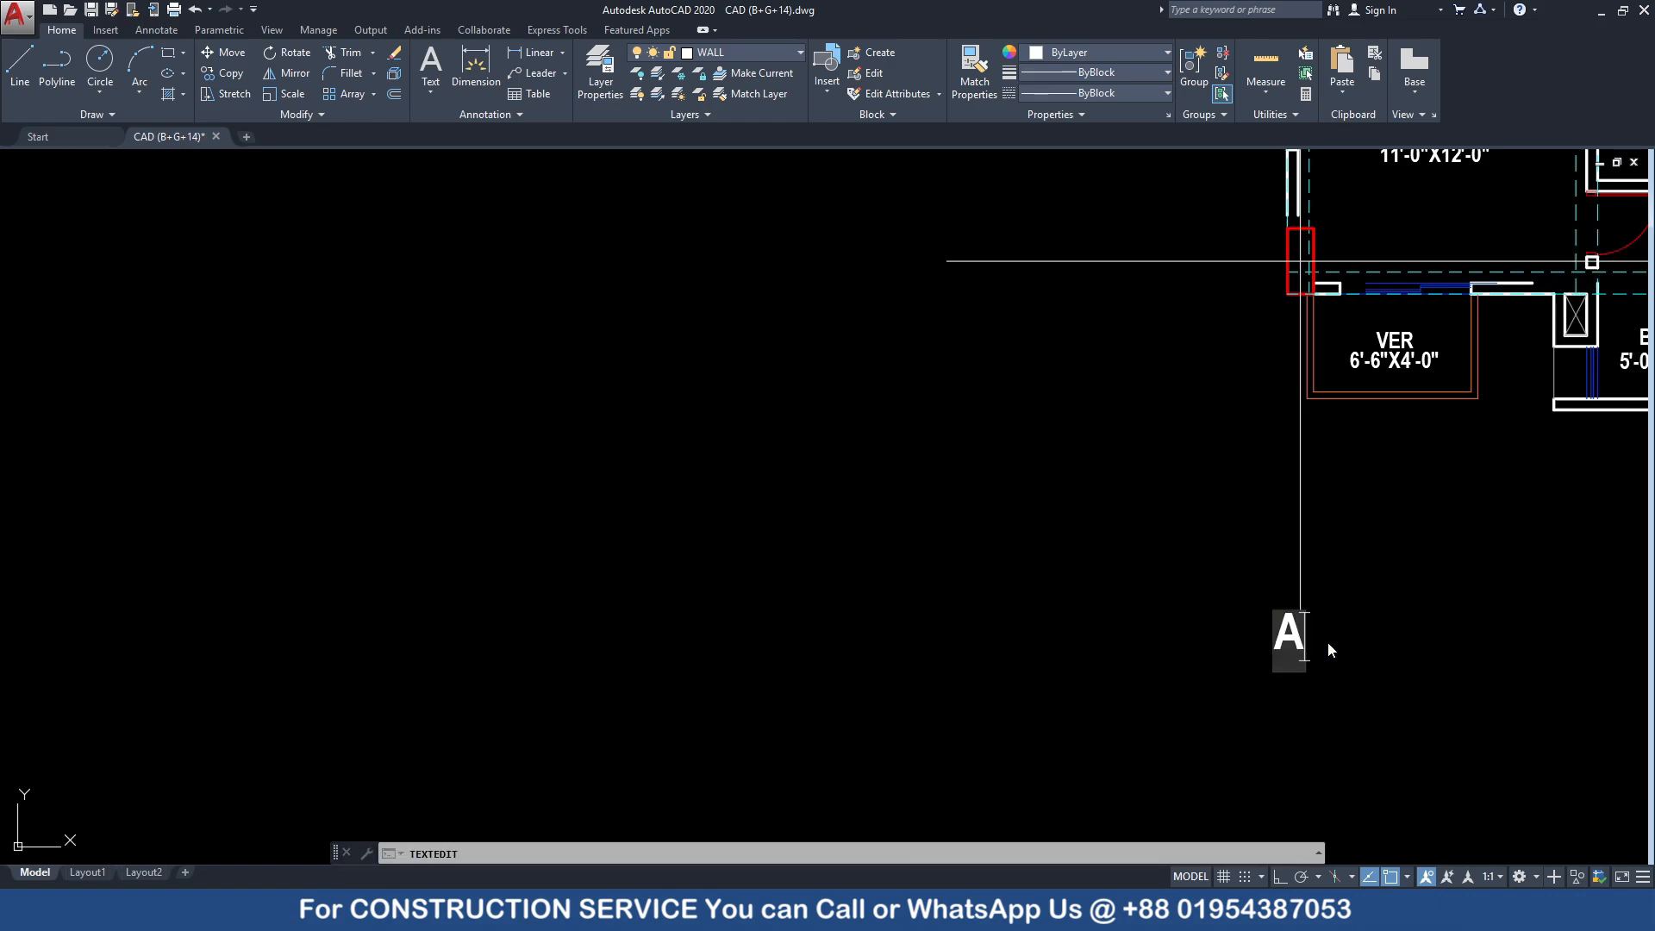
{"action": "key", "text": "Return"}
{"action": "key", "text": "Escape"}
Copy the A label horizontally to the lower ends of the second, third and fourth vertical construction lines
{"action": "left_click", "coordinate": [1322, 675]}
{"action": "left_click", "coordinate": [1218, 613]}
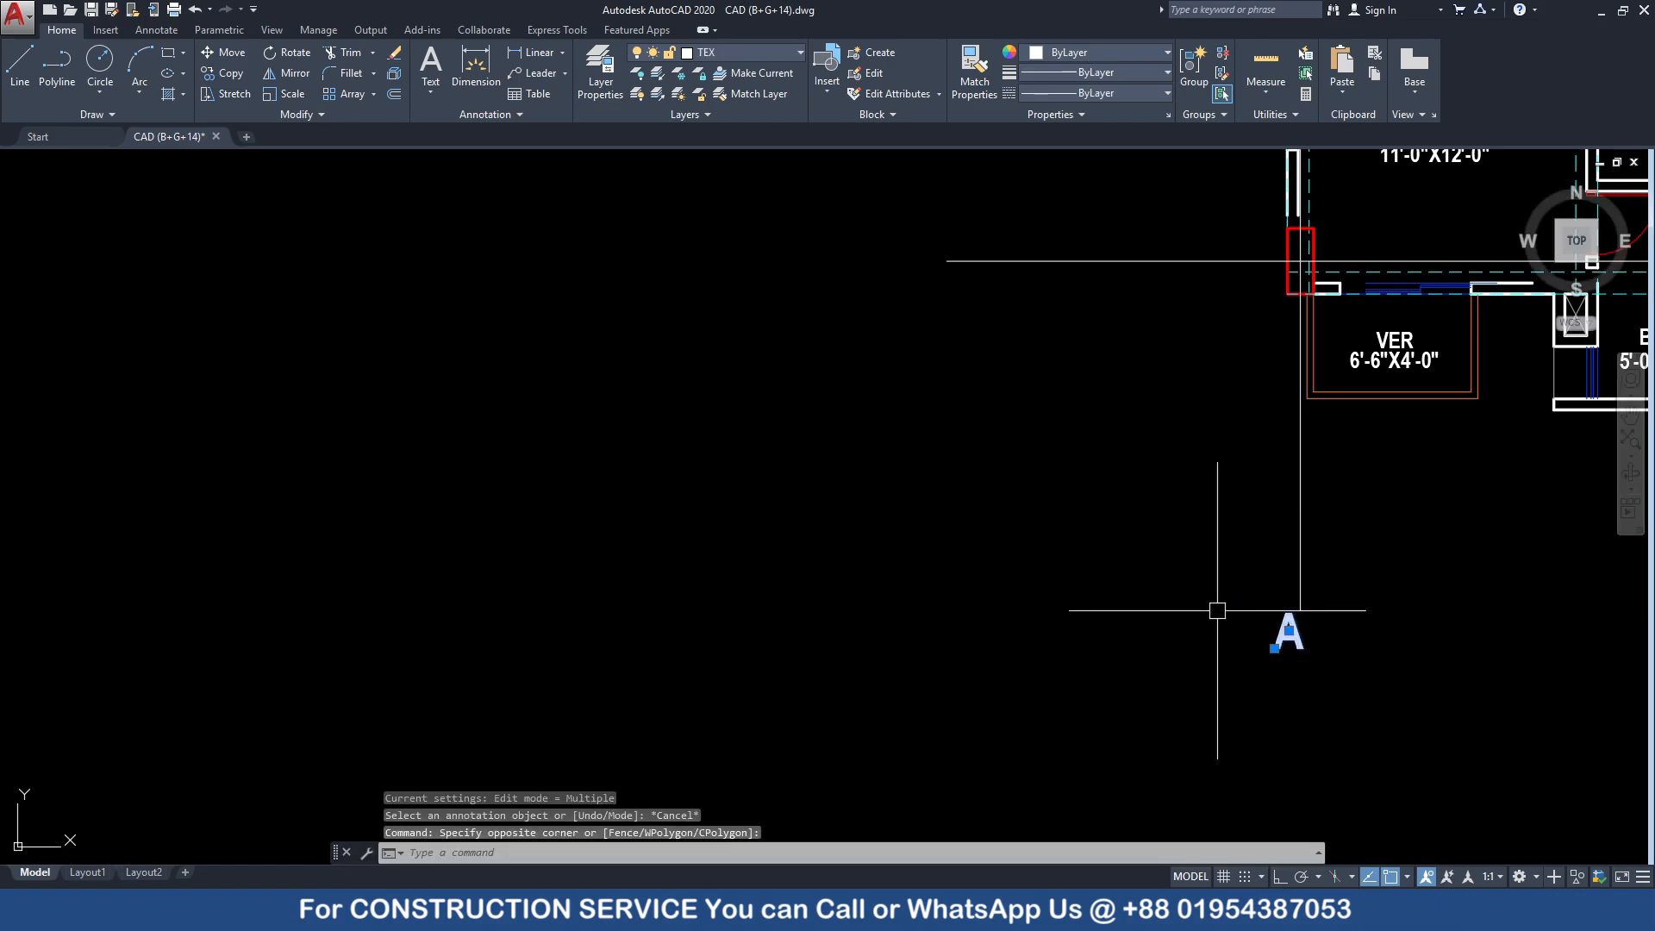
{"action": "type", "text": "co"}
{"action": "key", "text": "Return"}
{"action": "left_click", "coordinate": [1288, 636]}
{"action": "scroll", "coordinate": [1120, 642], "scroll_direction": "down", "scroll_amount": 3}
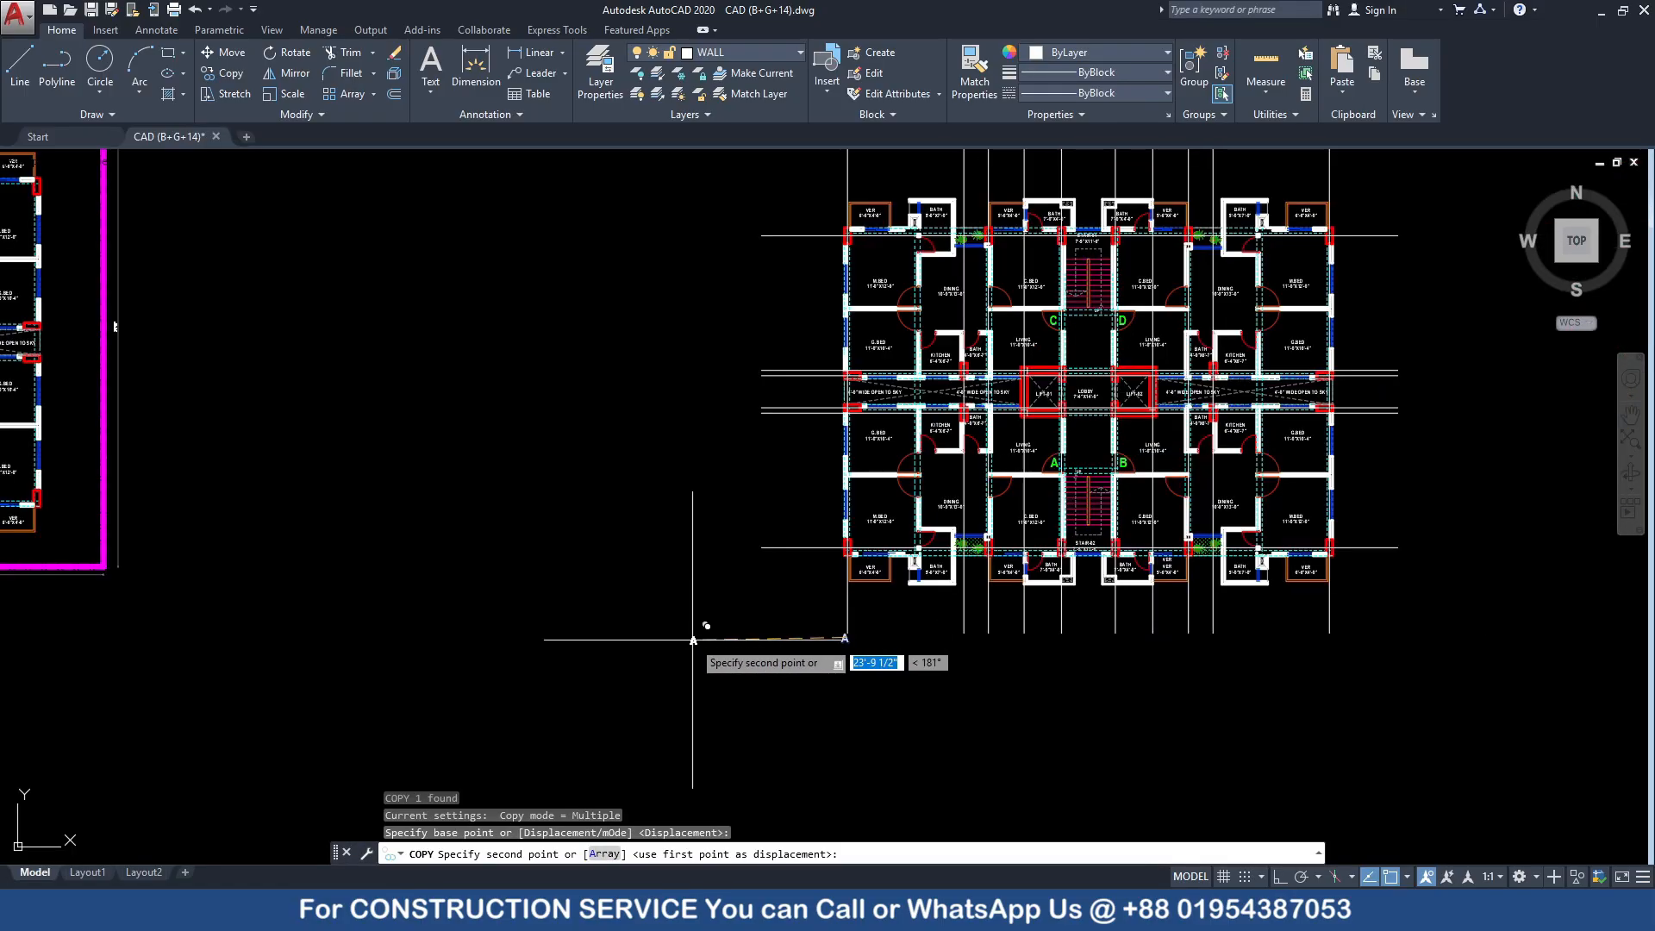
{"action": "scroll", "coordinate": [957, 637], "scroll_direction": "up", "scroll_amount": 3}
{"action": "scroll", "coordinate": [945, 643], "scroll_direction": "up", "scroll_amount": 2}
{"action": "key", "text": "F8"}
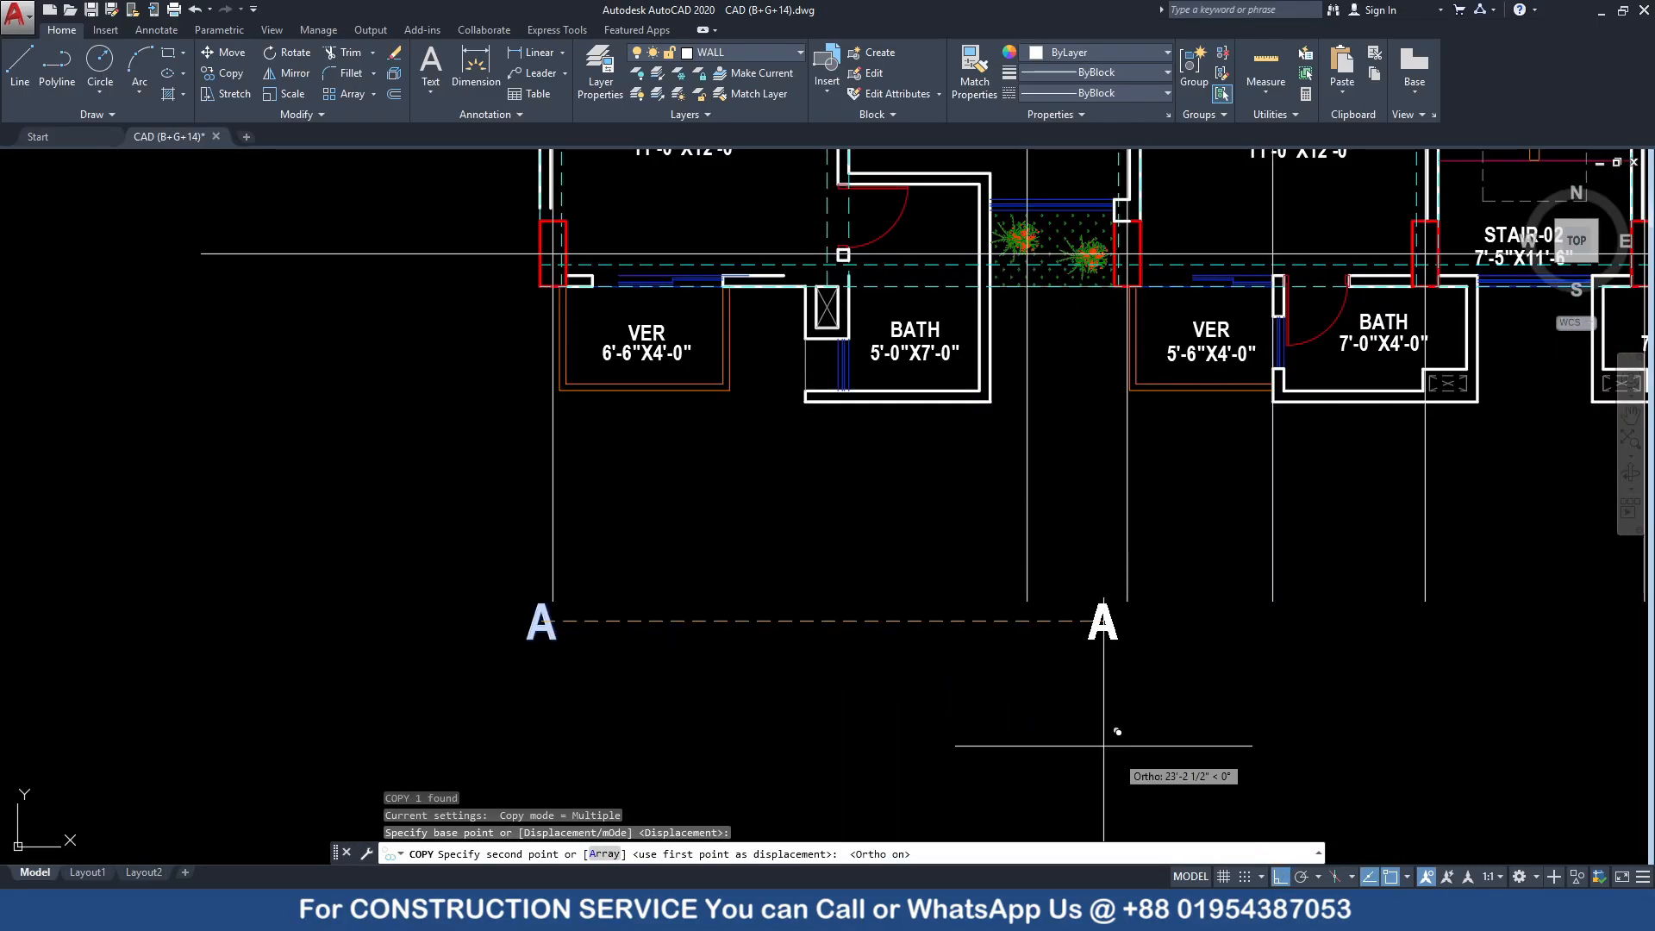
{"action": "left_click", "coordinate": [1008, 655]}
{"action": "left_click", "coordinate": [1130, 640]}
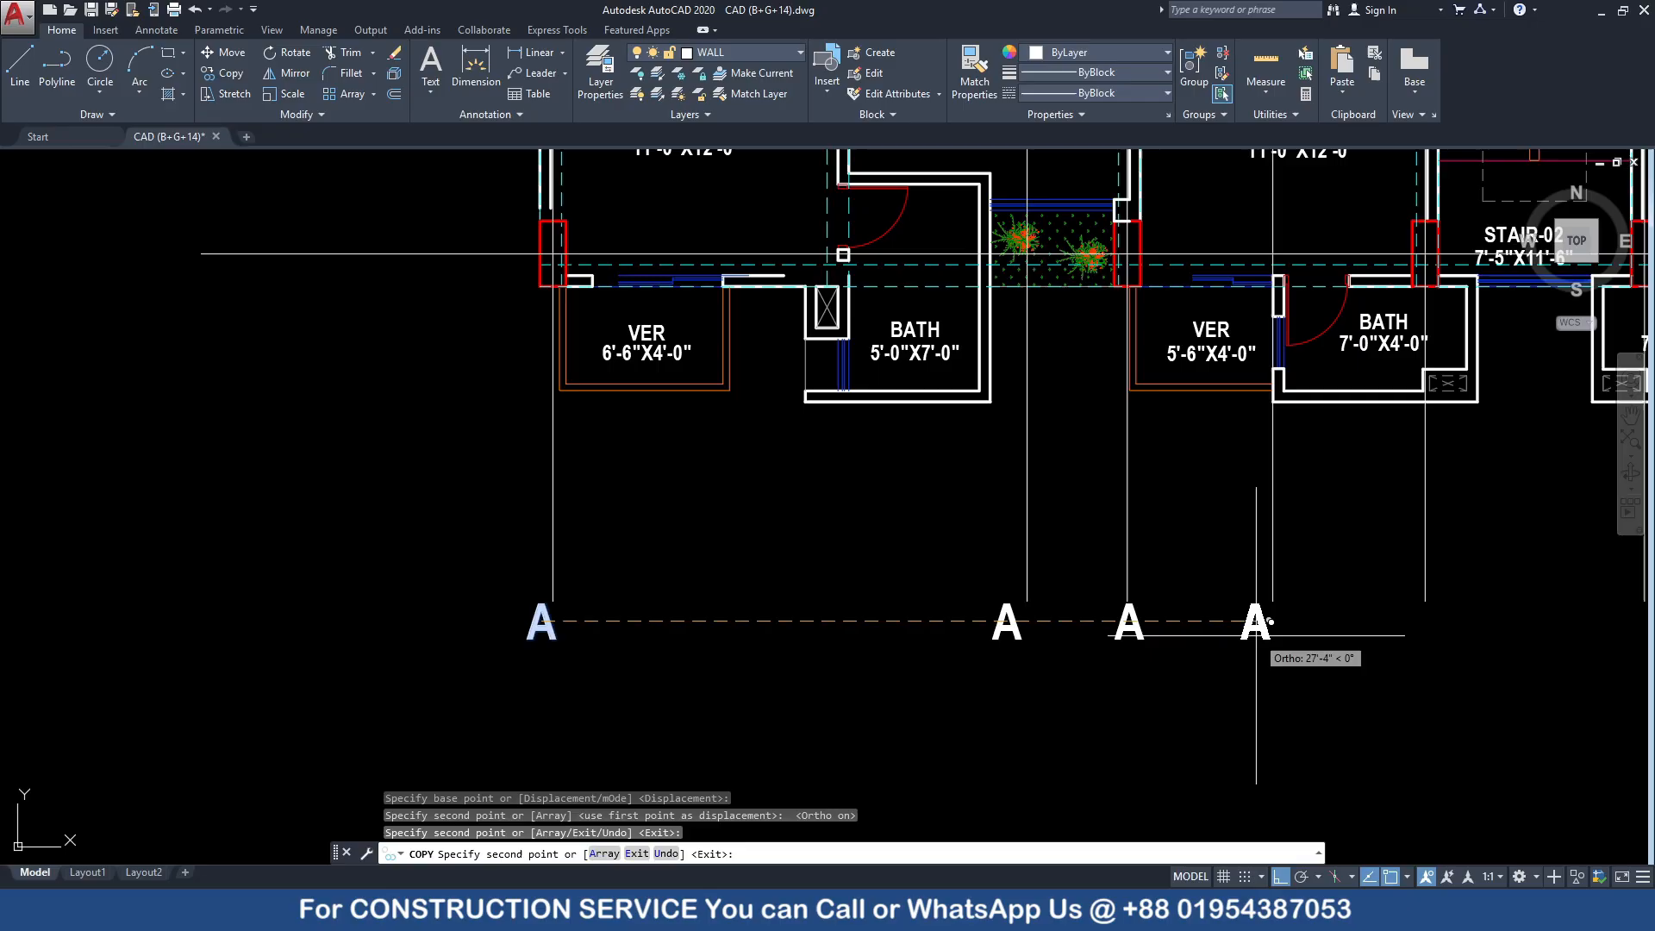
{"action": "left_click", "coordinate": [1278, 630]}
Place further copies of the A label below the fifth through ninth vertical construction lines
{"action": "middle_click_drag", "start_coordinate": [1414, 630], "coordinate": [994, 618]}
{"action": "left_click", "coordinate": [1016, 607]}
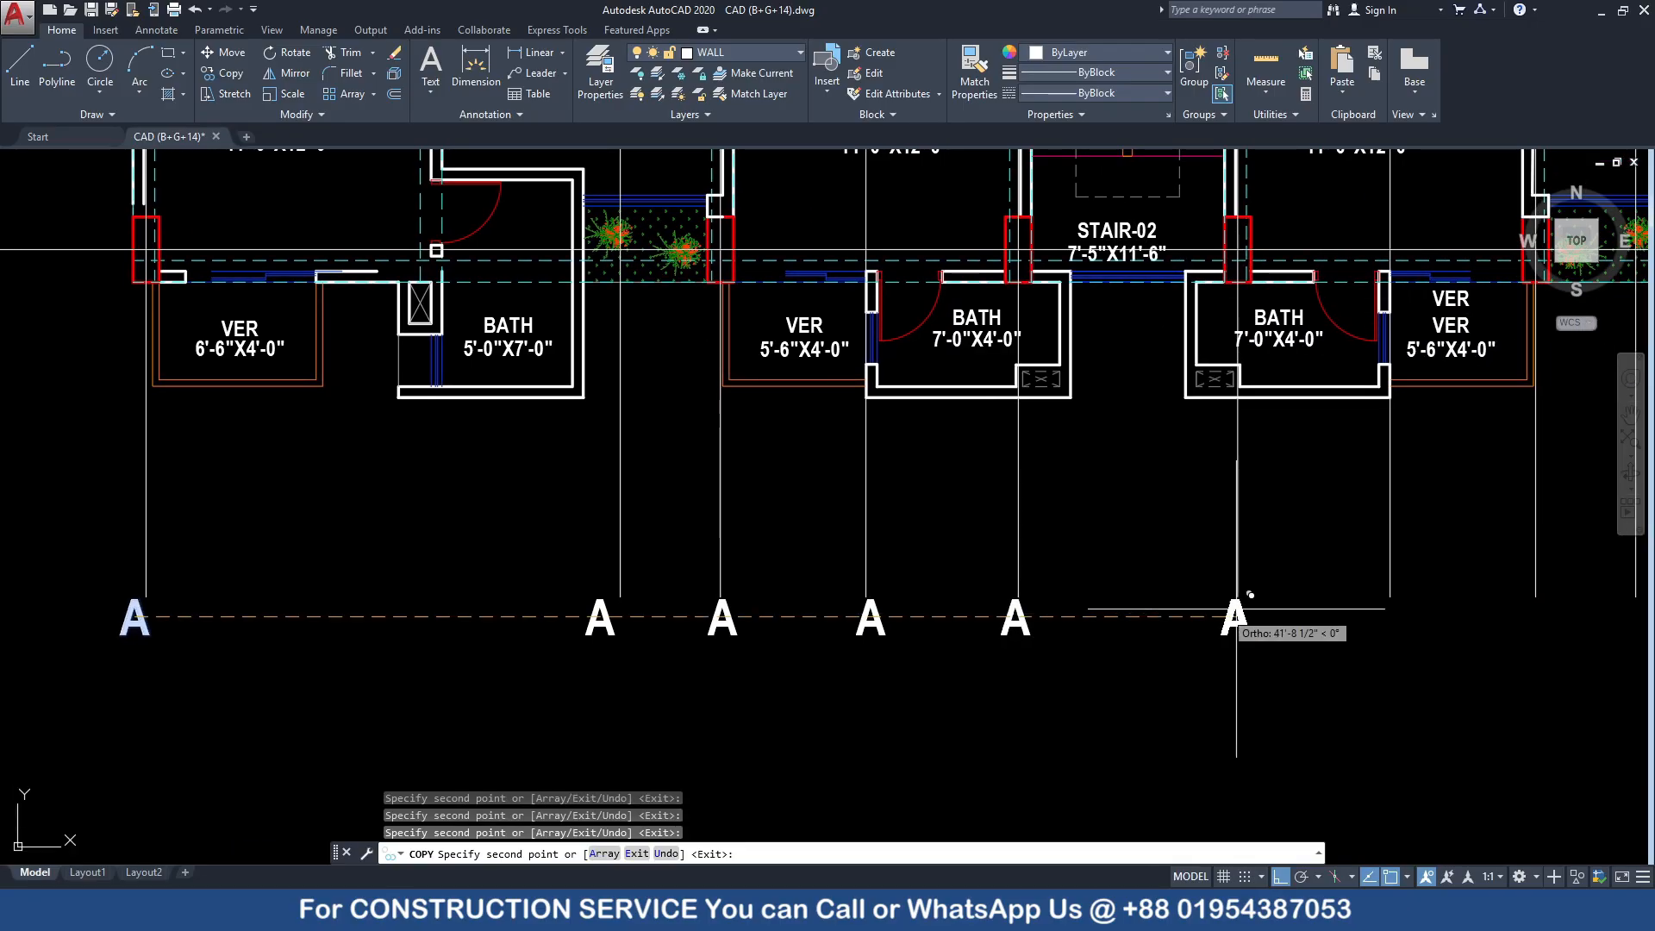
{"action": "left_click", "coordinate": [1245, 606]}
{"action": "left_click", "coordinate": [1392, 604]}
{"action": "middle_click_drag", "start_coordinate": [1431, 595], "coordinate": [942, 609]}
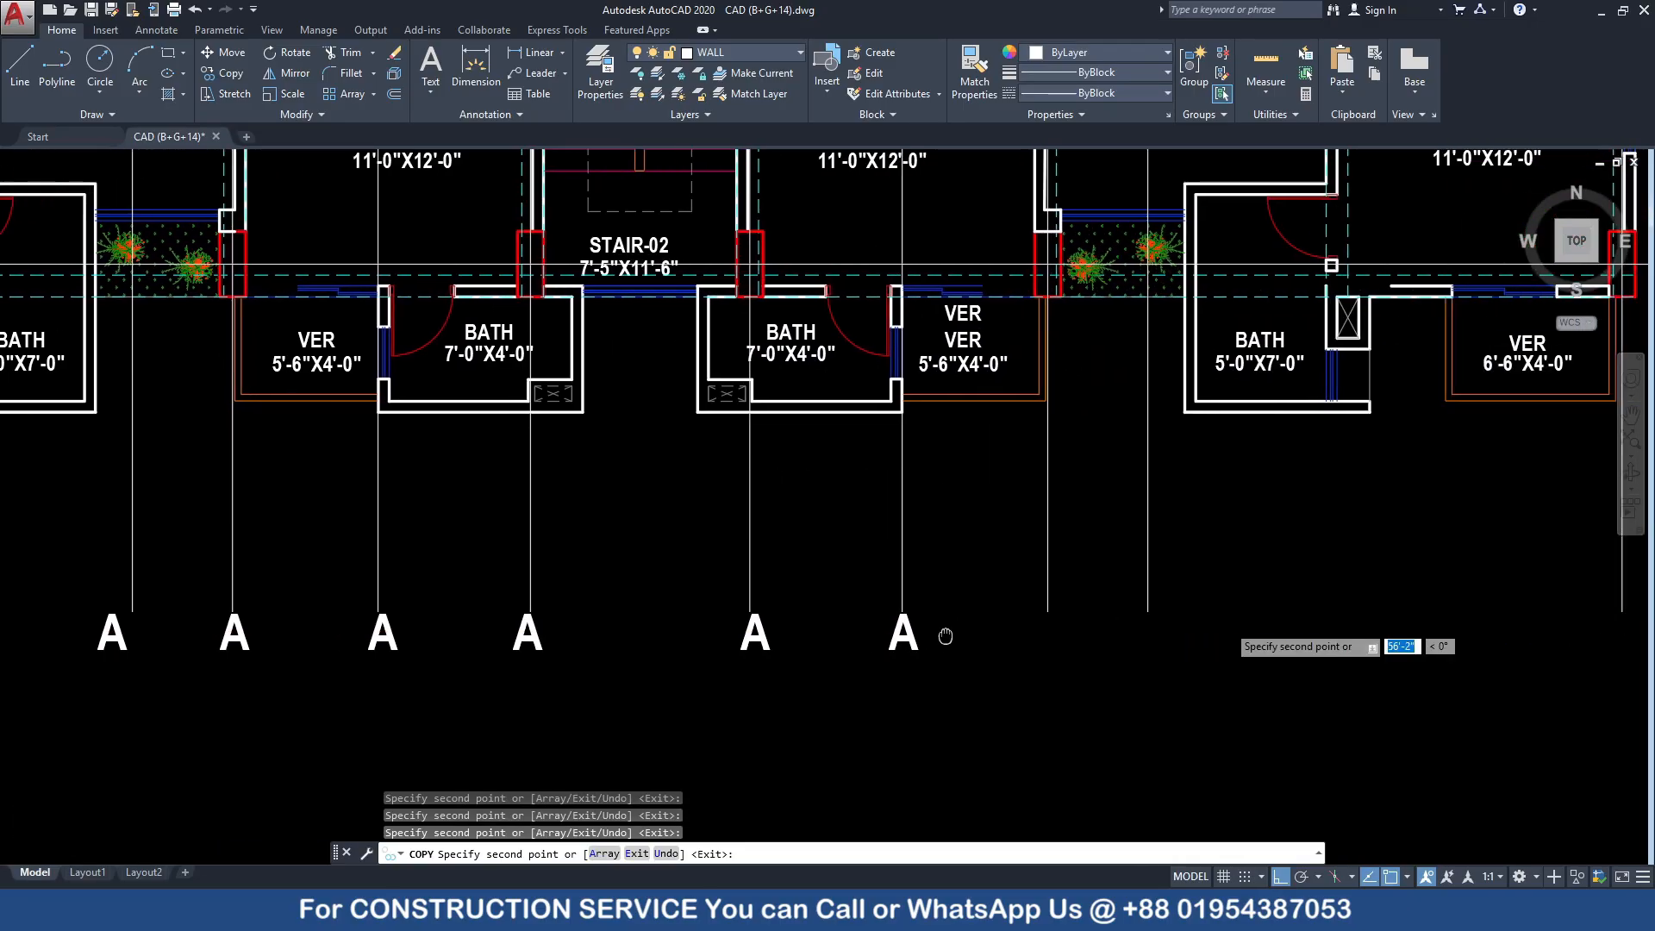
{"action": "left_click", "coordinate": [1045, 597]}
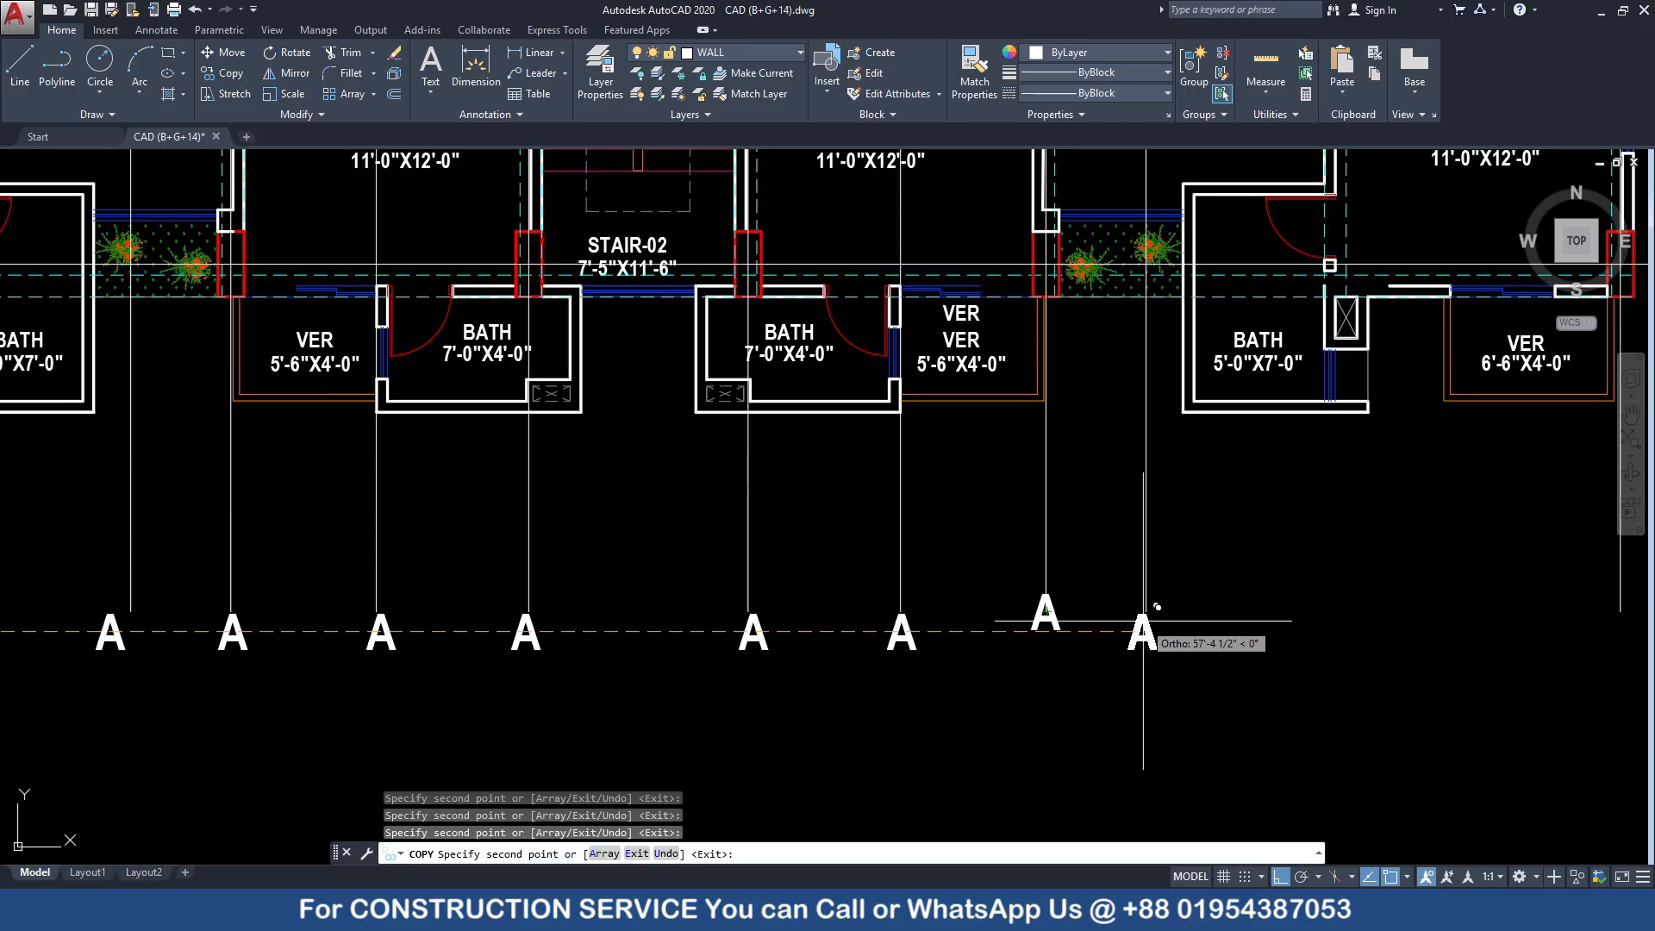
{"action": "left_click", "coordinate": [1142, 616]}
{"action": "key", "text": "Escape"}
Copy the ninth line's A label horizontally to the lower end of the easternmost vertical construction line
{"action": "scroll", "coordinate": [1135, 667], "scroll_direction": "down", "scroll_amount": 2}
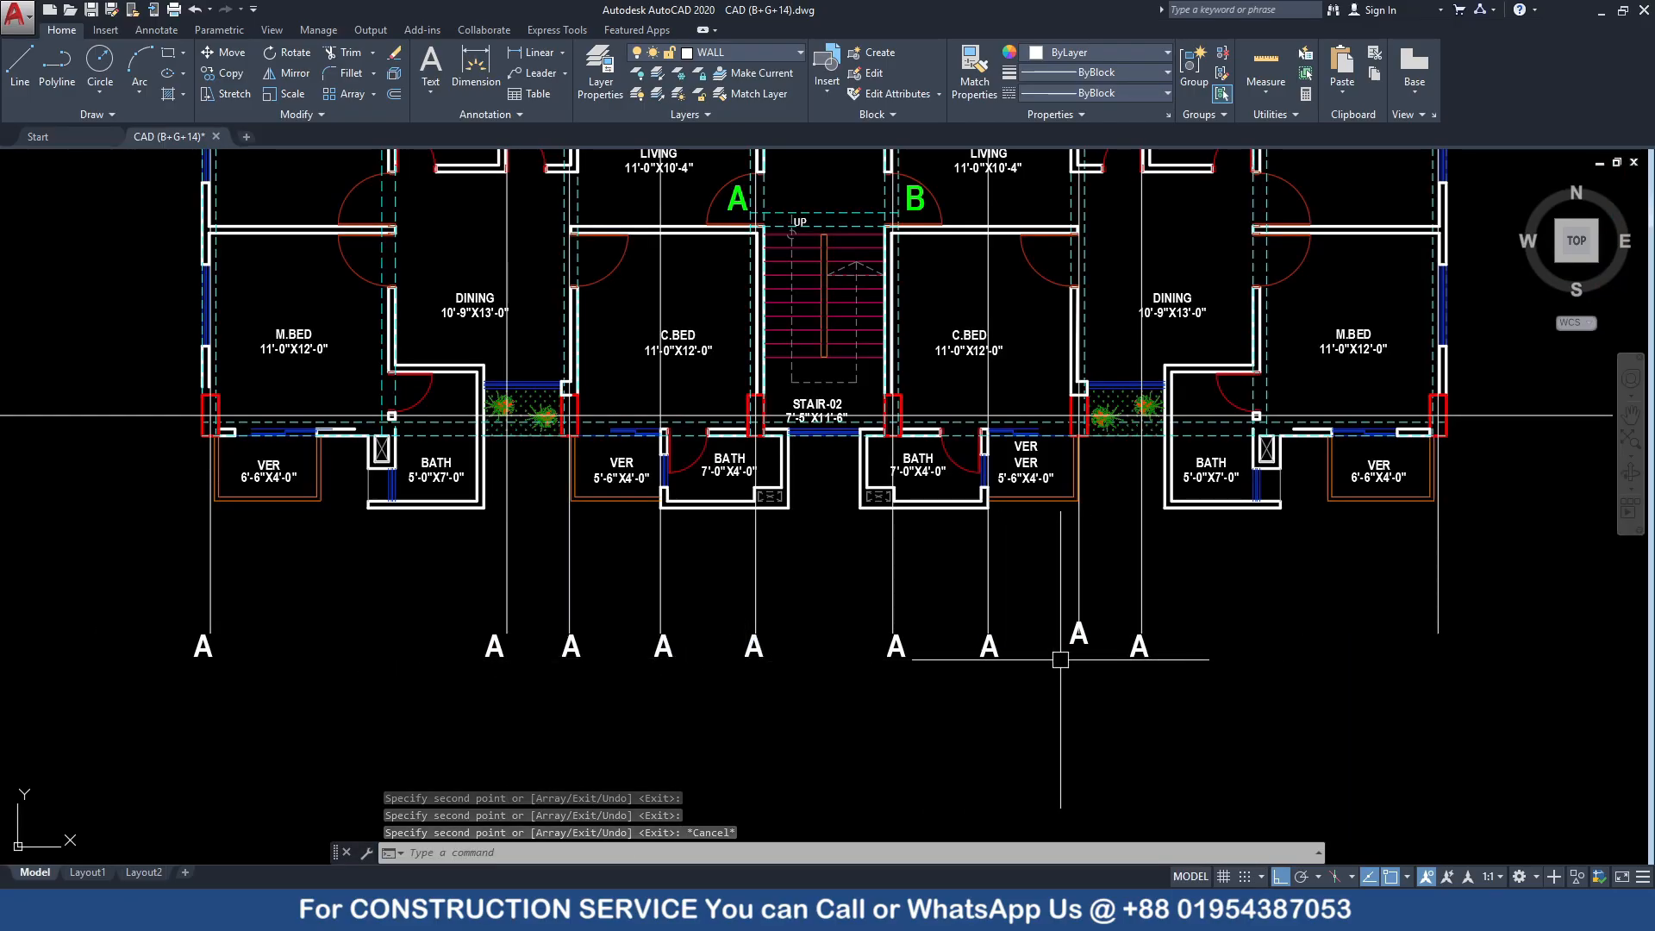
{"action": "middle_click_drag", "start_coordinate": [1149, 645], "coordinate": [1038, 631]}
{"action": "scroll", "coordinate": [1037, 632], "scroll_direction": "up", "scroll_amount": 2}
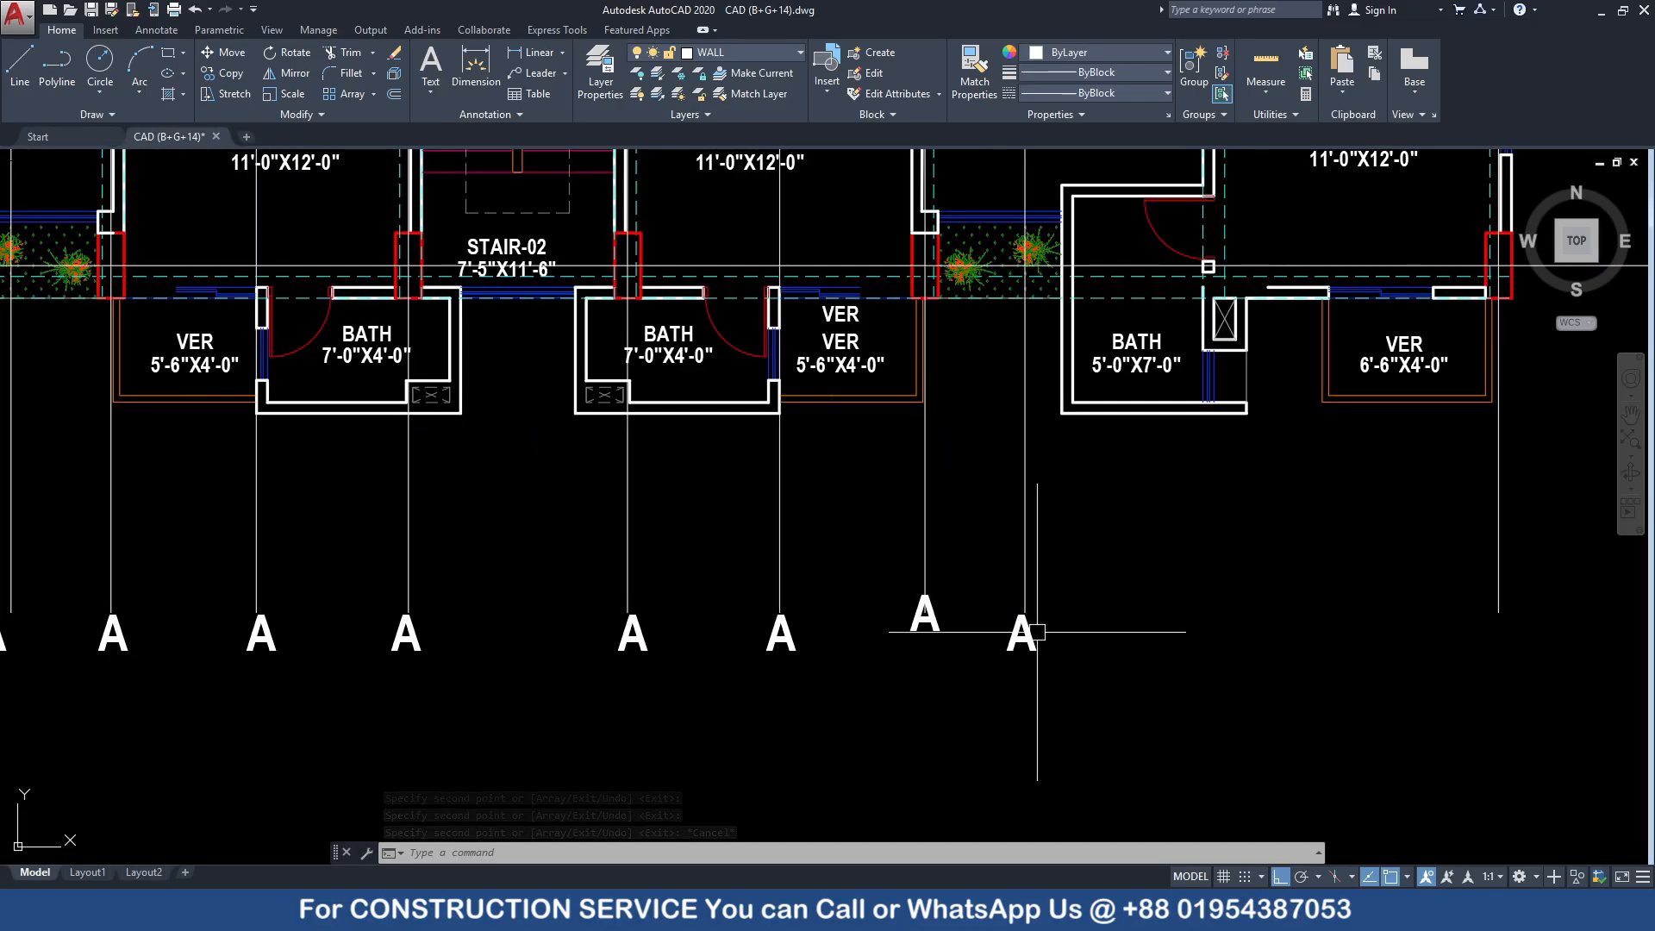
{"action": "left_click", "coordinate": [1026, 649]}
{"action": "left_click", "coordinate": [1011, 633]}
{"action": "type", "text": "c"}
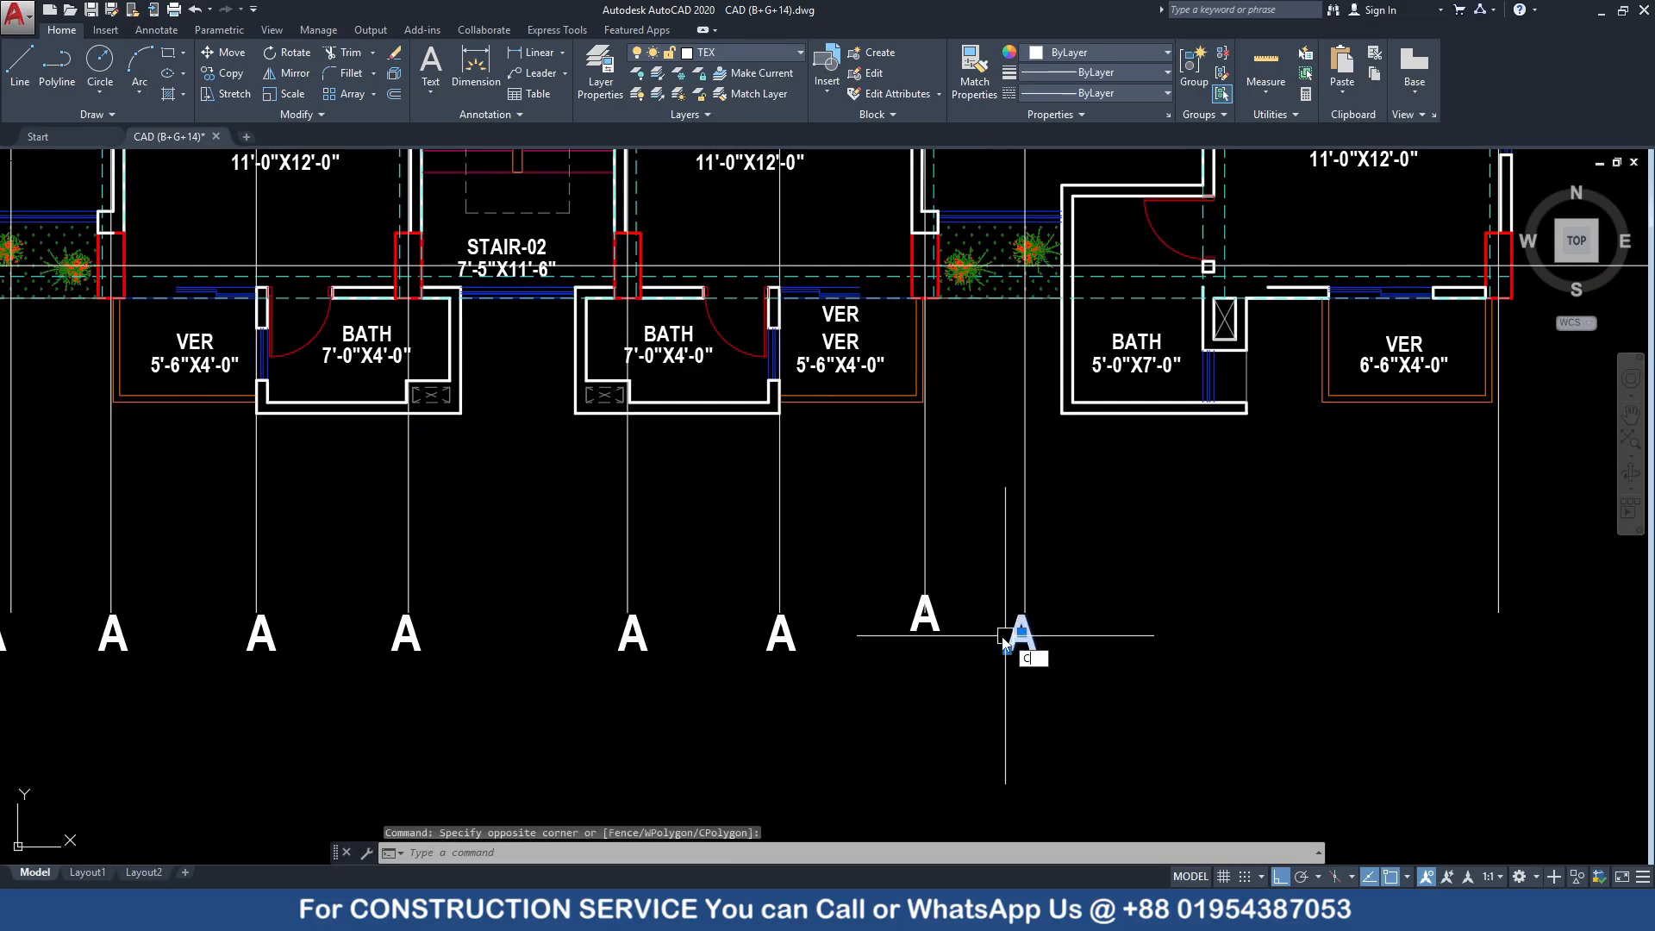
{"action": "type", "text": "o"}
{"action": "key", "text": "Return"}
{"action": "left_click", "coordinate": [1015, 636]}
{"action": "scroll", "coordinate": [1212, 628], "scroll_direction": "down", "scroll_amount": 3}
{"action": "scroll", "coordinate": [1354, 633], "scroll_direction": "up", "scroll_amount": 3}
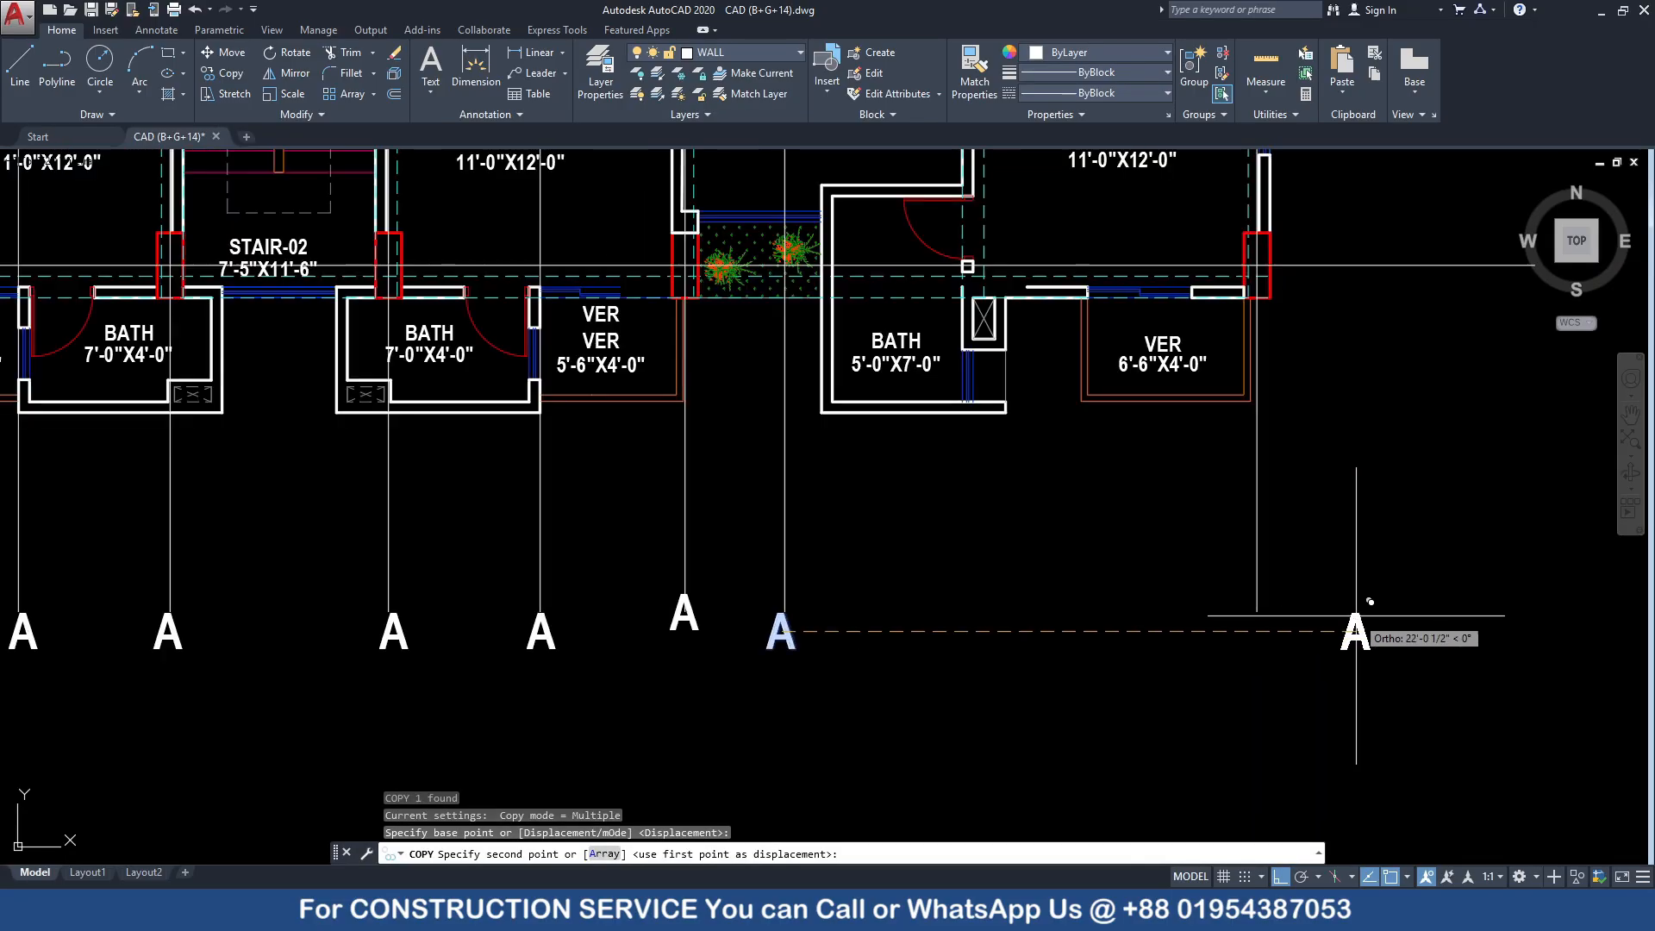
{"action": "left_click", "coordinate": [1256, 633]}
{"action": "key", "text": "Escape"}
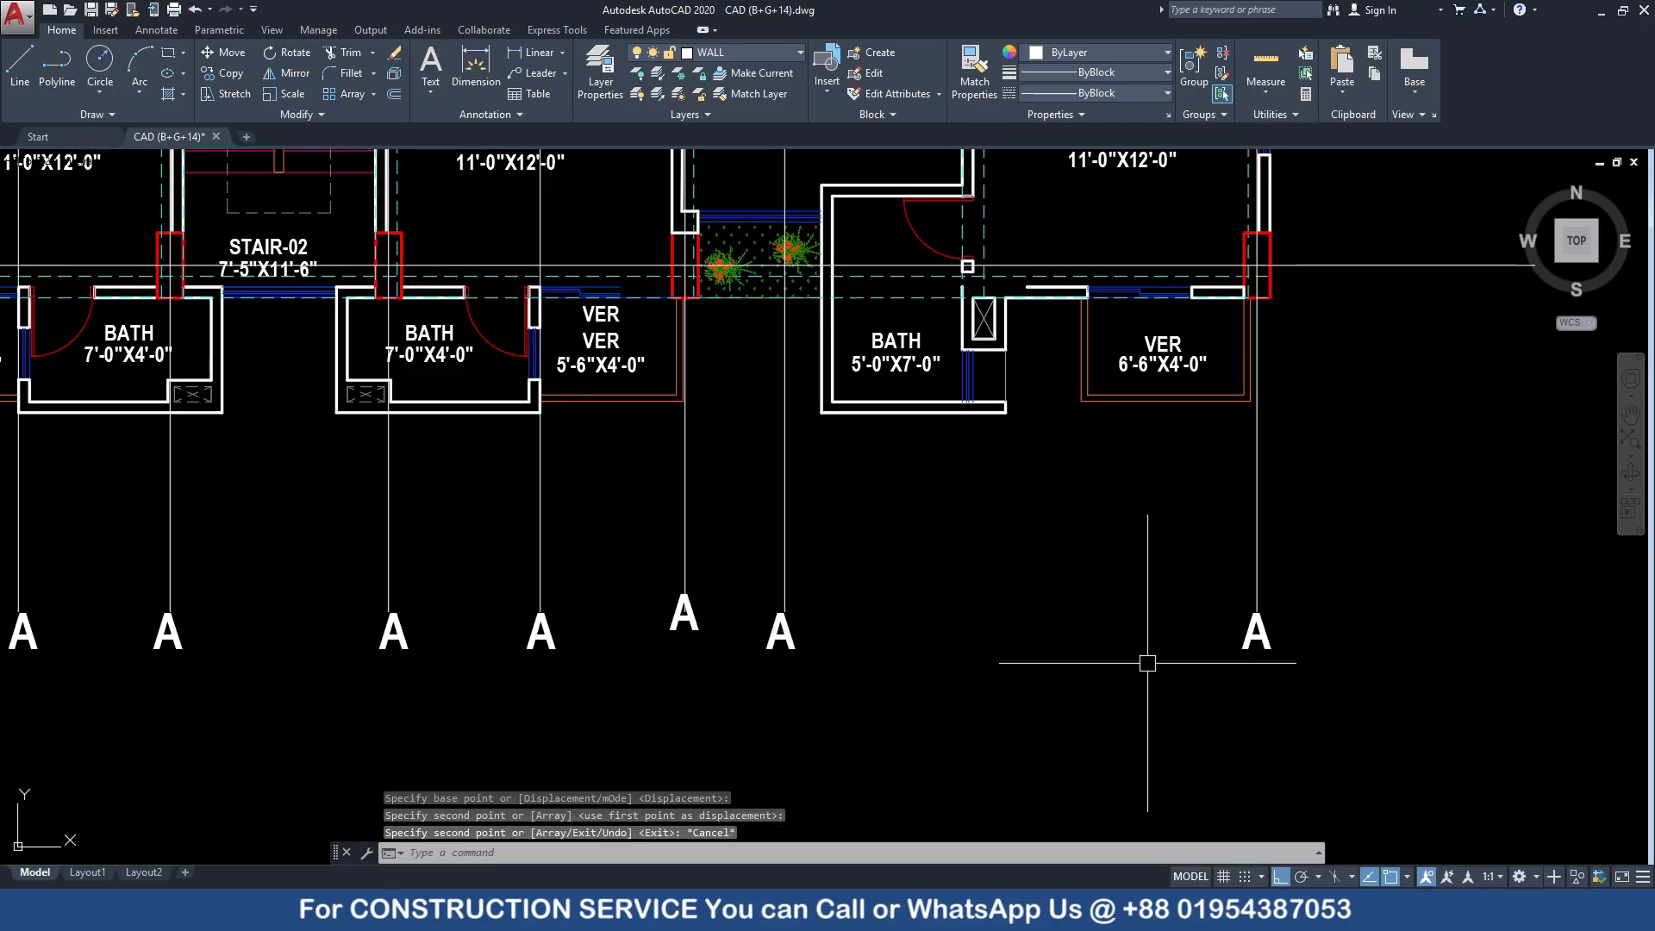
Change the labels of the second through fifth vertical construction lines to B, C, D and E
{"action": "scroll", "coordinate": [862, 665], "scroll_direction": "down", "scroll_amount": 5}
{"action": "scroll", "coordinate": [506, 652], "scroll_direction": "up", "scroll_amount": 4}
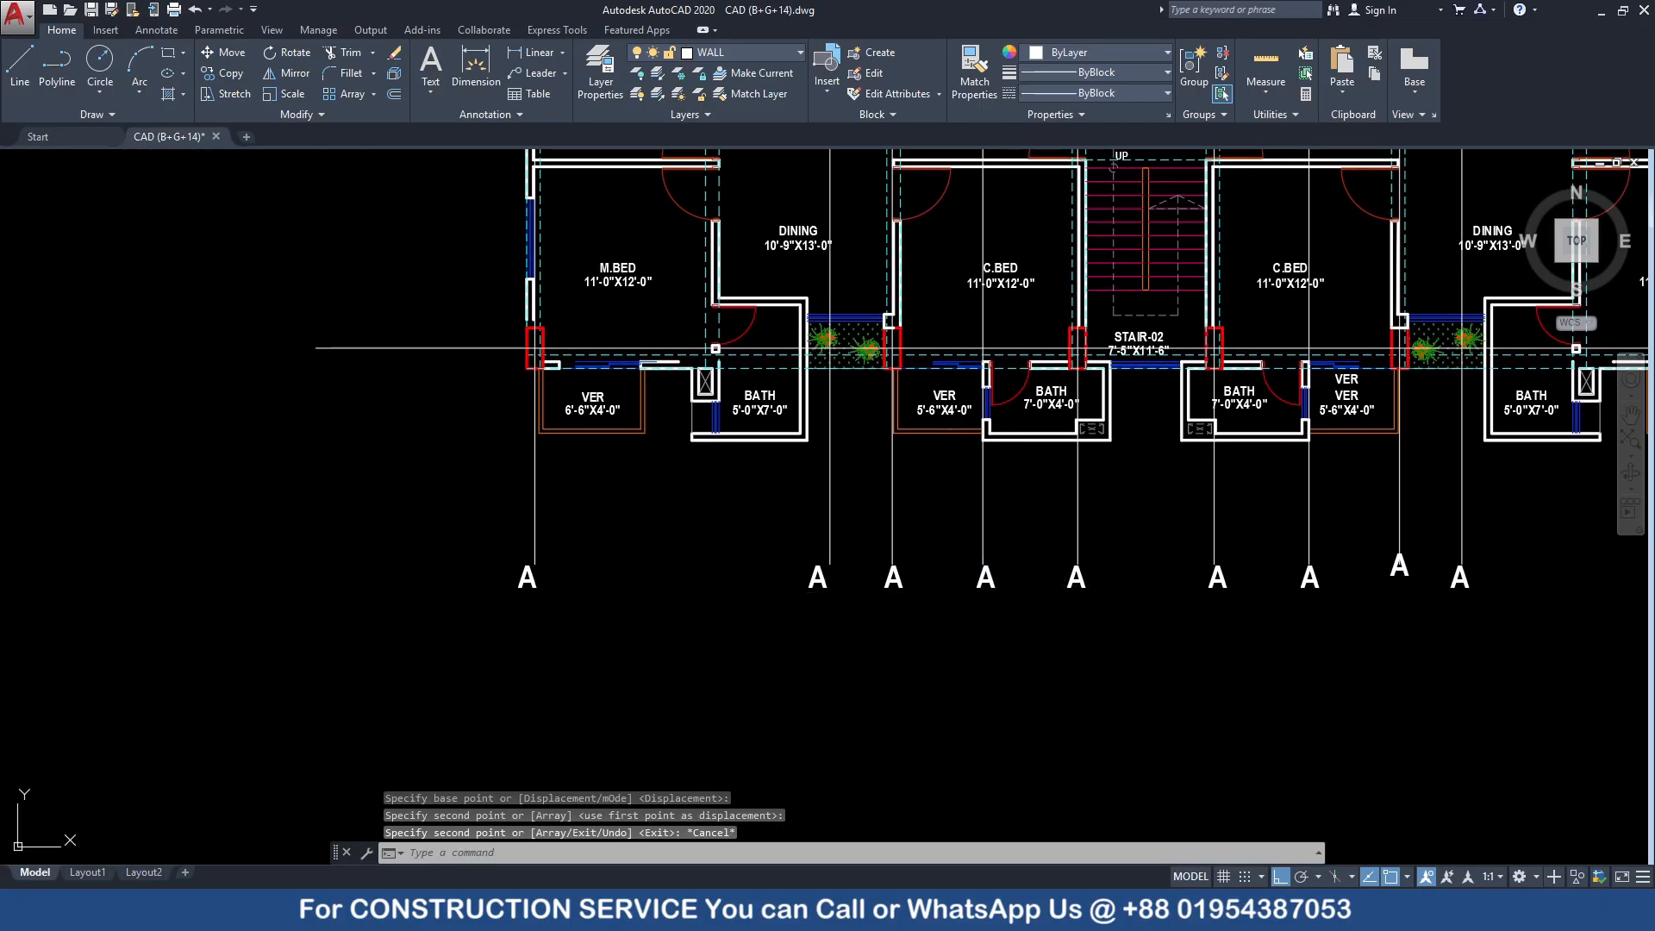
{"action": "double_click", "coordinate": [826, 593]}
{"action": "type", "text": "B"}
{"action": "key", "text": "Return"}
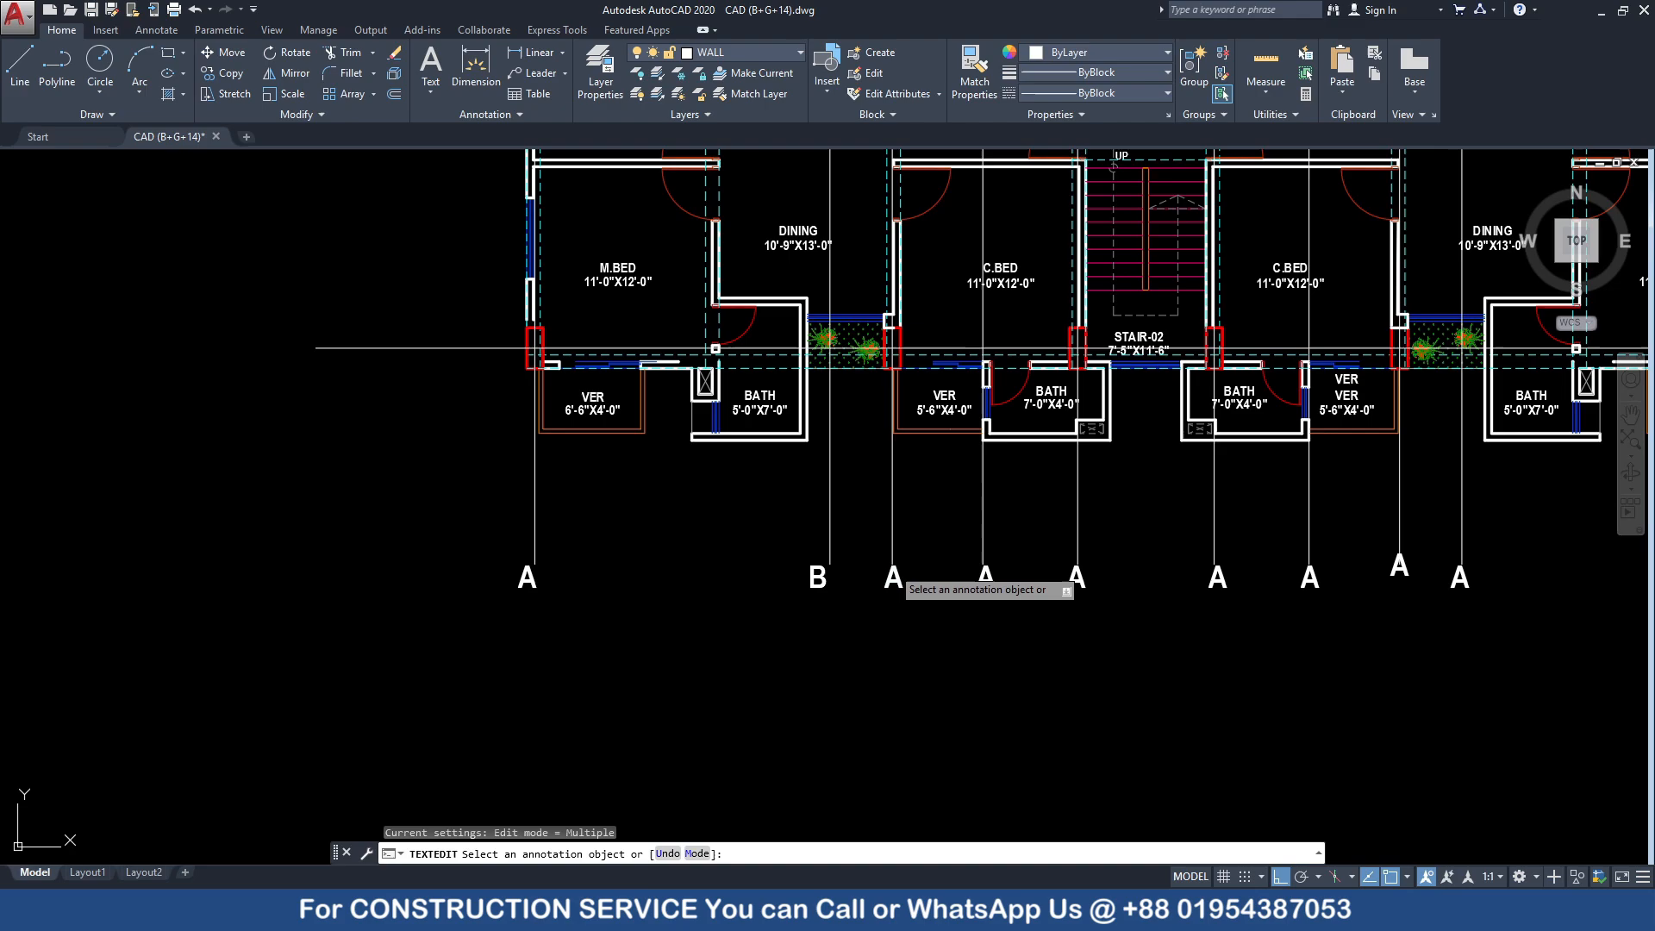
{"action": "type", "text": "C"}
{"action": "key", "text": "Return"}
{"action": "left_click", "coordinate": [983, 584]}
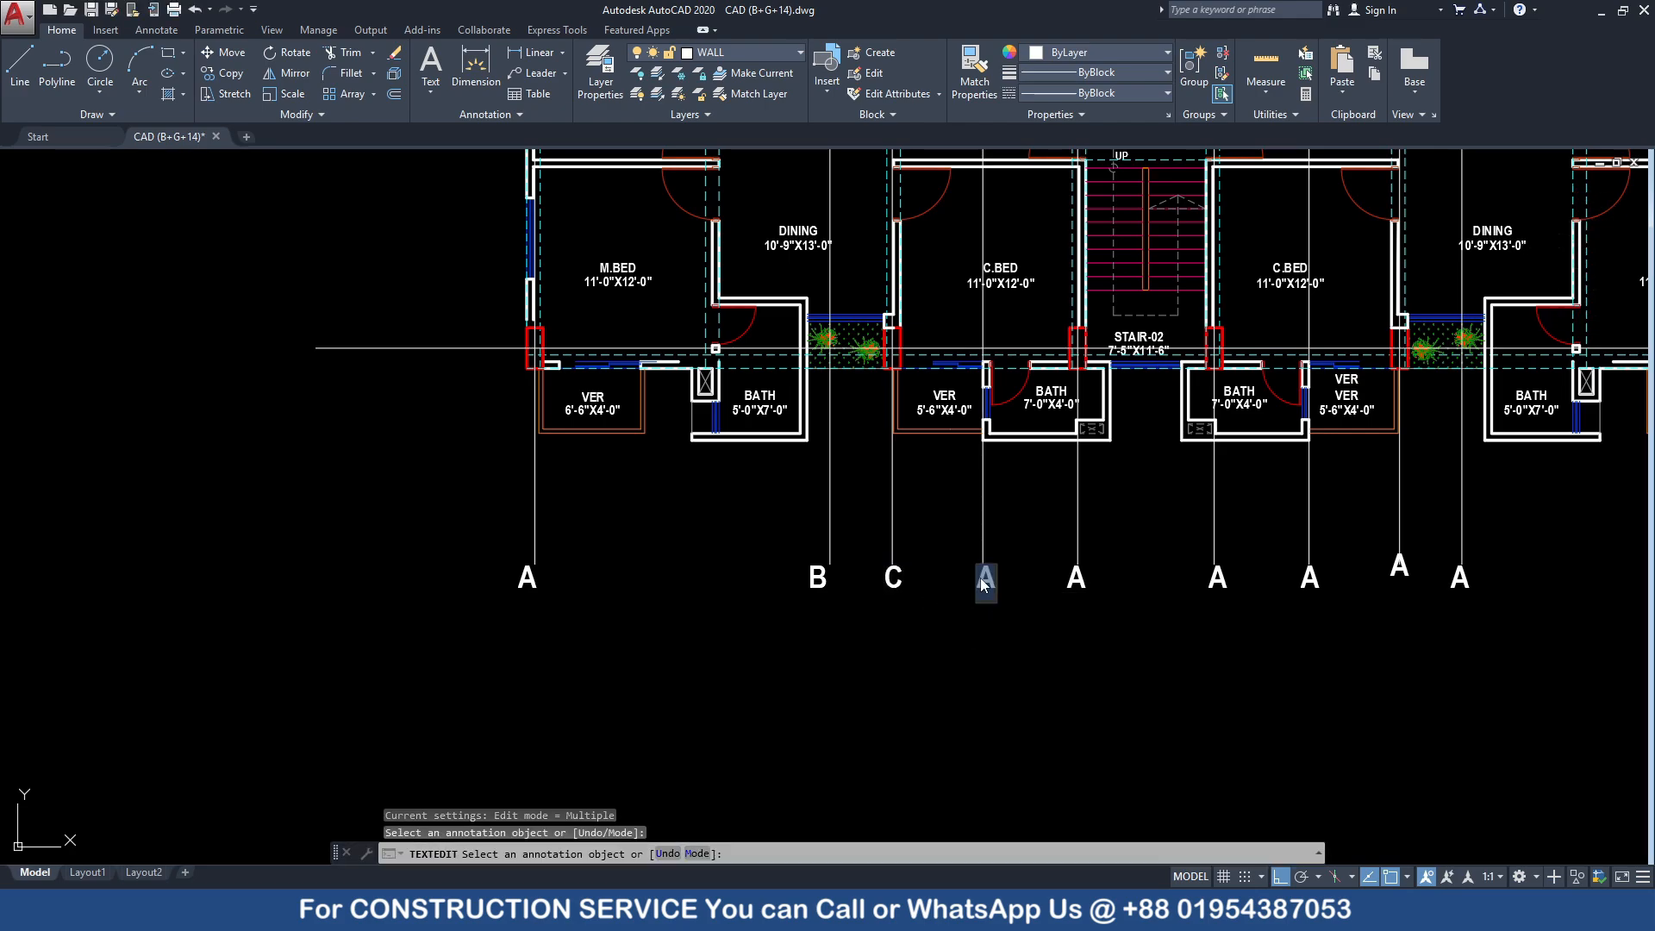
{"action": "key", "text": "Return"}
{"action": "left_click", "coordinate": [1075, 582]}
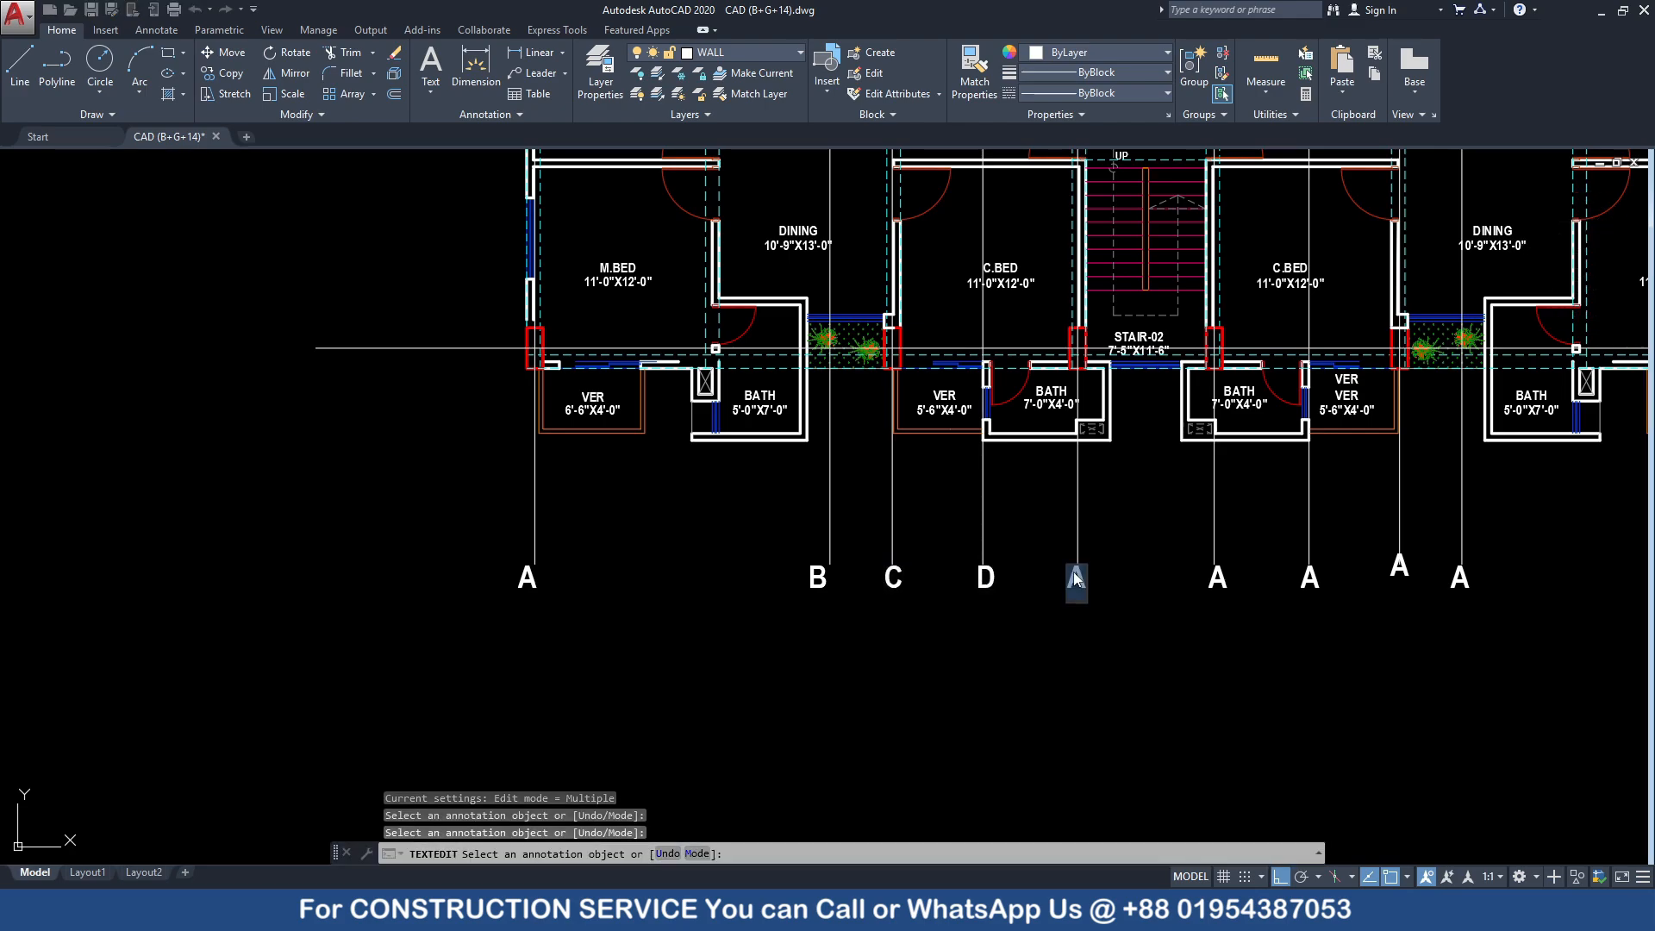
{"action": "key", "text": "Return"}
Change the labels of the sixth, seventh and eighth vertical construction lines to F, G and H
{"action": "left_click", "coordinate": [1217, 580]}
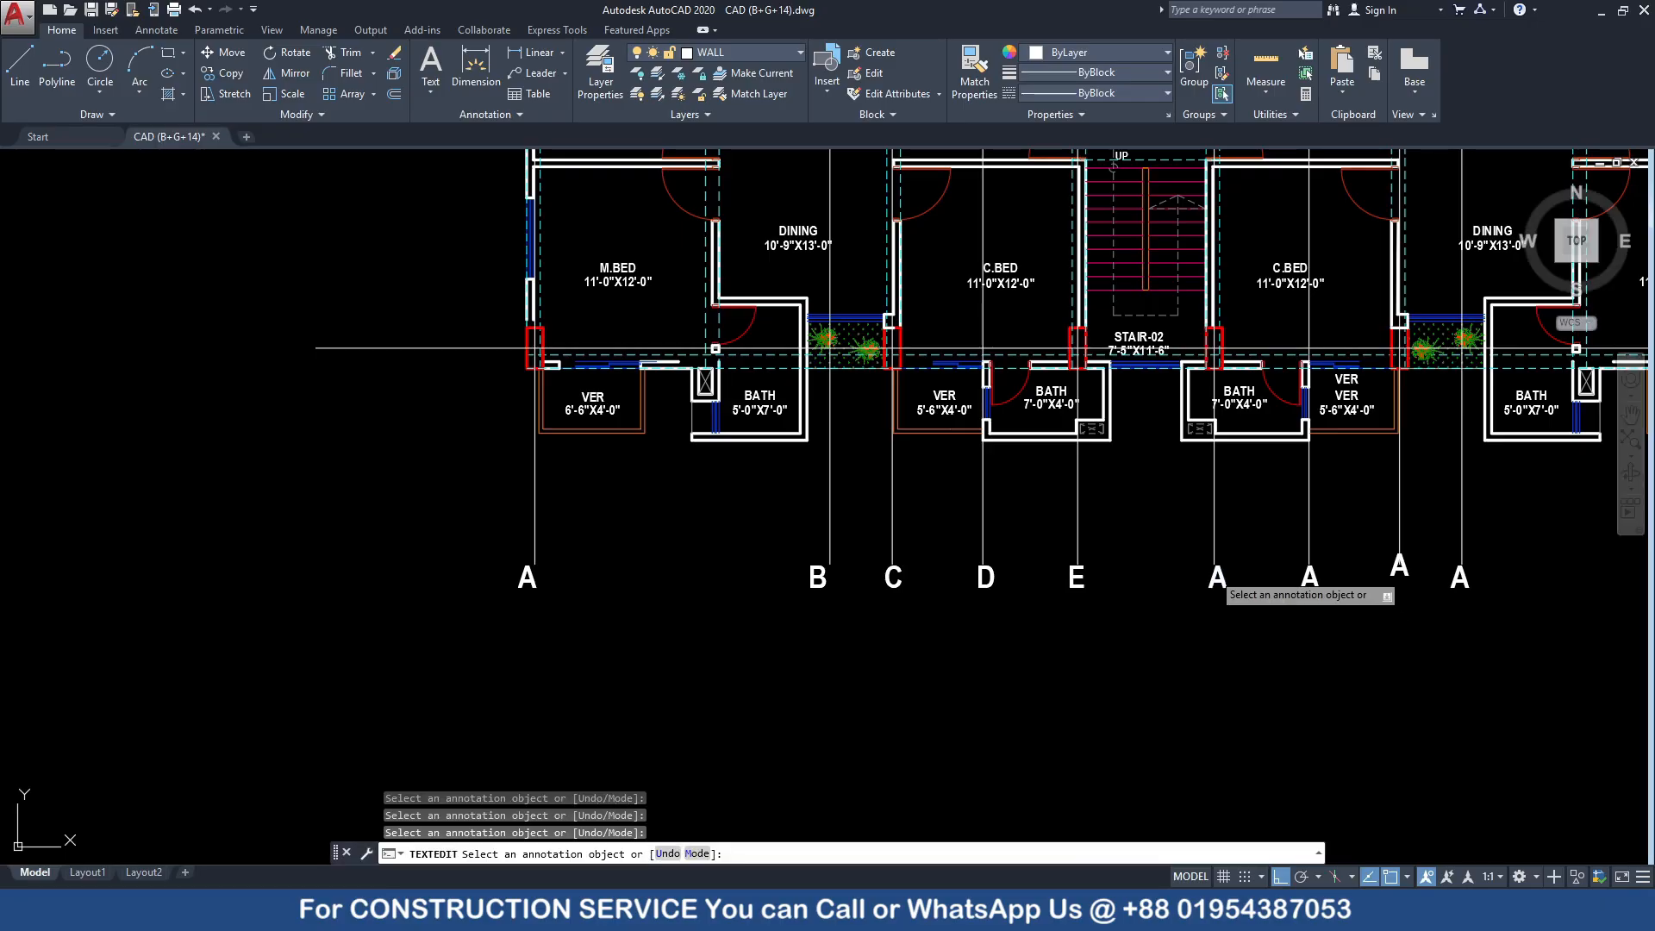
{"action": "middle_click_drag", "start_coordinate": [1265, 614], "coordinate": [874, 636]}
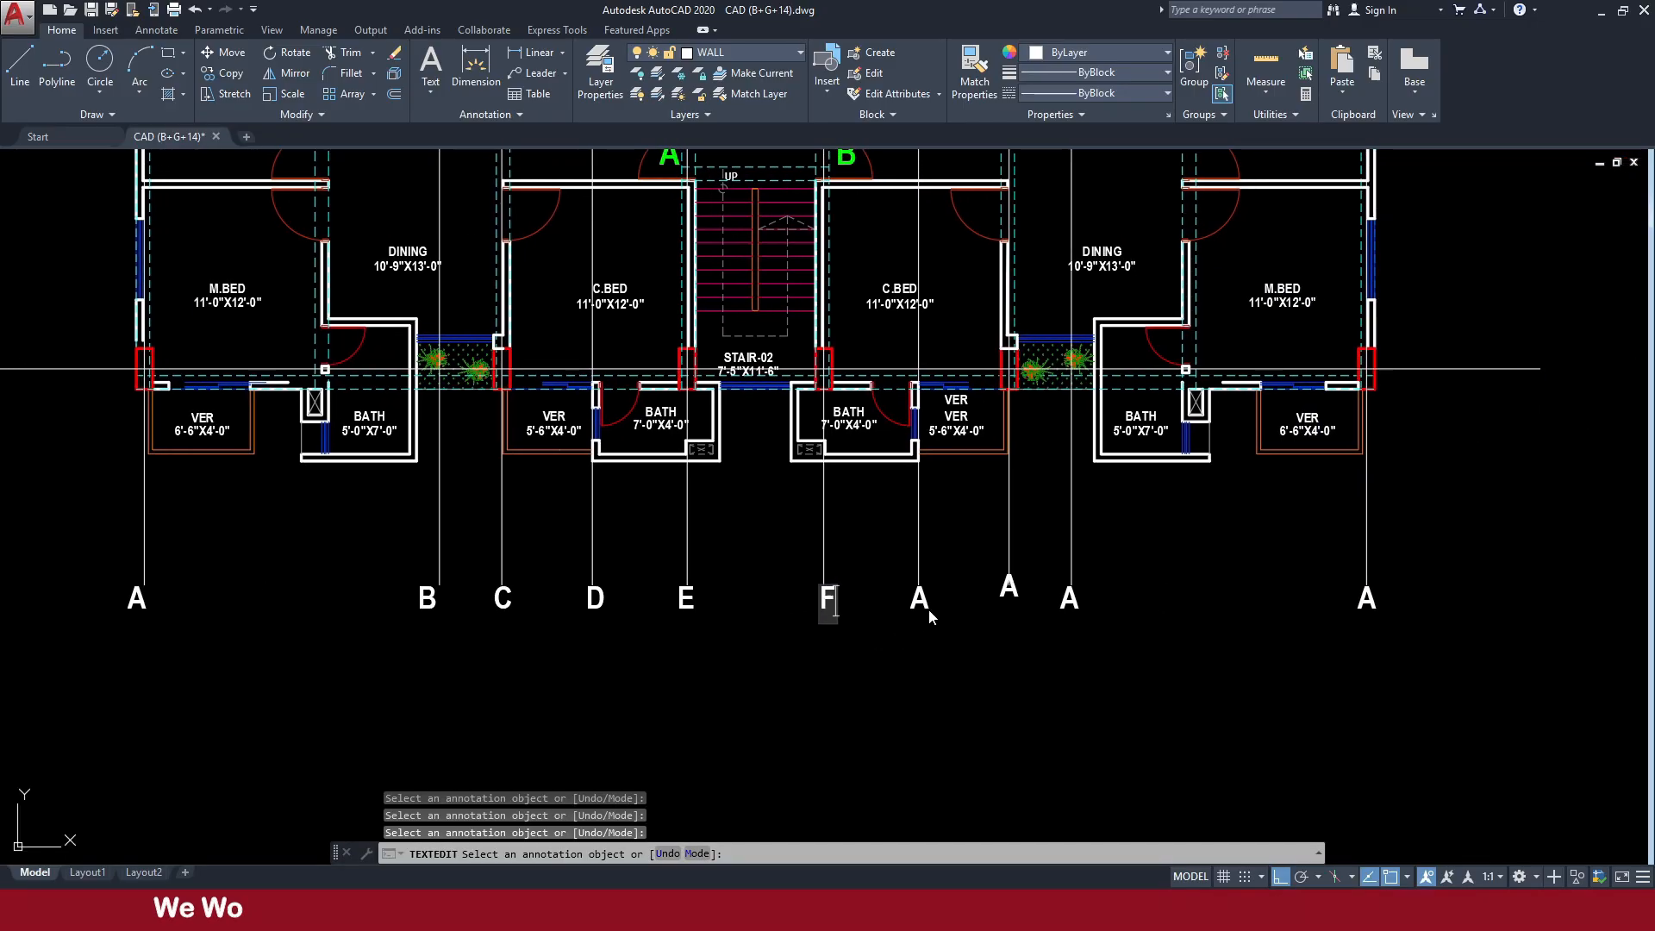
{"action": "left_click", "coordinate": [926, 607]}
{"action": "left_click", "coordinate": [919, 600]}
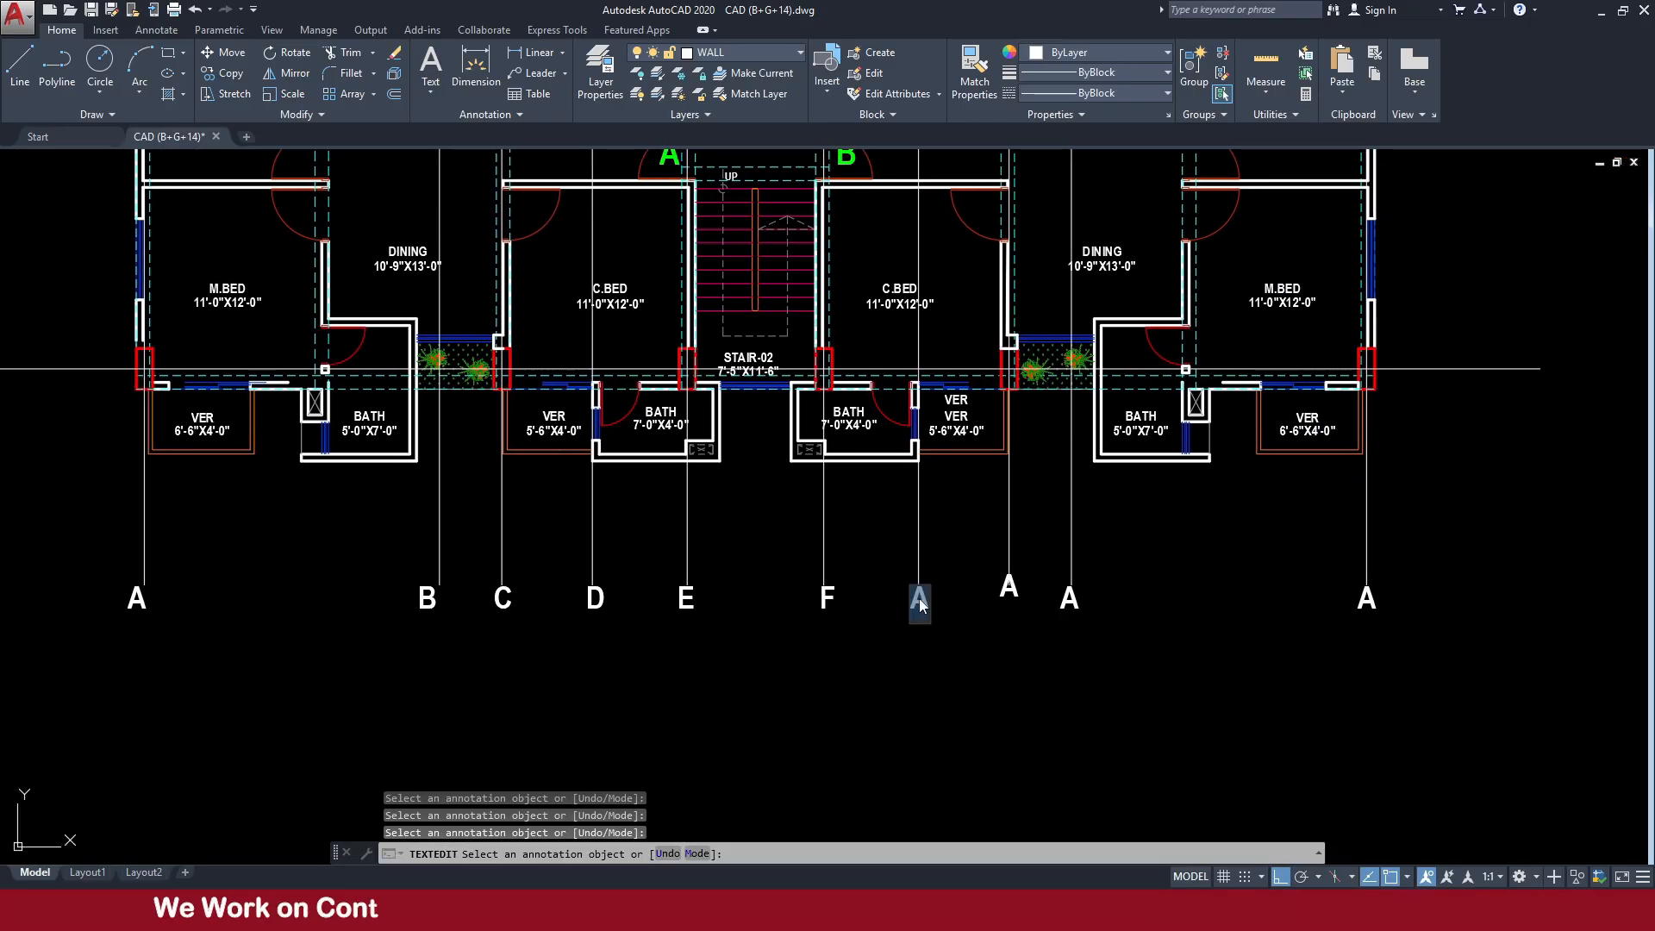
{"action": "key", "text": "Return"}
{"action": "left_click", "coordinate": [1009, 589]}
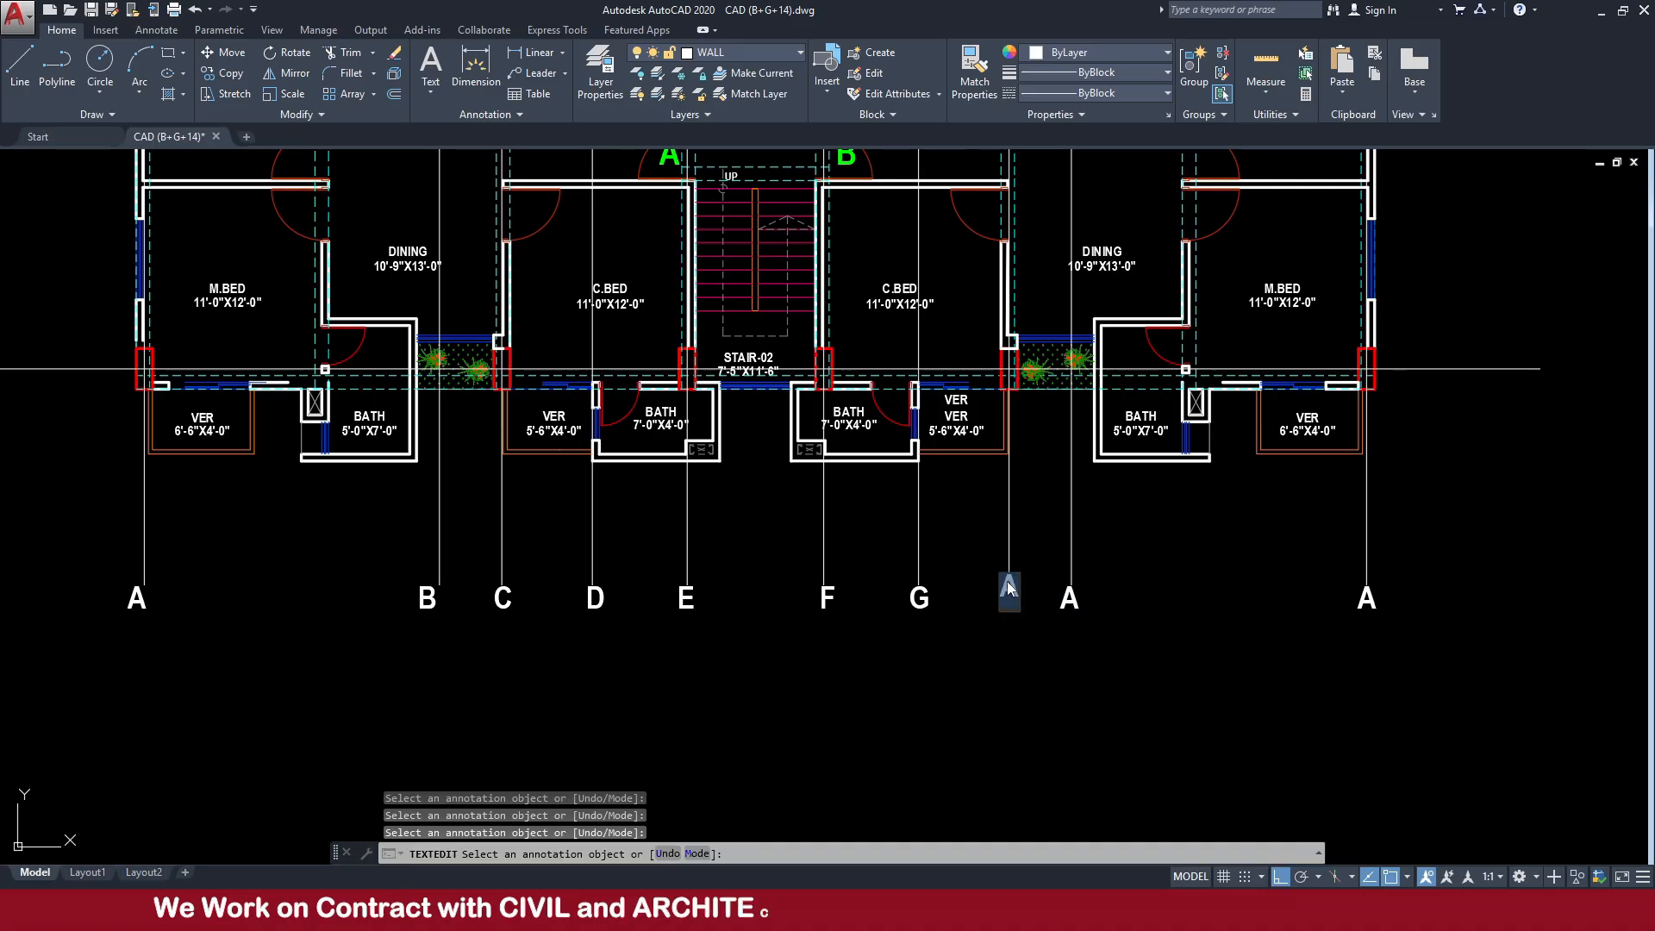
{"action": "key", "text": "Return"}
Change the labels of the last two vertical construction lines to I and J and end text editing
{"action": "left_click", "coordinate": [1067, 598]}
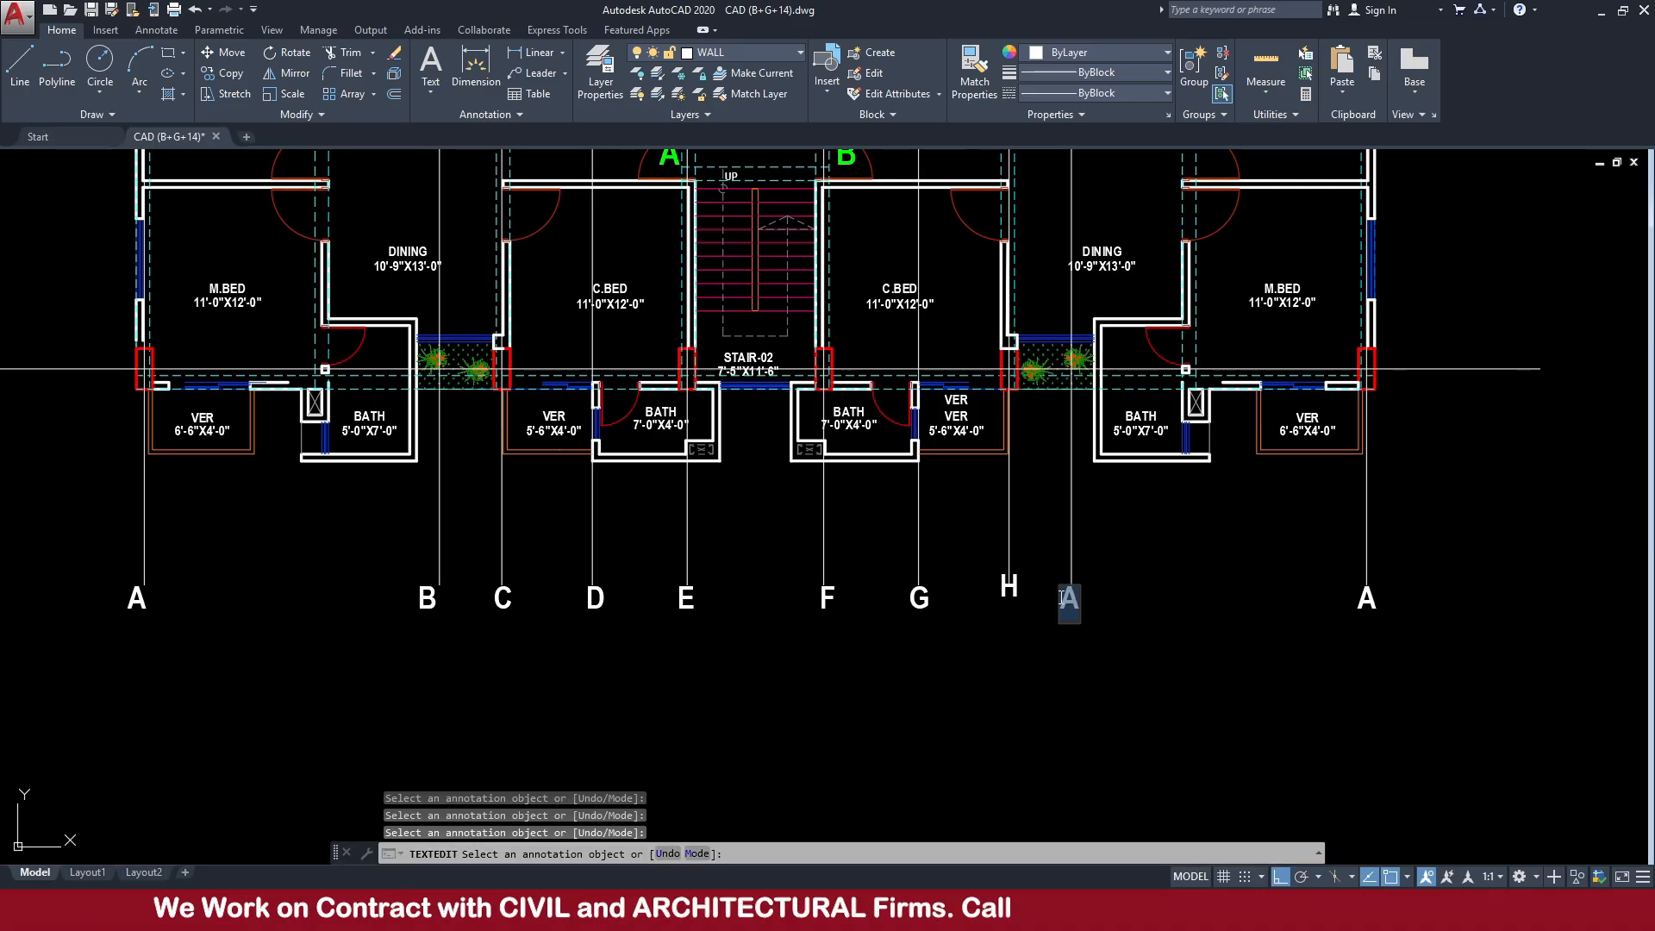
{"action": "type", "text": "I"}
{"action": "key", "text": "Return"}
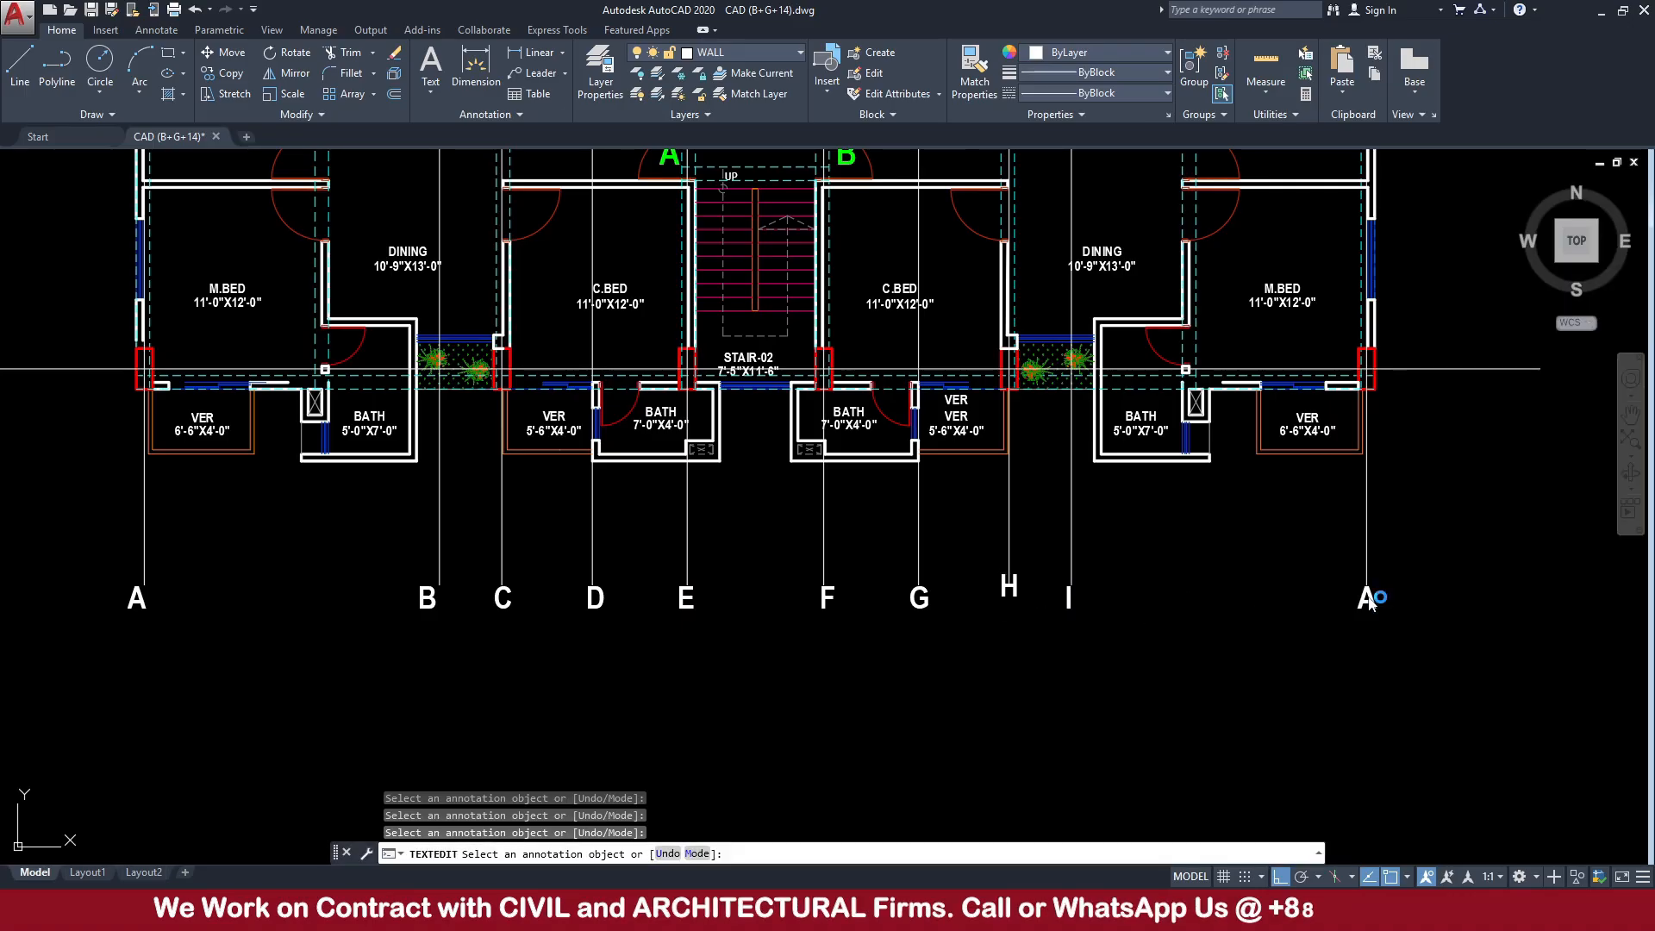
{"action": "left_click", "coordinate": [1368, 600]}
{"action": "type", "text": "K"}
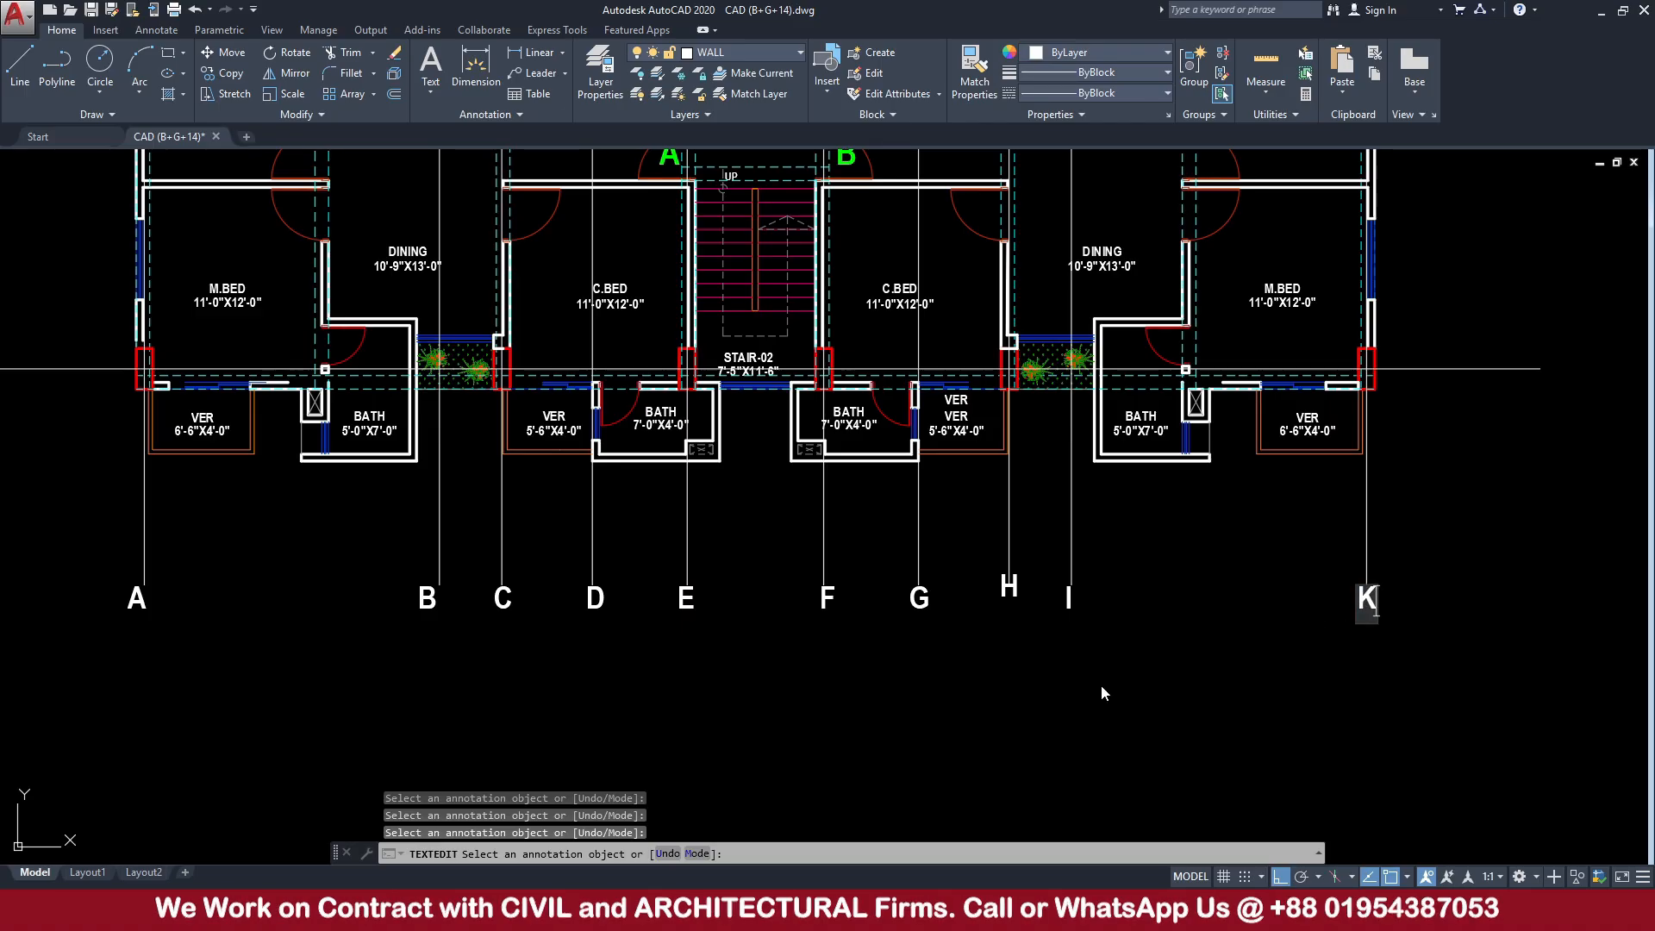
{"action": "key", "text": "Return"}
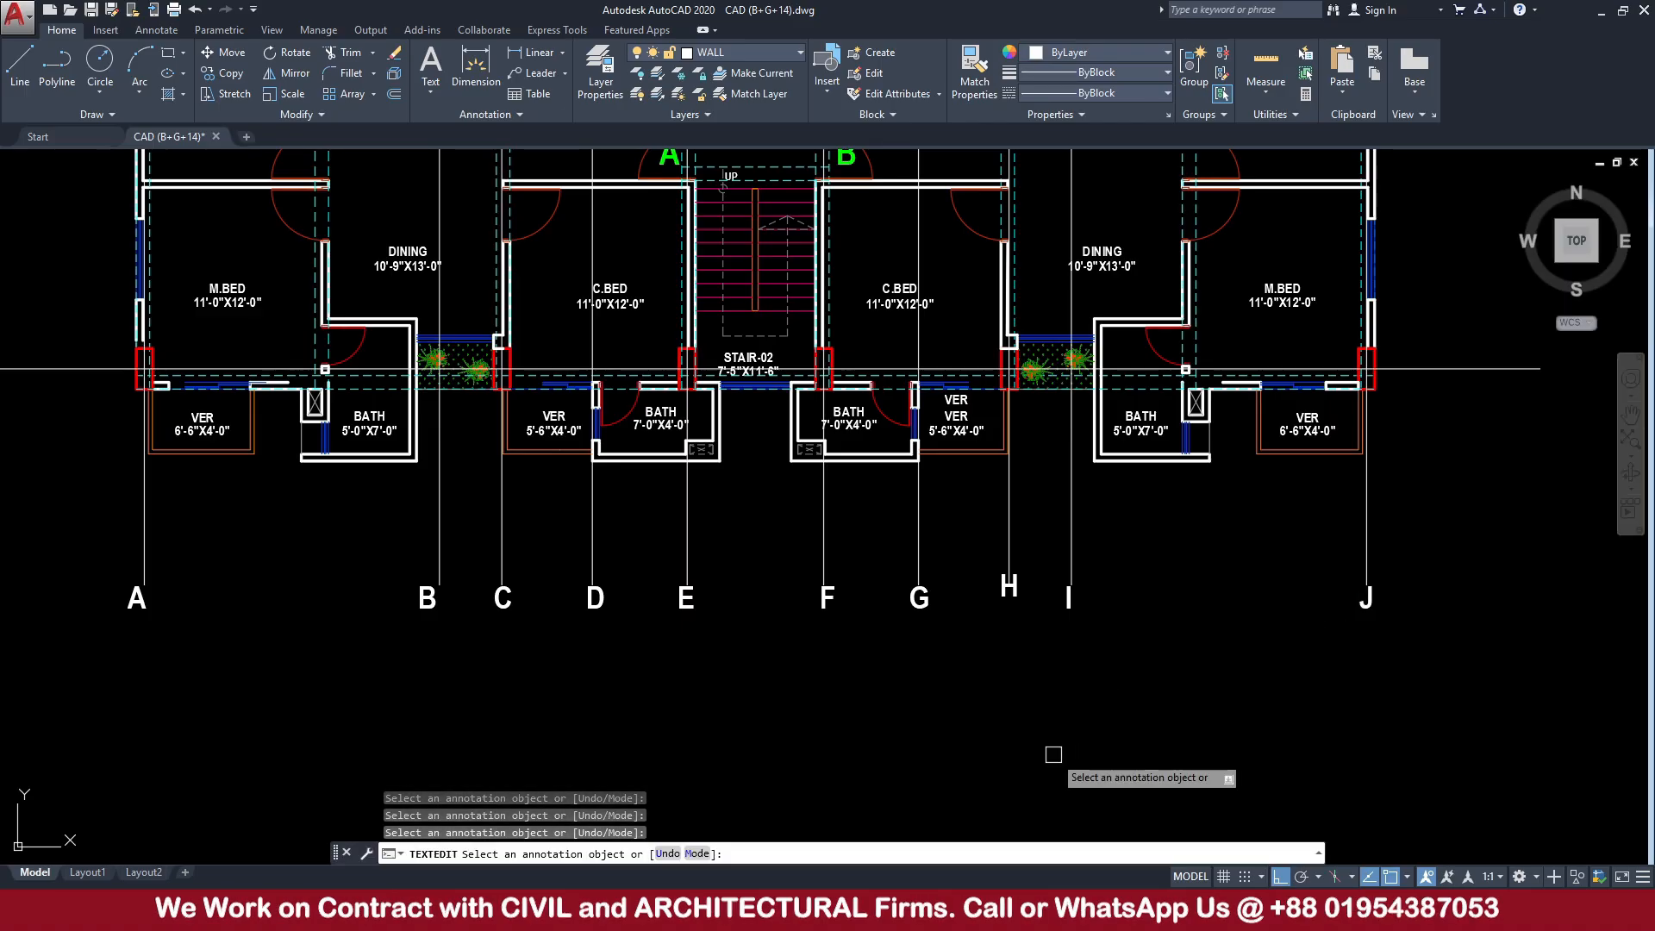
{"action": "scroll", "coordinate": [1019, 728], "scroll_direction": "down", "scroll_amount": 3}
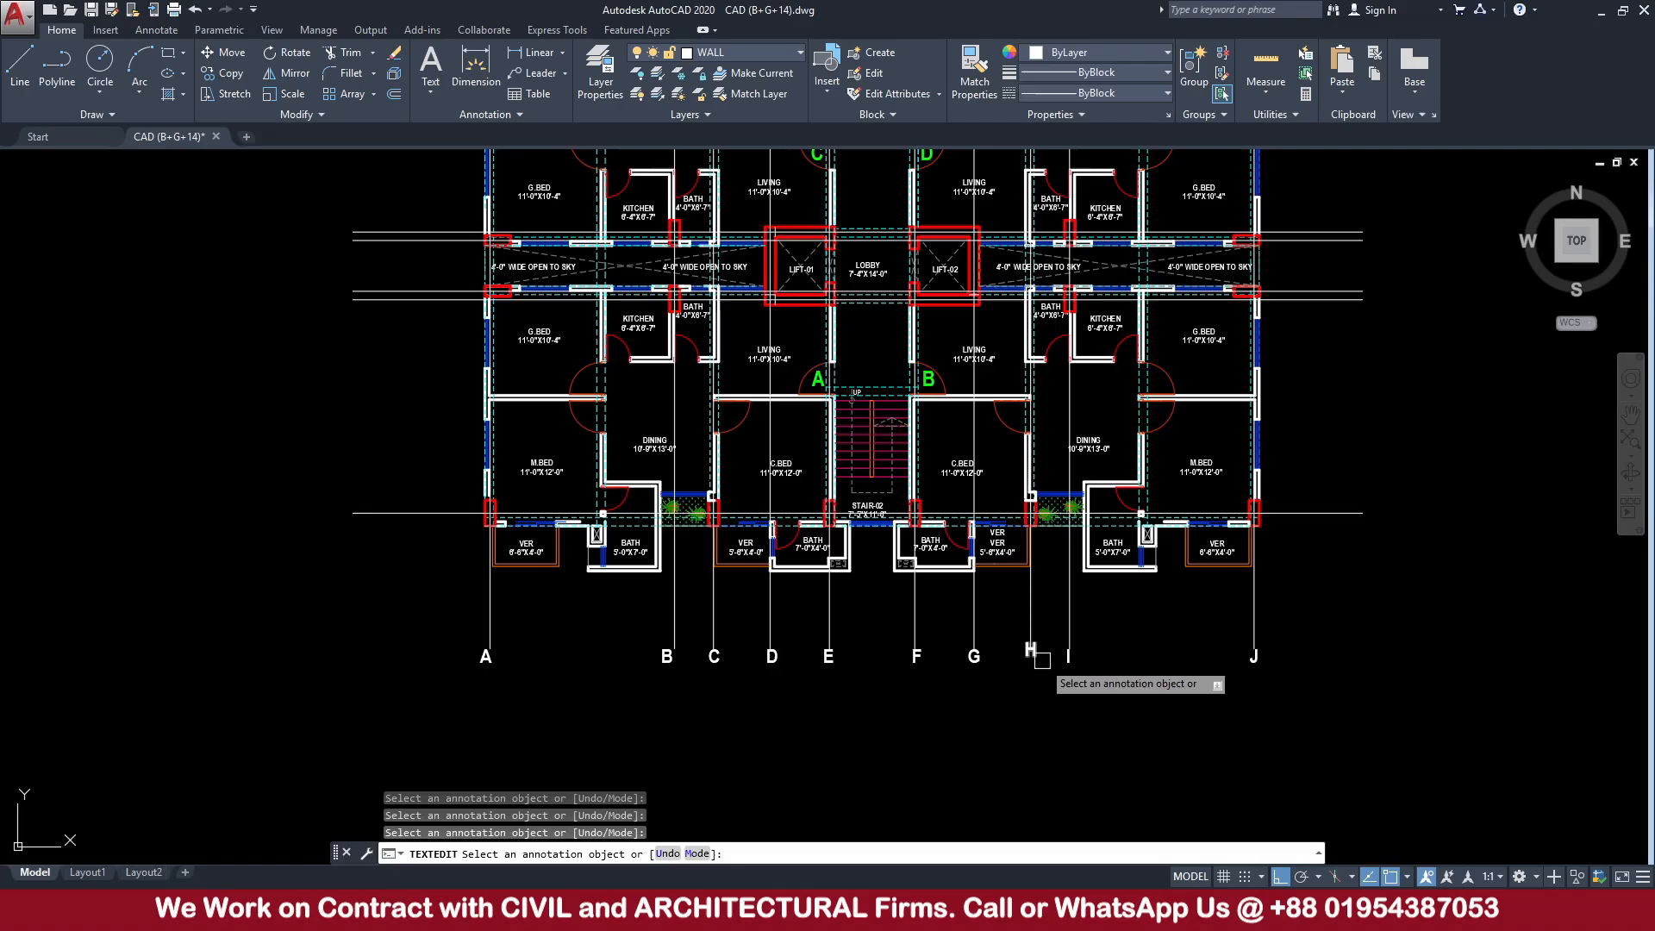
{"action": "scroll", "coordinate": [1034, 654], "scroll_direction": "up", "scroll_amount": 2}
{"action": "scroll", "coordinate": [1387, 703], "scroll_direction": "down", "scroll_amount": 4}
{"action": "scroll", "coordinate": [809, 761], "scroll_direction": "up", "scroll_amount": 5}
{"action": "key", "text": "Escape"}
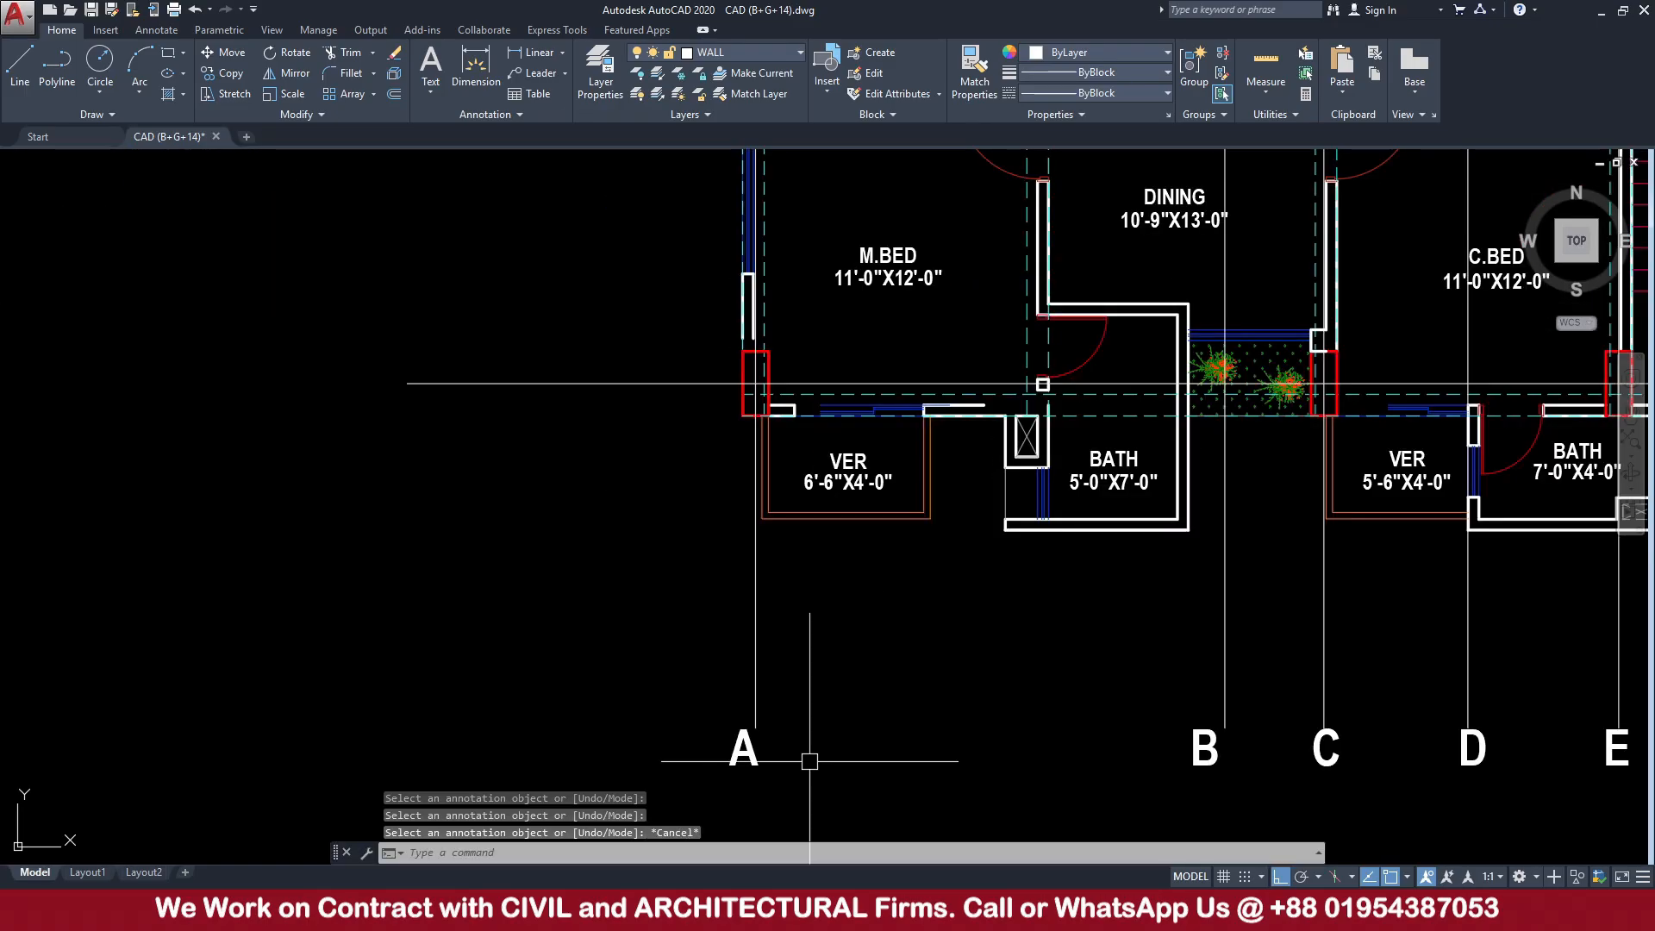
Copy the A label with Ortho off to the western end of the lowest horizontal construction line
{"action": "left_click", "coordinate": [726, 761]}
{"action": "type", "text": "CO"}
{"action": "key", "text": "Return"}
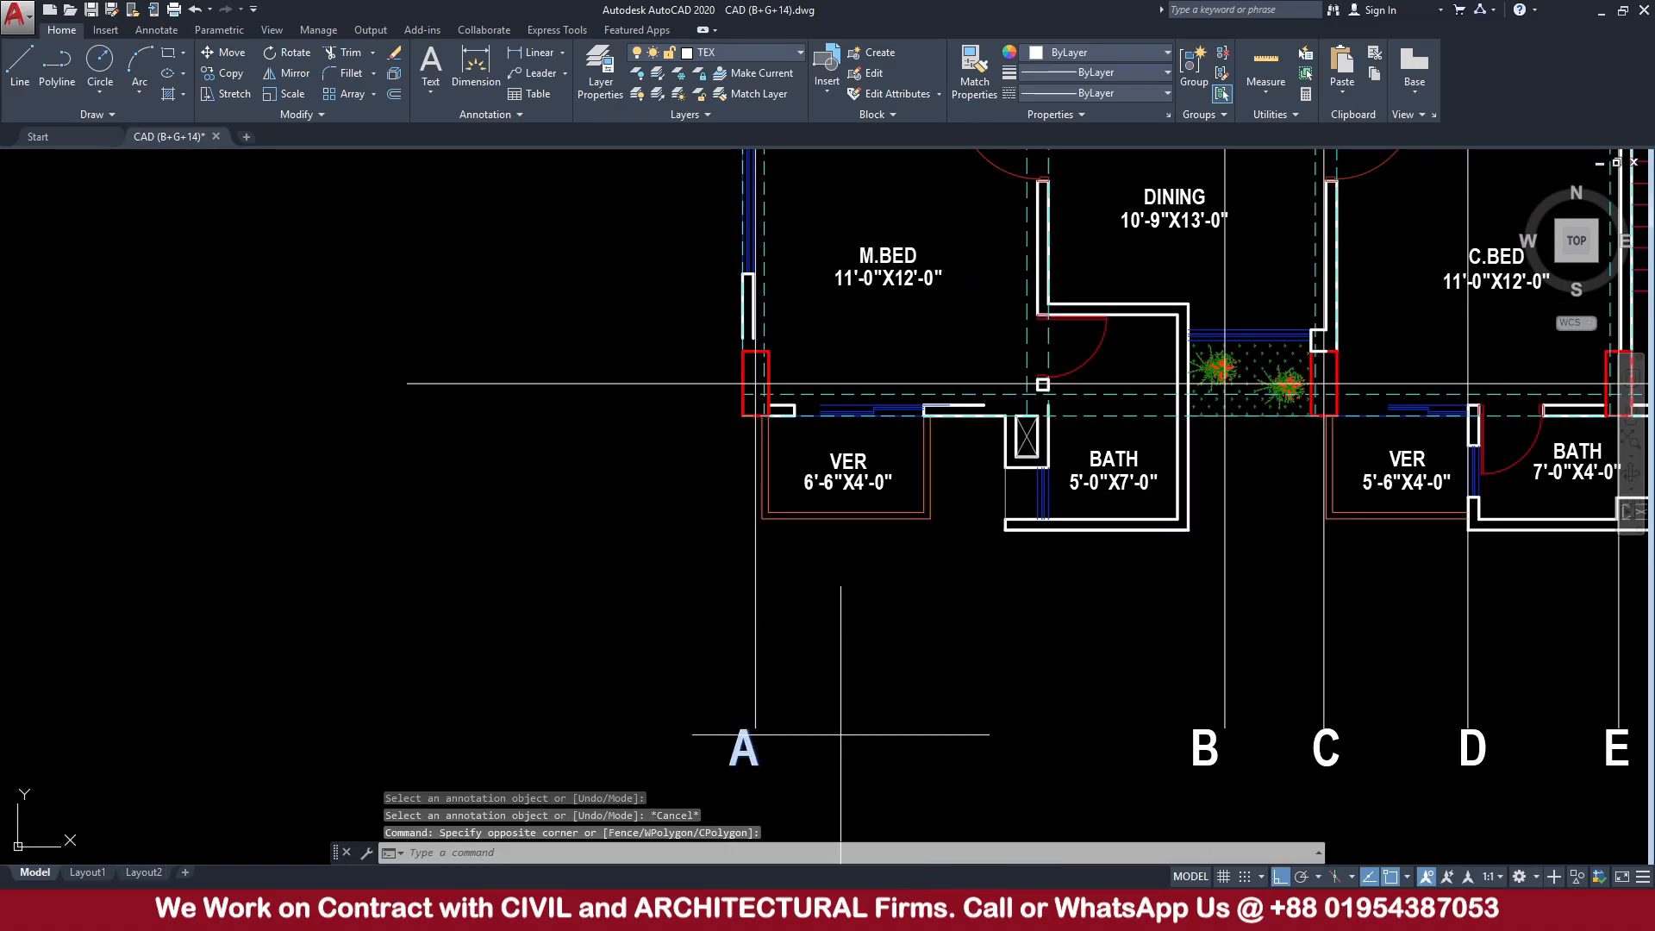
{"action": "left_click", "coordinate": [740, 756]}
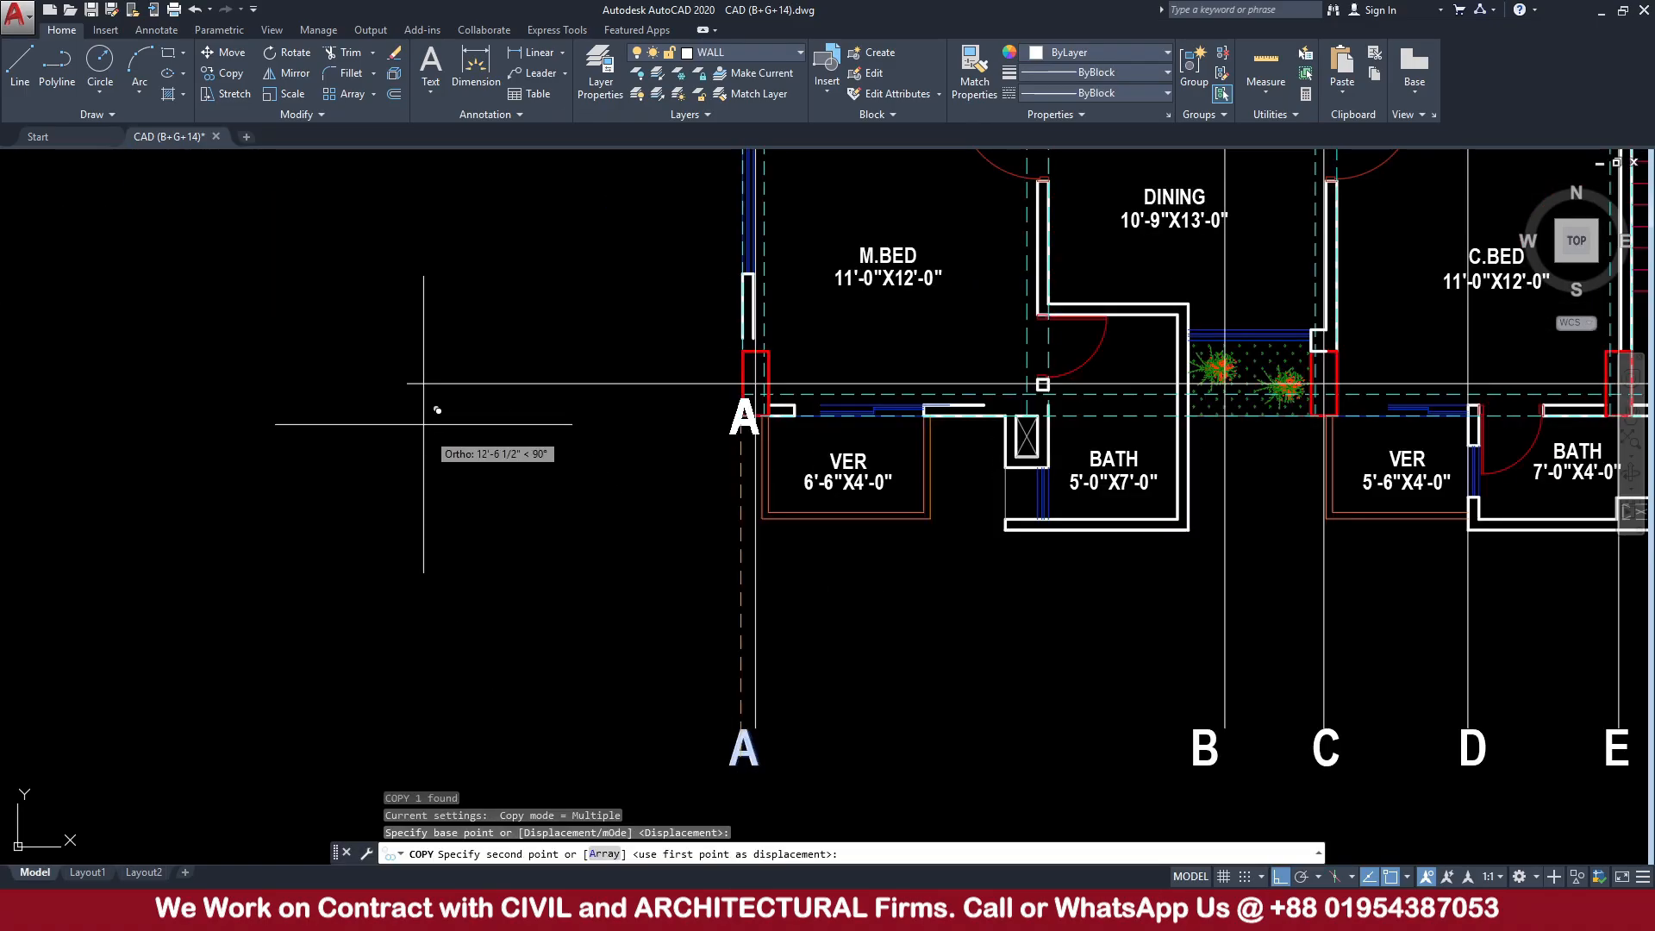
{"action": "left_click", "coordinate": [1280, 877]}
{"action": "left_click", "coordinate": [376, 380]}
{"action": "key", "text": "Escape"}
{"action": "middle_click_drag", "start_coordinate": [473, 442], "coordinate": [995, 551]}
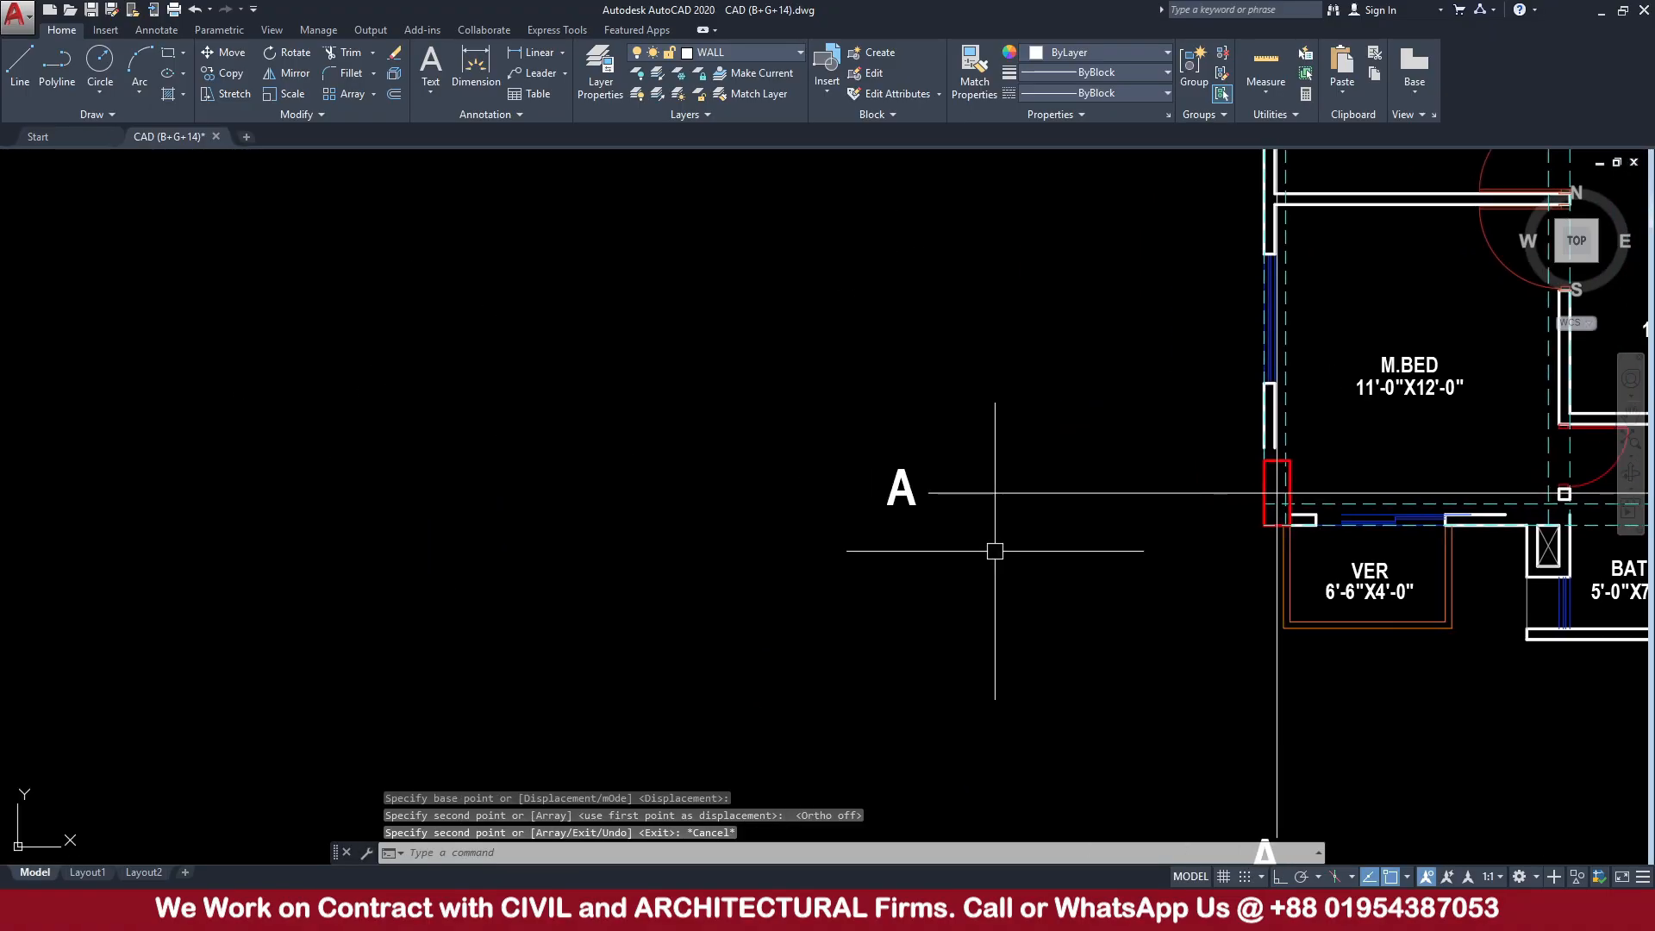
Change the copied label on the lowest horizontal construction line to 1 and end text editing
{"action": "double_click", "coordinate": [900, 483]}
{"action": "type", "text": "1"}
{"action": "key", "text": "Return"}
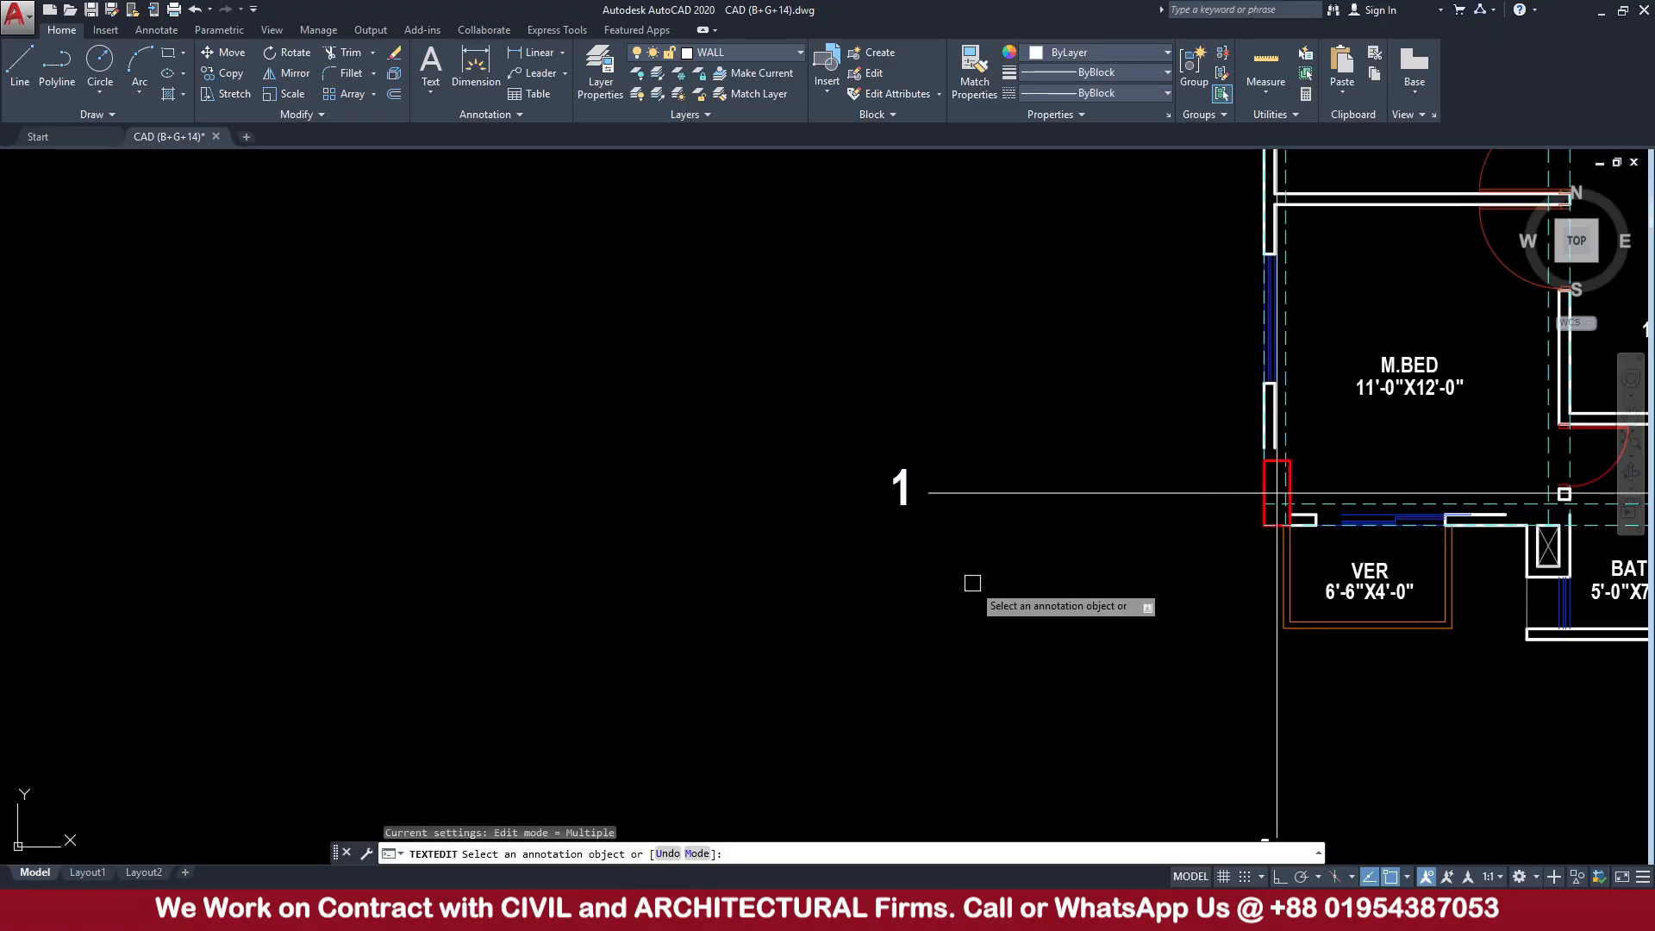
{"action": "key", "text": "Escape"}
Copy the 1 label to the western ends of the second and third horizontal construction lines from below
{"action": "left_click", "coordinate": [918, 543]}
{"action": "left_click", "coordinate": [846, 419]}
{"action": "type", "text": "C"}
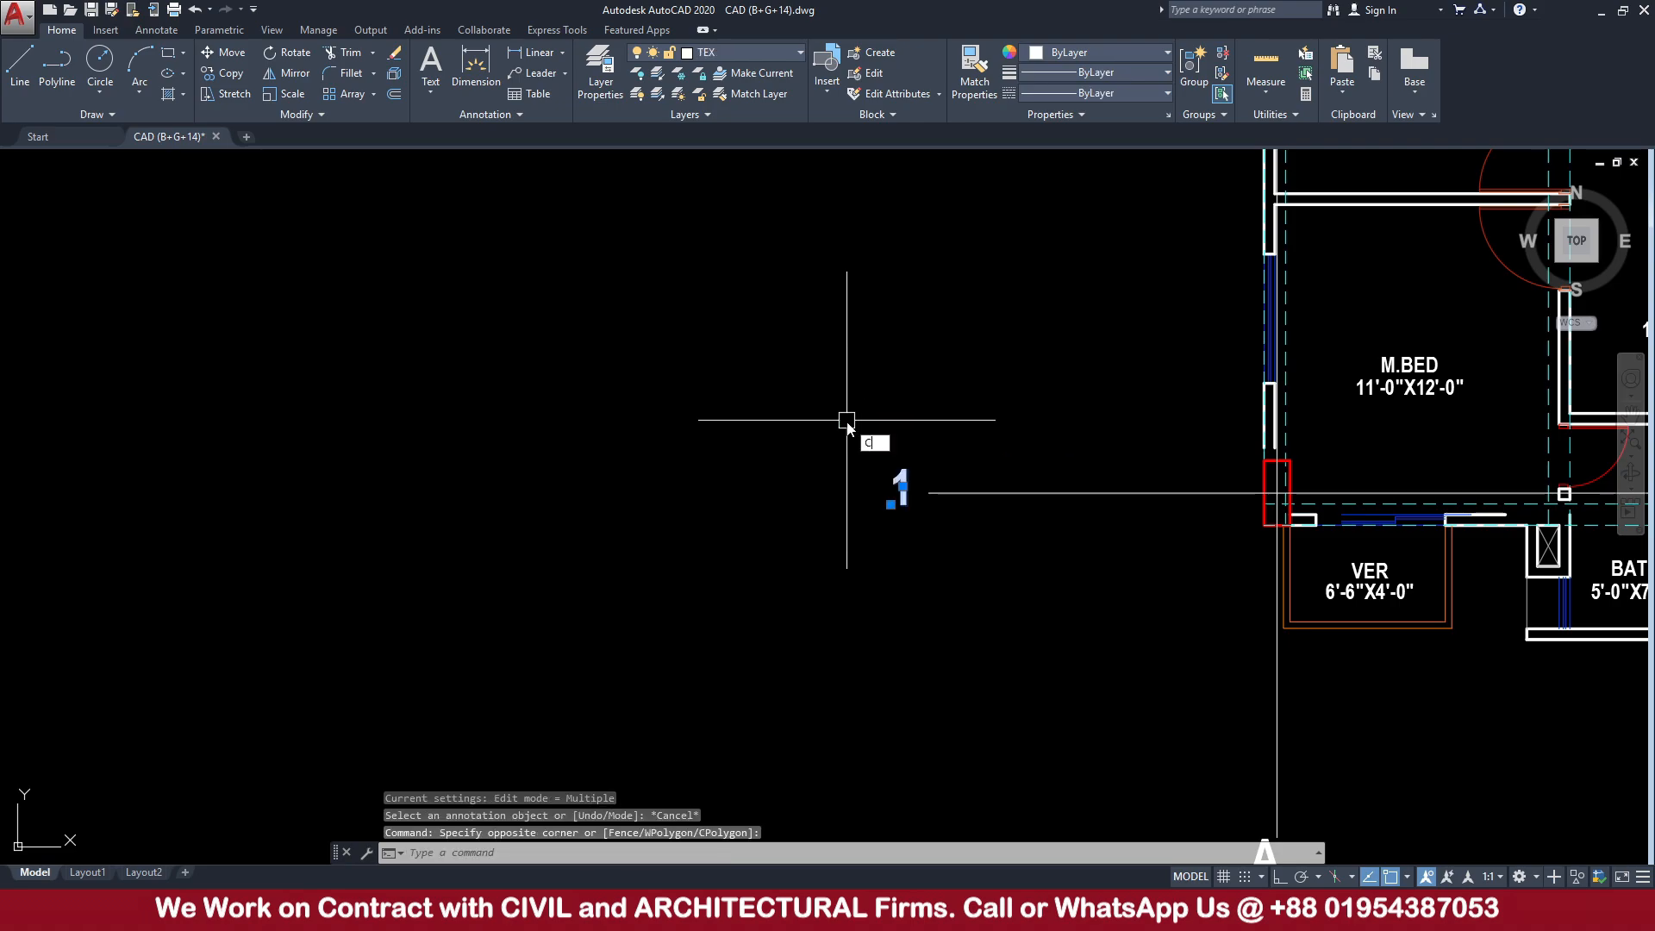
{"action": "type", "text": "O"}
{"action": "key", "text": "space"}
{"action": "left_click", "coordinate": [902, 493]}
{"action": "scroll", "coordinate": [918, 541], "scroll_direction": "down", "scroll_amount": 7}
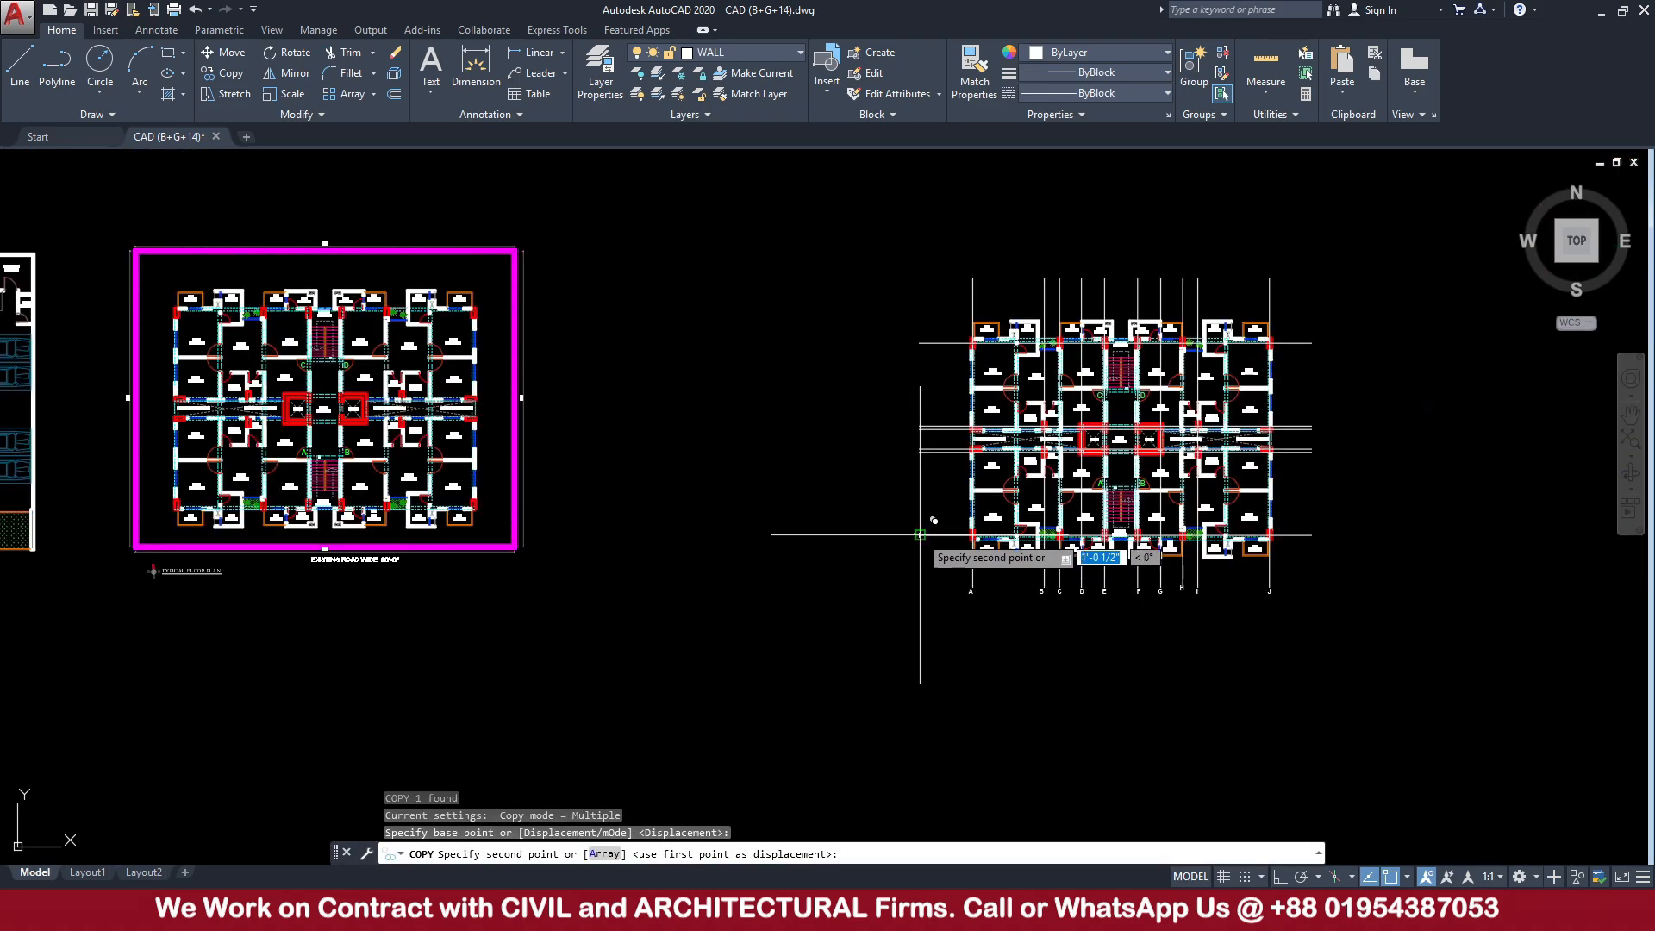
{"action": "scroll", "coordinate": [934, 521], "scroll_direction": "up", "scroll_amount": 10}
{"action": "left_click", "coordinate": [913, 442]}
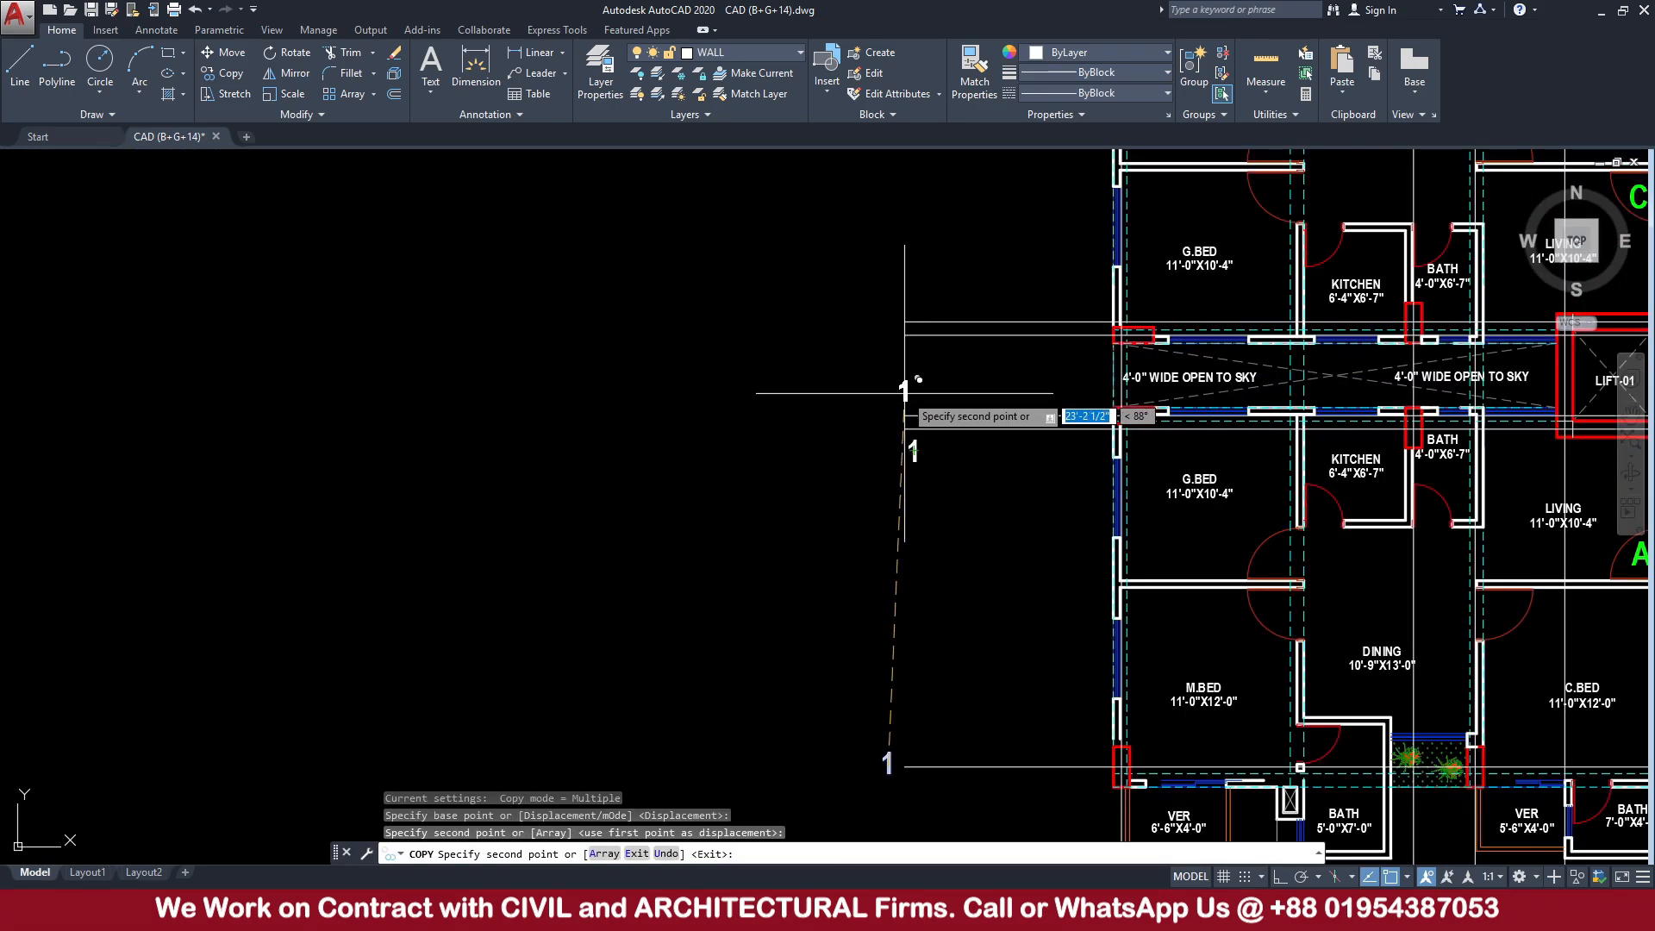
{"action": "left_click", "coordinate": [915, 379]}
Place further copies of the 1 label at the fourth, fifth and uppermost horizontal construction lines and end copying
{"action": "scroll", "coordinate": [916, 349], "scroll_direction": "up", "scroll_amount": 6}
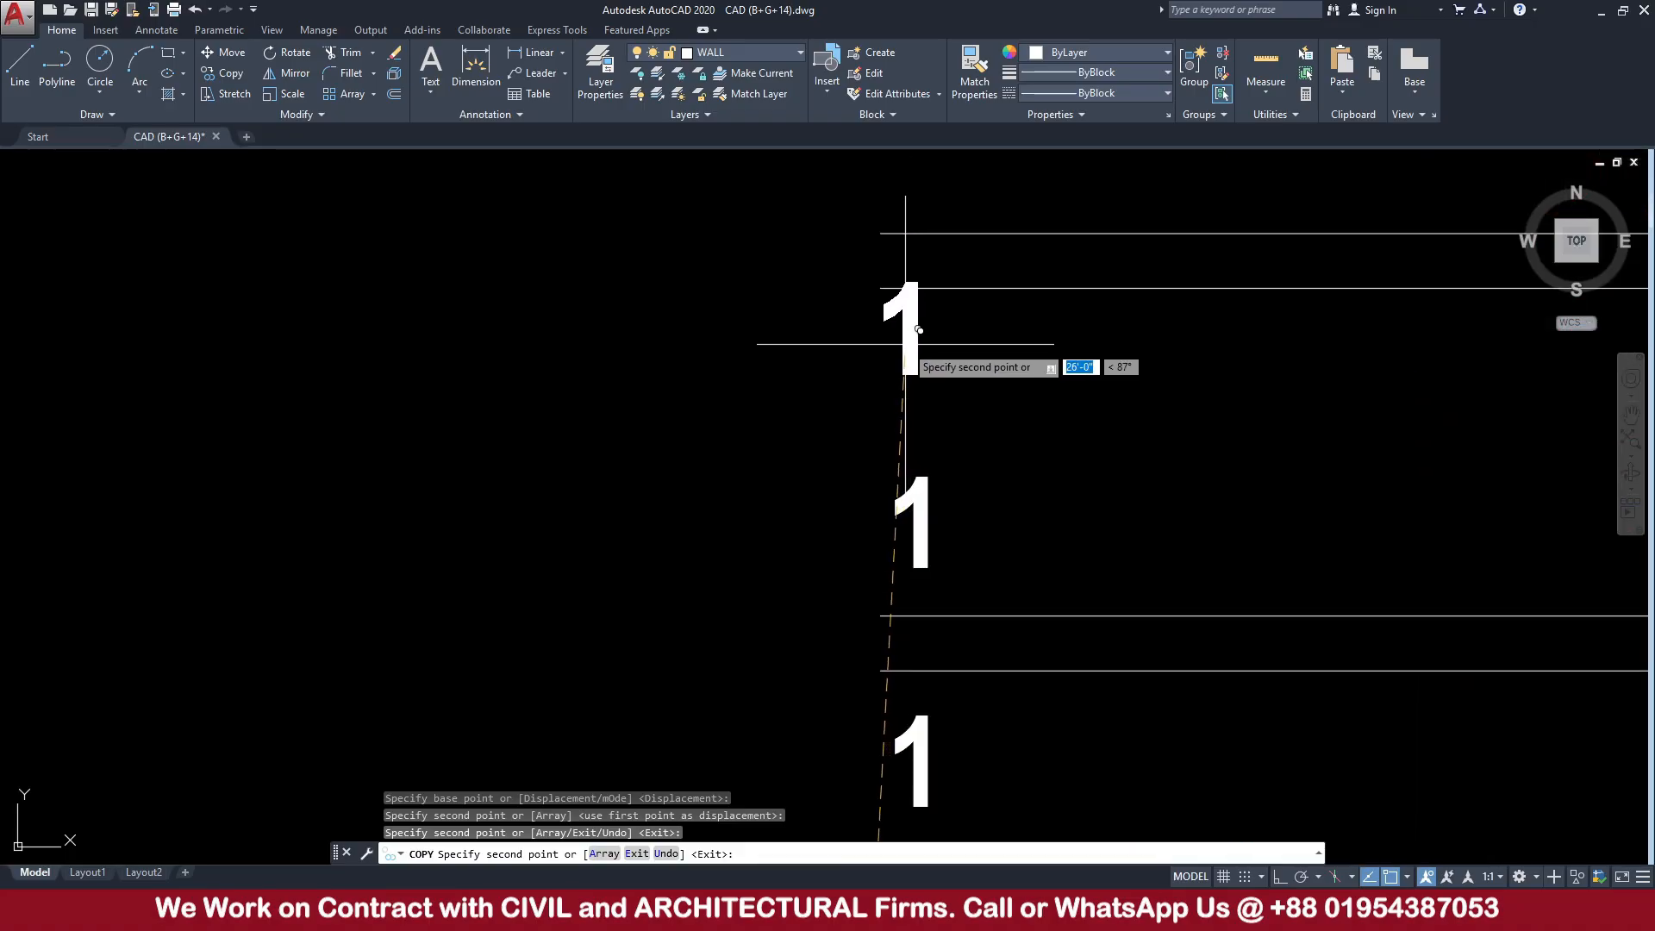
{"action": "left_click", "coordinate": [919, 330]}
{"action": "middle_click_drag", "start_coordinate": [918, 330], "coordinate": [926, 466]}
{"action": "left_click", "coordinate": [975, 358]}
{"action": "scroll", "coordinate": [1082, 388], "scroll_direction": "down", "scroll_amount": 4}
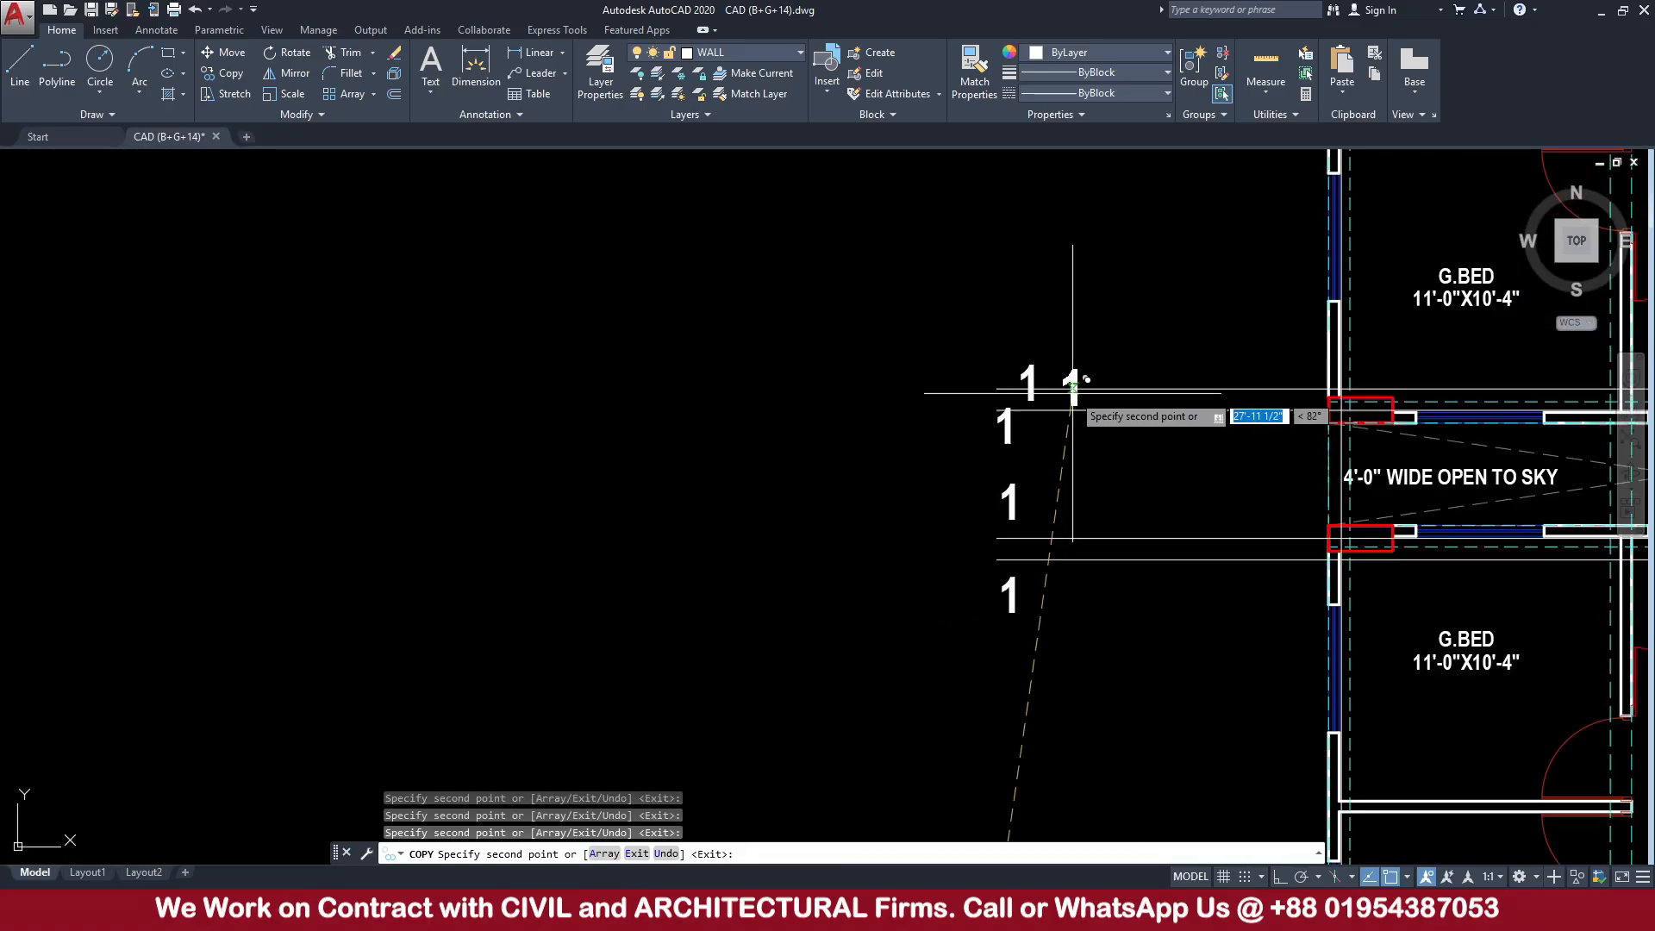
{"action": "middle_click_drag", "start_coordinate": [1071, 323], "coordinate": [919, 712]}
{"action": "left_click", "coordinate": [912, 240]}
{"action": "key", "text": "Escape"}
{"action": "scroll", "coordinate": [961, 367], "scroll_direction": "down", "scroll_amount": 5}
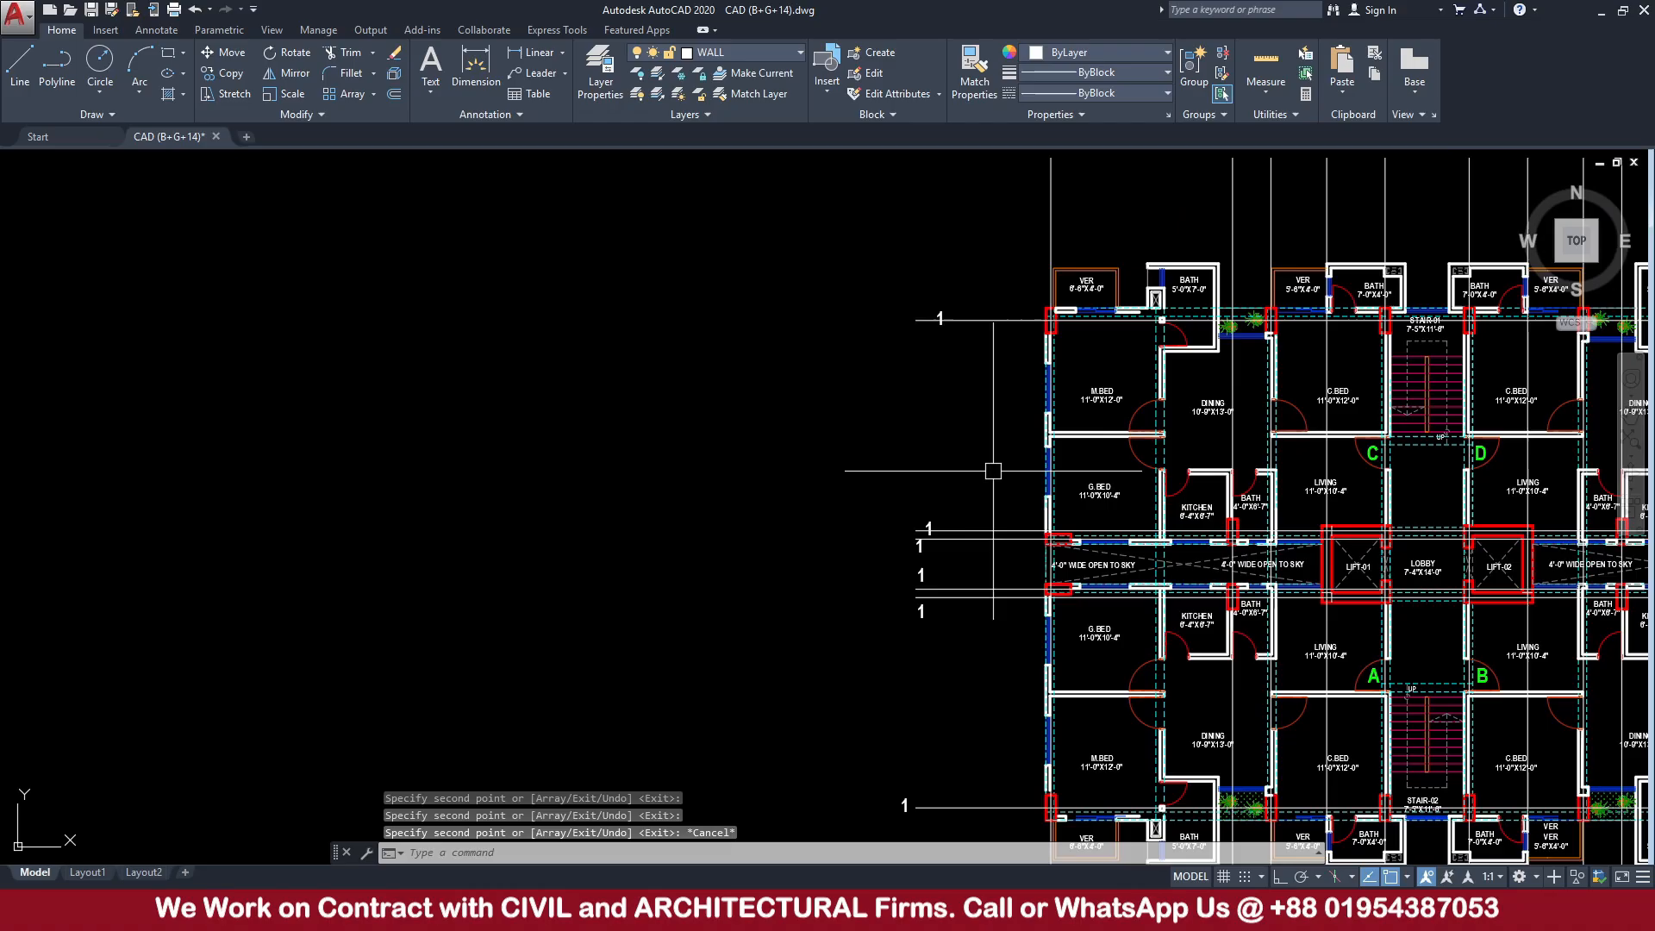
Change the labels of the second and third horizontal construction lines from below to 2 and 3
{"action": "scroll", "coordinate": [948, 647], "scroll_direction": "up", "scroll_amount": 2}
{"action": "middle_click_drag", "start_coordinate": [949, 650], "coordinate": [922, 317]}
{"action": "middle_click_drag", "start_coordinate": [870, 405], "coordinate": [897, 654]}
{"action": "scroll", "coordinate": [901, 510], "scroll_direction": "up", "scroll_amount": 4}
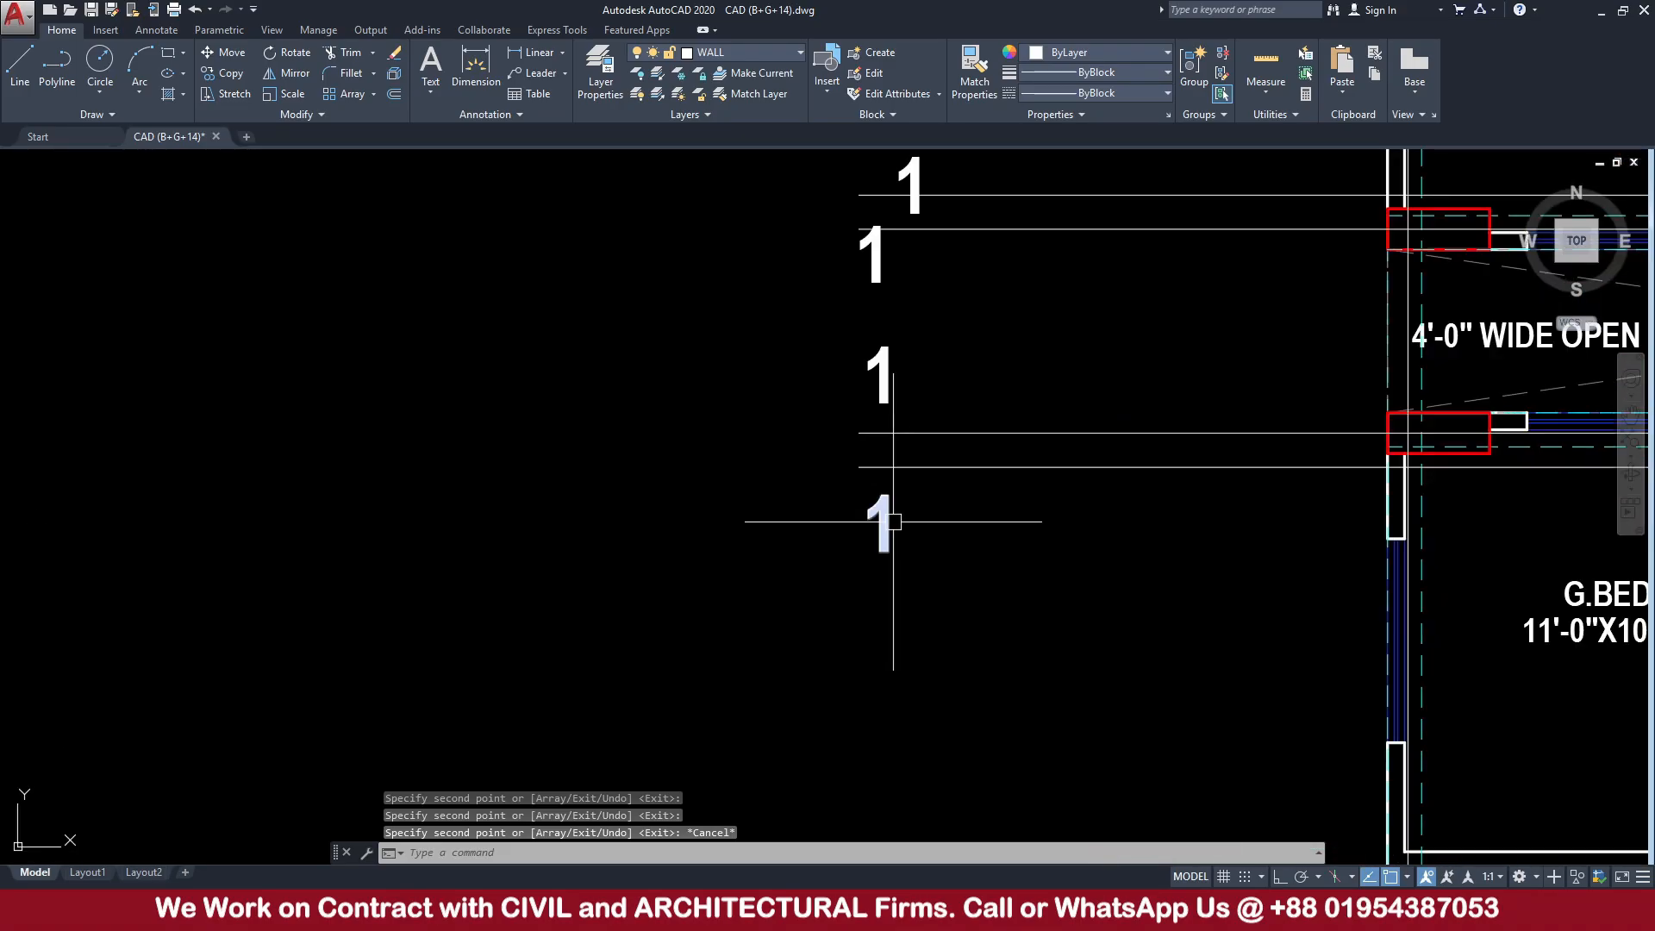
{"action": "double_click", "coordinate": [892, 521]}
{"action": "type", "text": "2"}
{"action": "key", "text": "Return"}
{"action": "left_click", "coordinate": [883, 365]}
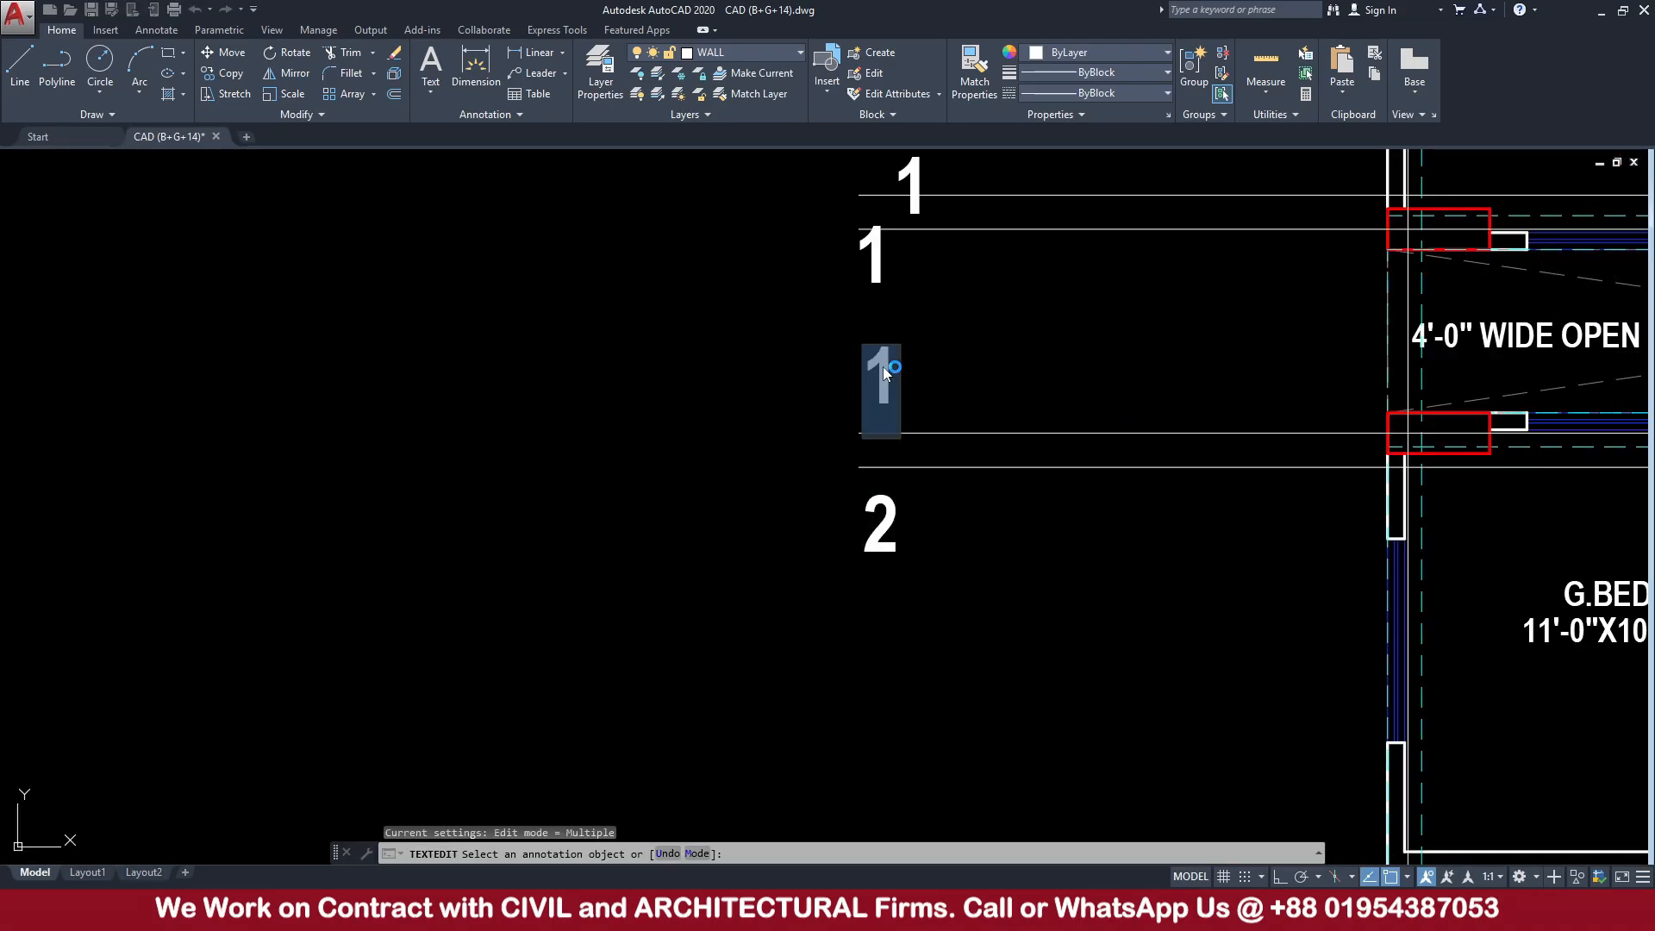
{"action": "key", "text": "Return"}
Change the label of the fourth horizontal construction line from below to 4
{"action": "left_click", "coordinate": [874, 250]}
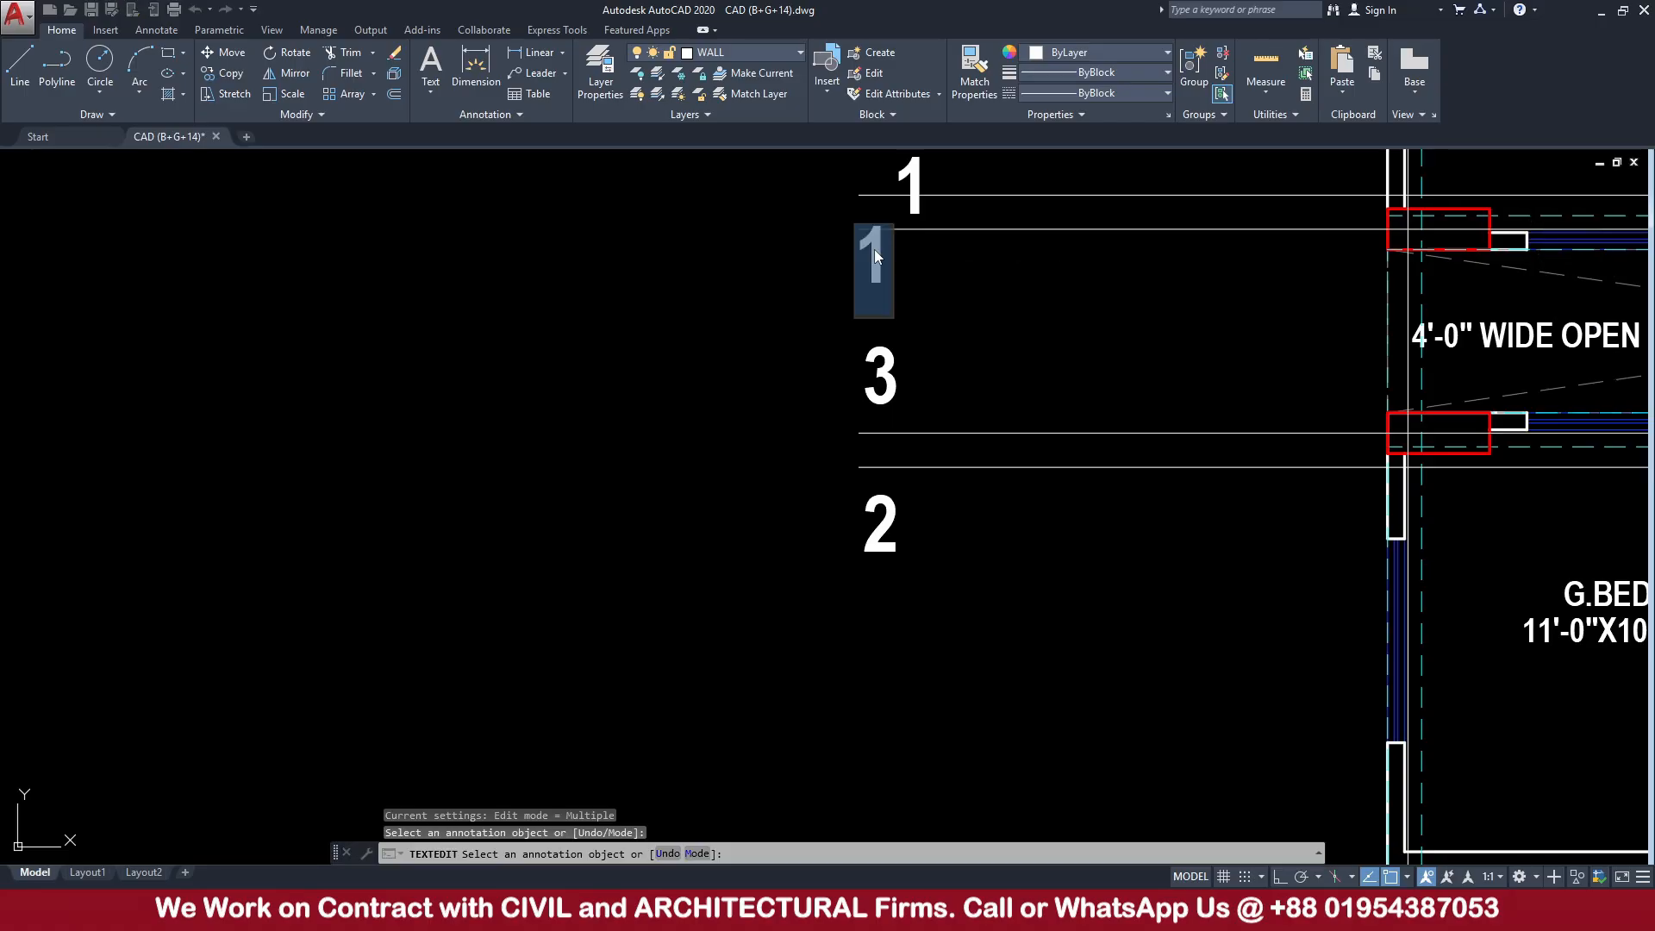
{"action": "type", "text": "5"}
{"action": "key", "text": "BackSpace"}
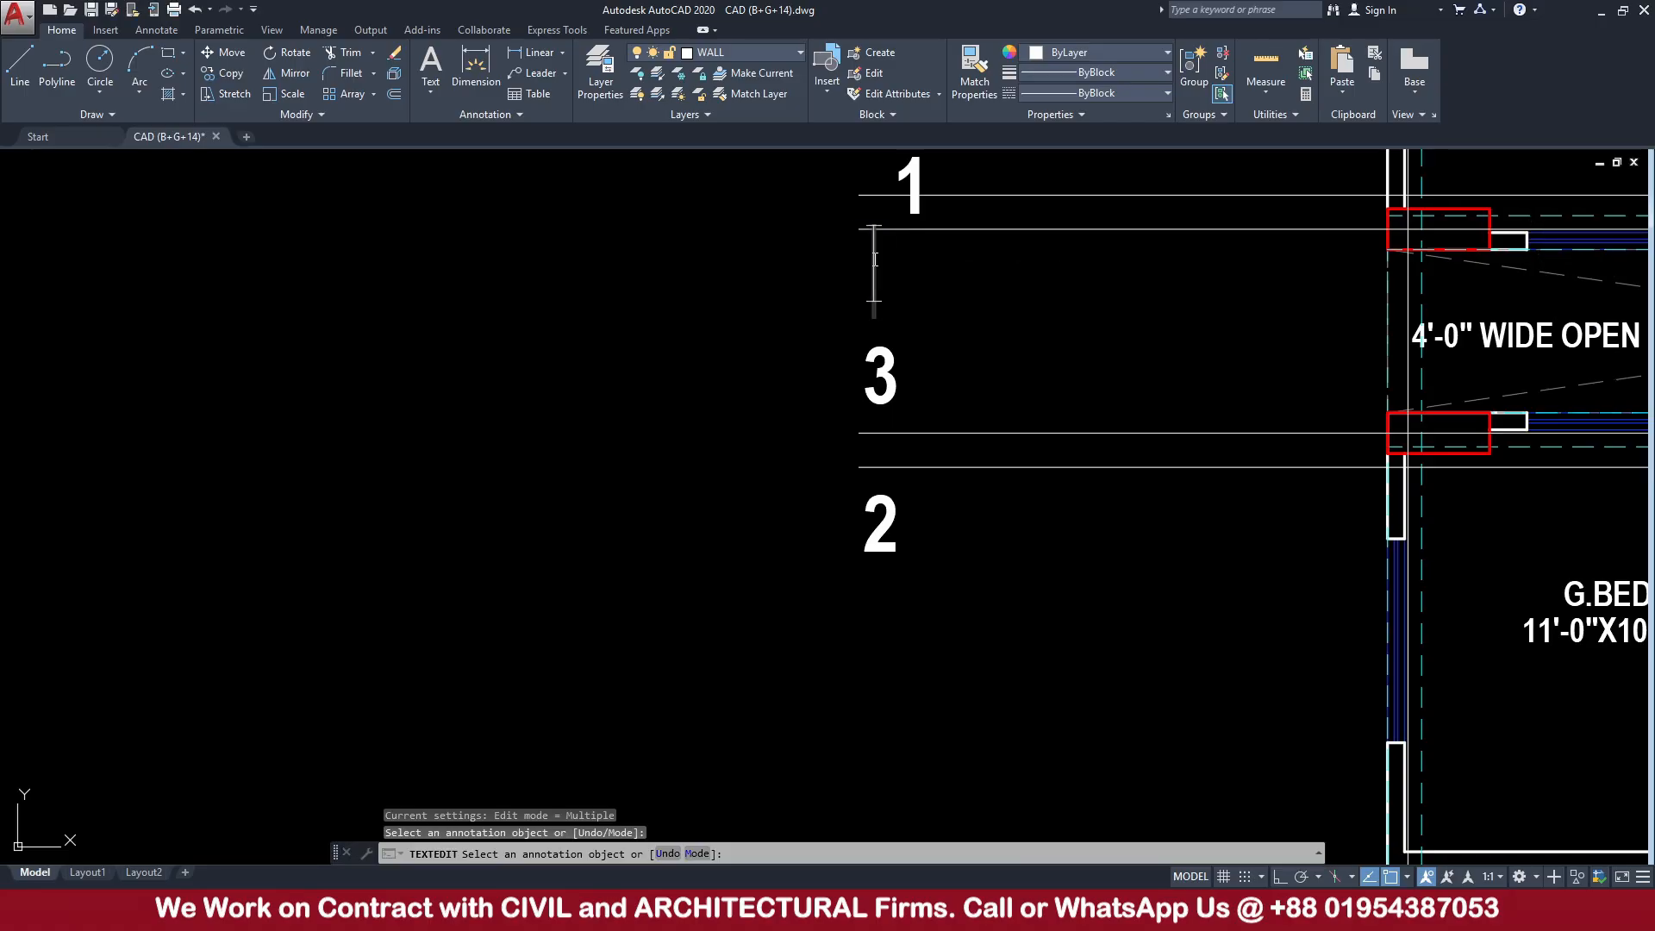
{"action": "type", "text": "4"}
{"action": "key", "text": "Return"}
Try to change the label of the fifth horizontal construction line from below to 5
{"action": "middle_click_drag", "start_coordinate": [934, 277], "coordinate": [888, 826]}
{"action": "left_click", "coordinate": [938, 410]}
{"action": "type", "text": "5"}
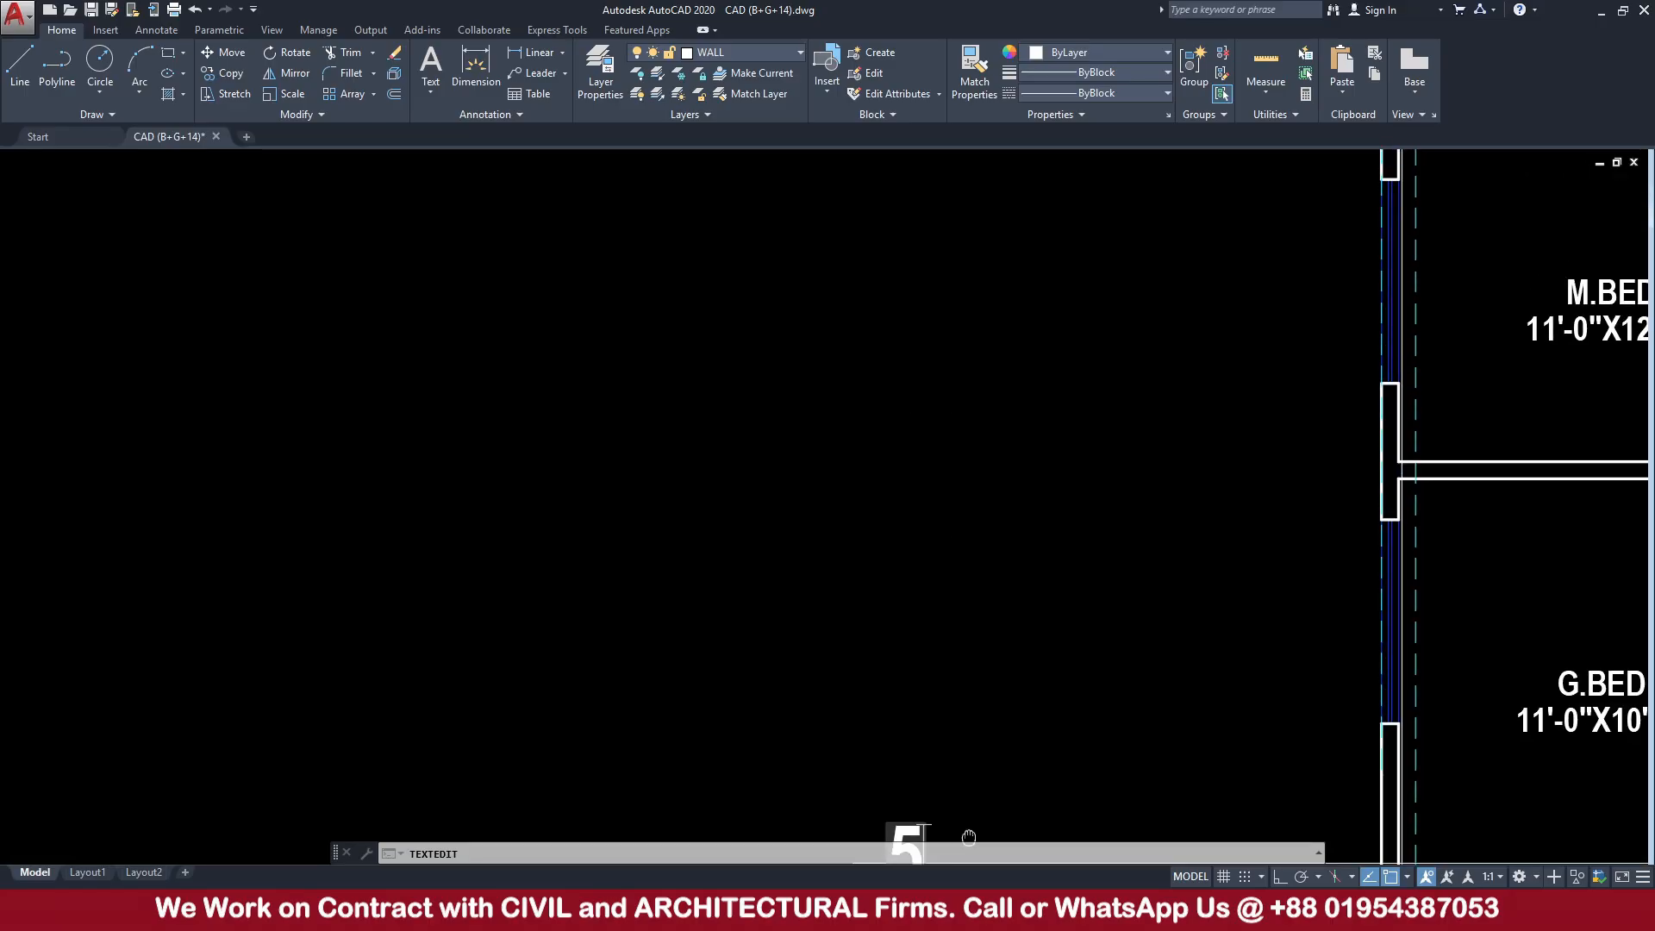
Change the label of the uppermost horizontal construction line to 6 and end text editing
{"action": "scroll", "coordinate": [991, 582], "scroll_direction": "down", "scroll_amount": 5}
{"action": "scroll", "coordinate": [951, 521], "scroll_direction": "up", "scroll_amount": 5}
{"action": "left_click", "coordinate": [896, 498]}
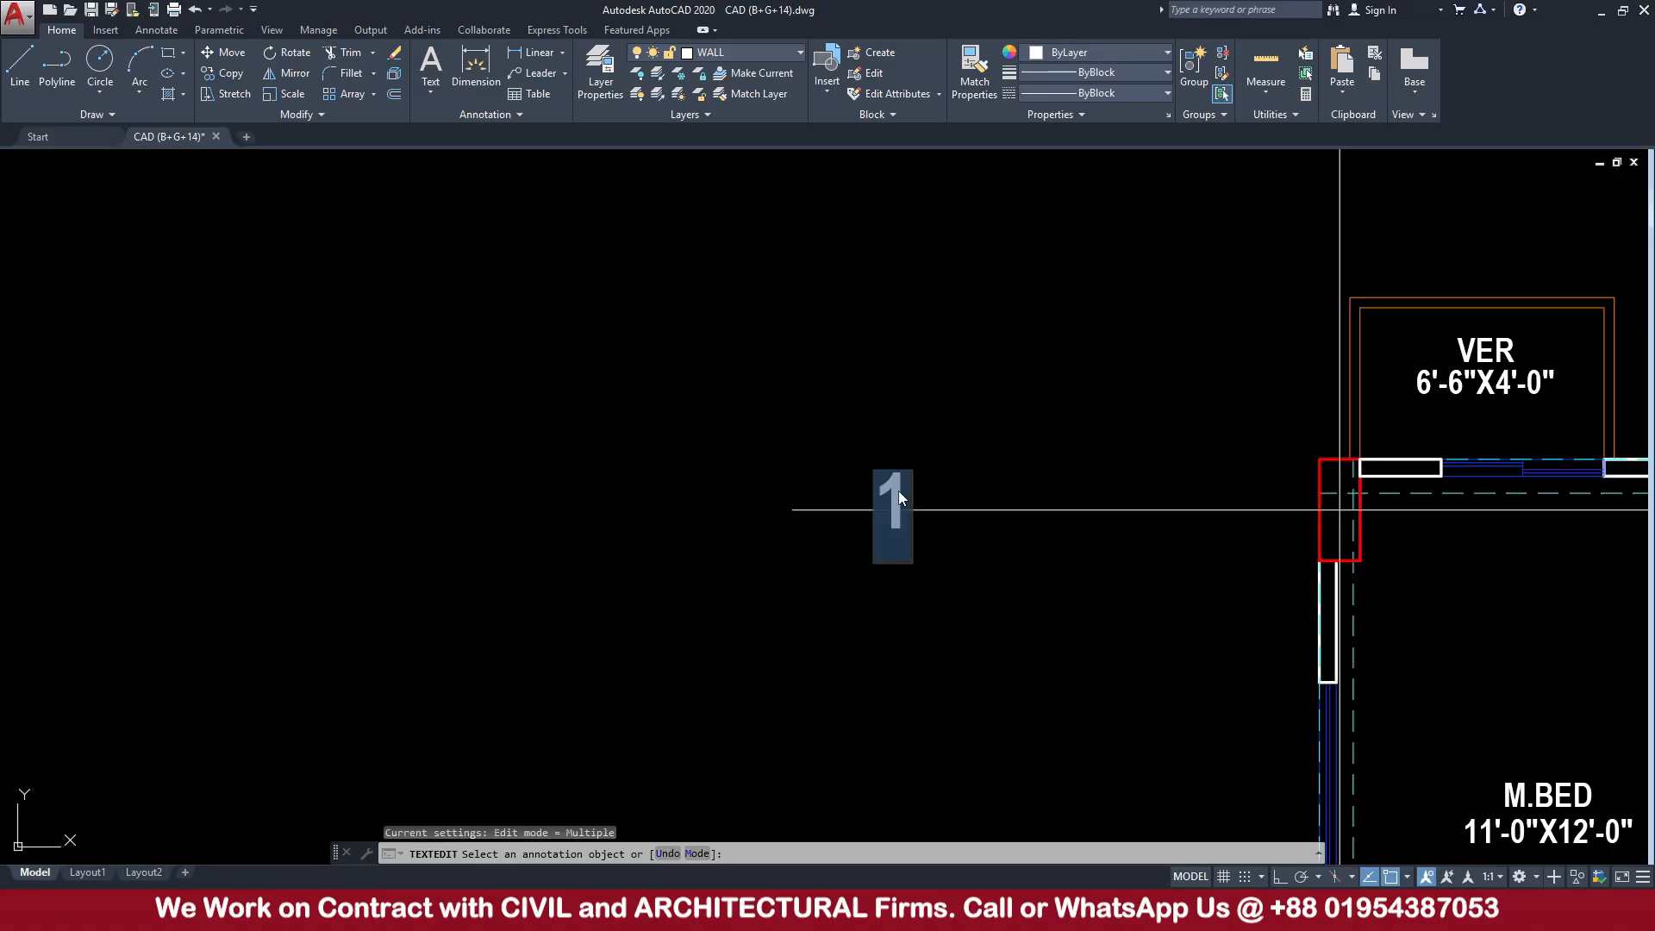
{"action": "type", "text": "6"}
{"action": "key", "text": "Return"}
{"action": "scroll", "coordinate": [974, 569], "scroll_direction": "down", "scroll_amount": 6}
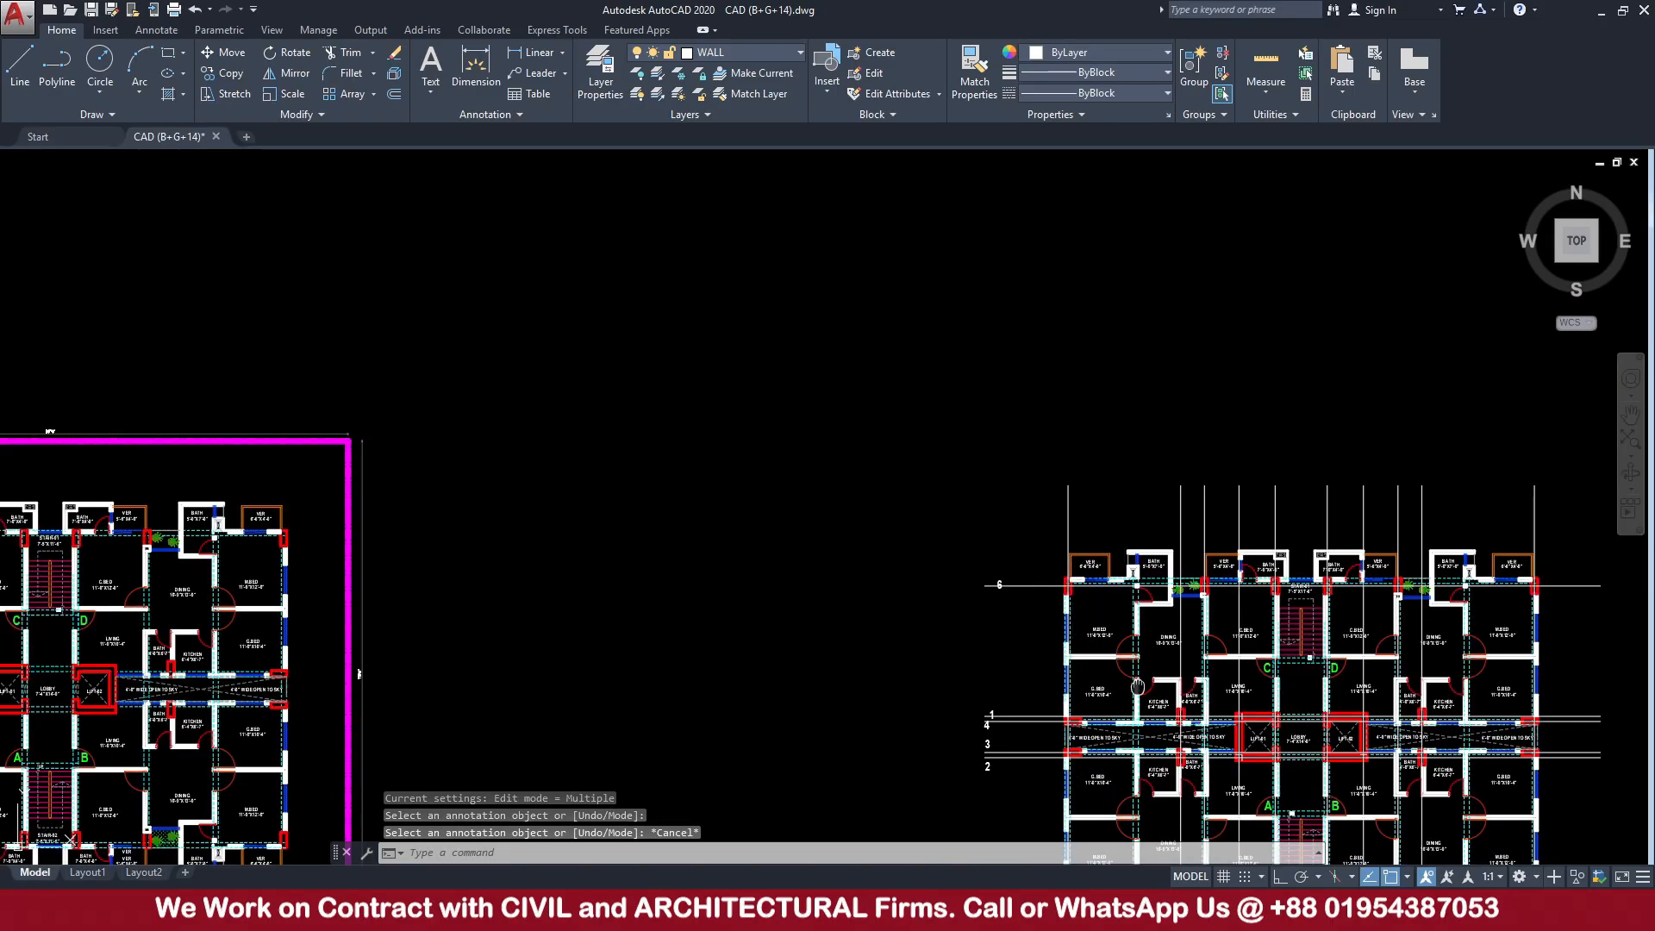
{"action": "key", "text": "Escape"}
Consult the first item of the ETABS steps list in the ETABS STEPS-01.jpg image and minimise it
{"action": "scroll", "coordinate": [948, 448], "scroll_direction": "up", "scroll_amount": 3}
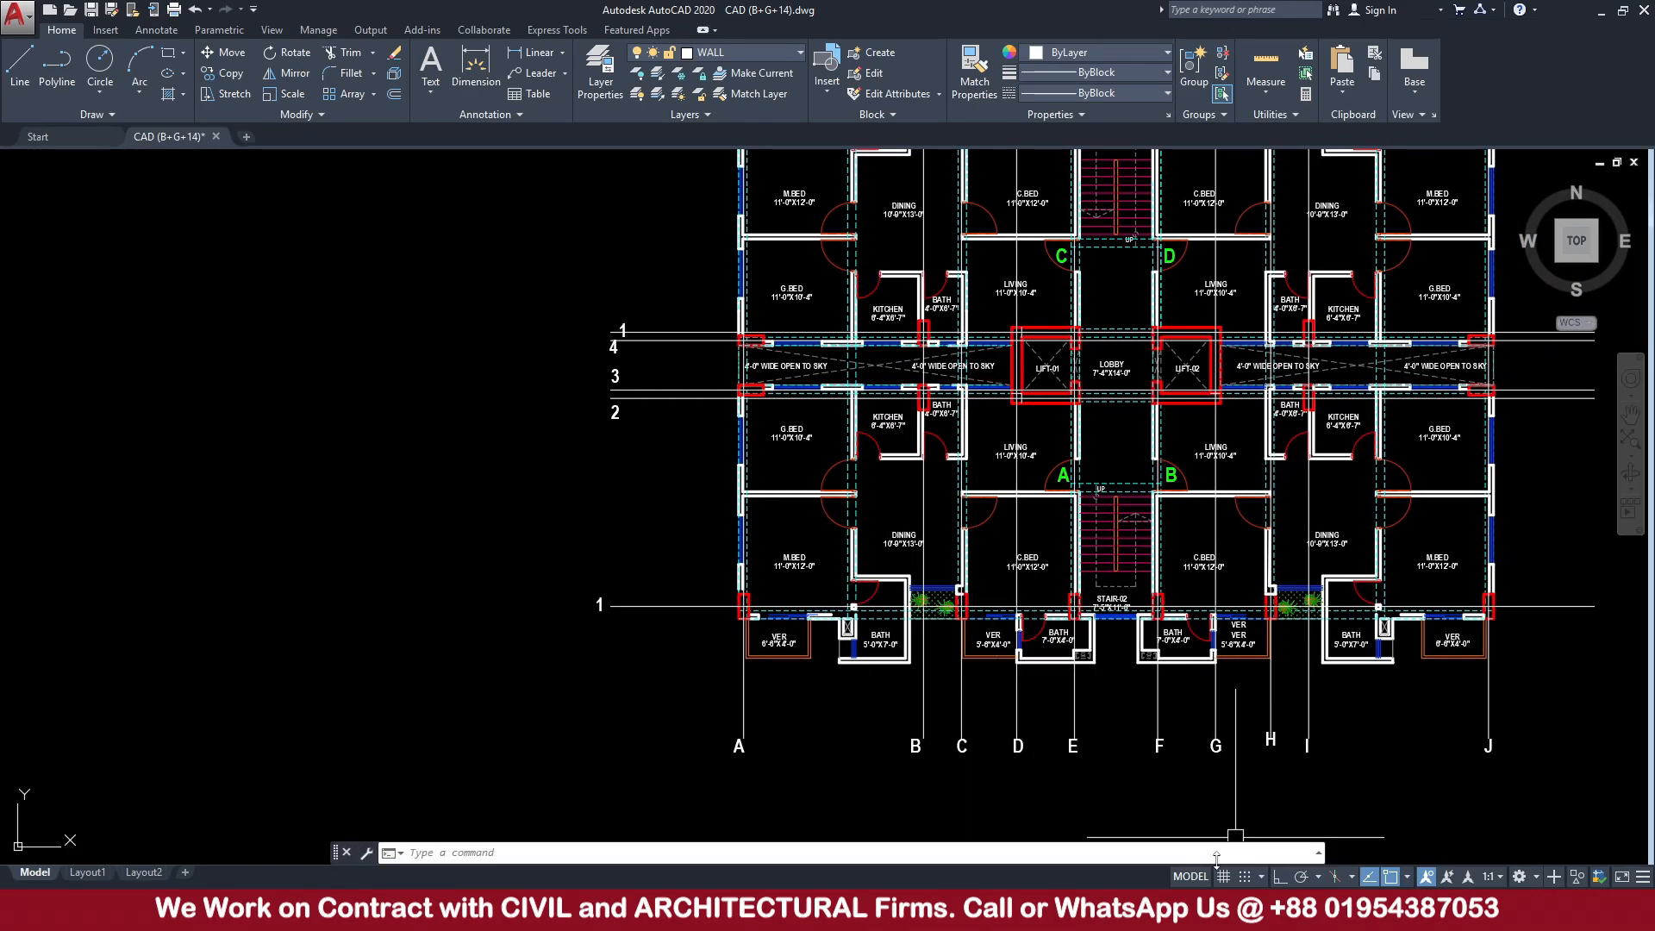
{"action": "left_click", "coordinate": [1161, 830]}
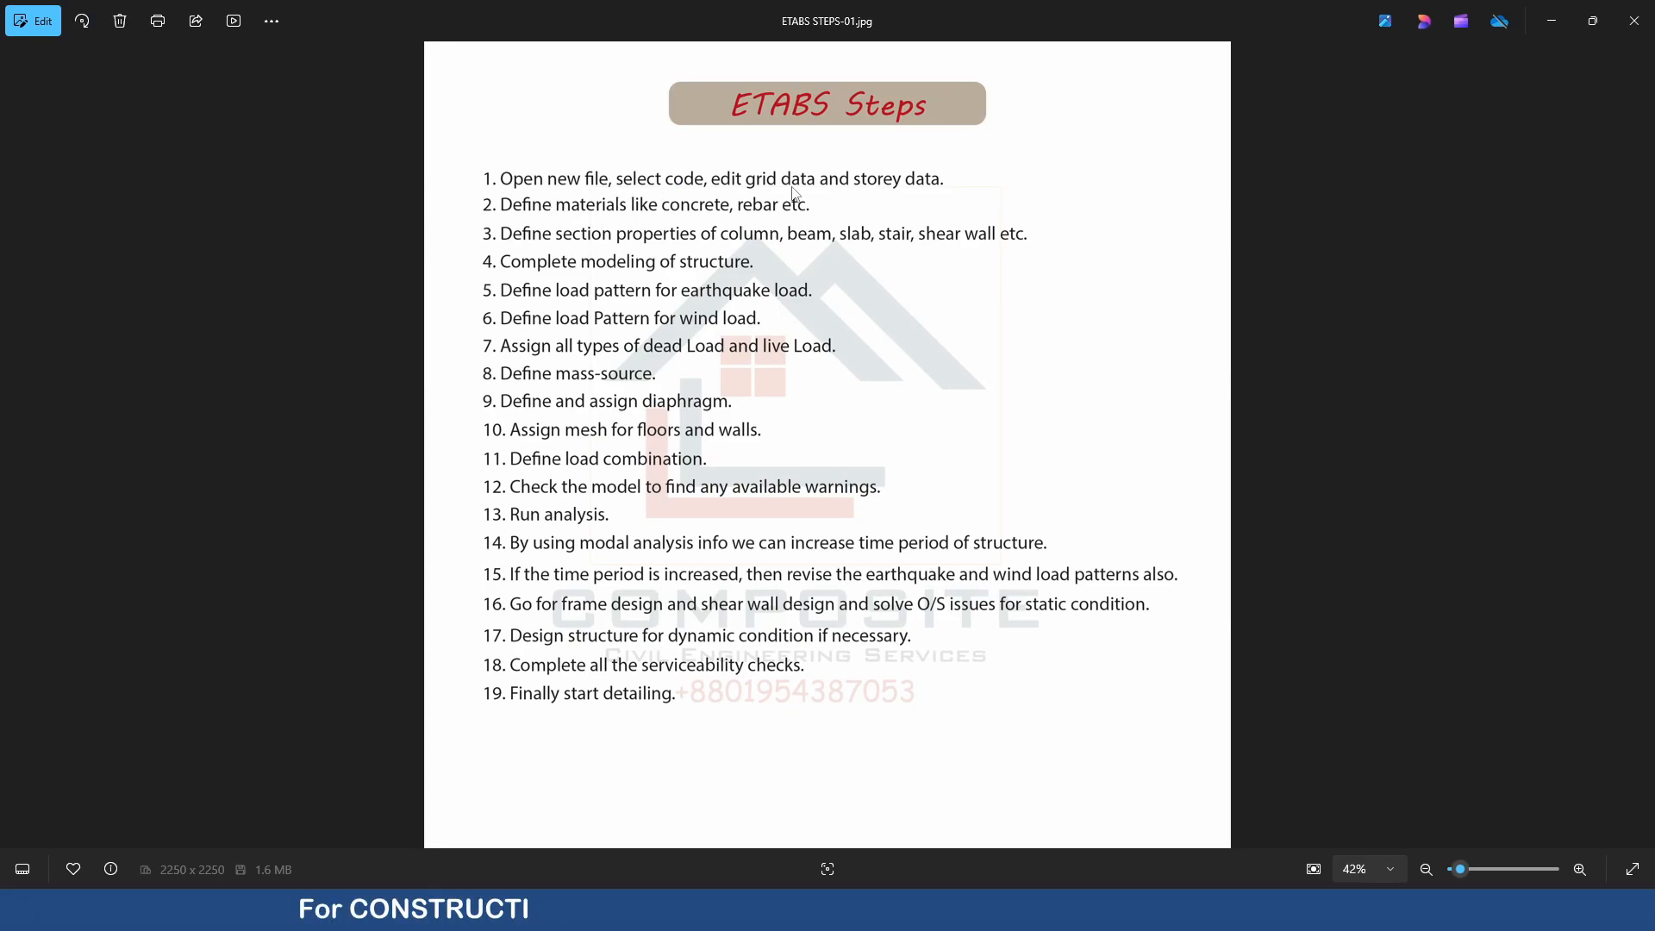
{"action": "left_click", "coordinate": [1551, 21]}
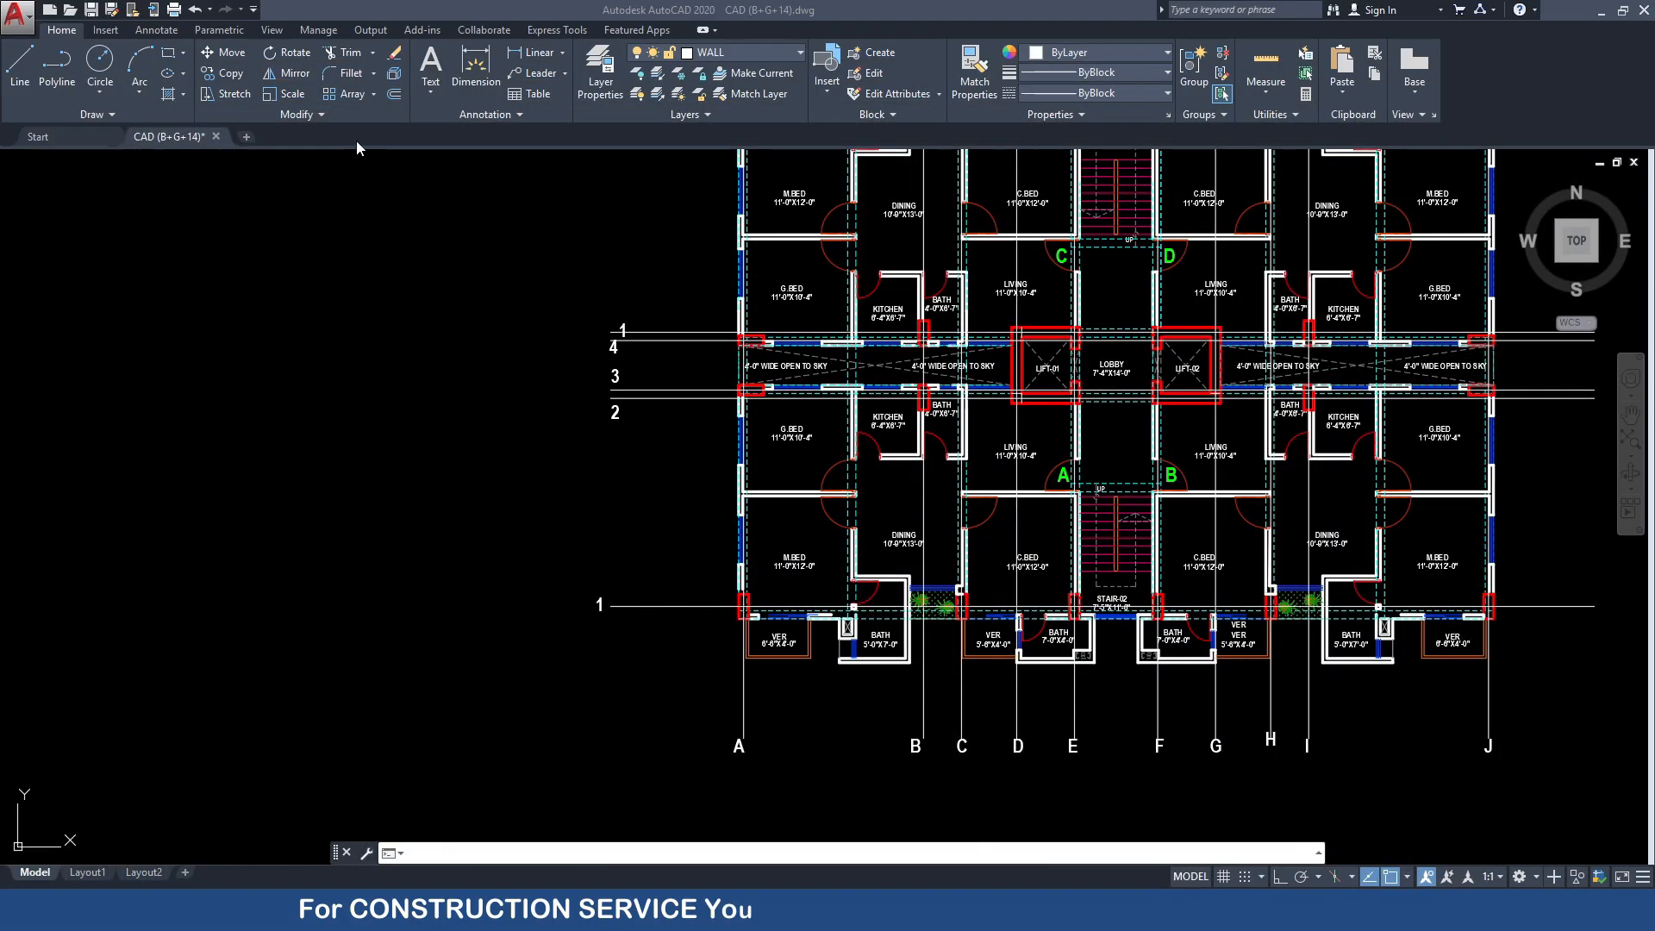
Switch to ETABS and start a new model
{"action": "mouse_move", "coordinate": [1190, 910]}
{"action": "left_click", "coordinate": [1189, 823]}
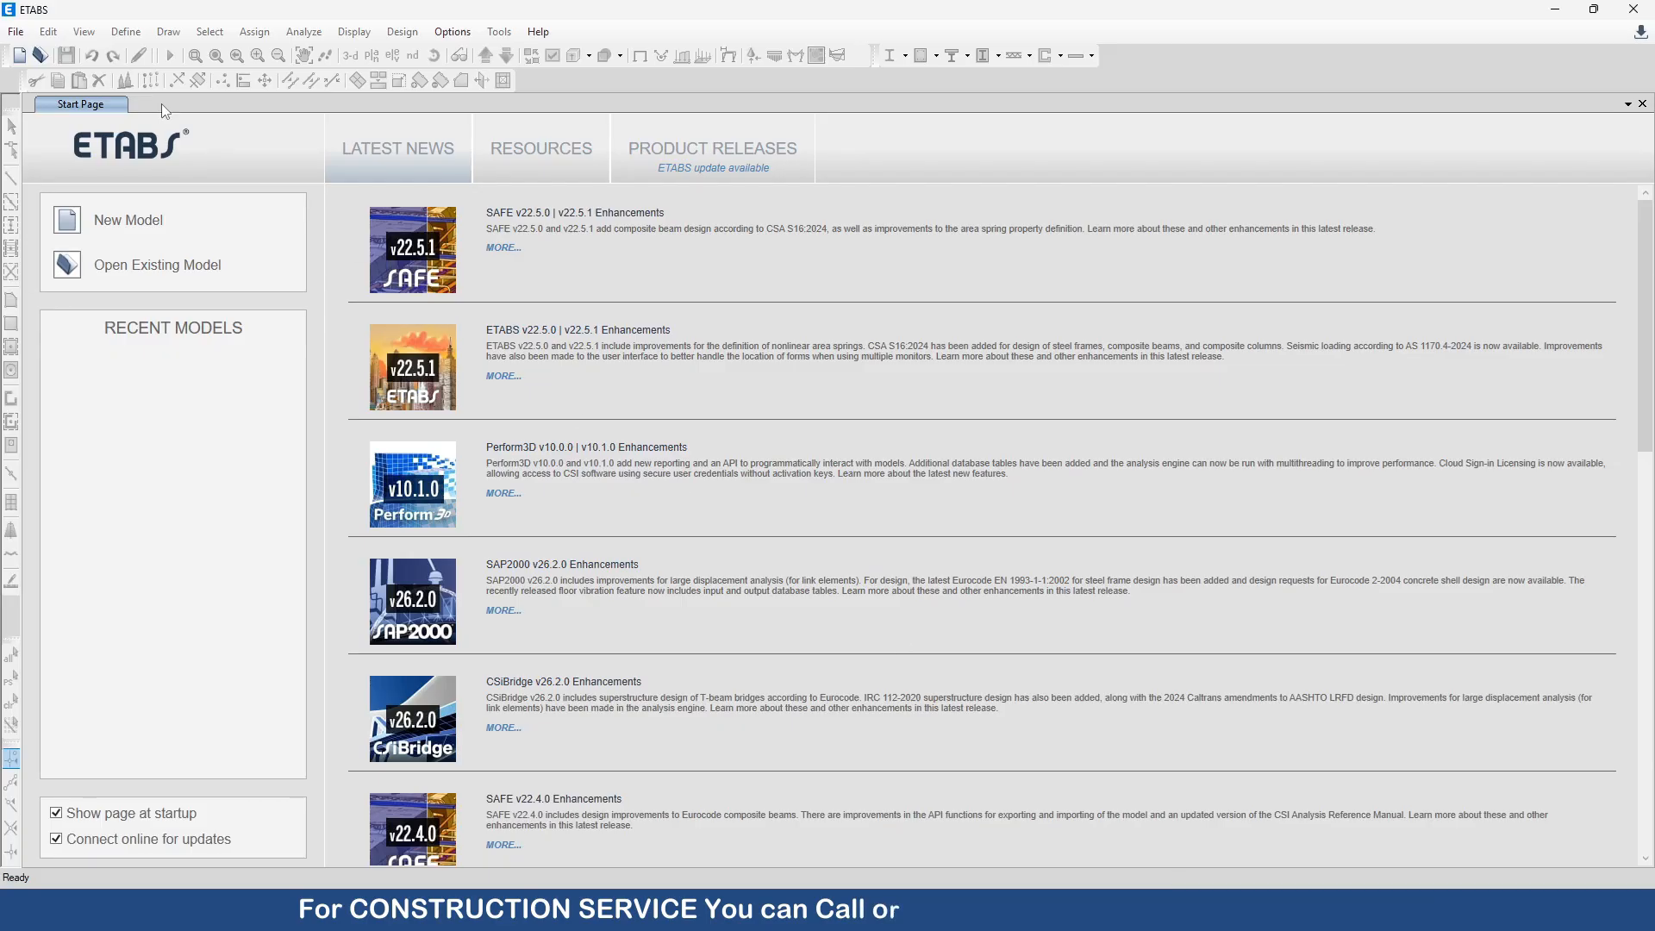
{"action": "left_click", "coordinate": [14, 31]}
{"action": "left_click", "coordinate": [36, 57]}
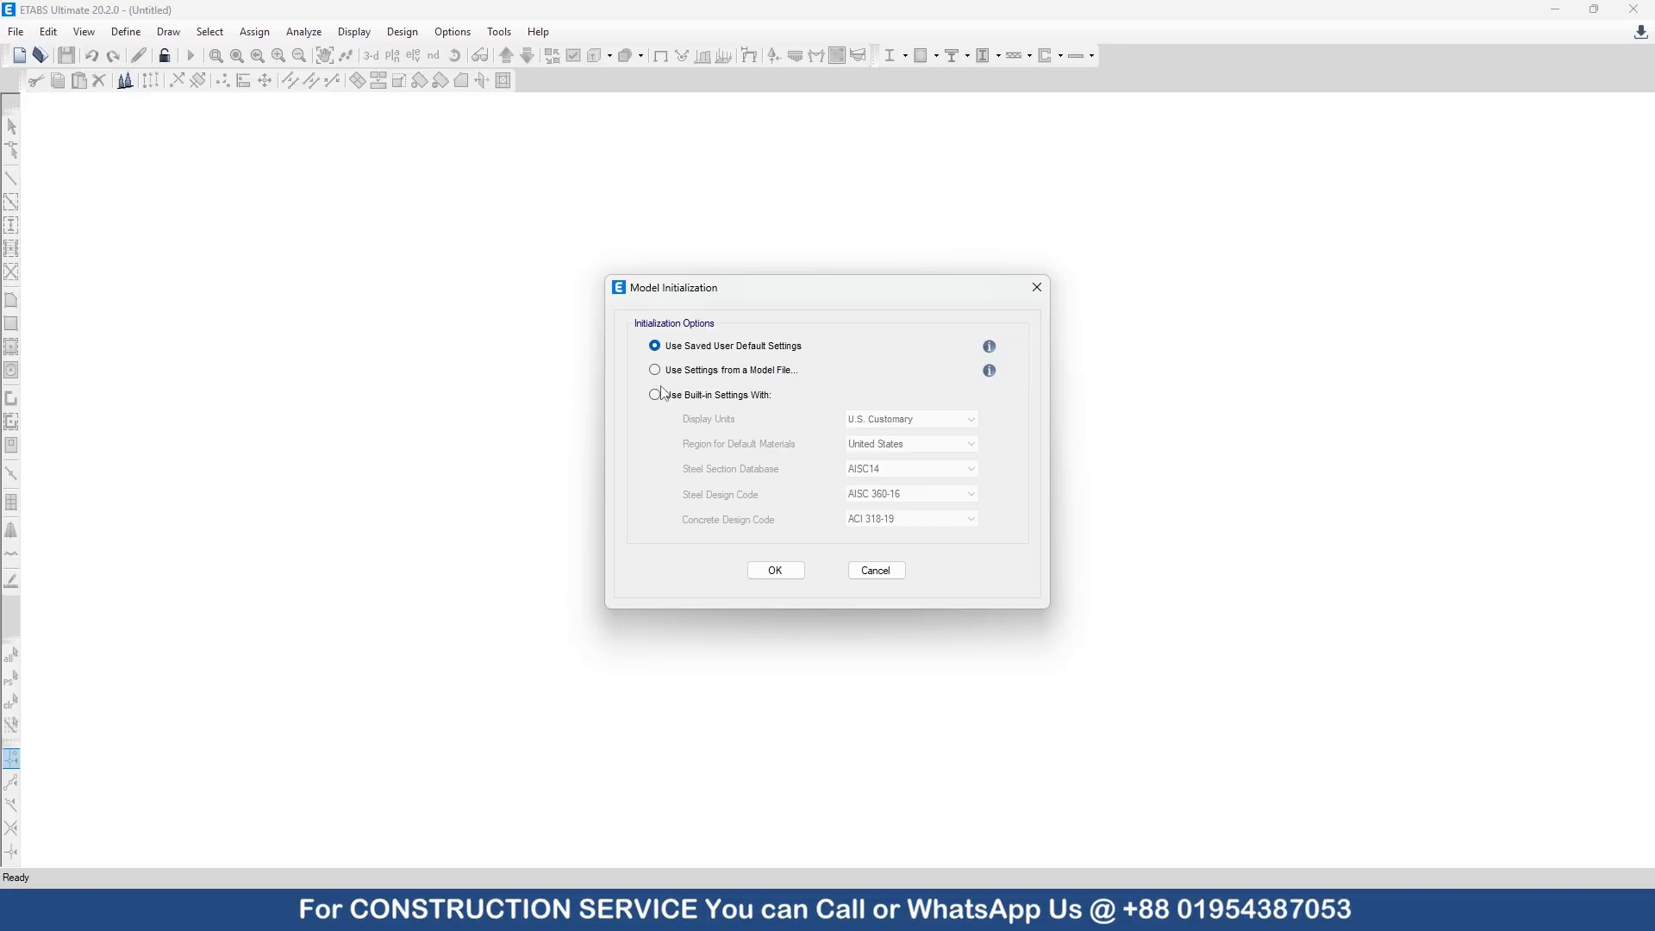
Initialise the model with built-in settings, United States as the material region and ACI 318-08 as the concrete design code
{"action": "left_click", "coordinate": [656, 394]}
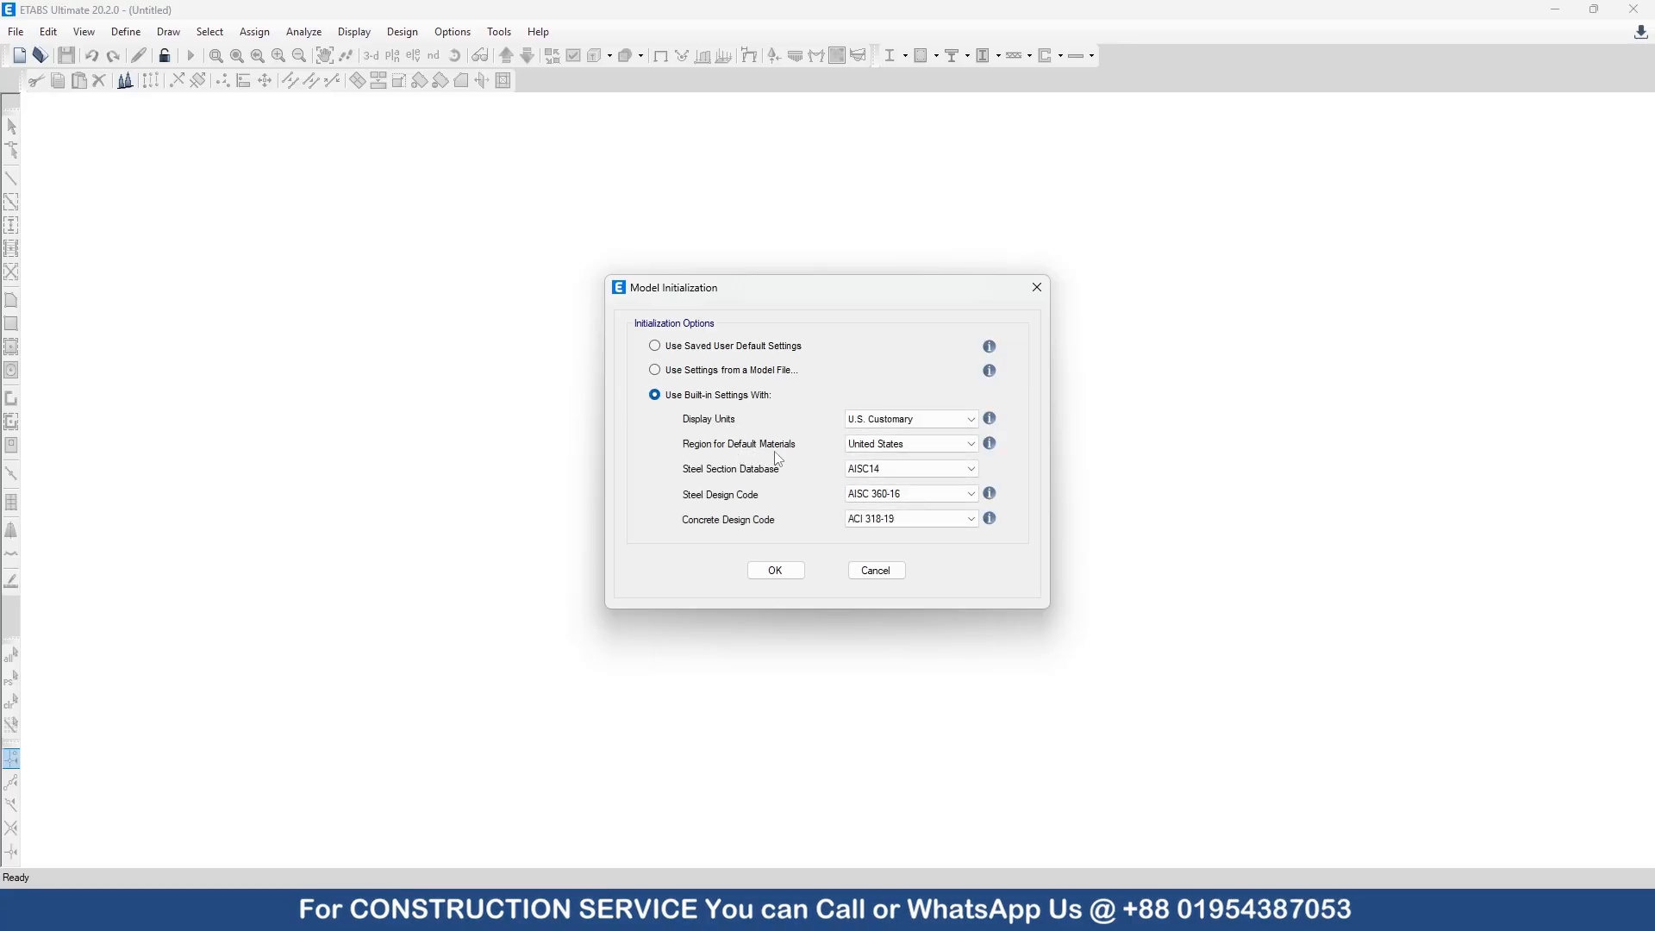
{"action": "left_click", "coordinate": [907, 447]}
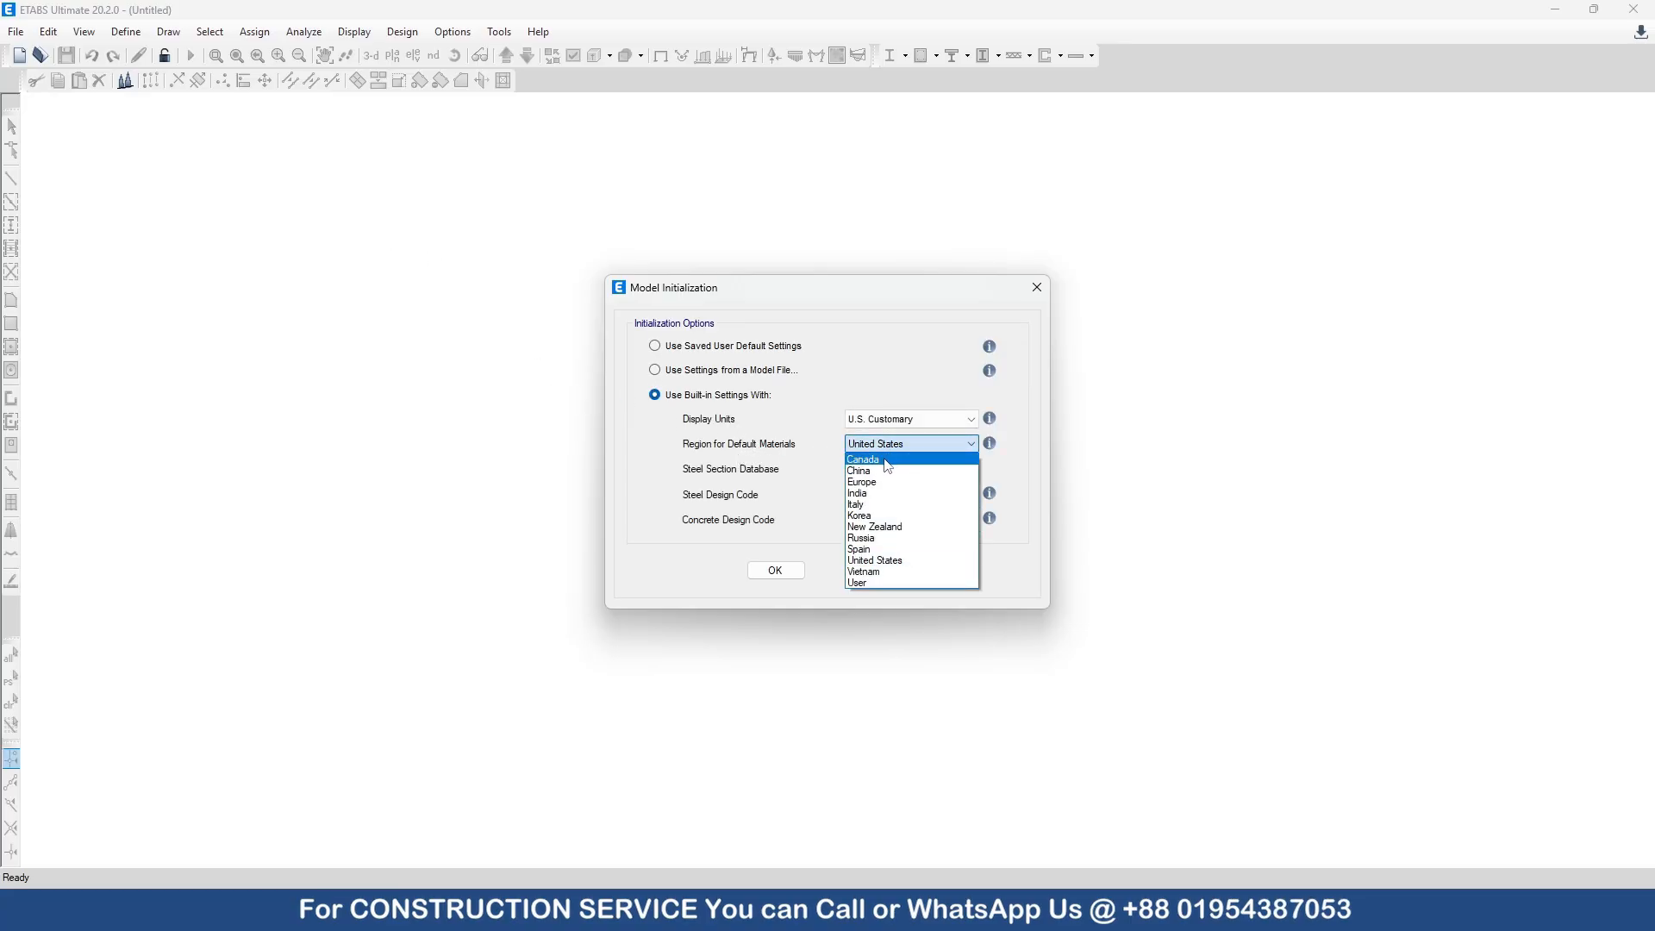
{"action": "left_click", "coordinate": [886, 456]}
{"action": "left_click", "coordinate": [886, 446]}
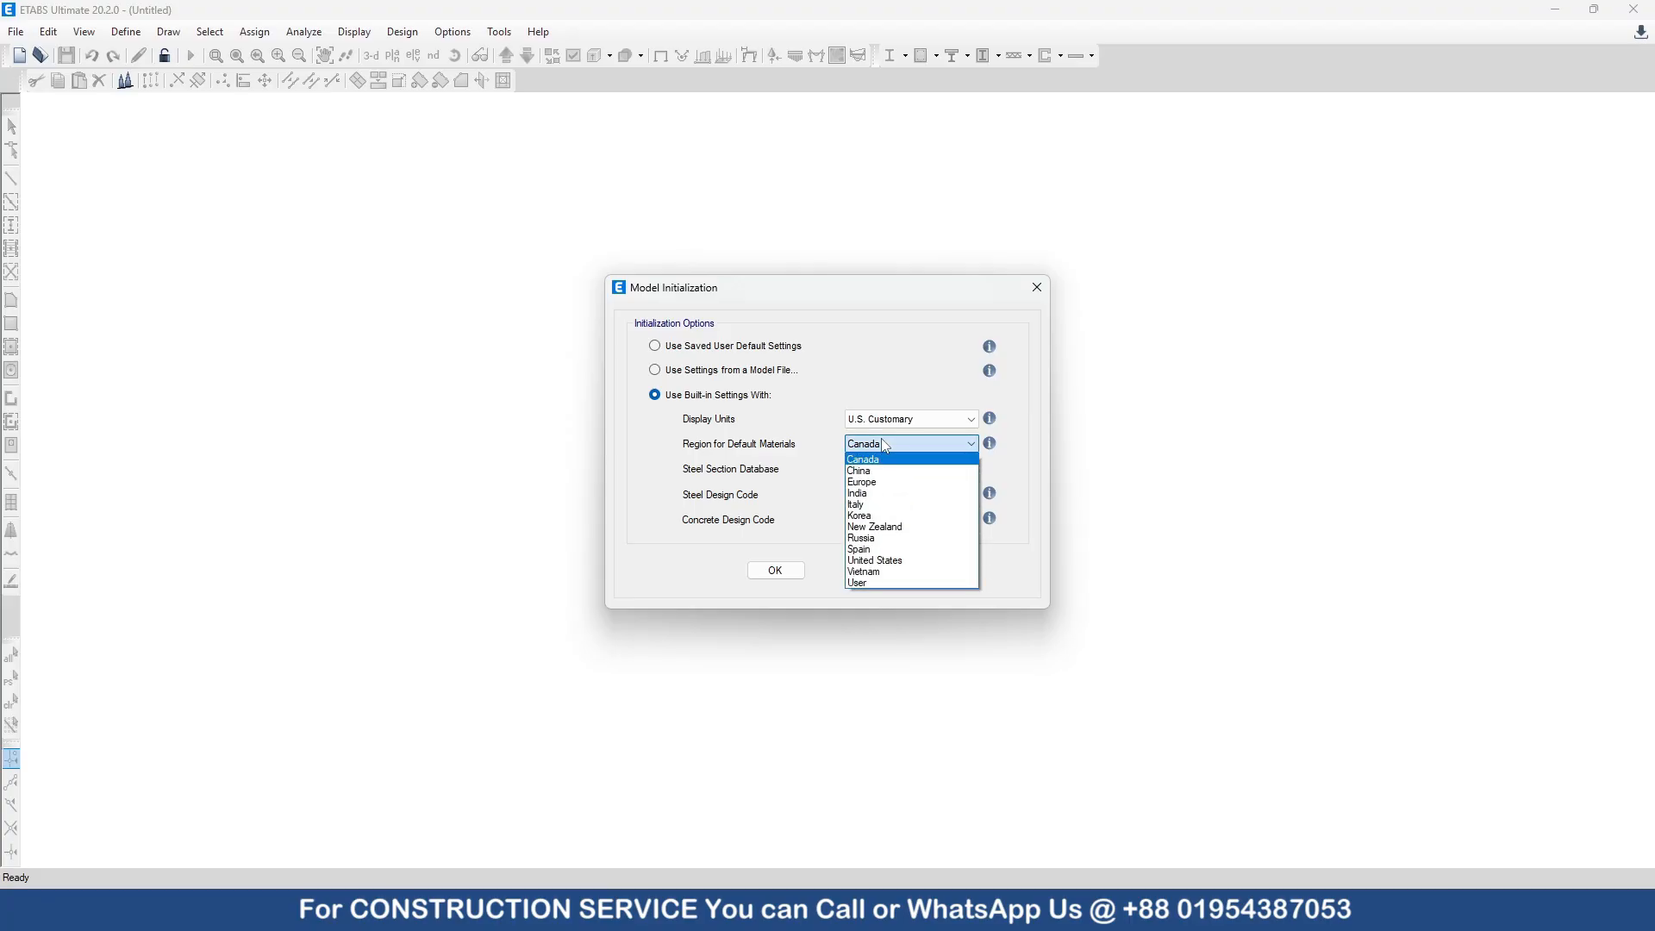
{"action": "left_click", "coordinate": [890, 561]}
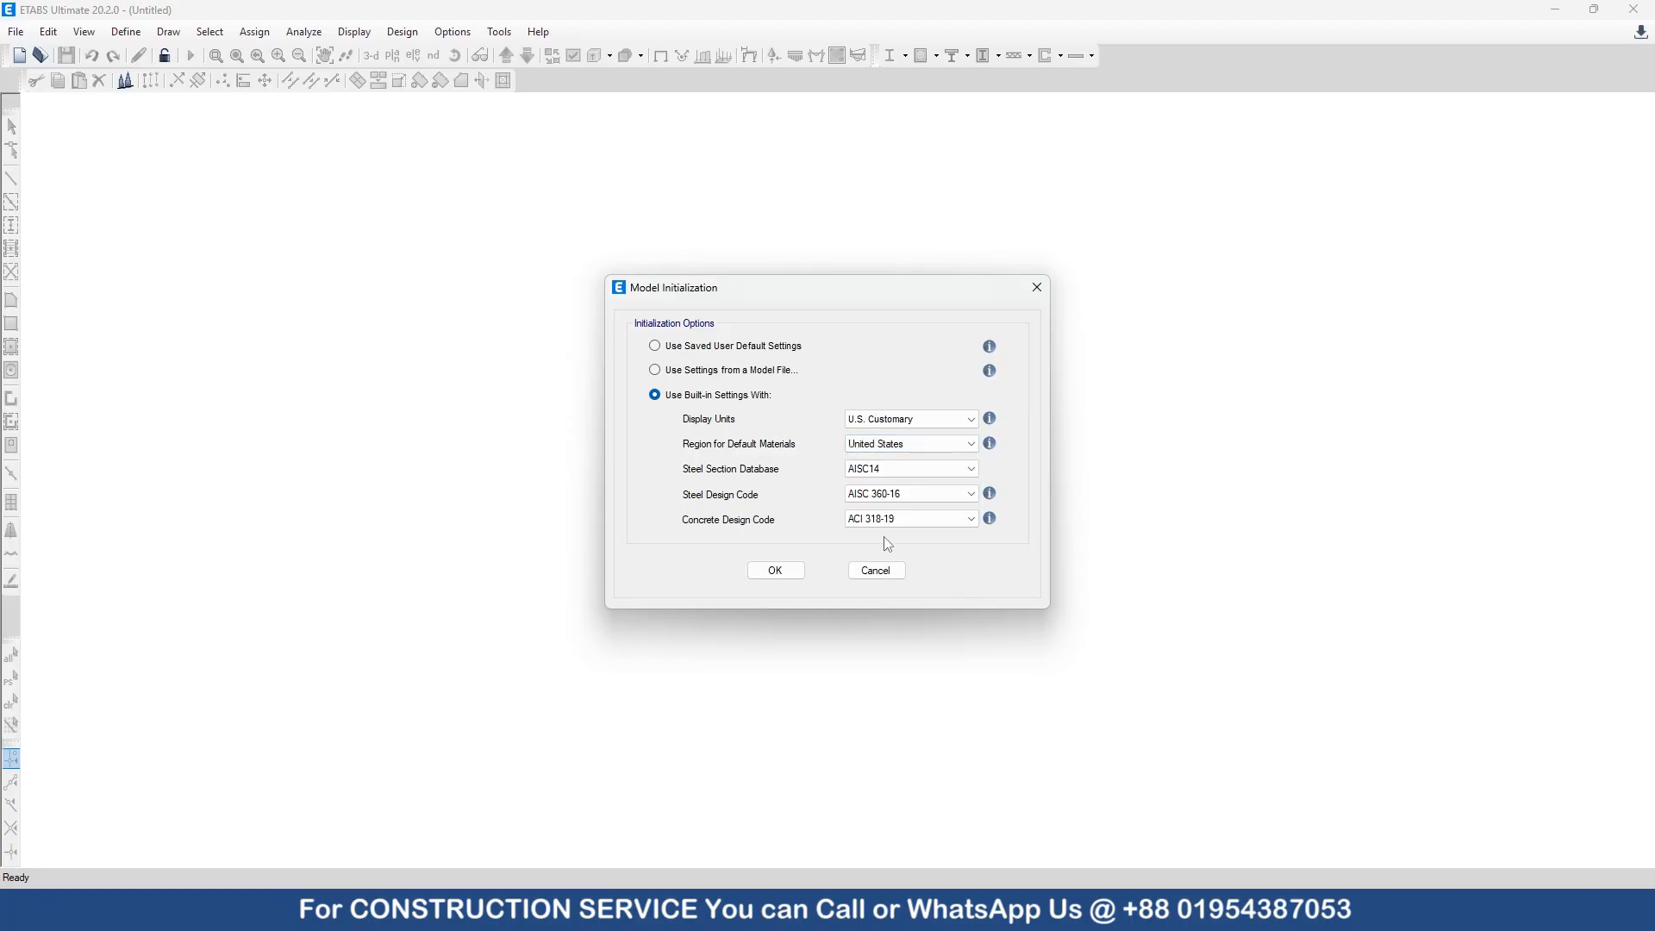
{"action": "left_click", "coordinate": [884, 520]}
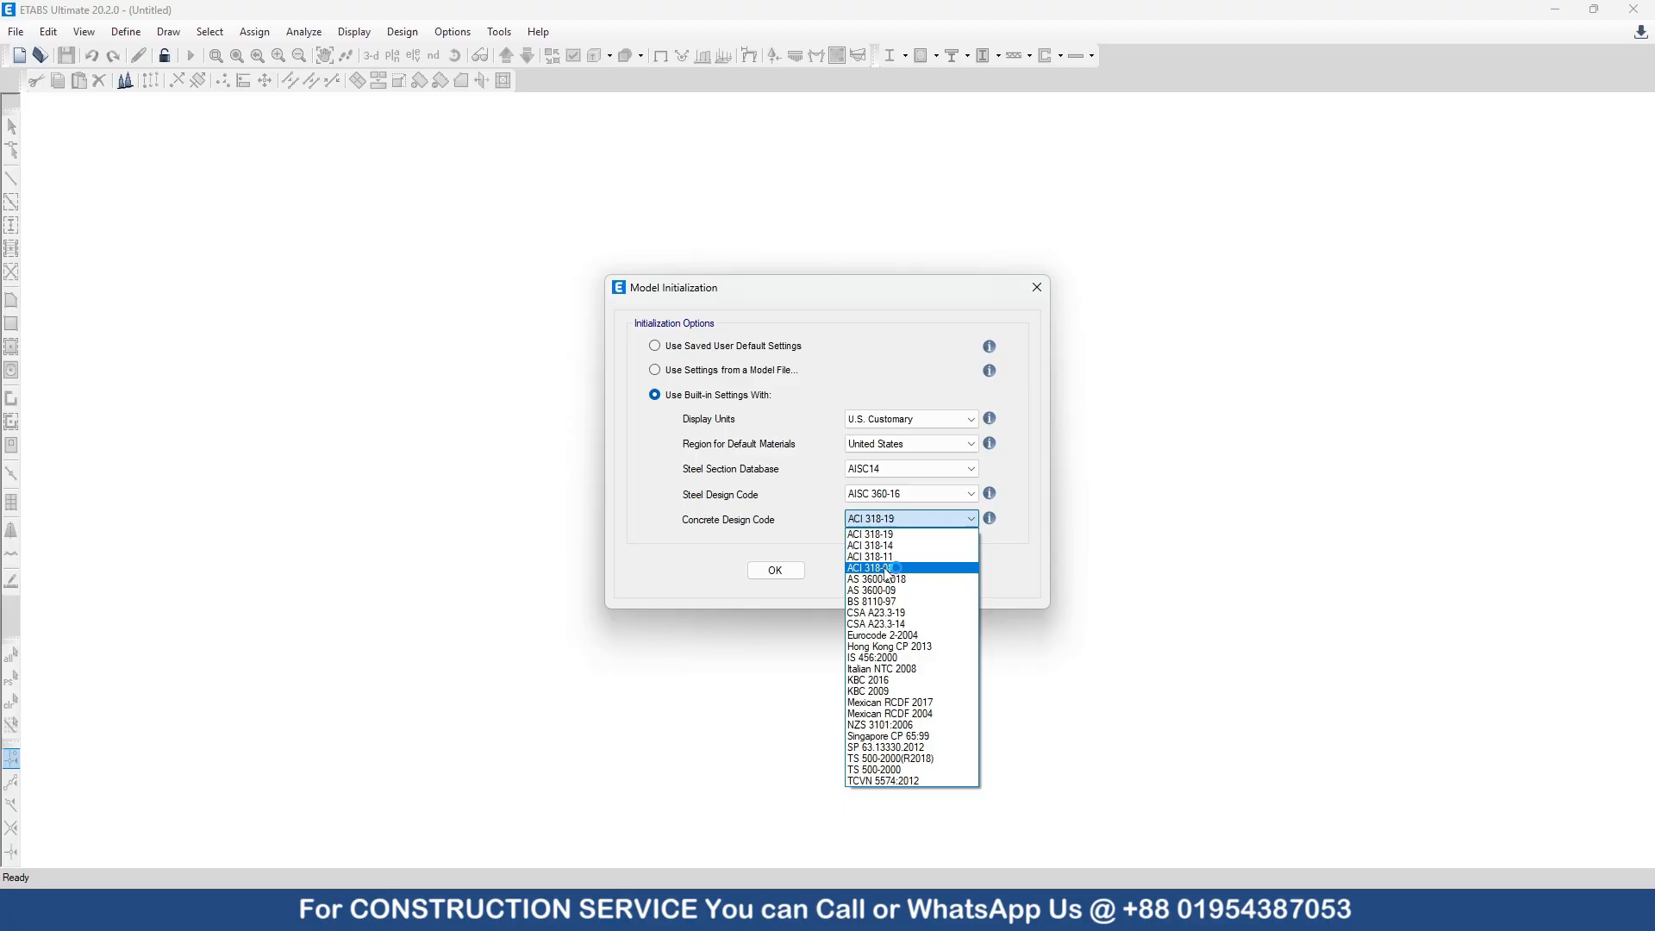
{"action": "left_click", "coordinate": [887, 568]}
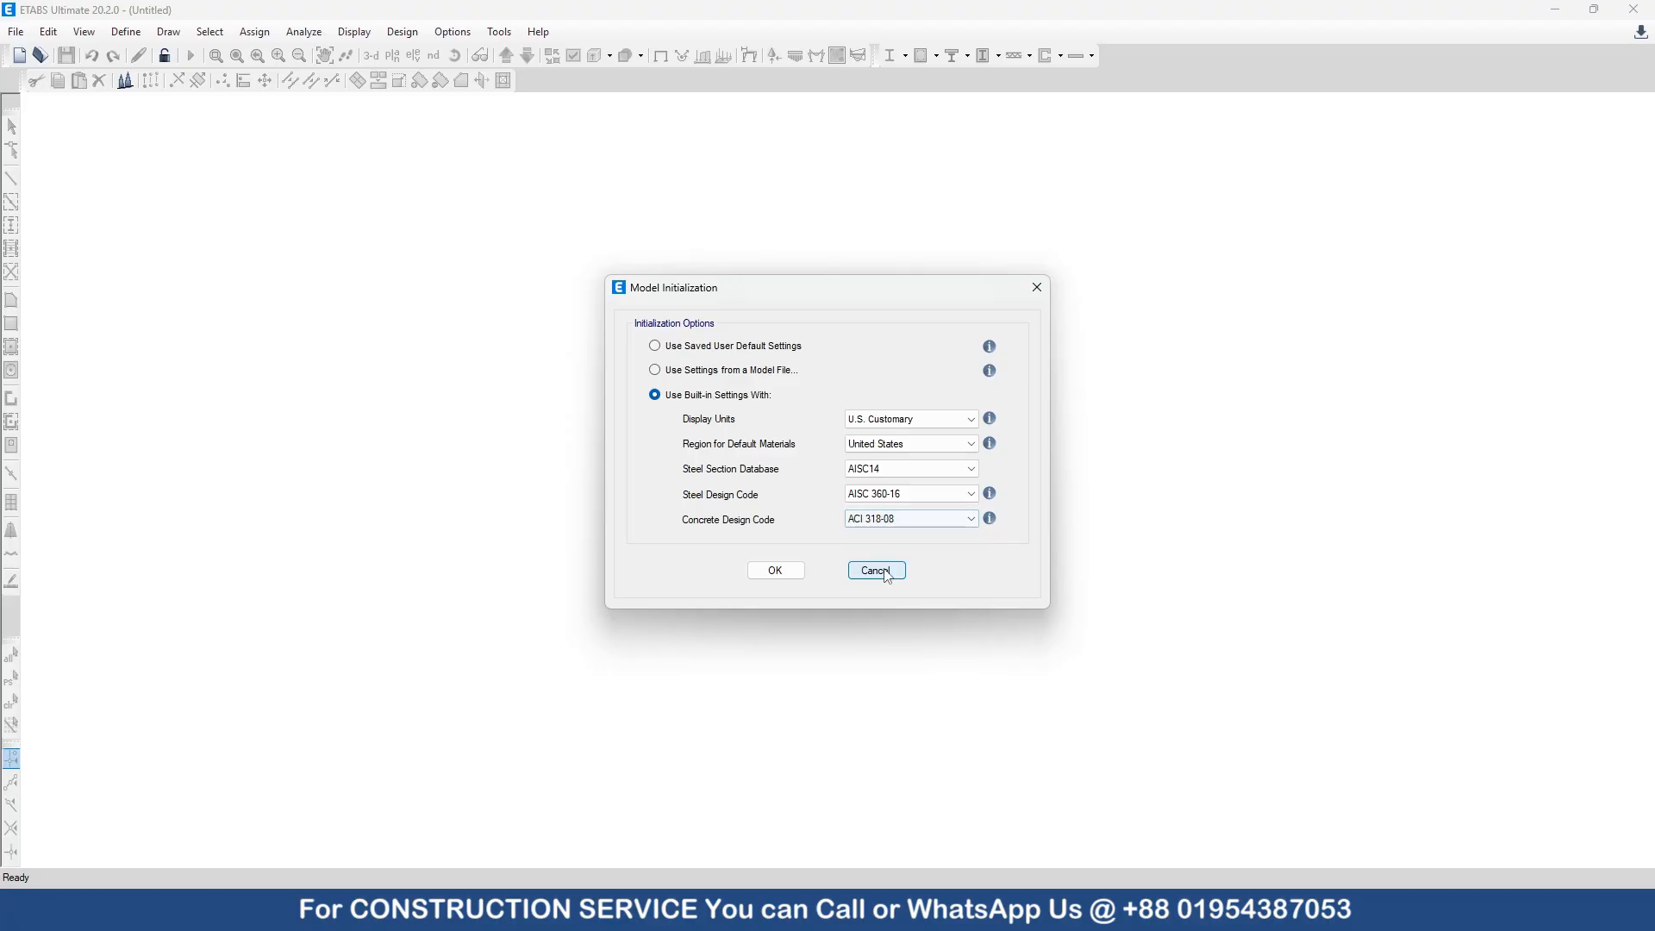
{"action": "left_click", "coordinate": [776, 571]}
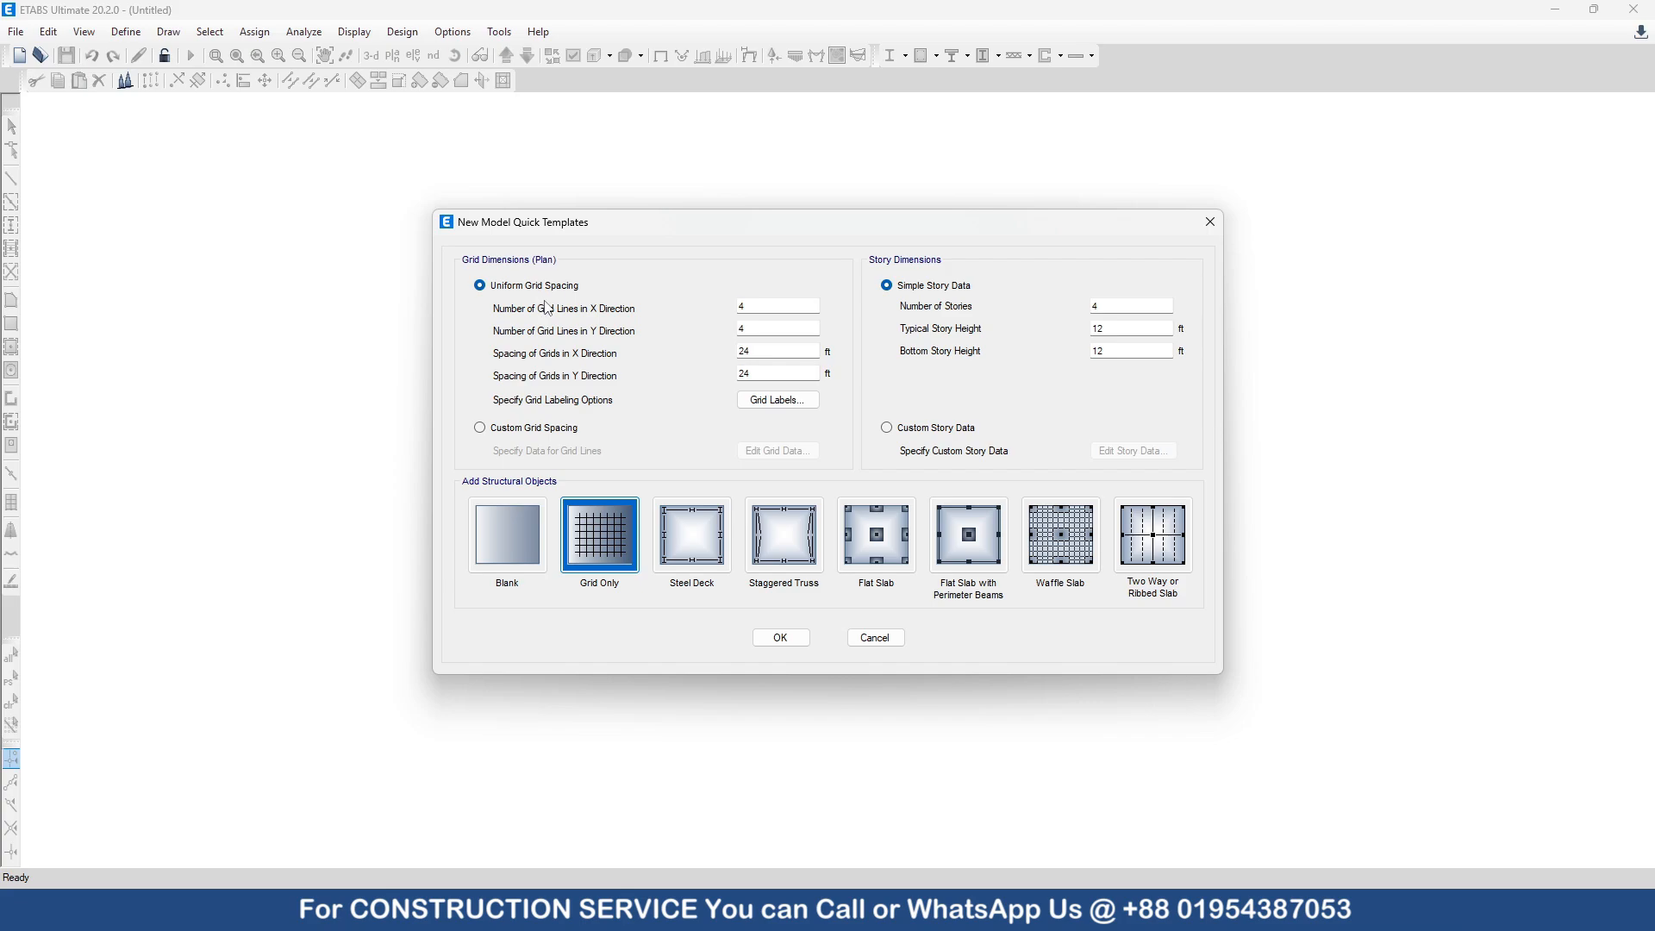
Choose custom grid spacing for the new model and open its grid data for editing
{"action": "left_click", "coordinate": [542, 429]}
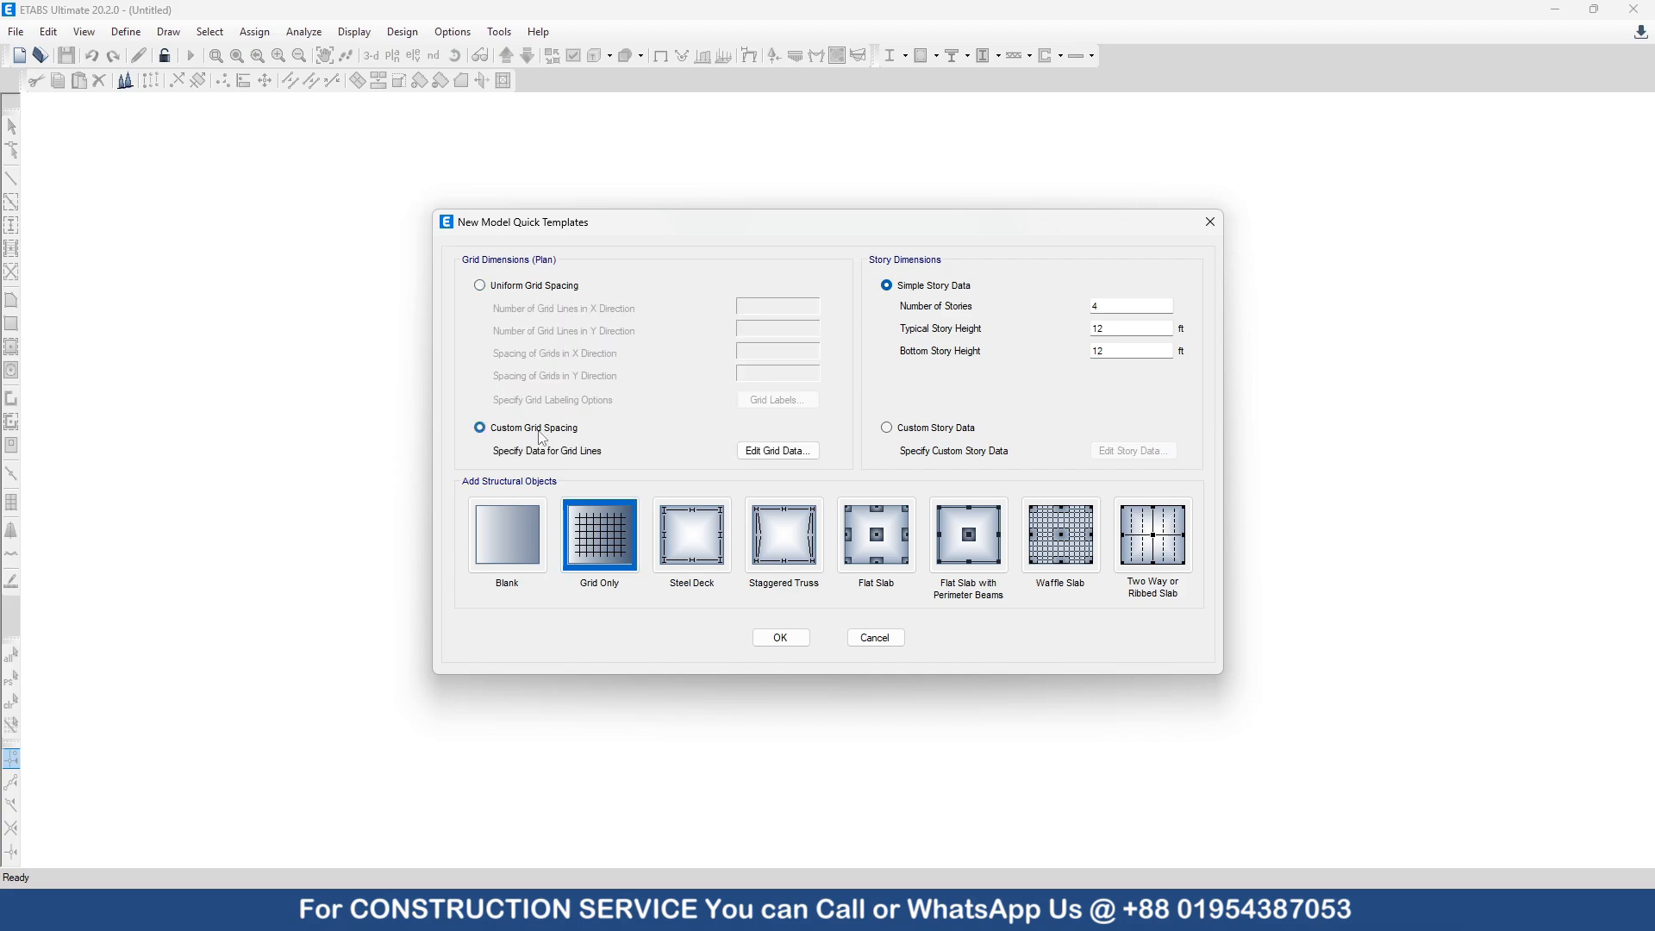
{"action": "left_click", "coordinate": [788, 454]}
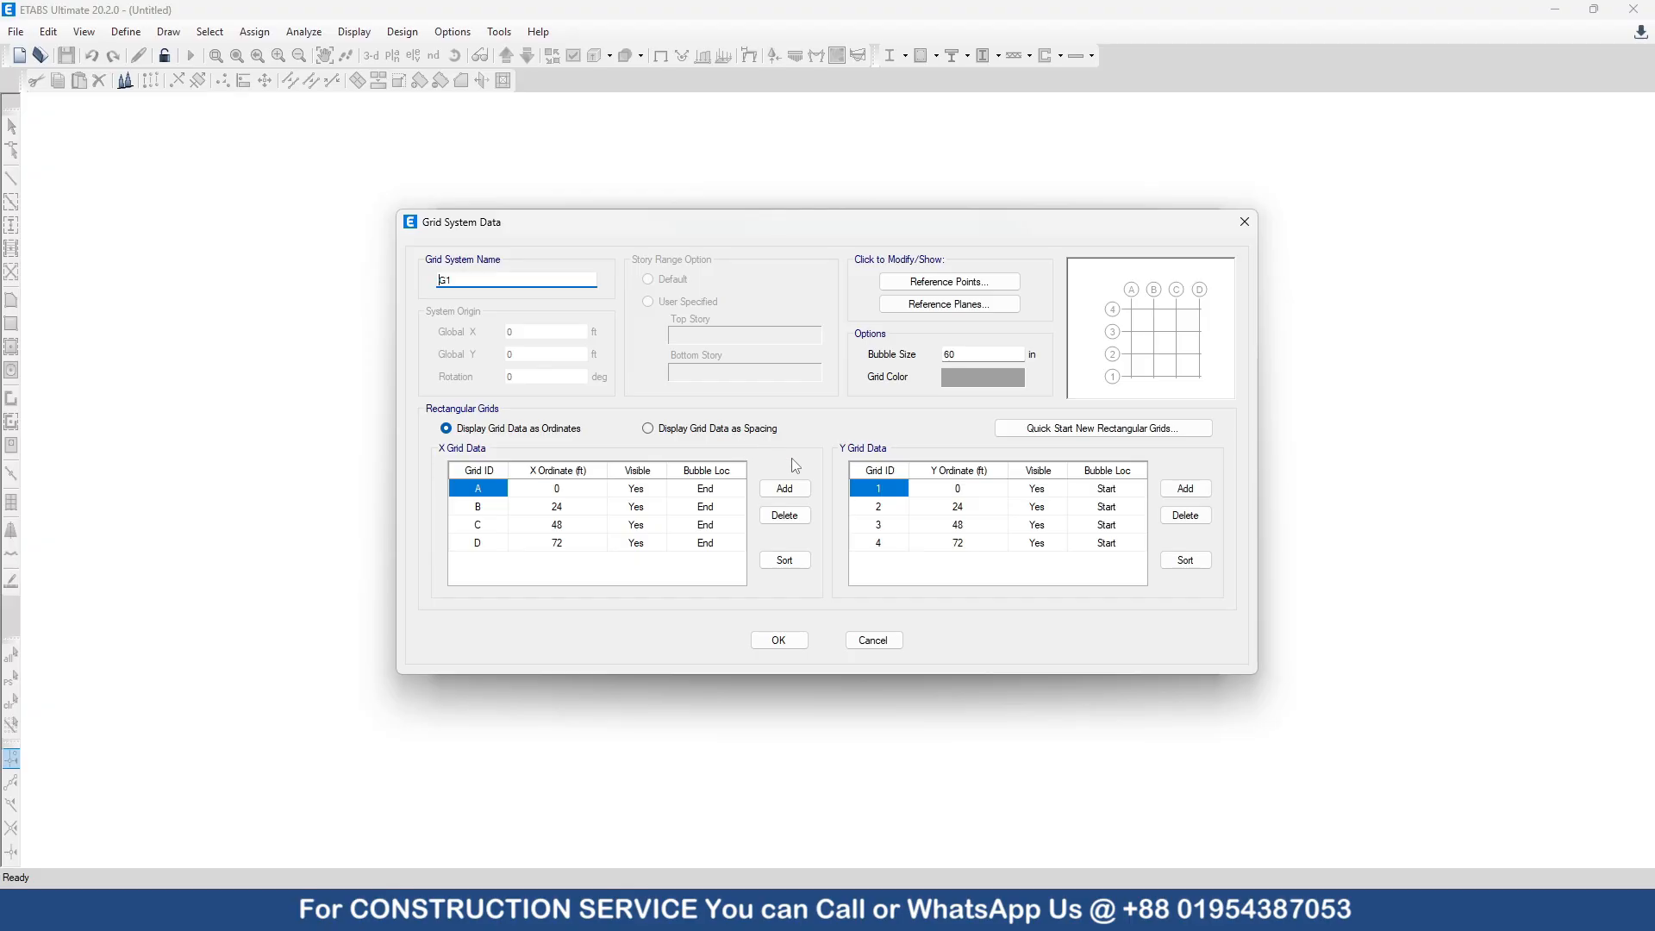
Switch back to AutoCAD and add a linear dimension between vertical construction lines A and B below the plan
{"action": "left_click", "coordinate": [1112, 910]}
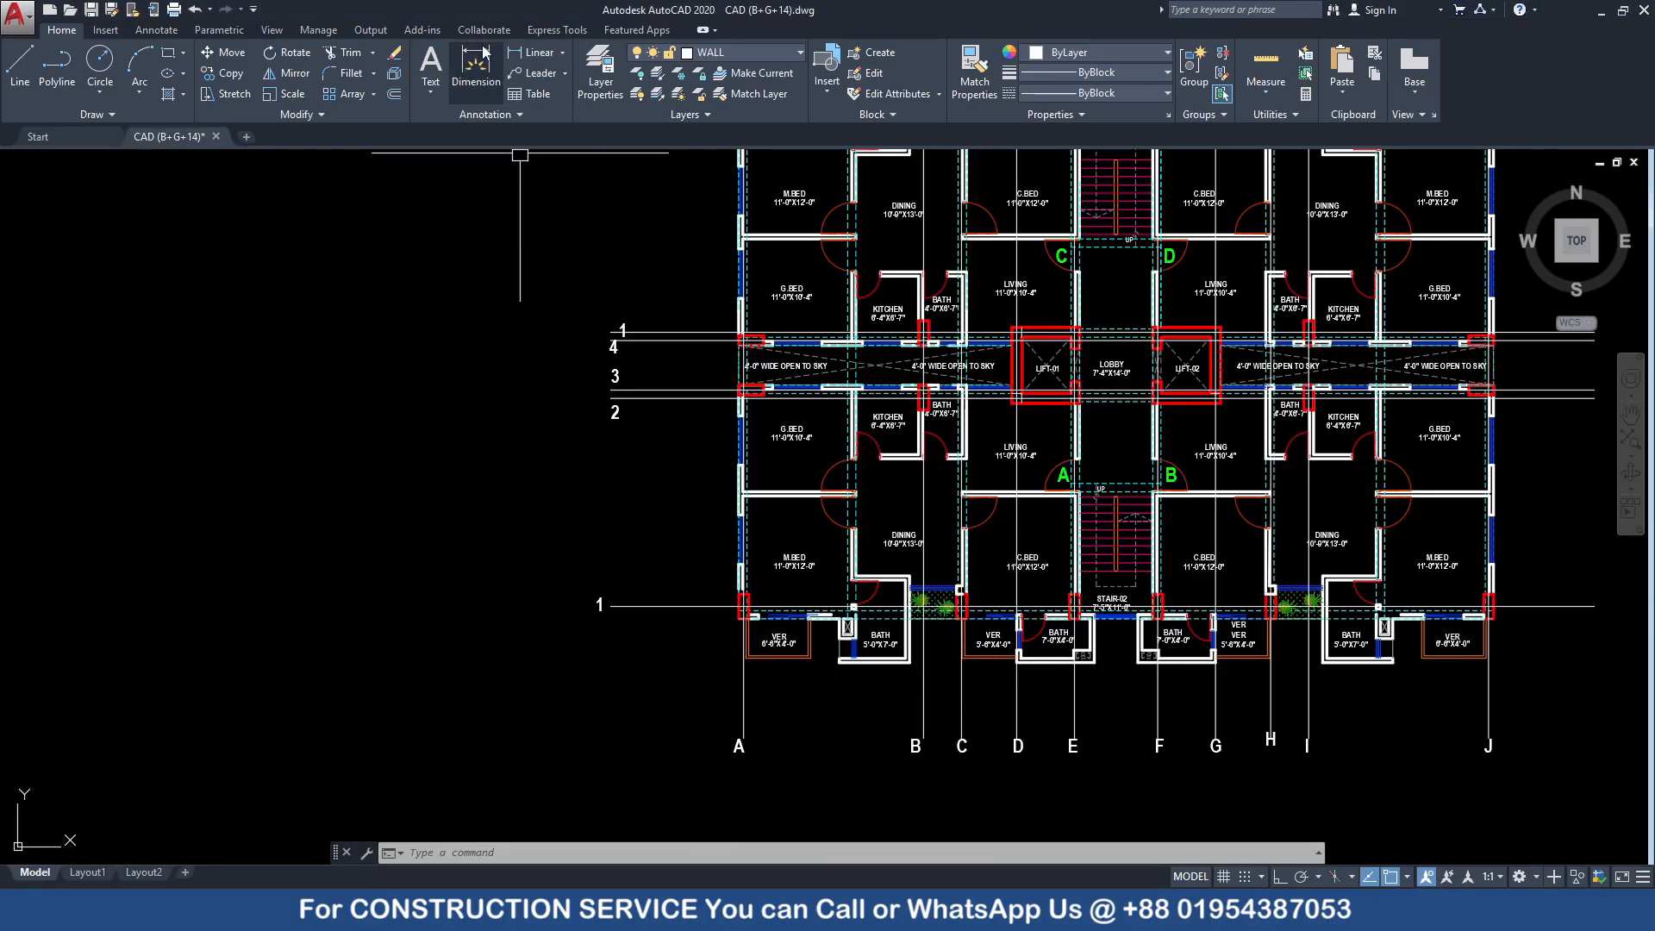
{"action": "left_click", "coordinate": [156, 29]}
{"action": "left_click", "coordinate": [348, 93]}
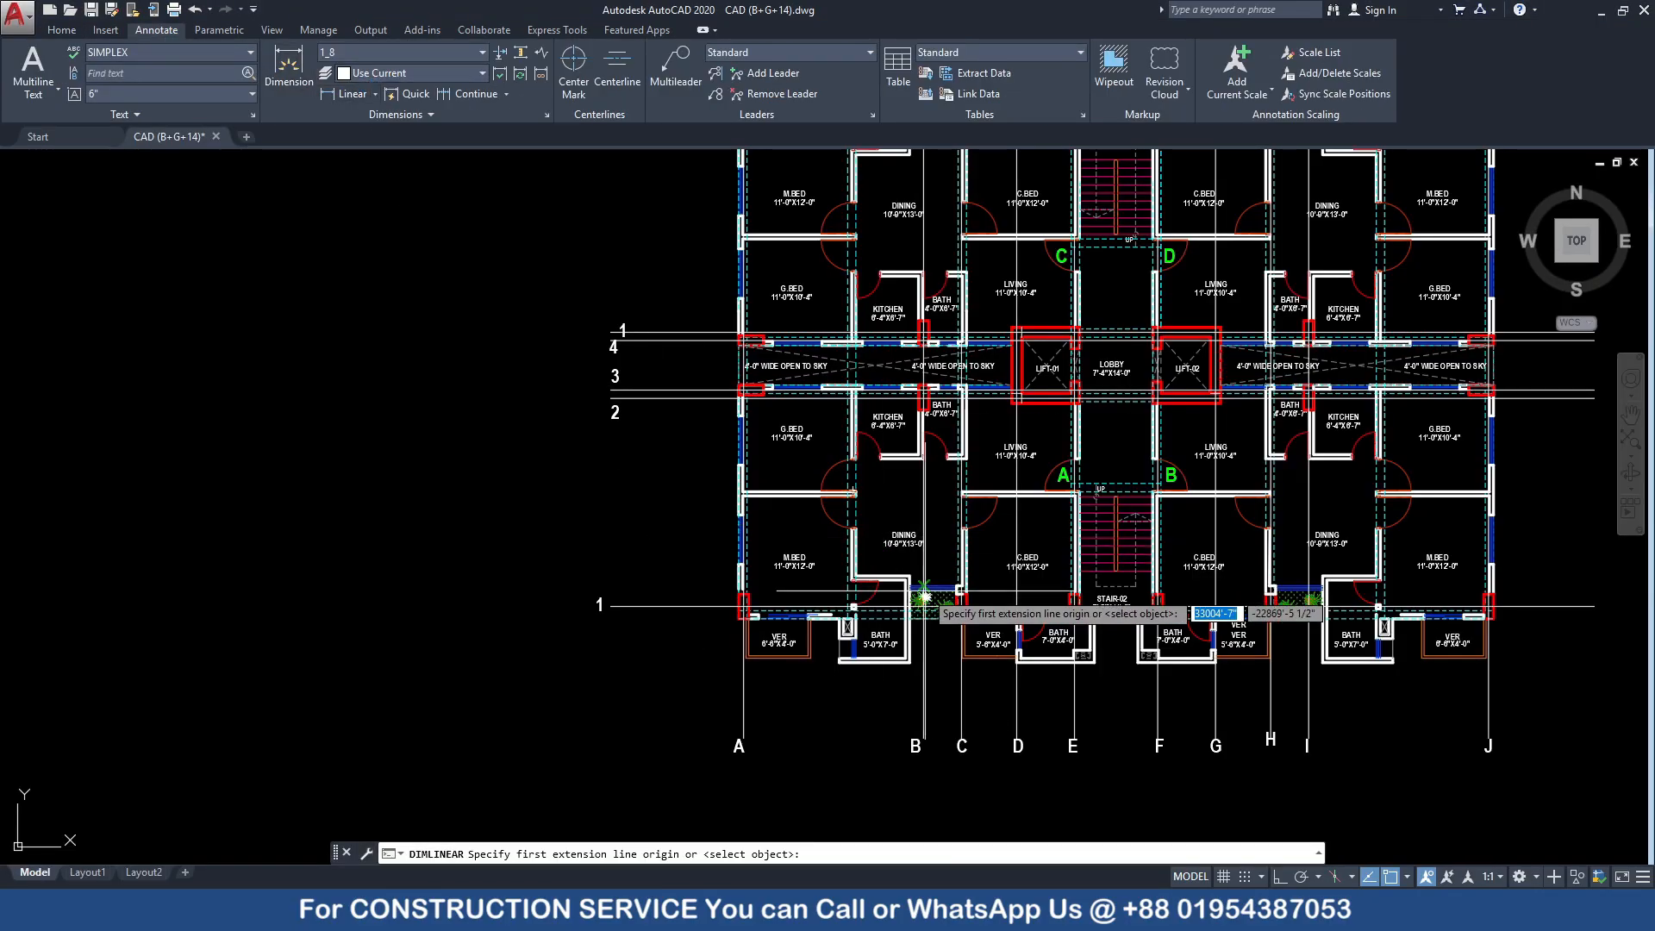
{"action": "scroll", "coordinate": [798, 724], "scroll_direction": "up", "scroll_amount": 4}
{"action": "left_click", "coordinate": [657, 634]}
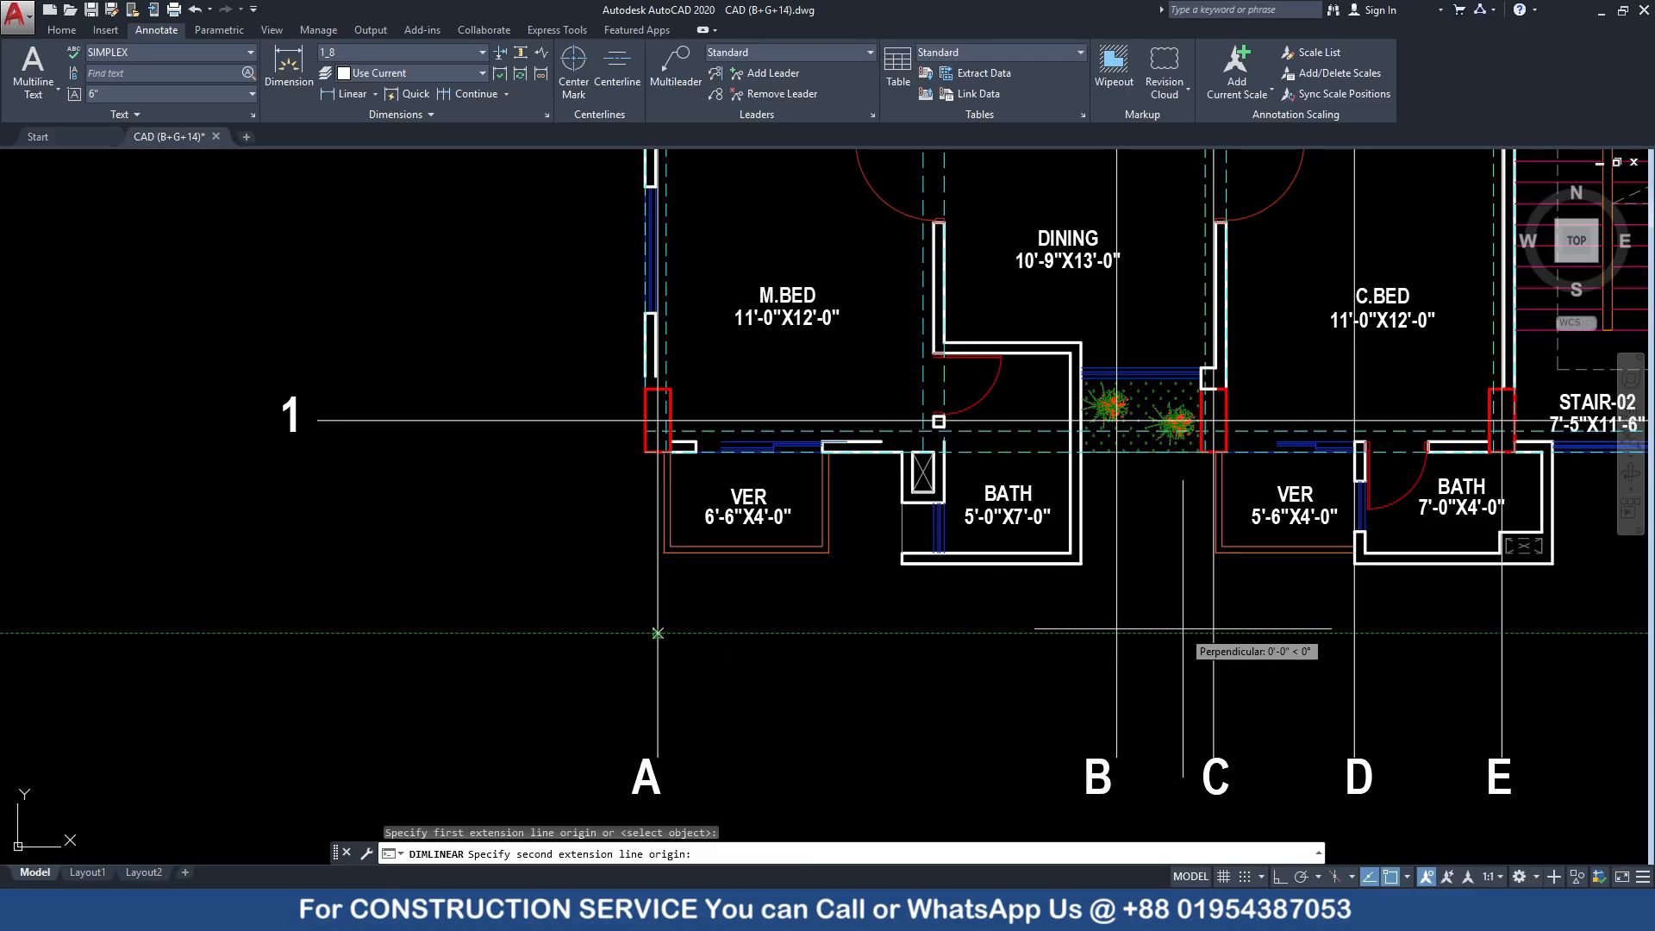
{"action": "left_click", "coordinate": [1117, 633]}
{"action": "left_click", "coordinate": [1116, 651]}
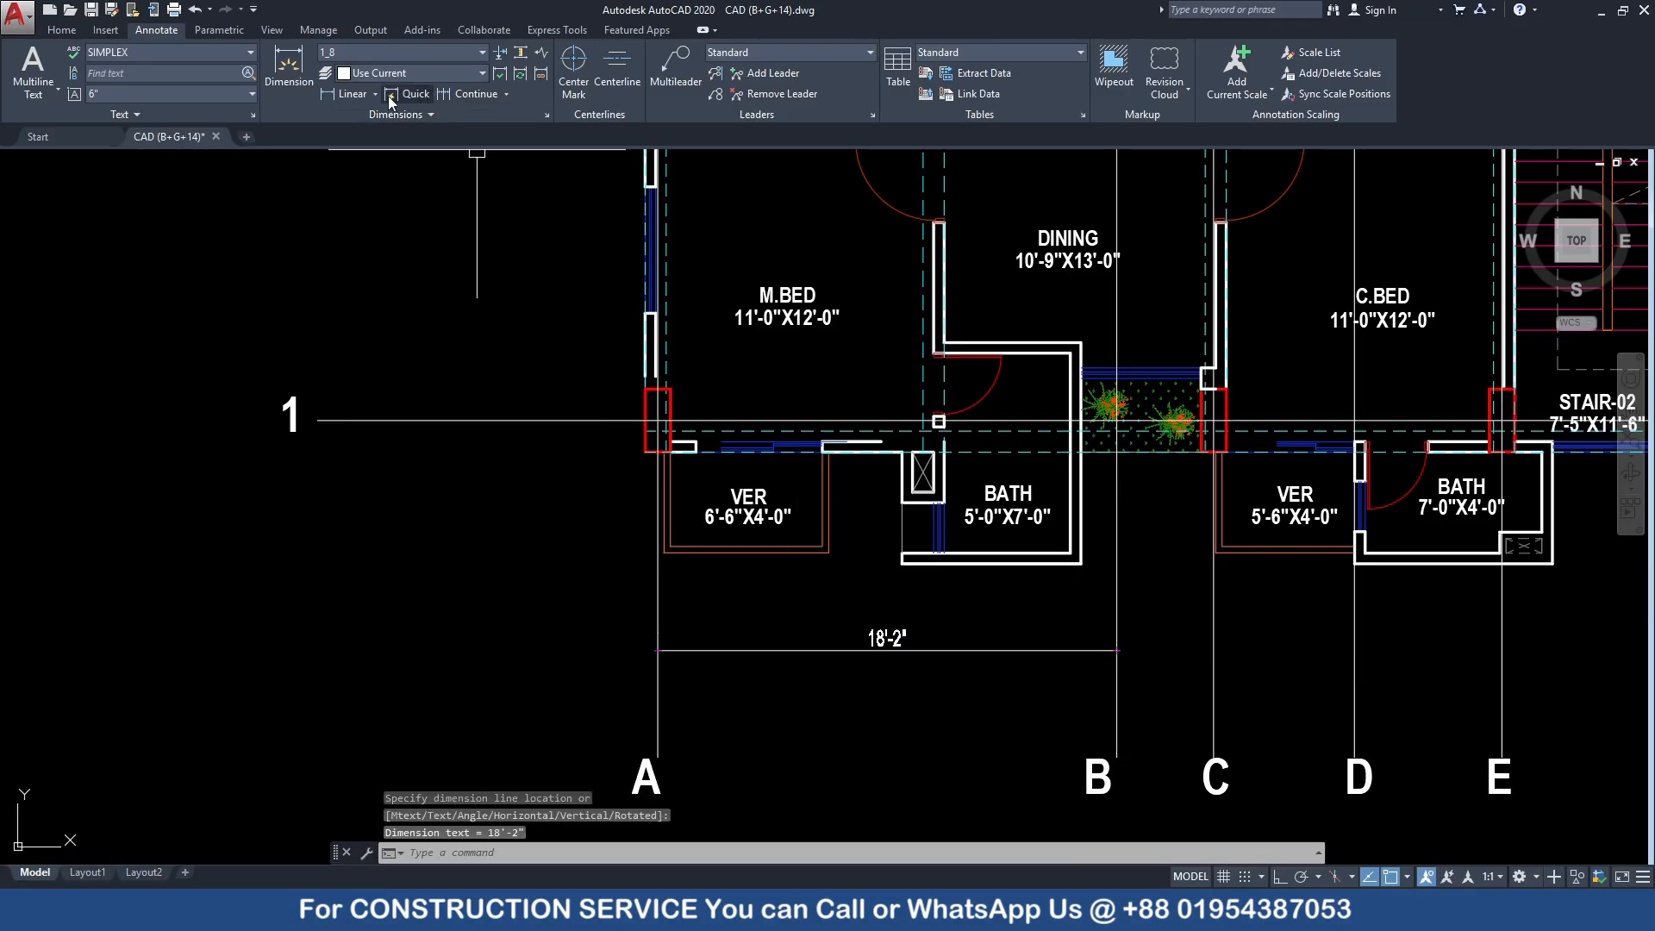
Continue the dimension chain below the plan from line B through C, D and E to F
{"action": "left_click", "coordinate": [466, 93]}
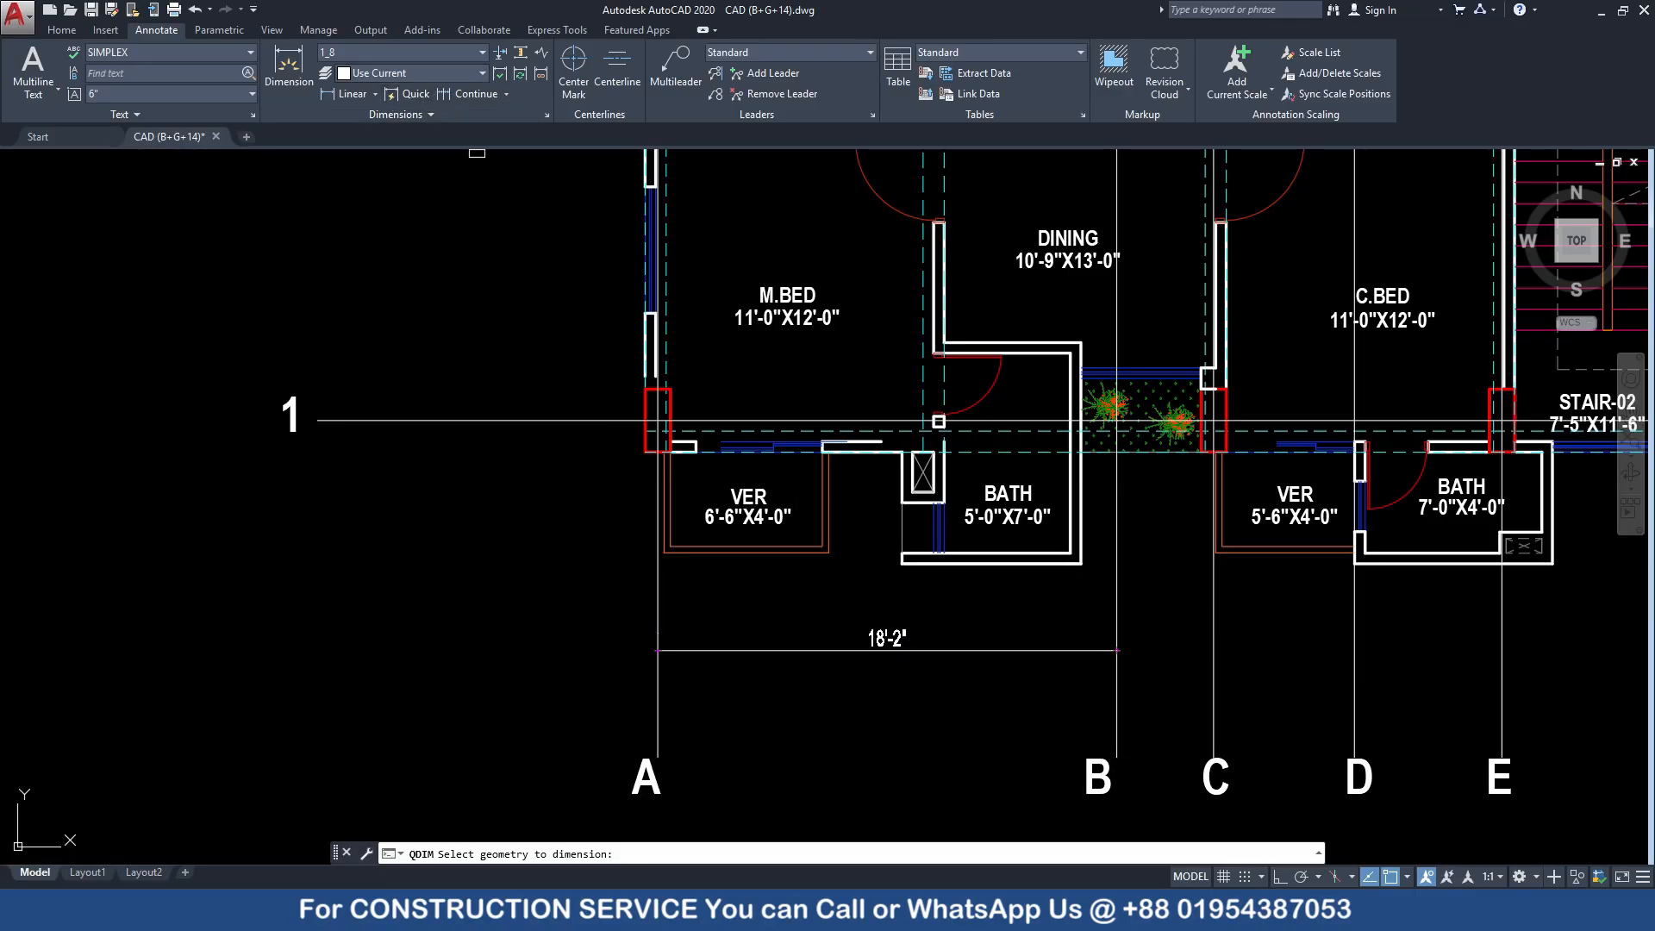
{"action": "left_click", "coordinate": [1213, 650]}
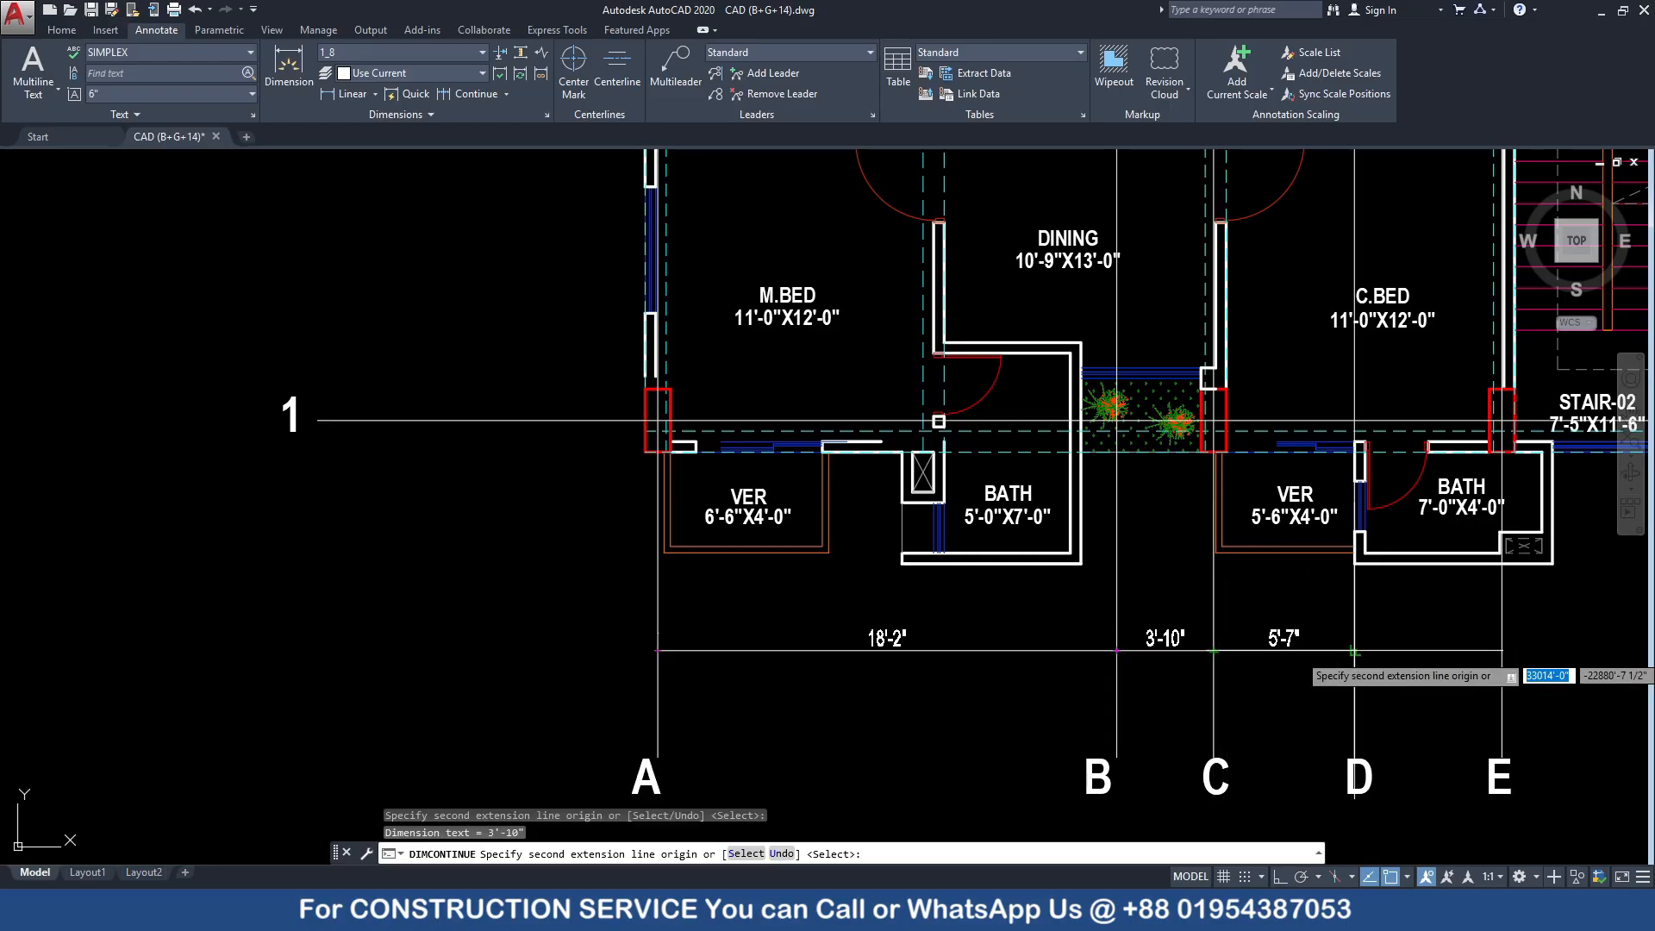
{"action": "left_click", "coordinate": [1354, 651]}
{"action": "middle_click_drag", "start_coordinate": [1500, 638], "coordinate": [1155, 596]}
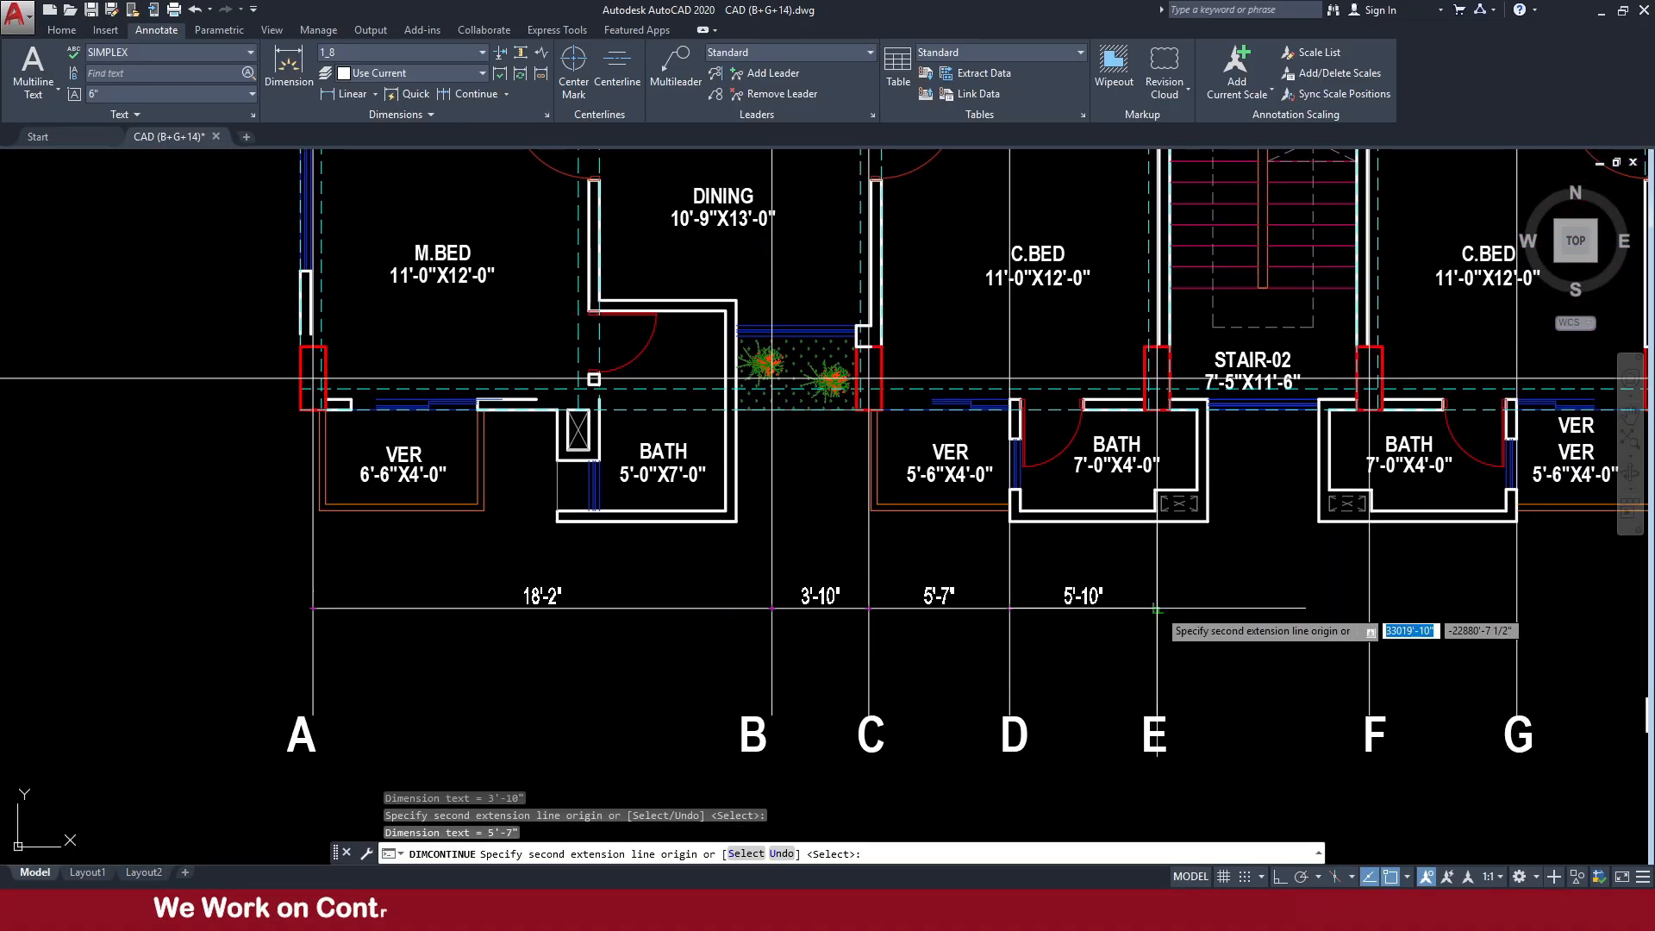
{"action": "left_click", "coordinate": [1154, 609]}
{"action": "left_click", "coordinate": [1369, 608]}
Extend the dimension chain below the plan from line F through G, H and I to J, and end the command
{"action": "middle_click_drag", "start_coordinate": [1452, 610], "coordinate": [1084, 610]}
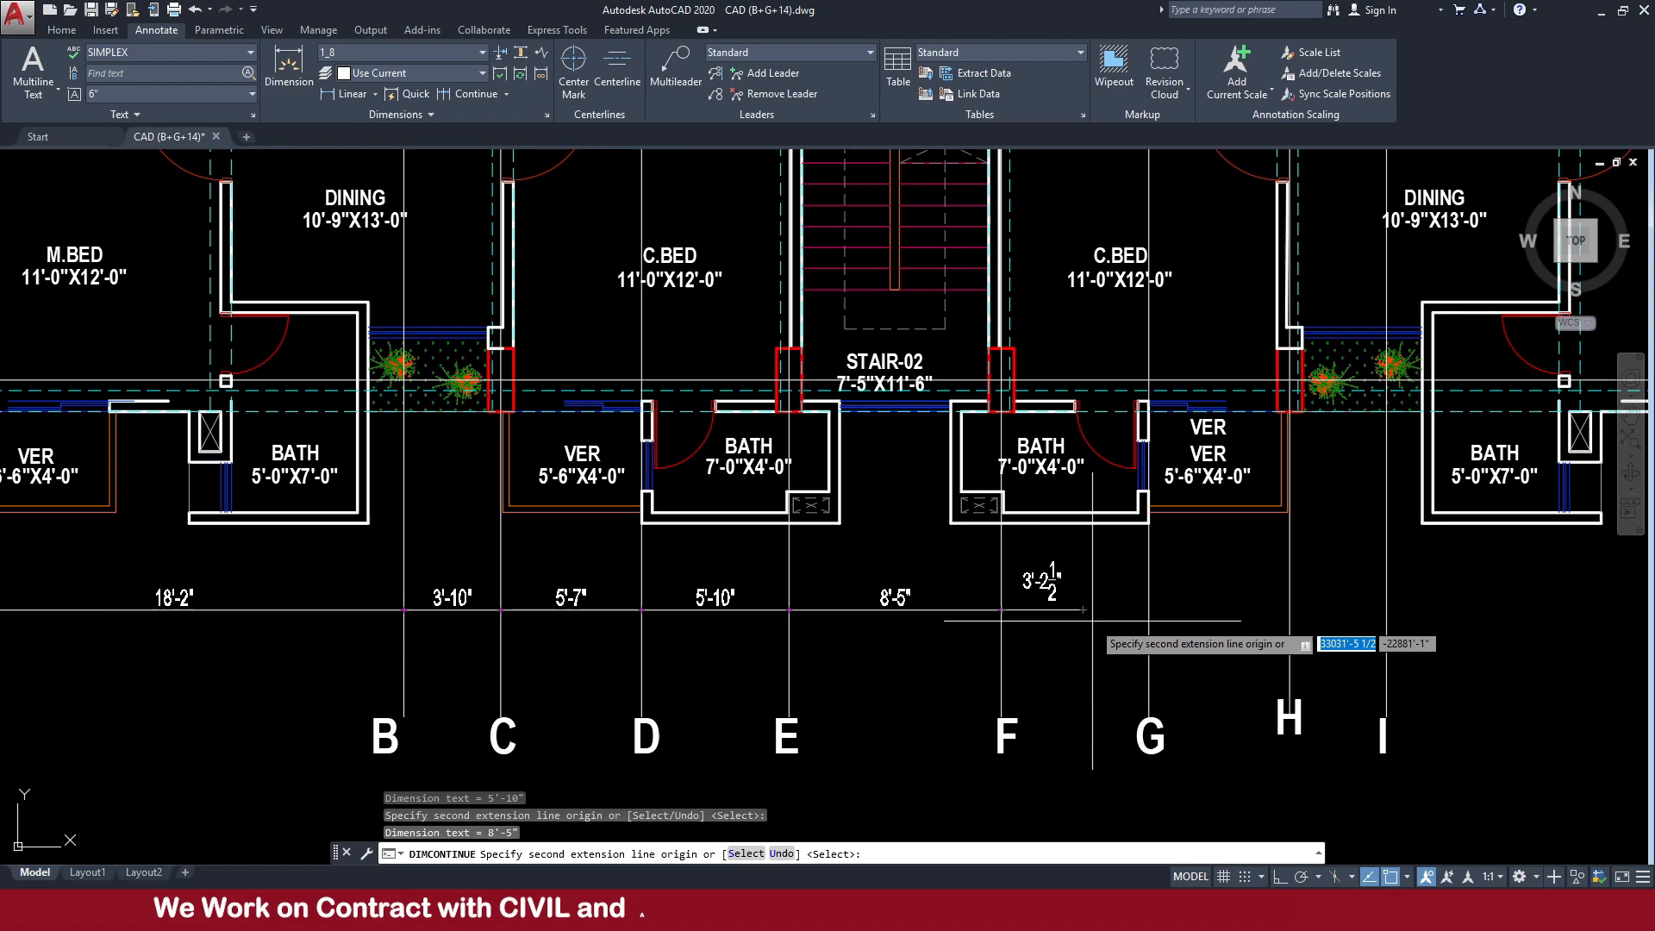
{"action": "left_click", "coordinate": [1148, 610]}
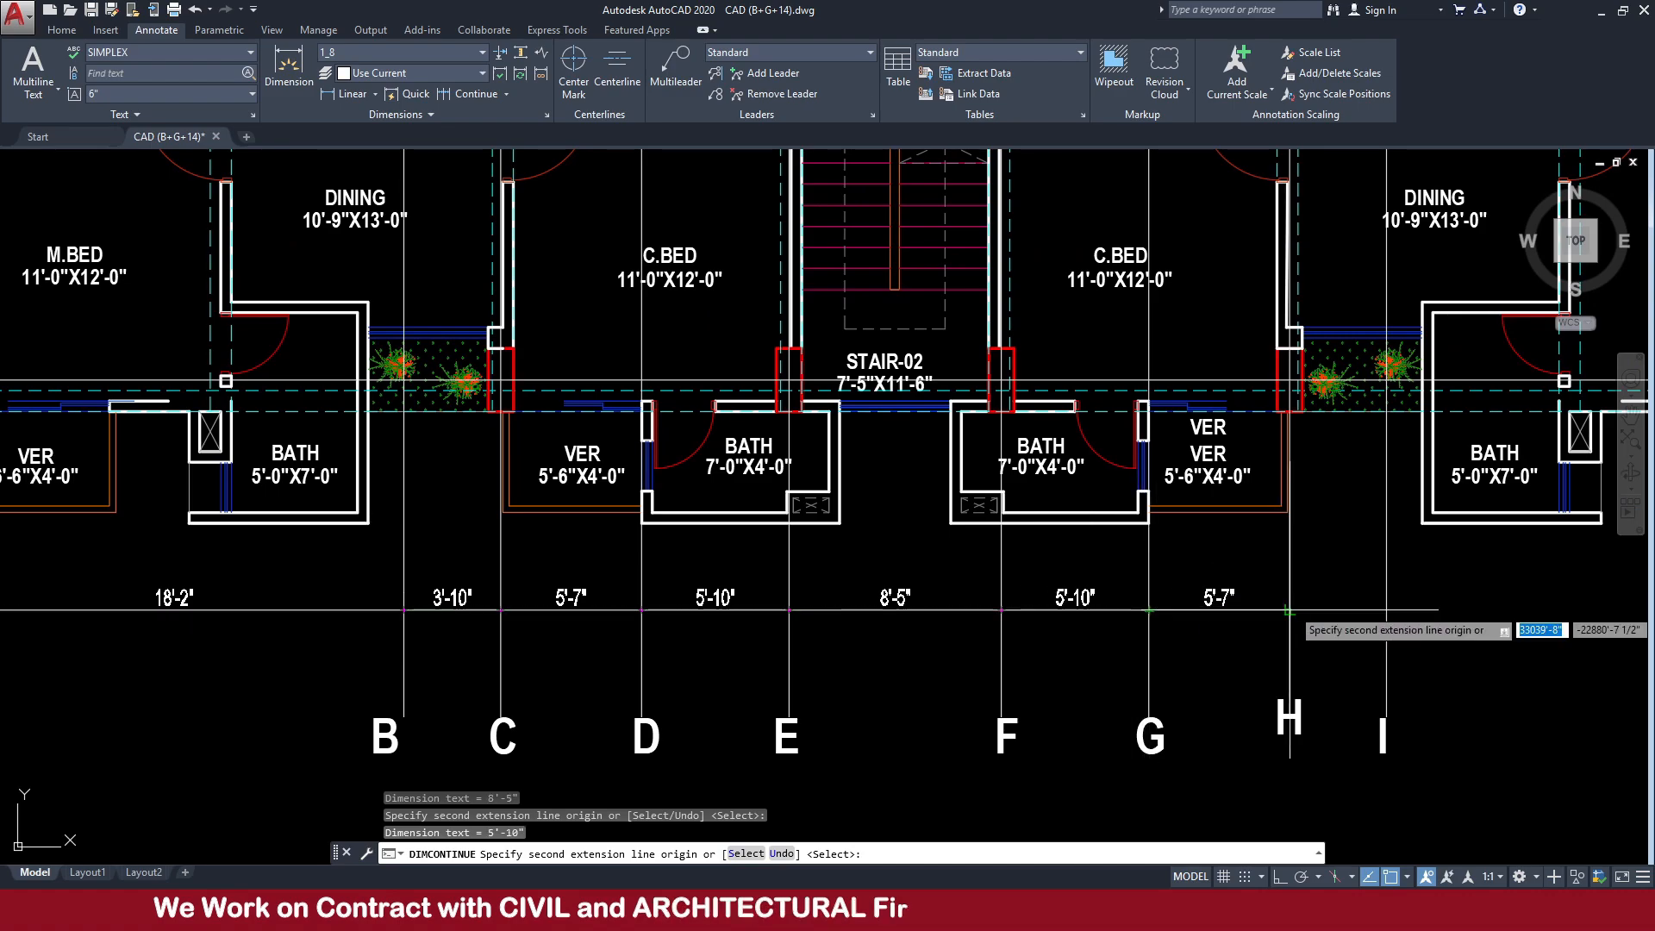
{"action": "left_click", "coordinate": [1289, 610]}
{"action": "left_click", "coordinate": [1384, 610]}
{"action": "middle_click_drag", "start_coordinate": [1474, 610], "coordinate": [820, 610]}
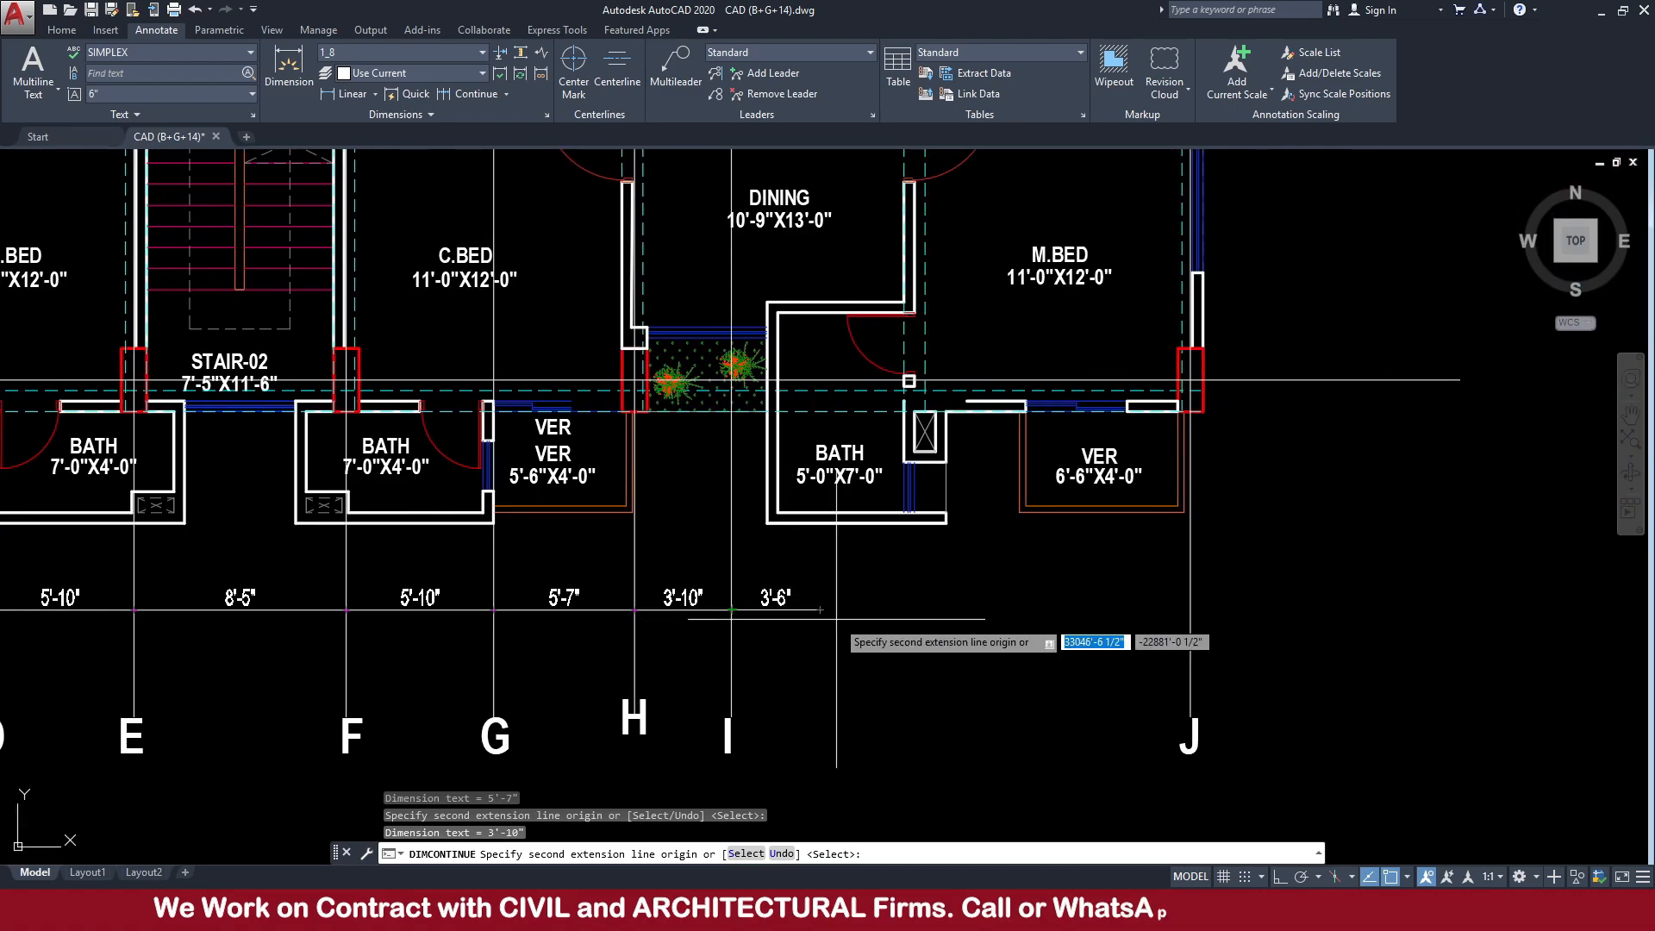
{"action": "left_click", "coordinate": [1191, 610]}
{"action": "key", "text": "Escape"}
{"action": "scroll", "coordinate": [1221, 621], "scroll_direction": "down", "scroll_amount": 4}
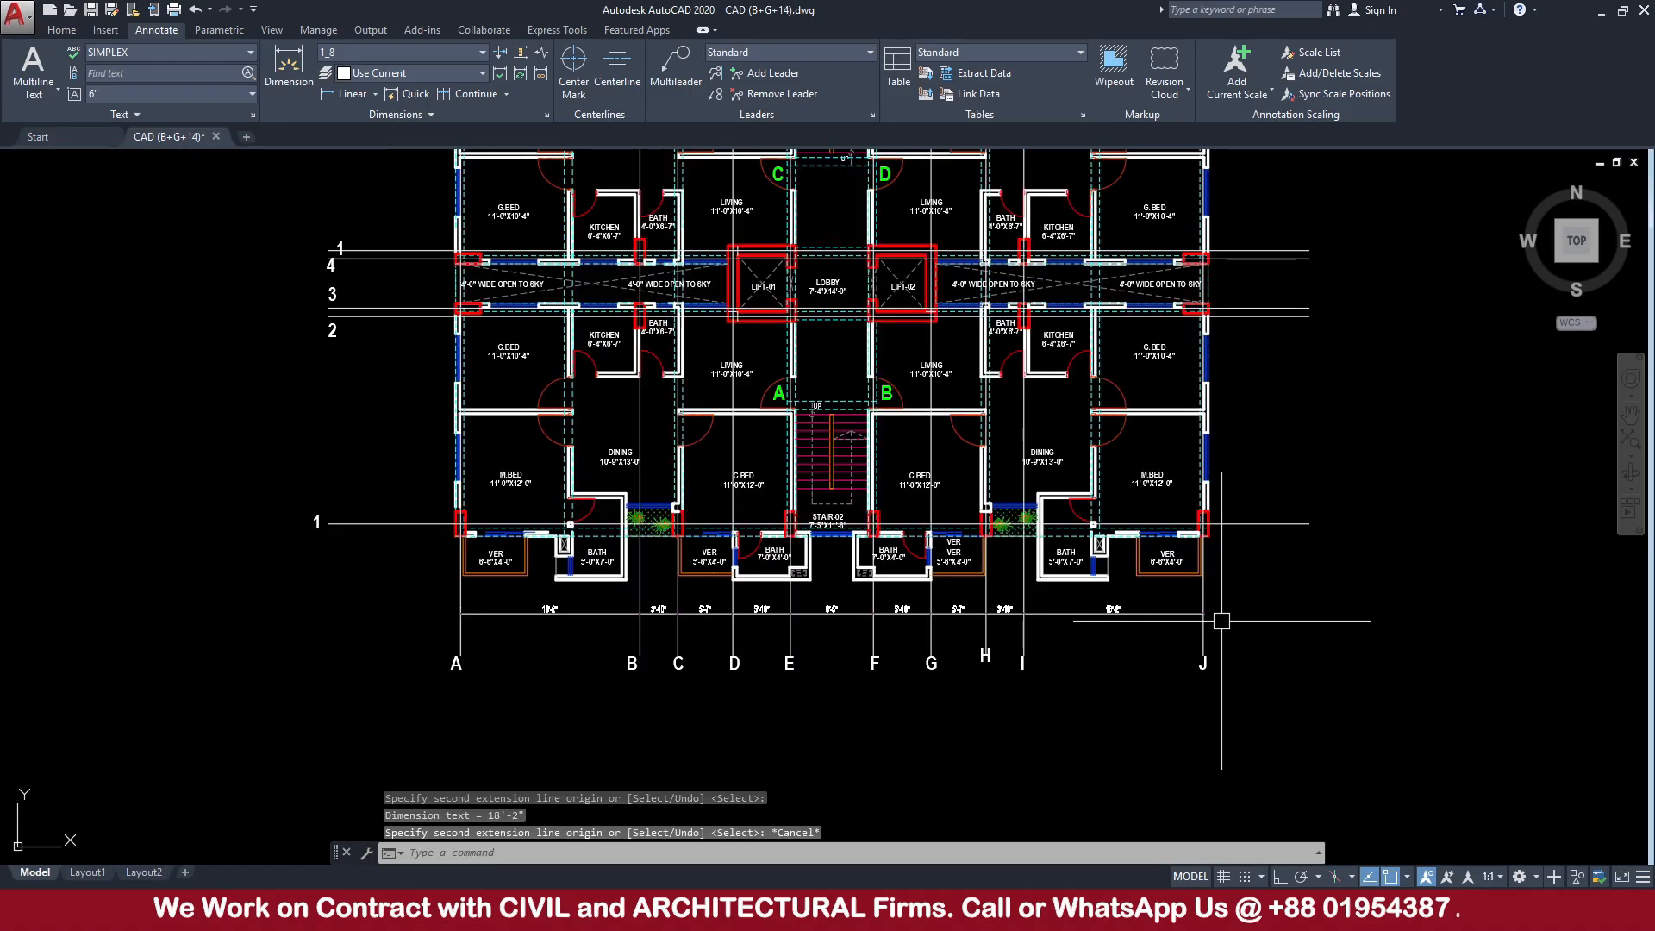
Add a vertical linear dimension between horizontal construction lines 1 and 2 beside the plan
{"action": "middle_click_drag", "start_coordinate": [387, 516], "coordinate": [591, 548]}
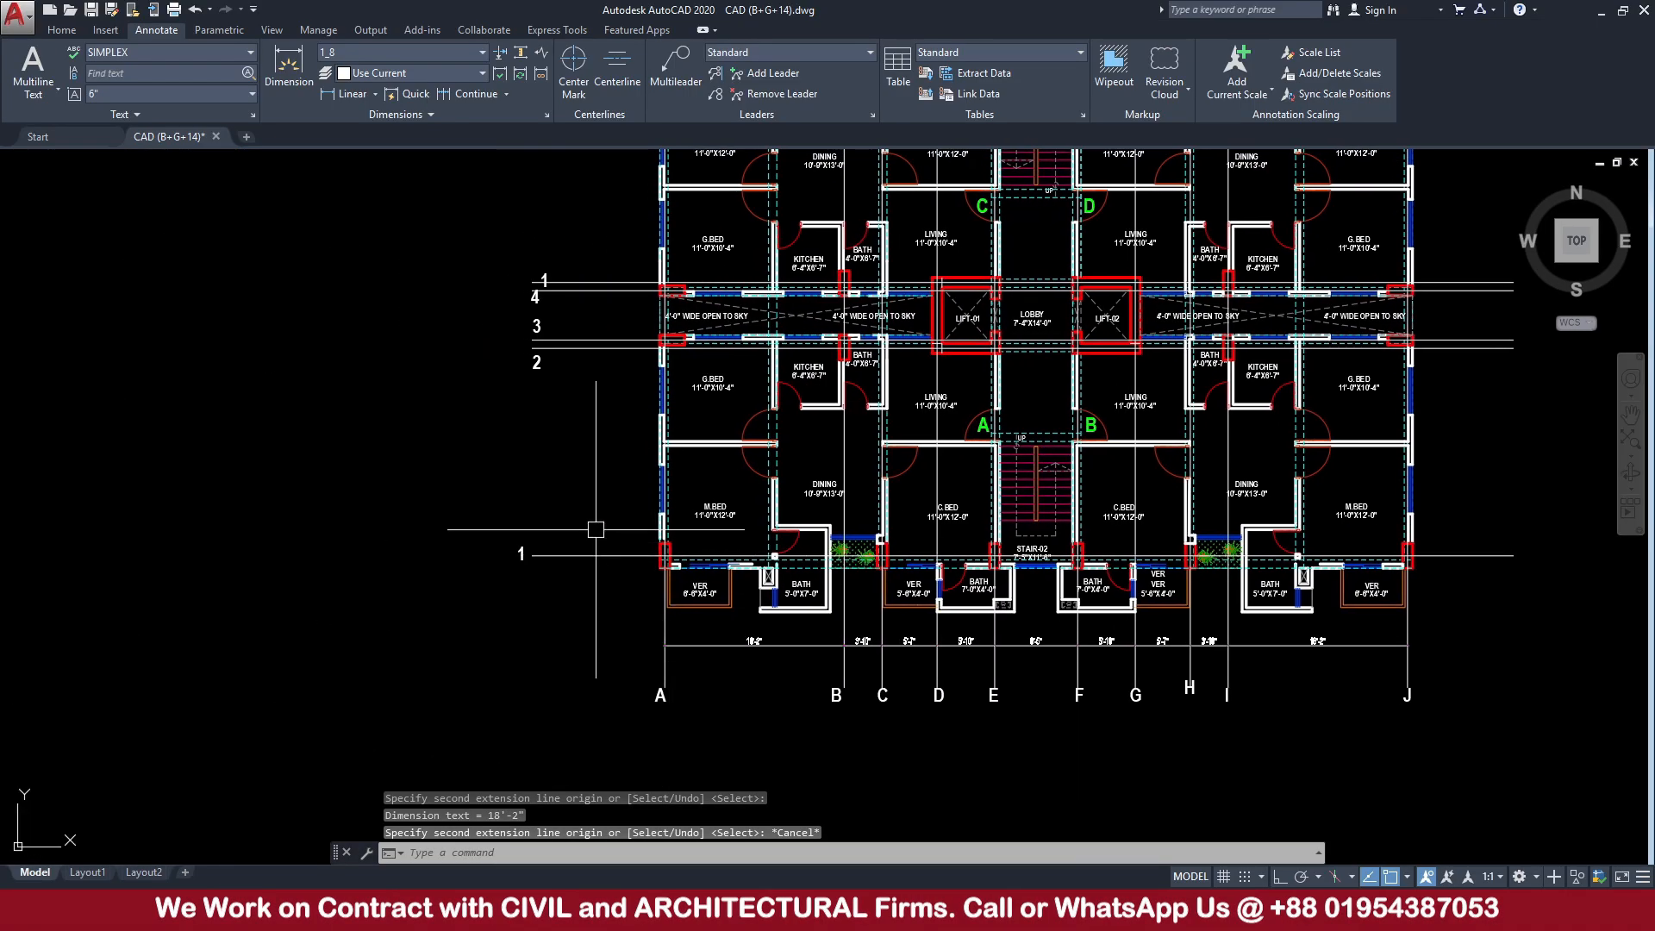
{"action": "left_click", "coordinate": [349, 100]}
{"action": "scroll", "coordinate": [609, 586], "scroll_direction": "up", "scroll_amount": 2}
{"action": "left_click", "coordinate": [601, 534]}
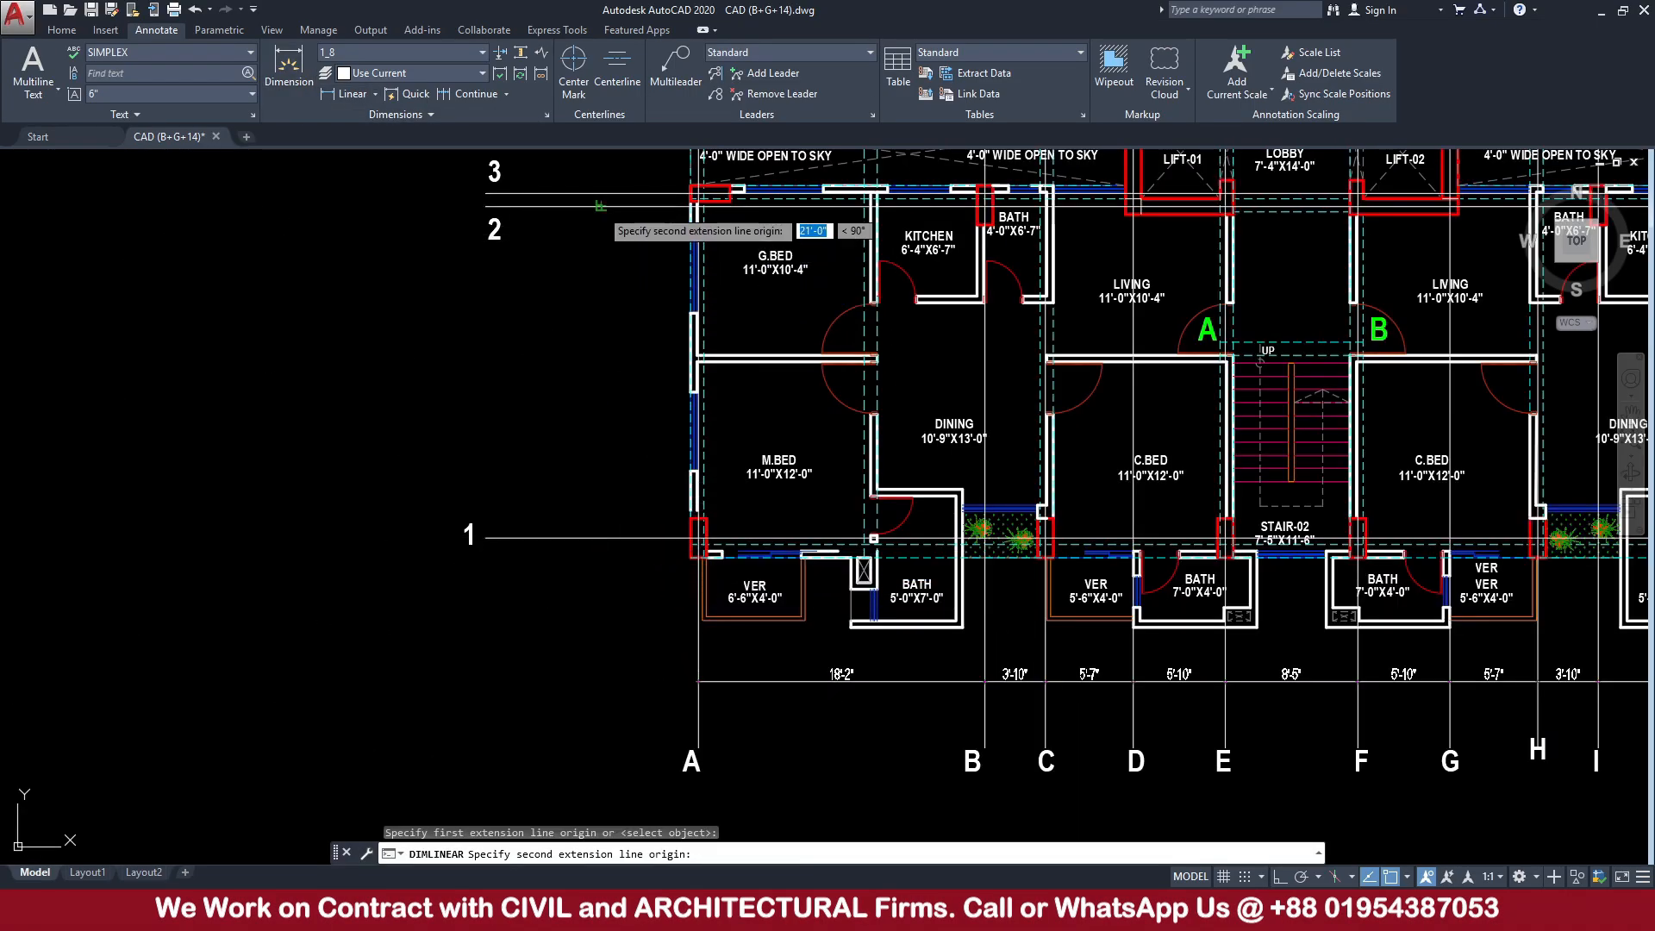
{"action": "left_click", "coordinate": [600, 206]}
{"action": "middle_click_drag", "start_coordinate": [601, 207], "coordinate": [603, 419]}
{"action": "scroll", "coordinate": [606, 399], "scroll_direction": "up", "scroll_amount": 4}
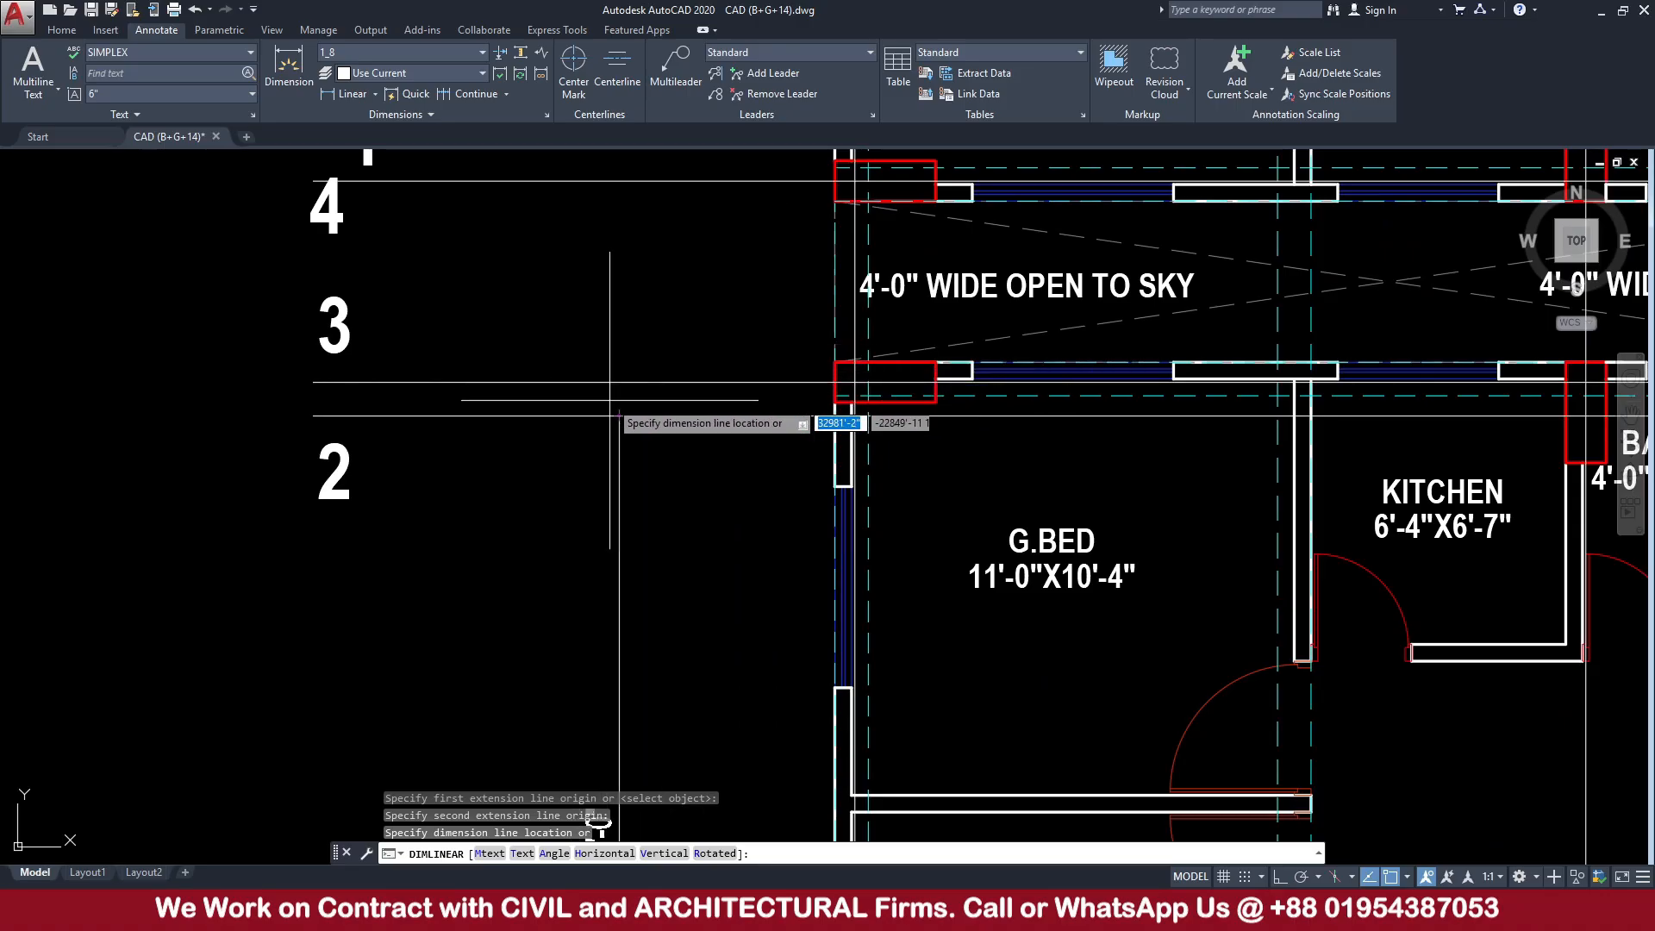
{"action": "left_click", "coordinate": [596, 407]}
Continue the vertical dimension chain from line 2 through the horizontal lines above it up to line 6
{"action": "left_click", "coordinate": [463, 93]}
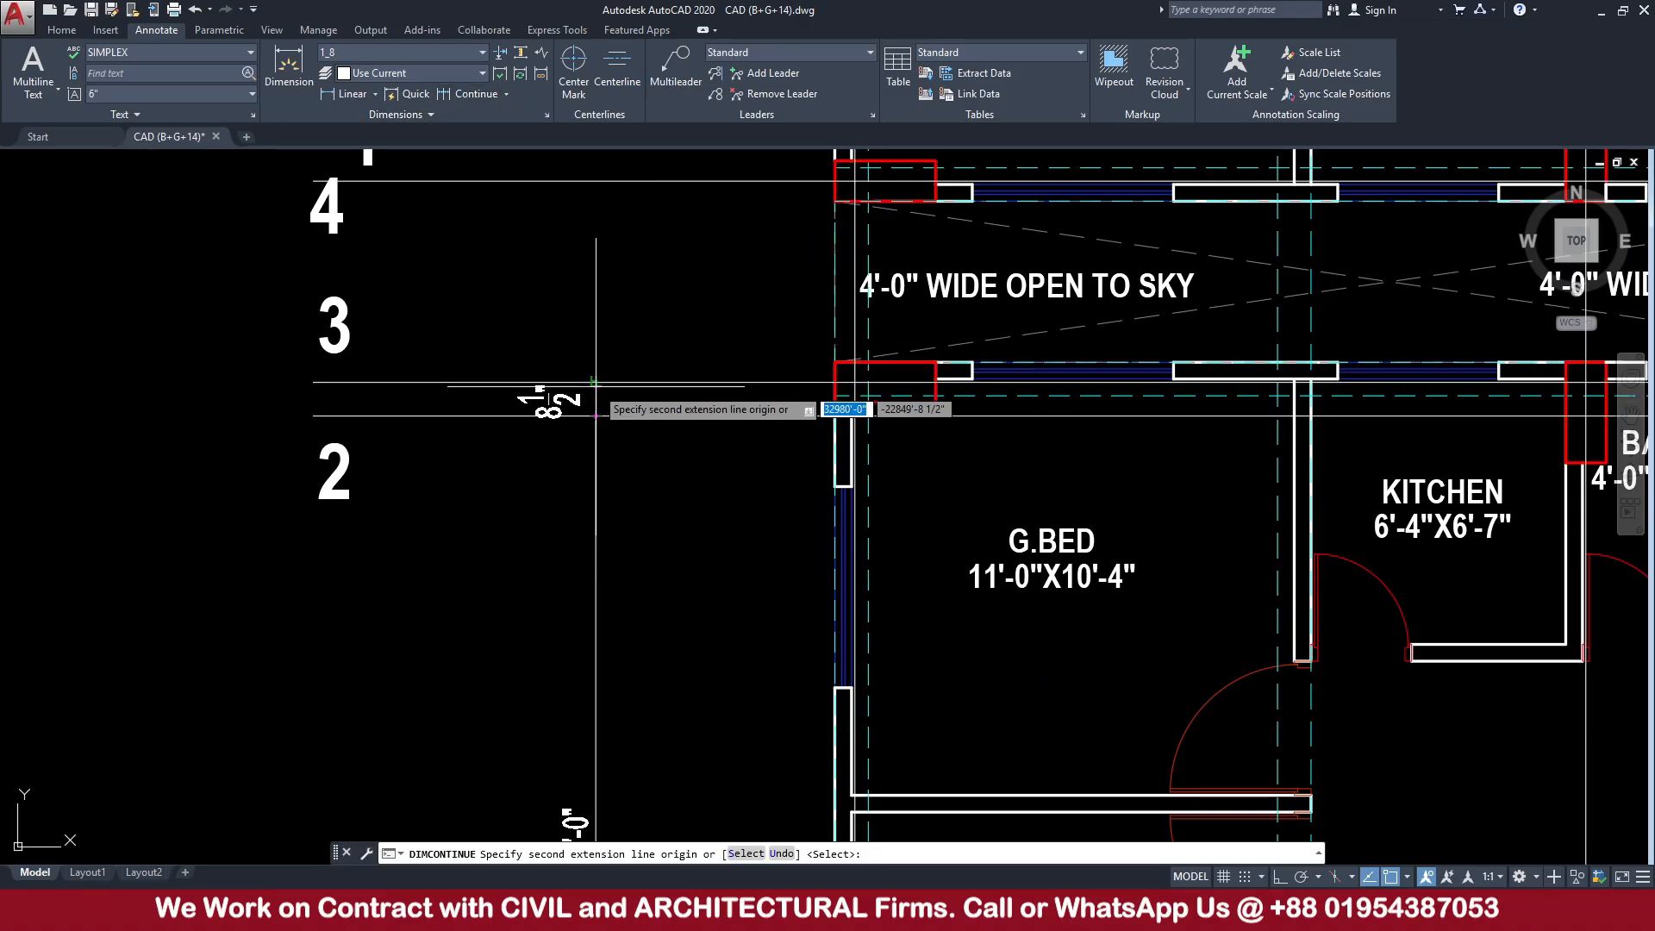
{"action": "left_click", "coordinate": [603, 382]}
{"action": "middle_click_drag", "start_coordinate": [609, 328], "coordinate": [639, 539]}
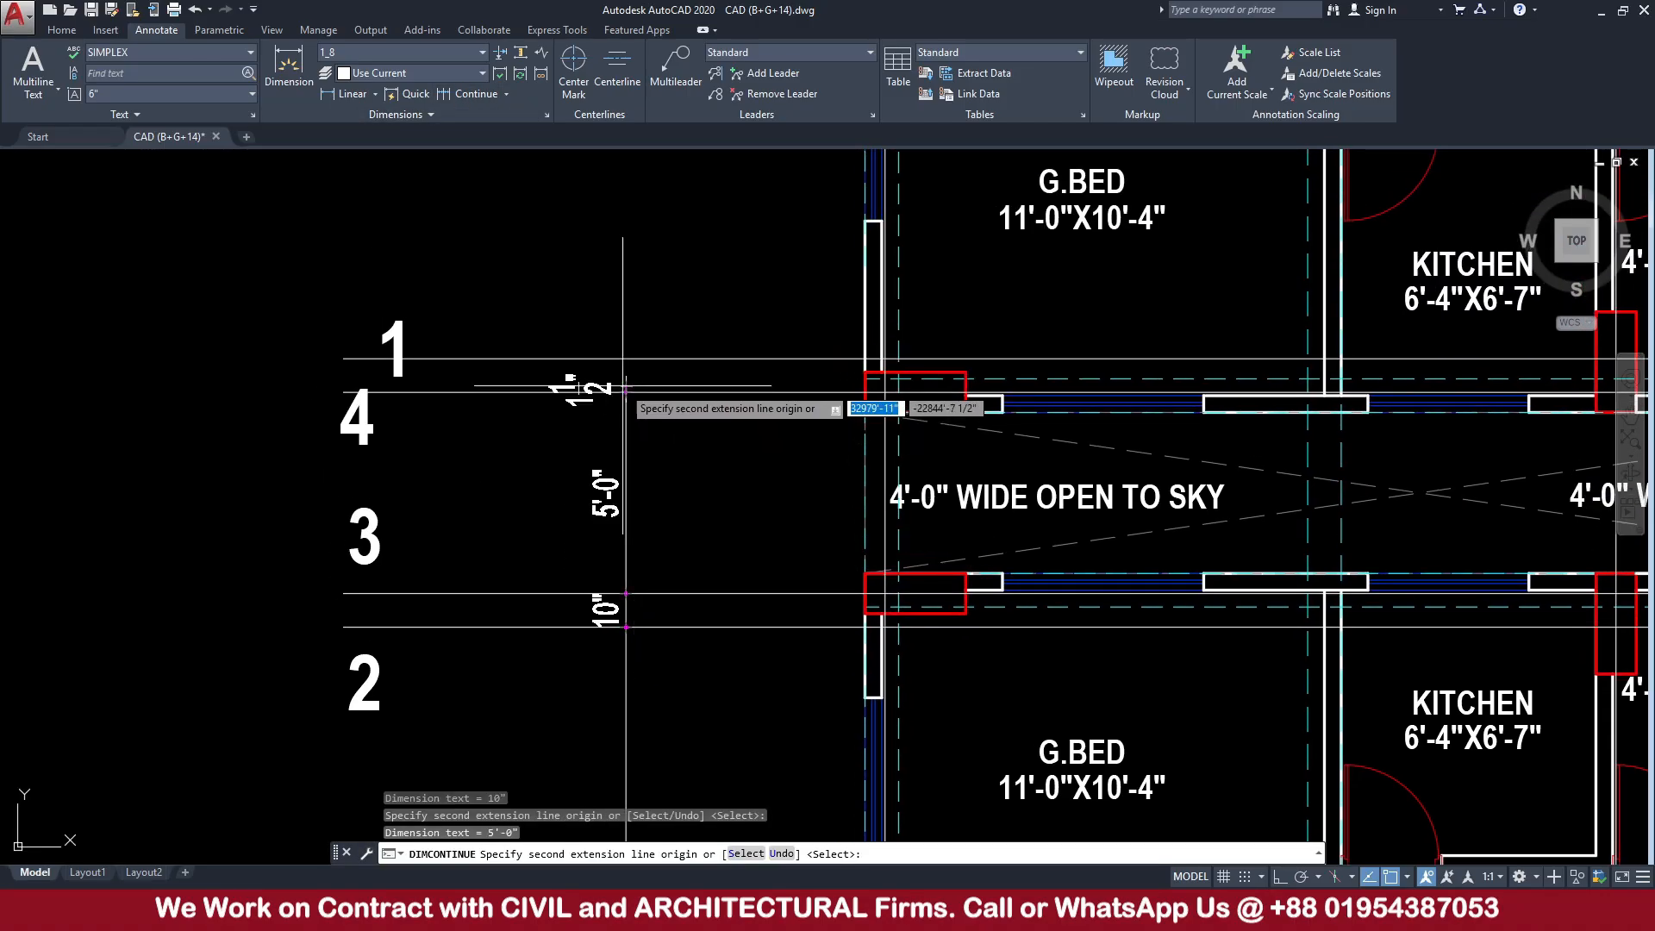
{"action": "left_click", "coordinate": [626, 360]}
{"action": "middle_click_drag", "start_coordinate": [628, 374], "coordinate": [658, 717]}
{"action": "scroll", "coordinate": [658, 716], "scroll_direction": "down", "scroll_amount": 4}
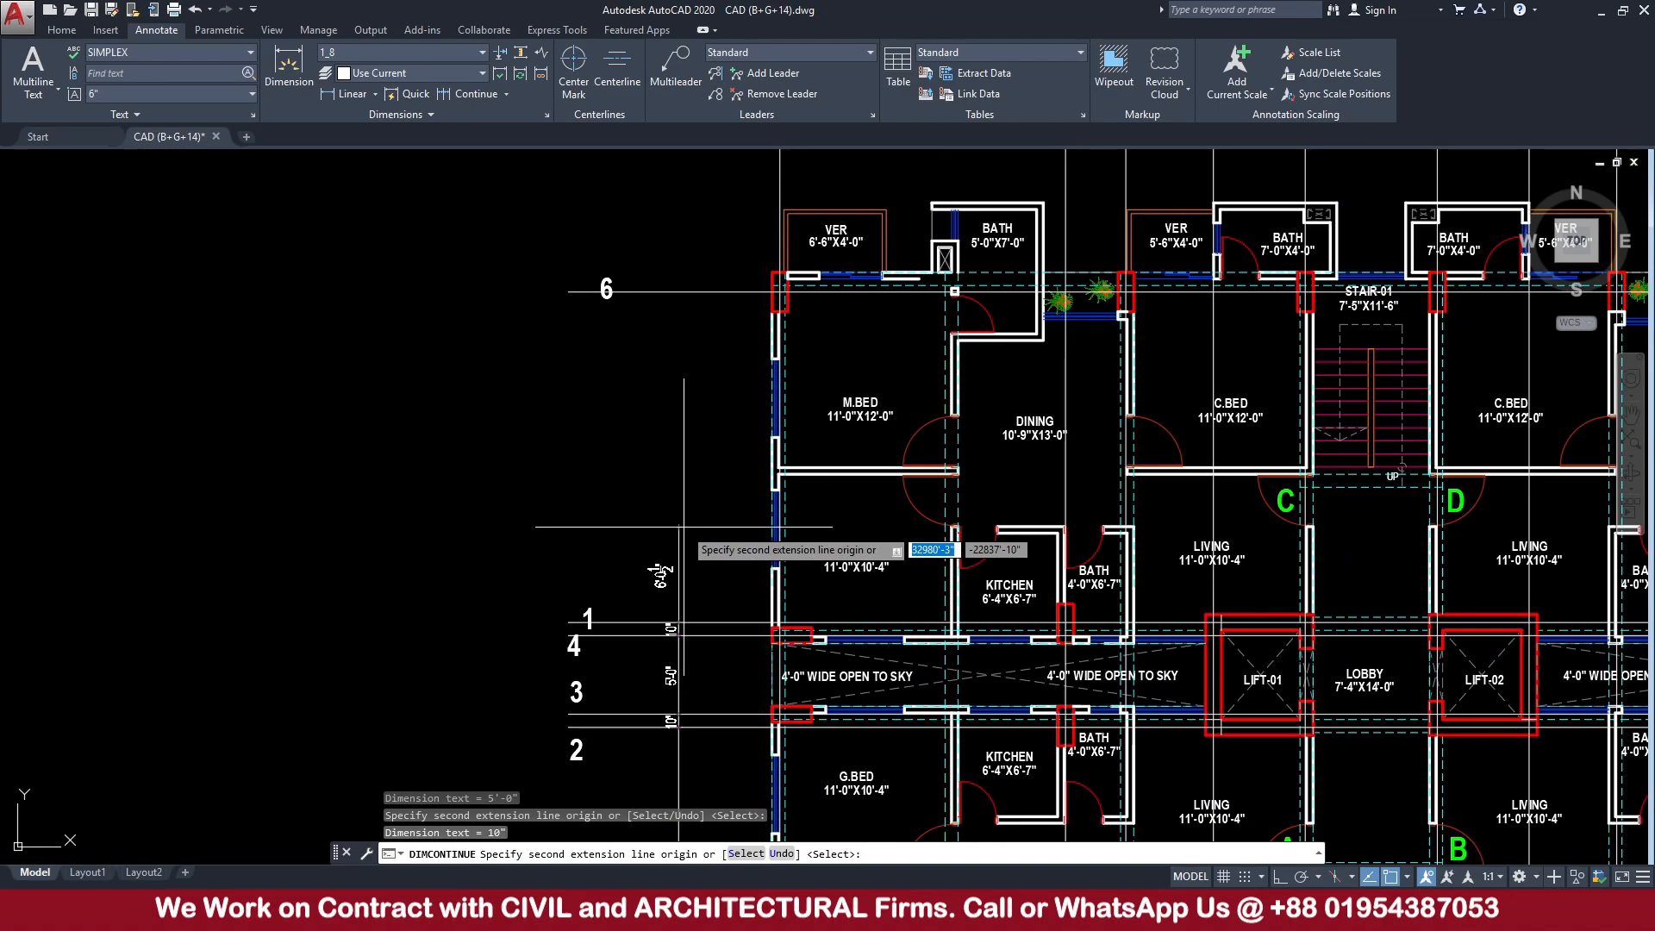
{"action": "left_click", "coordinate": [685, 292]}
{"action": "key", "text": "Escape"}
{"action": "scroll", "coordinate": [692, 339], "scroll_direction": "down", "scroll_amount": 3}
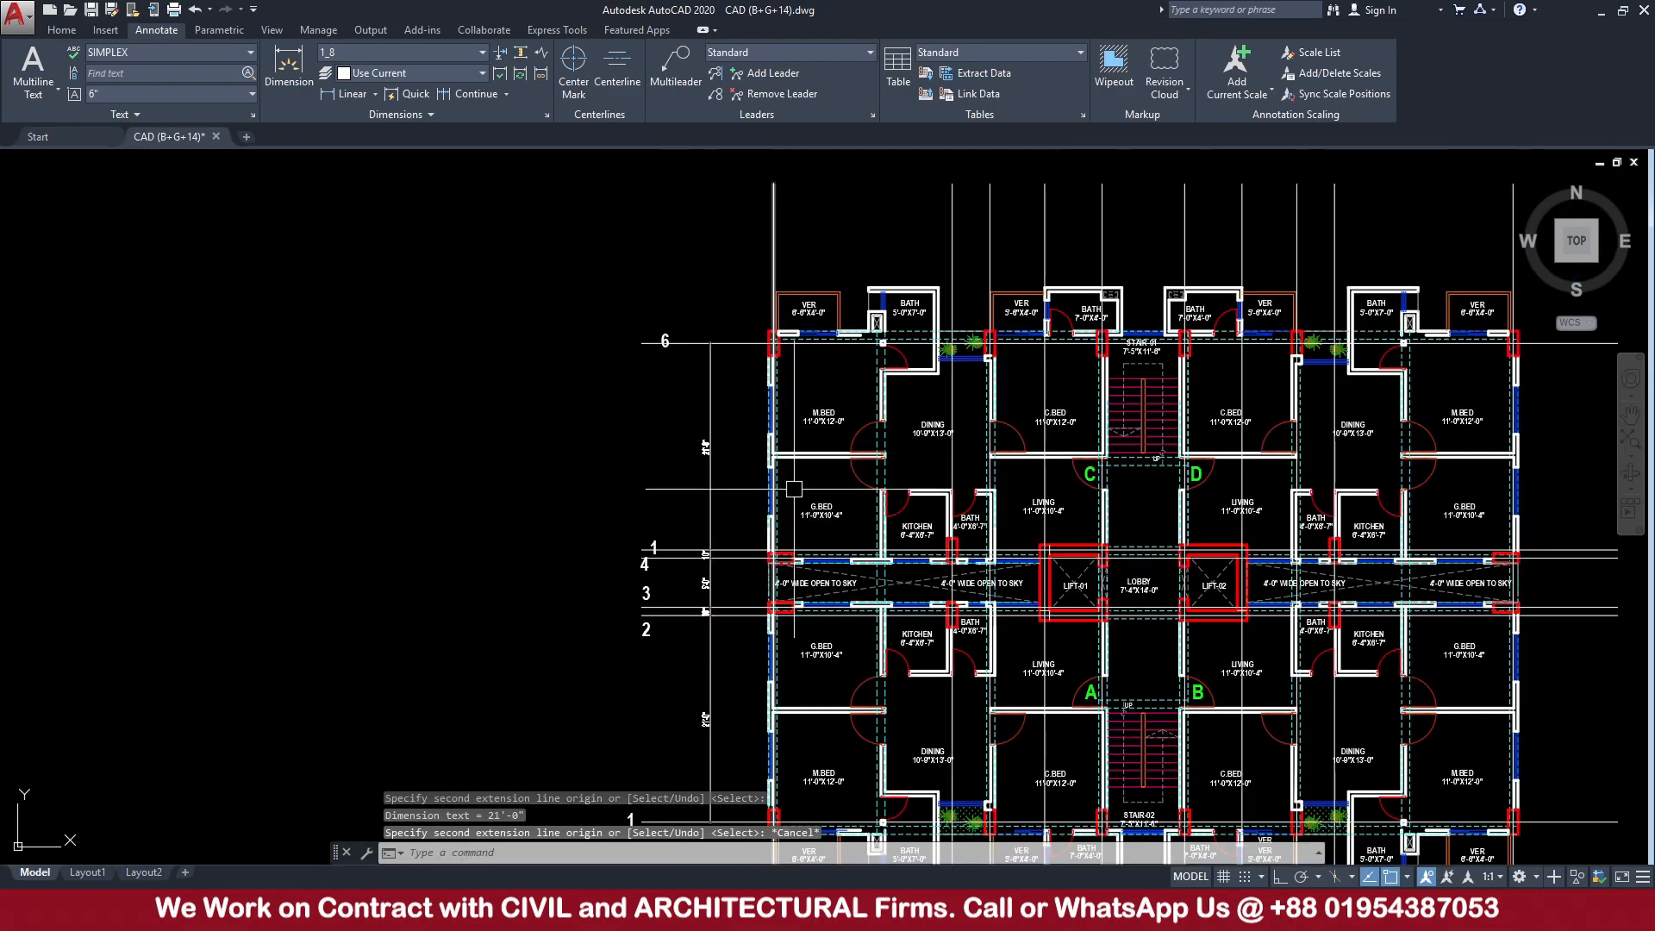
{"action": "middle_click_drag", "start_coordinate": [780, 483], "coordinate": [770, 397]}
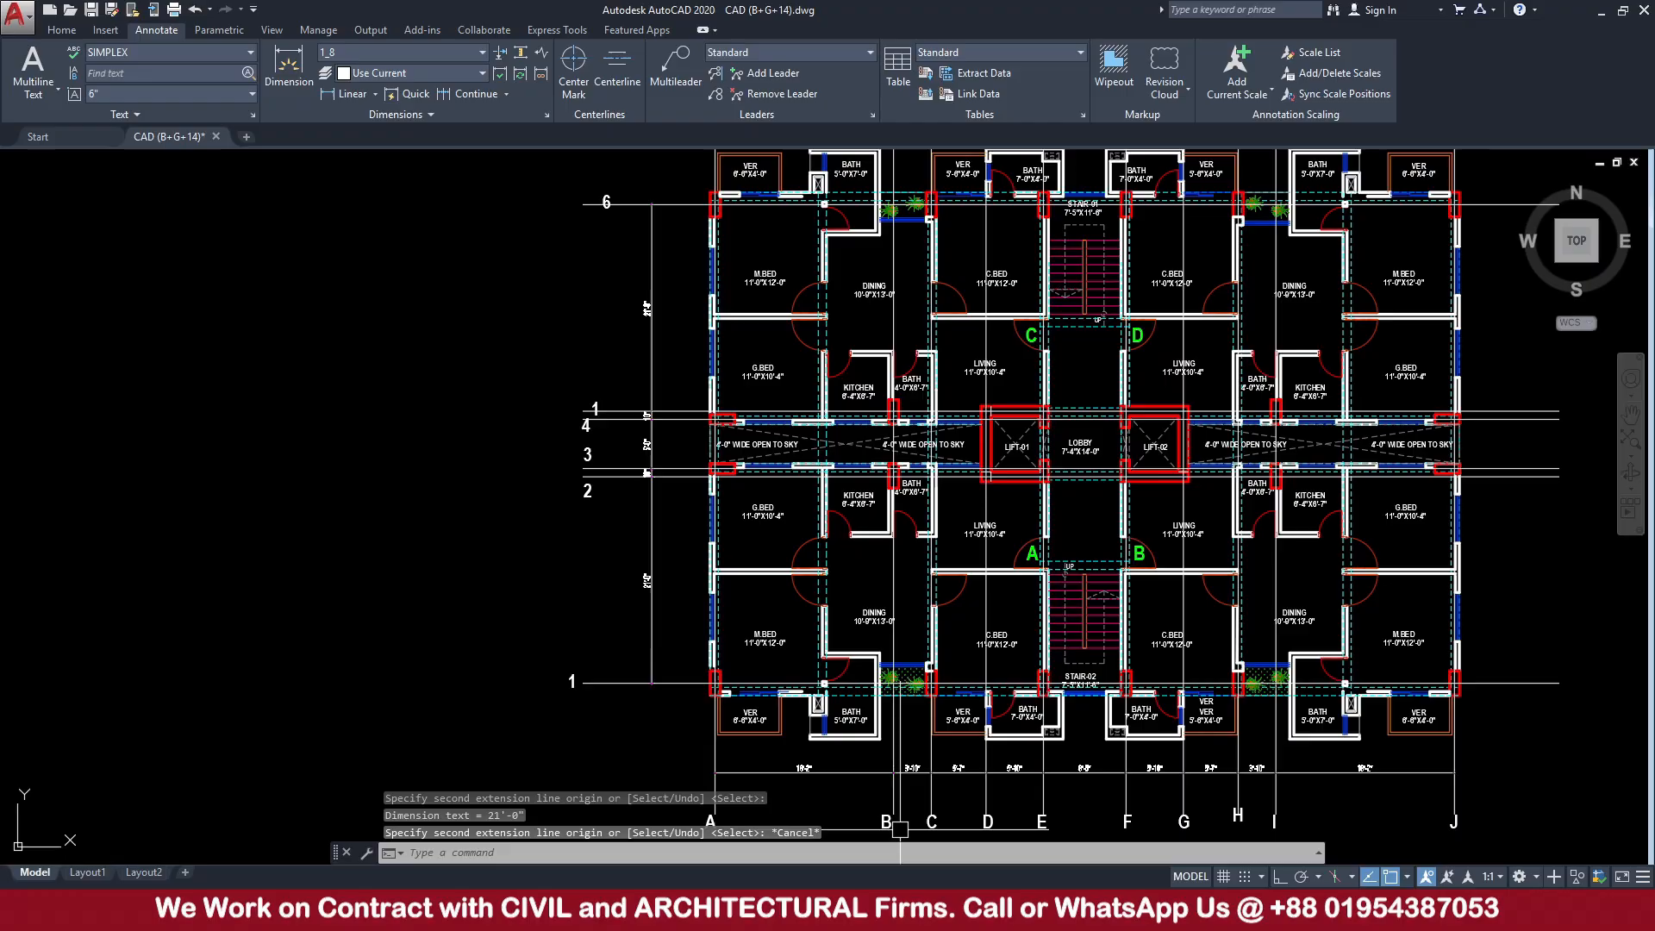
{"action": "middle_click_drag", "start_coordinate": [801, 732], "coordinate": [749, 521]}
Check the dimensioned spacings between the vertical lines in AutoCAD and set the ETABS grid data to display as spacing
{"action": "mouse_move", "coordinate": [1120, 918]}
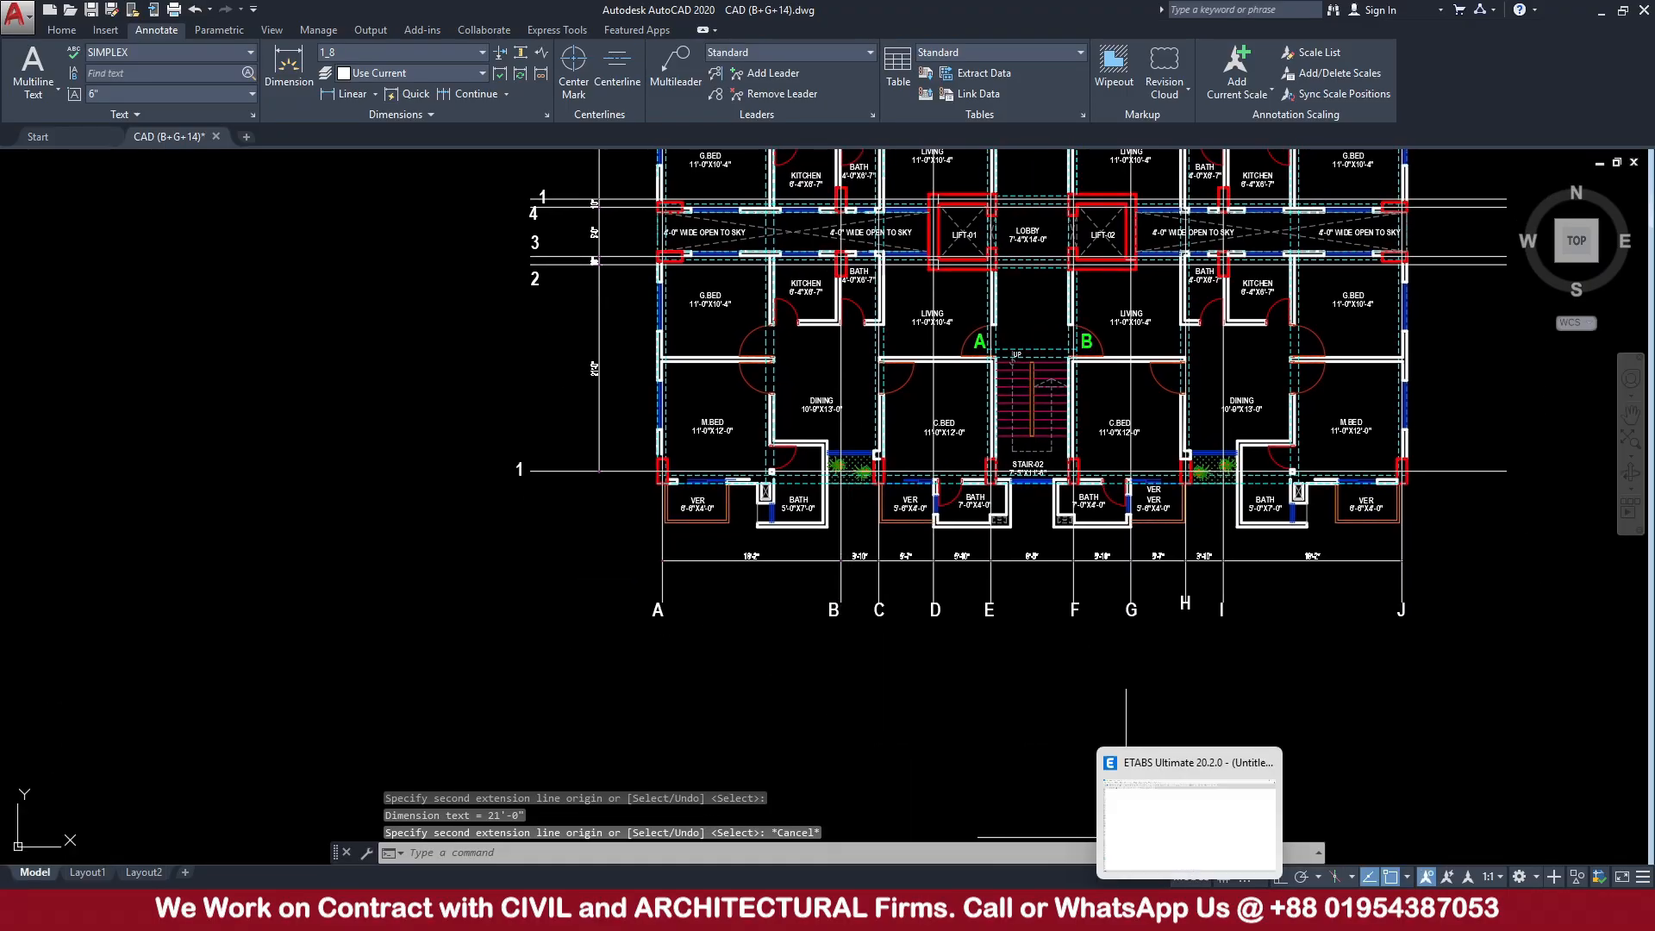
{"action": "left_click", "coordinate": [1111, 814]}
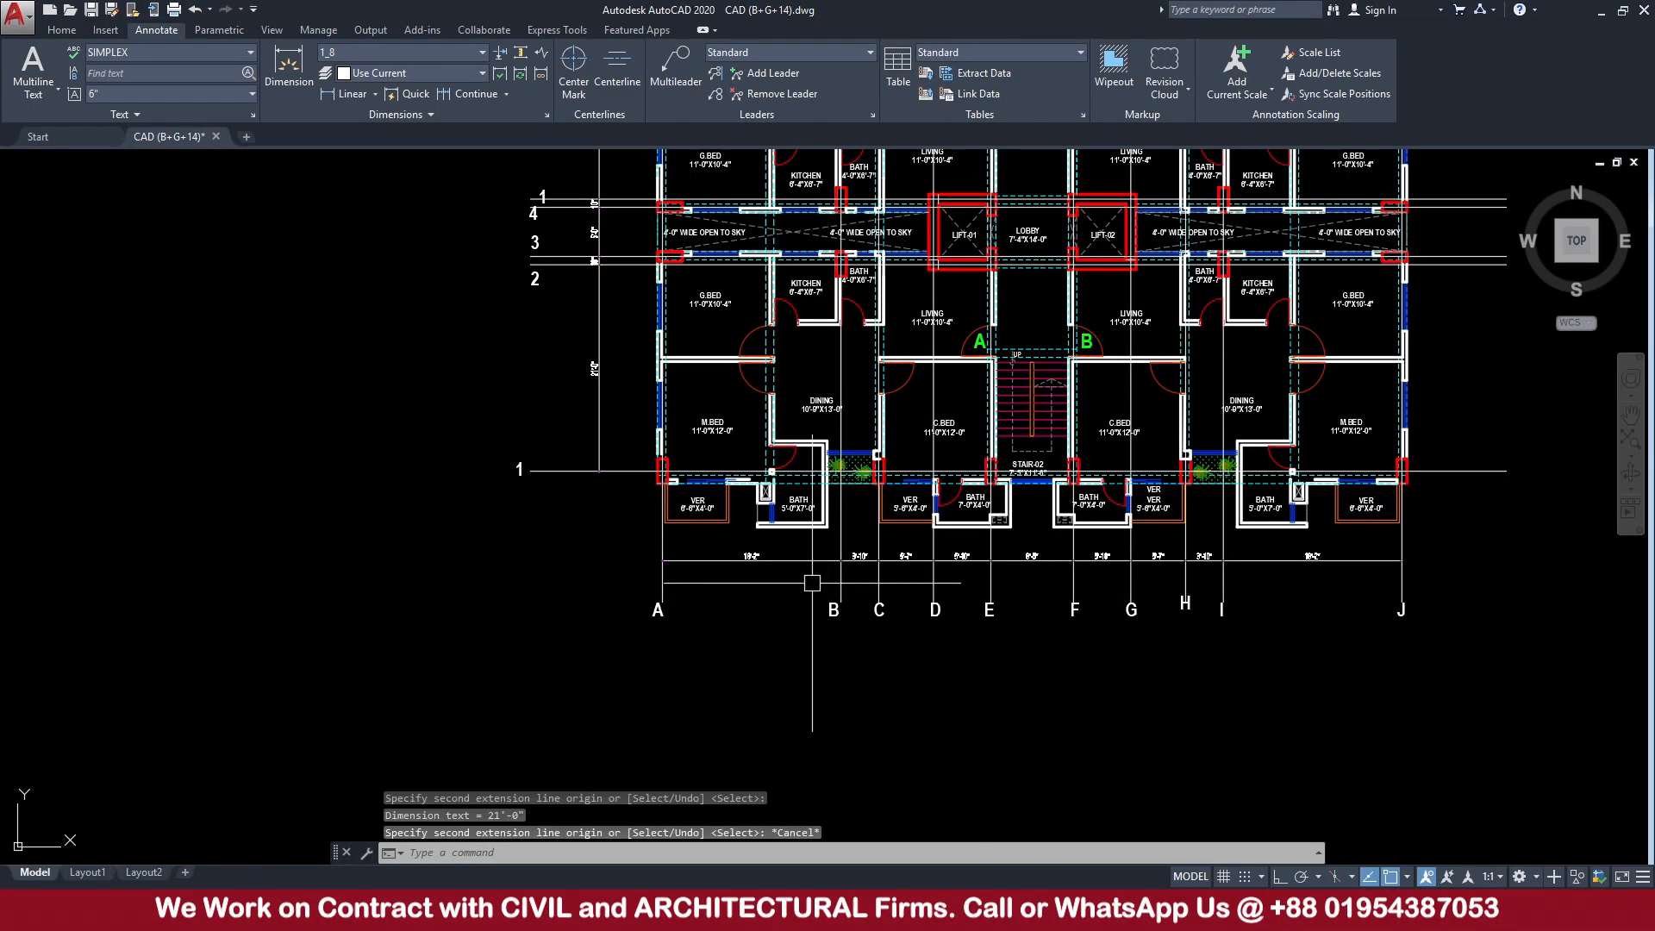
{"action": "scroll", "coordinate": [971, 608], "scroll_direction": "up", "scroll_amount": 5}
{"action": "middle_click_drag", "start_coordinate": [970, 608], "coordinate": [681, 607]}
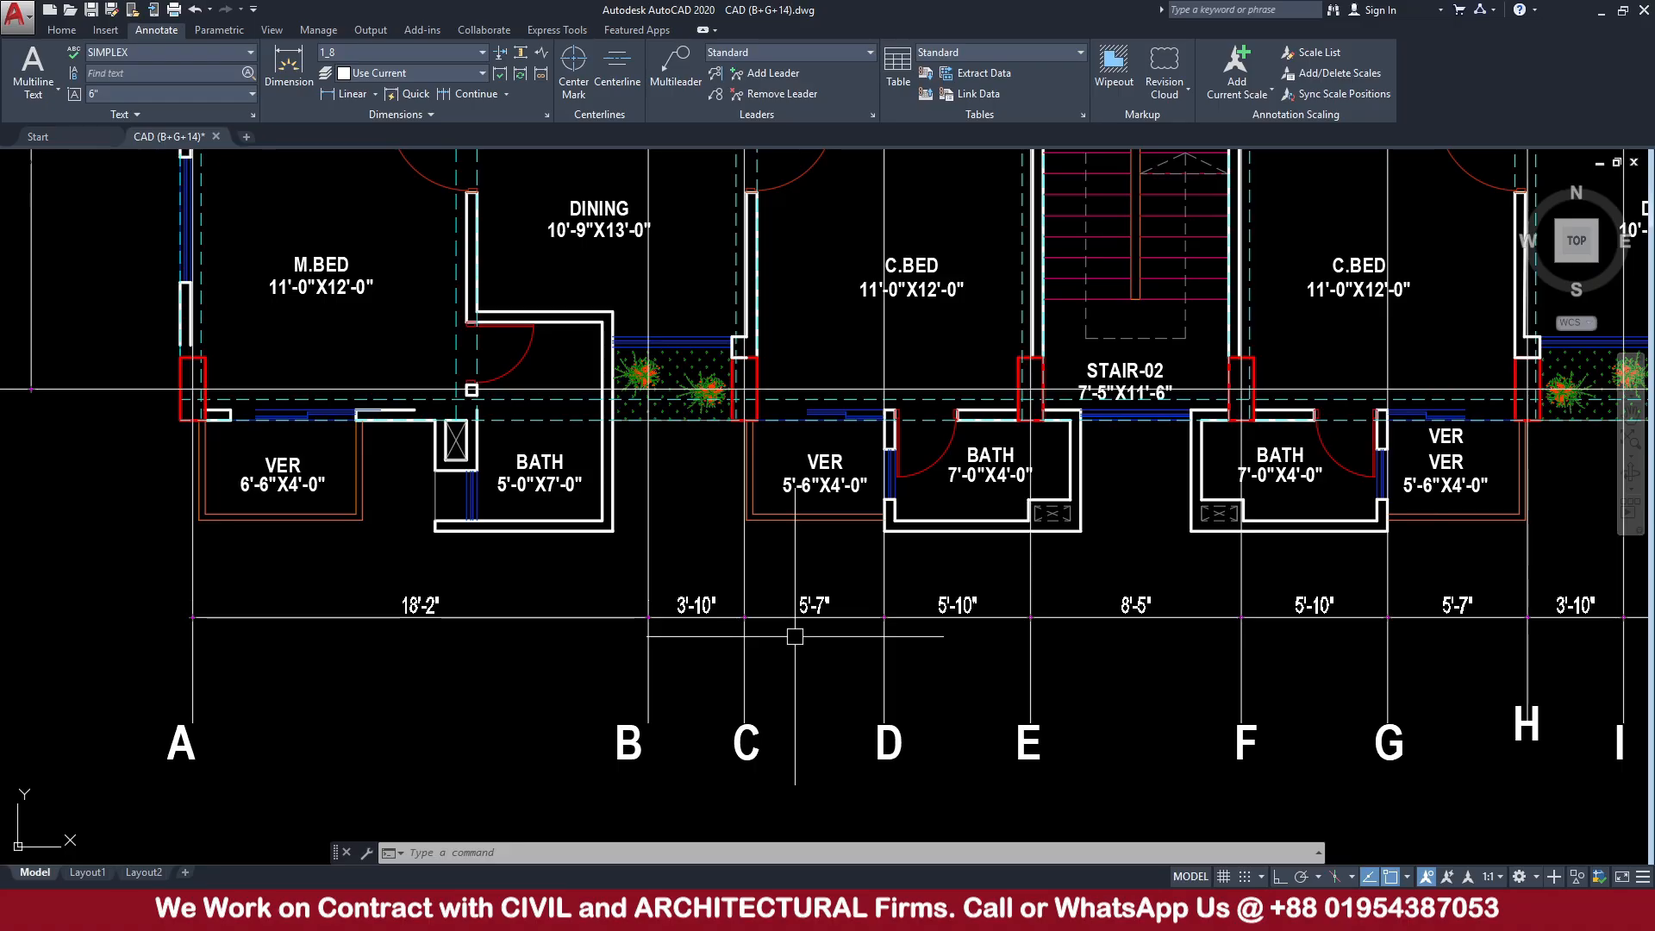
{"action": "middle_click_drag", "start_coordinate": [846, 635], "coordinate": [740, 625]}
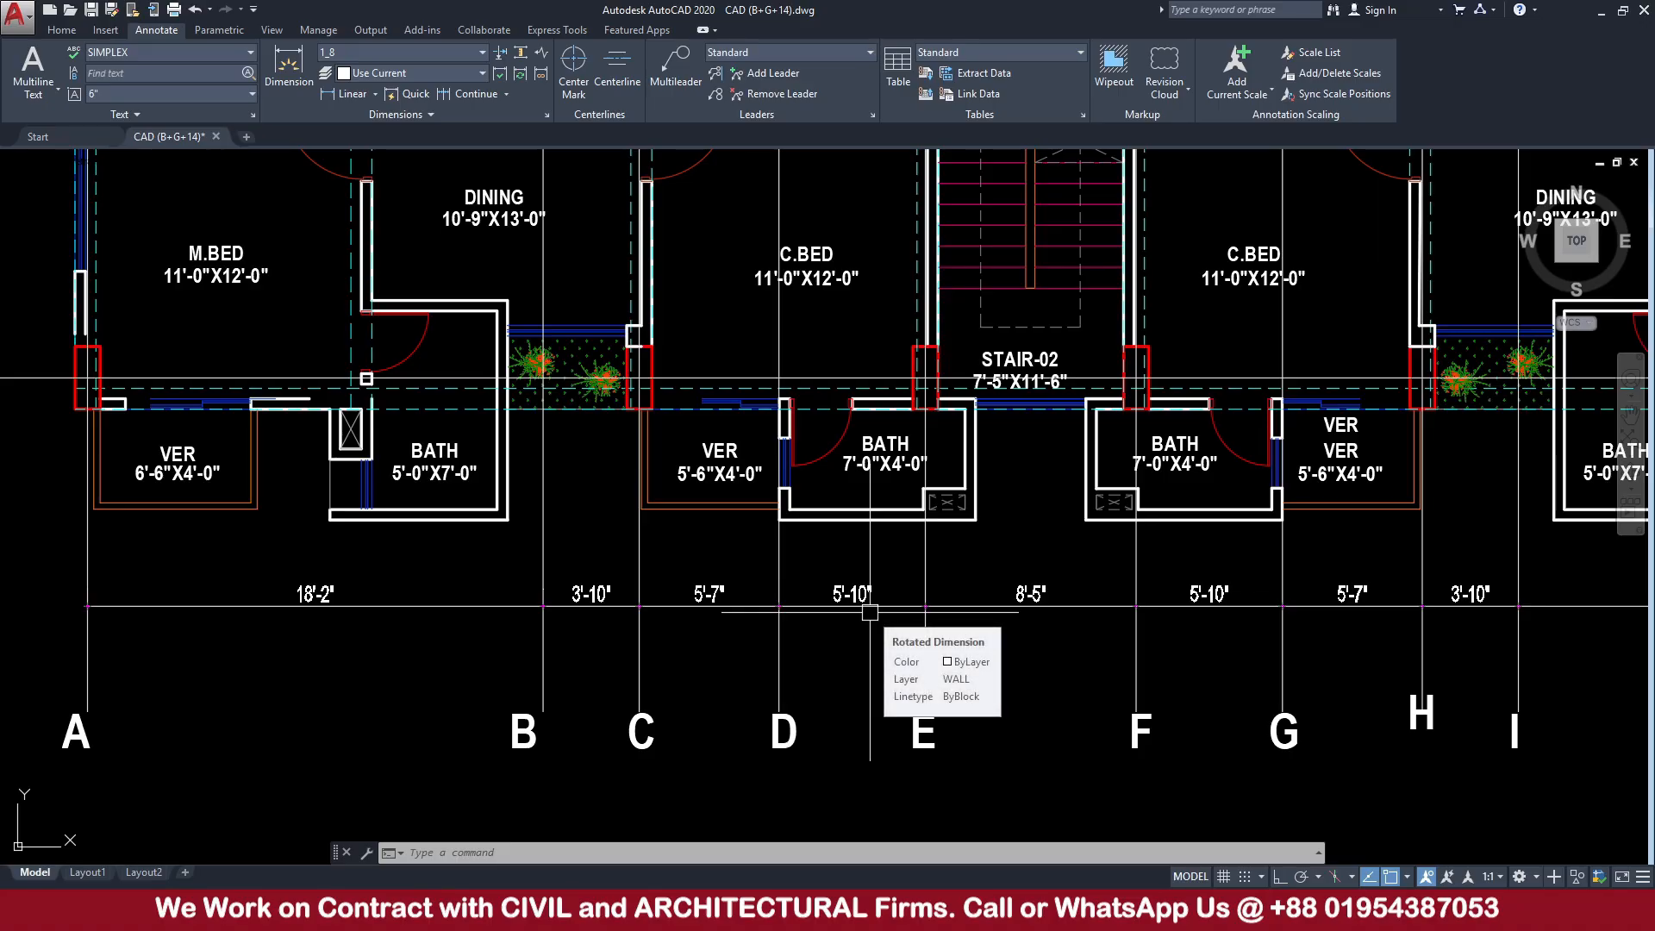
{"action": "scroll", "coordinate": [870, 612], "scroll_direction": "down", "scroll_amount": 2}
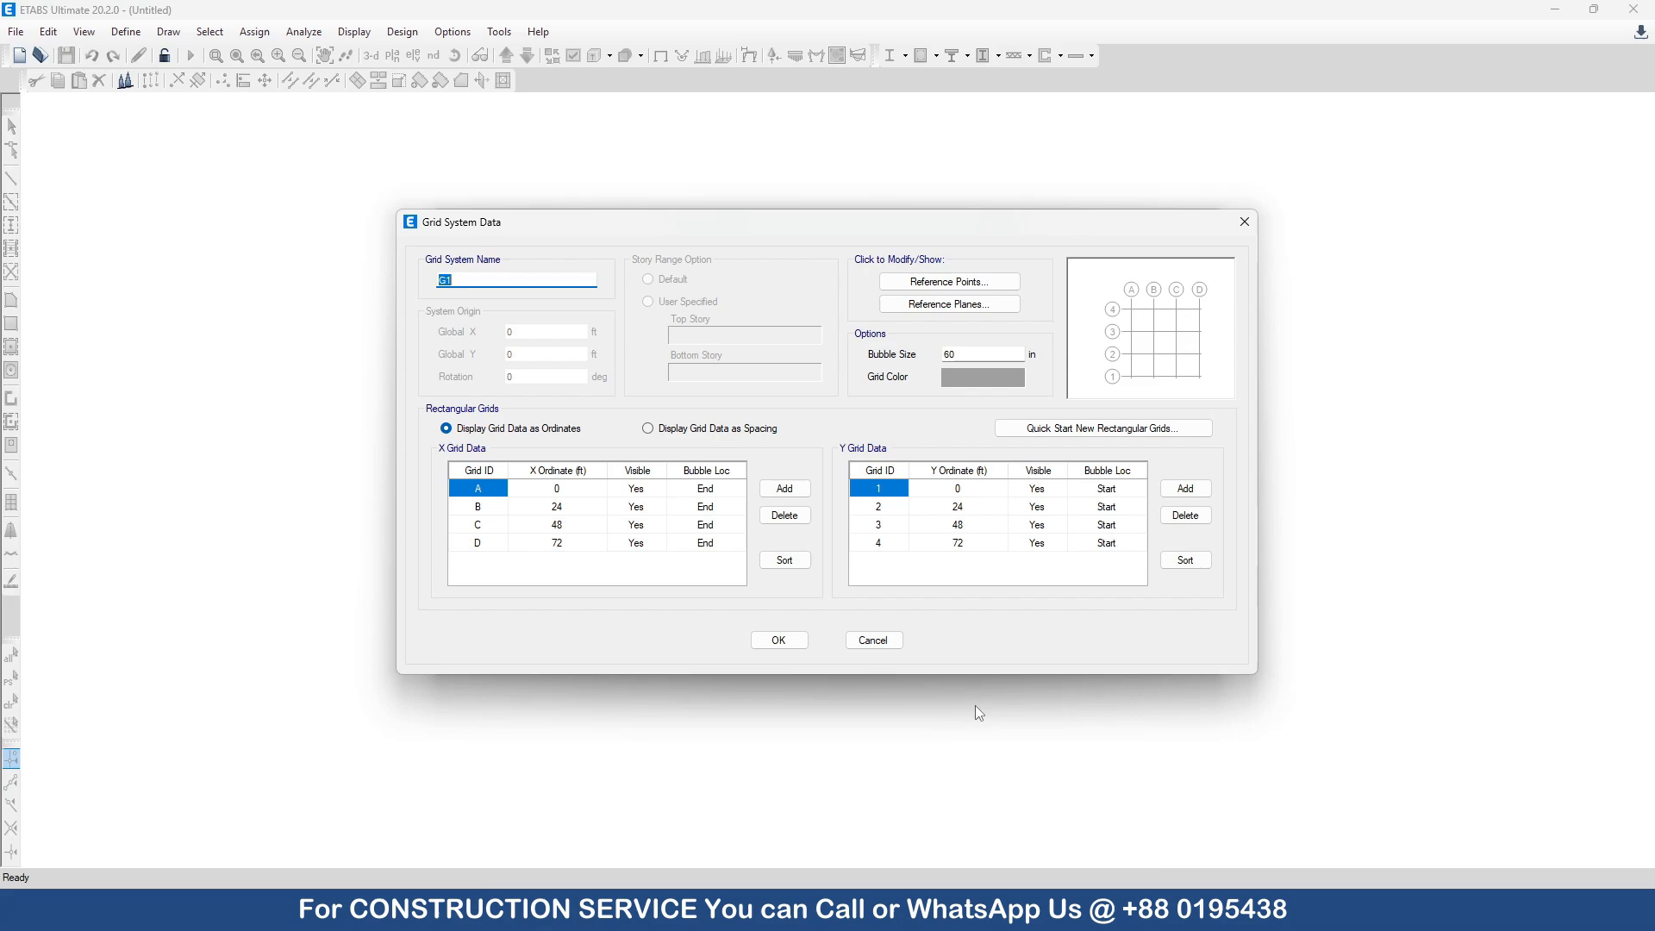
{"action": "left_click", "coordinate": [718, 430]}
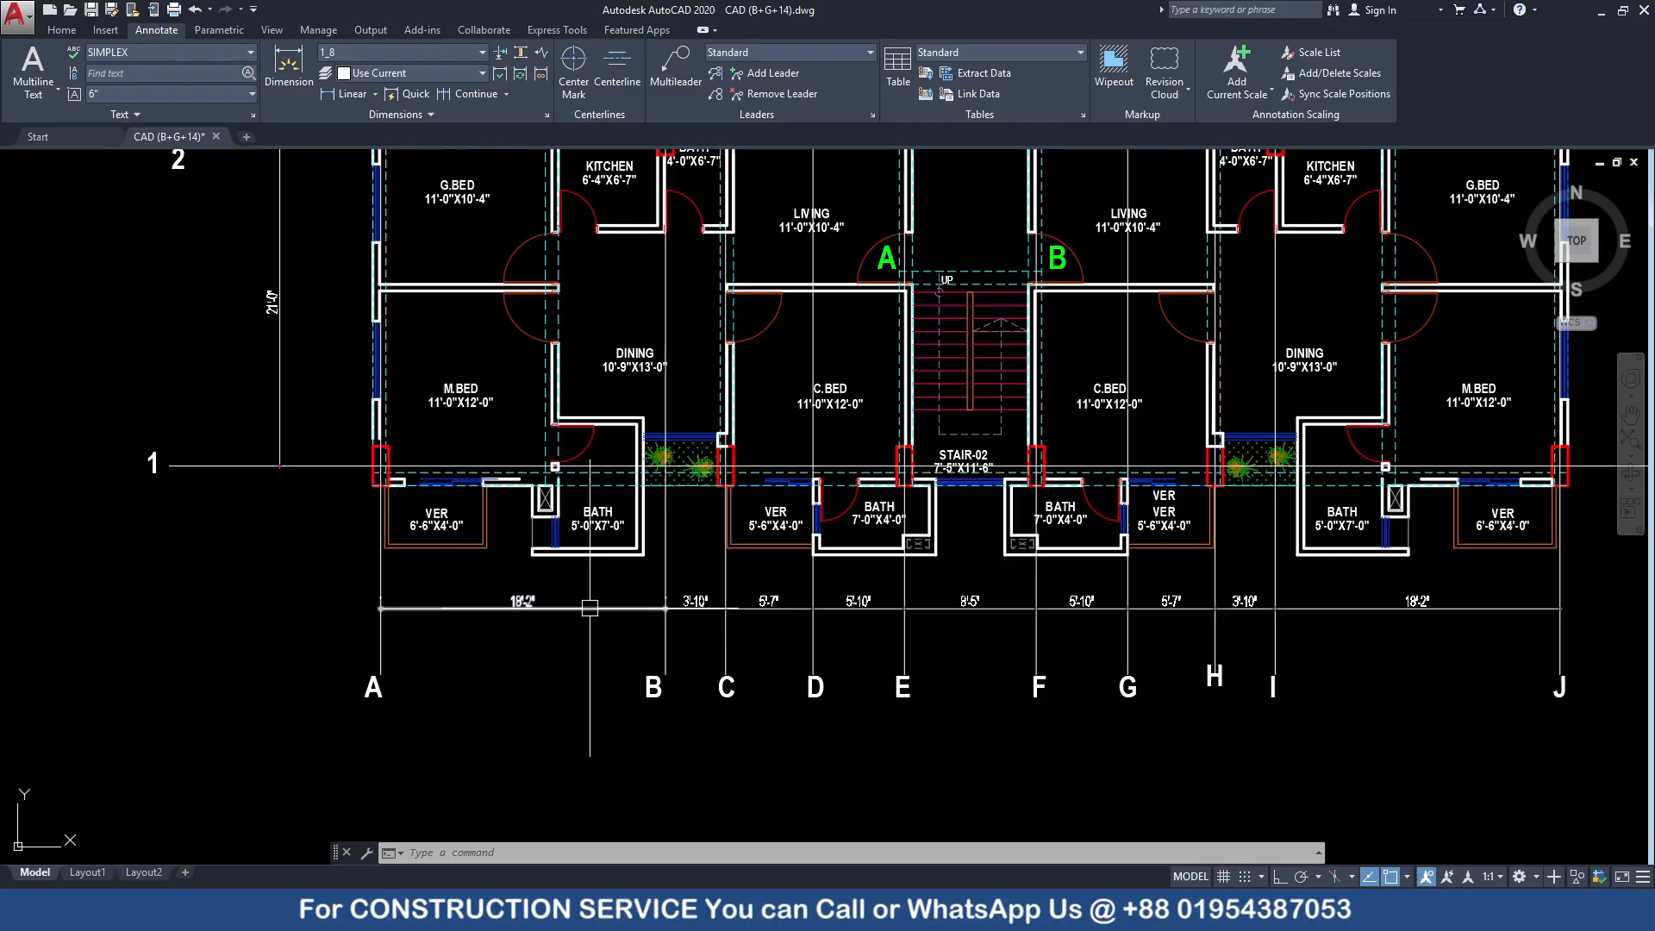
Switch to AutoCAD and review the dimensions below the plan one by one from line A to line H
{"action": "left_click", "coordinate": [590, 608]}
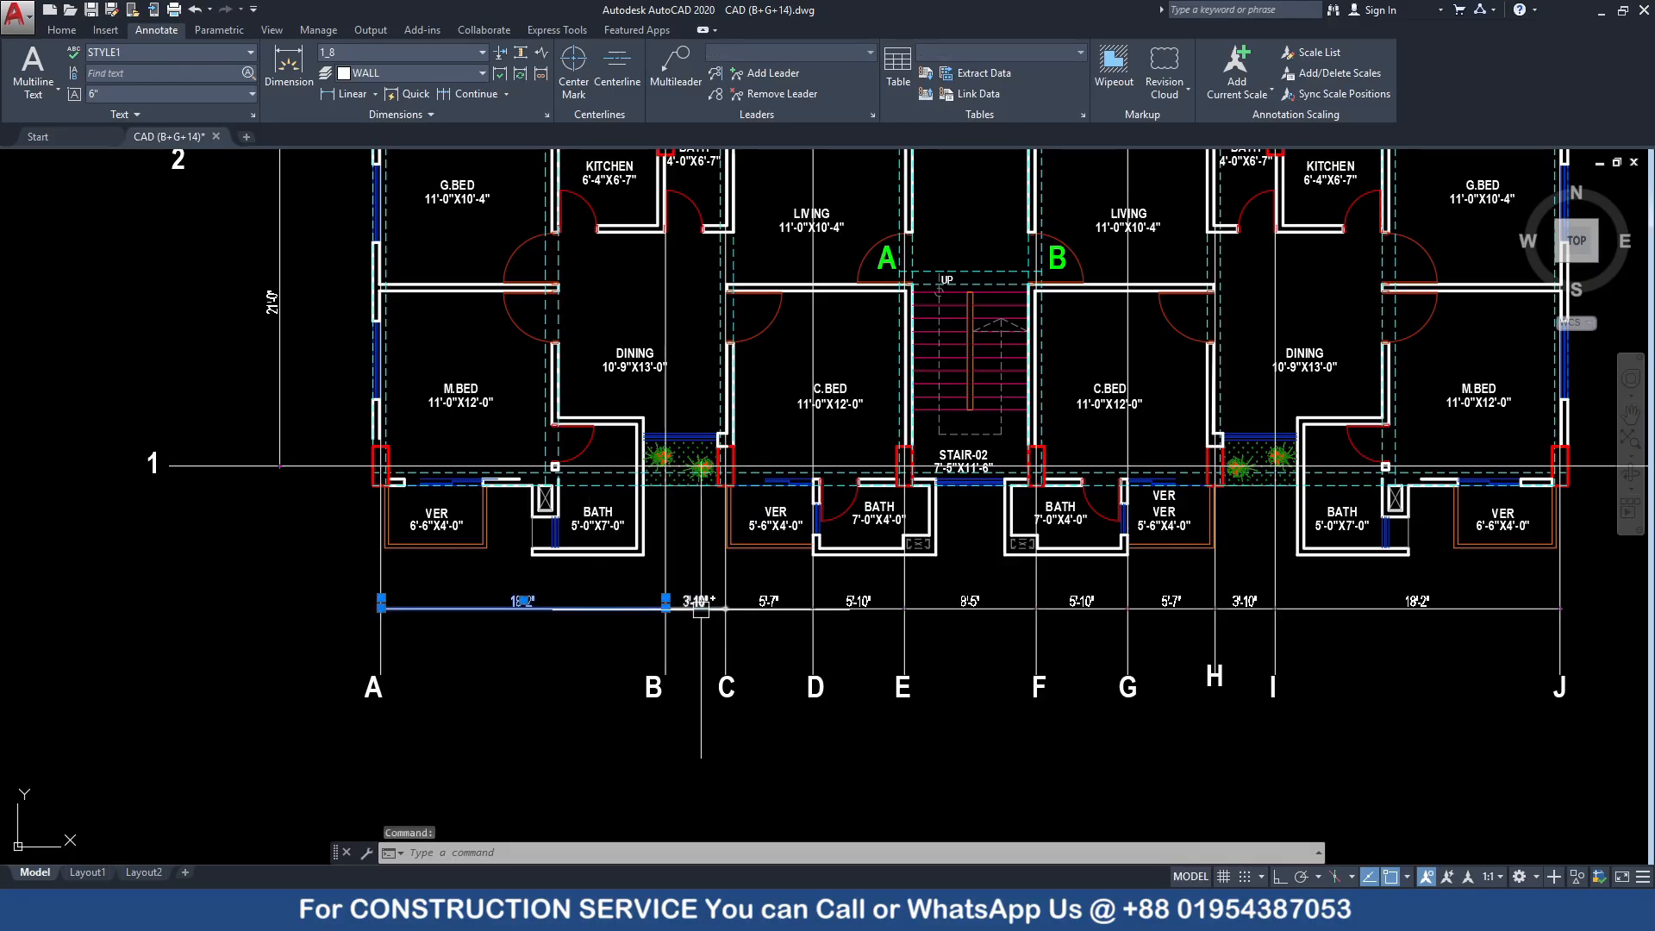
{"action": "left_click", "coordinate": [699, 608]}
{"action": "left_click", "coordinate": [775, 608]}
{"action": "left_click", "coordinate": [862, 607]}
{"action": "left_click", "coordinate": [948, 608]}
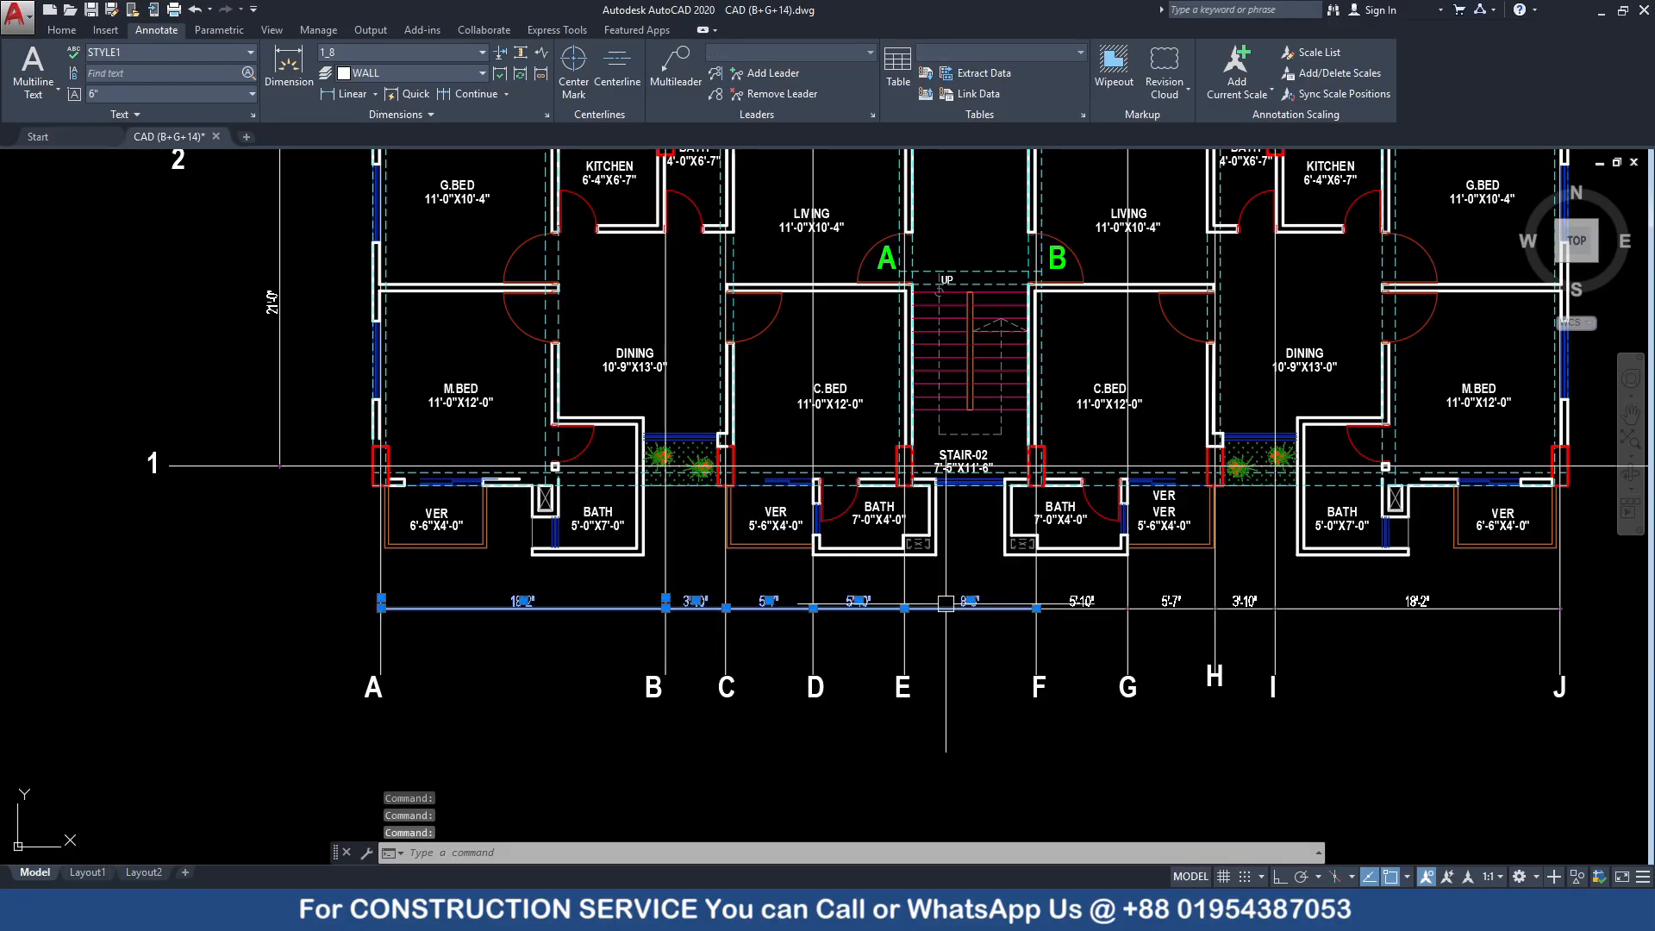
{"action": "left_click", "coordinate": [1082, 606]}
{"action": "left_click", "coordinate": [1172, 605]}
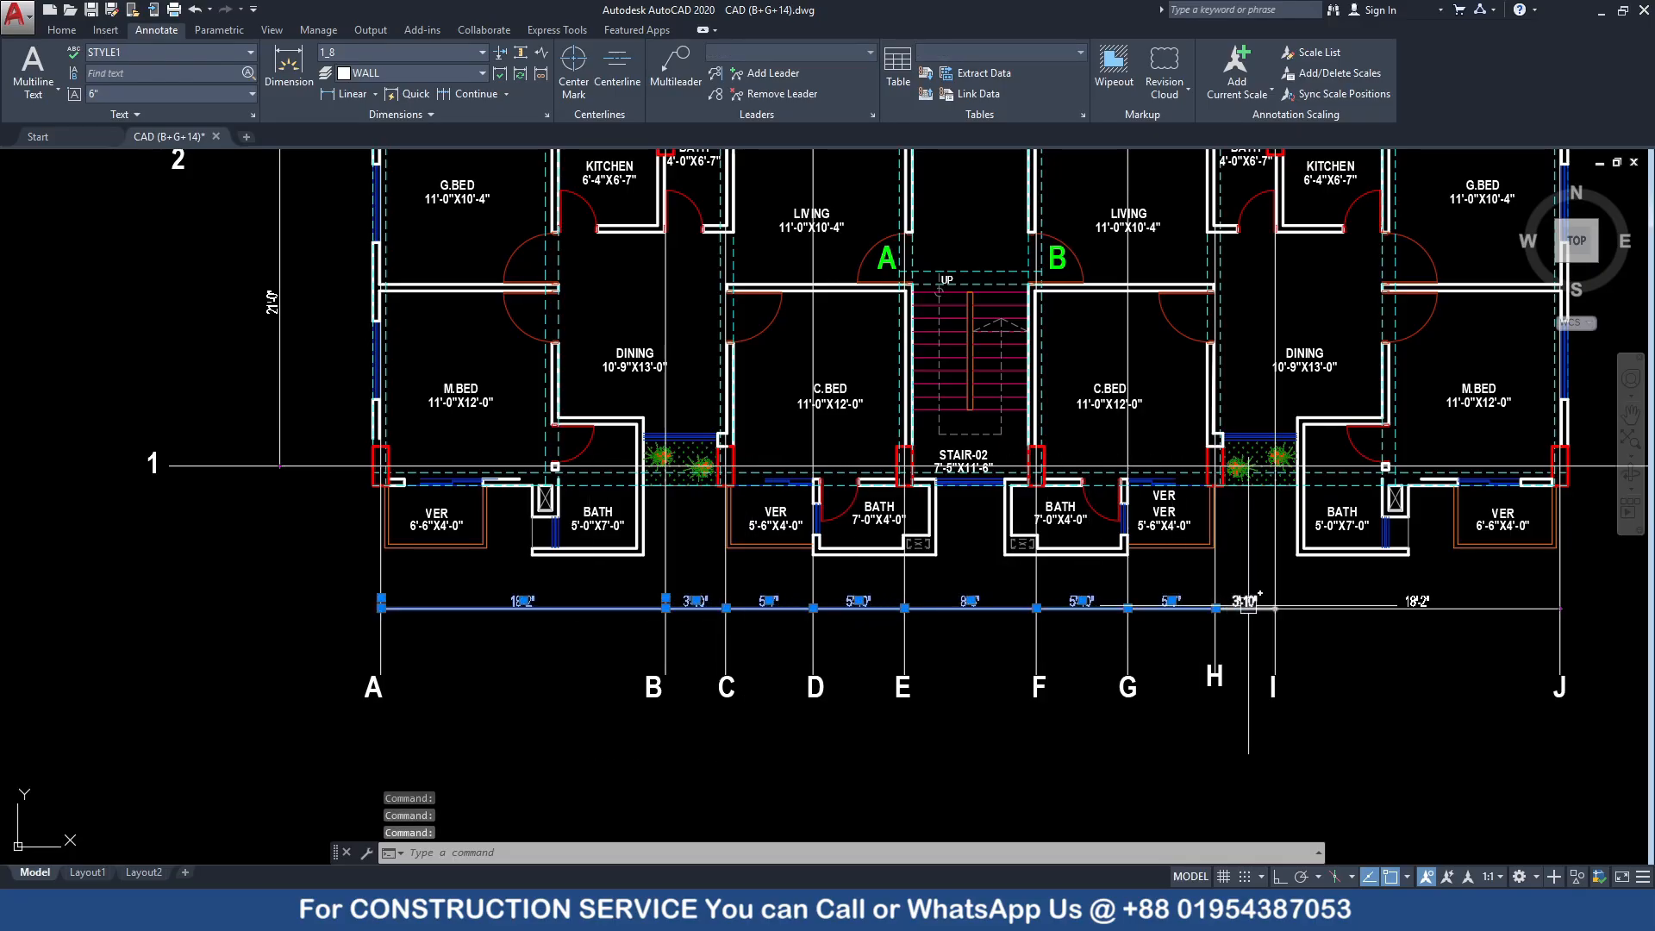
{"action": "key", "text": "Escape"}
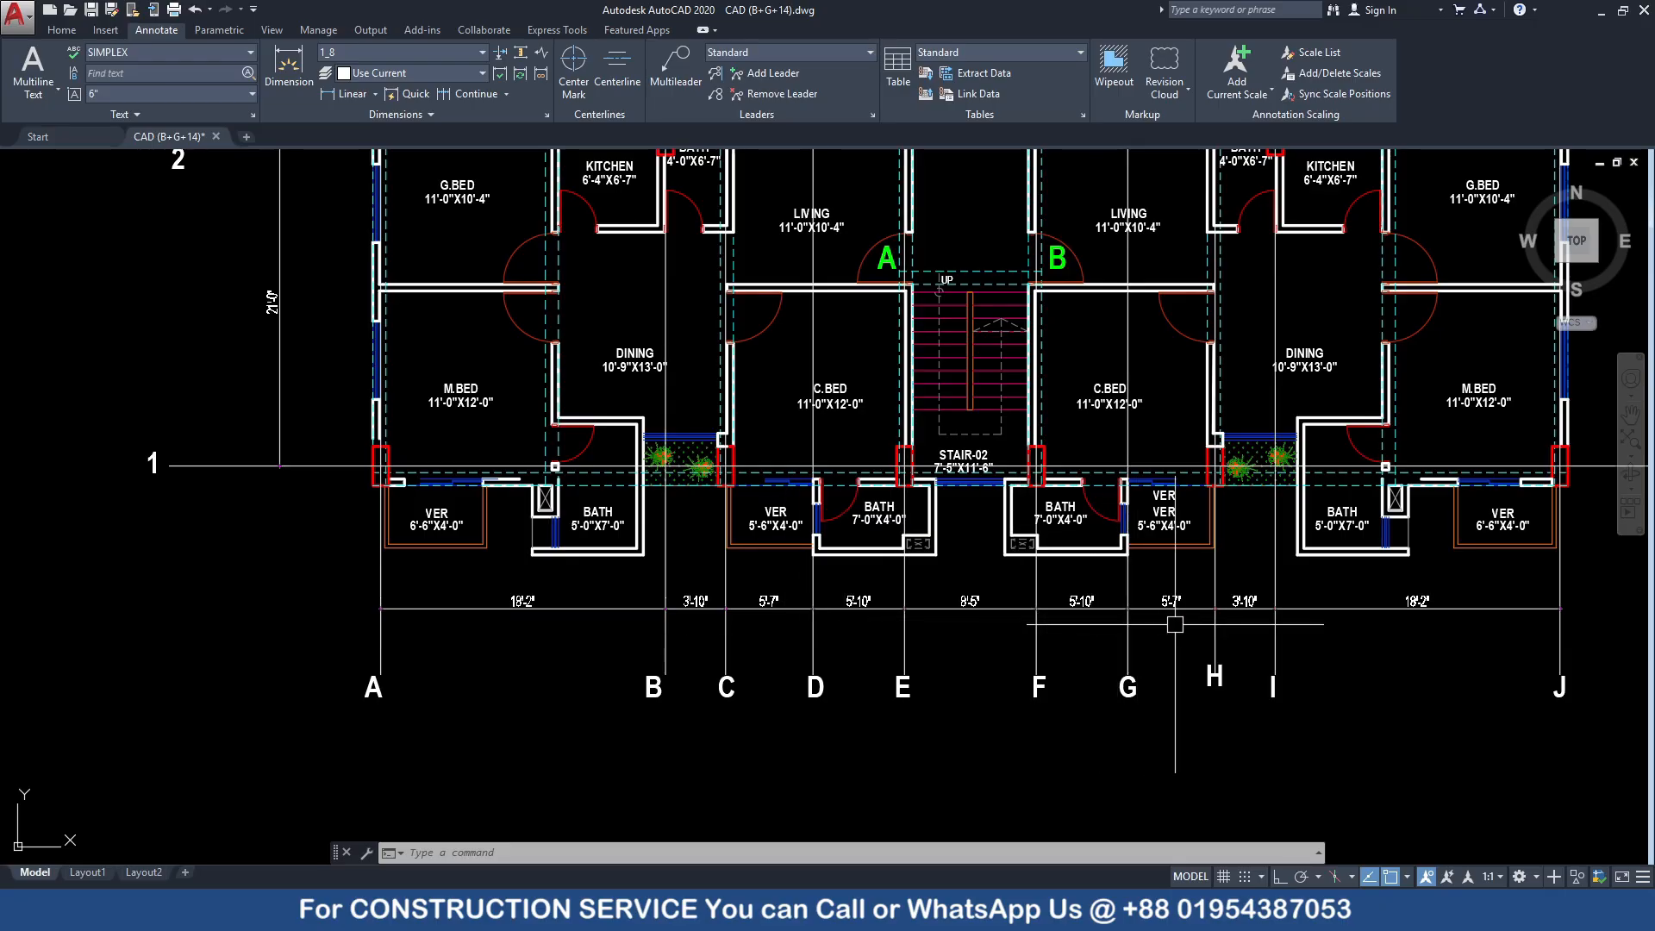
Examine the vertical dimension chain between the horizontal construction lines beside the plan
{"action": "scroll", "coordinate": [830, 669], "scroll_direction": "down", "scroll_amount": 2}
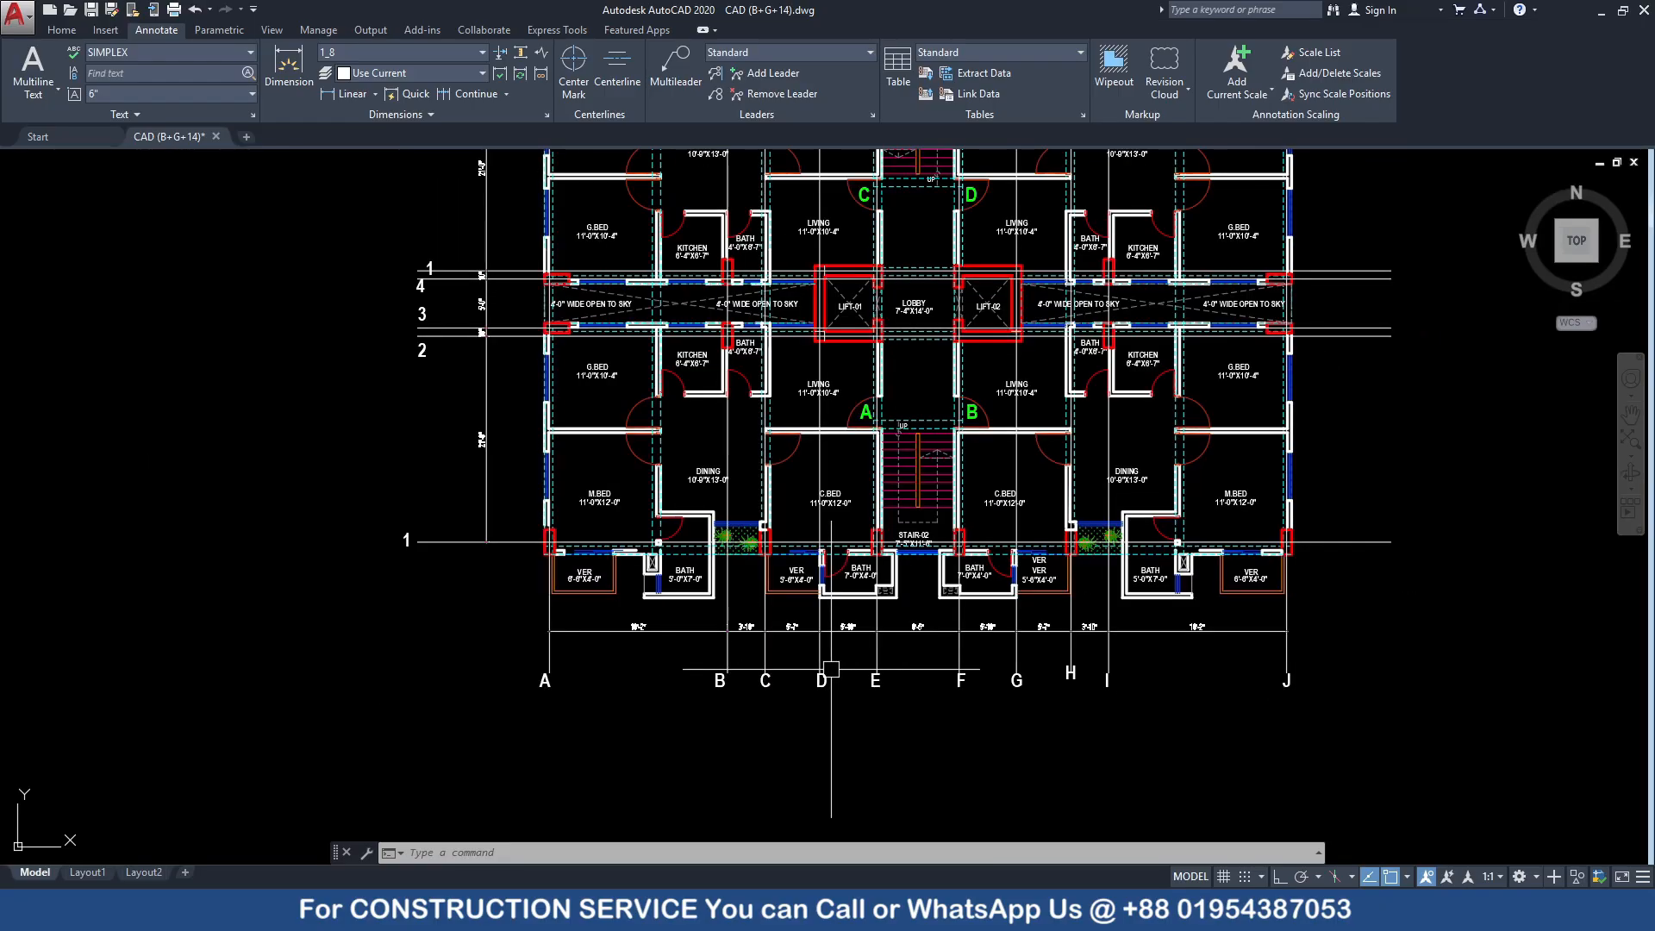
{"action": "scroll", "coordinate": [321, 424], "scroll_direction": "up", "scroll_amount": 2}
{"action": "scroll", "coordinate": [702, 591], "scroll_direction": "up", "scroll_amount": 4}
{"action": "scroll", "coordinate": [691, 396], "scroll_direction": "down", "scroll_amount": 4}
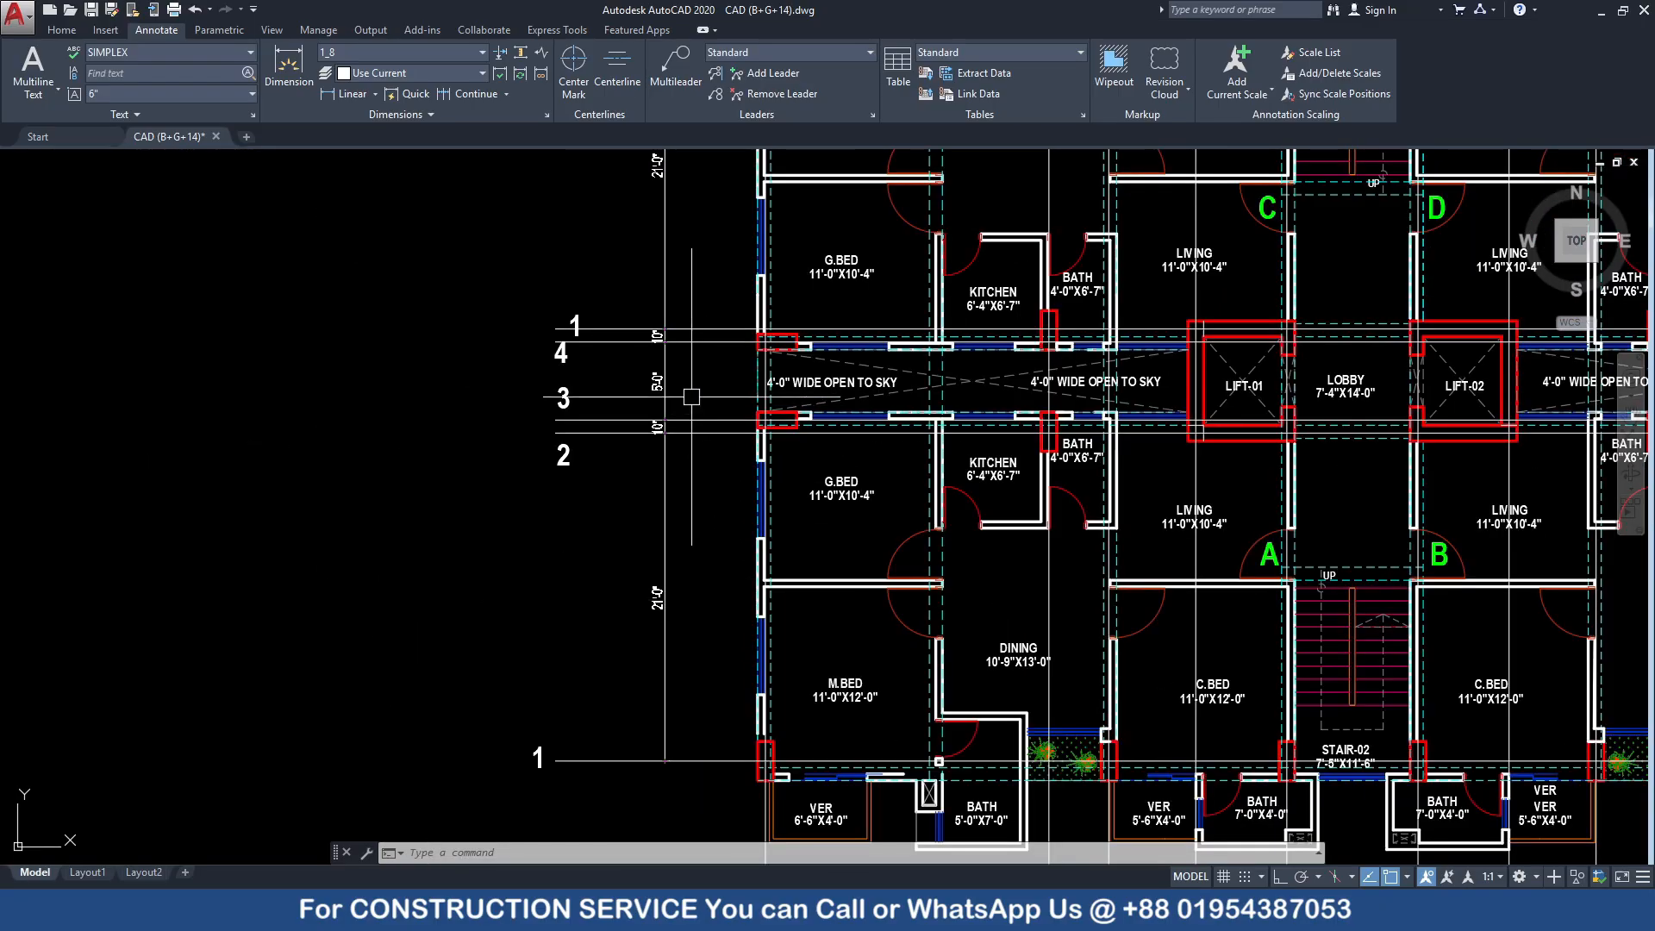
{"action": "scroll", "coordinate": [691, 396], "scroll_direction": "up", "scroll_amount": 2}
{"action": "scroll", "coordinate": [676, 517], "scroll_direction": "down", "scroll_amount": 3}
{"action": "scroll", "coordinate": [679, 519], "scroll_direction": "up", "scroll_amount": 2}
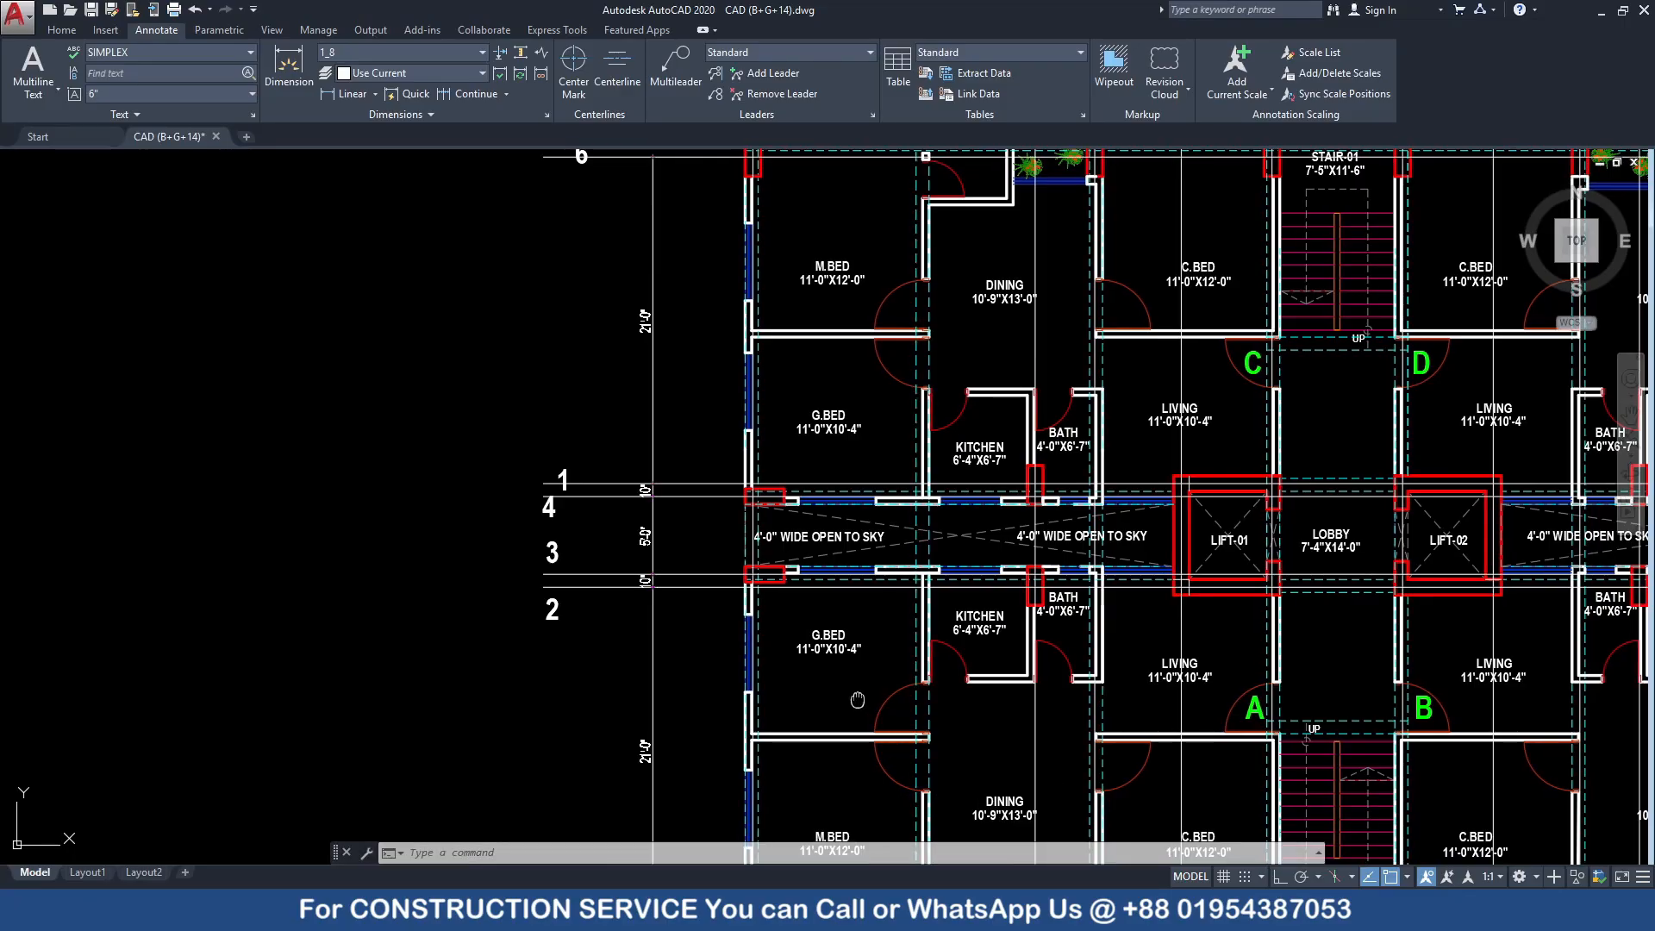
{"action": "scroll", "coordinate": [770, 504], "scroll_direction": "up", "scroll_amount": 3}
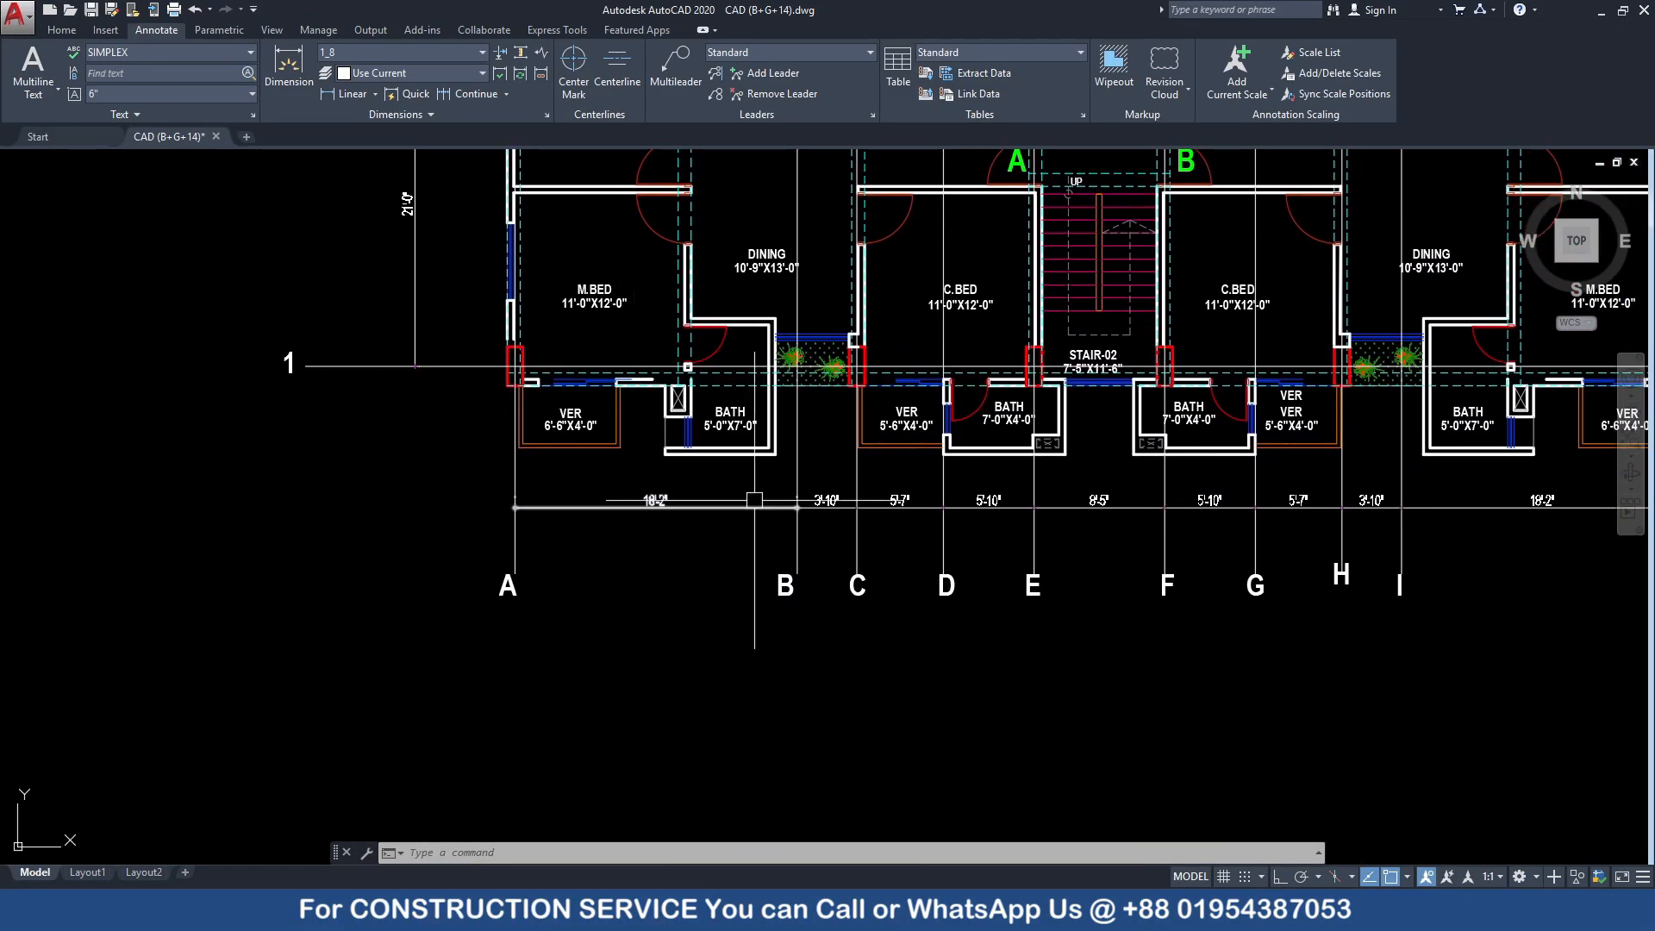
Switch to ETABS and add X grid lines E through J to match the vertical lines in the AutoCAD plan
{"action": "left_click", "coordinate": [1602, 10]}
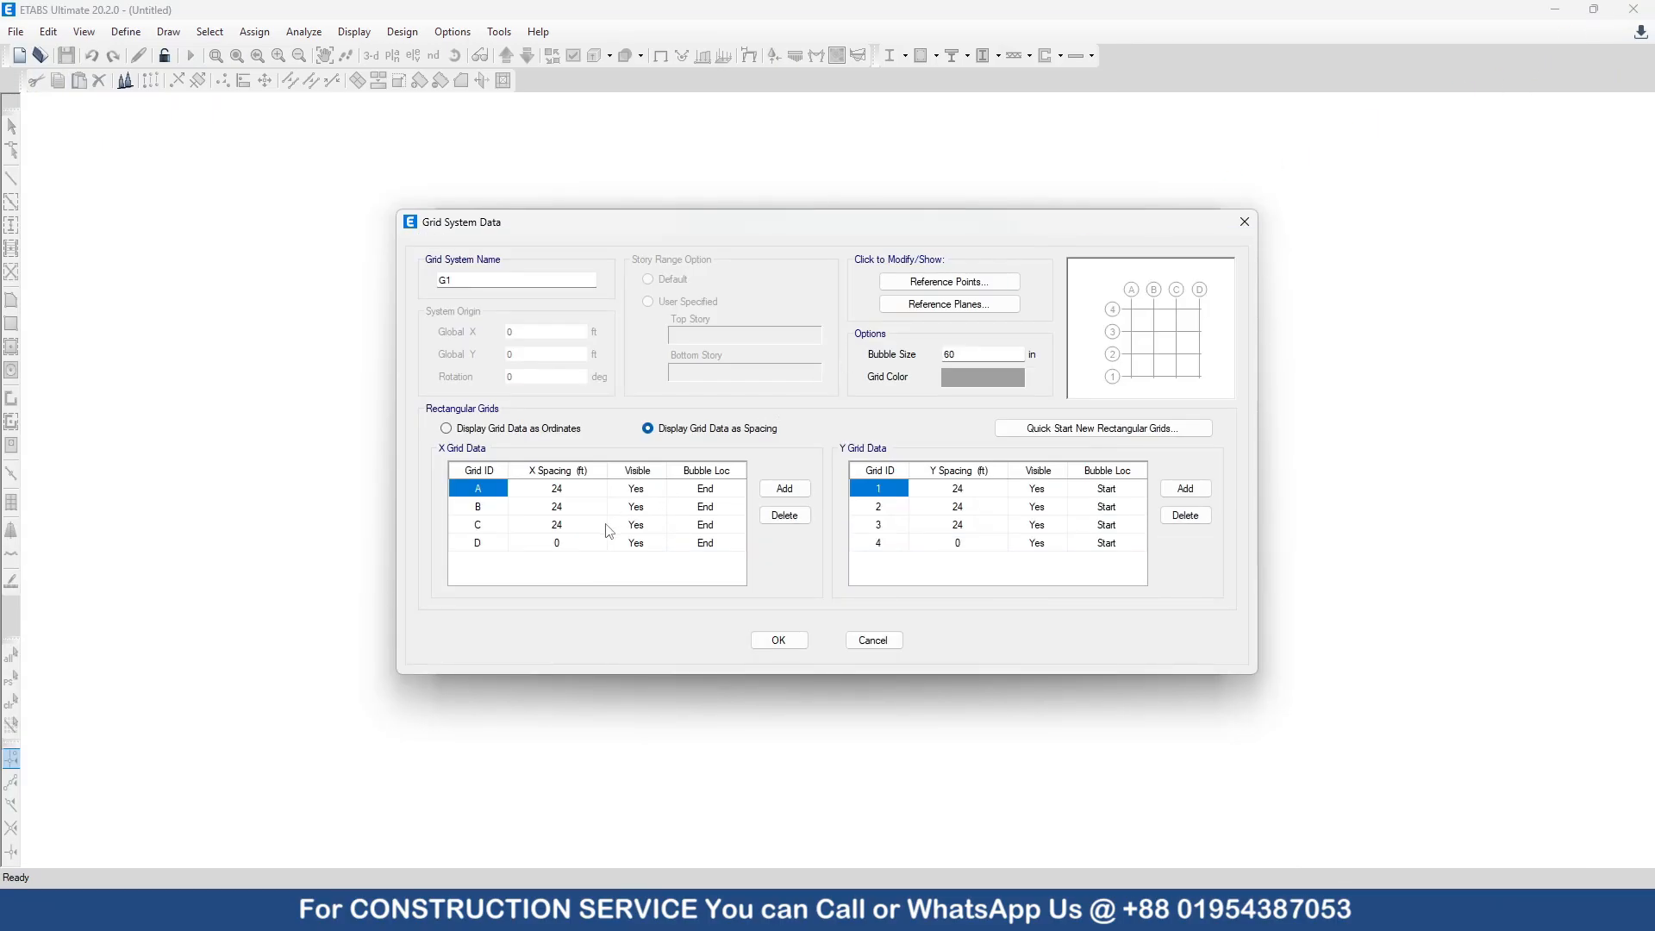
{"action": "left_click", "coordinate": [492, 545]}
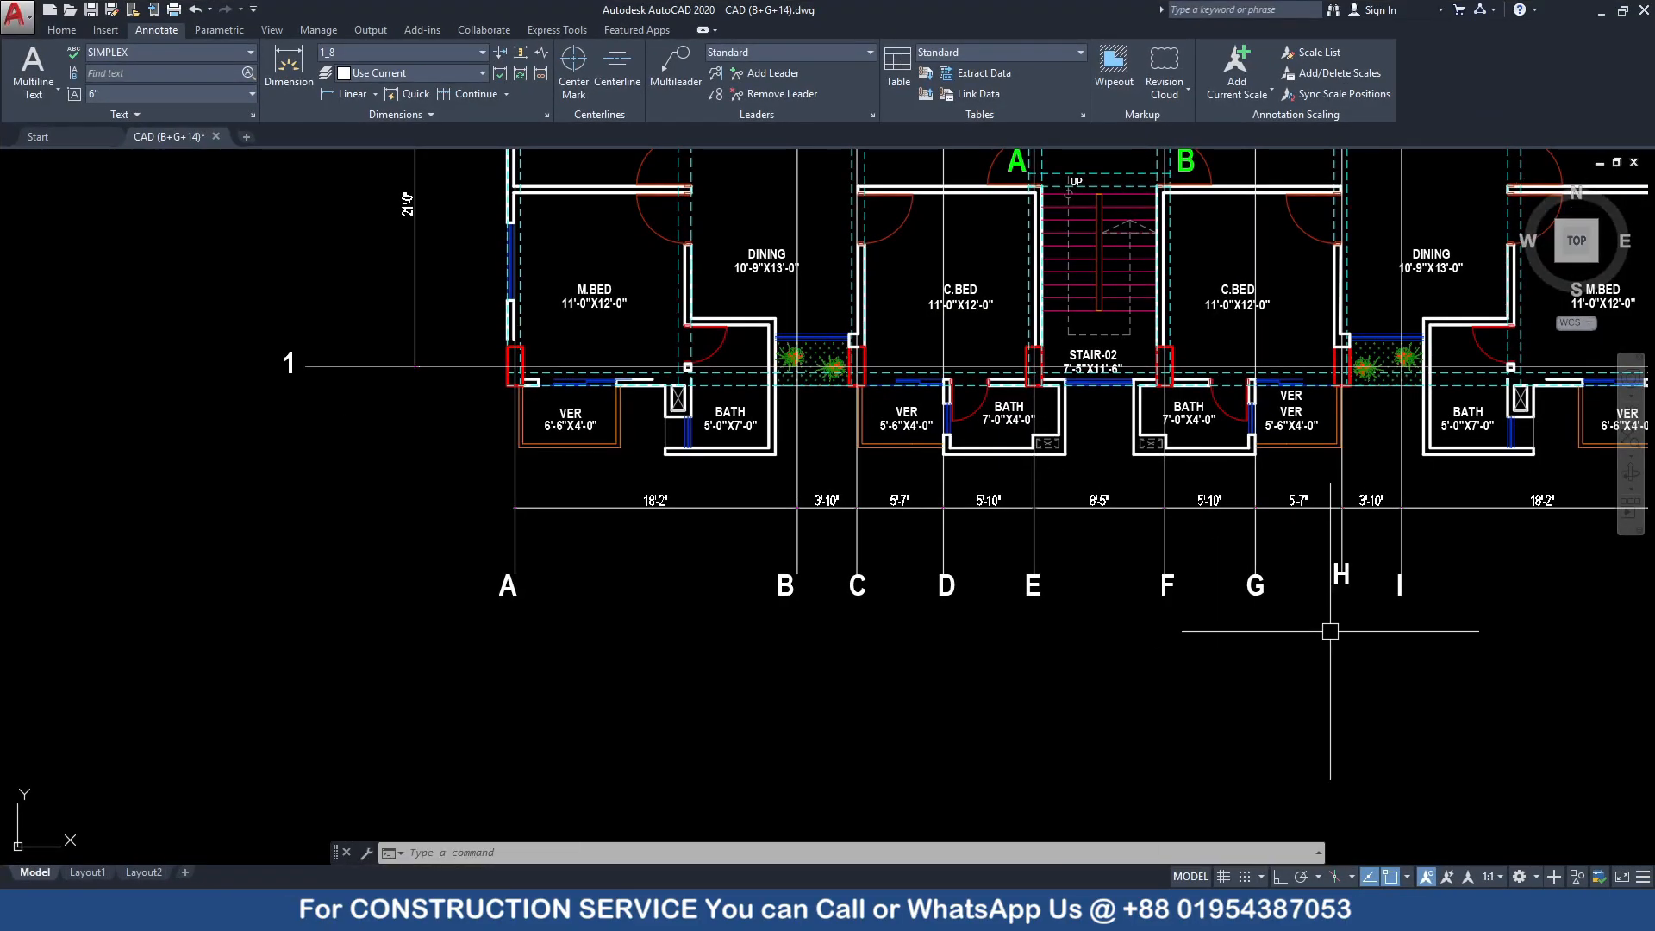
{"action": "scroll", "coordinate": [1122, 628], "scroll_direction": "up", "scroll_amount": 1}
{"action": "middle_click_drag", "start_coordinate": [1404, 686], "coordinate": [1224, 712]}
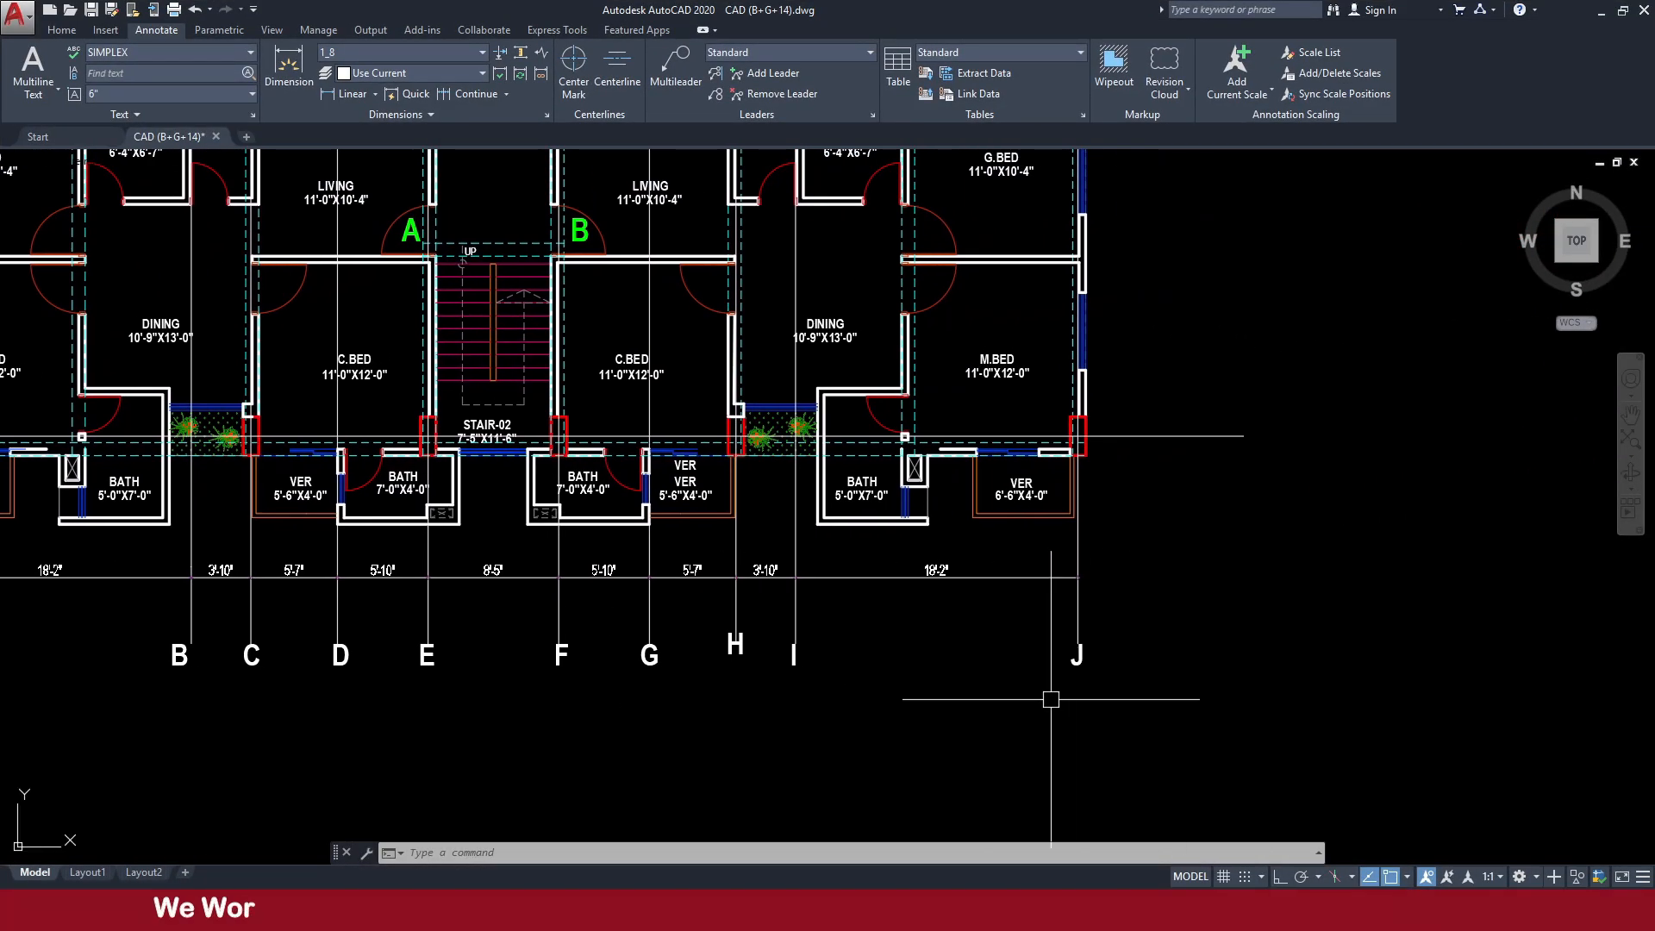
{"action": "scroll", "coordinate": [1156, 694], "scroll_direction": "down", "scroll_amount": 4}
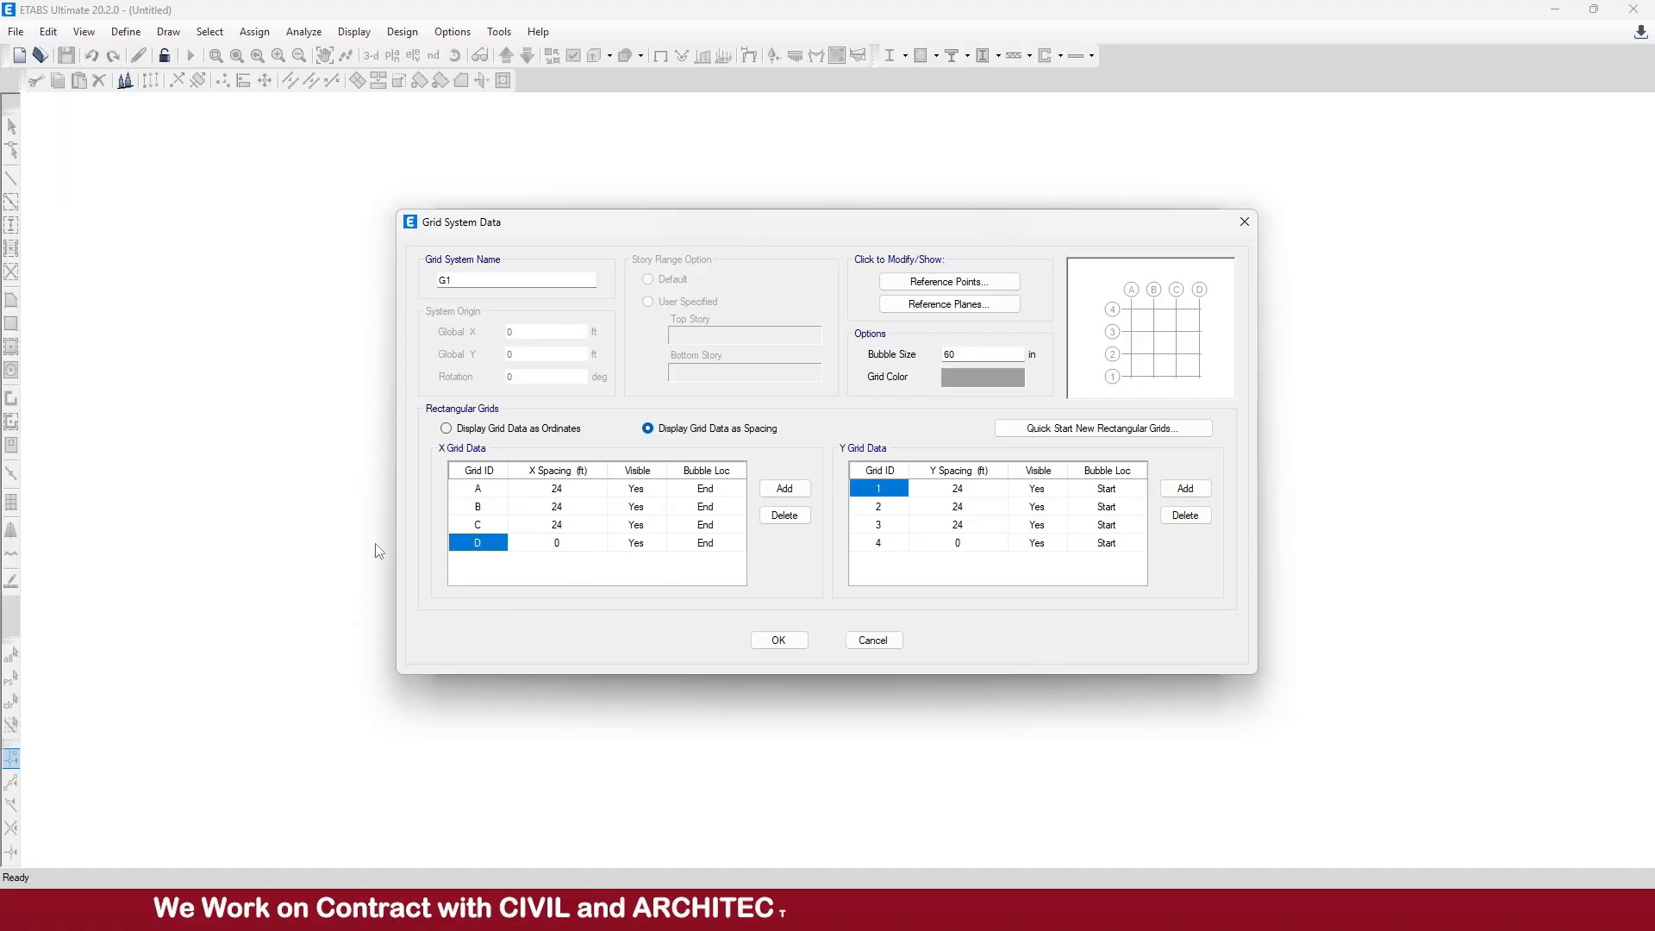
{"action": "left_click", "coordinate": [774, 490]}
{"action": "left_click", "coordinate": [774, 489]}
{"action": "left_click", "coordinate": [775, 490]}
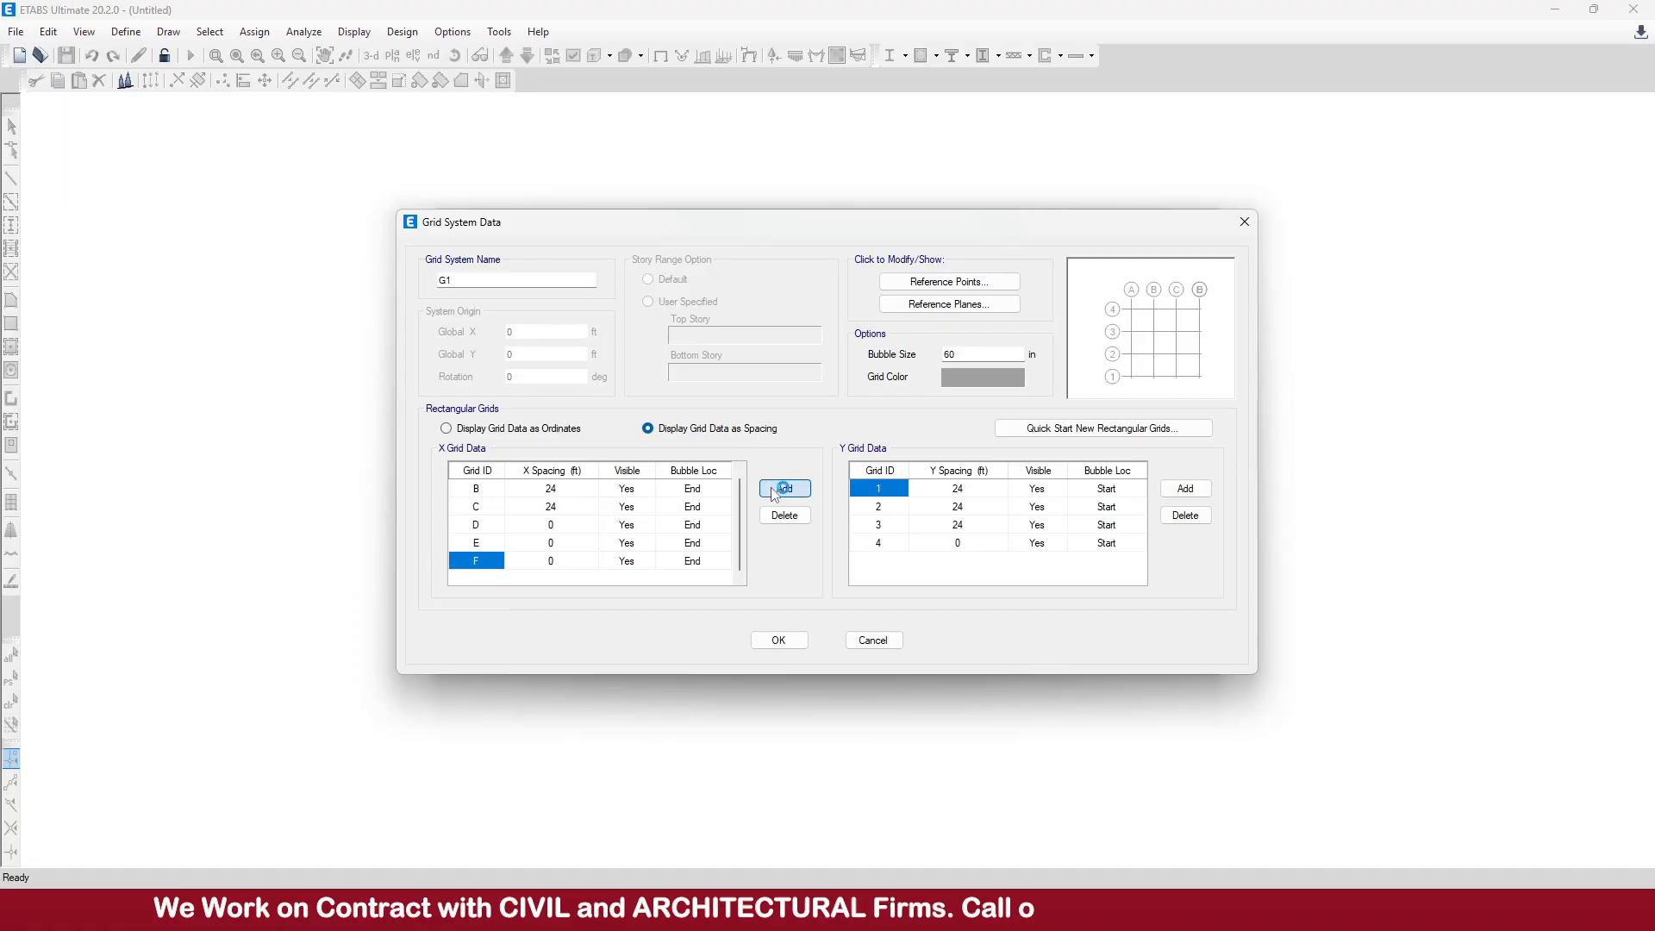
{"action": "left_click", "coordinate": [774, 490]}
{"action": "left_click", "coordinate": [775, 489]}
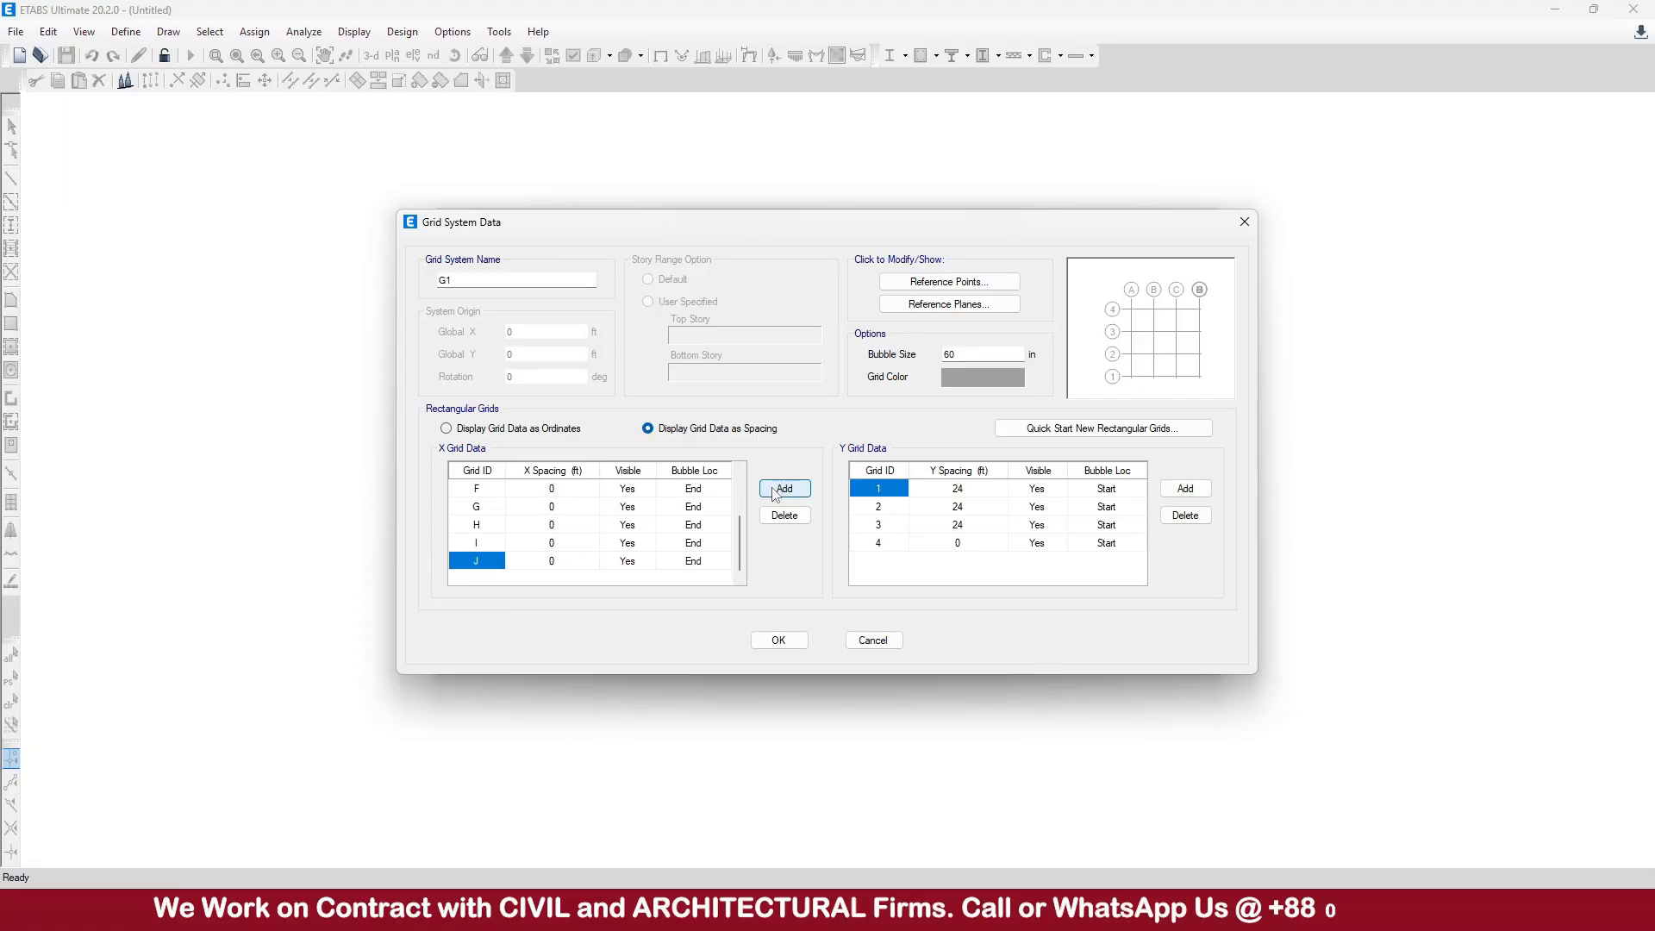
Add Y grid lines 5 and 6 to match the horizontal construction lines of the plan
{"action": "left_click", "coordinate": [775, 490]}
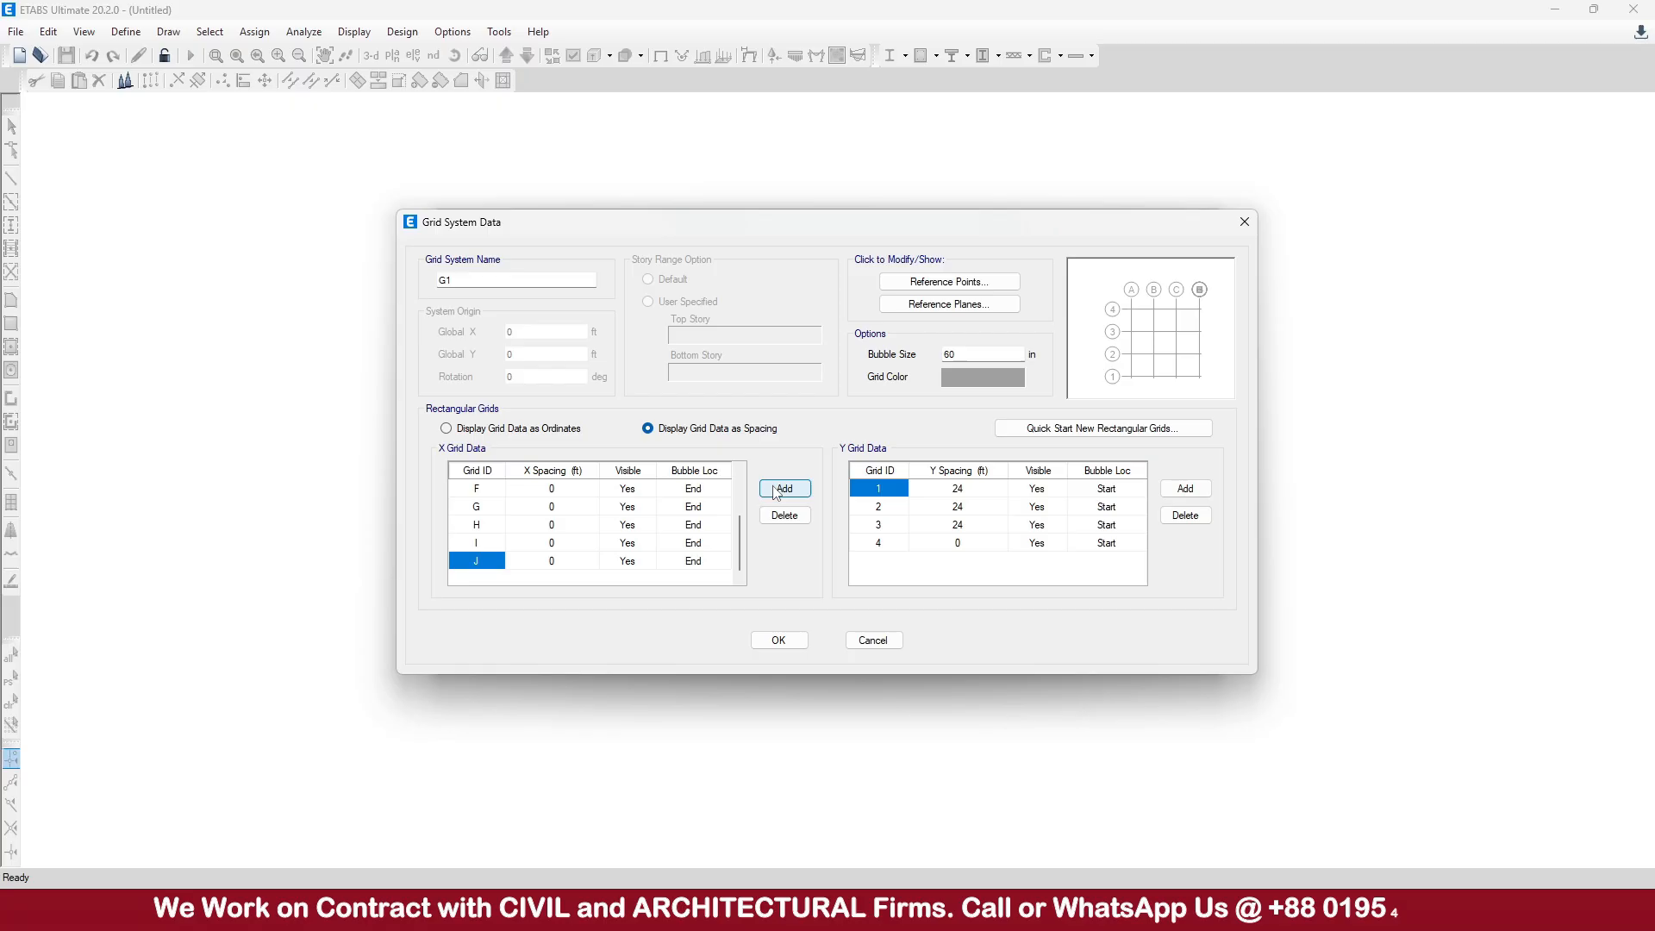
{"action": "left_click", "coordinate": [903, 538]}
{"action": "left_click", "coordinate": [1185, 489]}
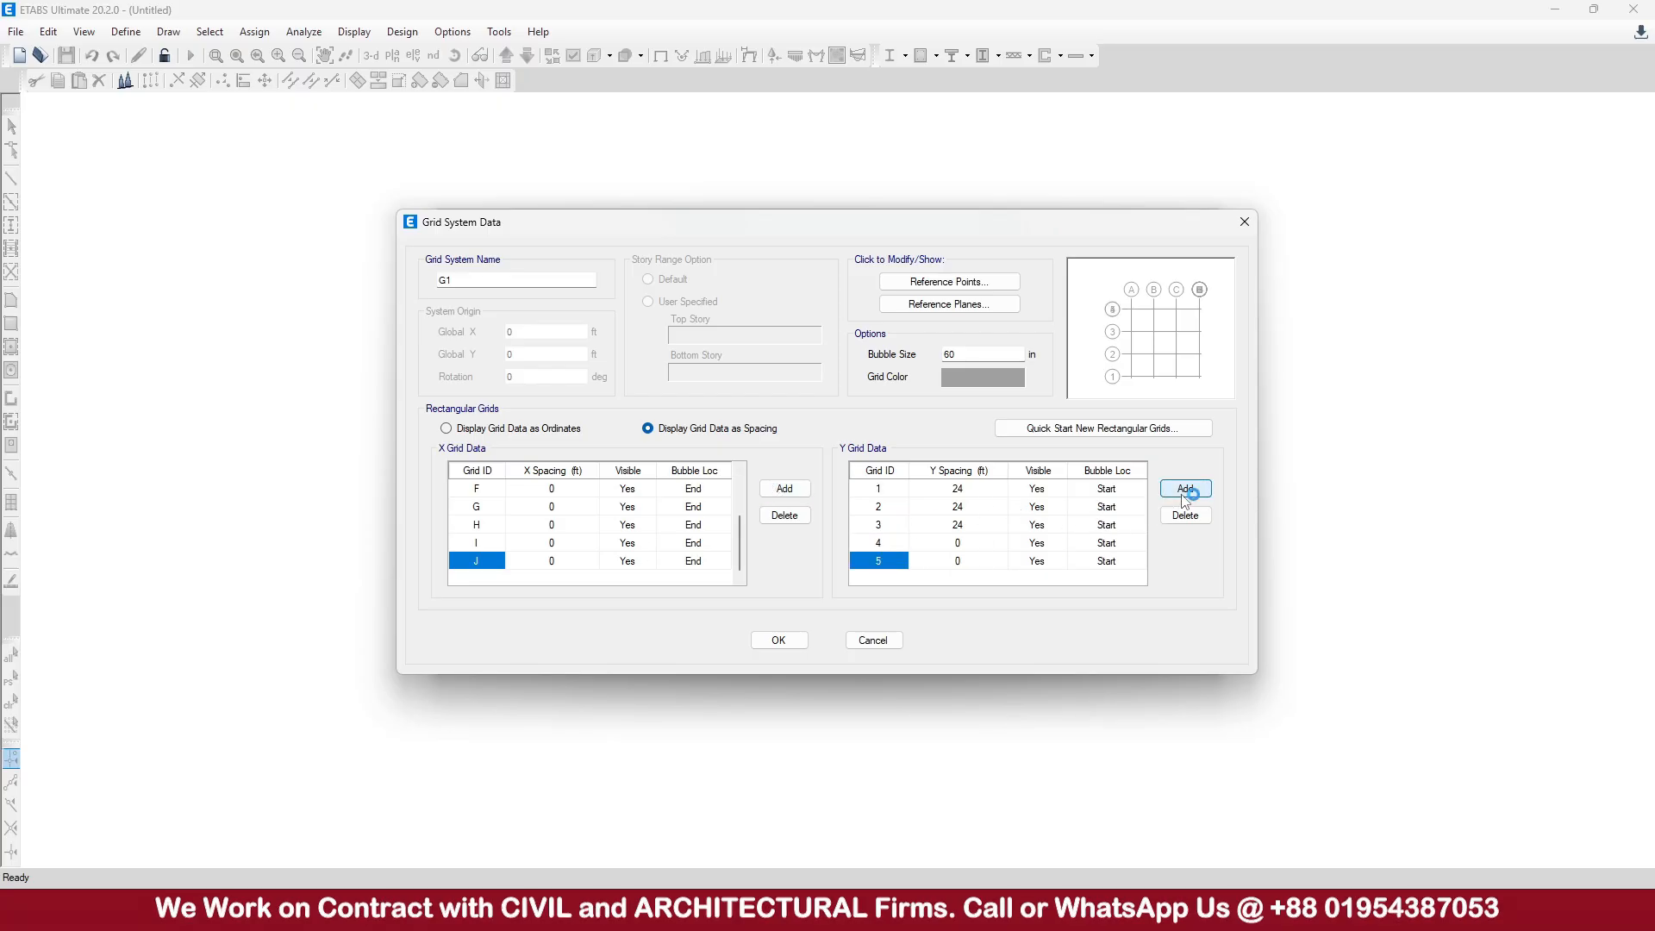
{"action": "left_click", "coordinate": [1184, 488]}
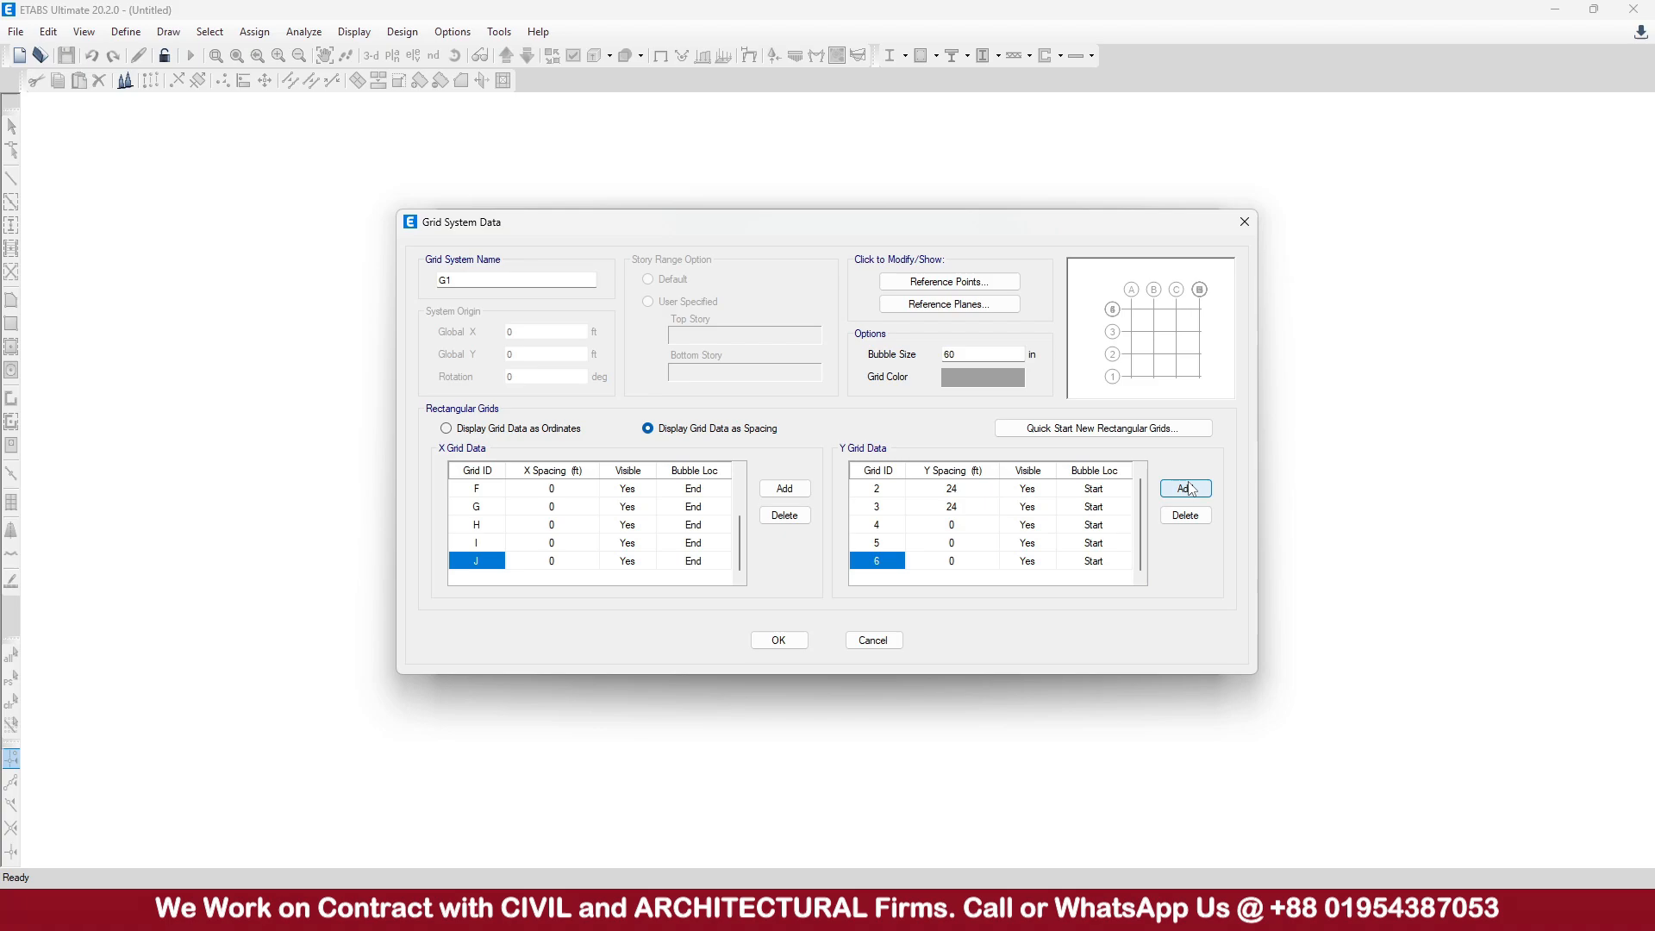
Set the X grid spacings of line A to 18.1666666666667 ft, line B to 3'10" and line C to 5'7"
{"action": "scroll", "coordinate": [595, 527], "scroll_direction": "up", "scroll_amount": 2}
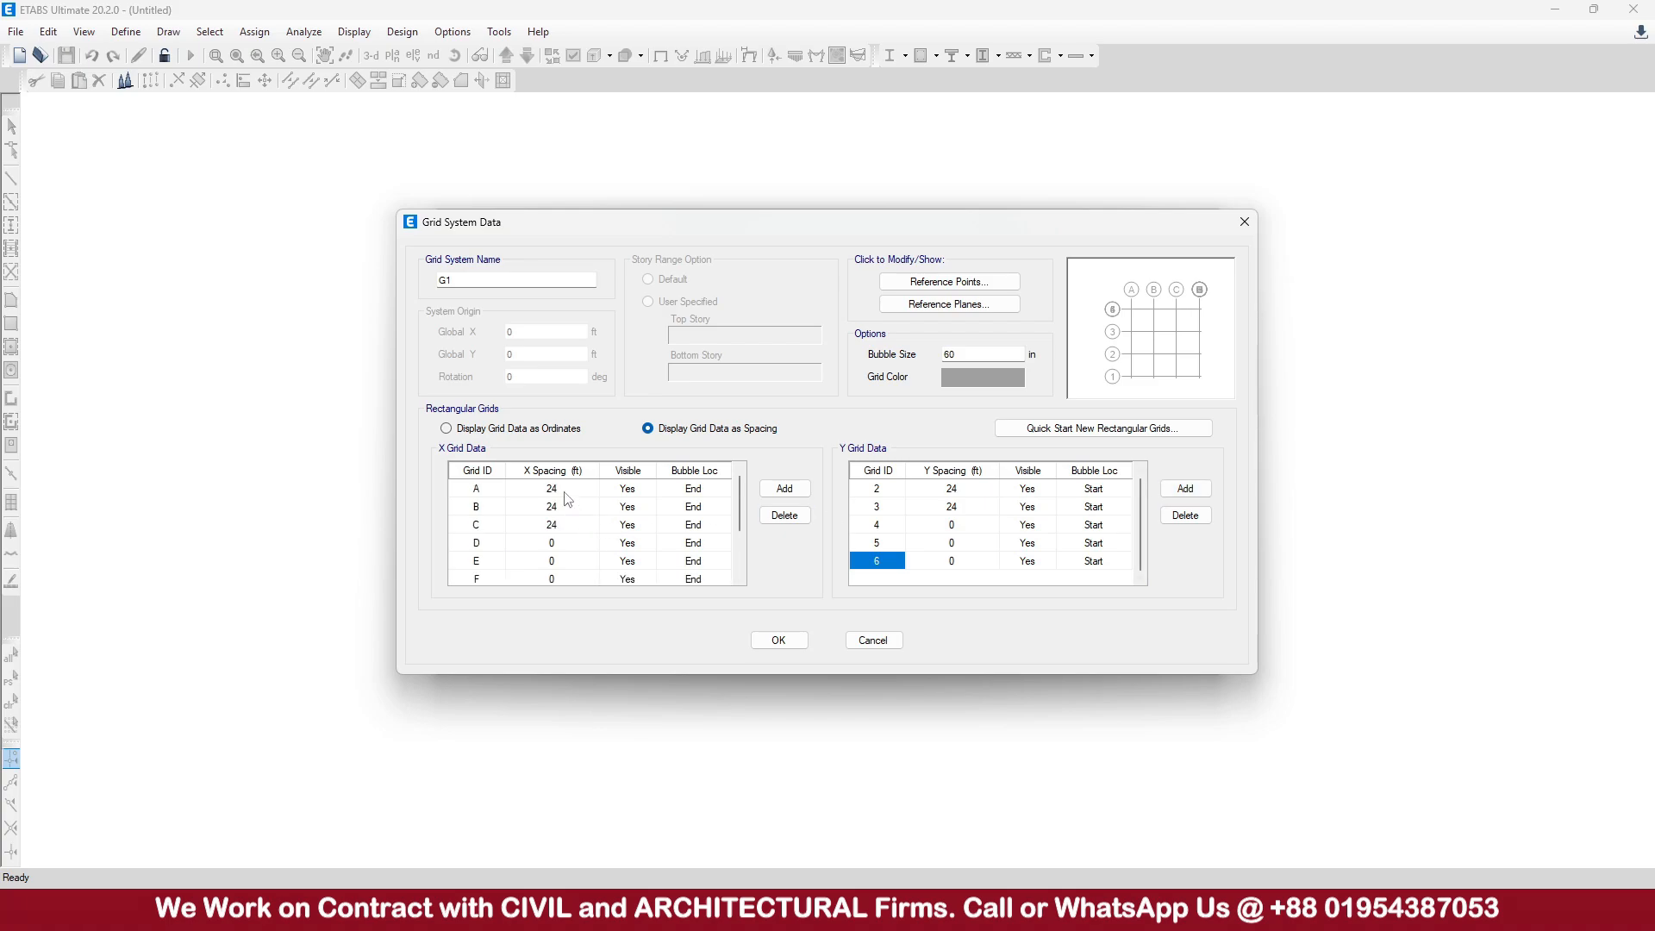
{"action": "left_click", "coordinate": [565, 491]}
{"action": "type", "text": "18.1666666666667"}
{"action": "key", "text": "Return"}
{"action": "type", "text": "3"}
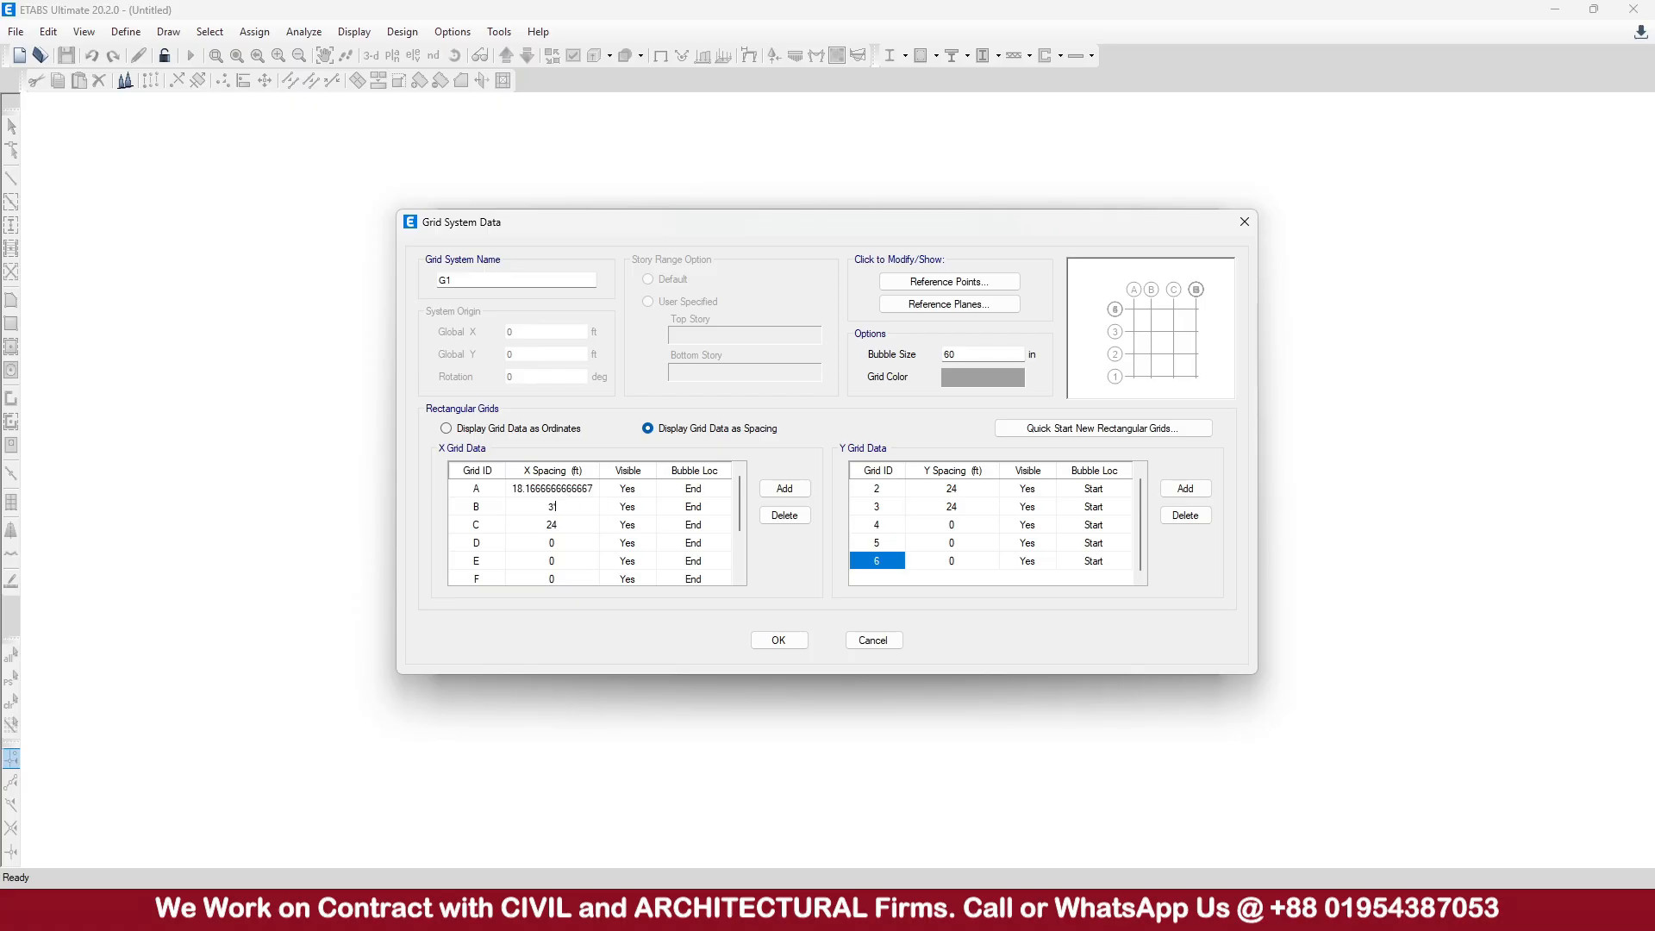
{"action": "type", "text": "'10\""}
{"action": "key", "text": "Return"}
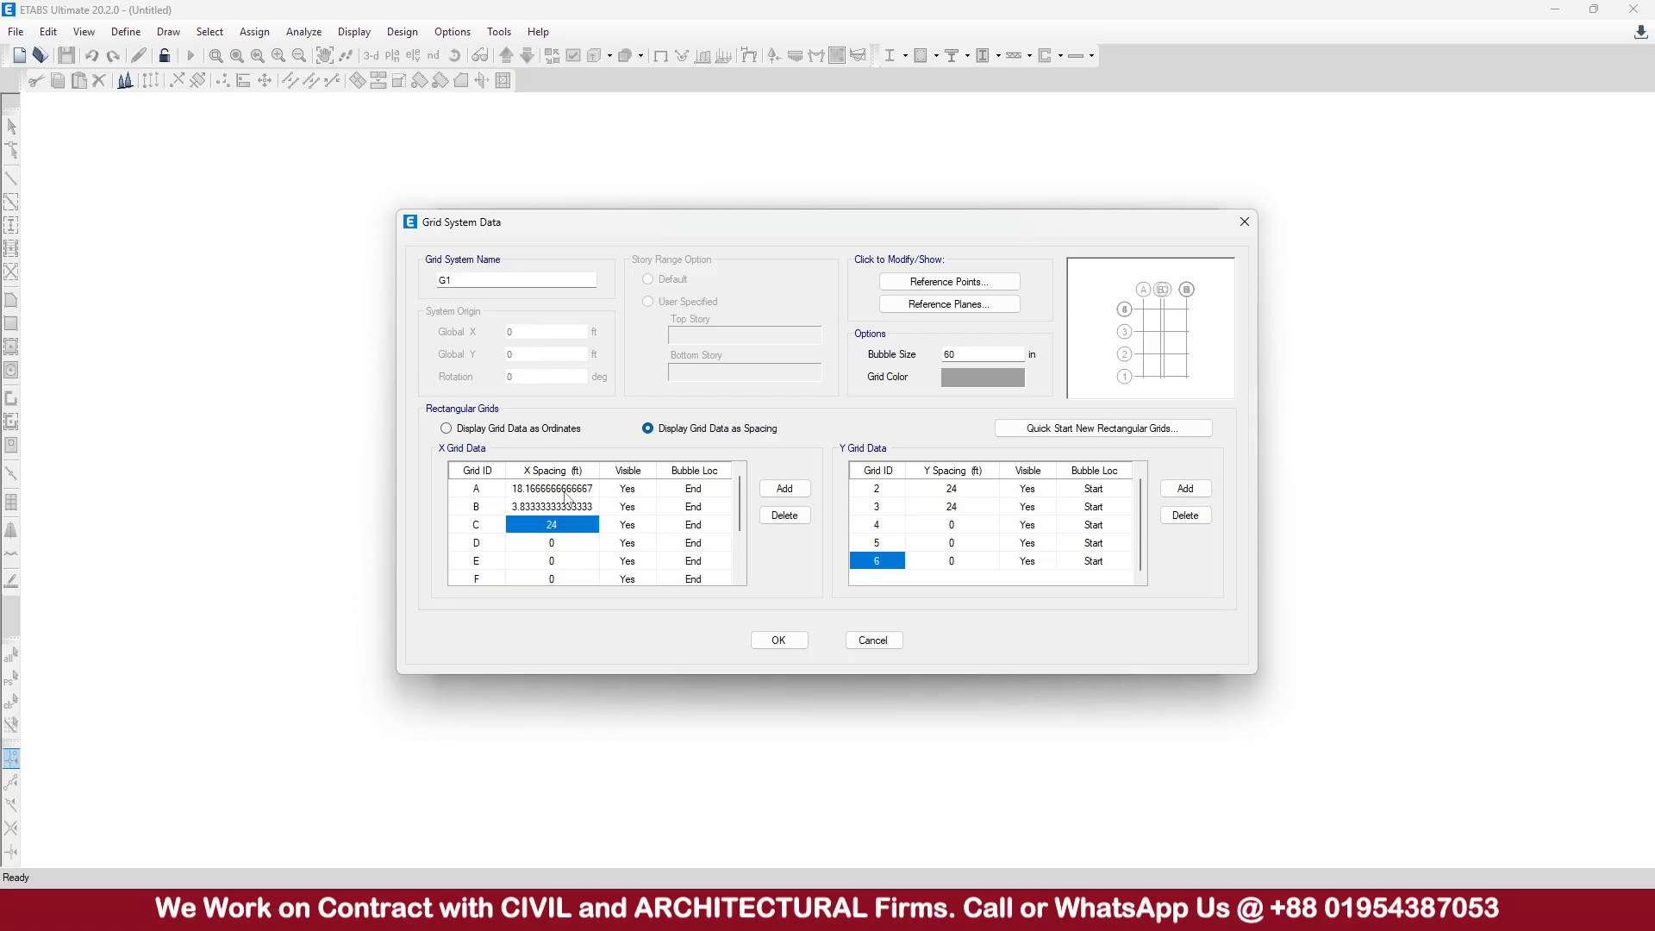
{"action": "type", "text": "5"}
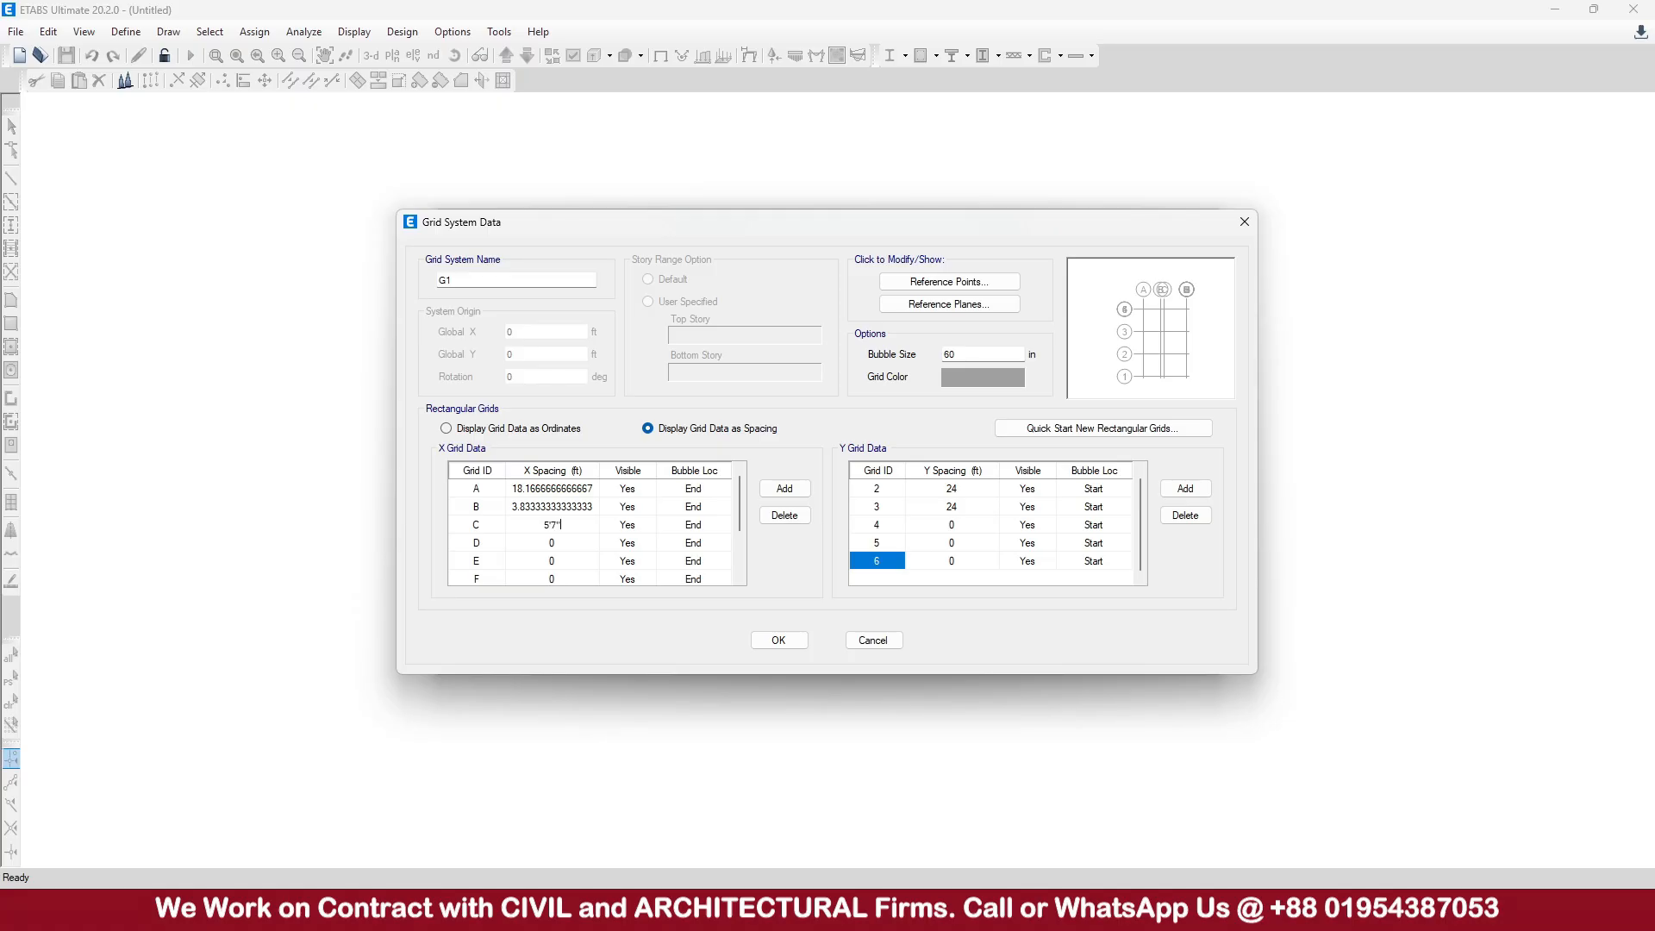
{"action": "type", "text": "'7\""}
{"action": "key", "text": "Return"}
Set the X grid spacings of line D to 5'10", line E to 8'5" and line F to 5'10"
{"action": "type", "text": "5"}
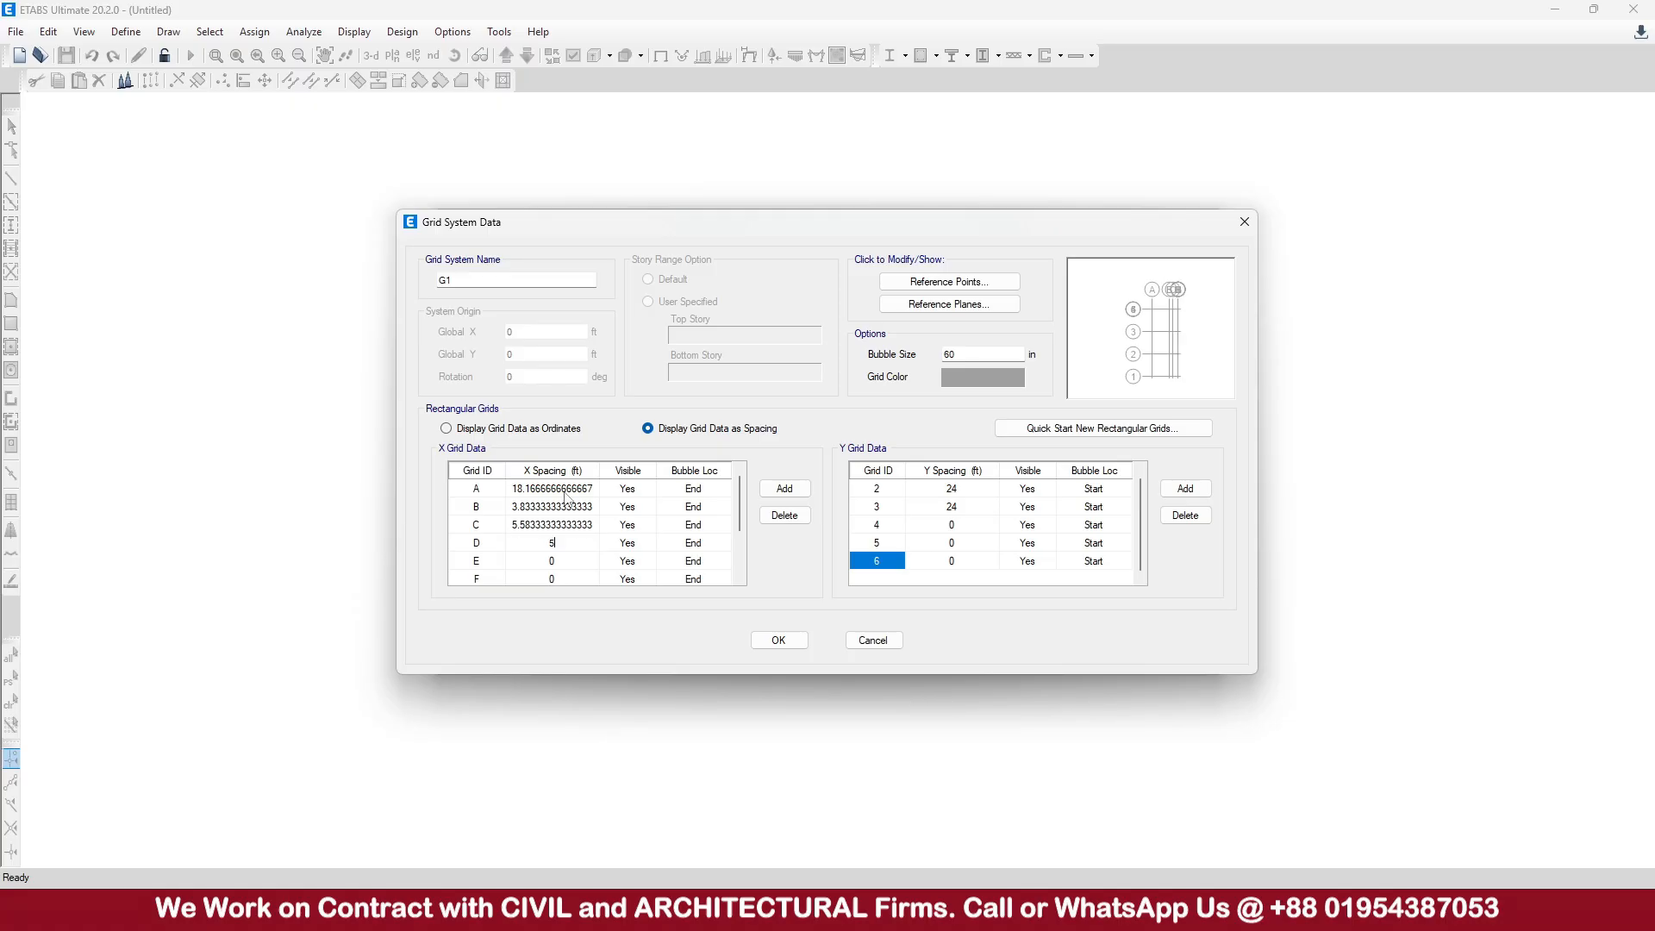
{"action": "type", "text": "'10\""}
{"action": "key", "text": "Return"}
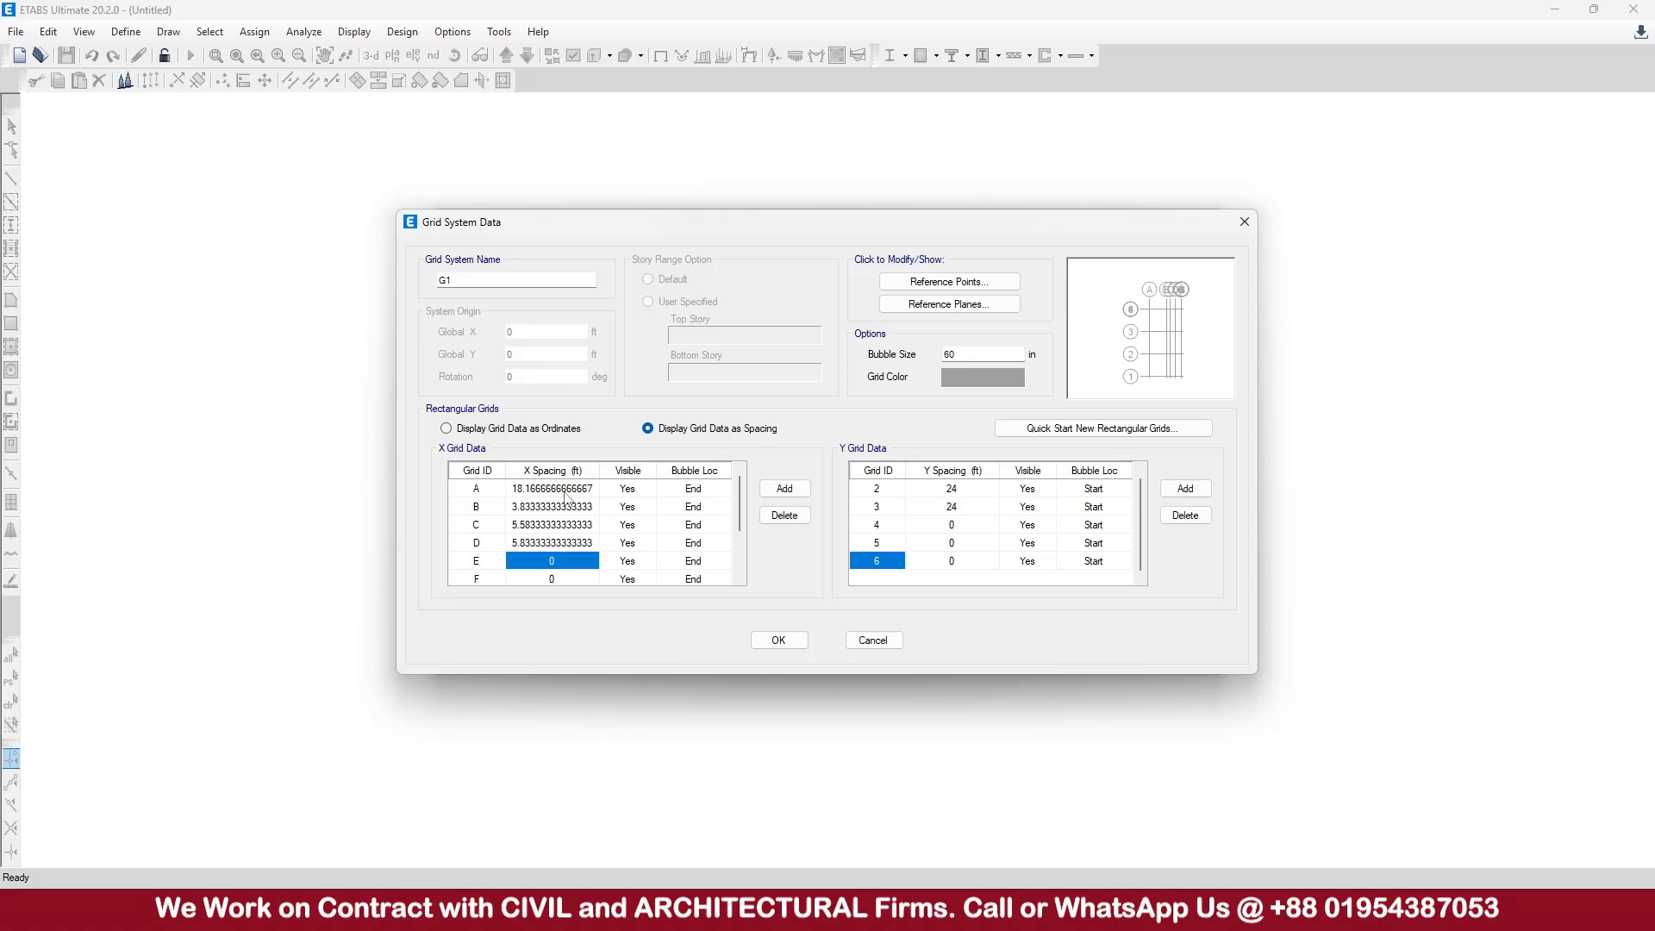
{"action": "type", "text": "8"}
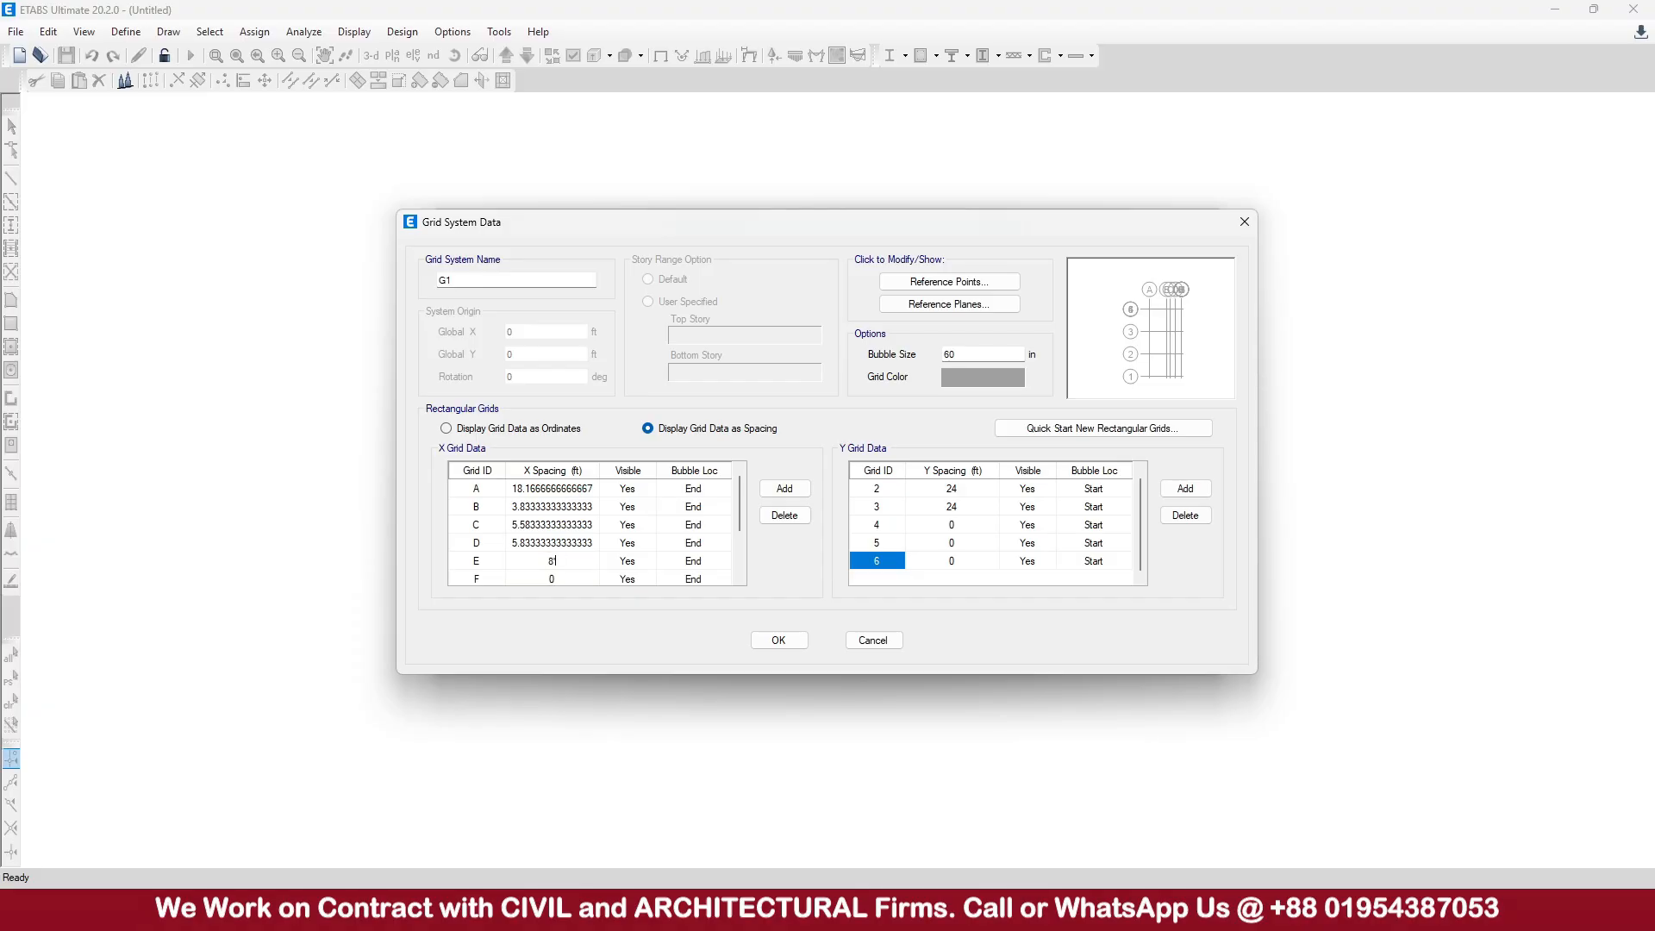
{"action": "type", "text": "'5"}
{"action": "key", "text": "Return"}
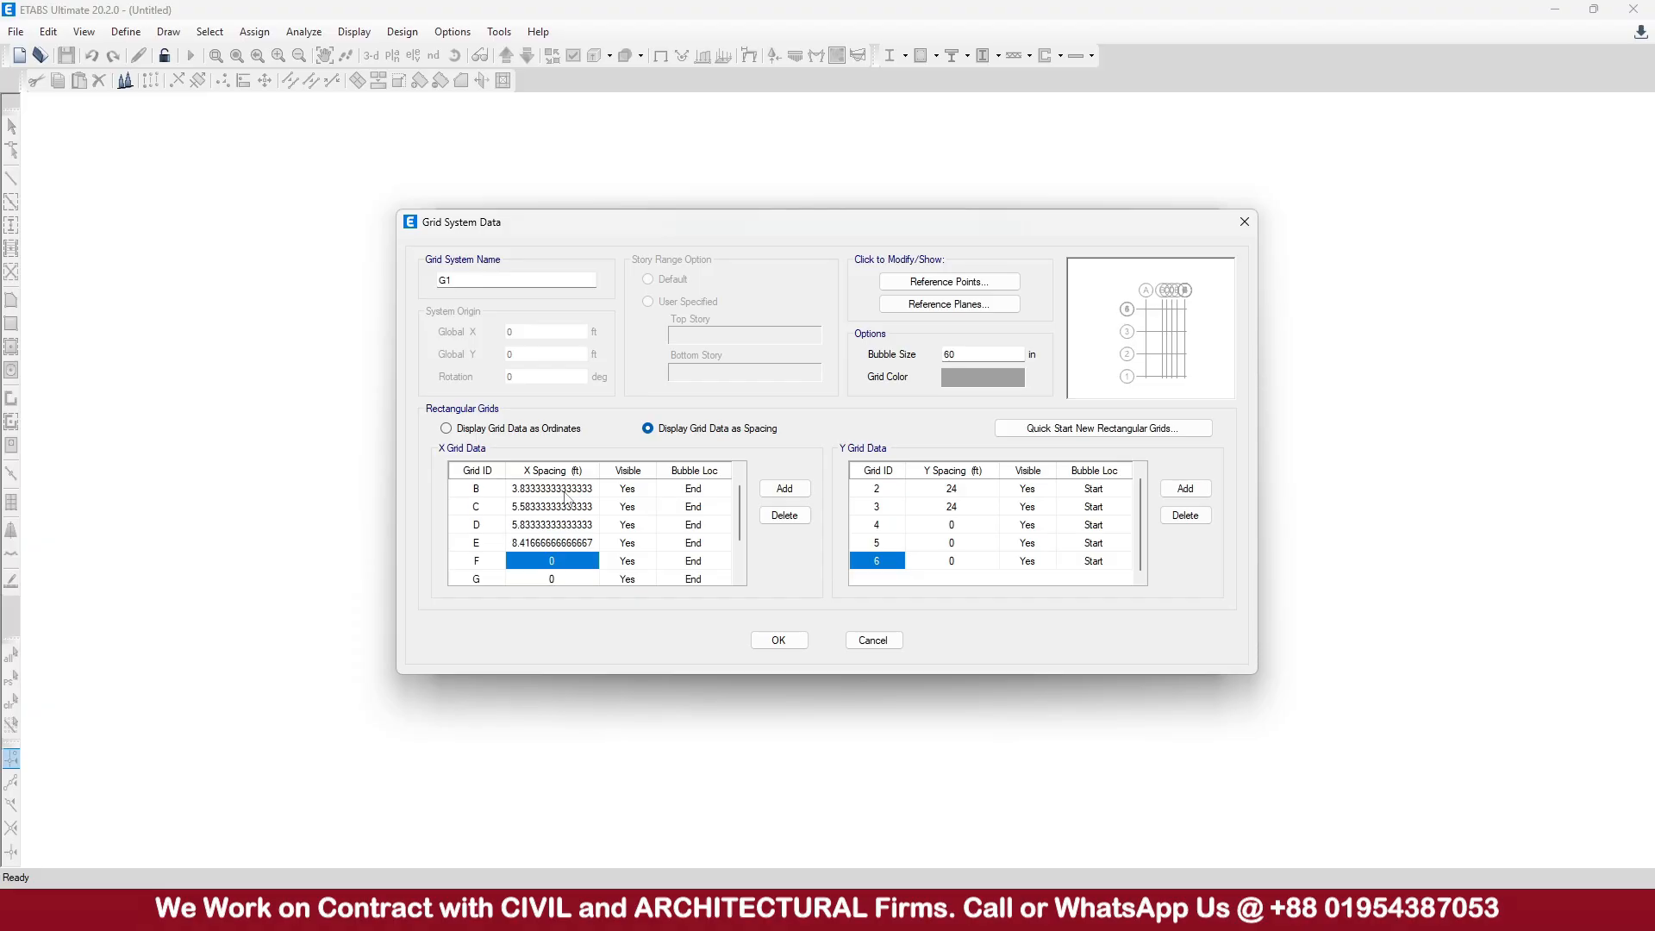
{"action": "type", "text": "5'1"}
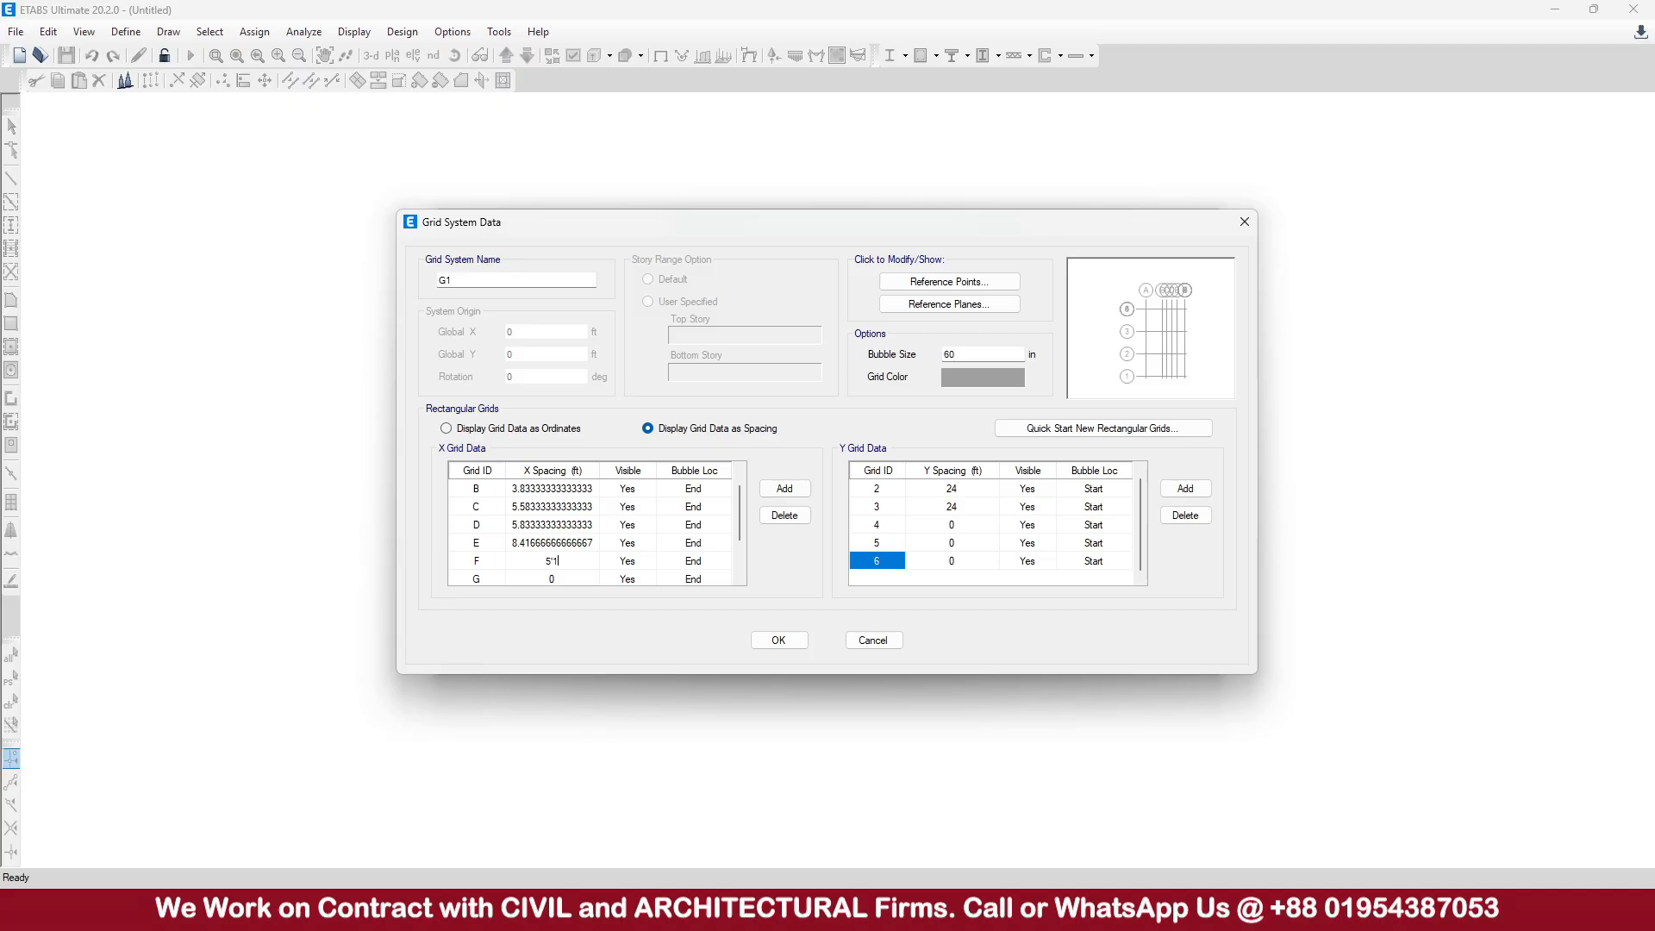
{"action": "key", "text": "Return"}
Set the X grid spacings of line G to 5'7", line H to 3'10" and line I to 18'2"
{"action": "type", "text": "5"}
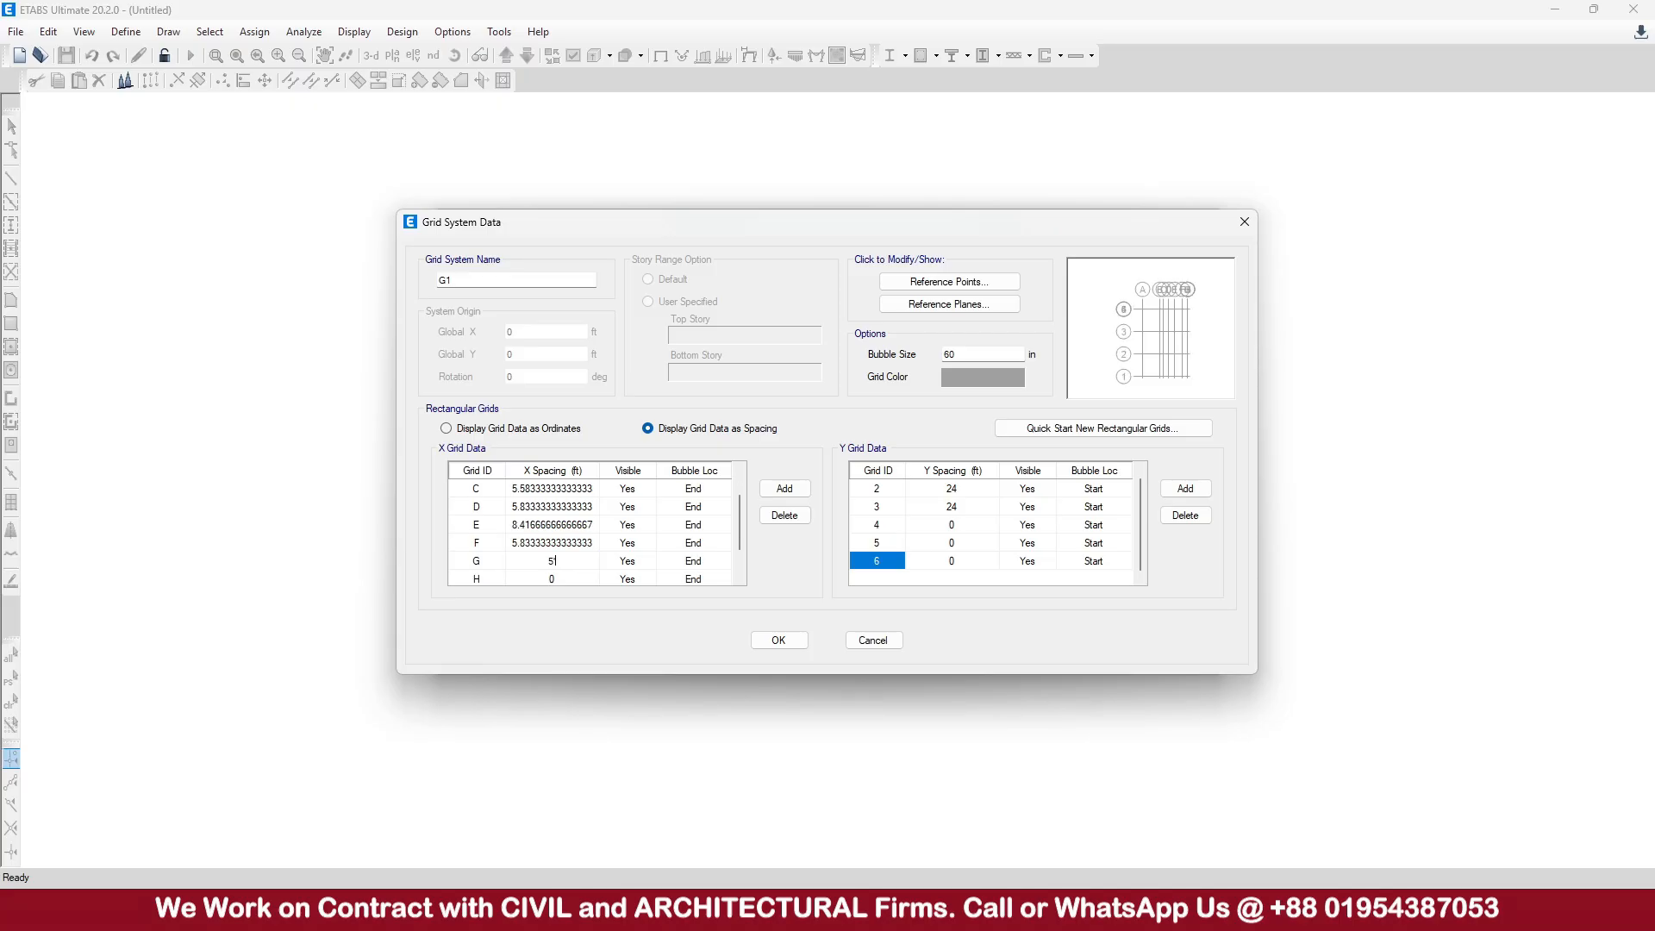
{"action": "type", "text": "'7"}
{"action": "key", "text": "Return"}
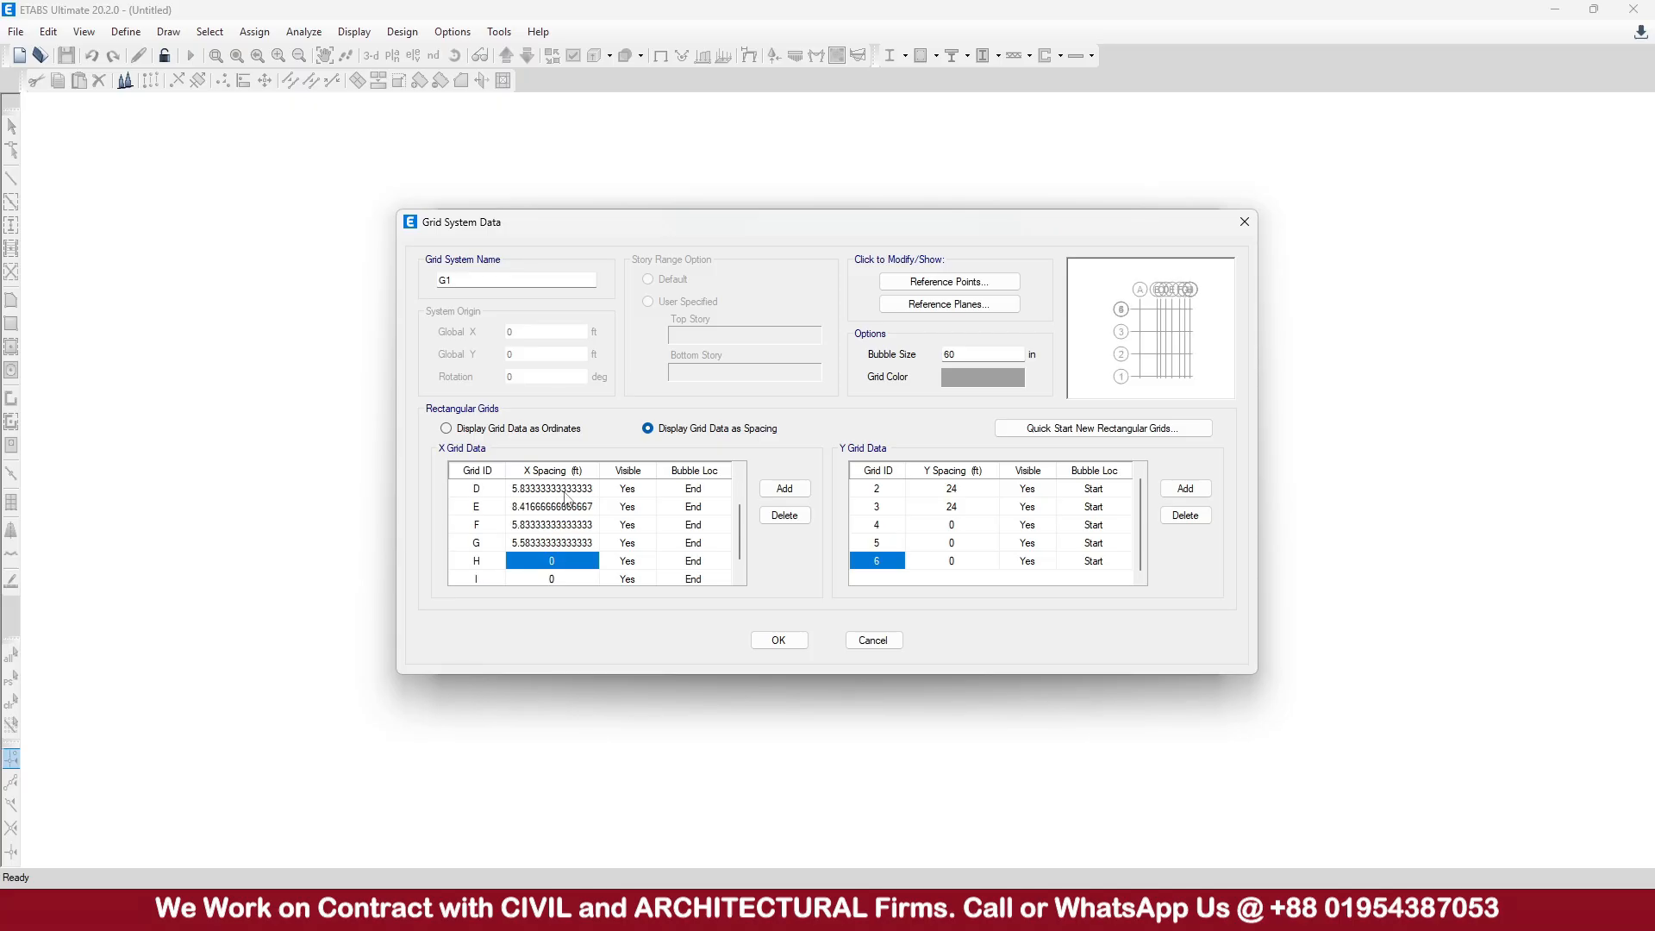
{"action": "type", "text": "3'1"}
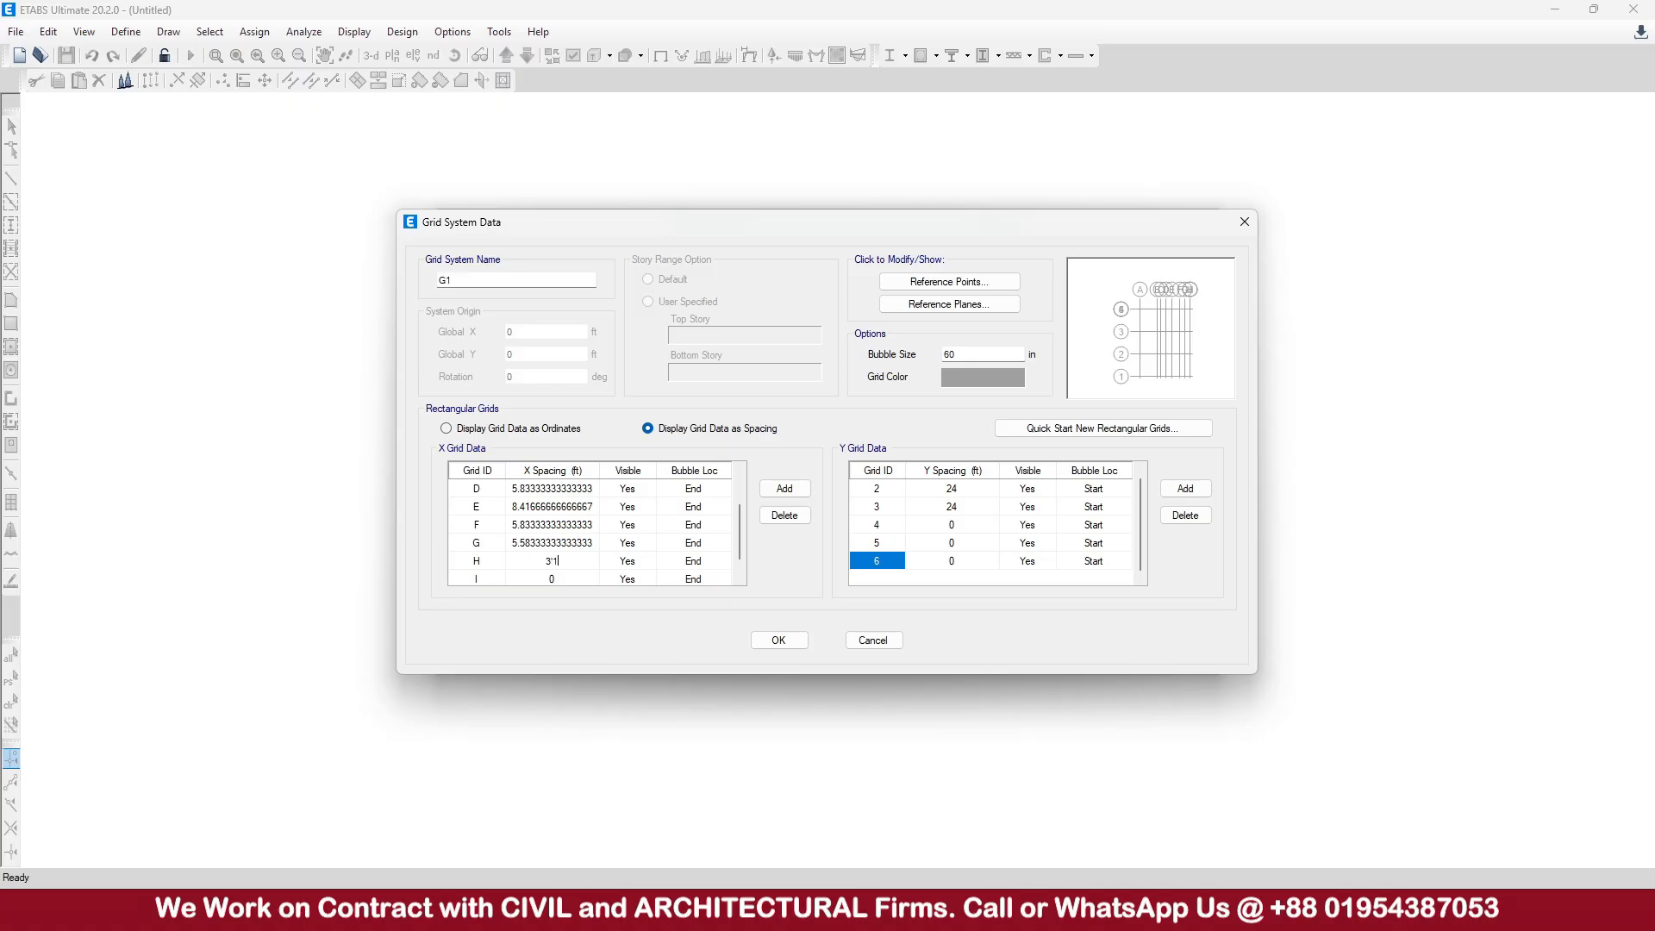
{"action": "key", "text": "Return"}
{"action": "type", "text": "18"}
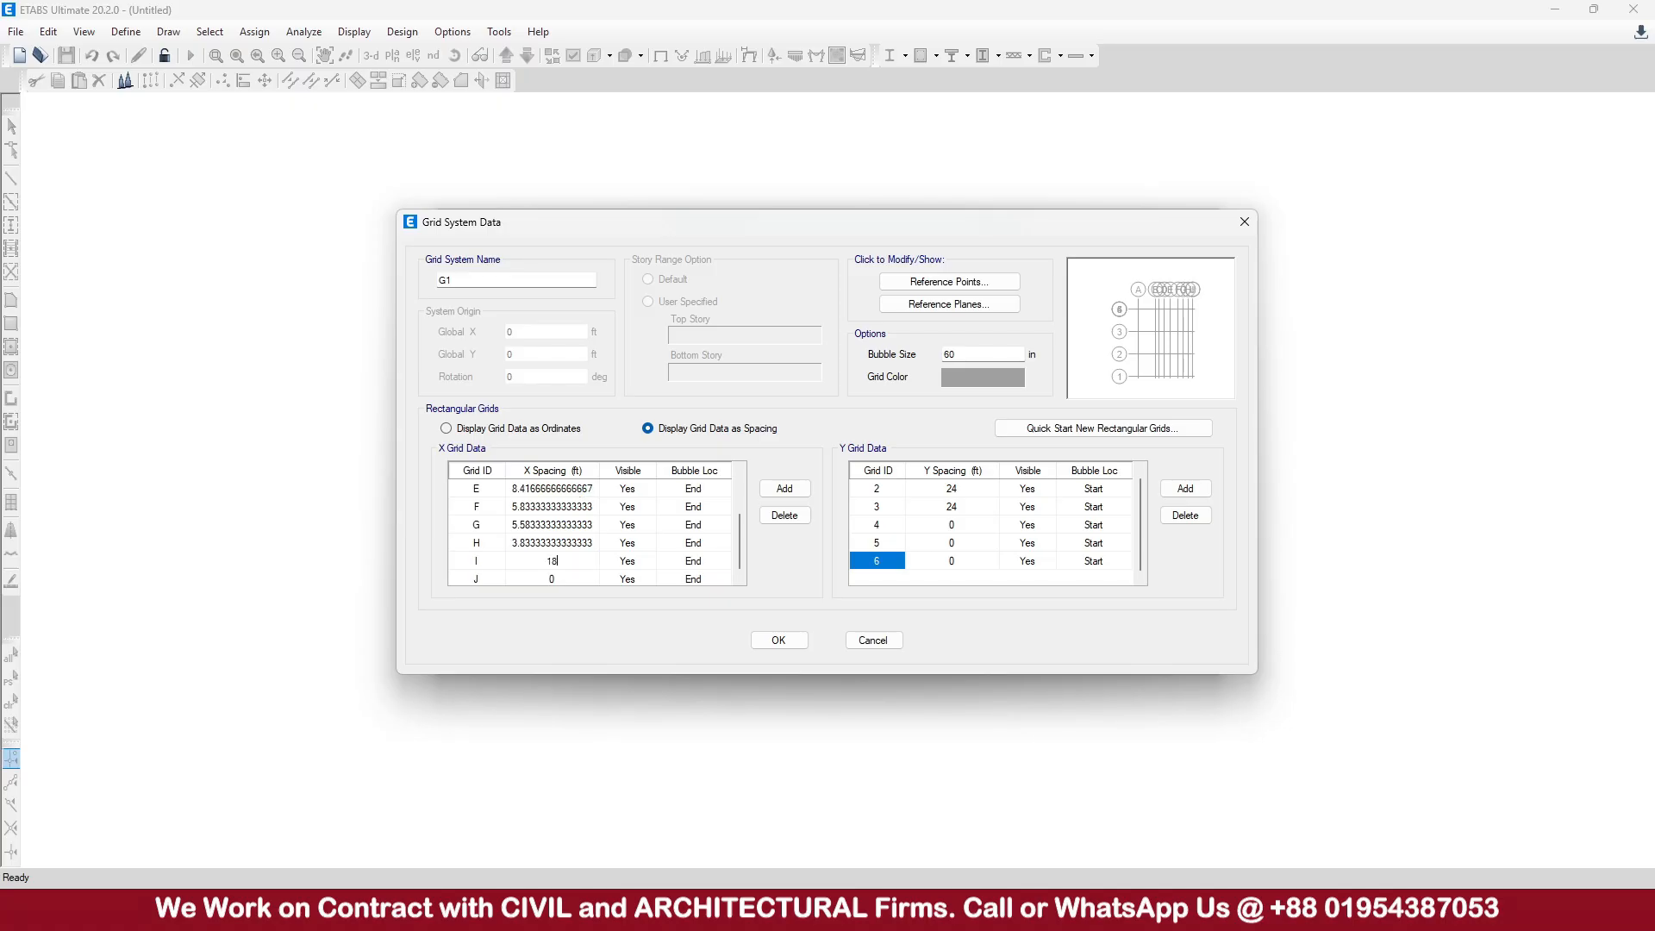
{"action": "type", "text": "'2"}
{"action": "key", "text": "Return"}
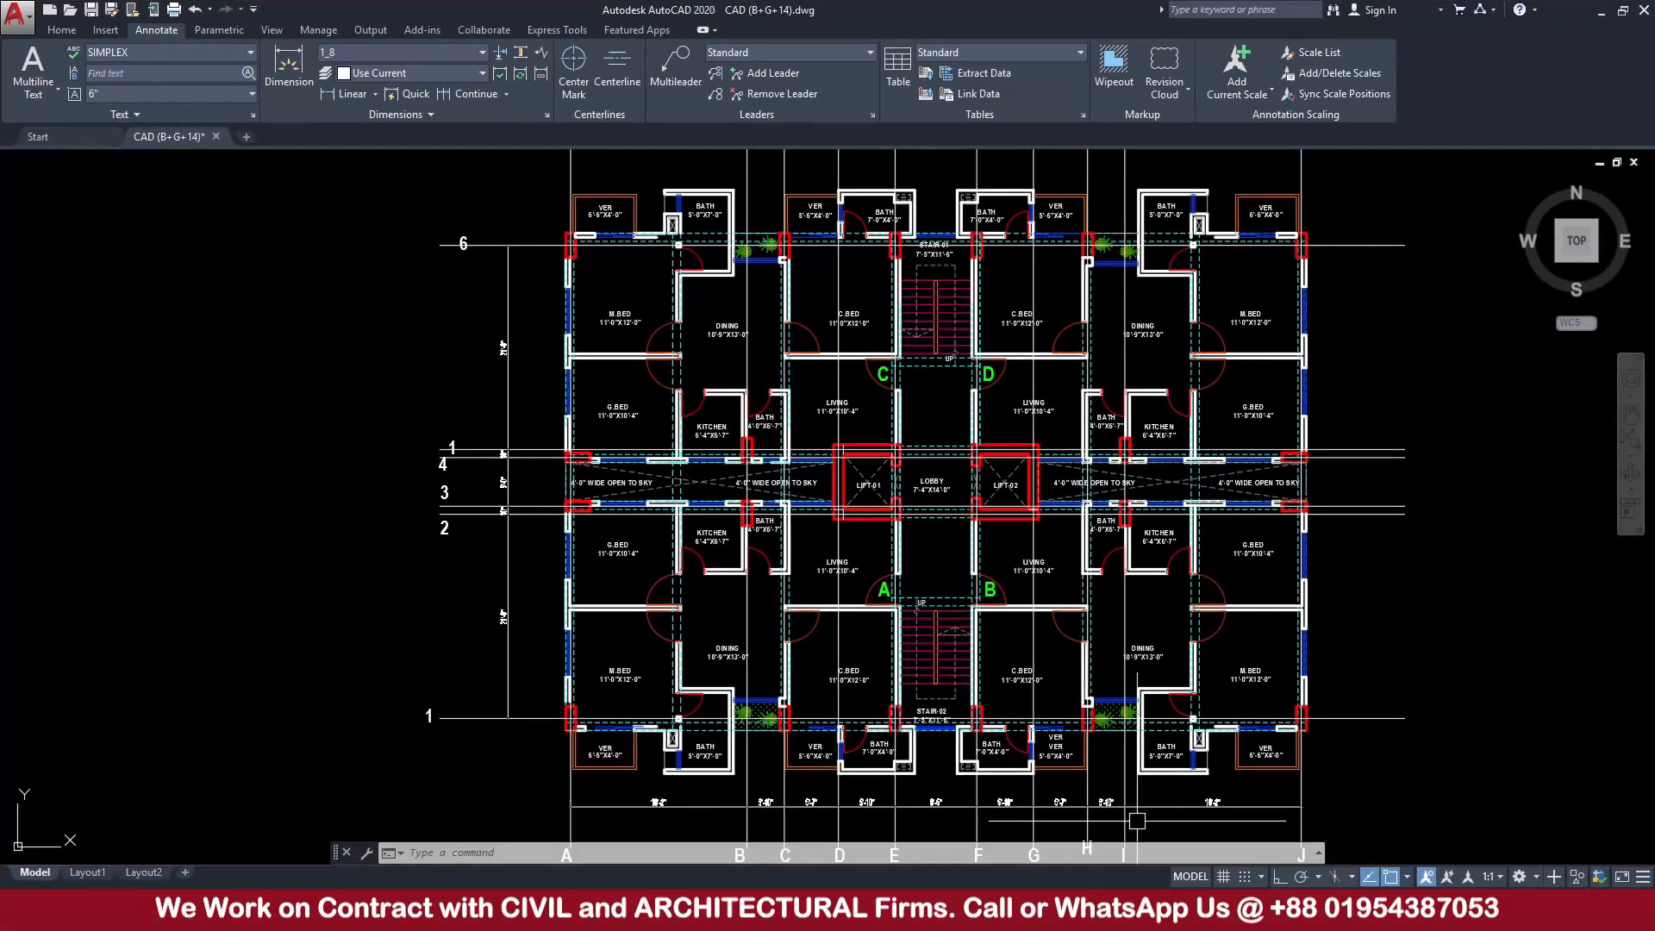
Switch to AutoCAD and check the dimensions between the vertical lines below the plan
{"action": "scroll", "coordinate": [1077, 603], "scroll_direction": "down", "scroll_amount": 3}
{"action": "scroll", "coordinate": [1275, 703], "scroll_direction": "up", "scroll_amount": 5}
{"action": "scroll", "coordinate": [1163, 687], "scroll_direction": "down", "scroll_amount": 2}
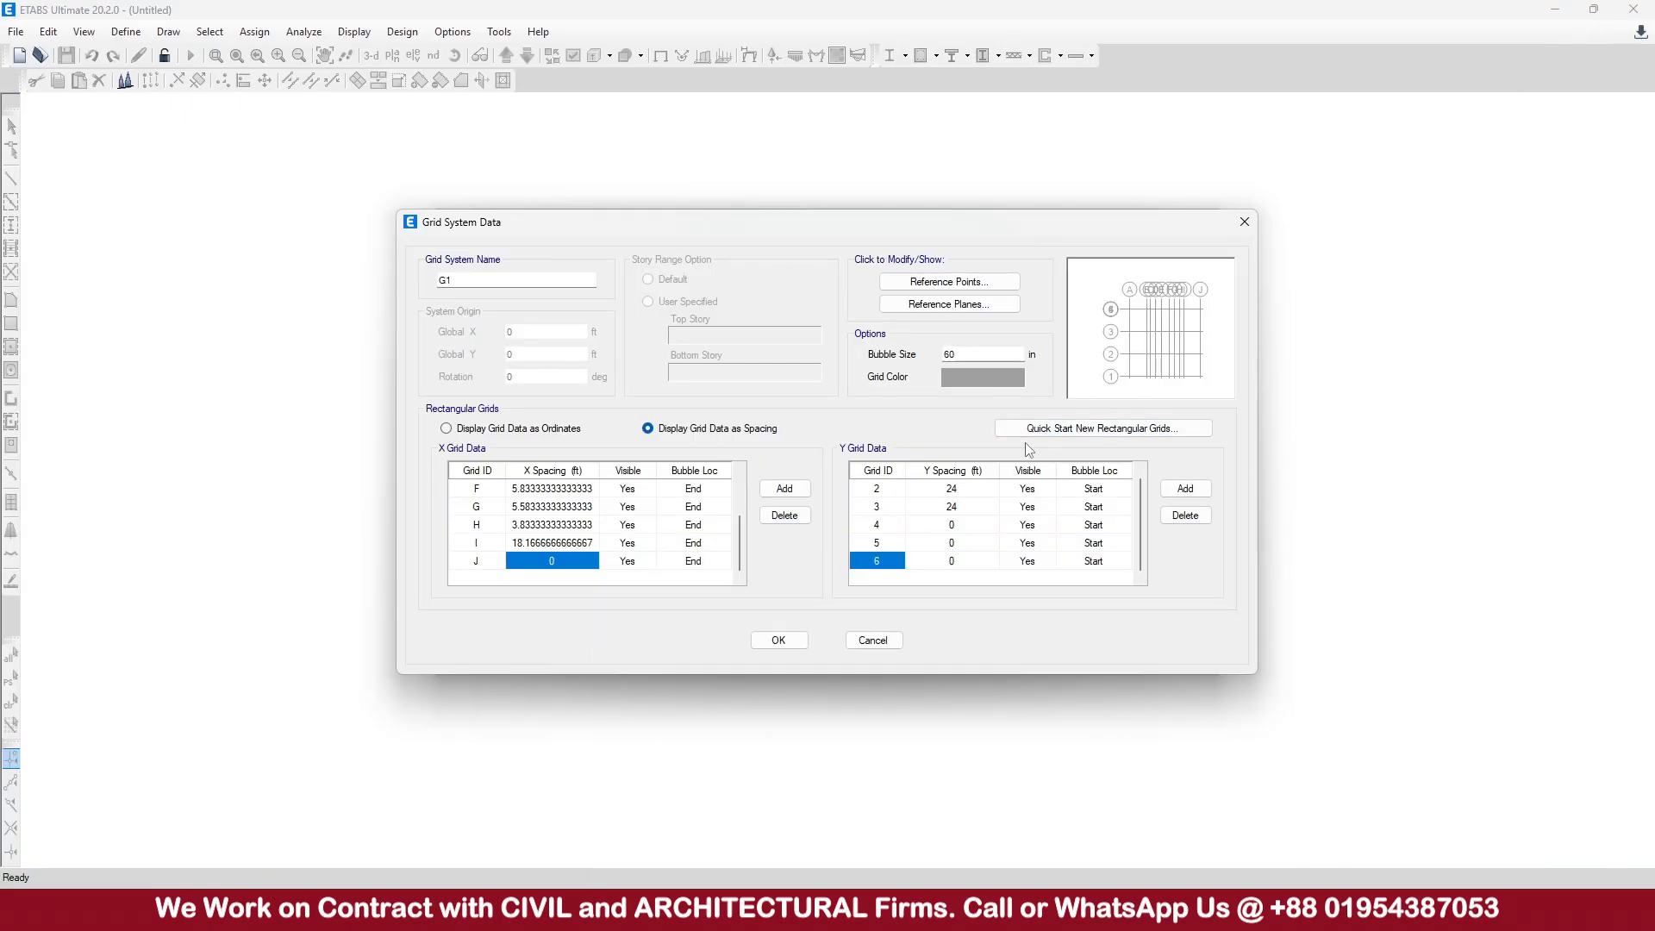
Switch to ETABS and review the entered X spacings one by one from line B through line I
{"action": "scroll", "coordinate": [558, 558], "scroll_direction": "up", "scroll_amount": 3}
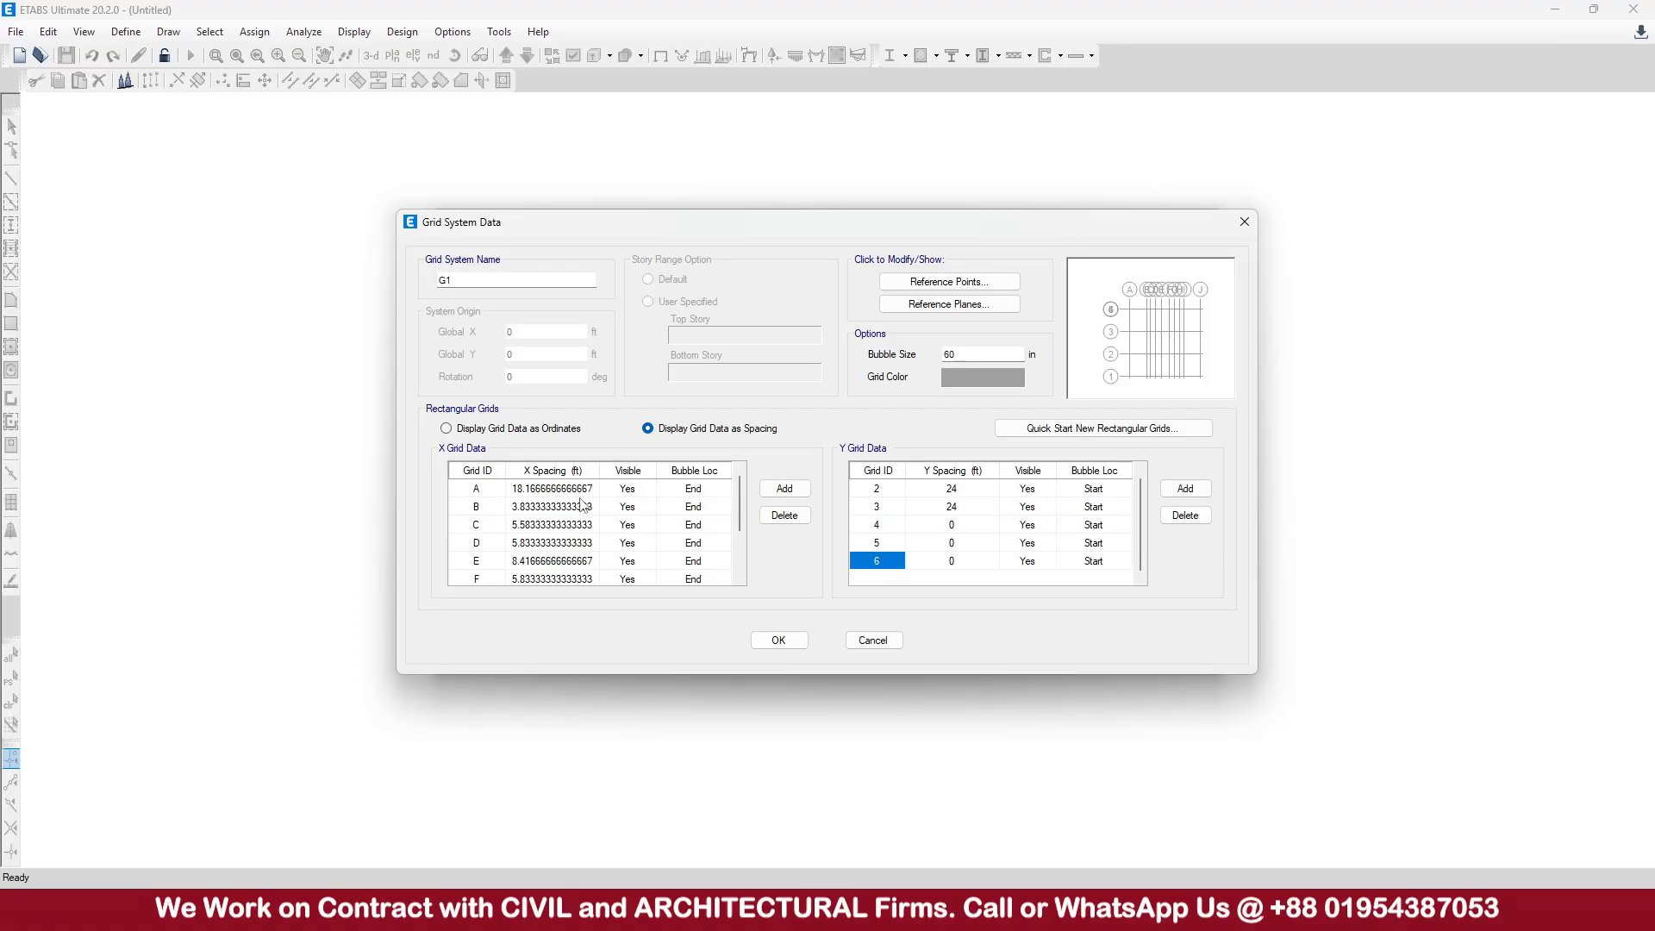
{"action": "left_click", "coordinate": [569, 509]}
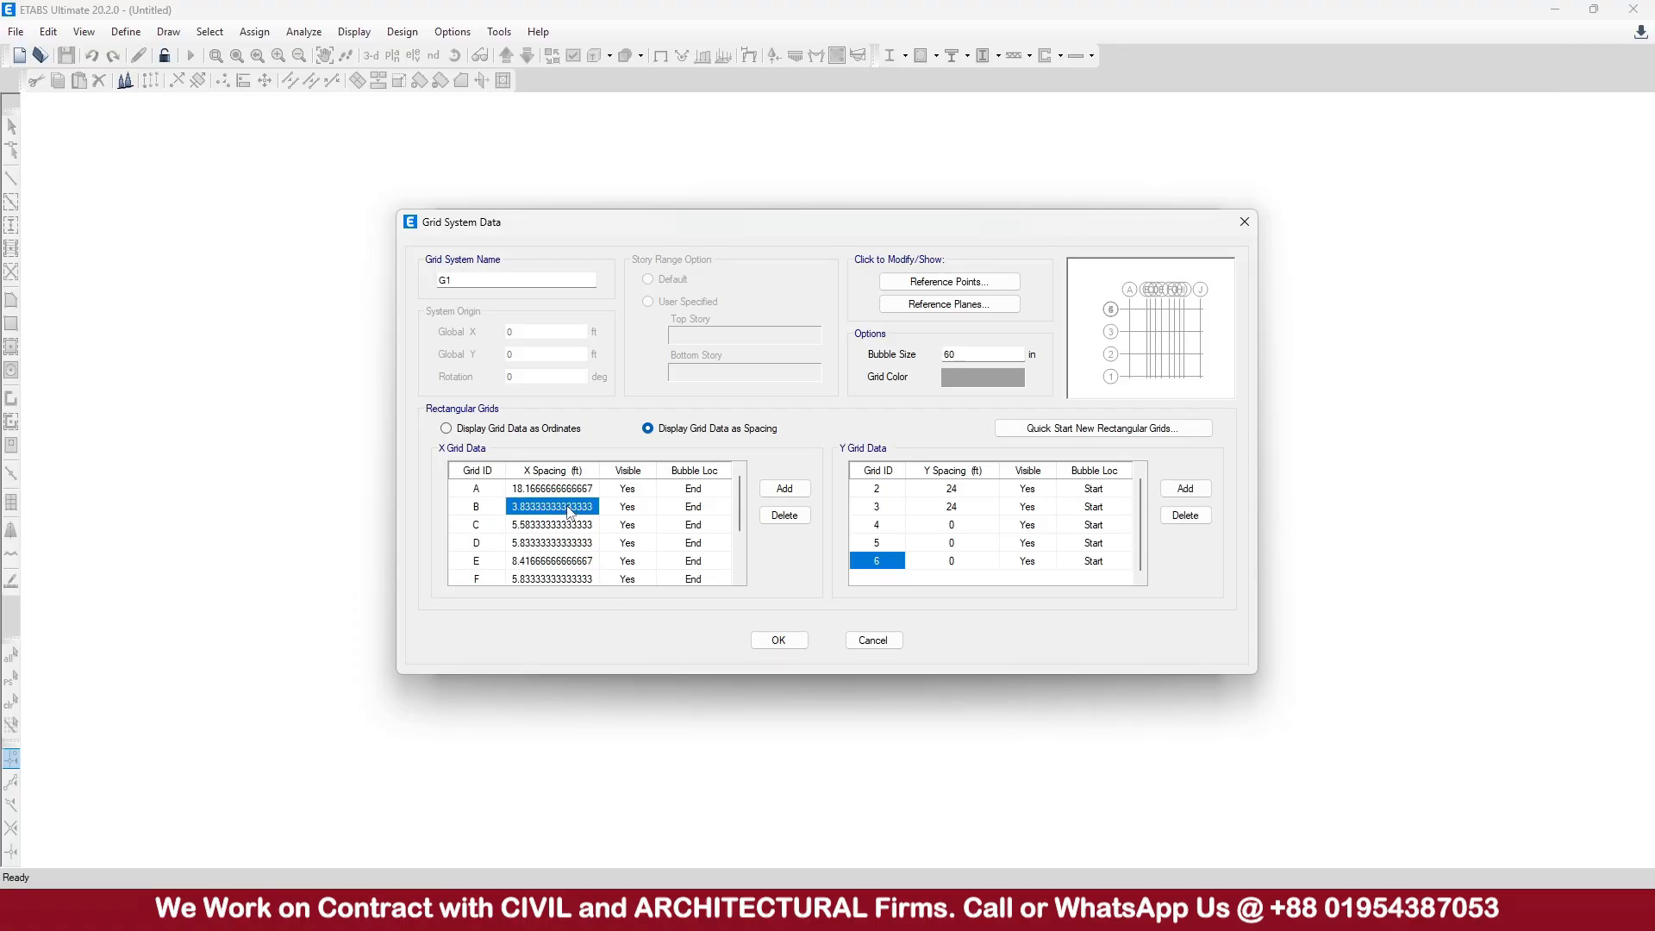
{"action": "left_click", "coordinate": [570, 525]}
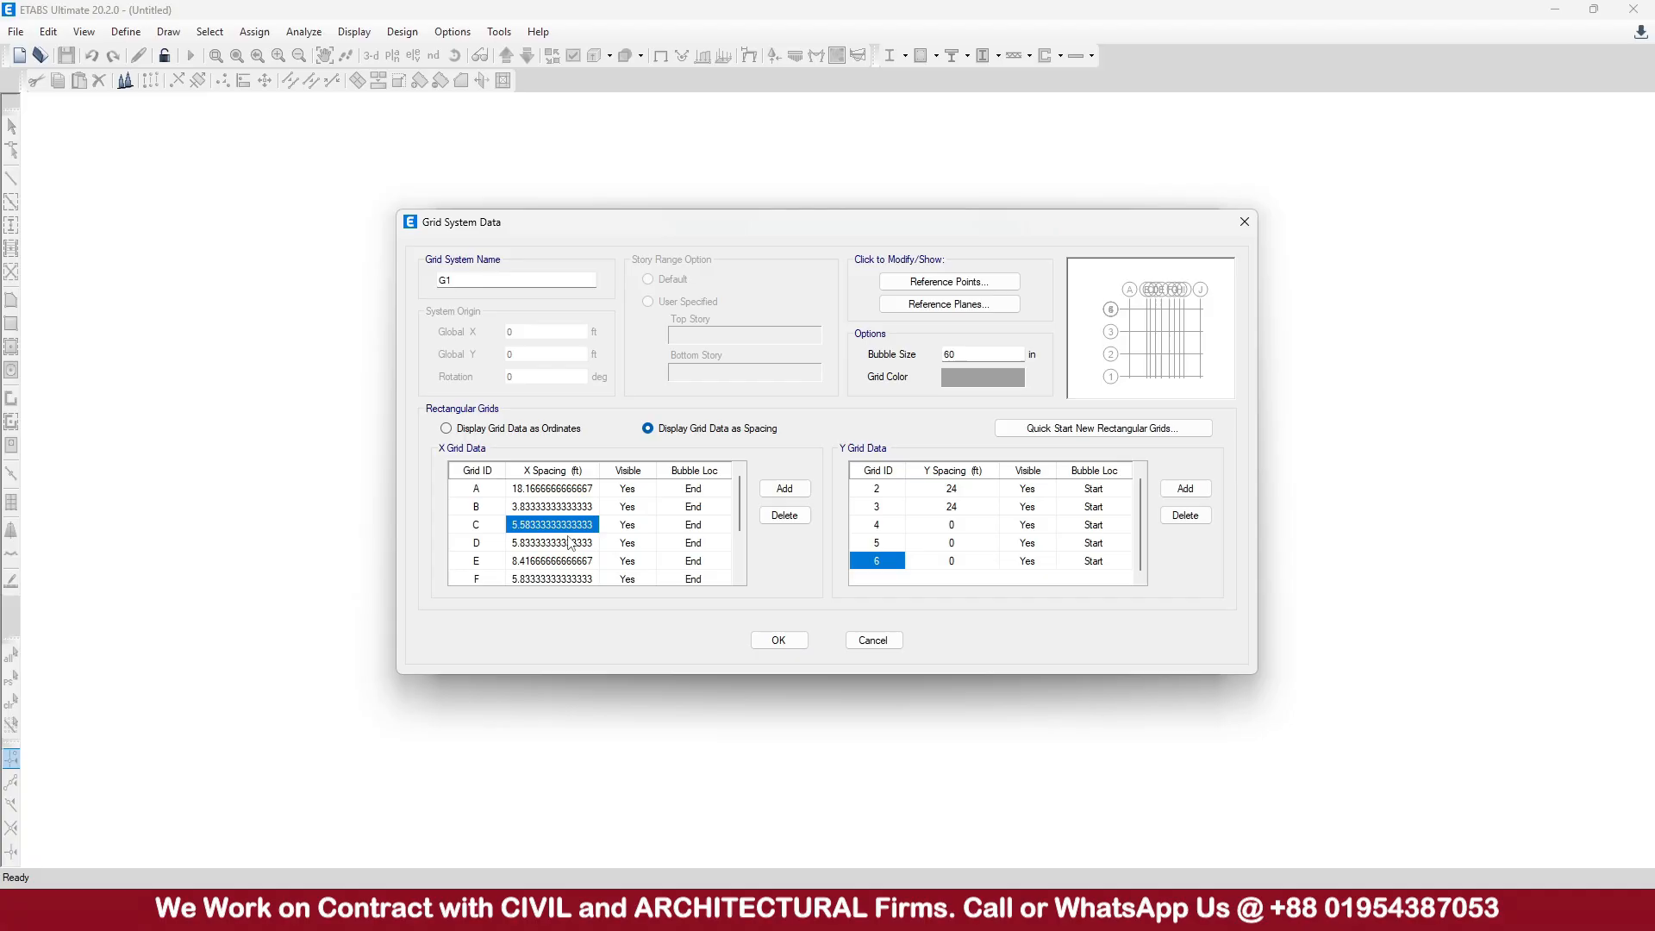
{"action": "left_click", "coordinate": [568, 545]}
{"action": "left_click", "coordinate": [562, 562]}
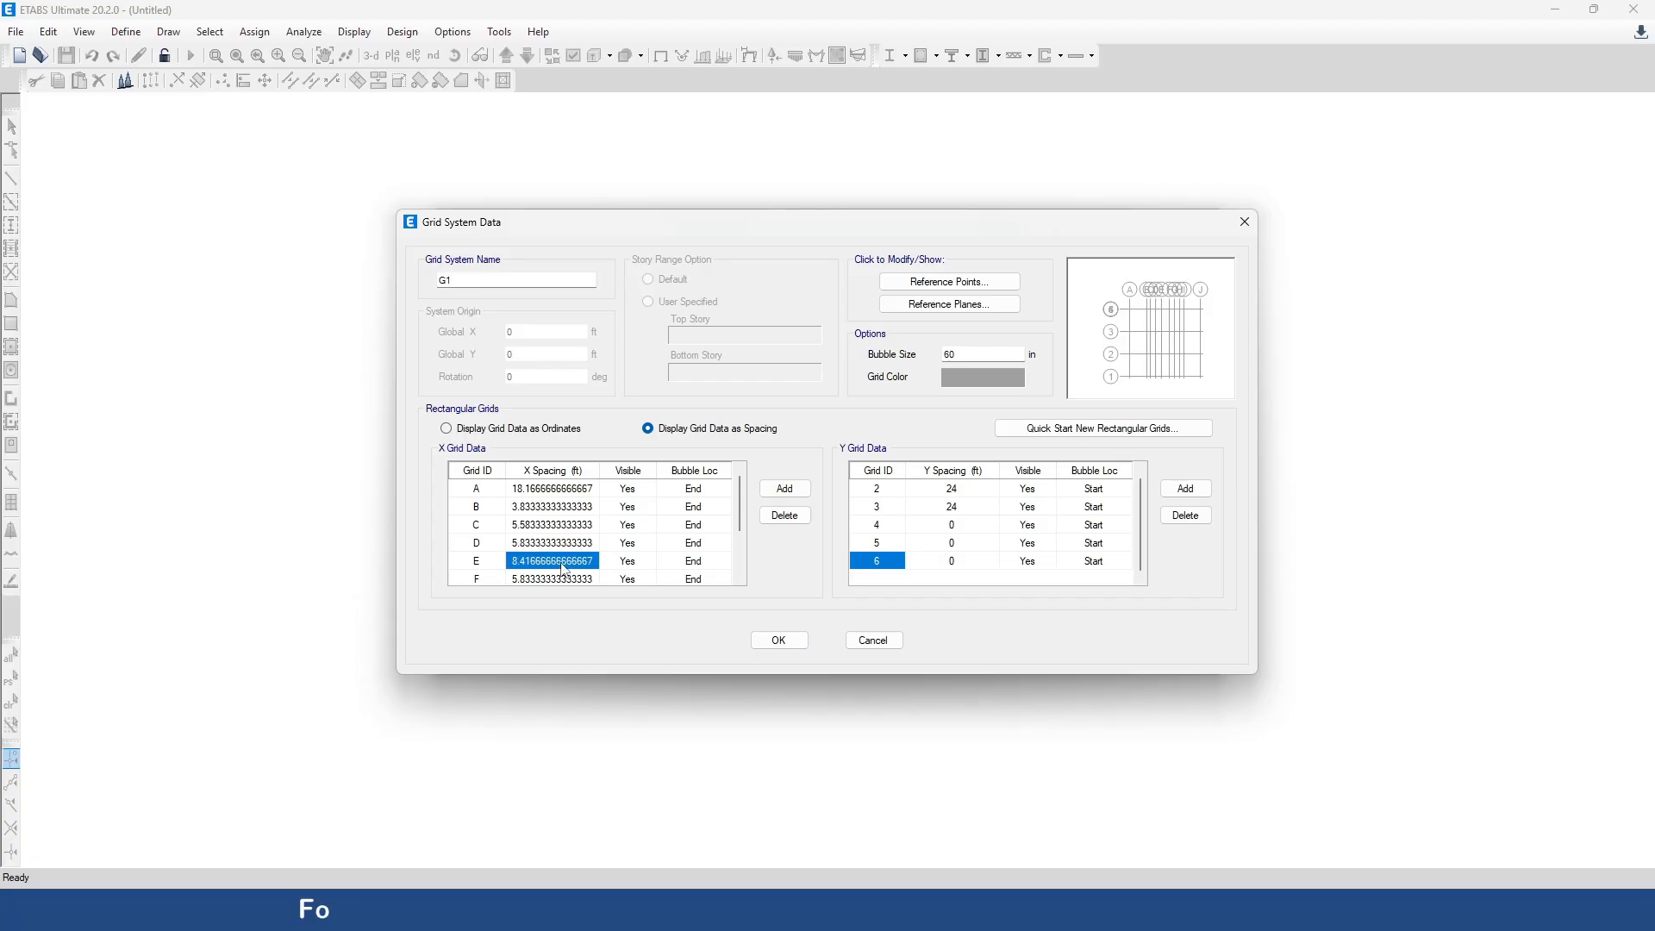
{"action": "scroll", "coordinate": [564, 547], "scroll_direction": "down", "scroll_amount": 1}
{"action": "left_click", "coordinate": [566, 526]}
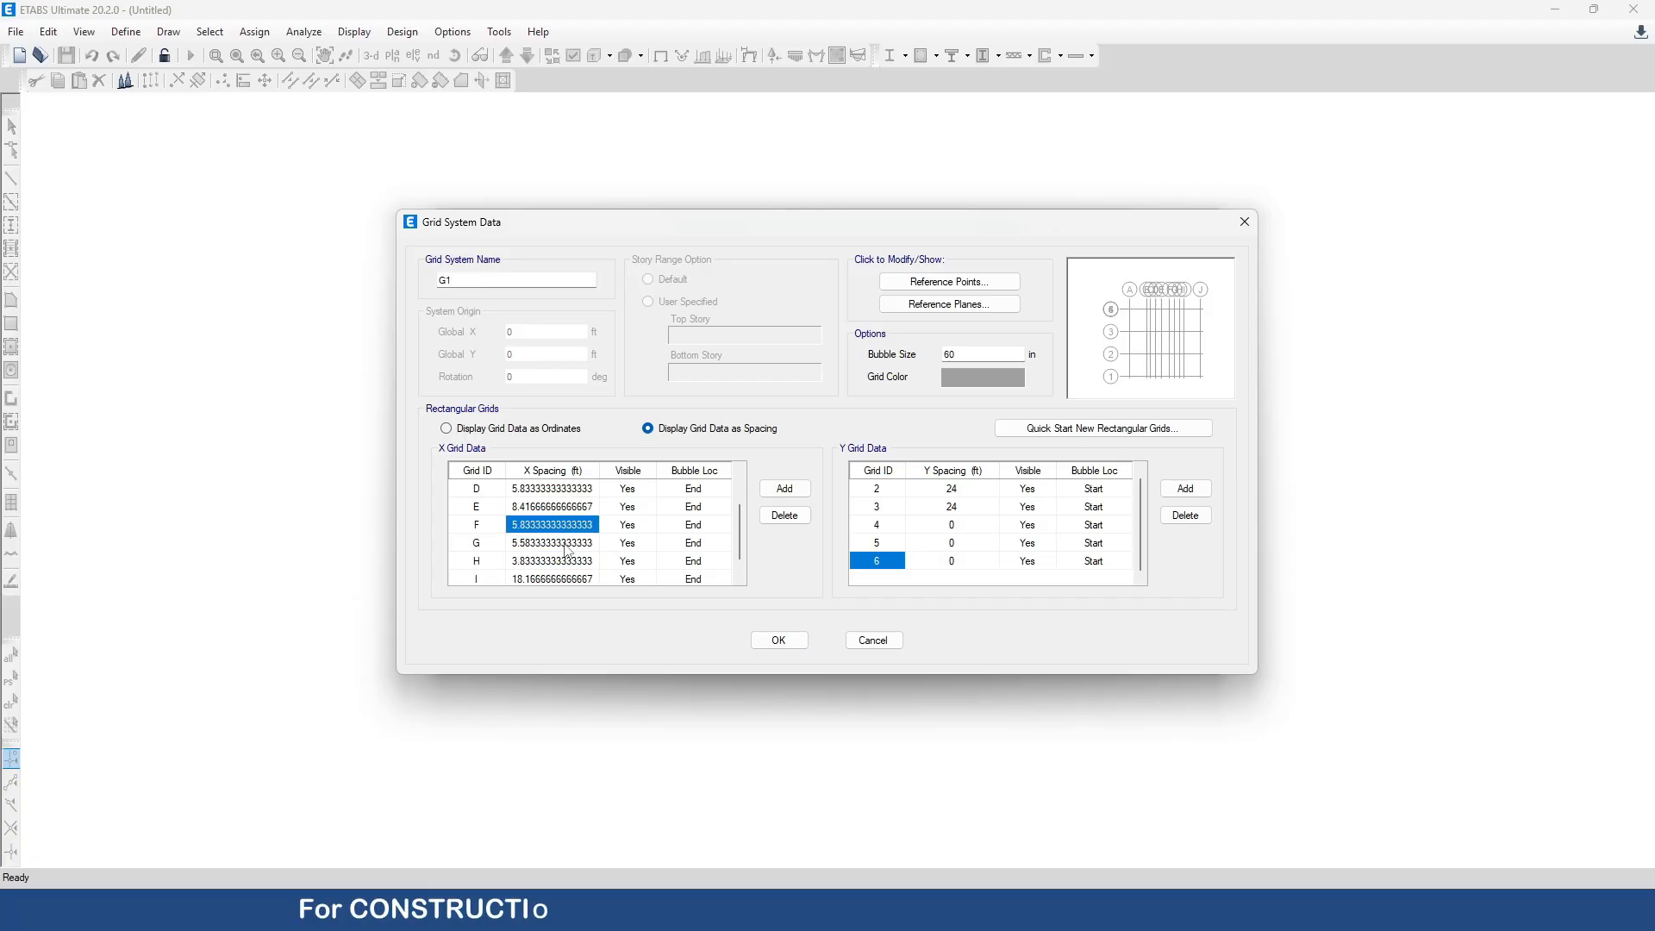
{"action": "left_click", "coordinate": [566, 545]}
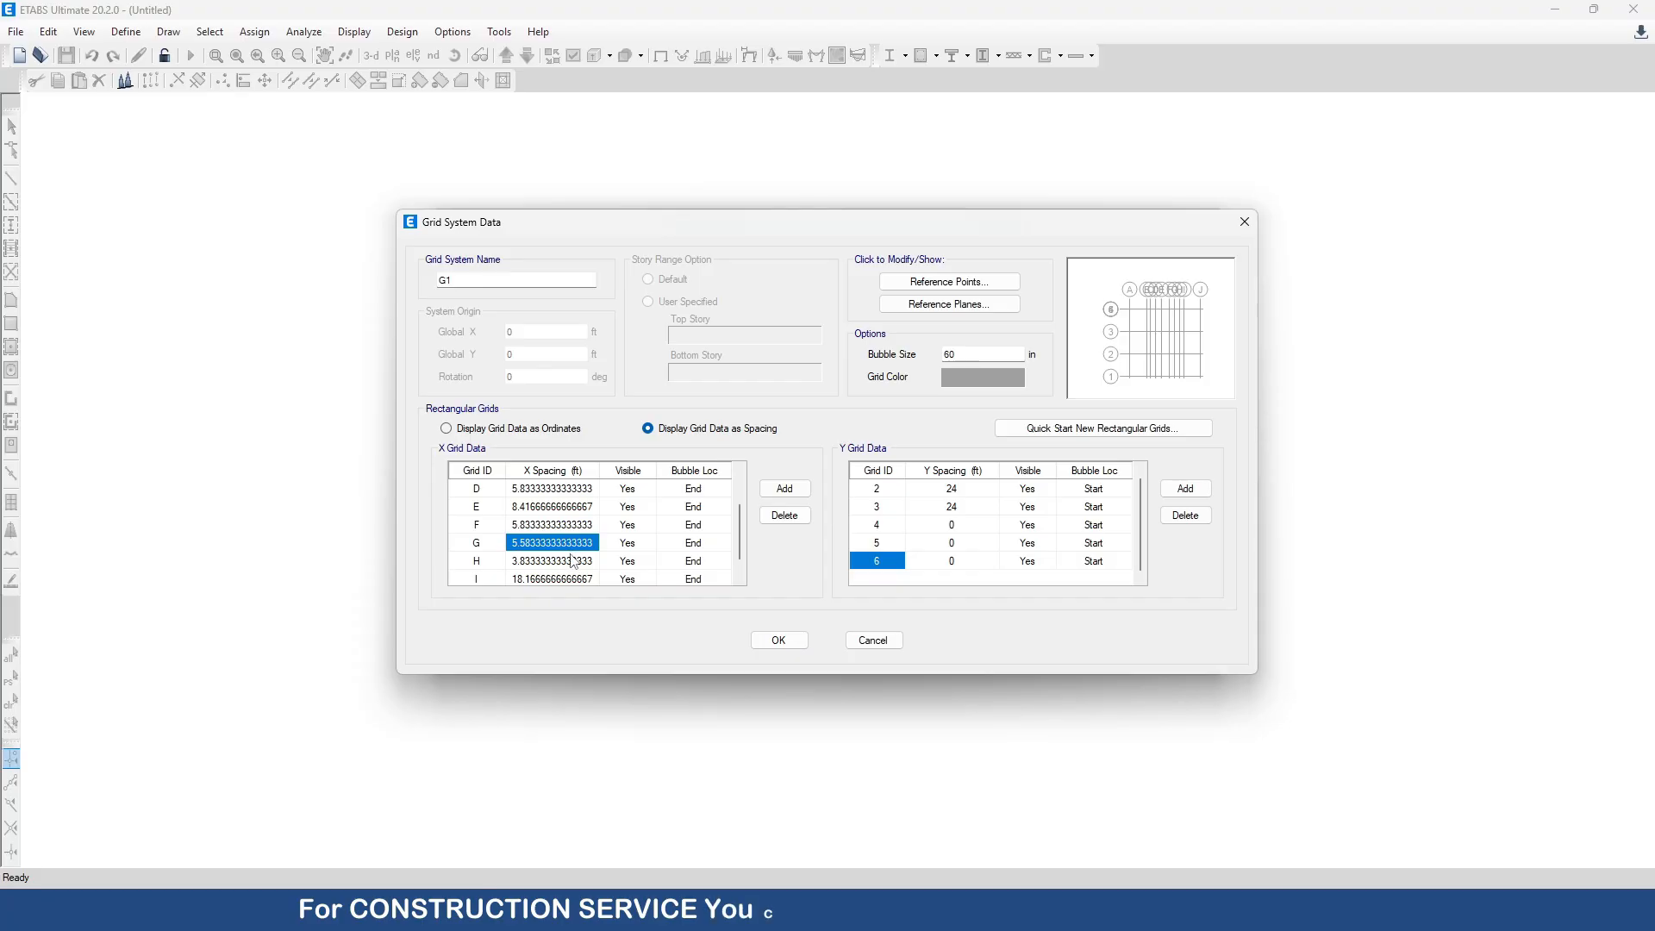
{"action": "left_click", "coordinate": [572, 561]}
{"action": "left_click", "coordinate": [577, 579]}
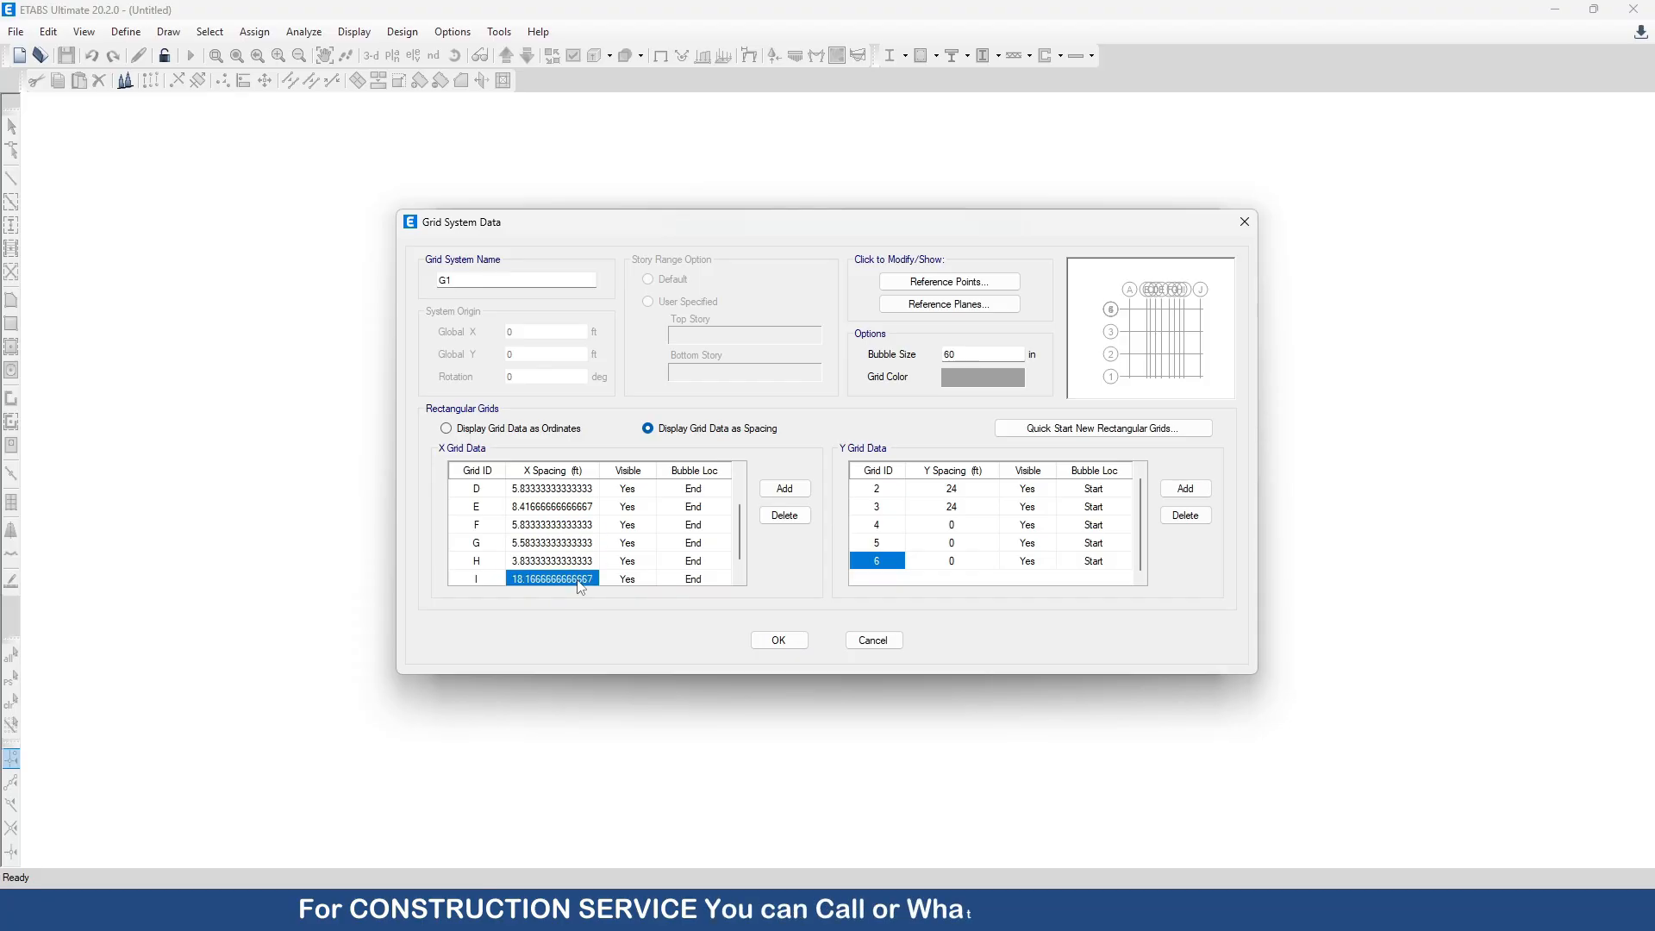
{"action": "scroll", "coordinate": [627, 579], "scroll_direction": "down", "scroll_amount": 1}
{"action": "scroll", "coordinate": [992, 497], "scroll_direction": "up", "scroll_amount": 1}
Set the Y grid spacings of line 1 to 21 ft and line 2 to 10"
{"action": "left_click", "coordinate": [991, 492]}
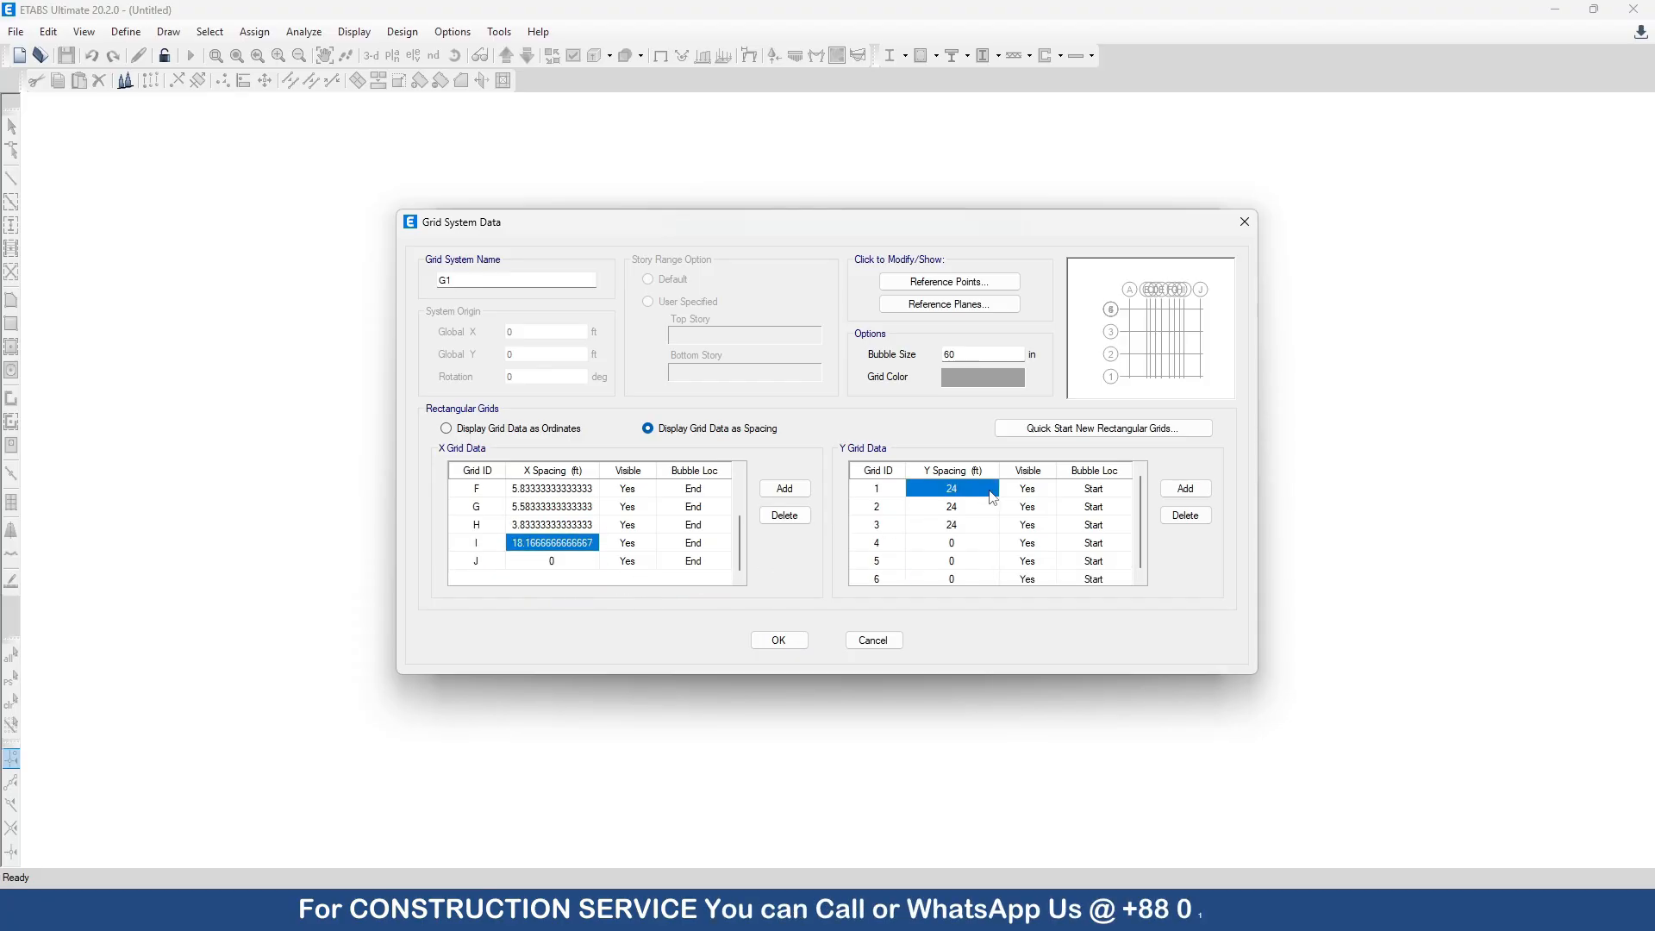
{"action": "type", "text": "21"}
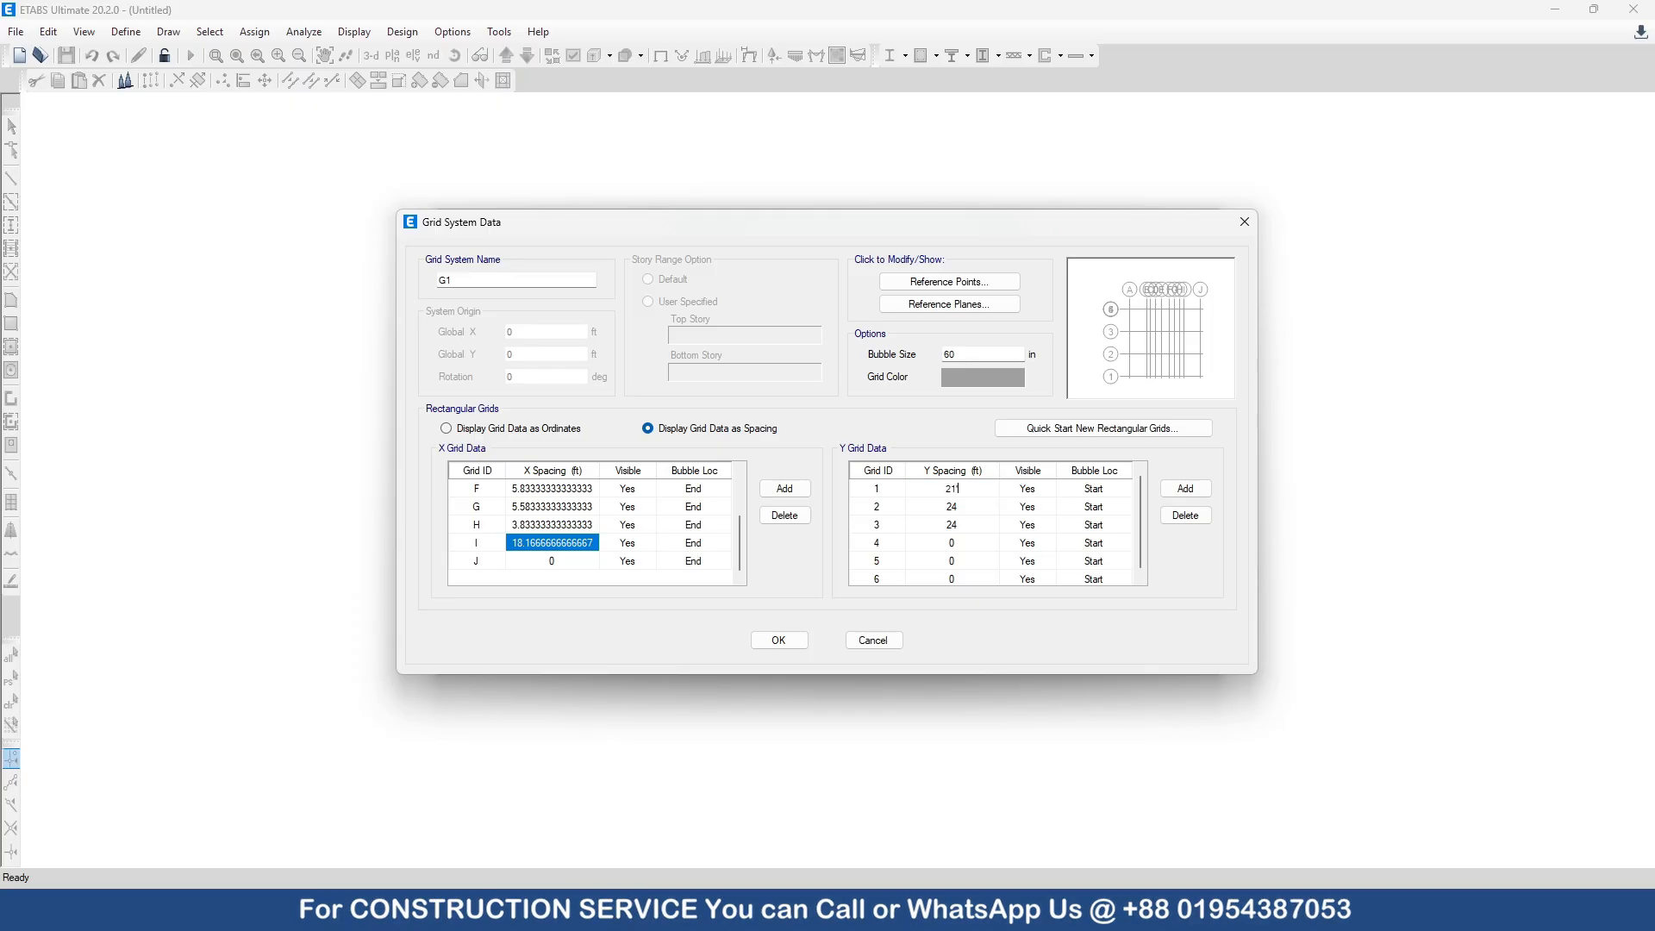
{"action": "key", "text": "Return"}
{"action": "type", "text": "10"}
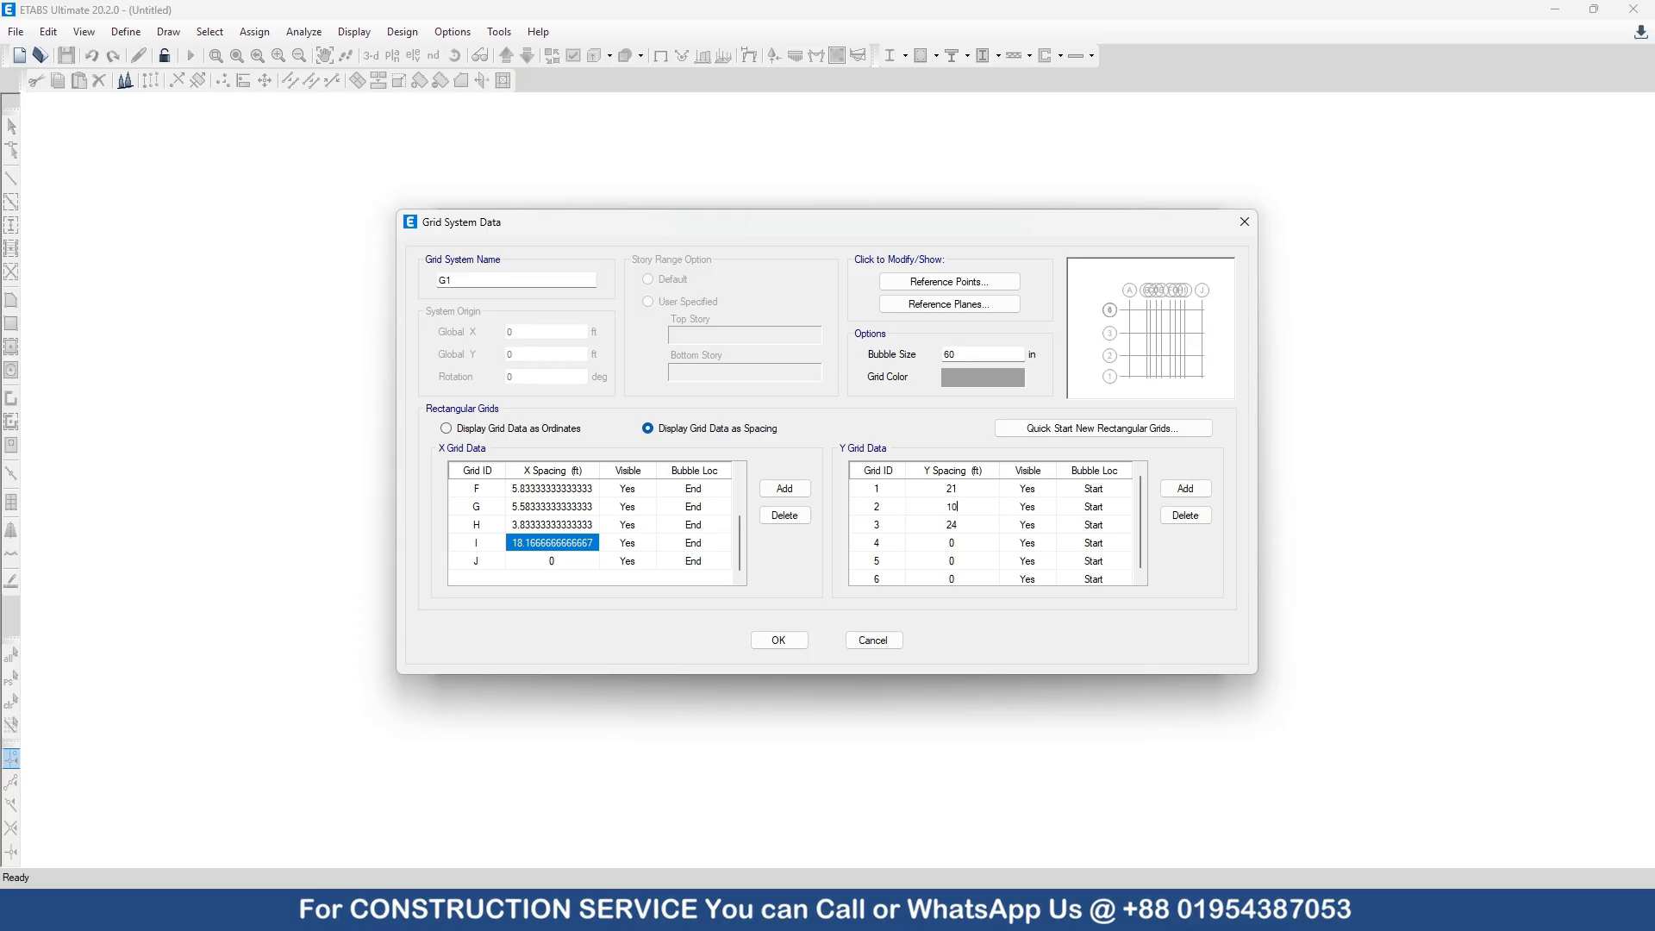
{"action": "type", "text": "\""}
{"action": "key", "text": "Return"}
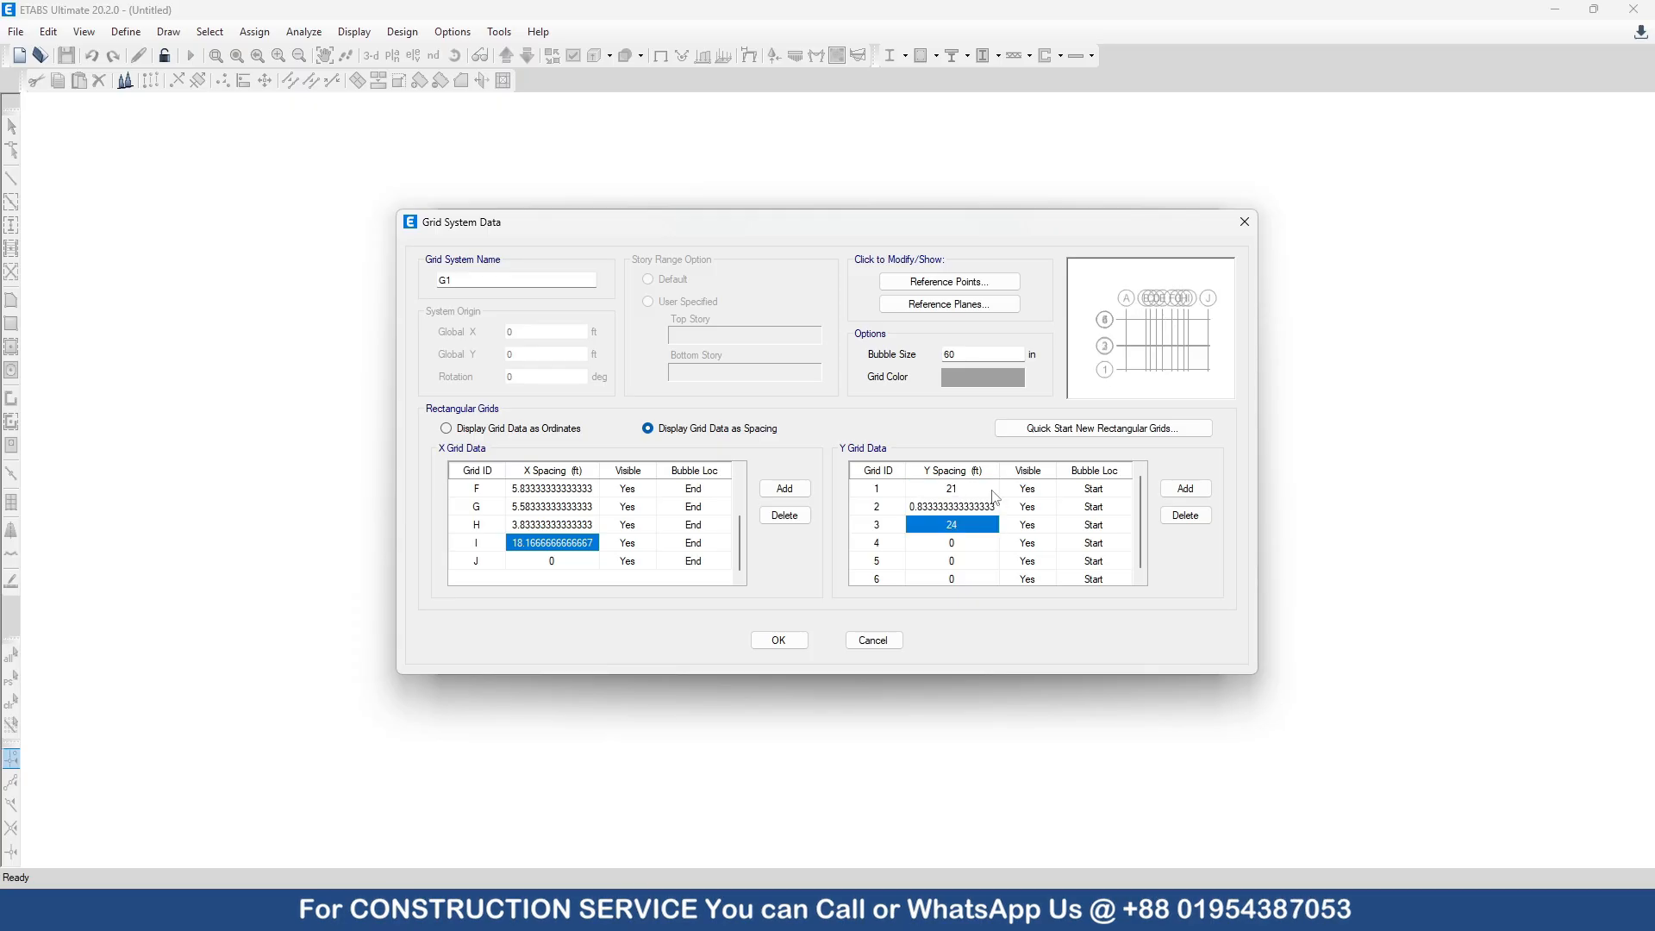
Set the Y grid spacings of line 3 to 5 ft, line 4 to 10" and line 5 to 21 ft
{"action": "type", "text": "5"}
{"action": "key", "text": "Return"}
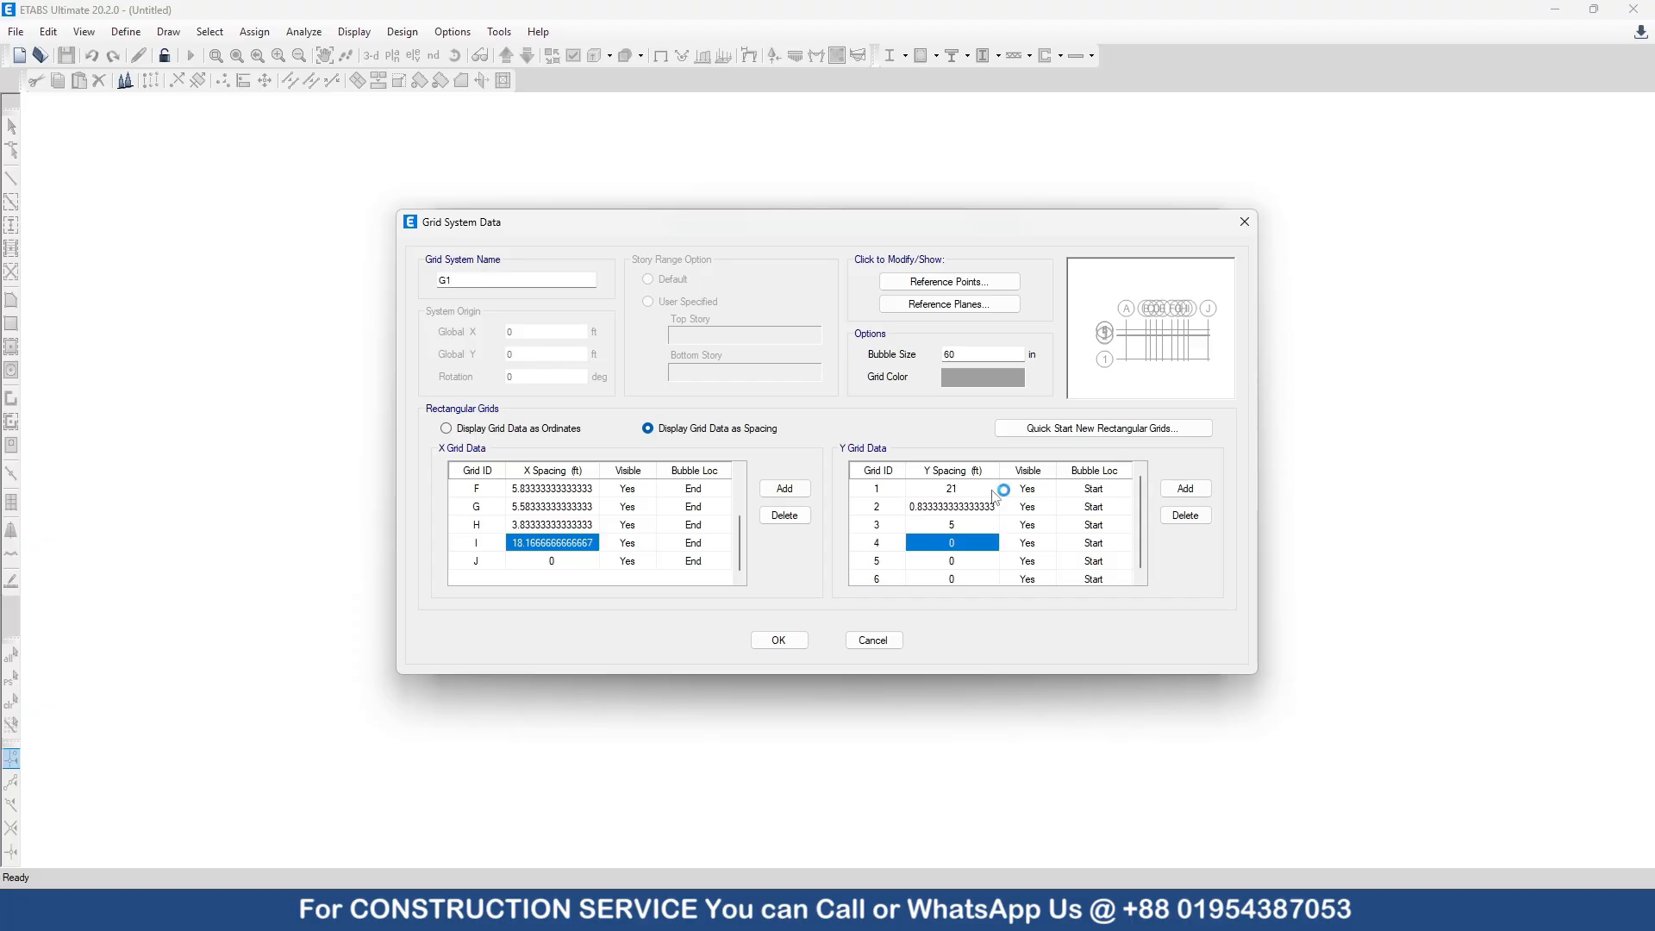
{"action": "type", "text": "10"}
{"action": "key", "text": "Return"}
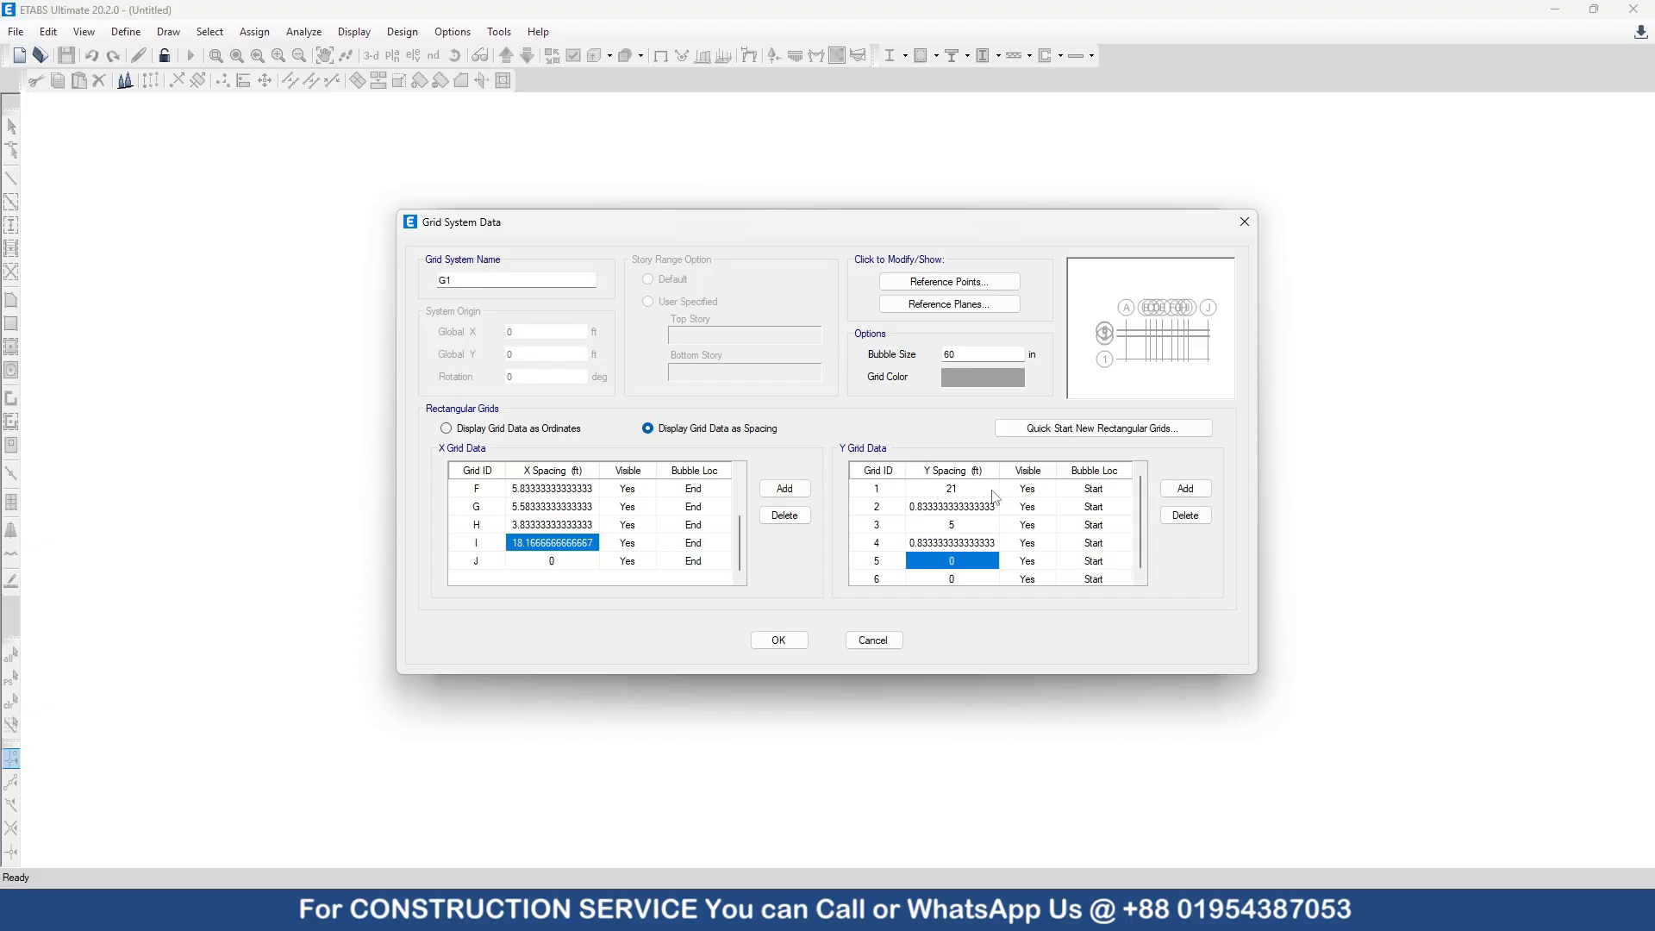
{"action": "type", "text": "21"}
{"action": "key", "text": "Return"}
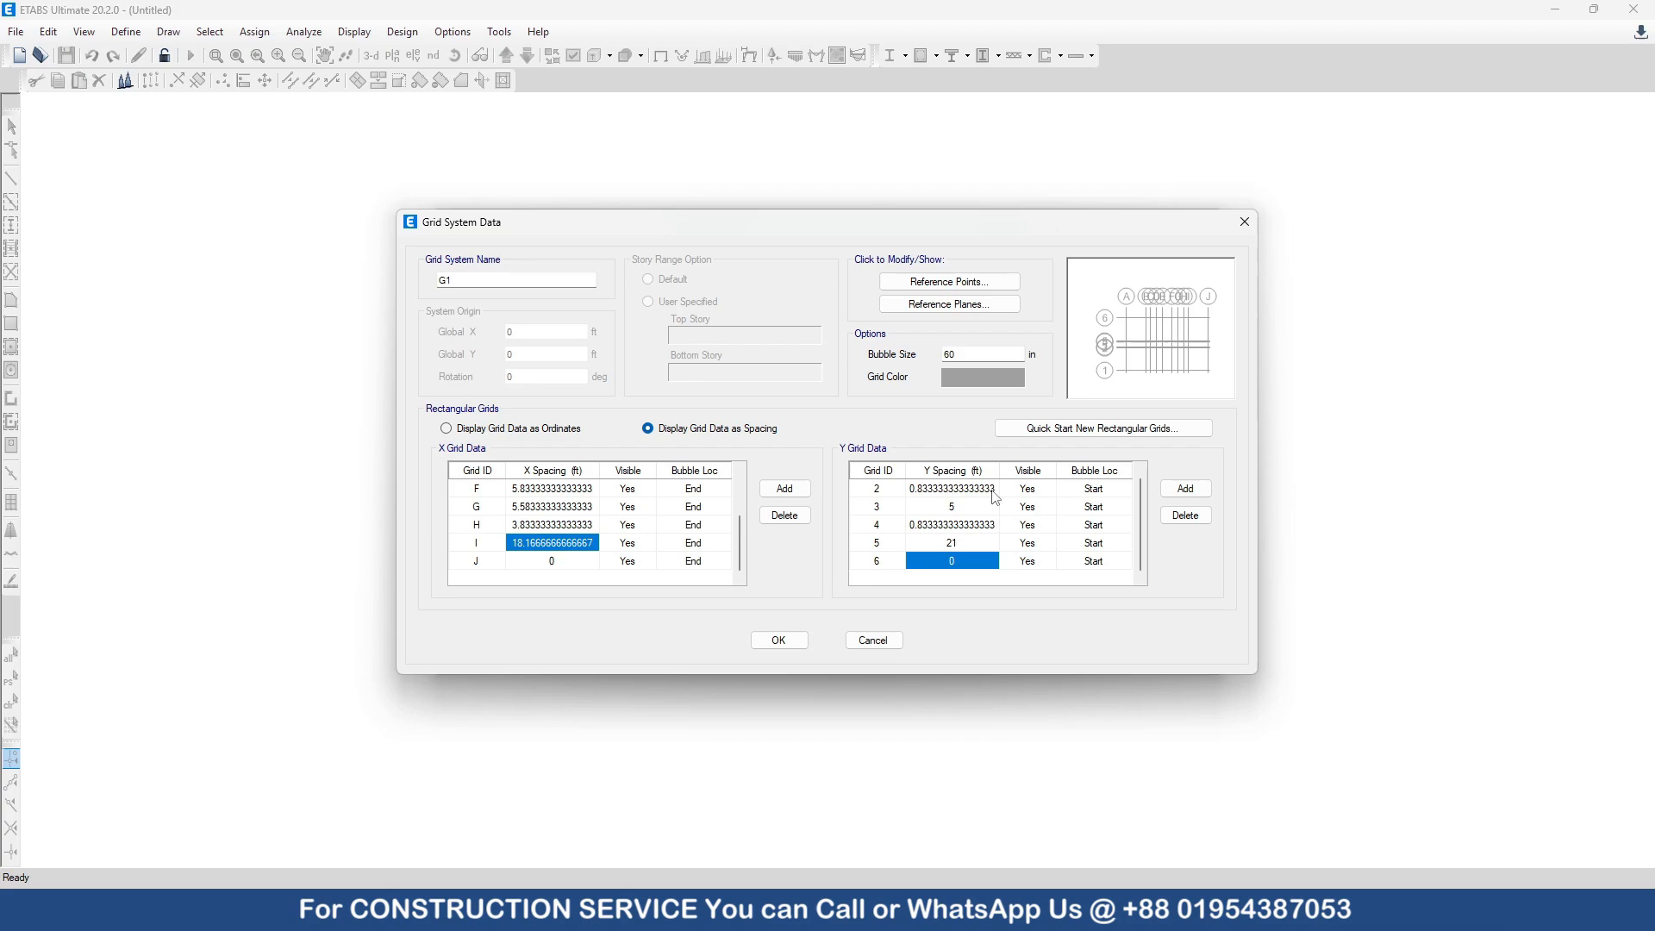
Review the entered Y spacings of lines 1 to 5 one by one and accept the grid system data
{"action": "scroll", "coordinate": [988, 548], "scroll_direction": "up", "scroll_amount": 1}
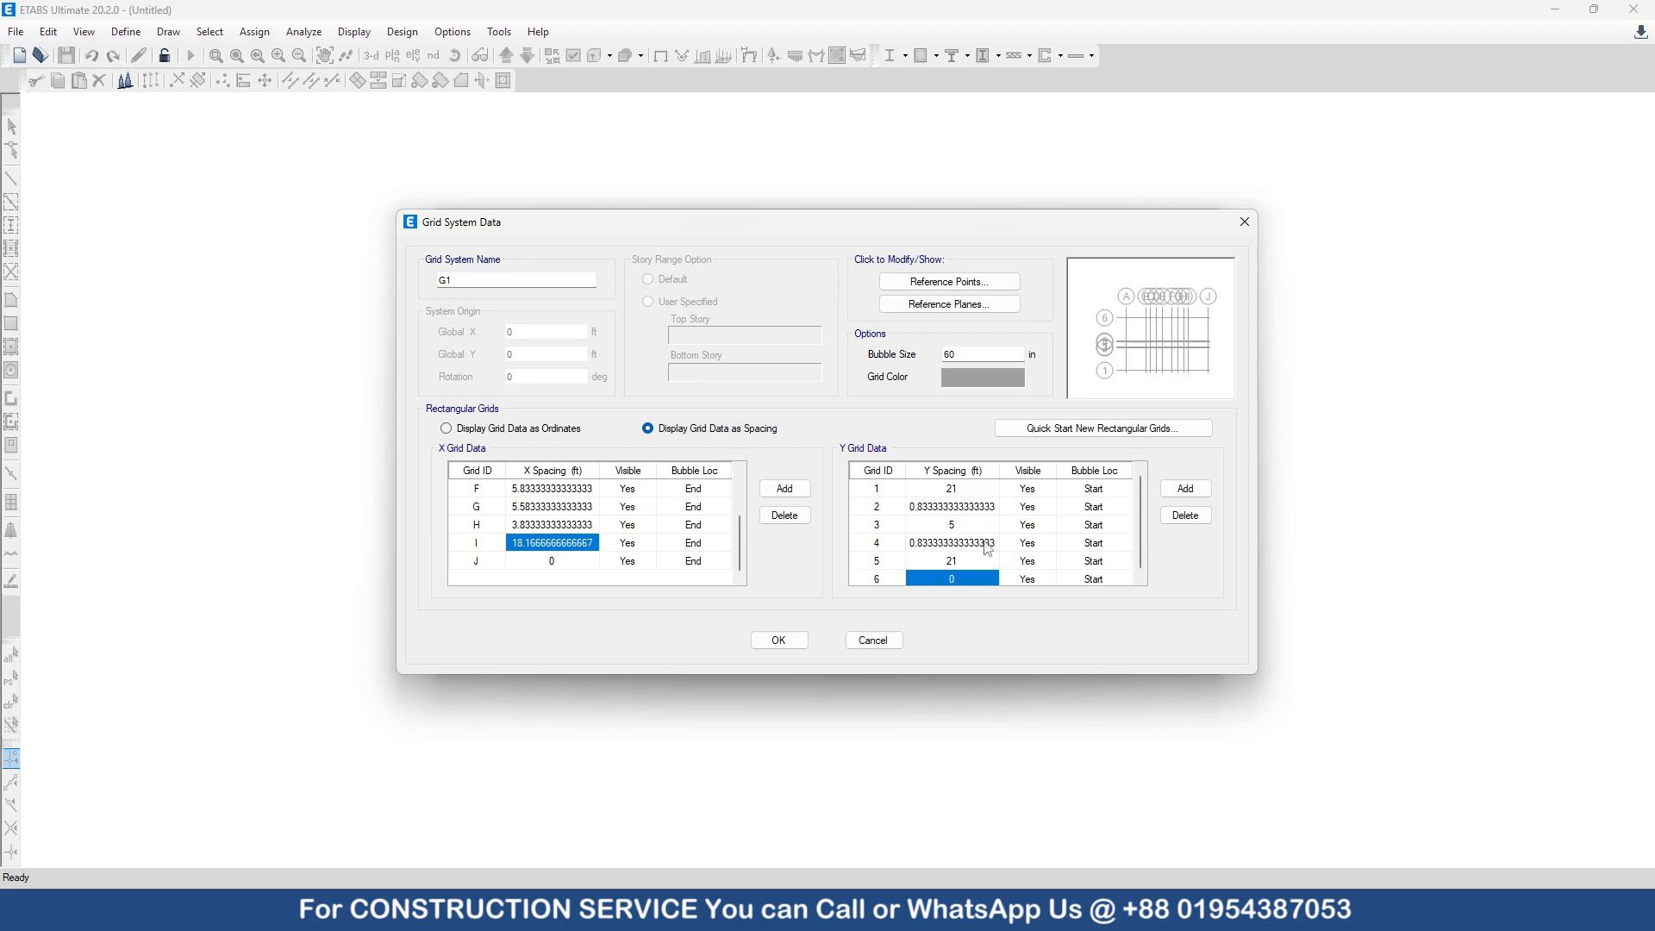
{"action": "left_click", "coordinate": [963, 490]}
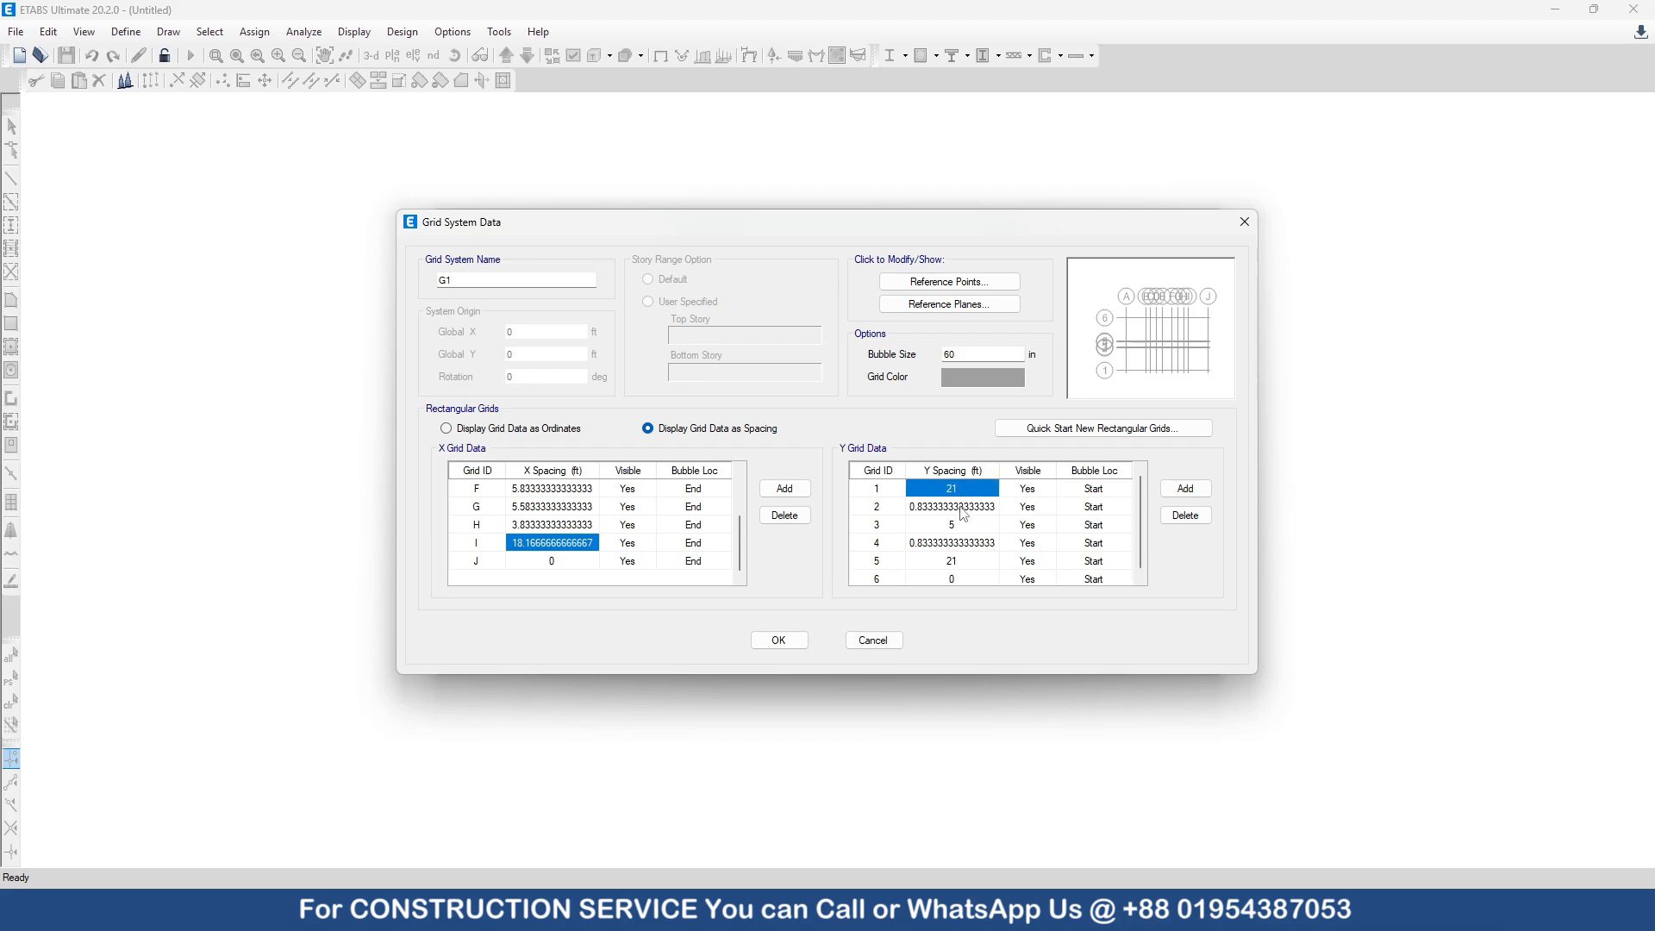
{"action": "left_click", "coordinate": [964, 507]}
{"action": "left_click", "coordinate": [964, 526]}
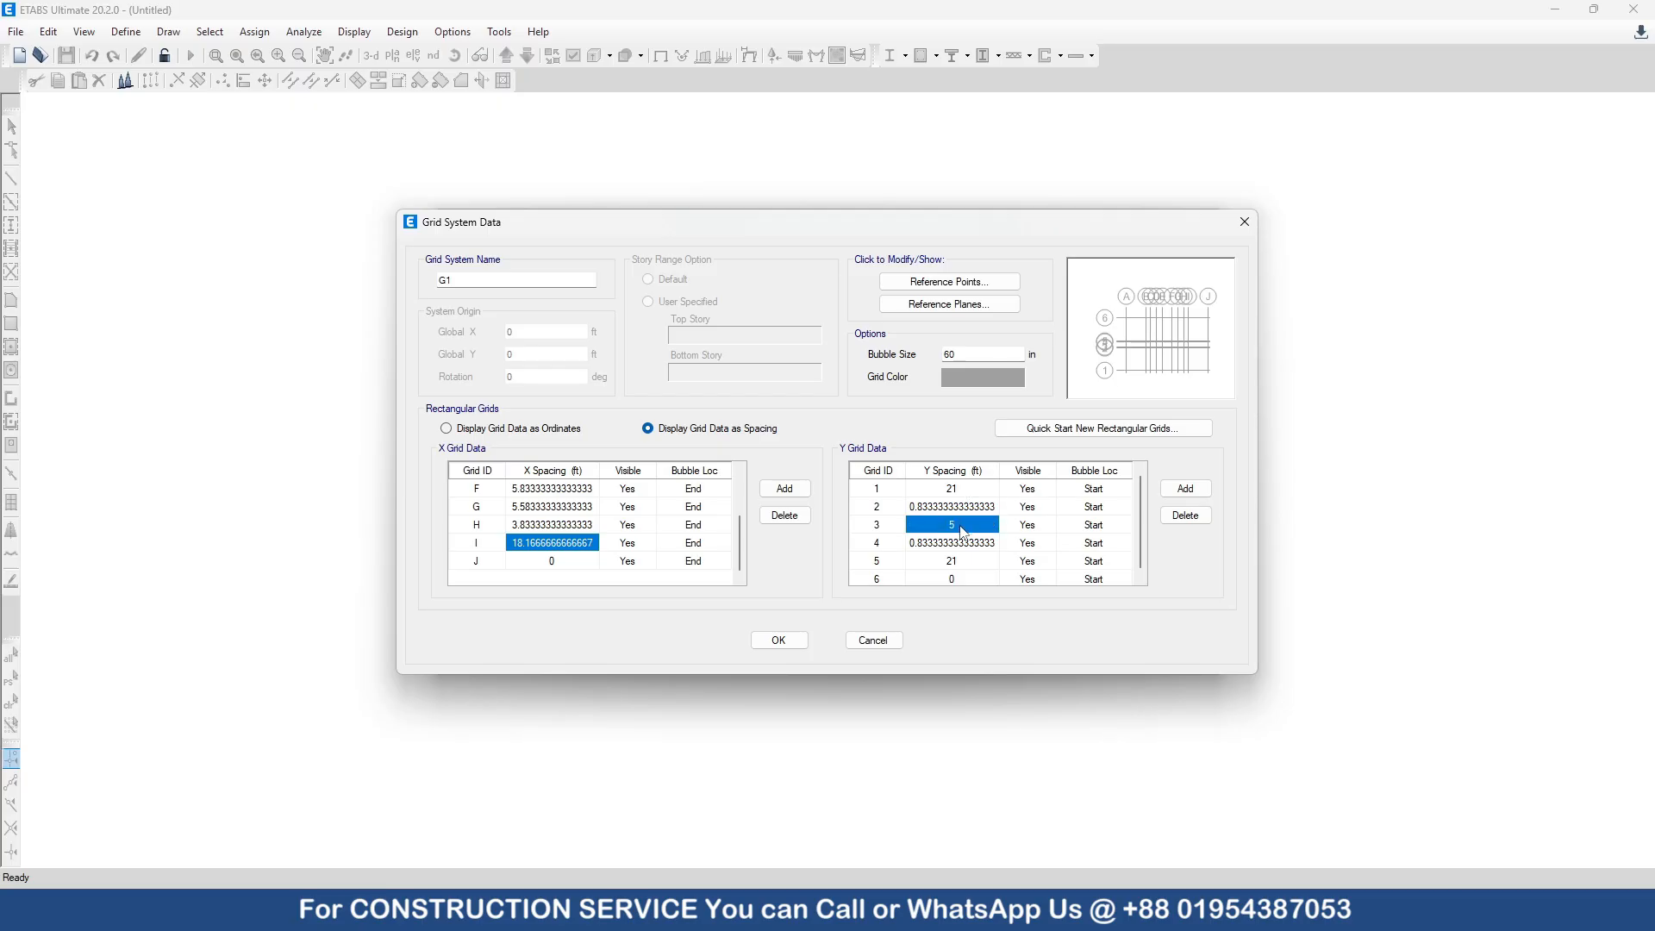
{"action": "left_click", "coordinate": [961, 544]}
{"action": "left_click", "coordinate": [963, 569]}
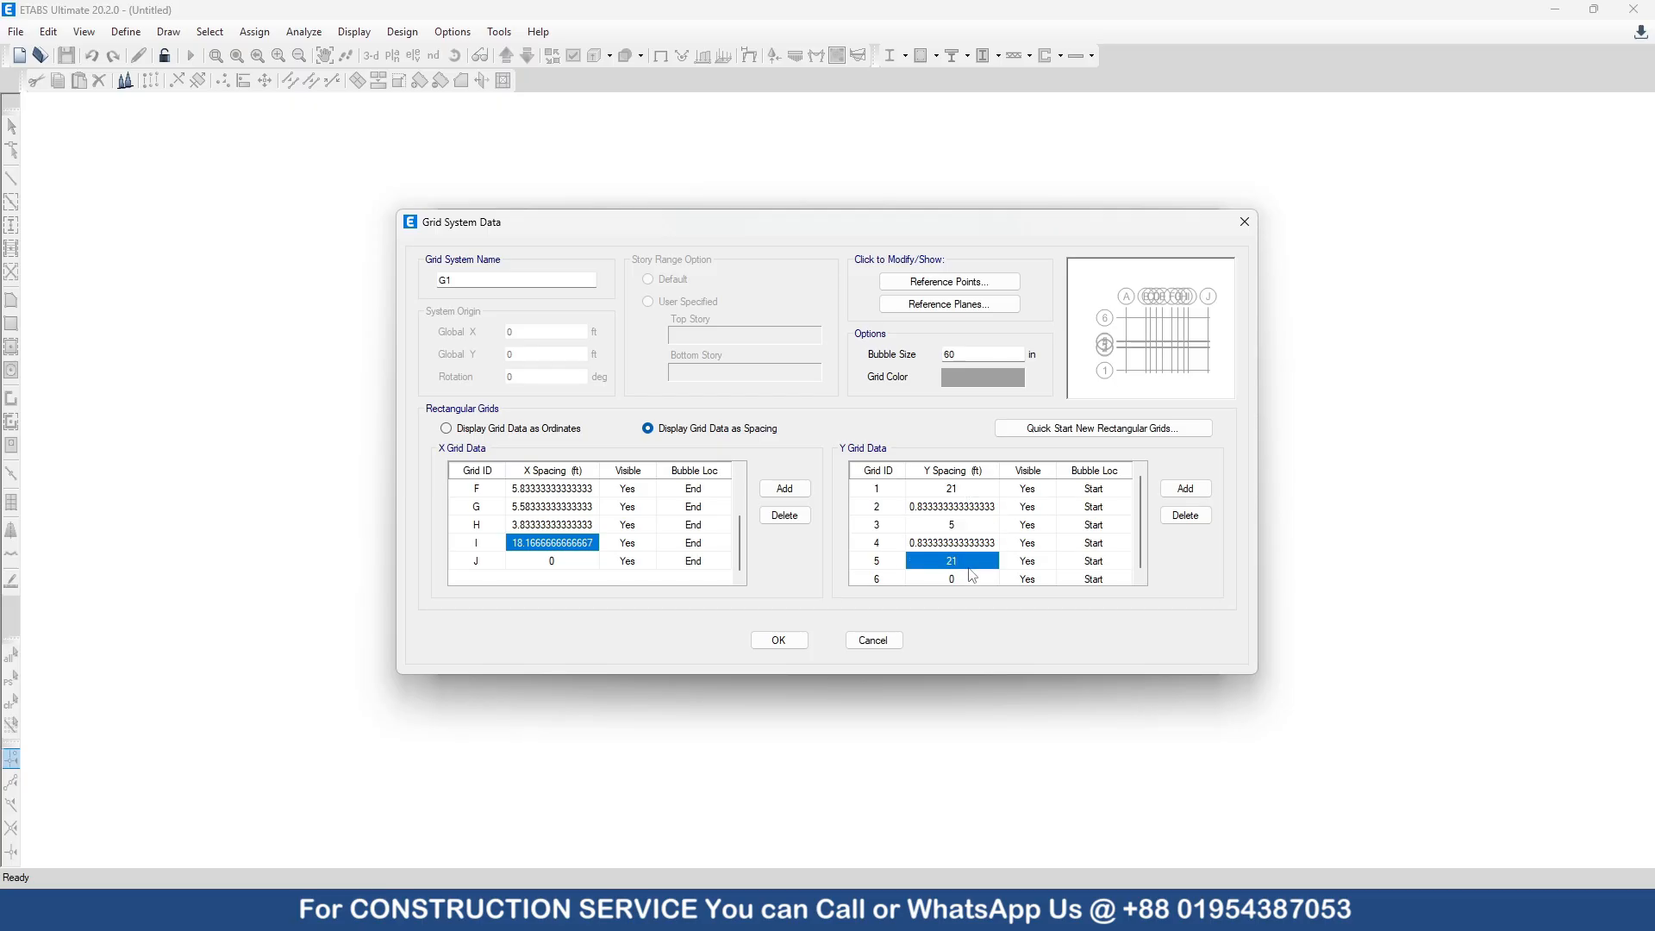
{"action": "scroll", "coordinate": [905, 578], "scroll_direction": "down", "scroll_amount": 1}
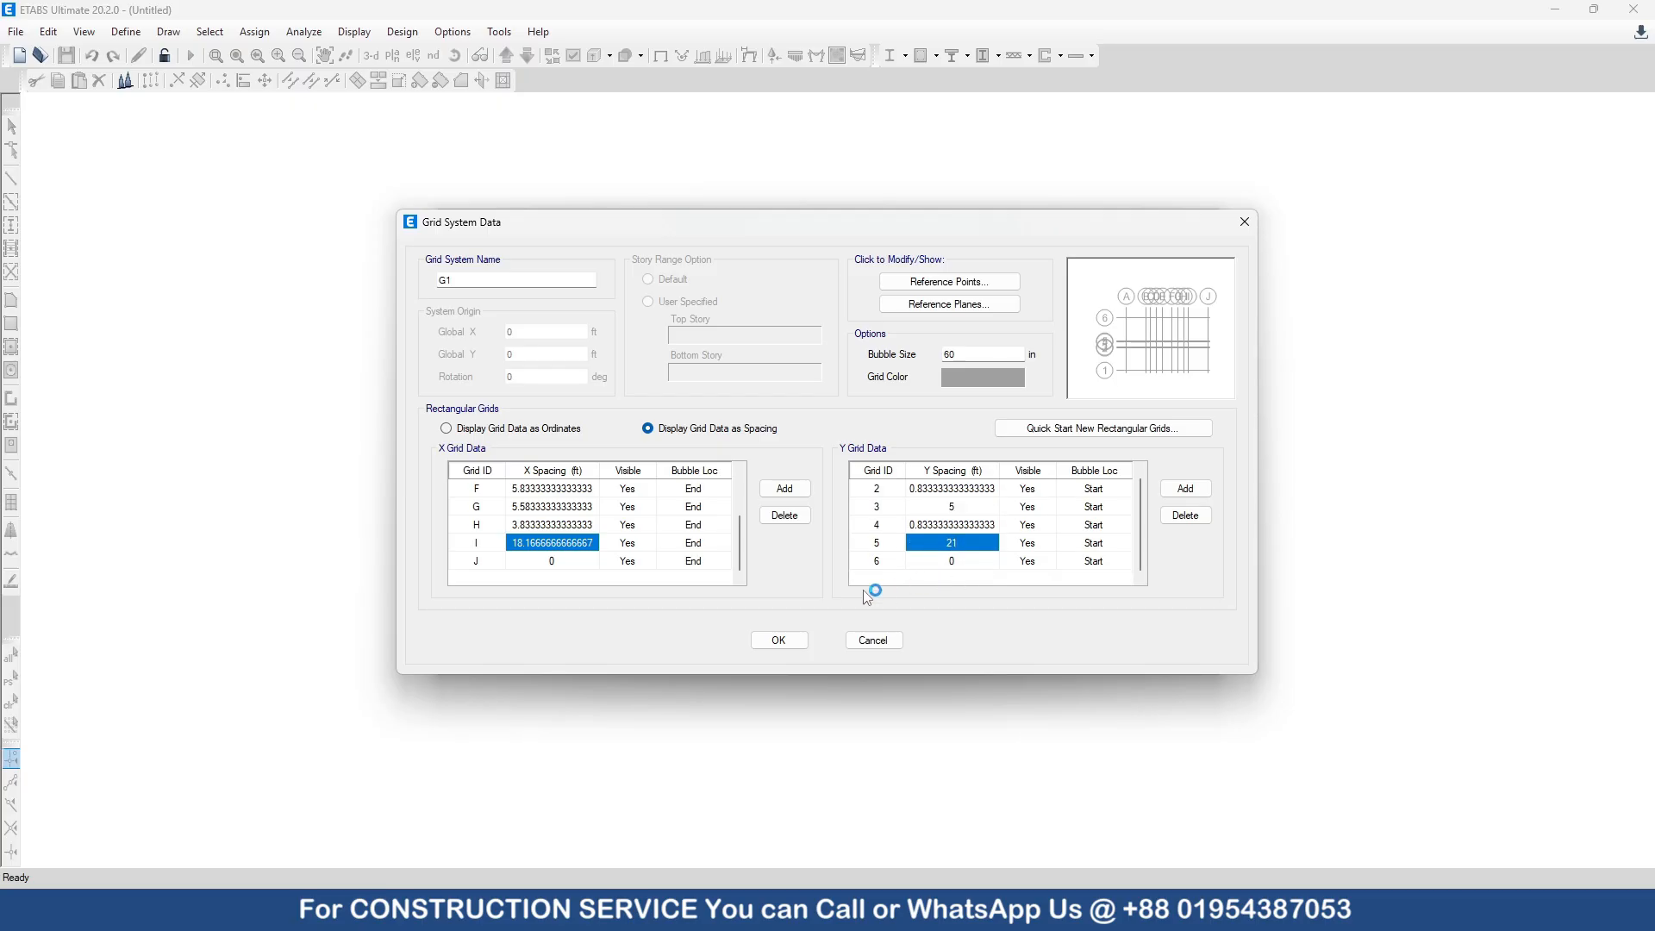
{"action": "double_click", "coordinate": [970, 354]}
{"action": "left_click", "coordinate": [778, 639]}
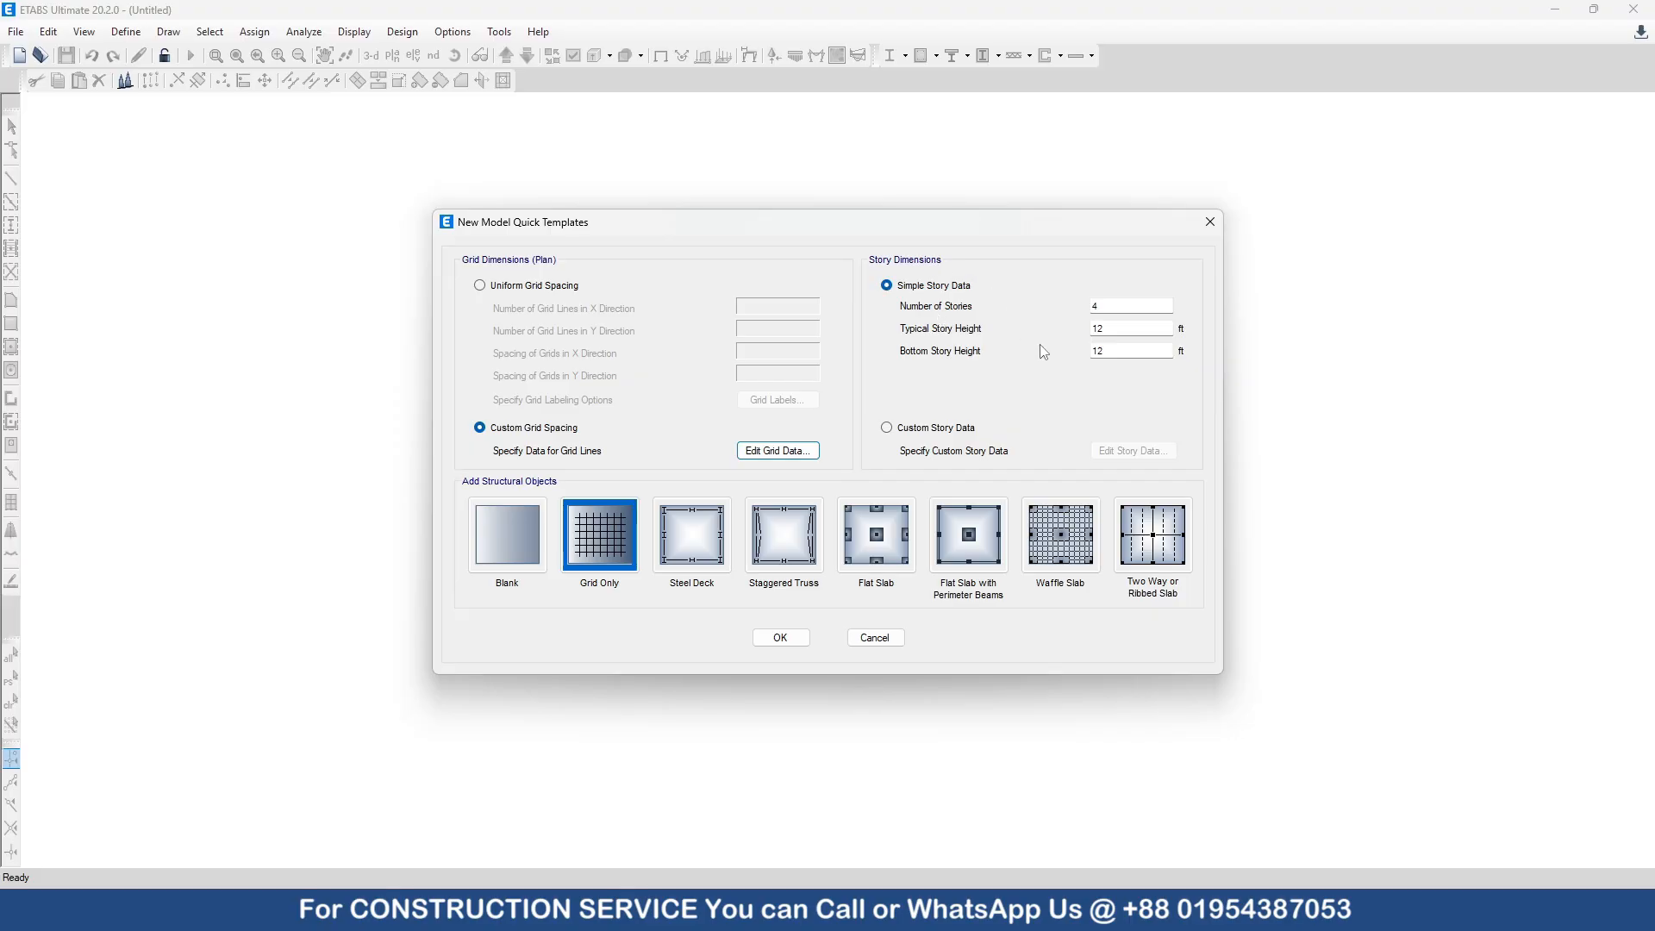
Set the bottom and typical story heights to 10 ft and the number of stories to 2, and create the grid-only model
{"action": "double_click", "coordinate": [1131, 349]}
{"action": "type", "text": "1"}
{"action": "left_click", "coordinate": [1115, 325]}
{"action": "type", "text": "10"}
{"action": "left_click", "coordinate": [1099, 307]}
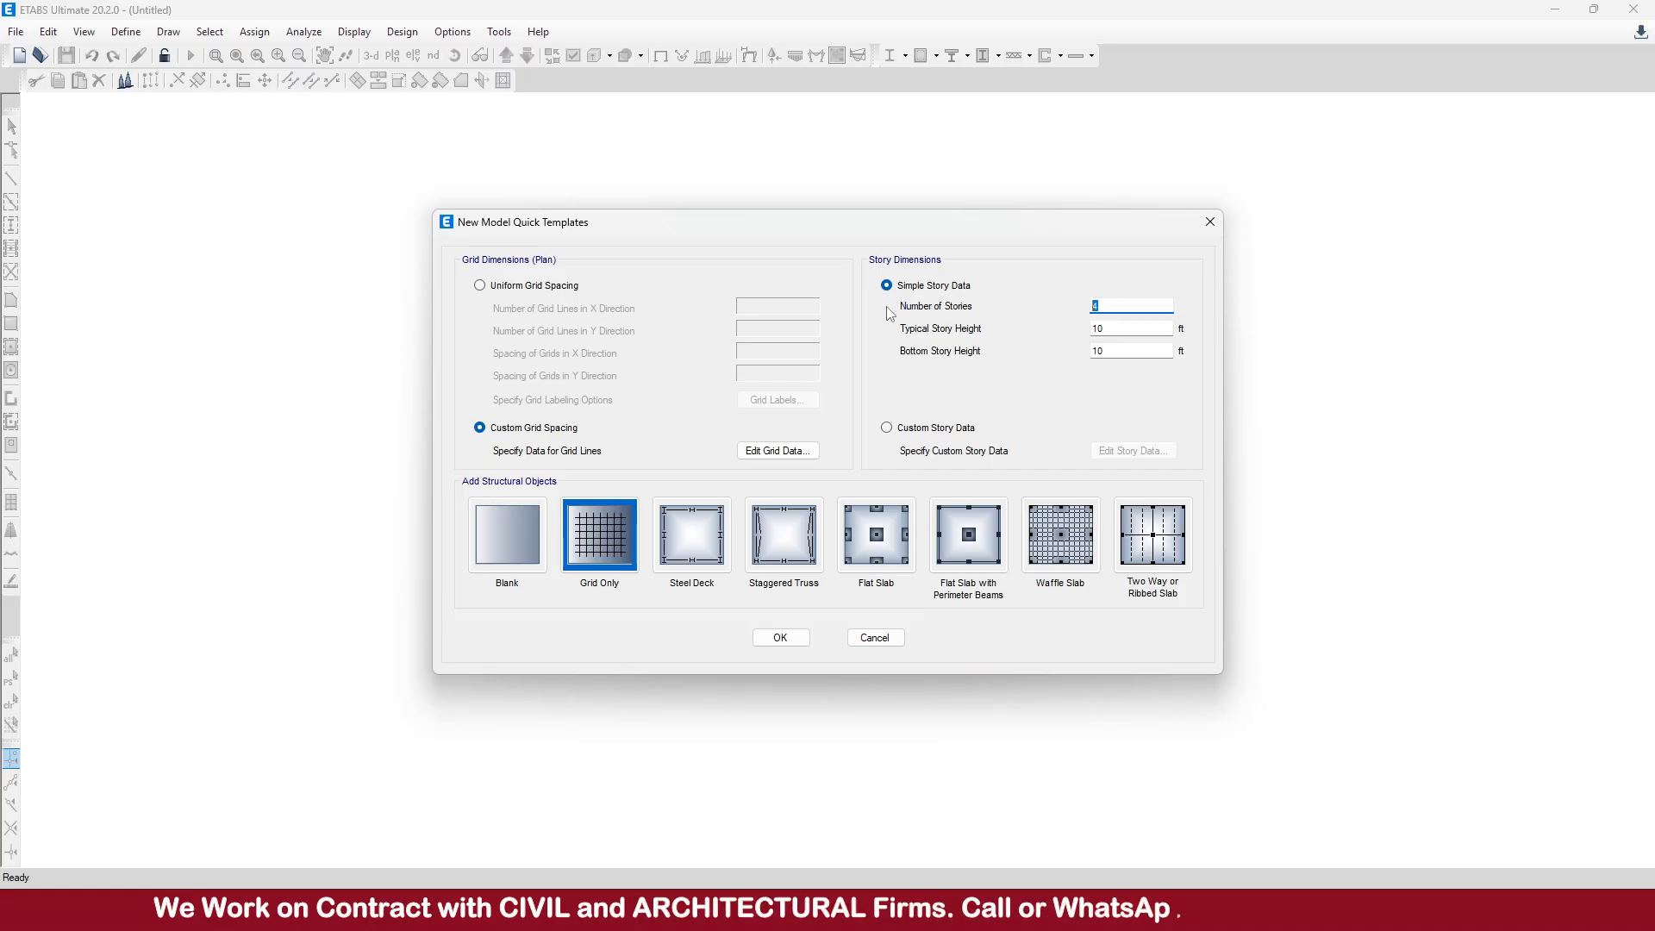
{"action": "type", "text": "2"}
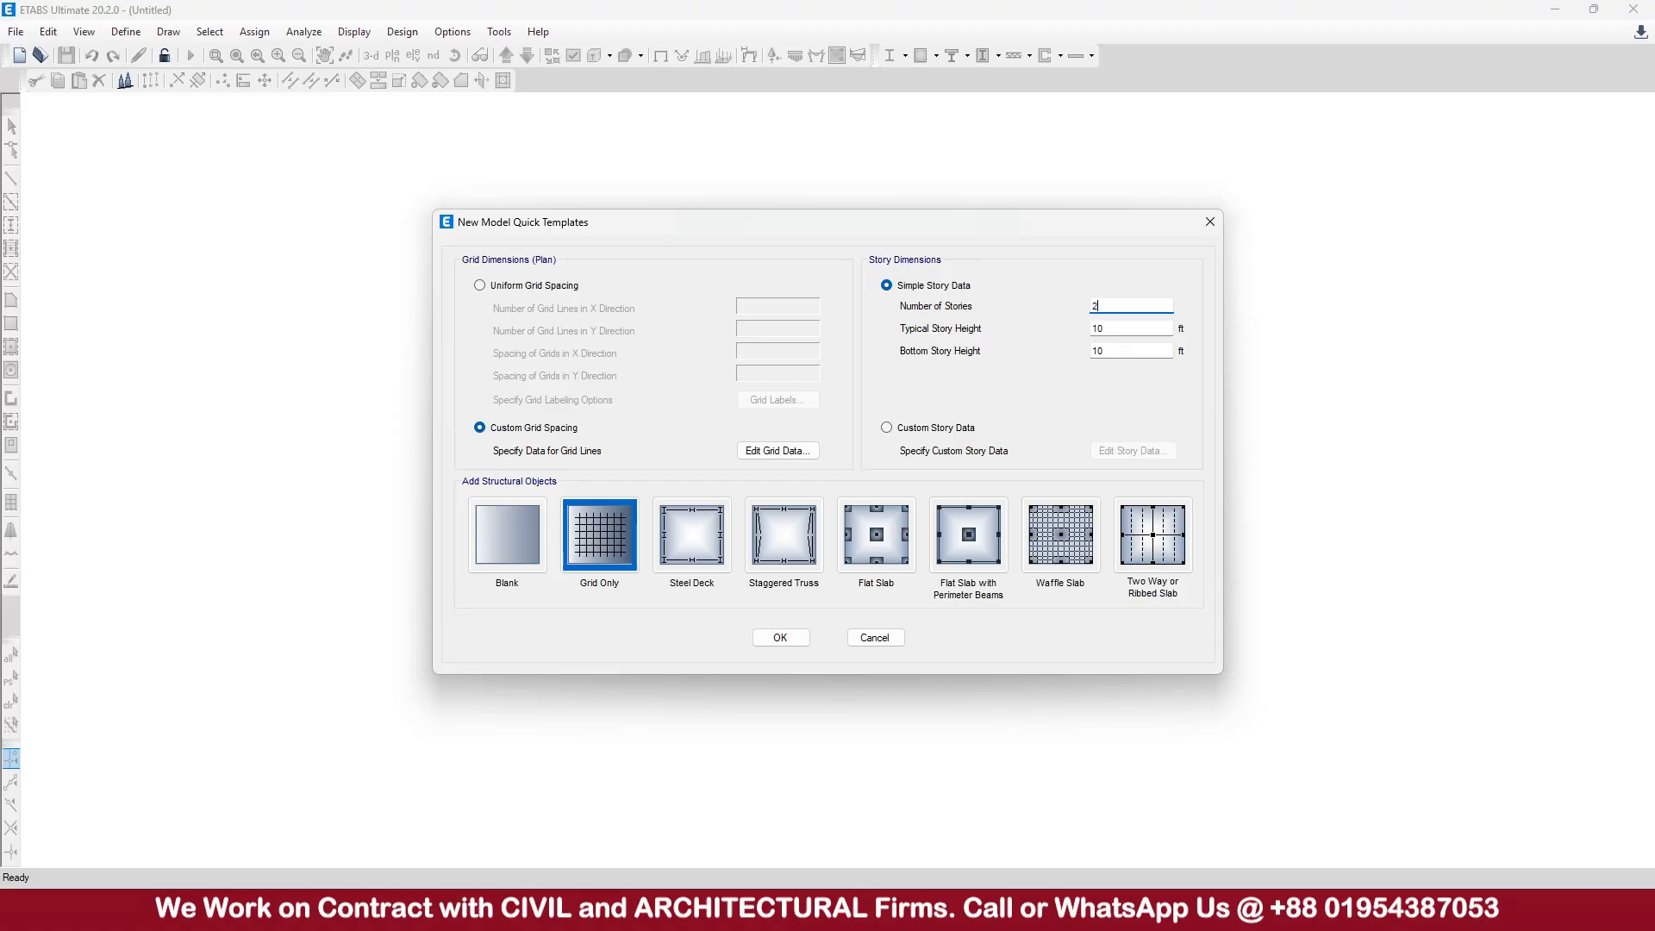
{"action": "left_click", "coordinate": [784, 638]}
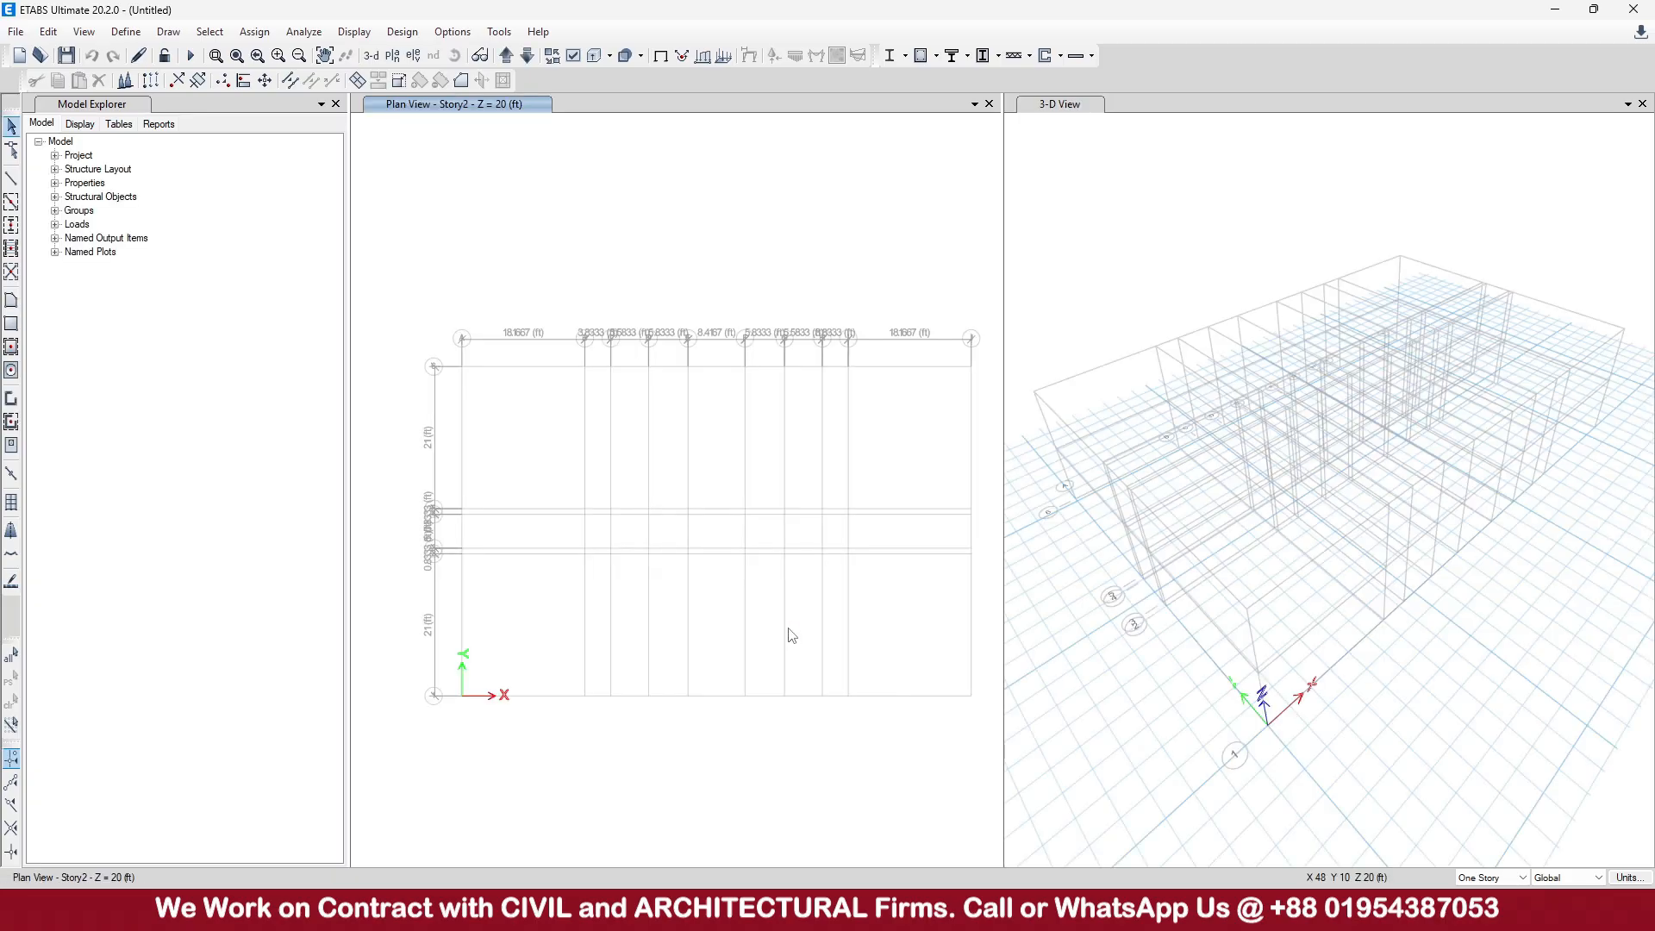
Open the story data of the model, check the height of Story1, and close the data without changes
{"action": "left_click", "coordinate": [48, 31]}
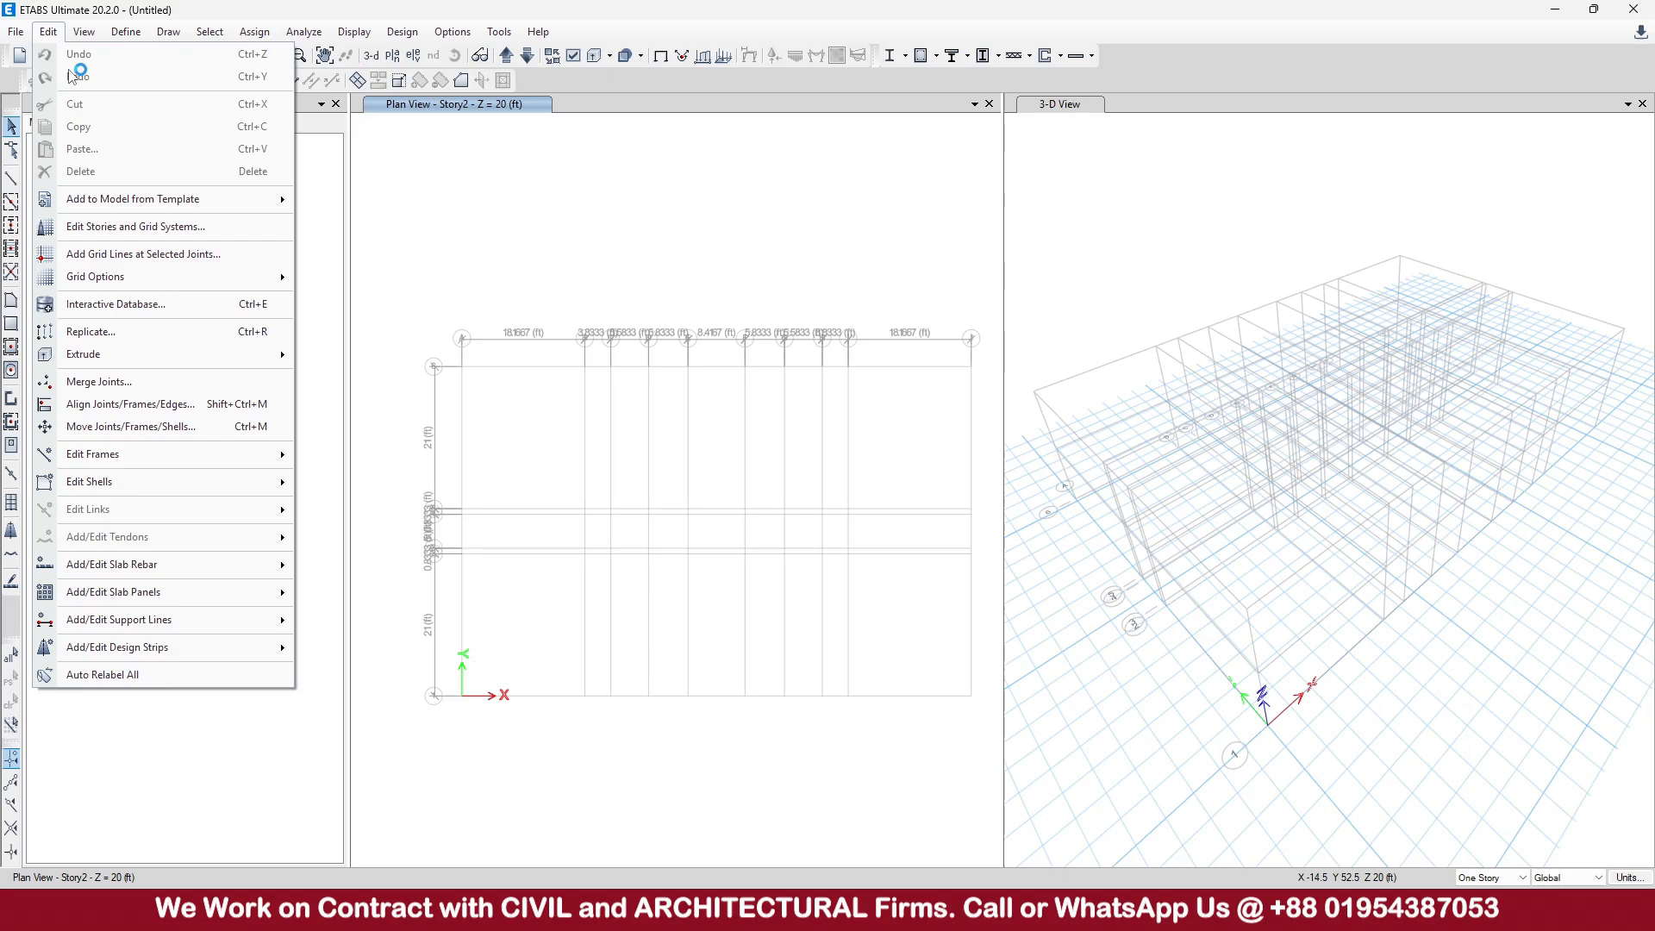
{"action": "left_click", "coordinate": [133, 230]}
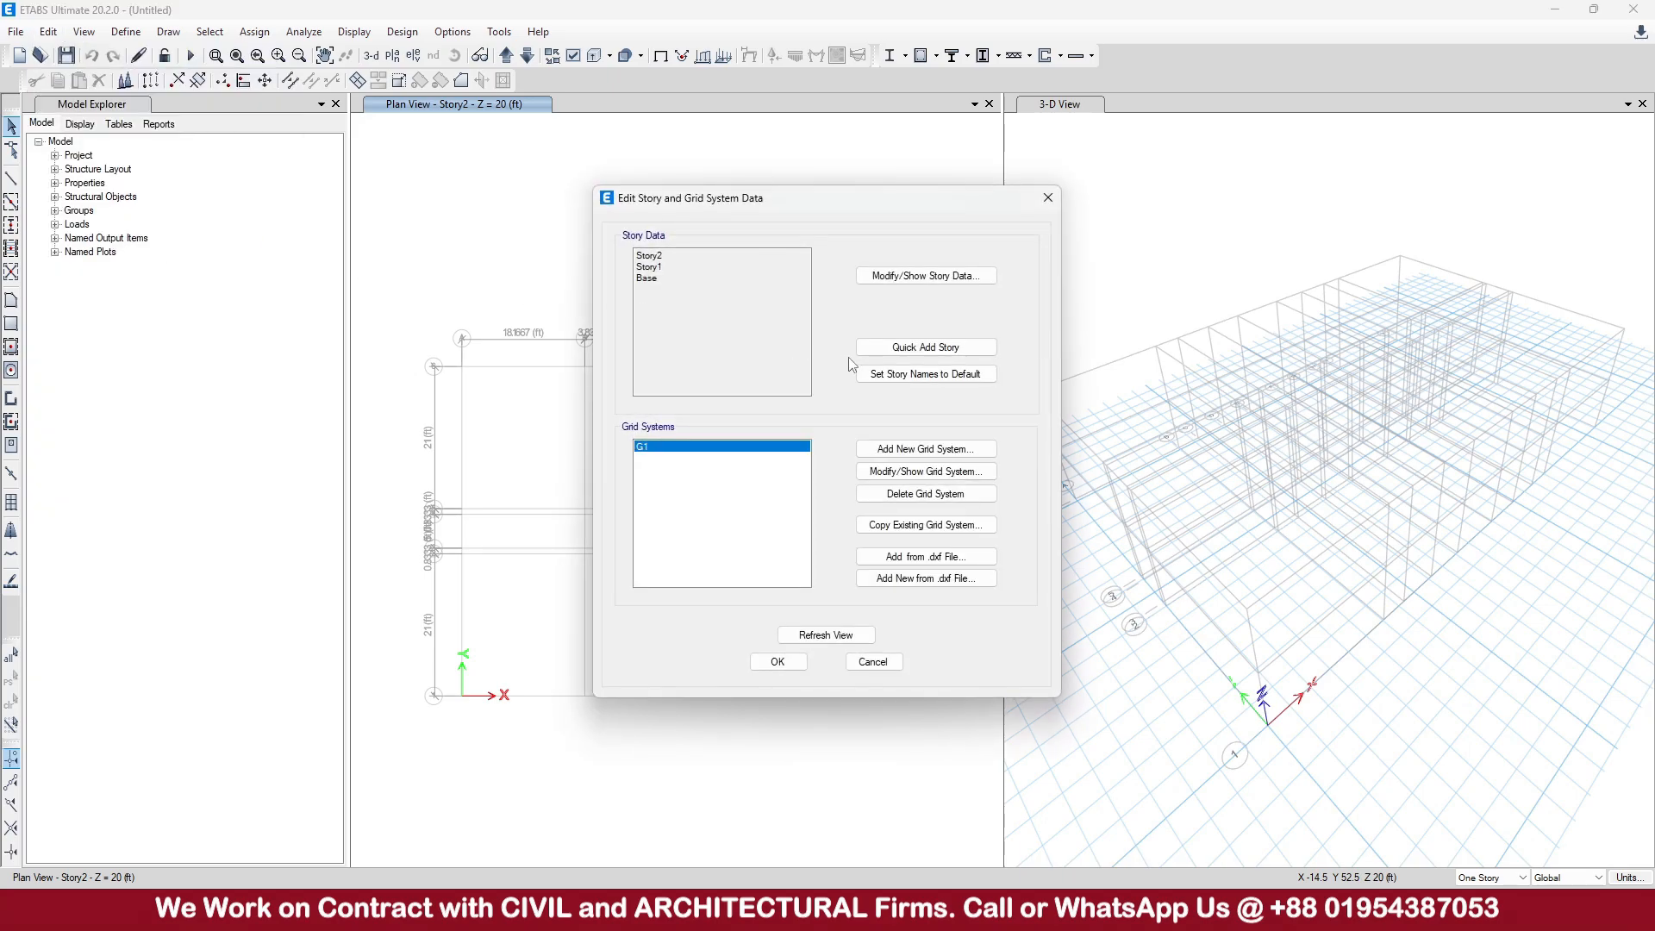
{"action": "left_click", "coordinate": [900, 278]}
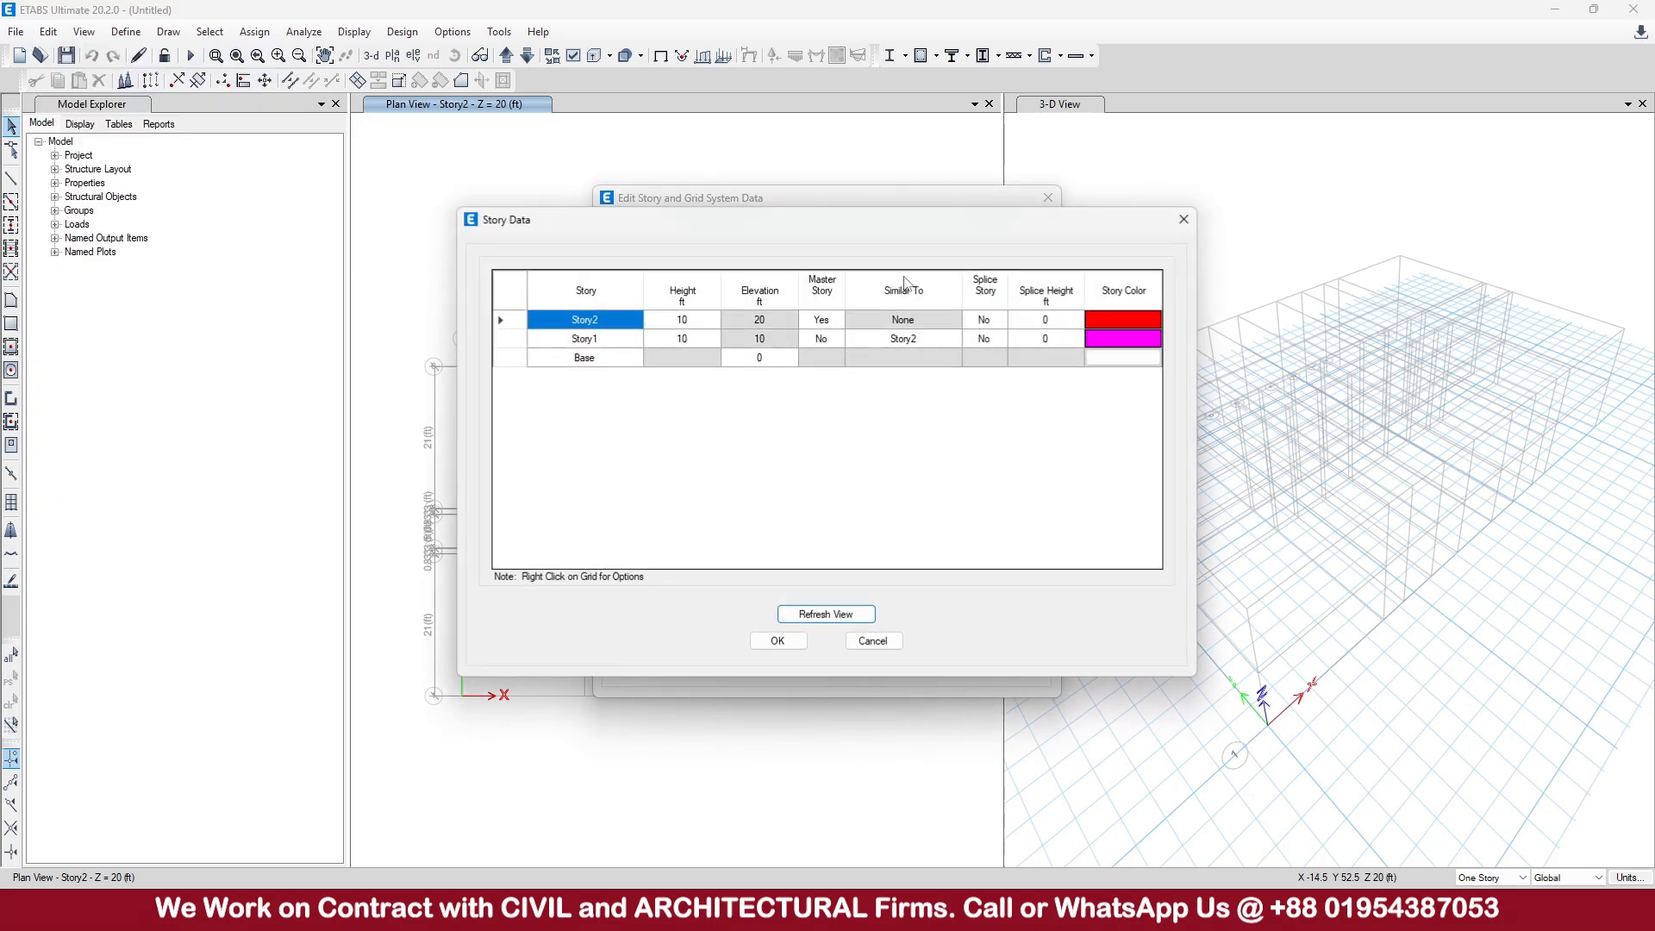
{"action": "left_click", "coordinate": [687, 339]}
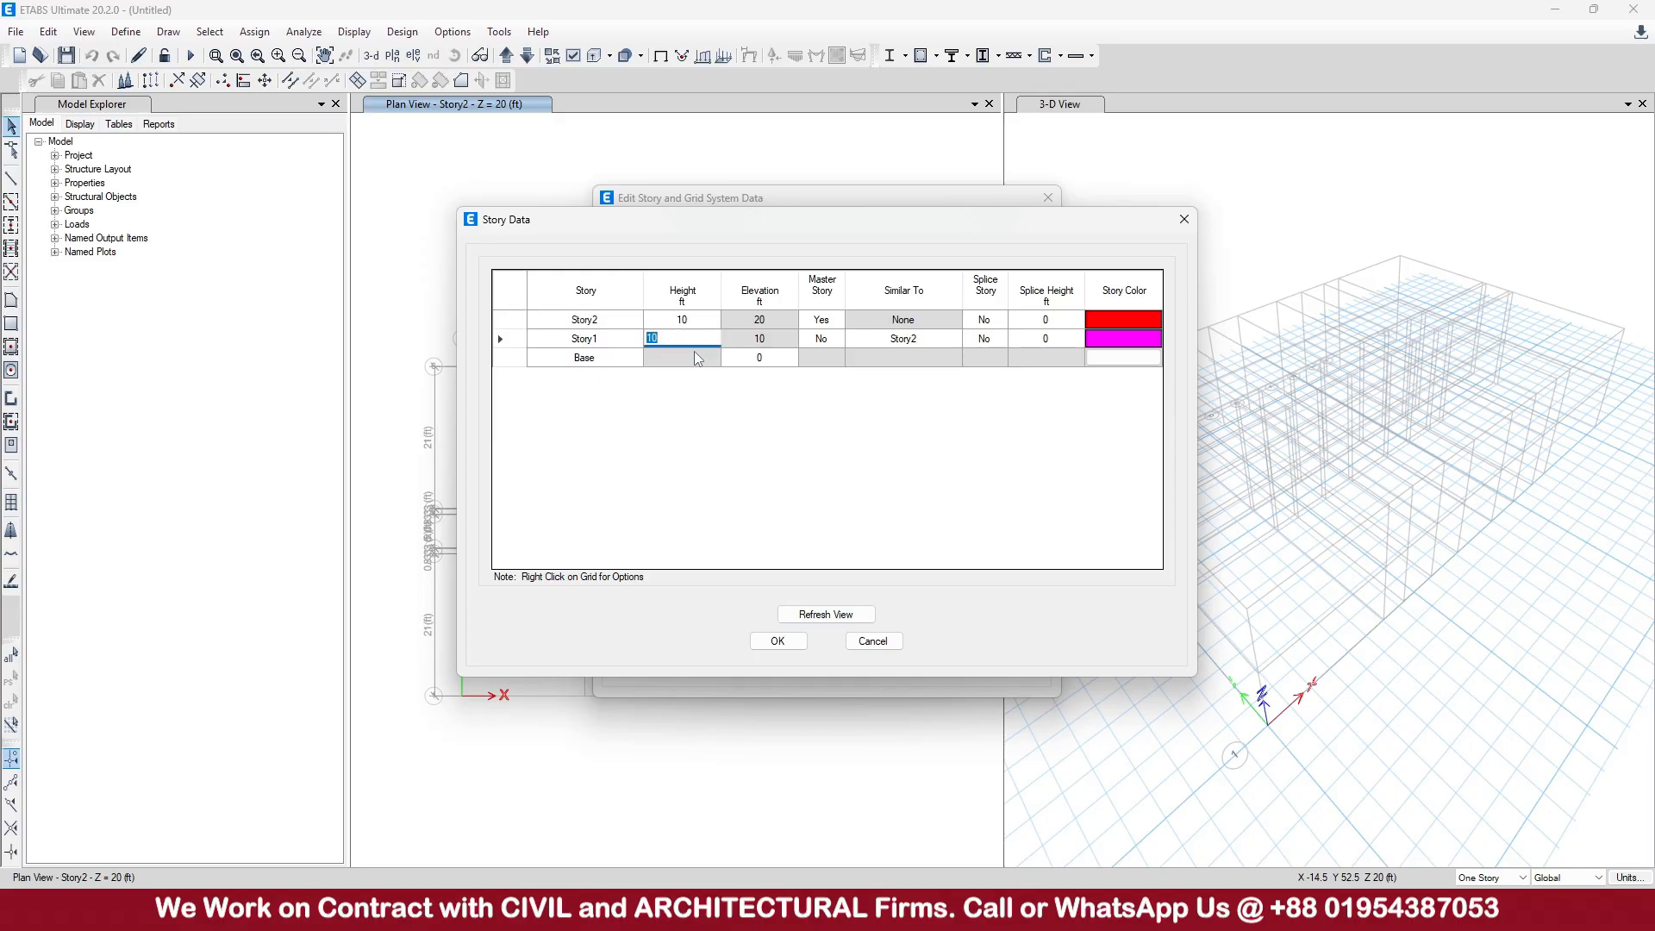
{"action": "left_click", "coordinate": [1184, 220]}
{"action": "left_click", "coordinate": [1048, 199]}
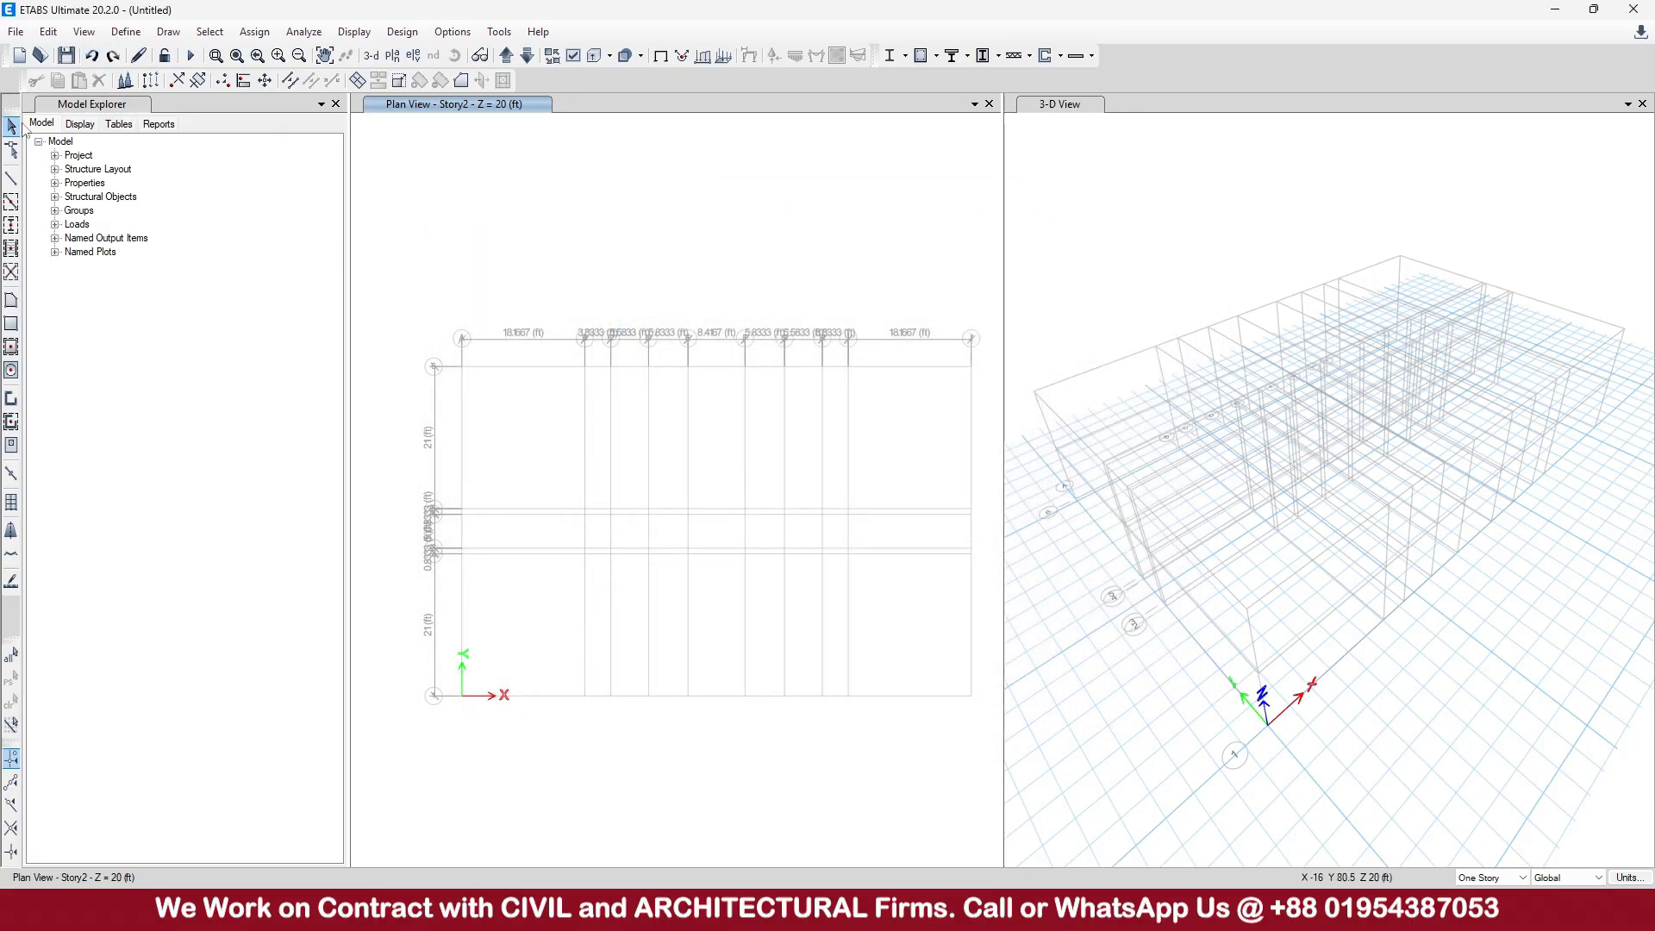
Activate the Model Explorer, the Story2 plan view and the 3-D view one after another
{"action": "left_click", "coordinate": [171, 106]}
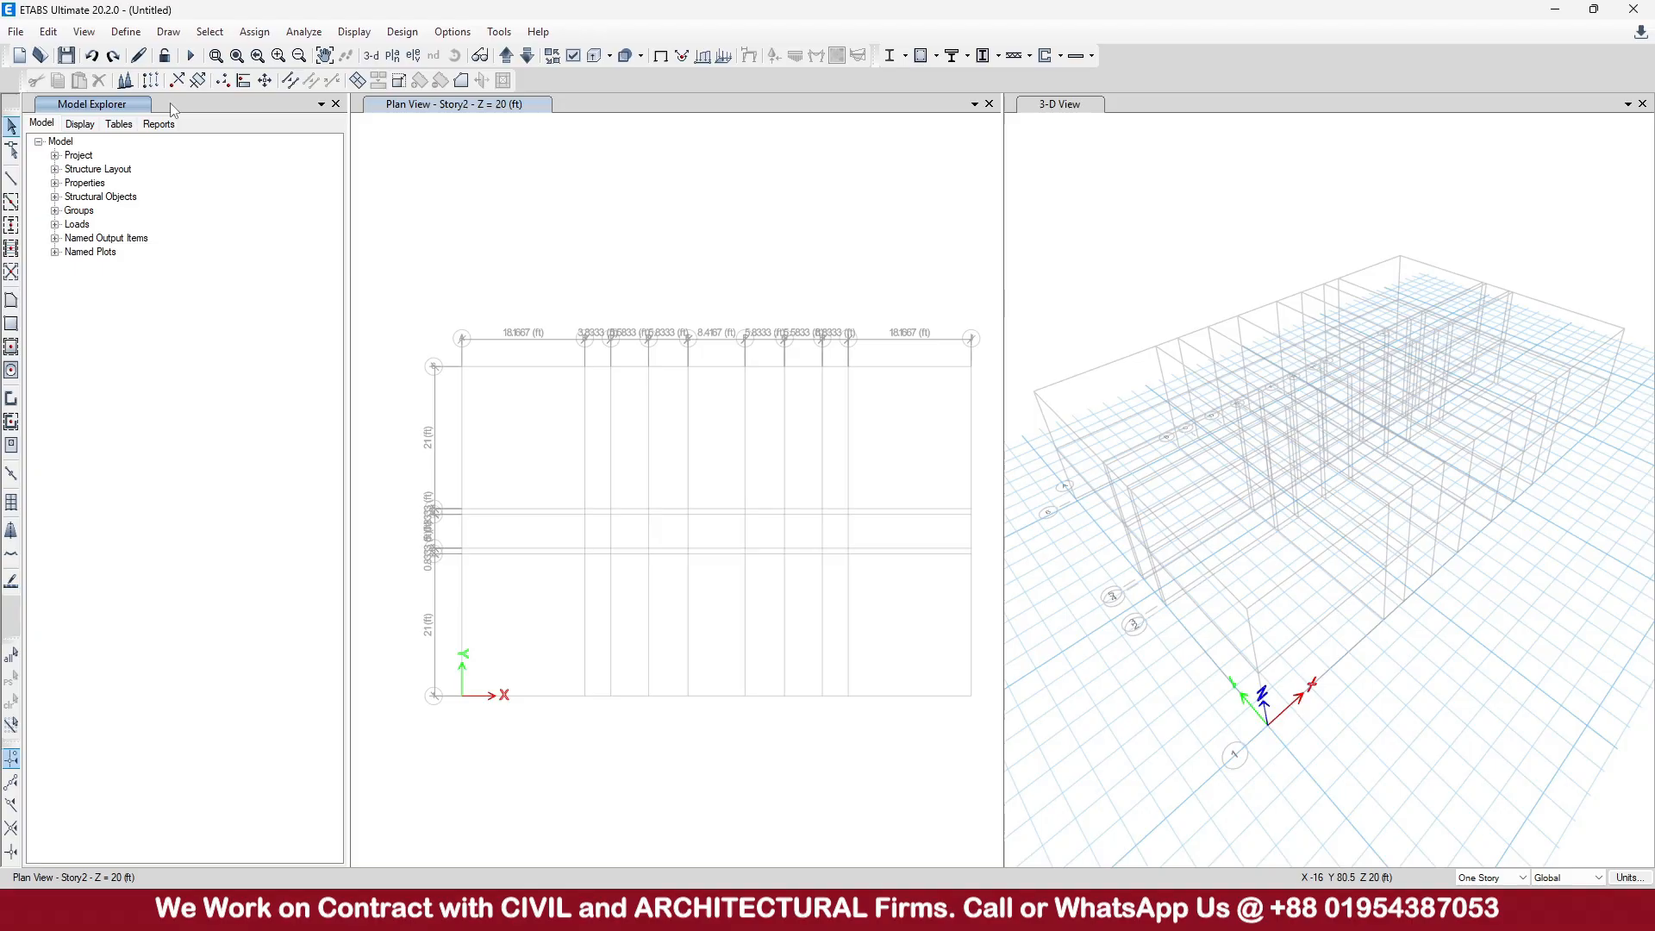
{"action": "left_click", "coordinate": [572, 110]}
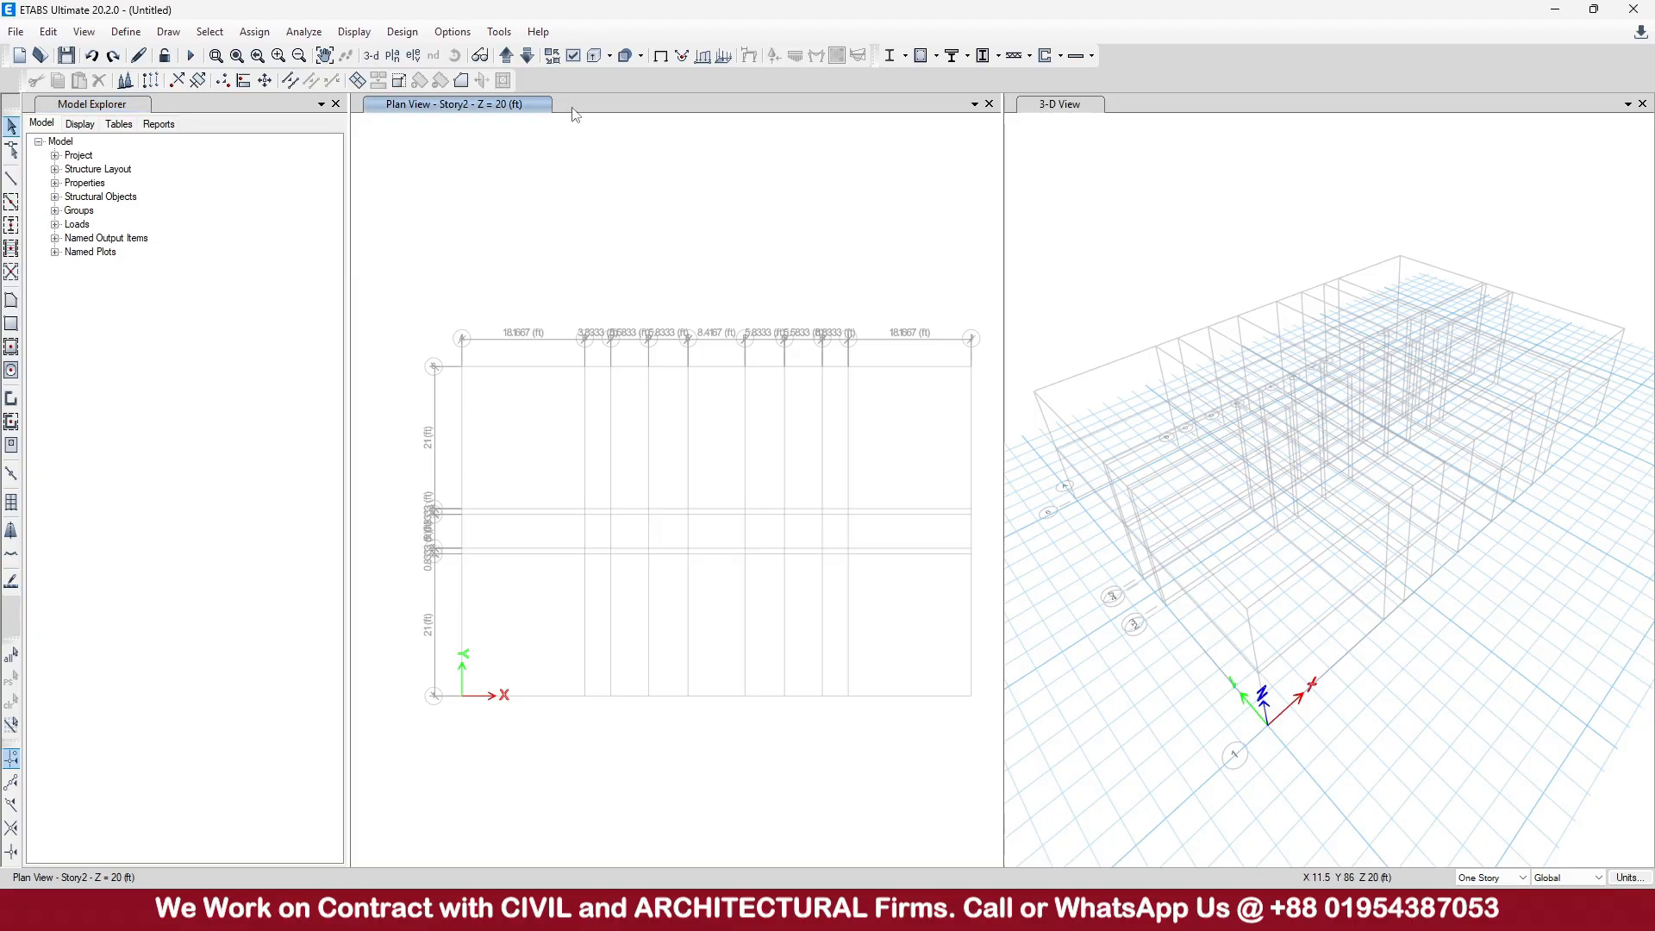
{"action": "left_click", "coordinate": [1171, 99]}
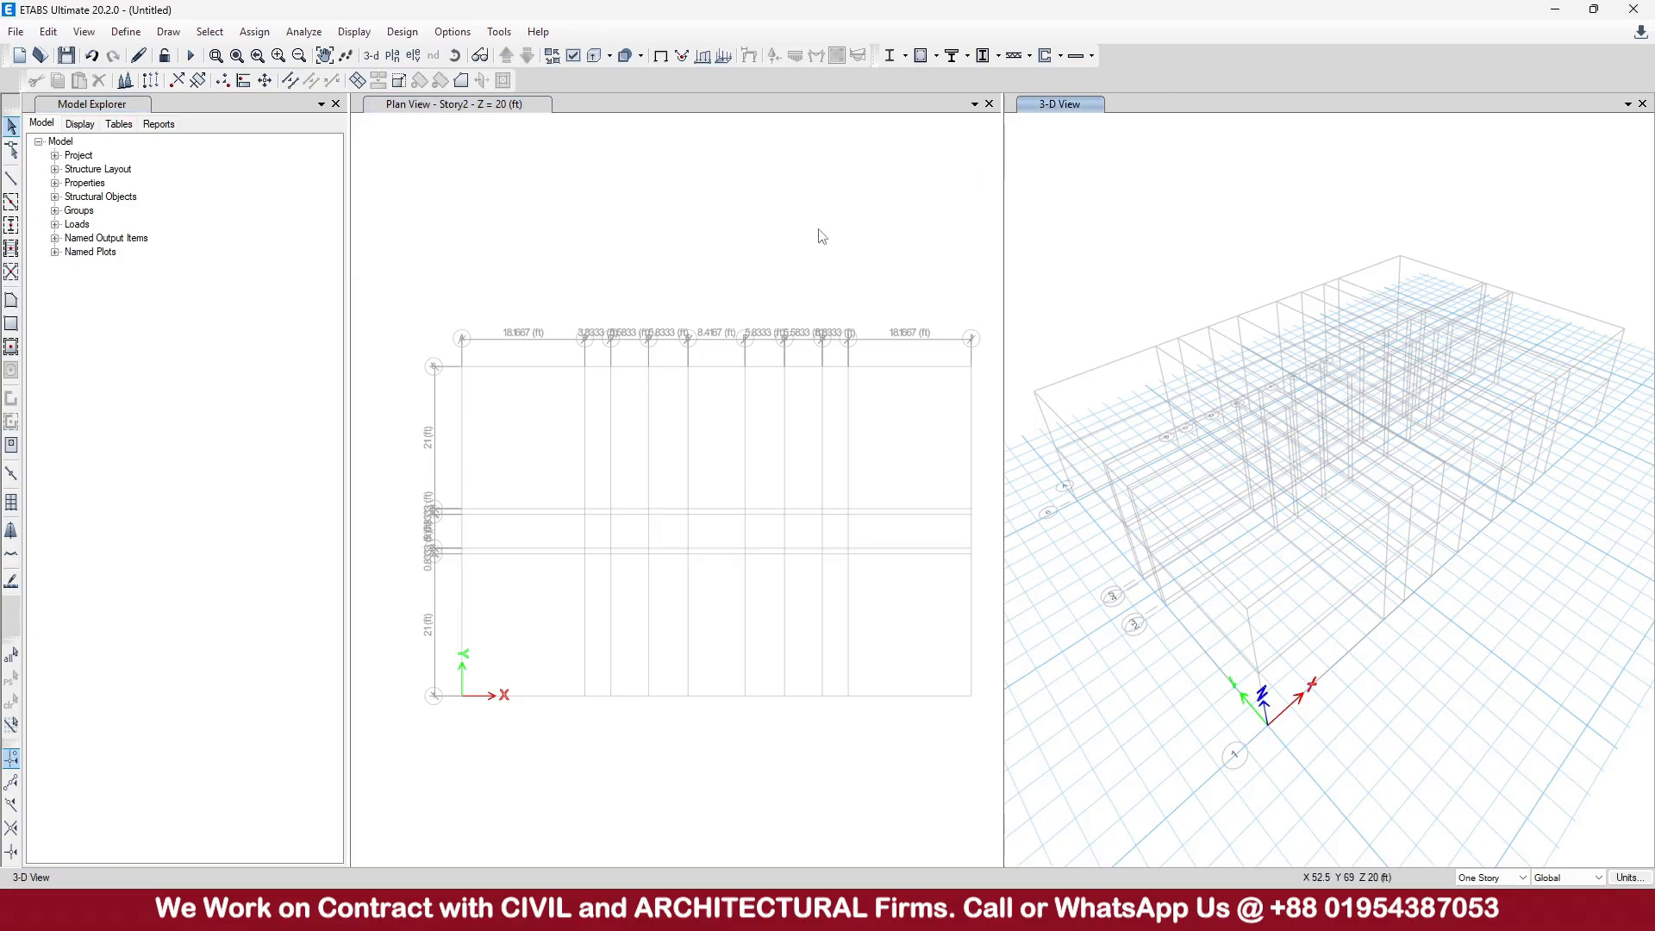
Switch to the image ETABS STEPS-01.jpg, read the list of ETABS steps, and return to ETABS
{"action": "mouse_move", "coordinate": [1055, 912]}
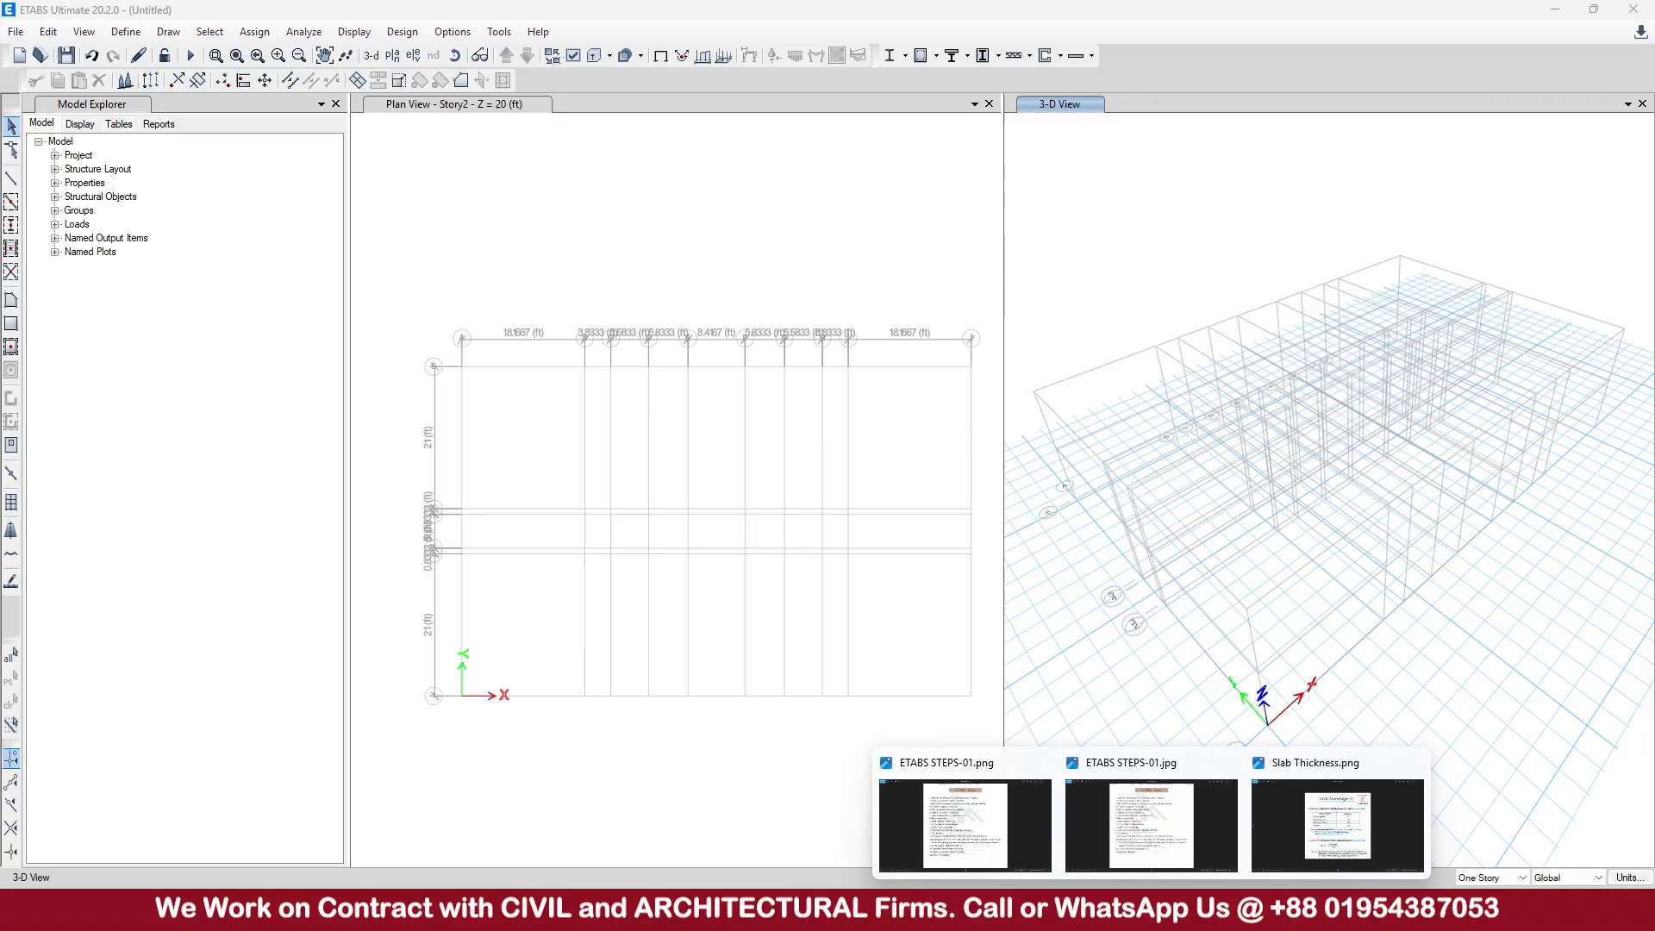
{"action": "left_click", "coordinate": [1192, 813]}
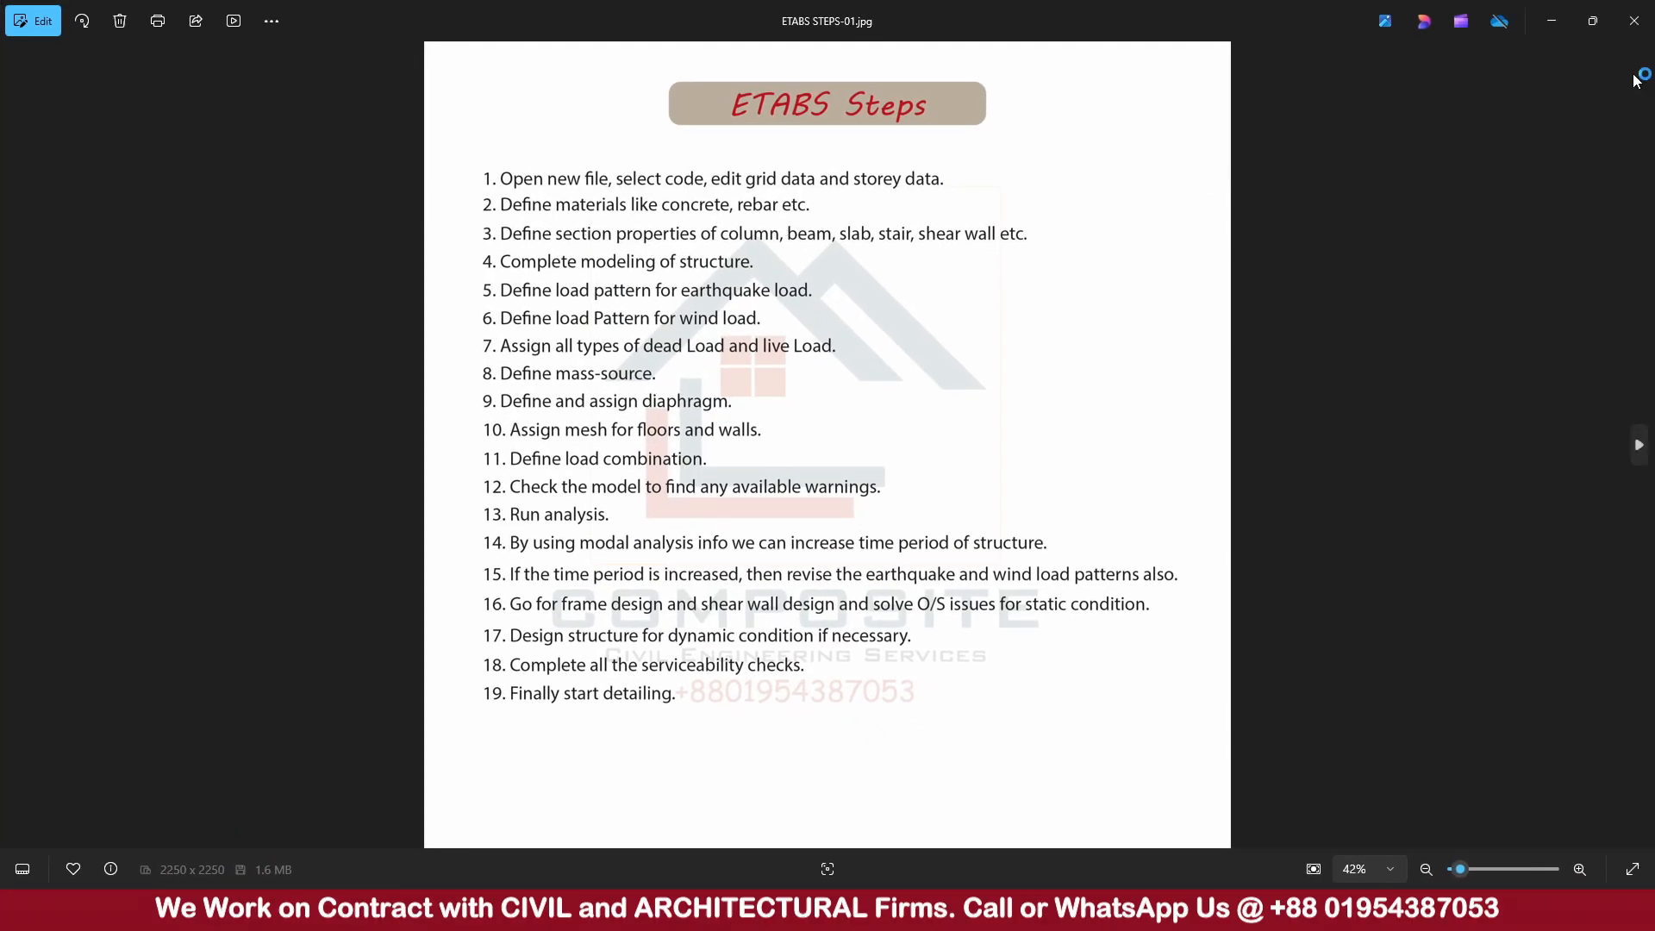
{"action": "left_click", "coordinate": [1558, 19]}
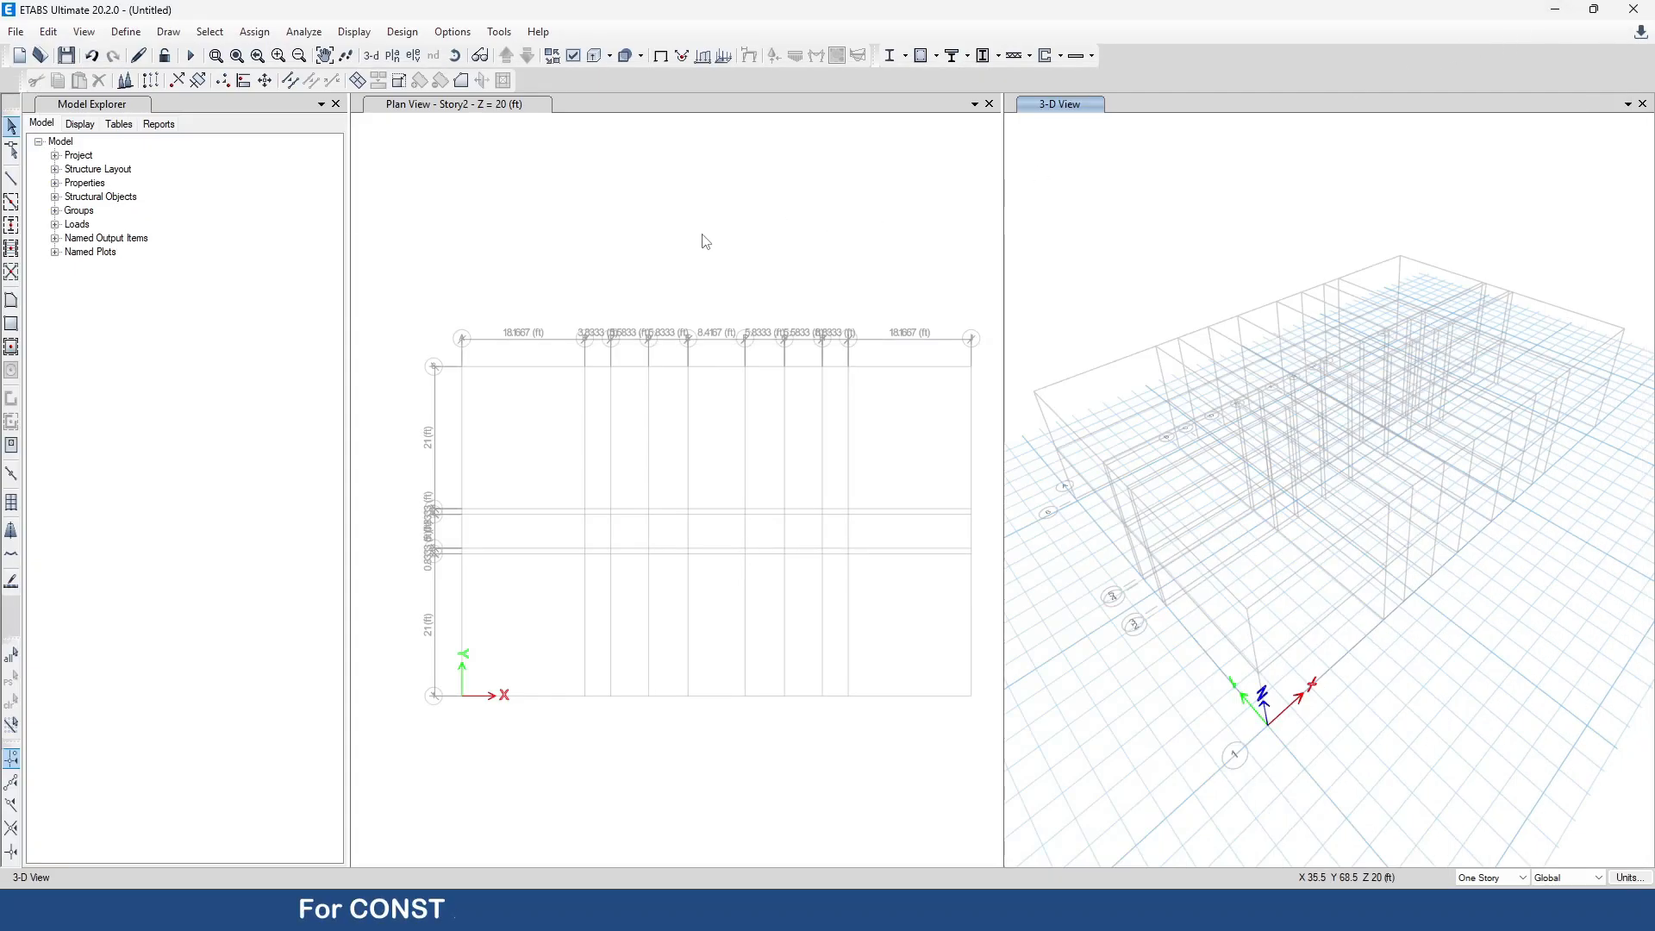